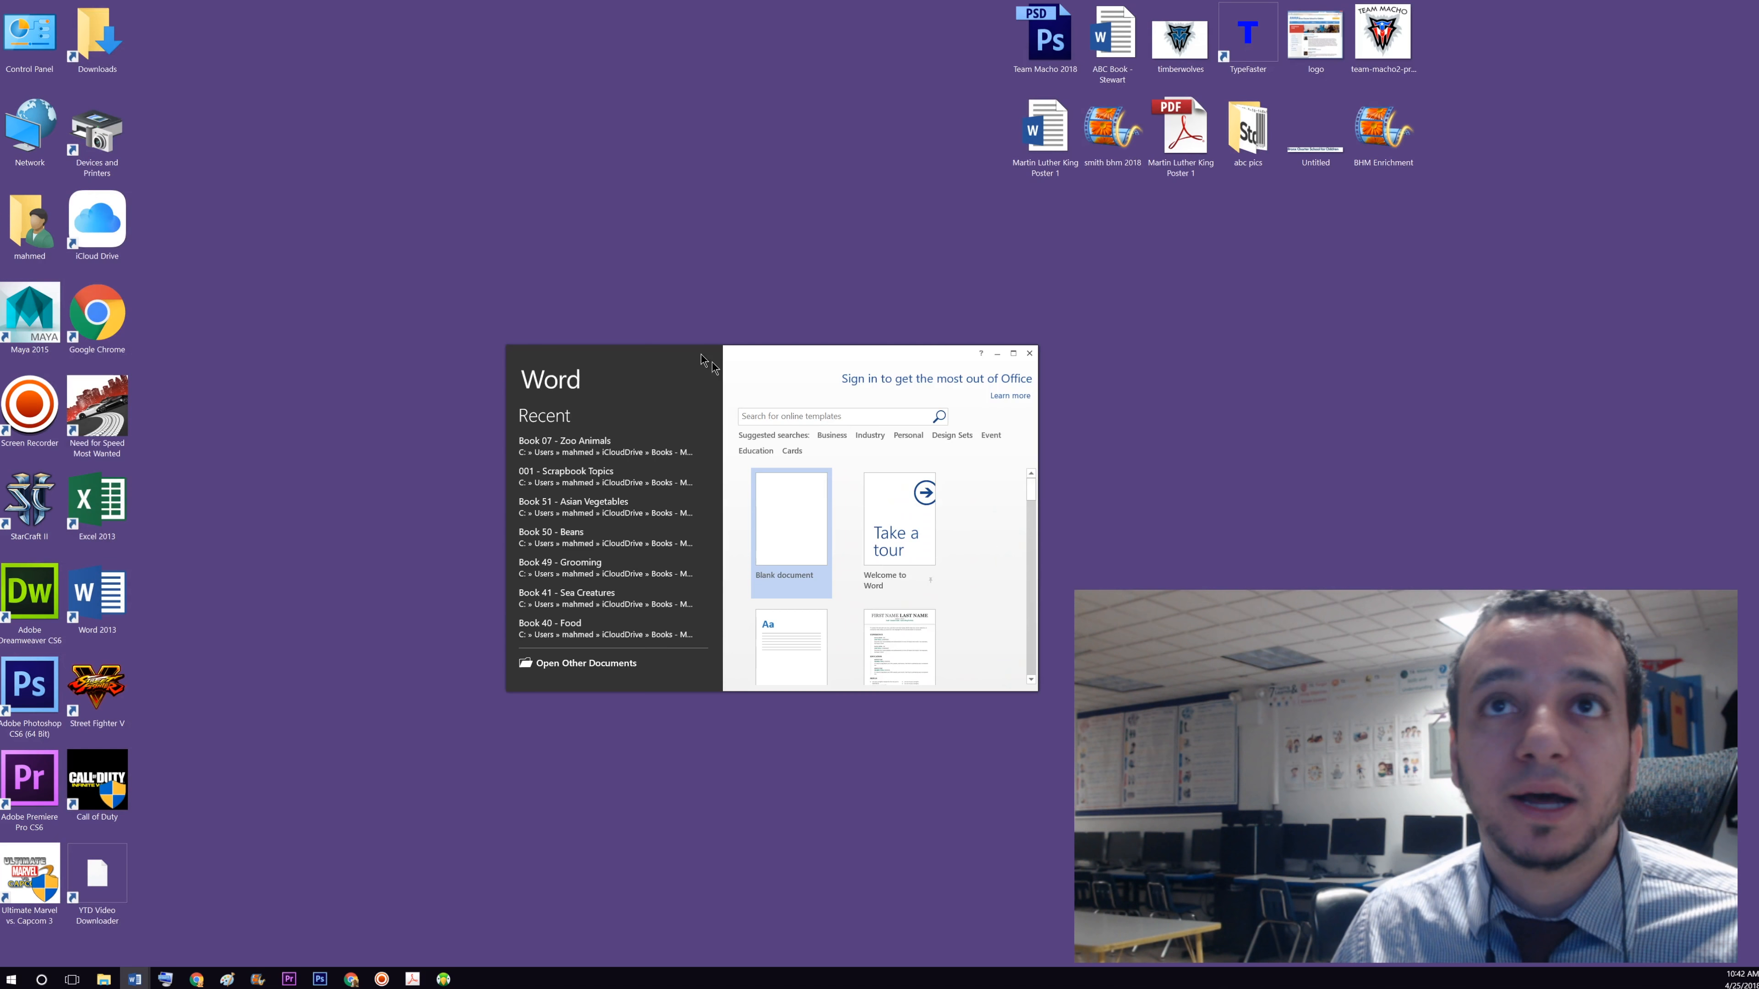
- Create a blank document and look through the available paper sizes without picking one
left_click(287, 133)
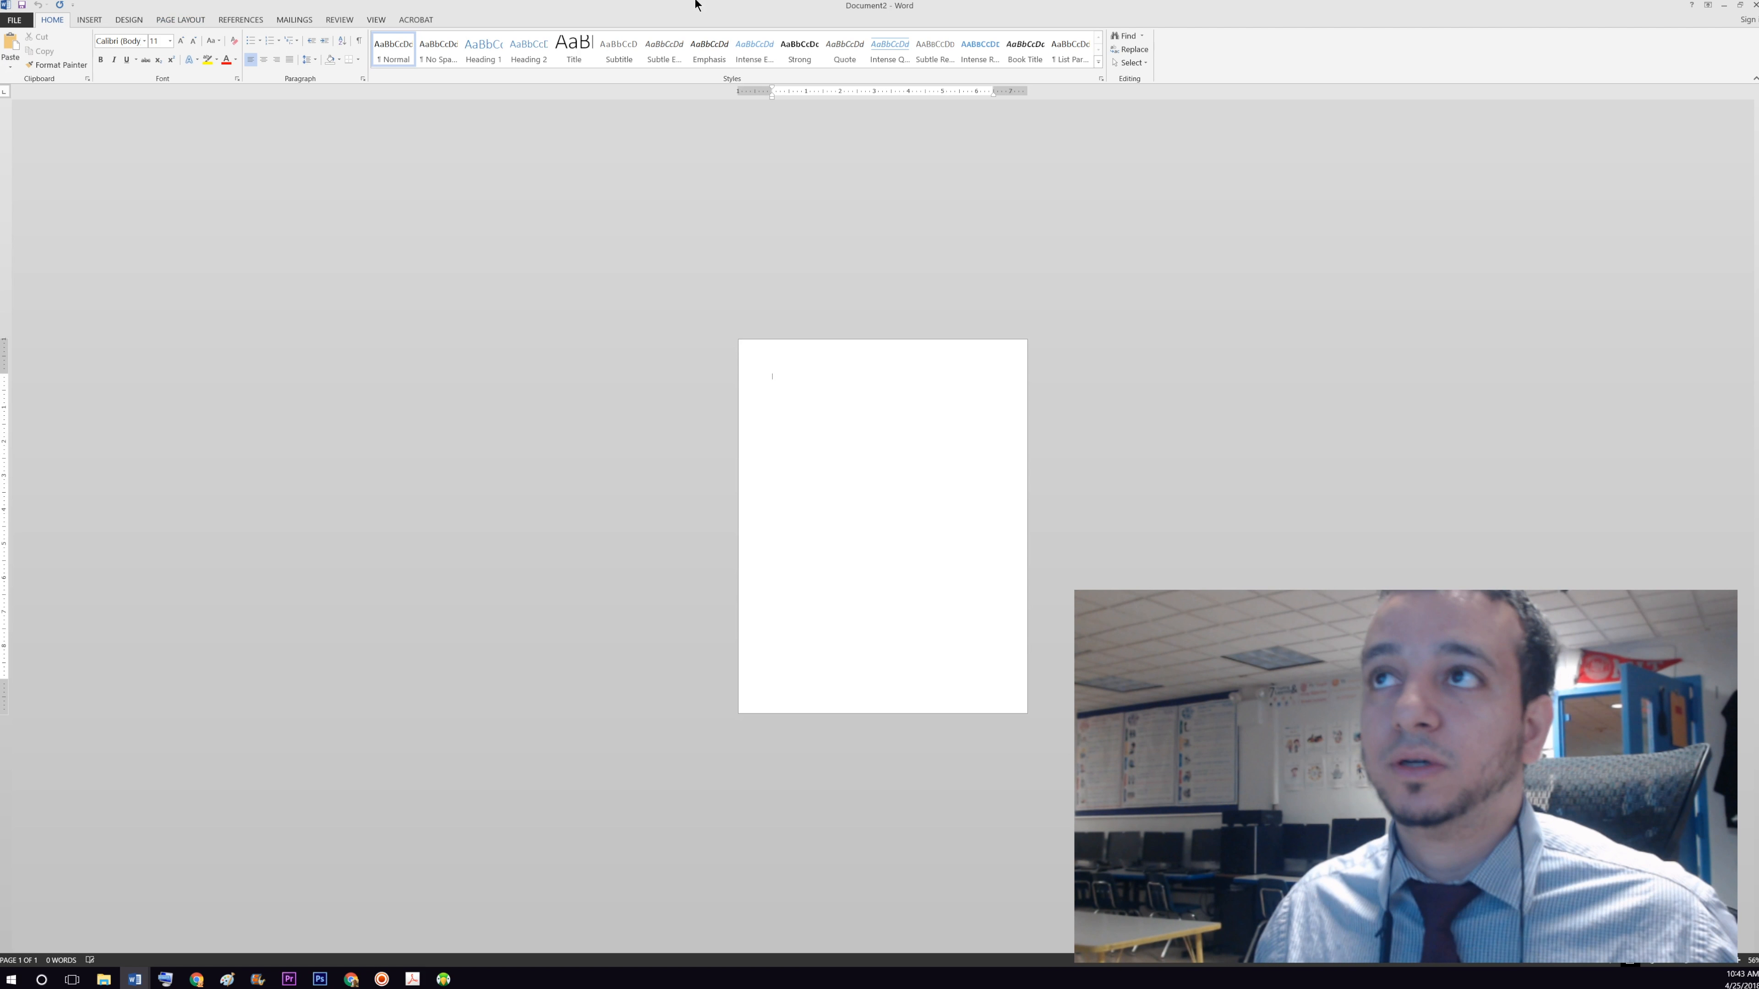
left_click(180, 20)
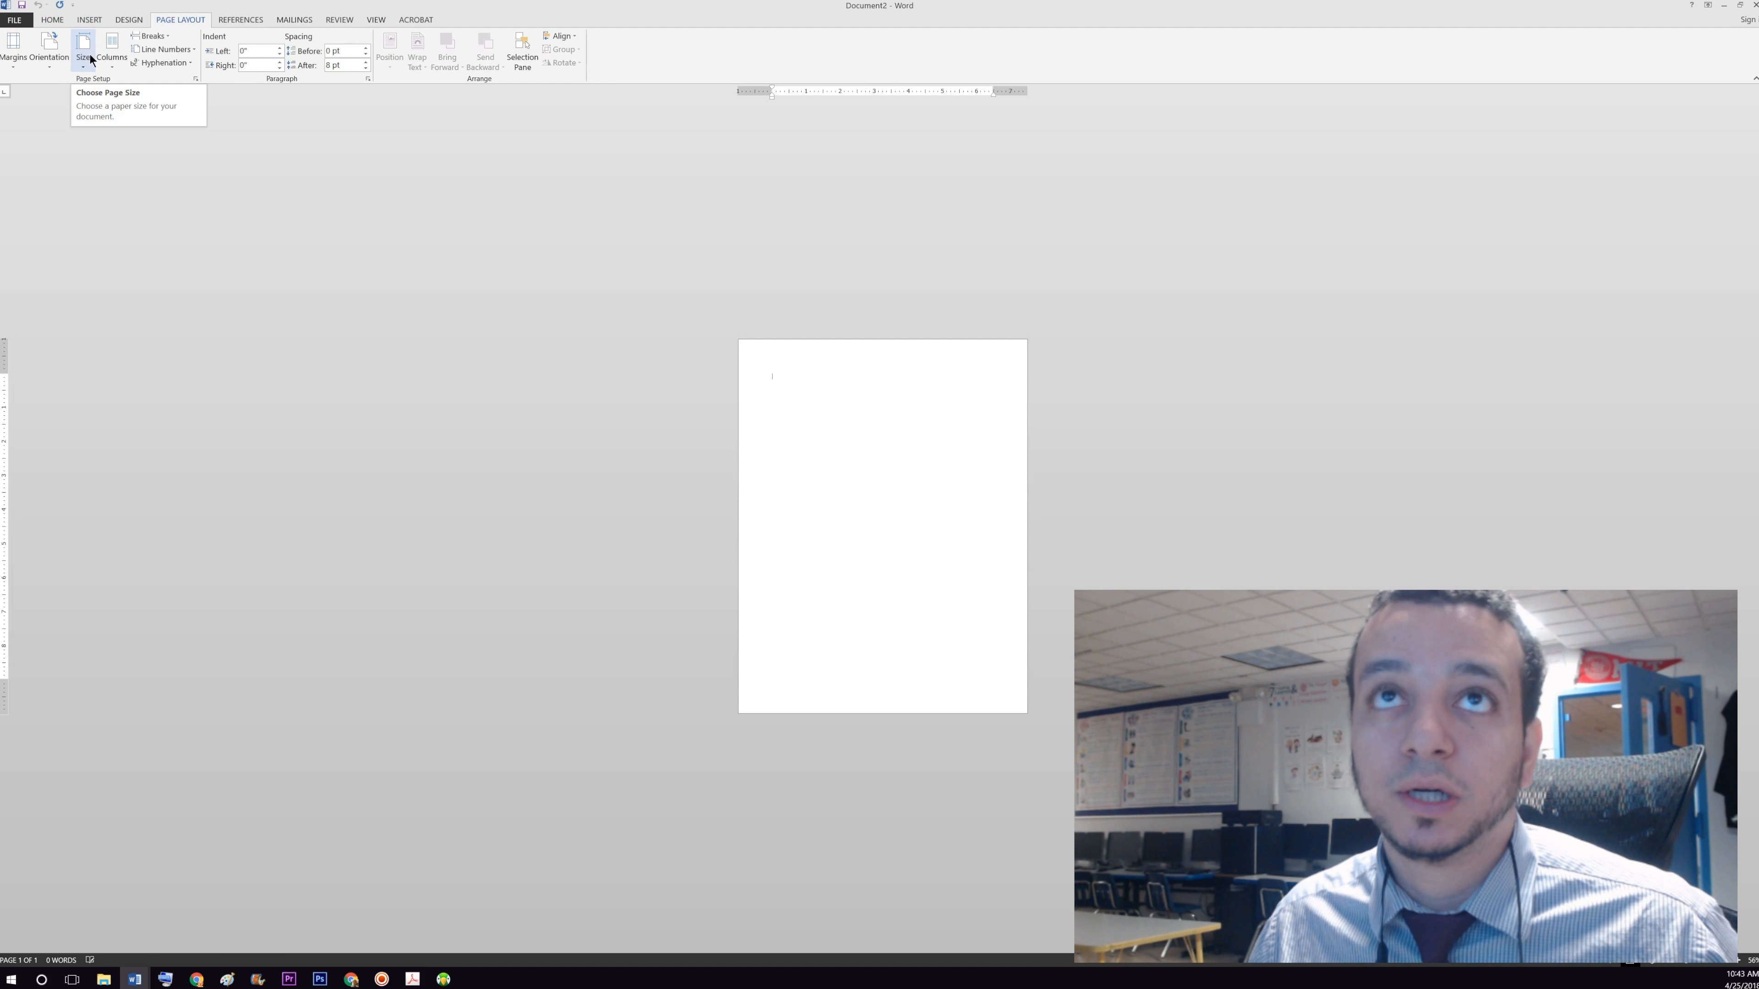
left_click(84, 50)
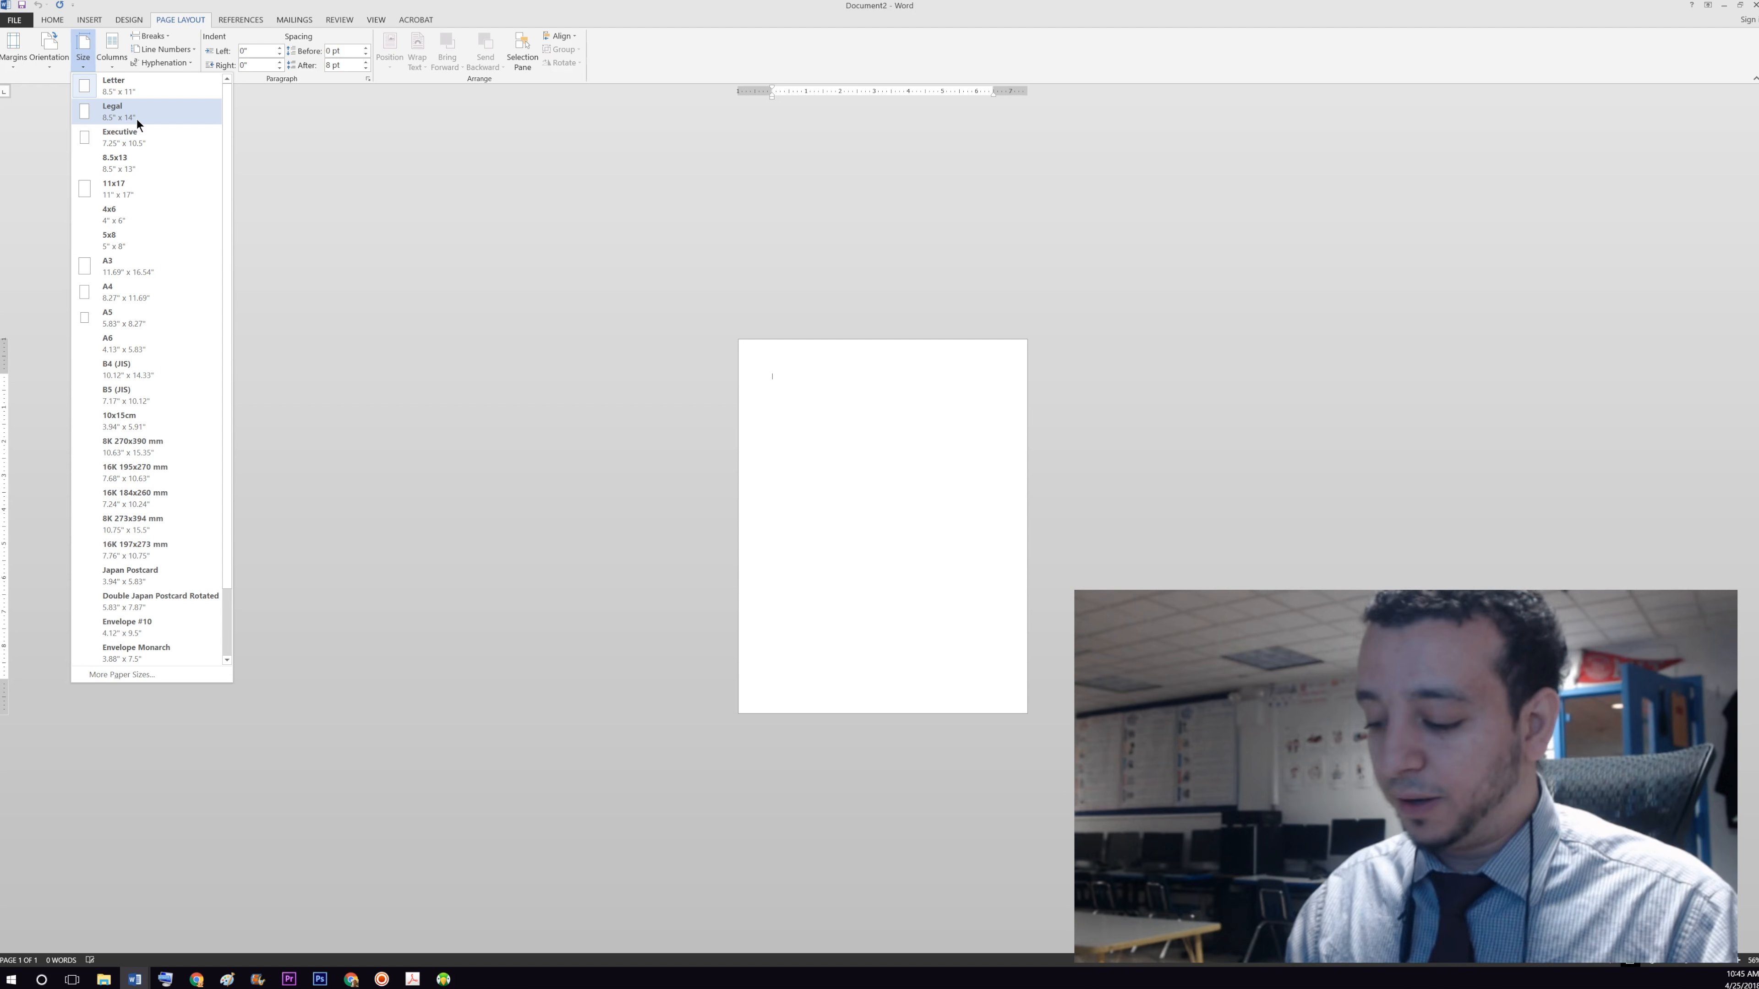
left_click(569, 247)
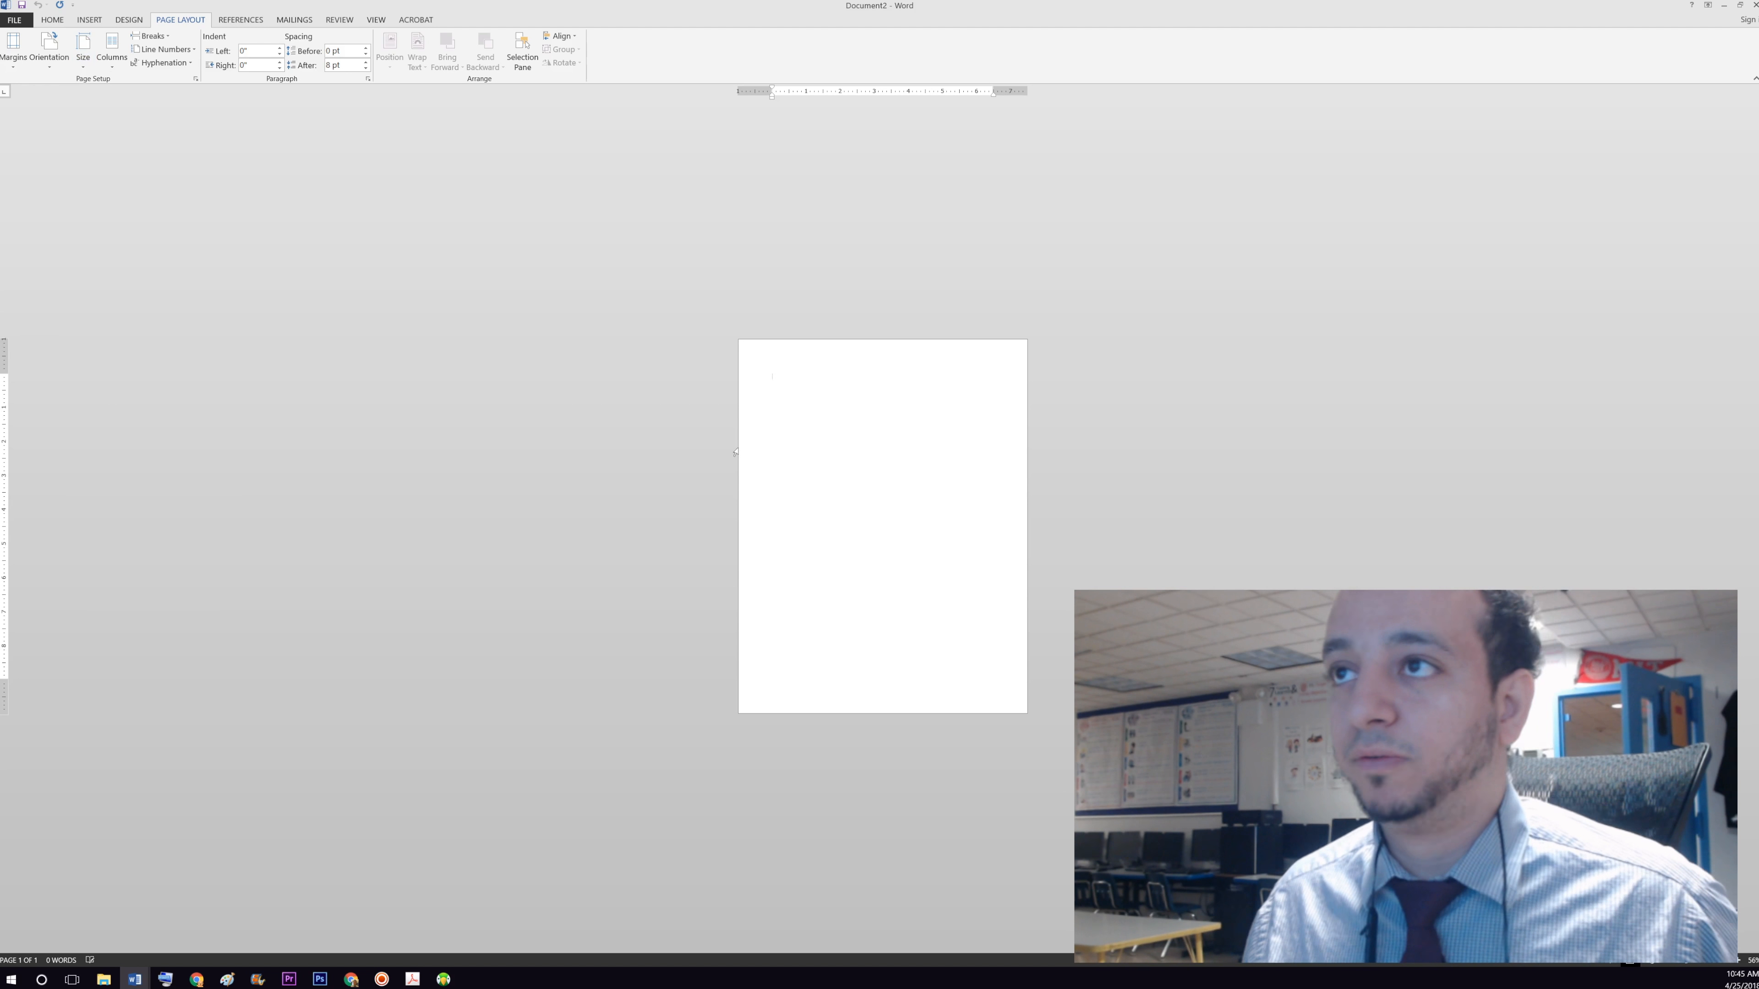
- Zoom in and out on the blank page to view it at different magnifications
scroll(866, 596, "up", 2)
scroll(866, 606, "down", 1)
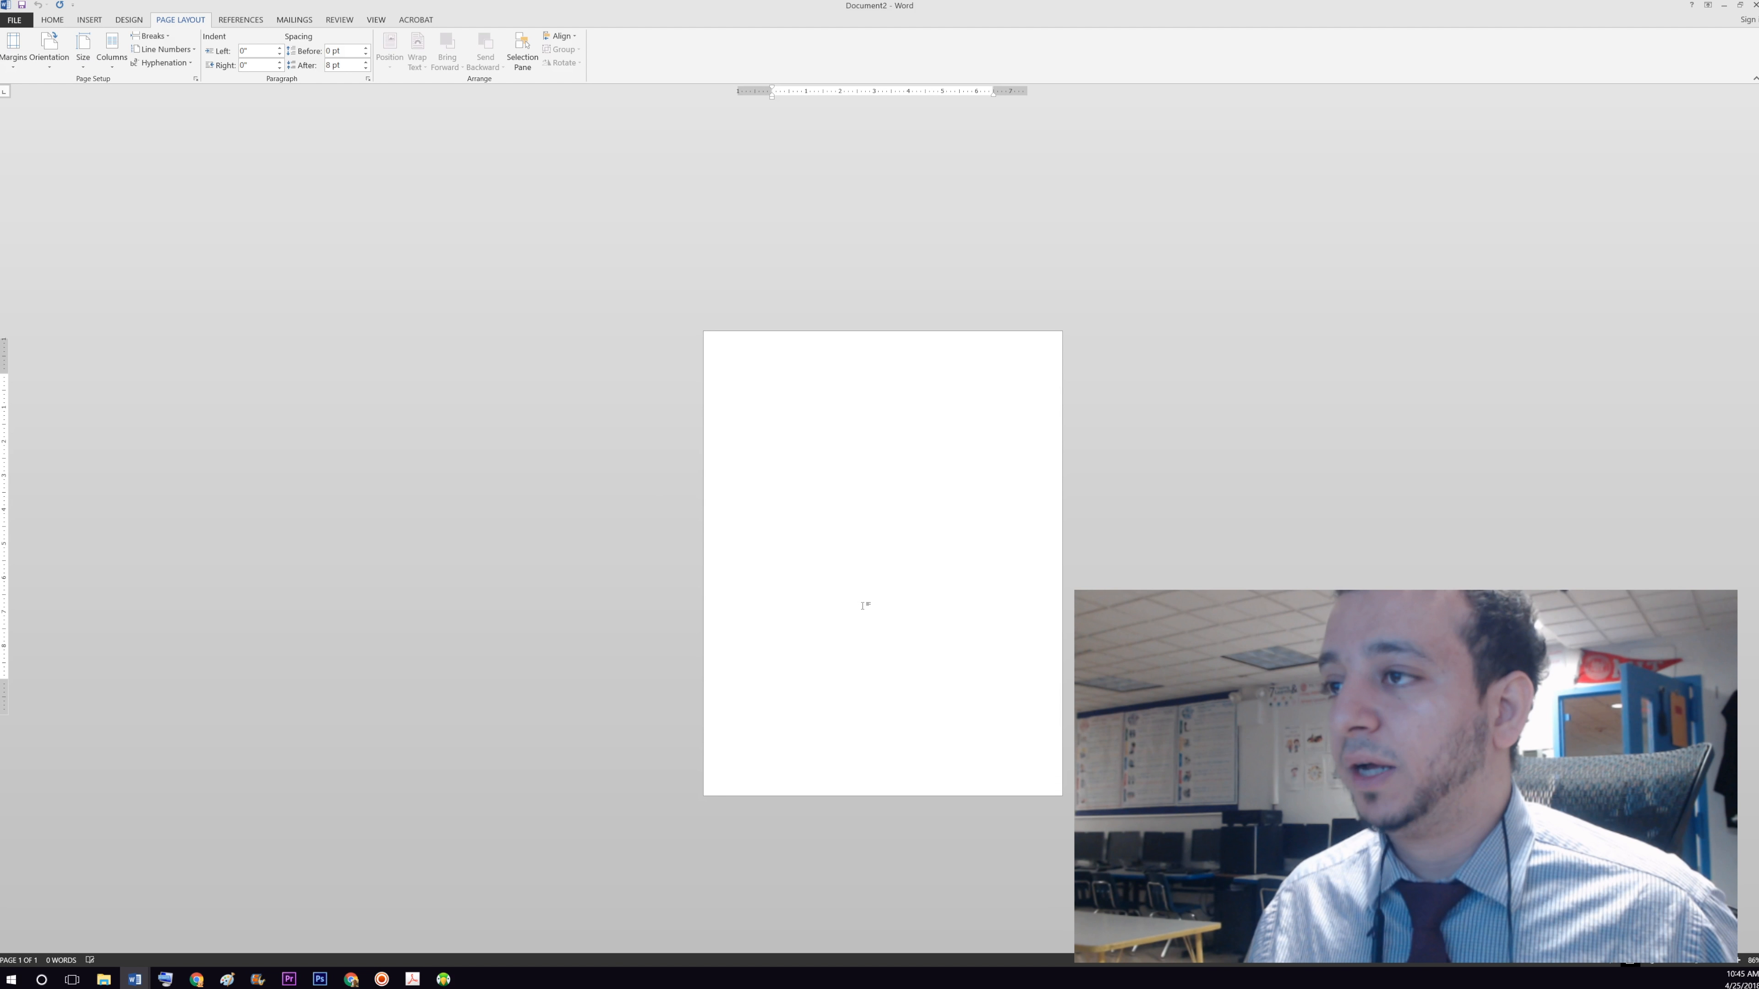
scroll(867, 527, "up", 7)
scroll(865, 512, "down", 5)
scroll(865, 511, "up", 4)
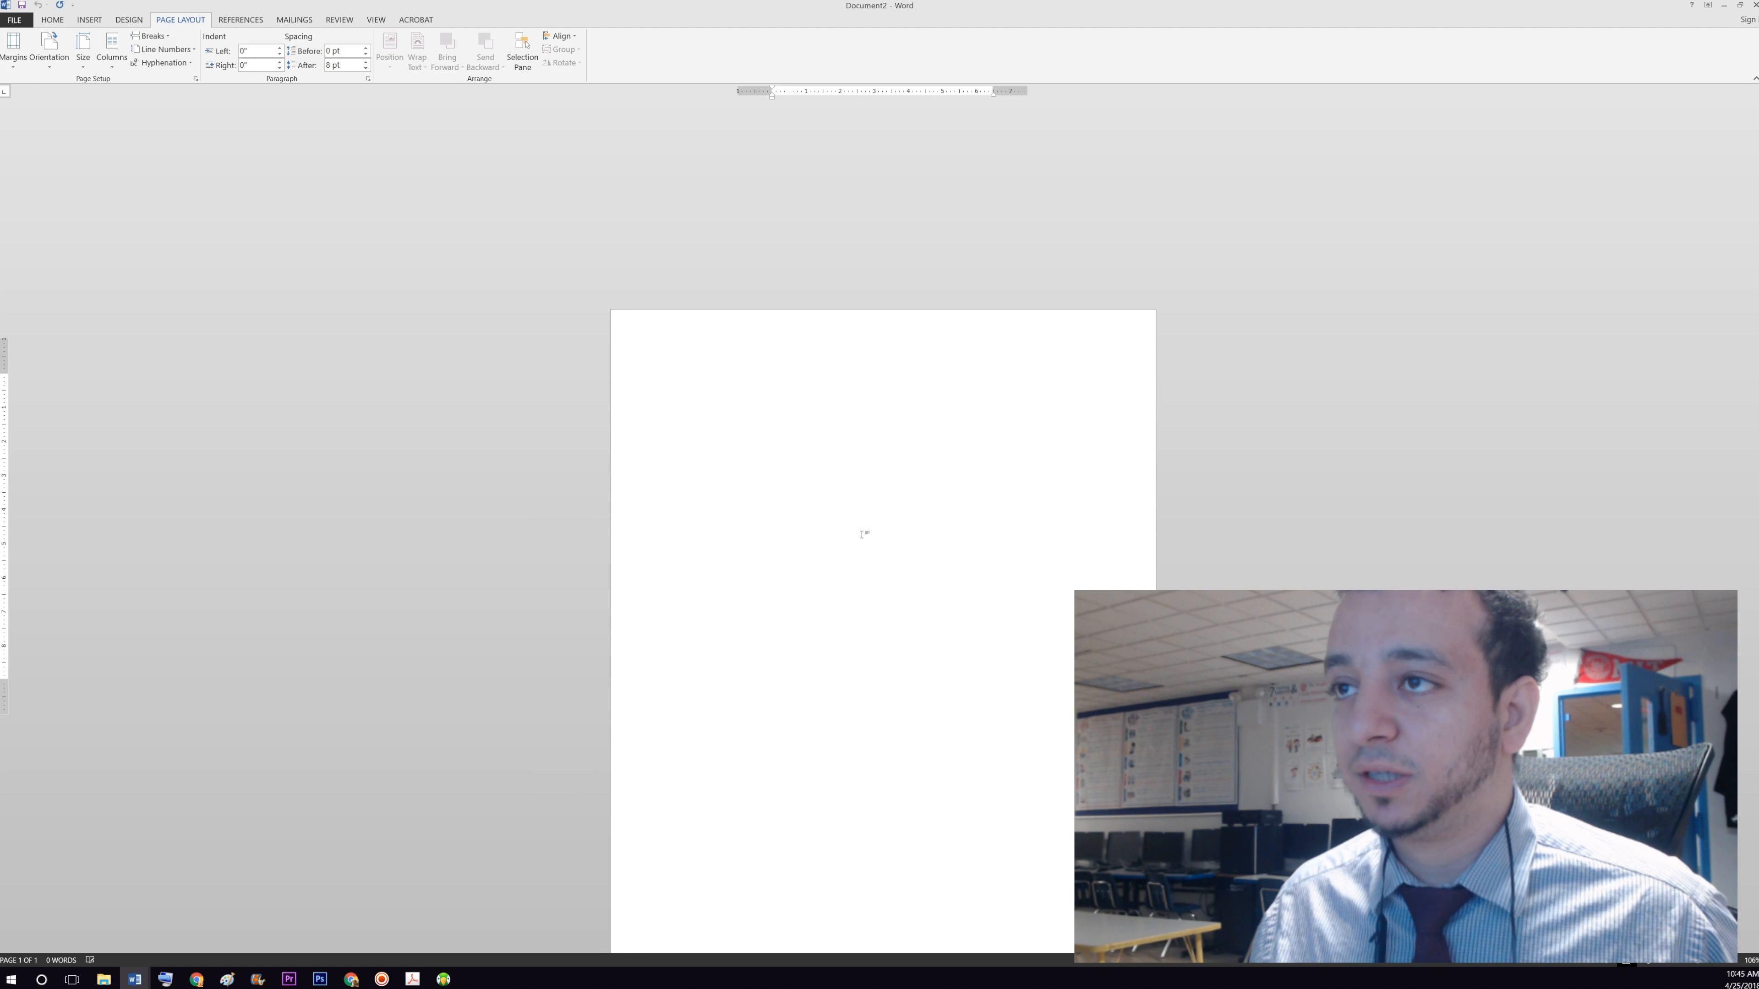
scroll(863, 526, "down", 1)
scroll(861, 532, "down", 1)
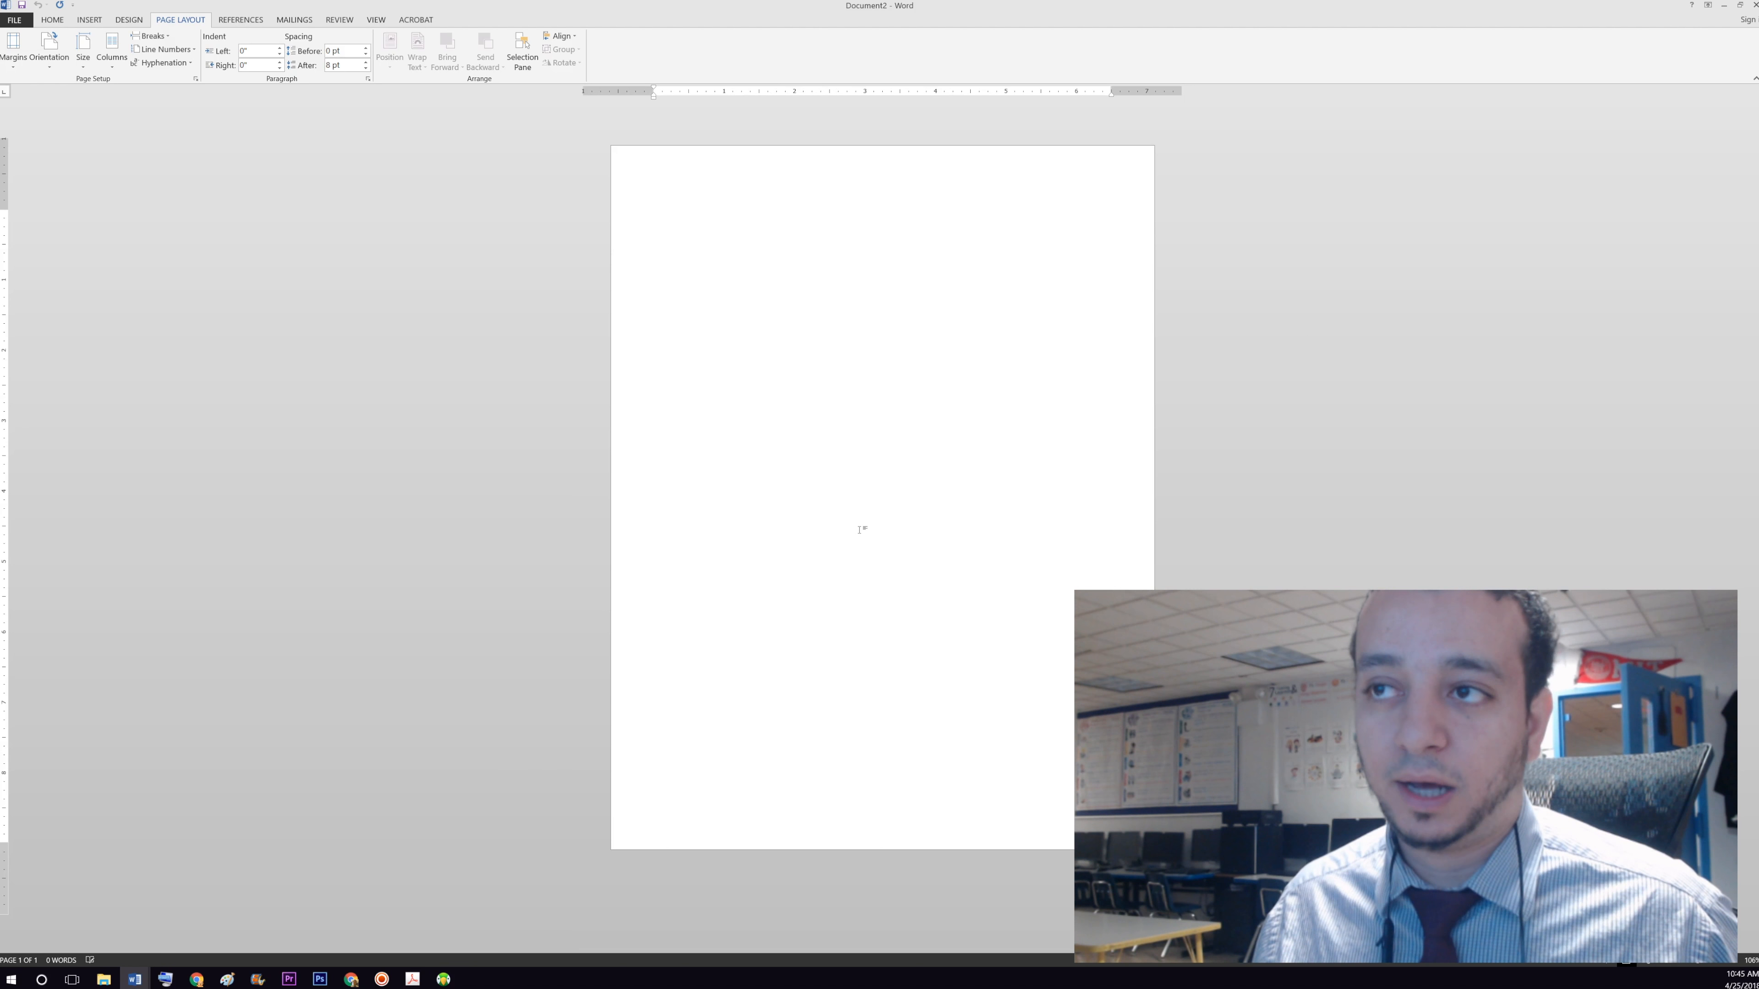
scroll(859, 530, "up", 5)
scroll(860, 537, "down", 4)
- Restore the document window from full screen, enlarge it to a tall window and zoom the page to 84%
left_click_drag(1292, 6, 544, 117)
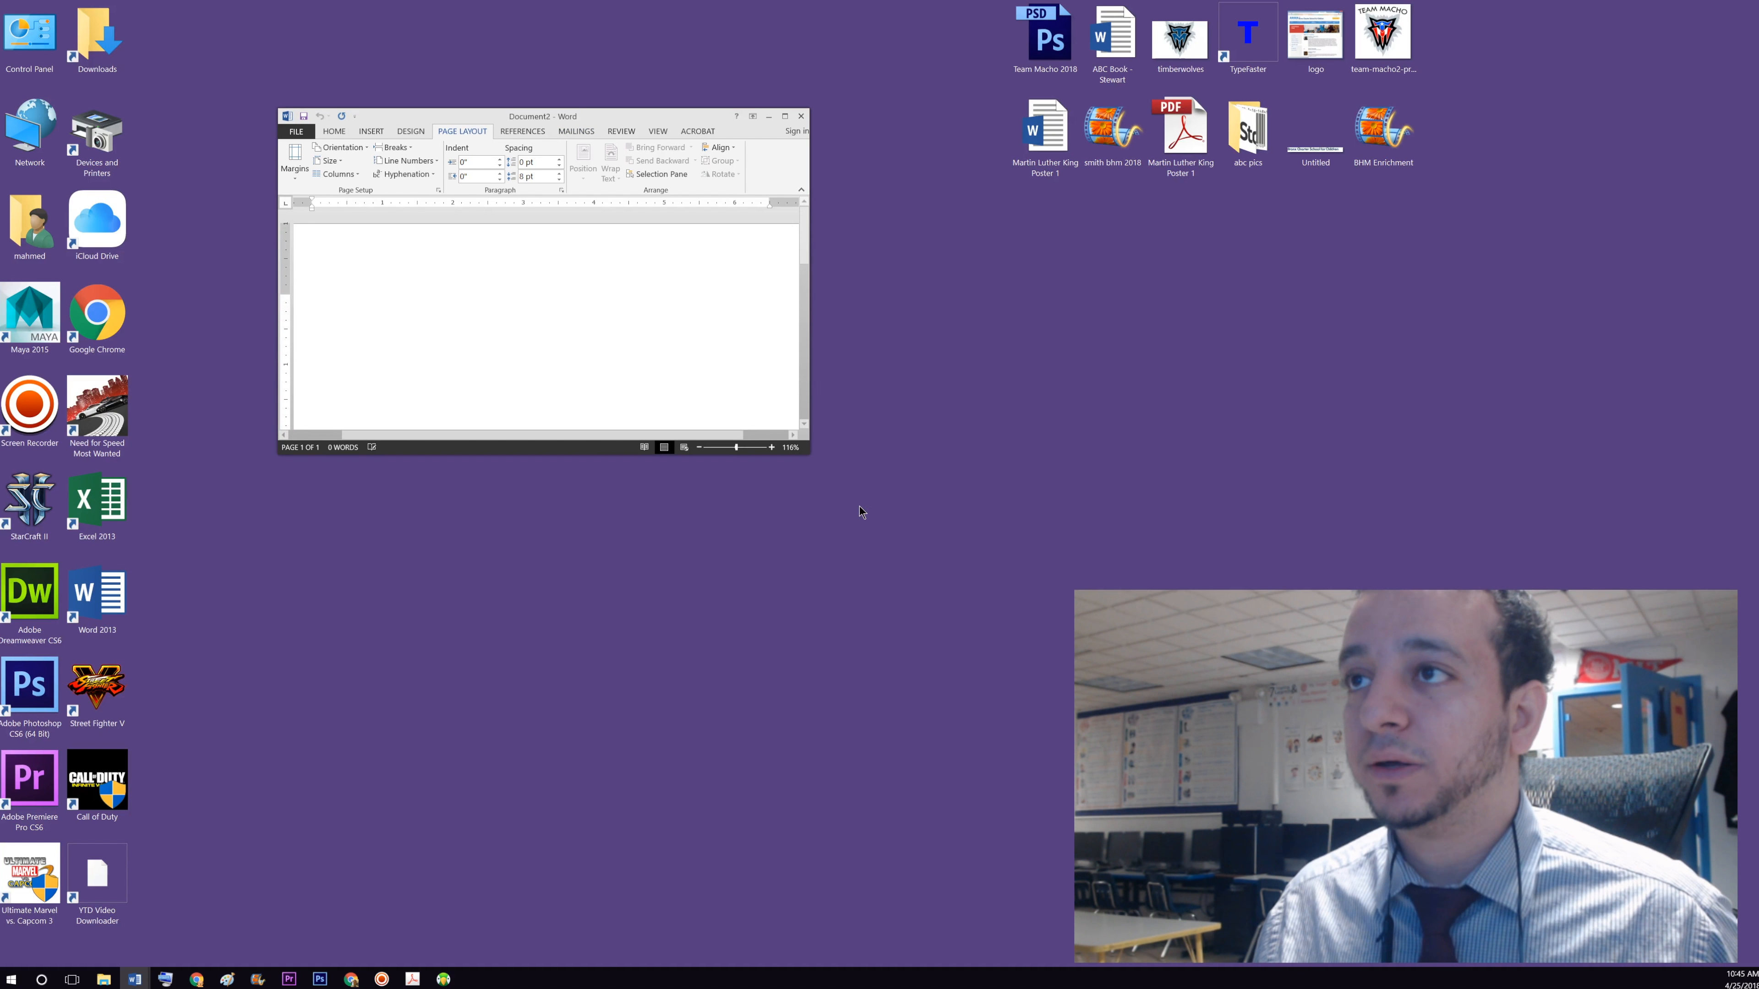
left_click_drag(809, 455, 1024, 951)
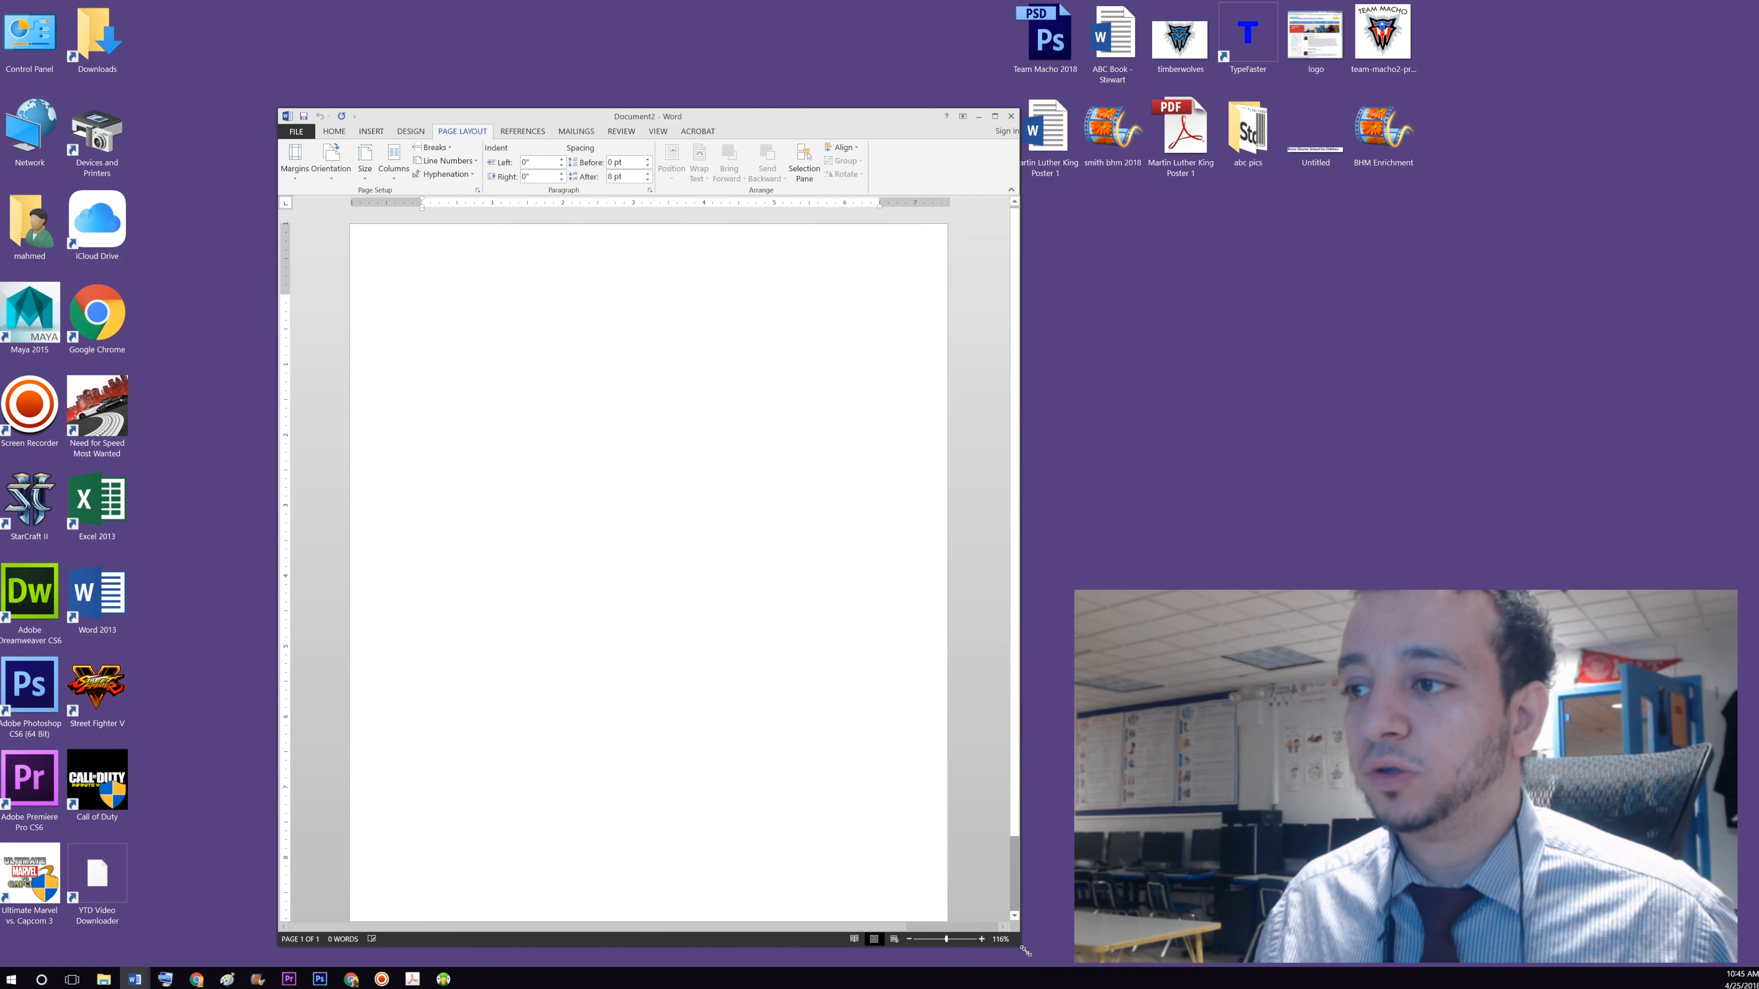
left_click_drag(277, 109, 148, 24)
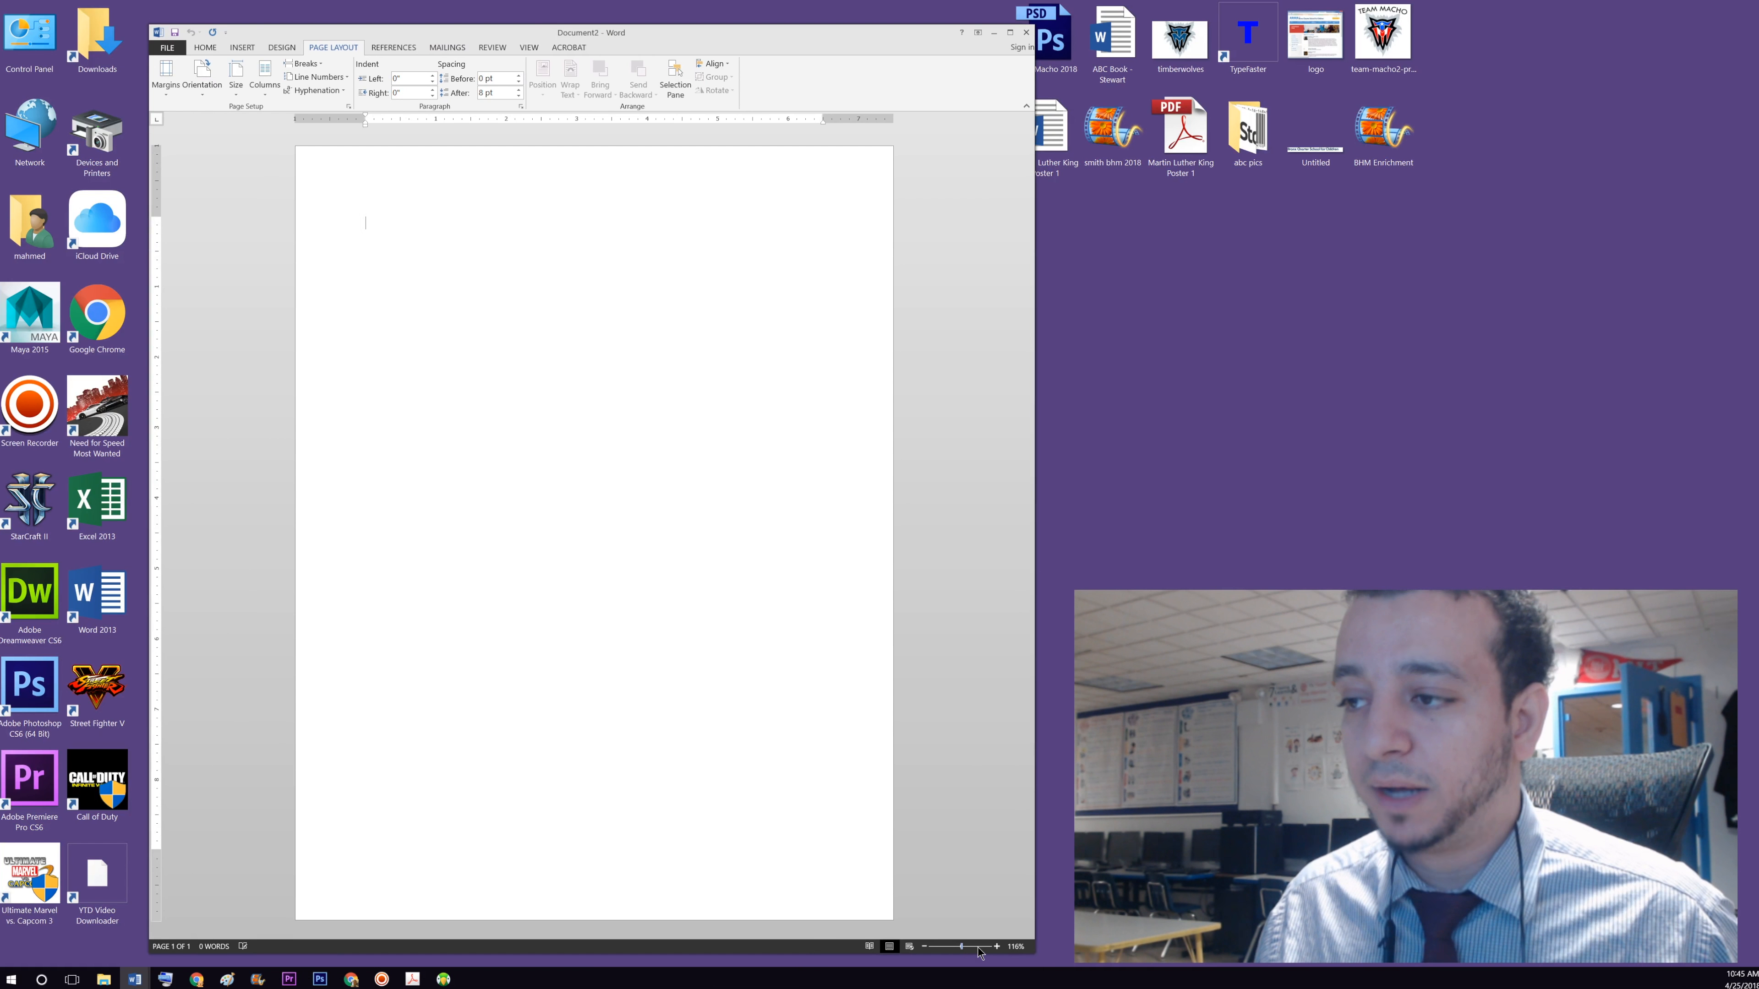
mouse_move(963, 946)
left_mouse_down()
mouse_move(978, 946)
mouse_move(936, 947)
mouse_move(956, 946)
left_mouse_up()
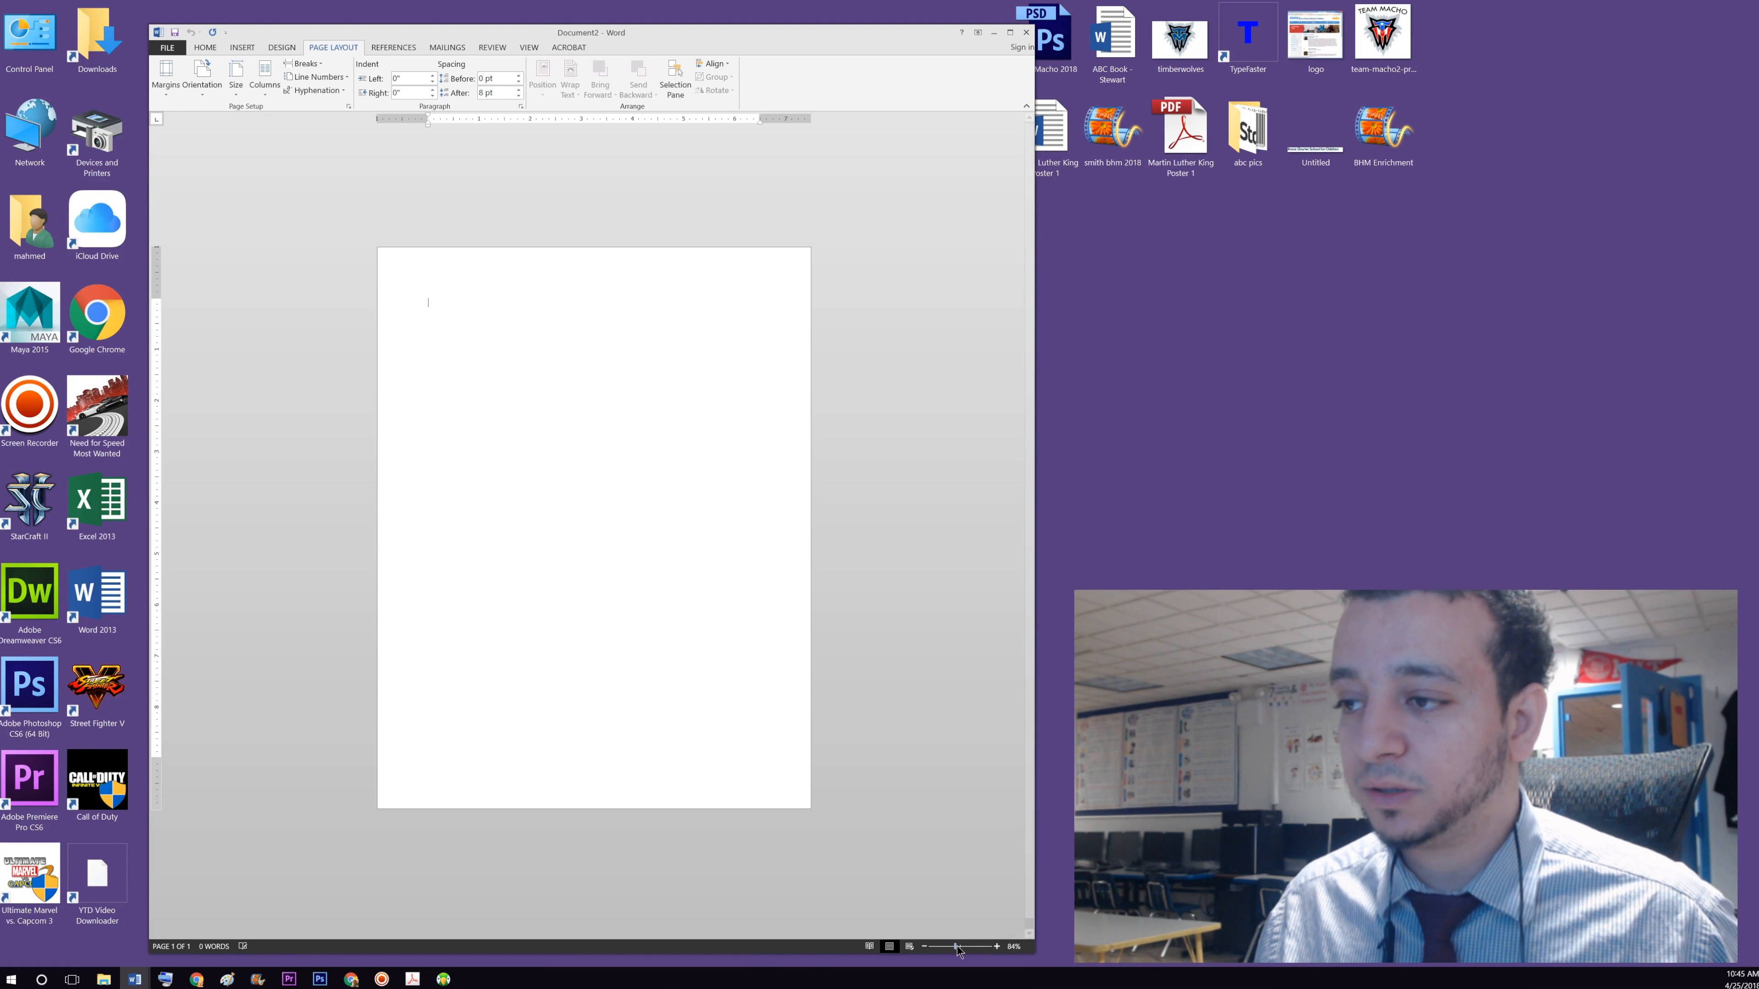
- Try several magnifications of the blank page, finishing with the whole page visible at 104%
scroll(844, 693, "up", 6, "ctrl")
scroll(842, 692, "down", 7, "ctrl")
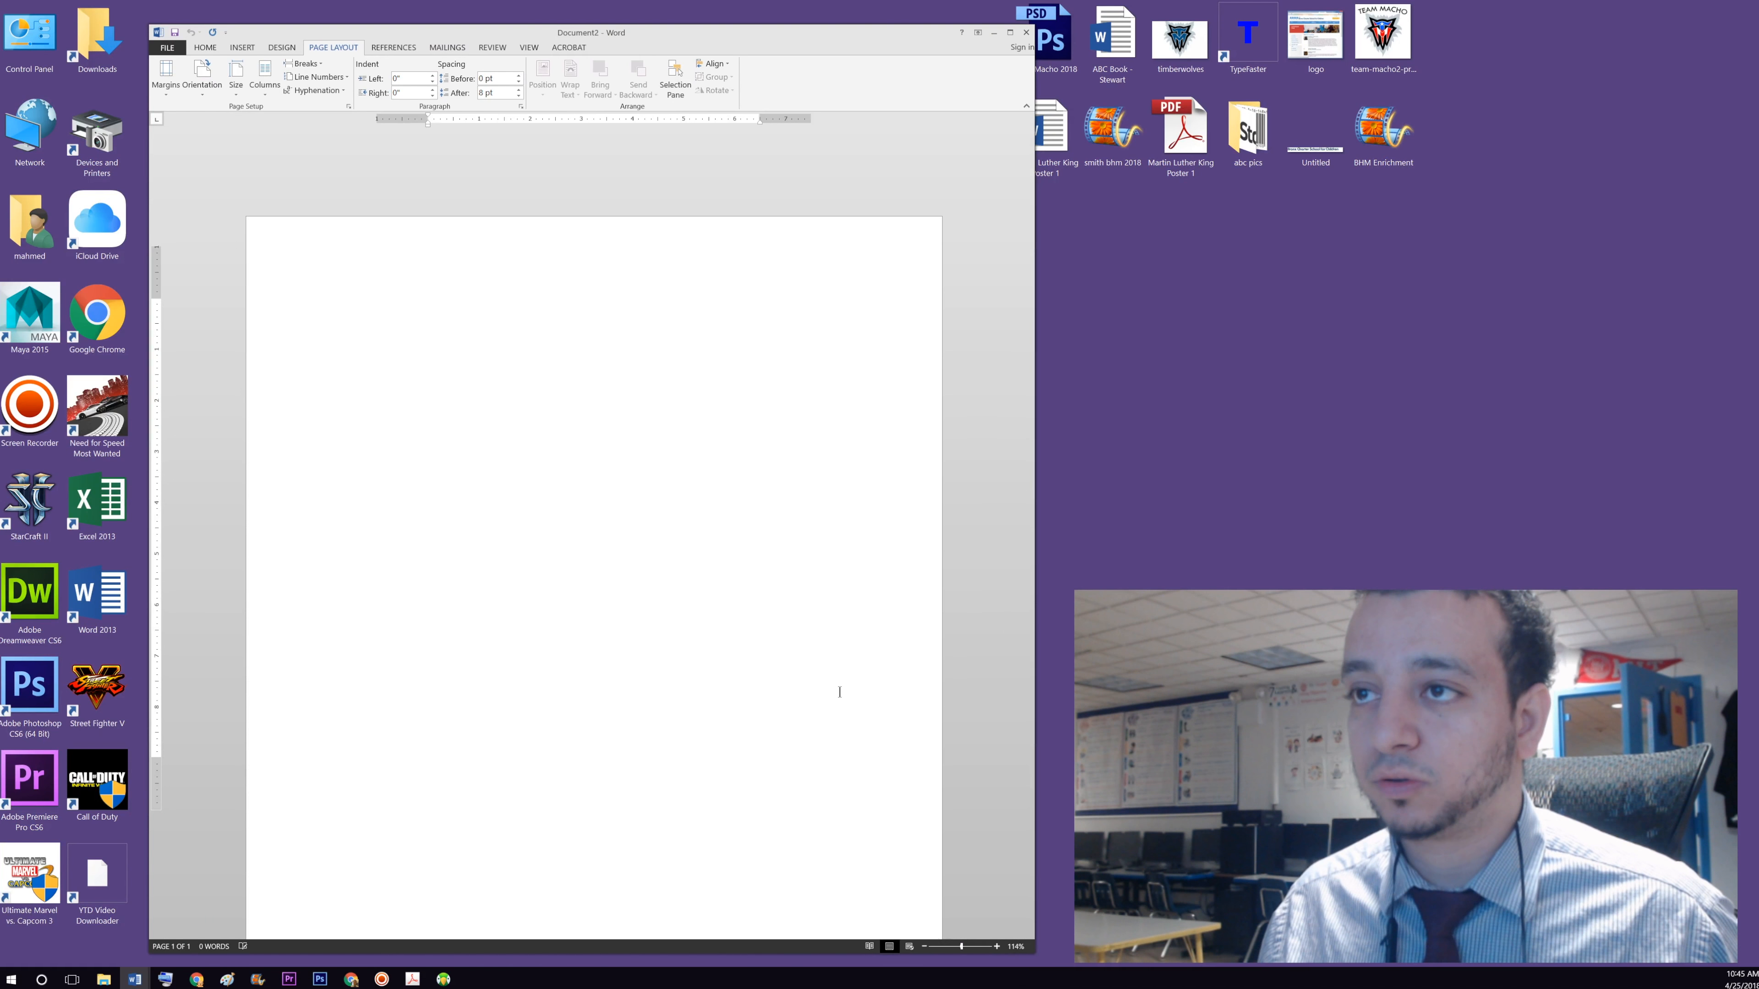
scroll(839, 689, "up", 5, "ctrl")
scroll(838, 688, "down", 10, "ctrl")
scroll(835, 688, "up", 2, "ctrl")
scroll(832, 688, "down", 5, "ctrl")
scroll(833, 689, "up", 2, "ctrl")
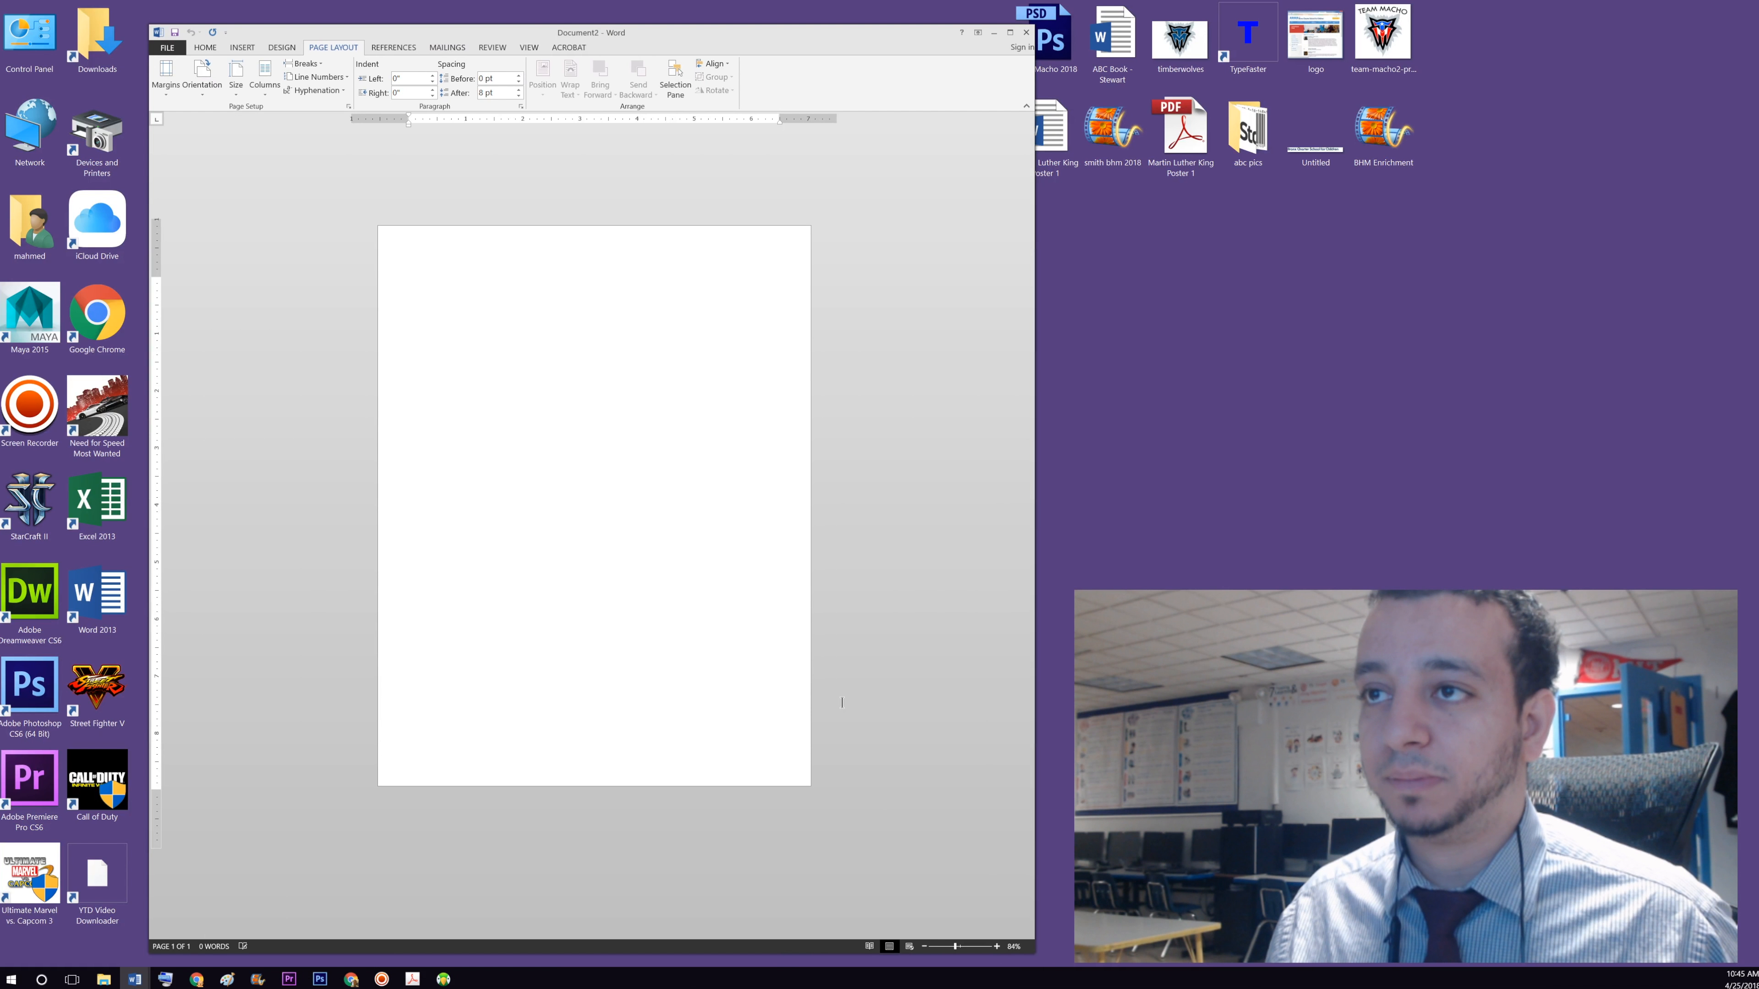
scroll(836, 700, "down", 3, "ctrl")
scroll(839, 716, "up", 7, "ctrl")
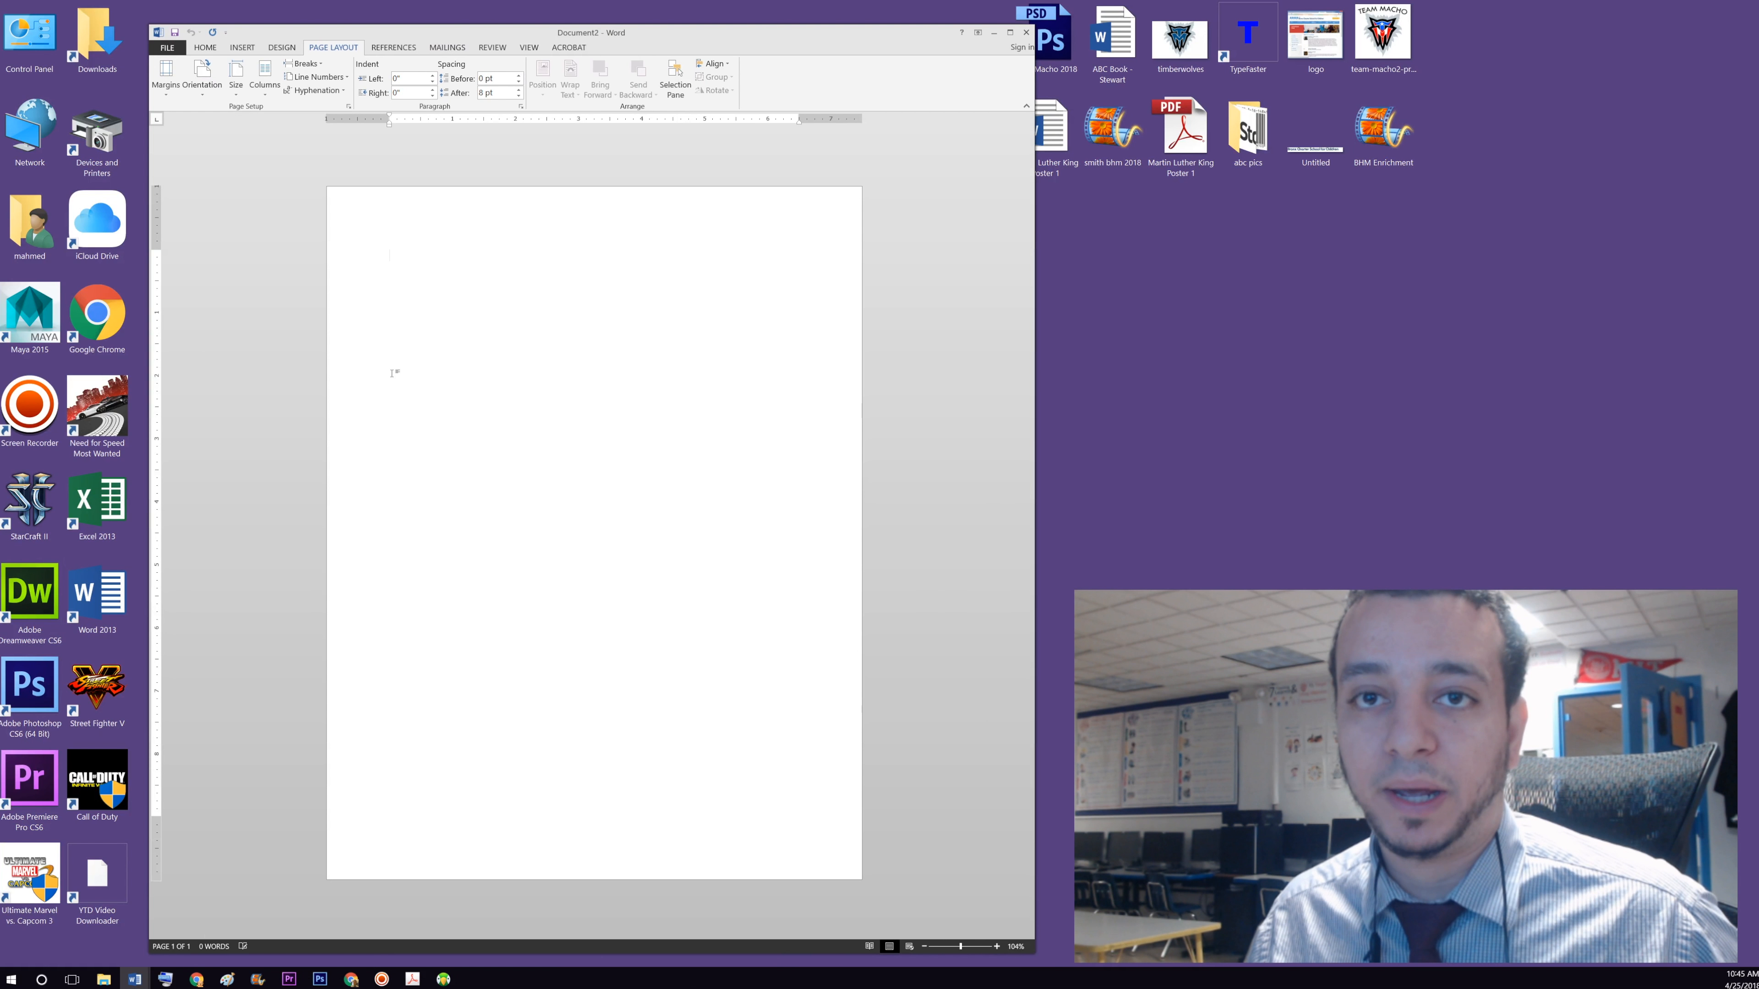
scroll(419, 468, "up", 1, "ctrl")
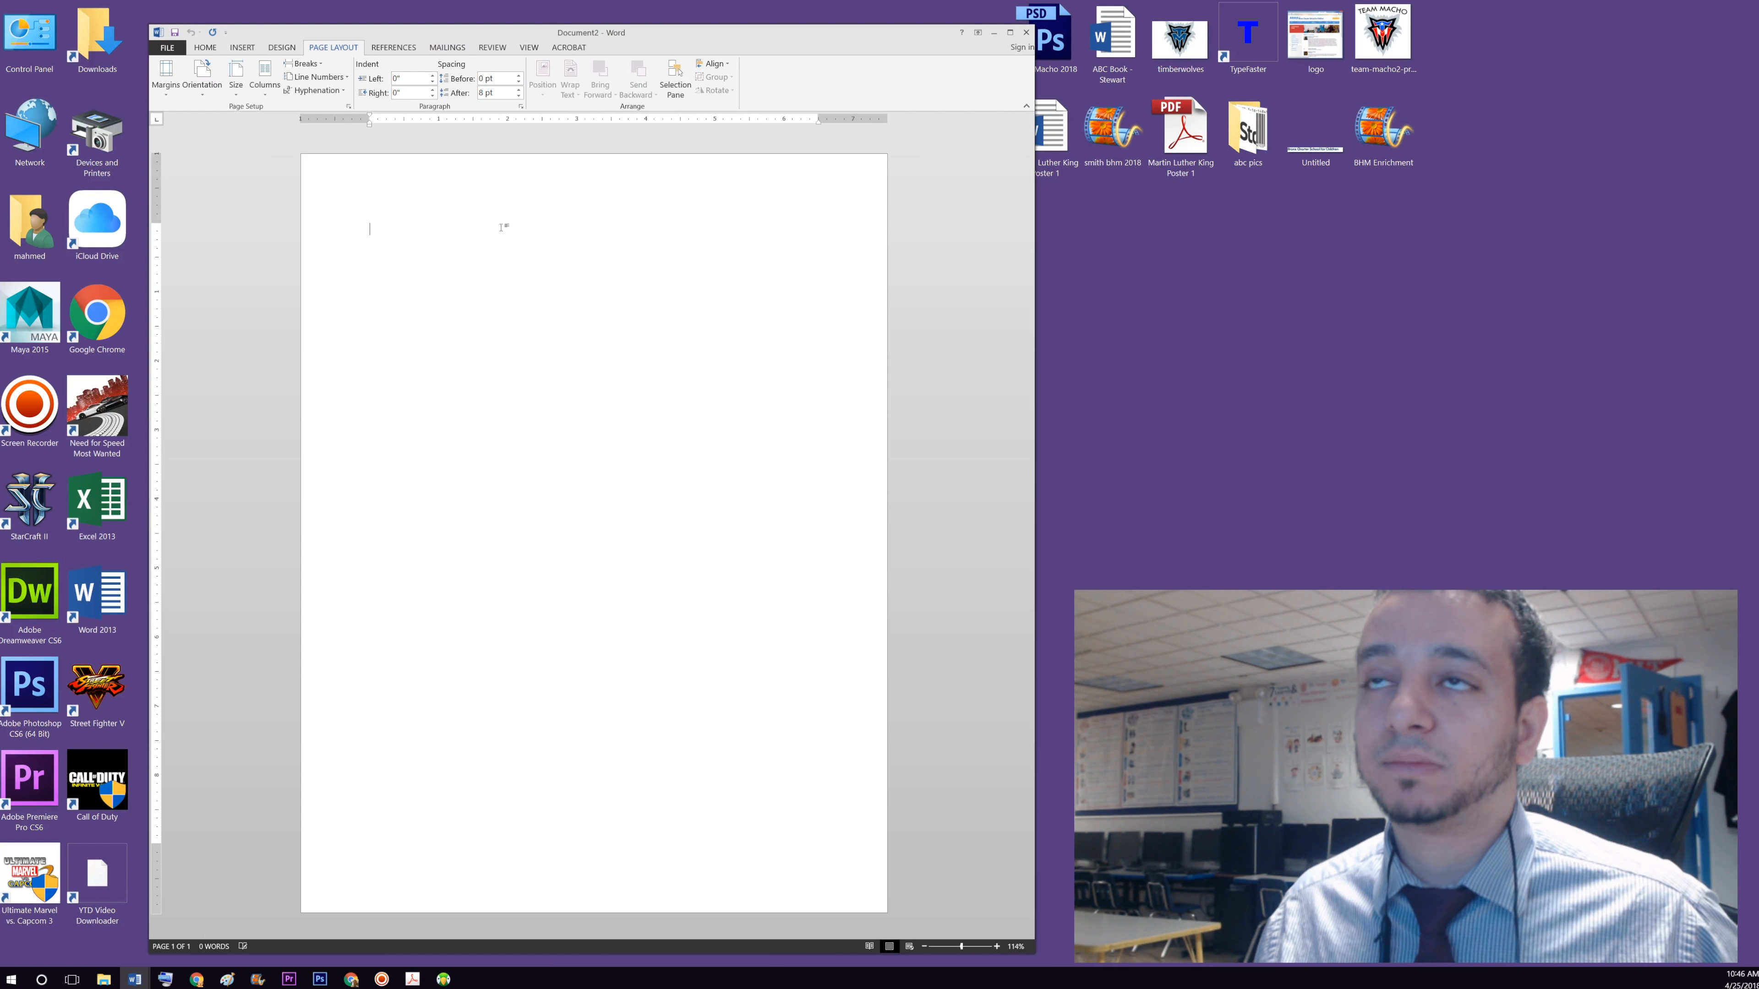
scroll(532, 349, "up", 4)
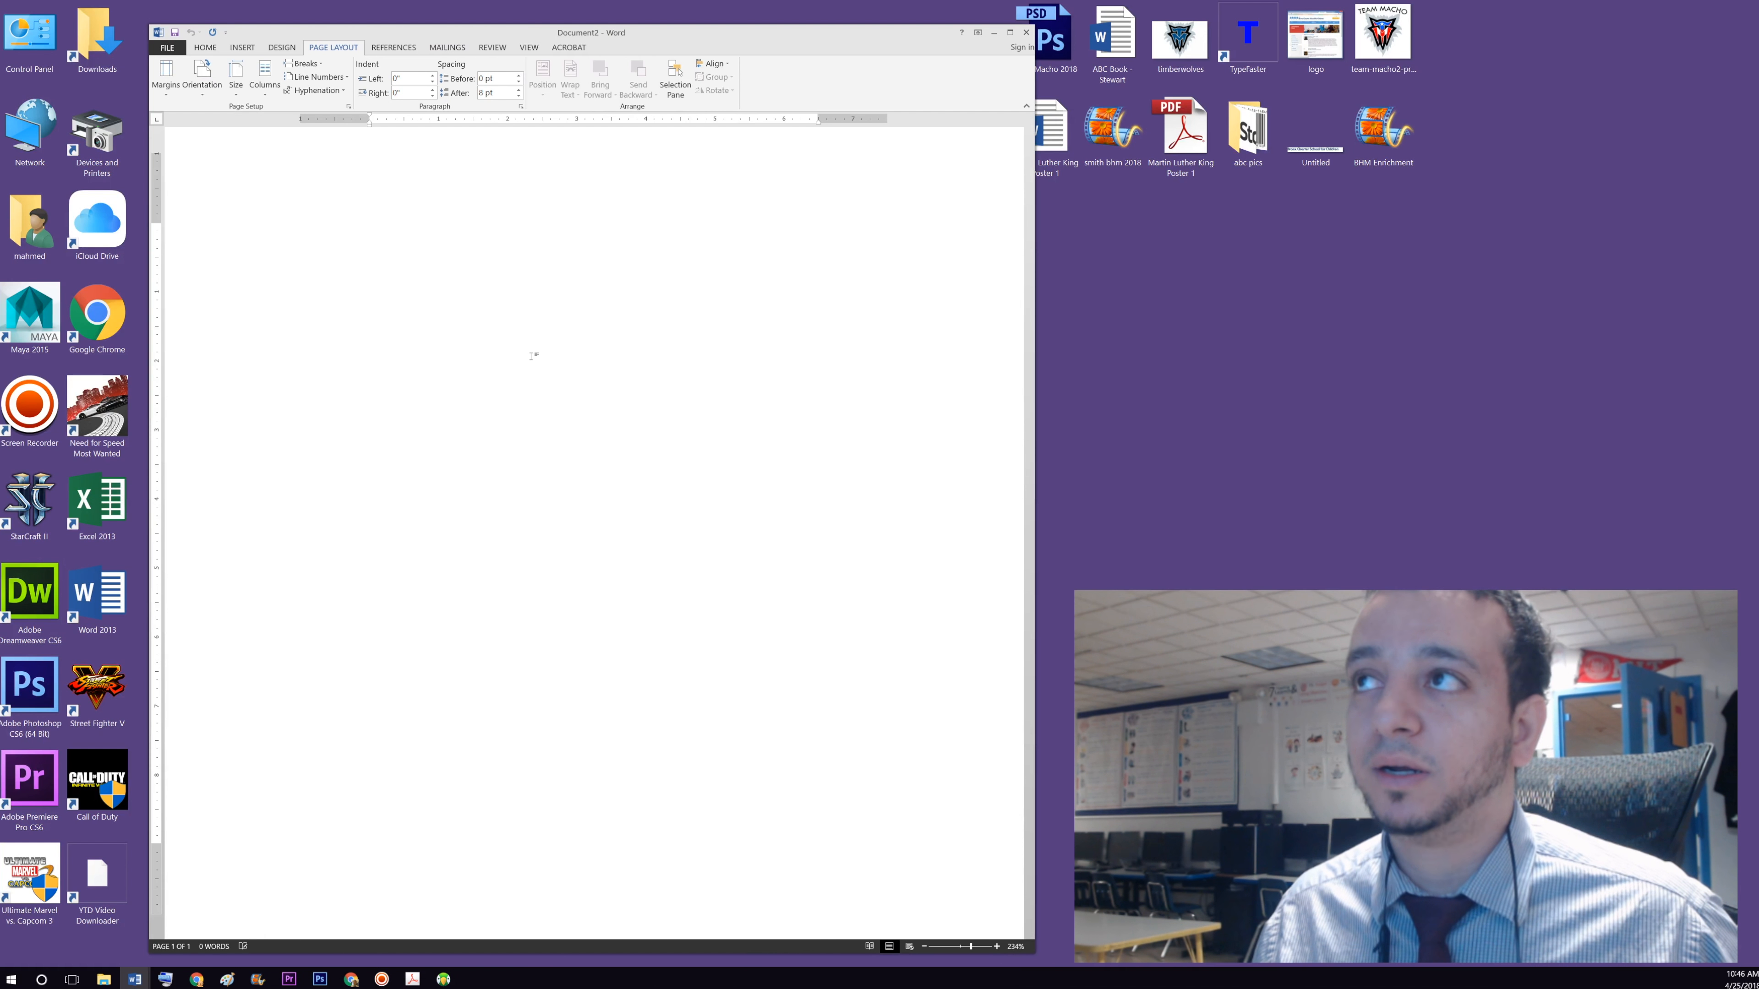
scroll(531, 361, "down", 5)
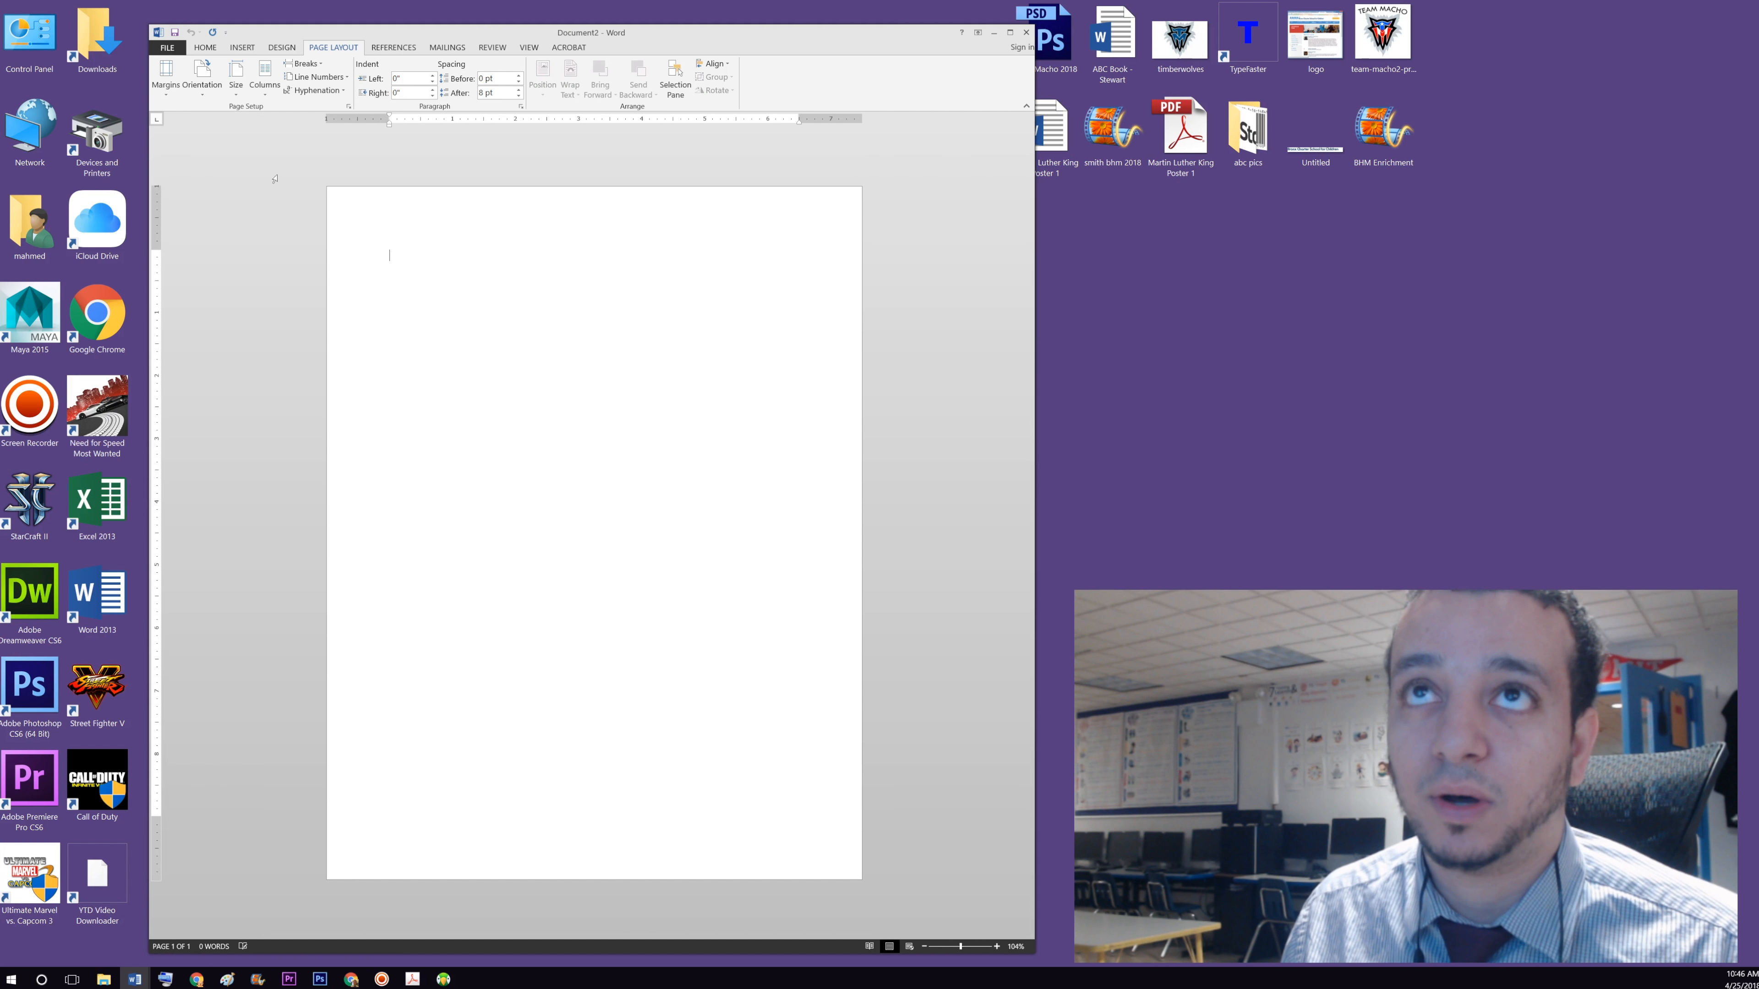
- Change the page orientation to landscape
left_click(196, 49)
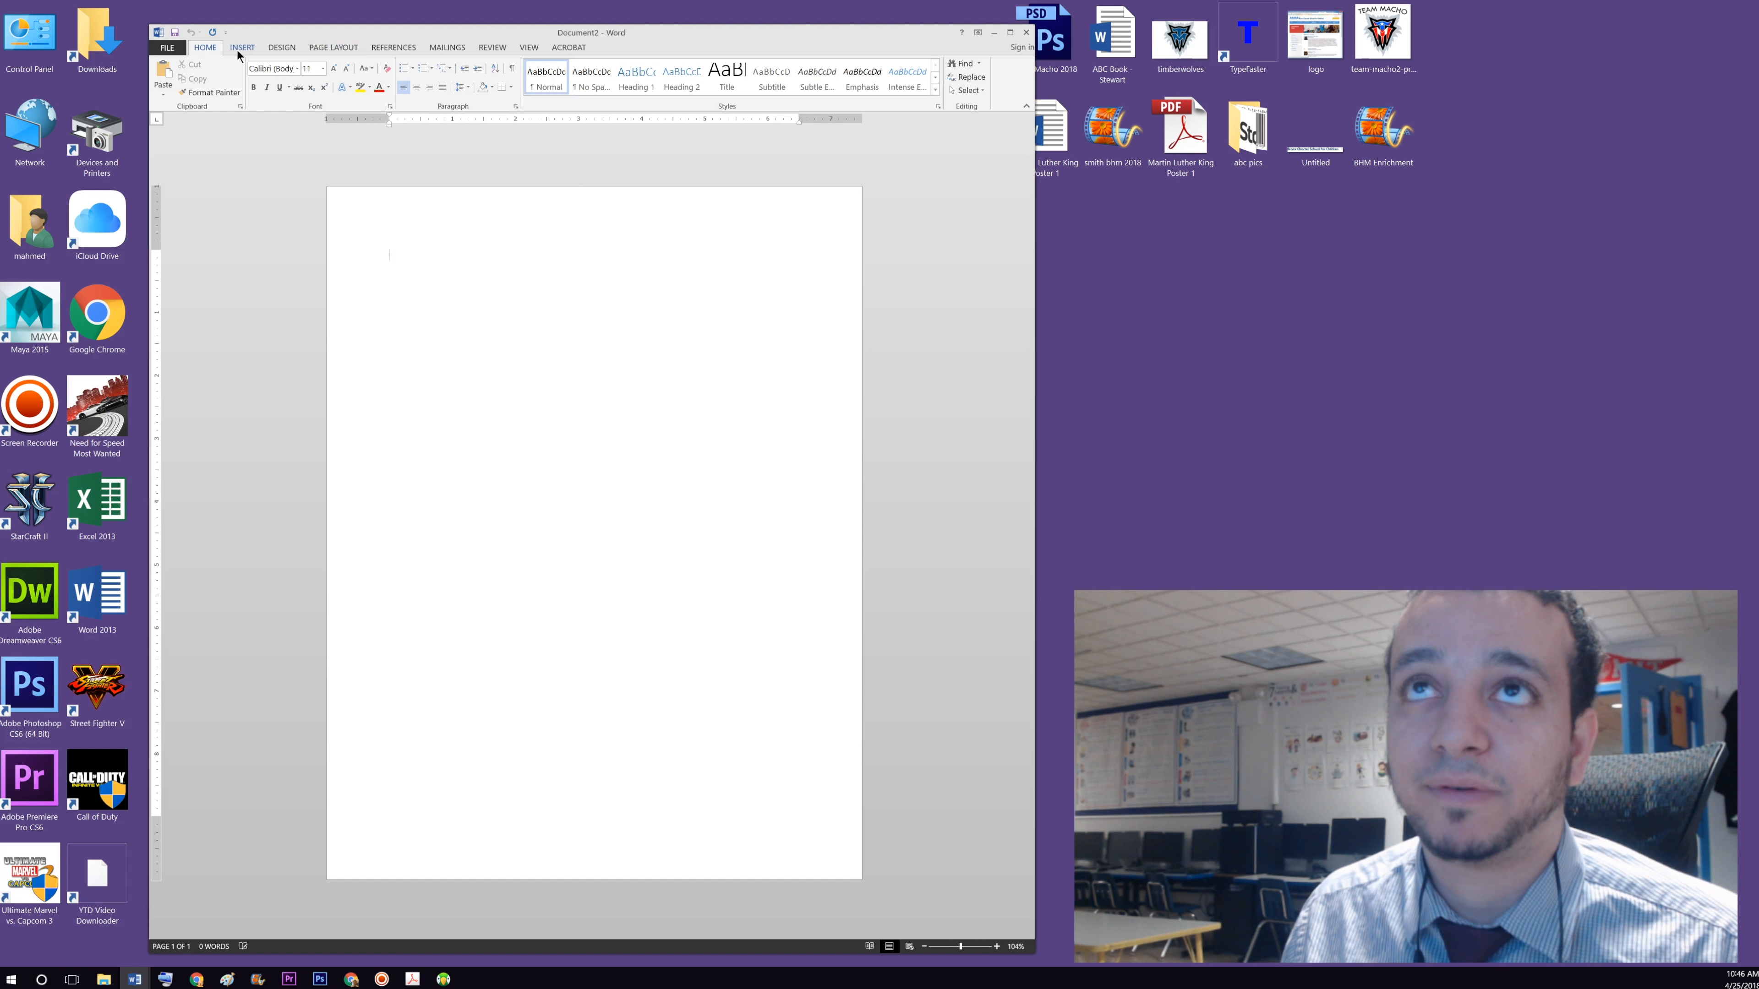
left_click(334, 48)
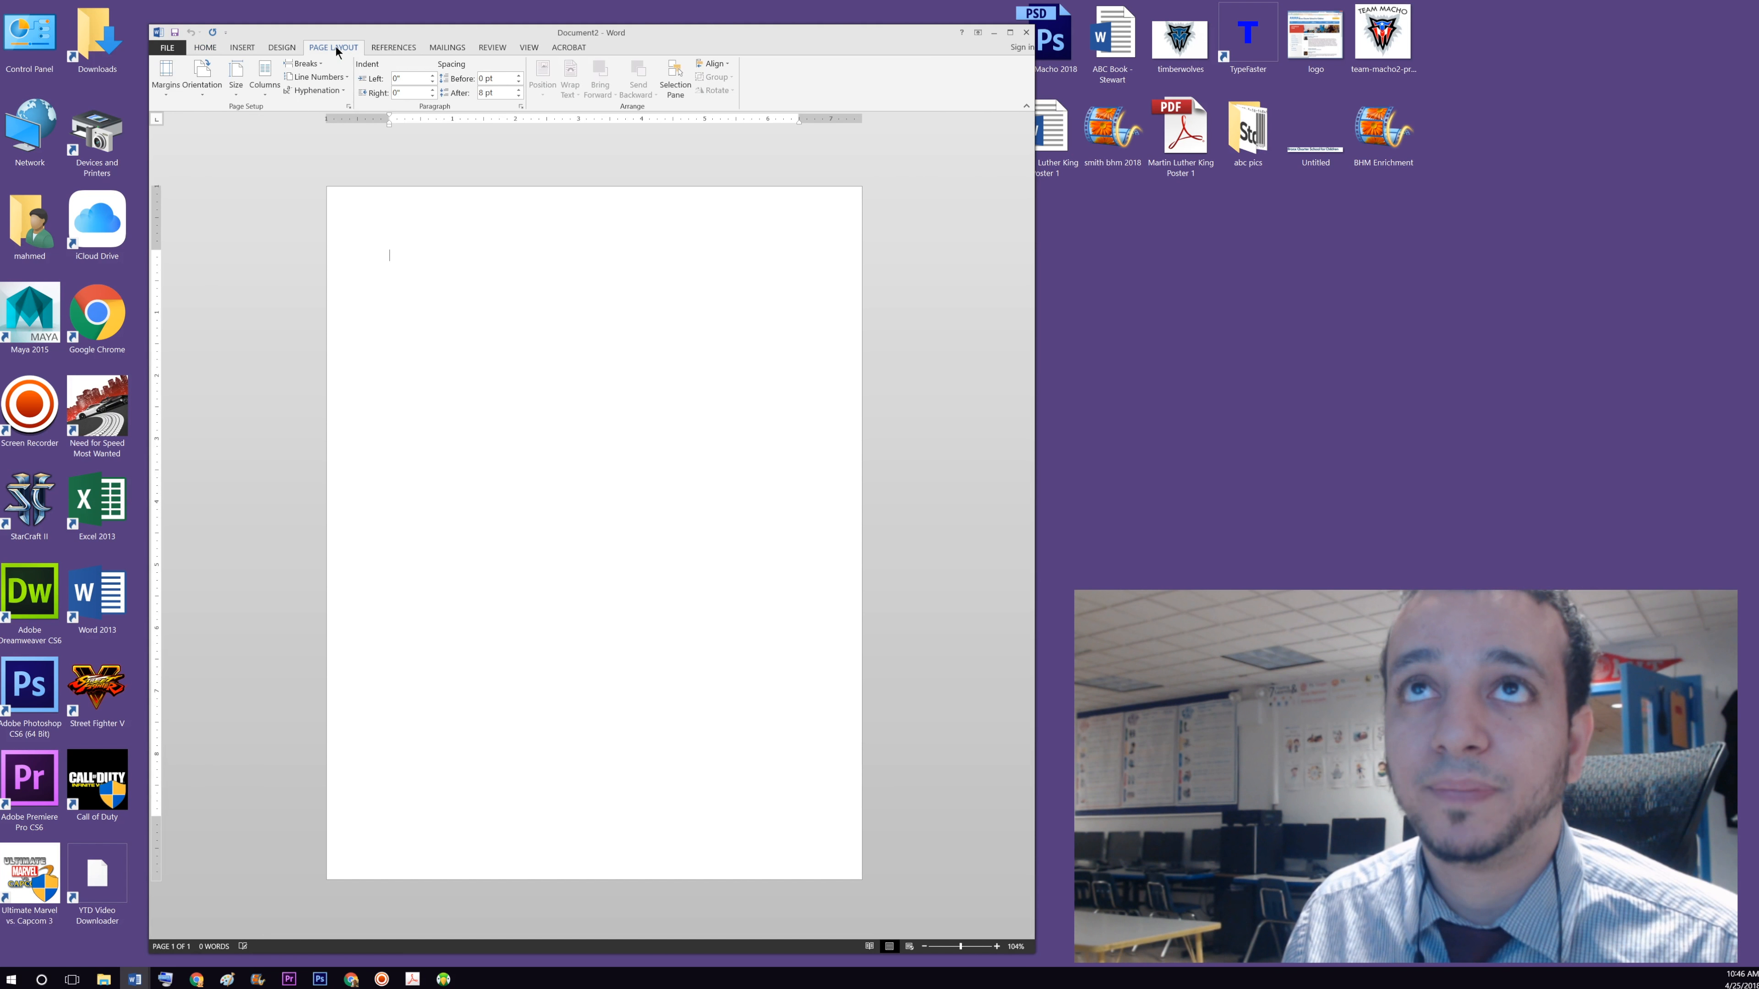
left_click(201, 85)
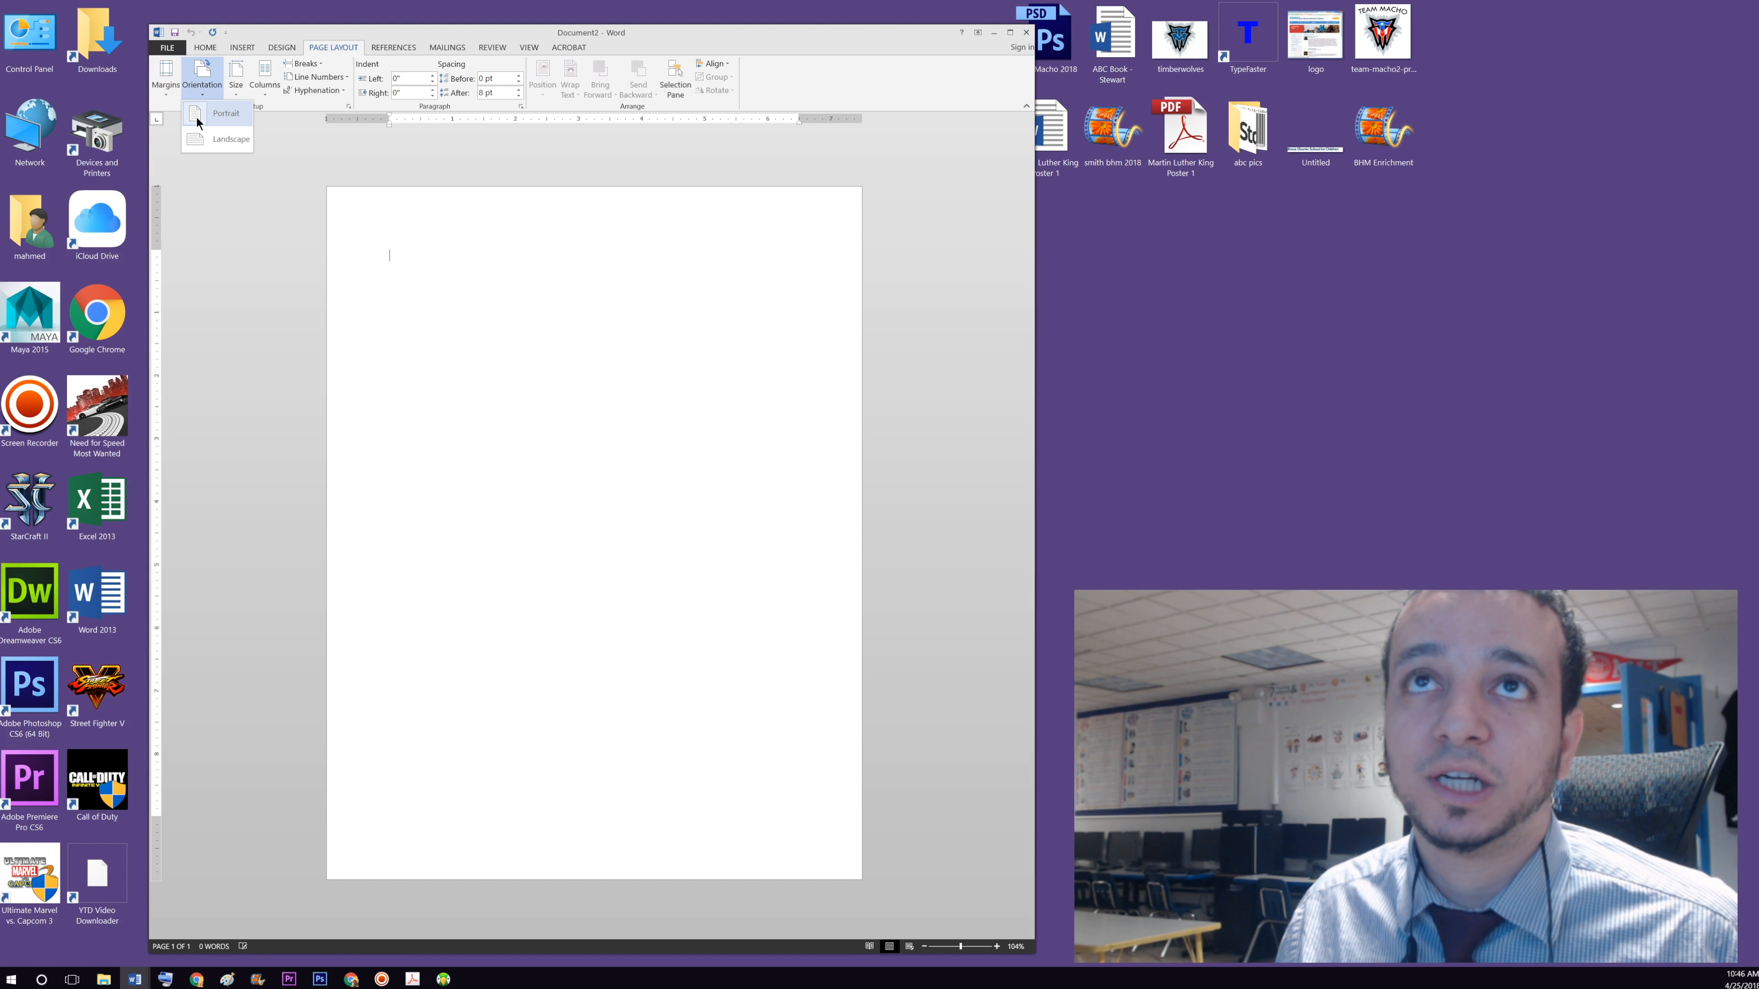
left_click(209, 140)
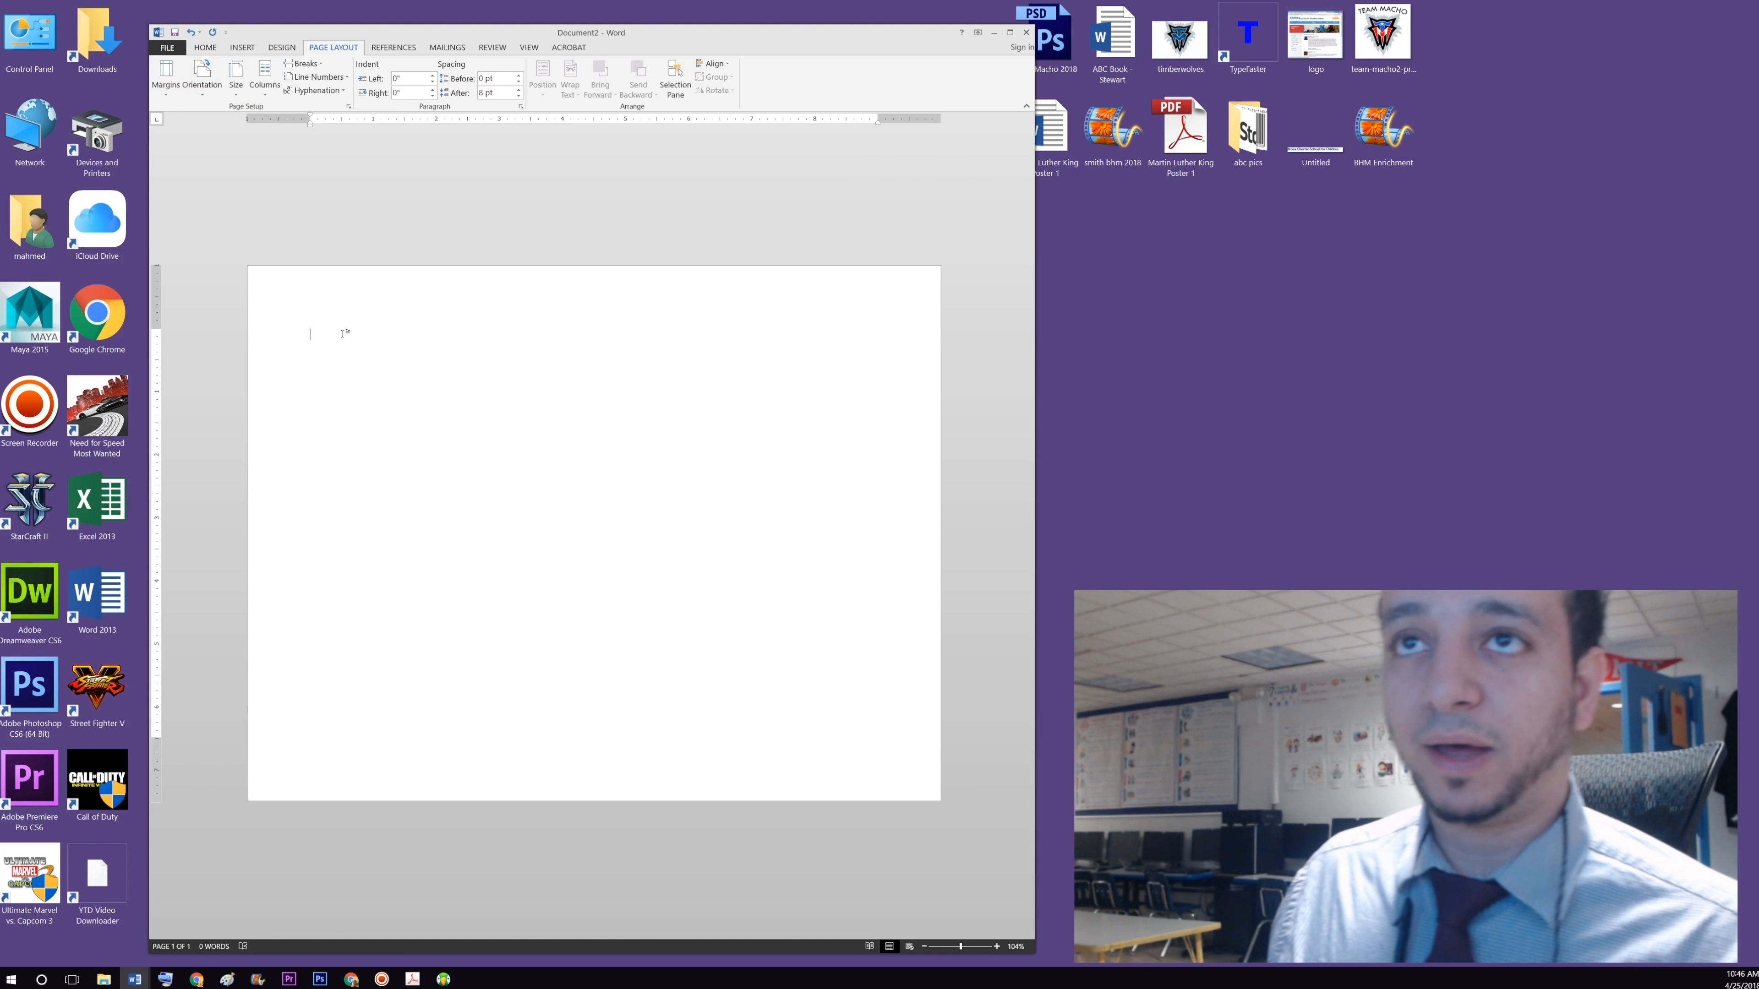
- Switch the page to portrait for comparison and return it to landscape
left_click(235, 87)
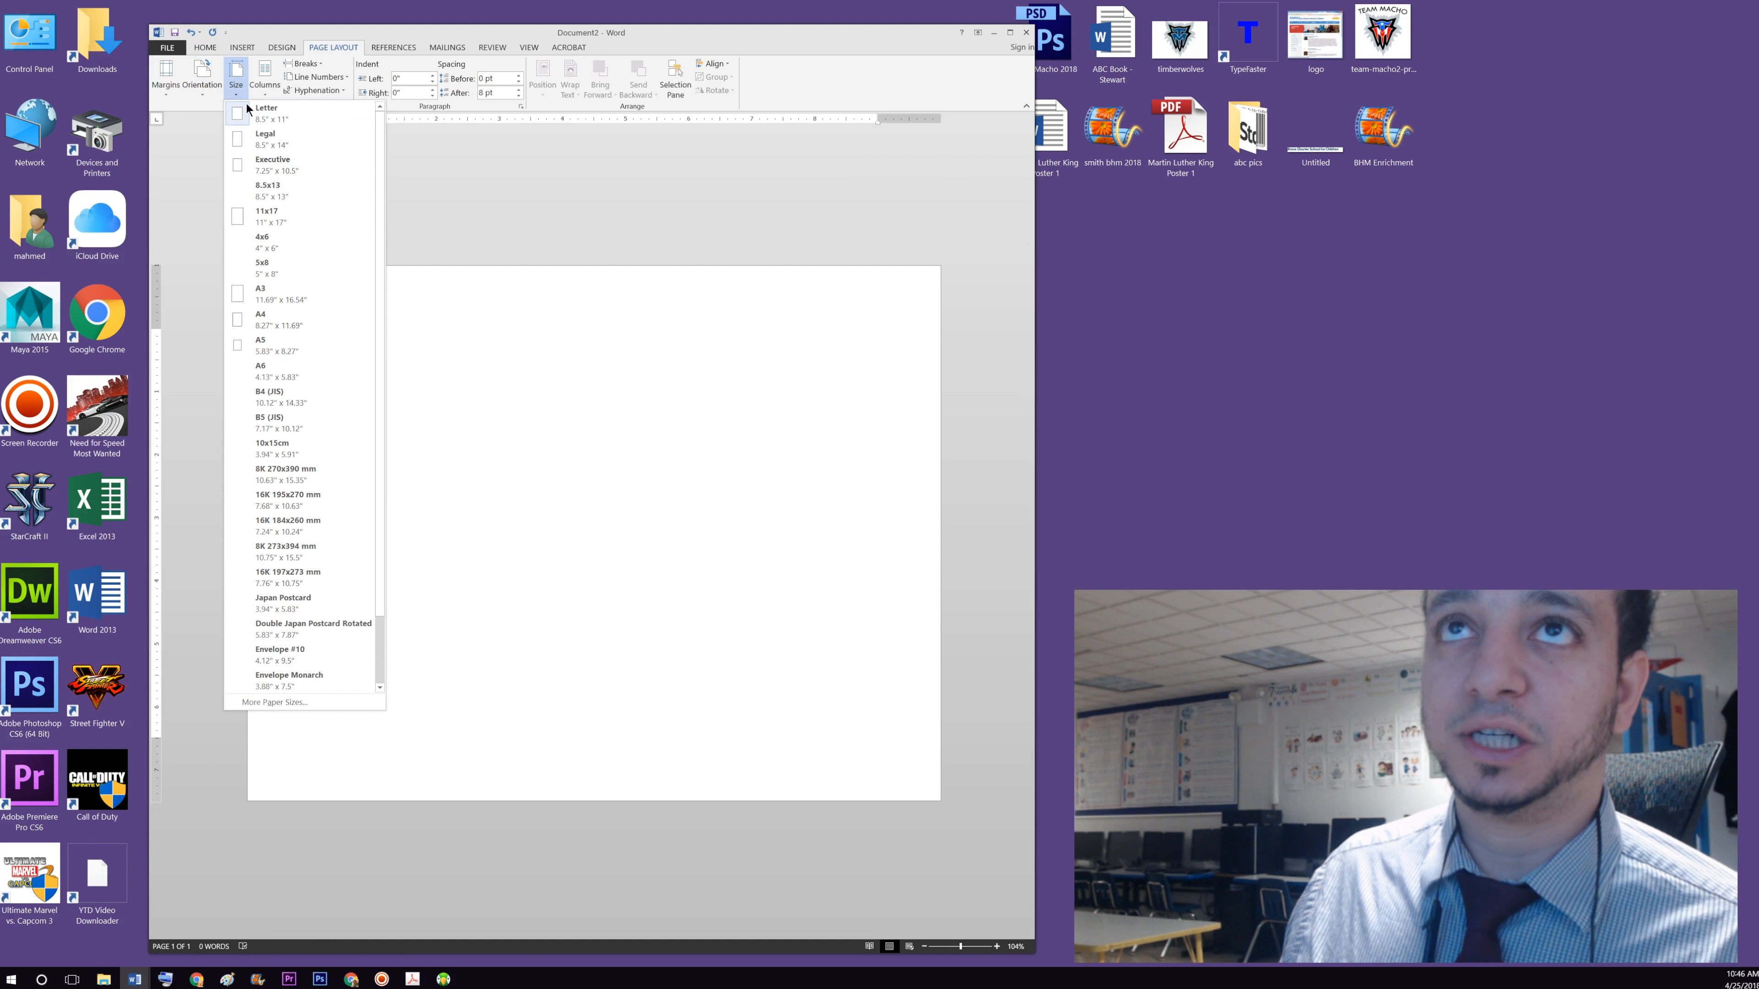
left_click(197, 77)
left_click(220, 117)
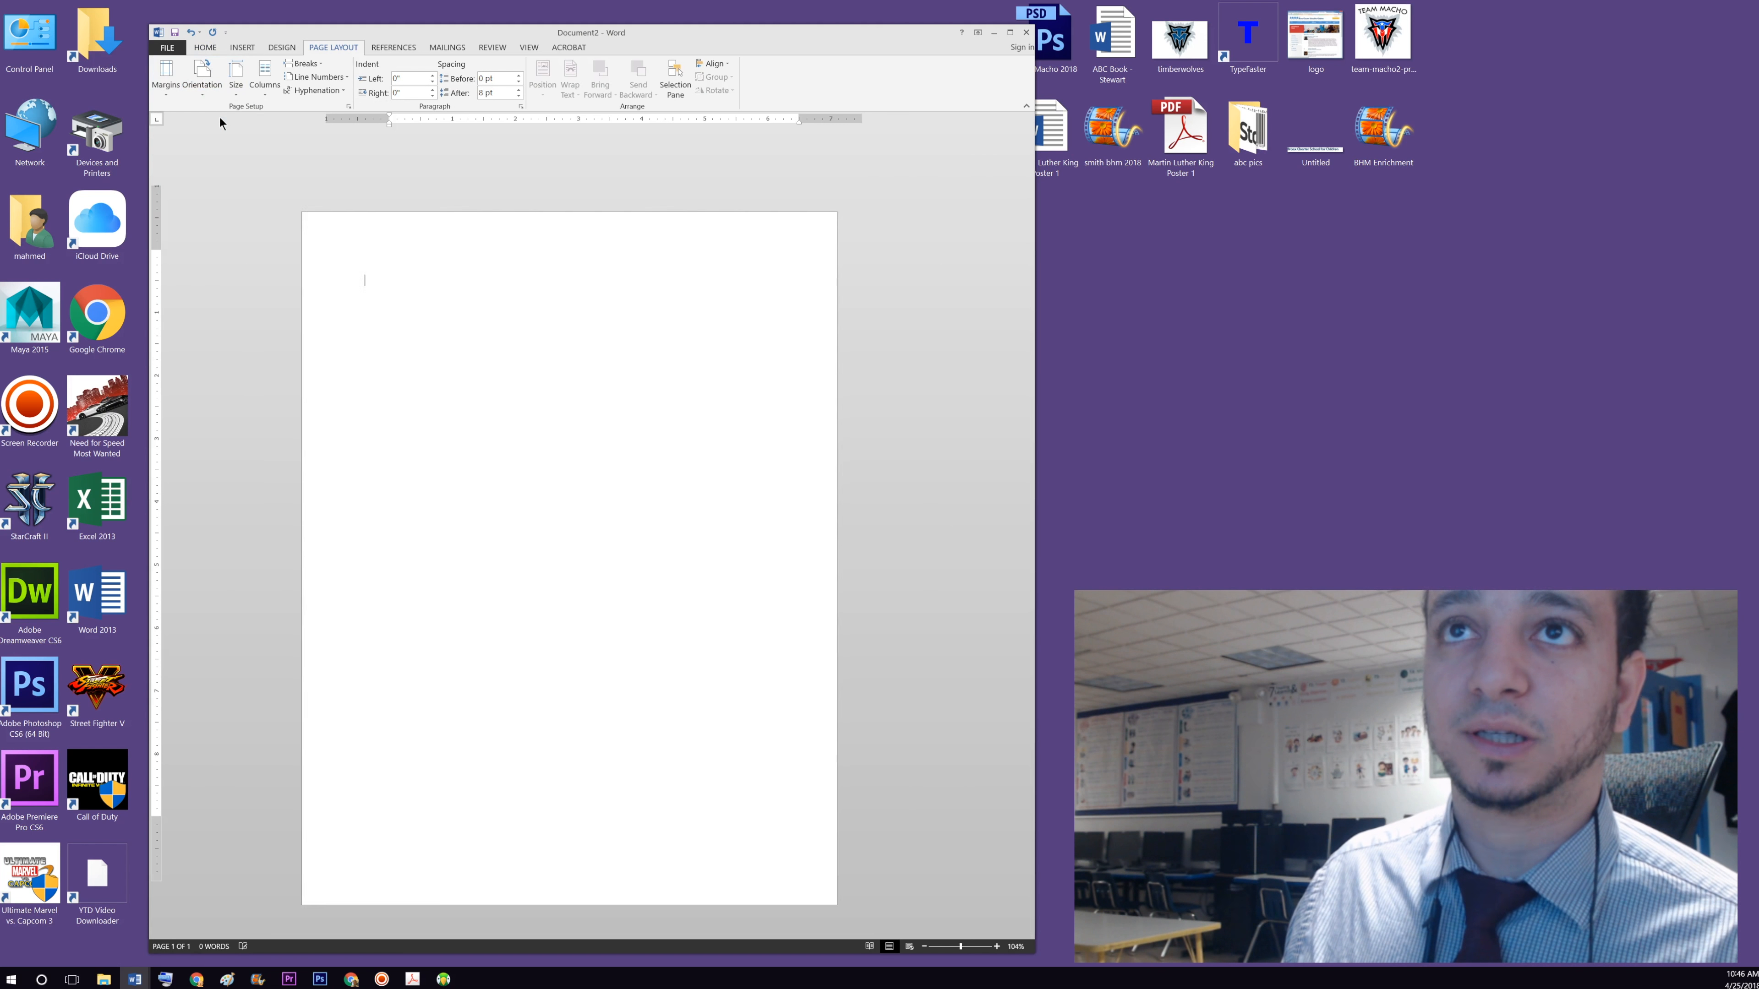
left_click(225, 137)
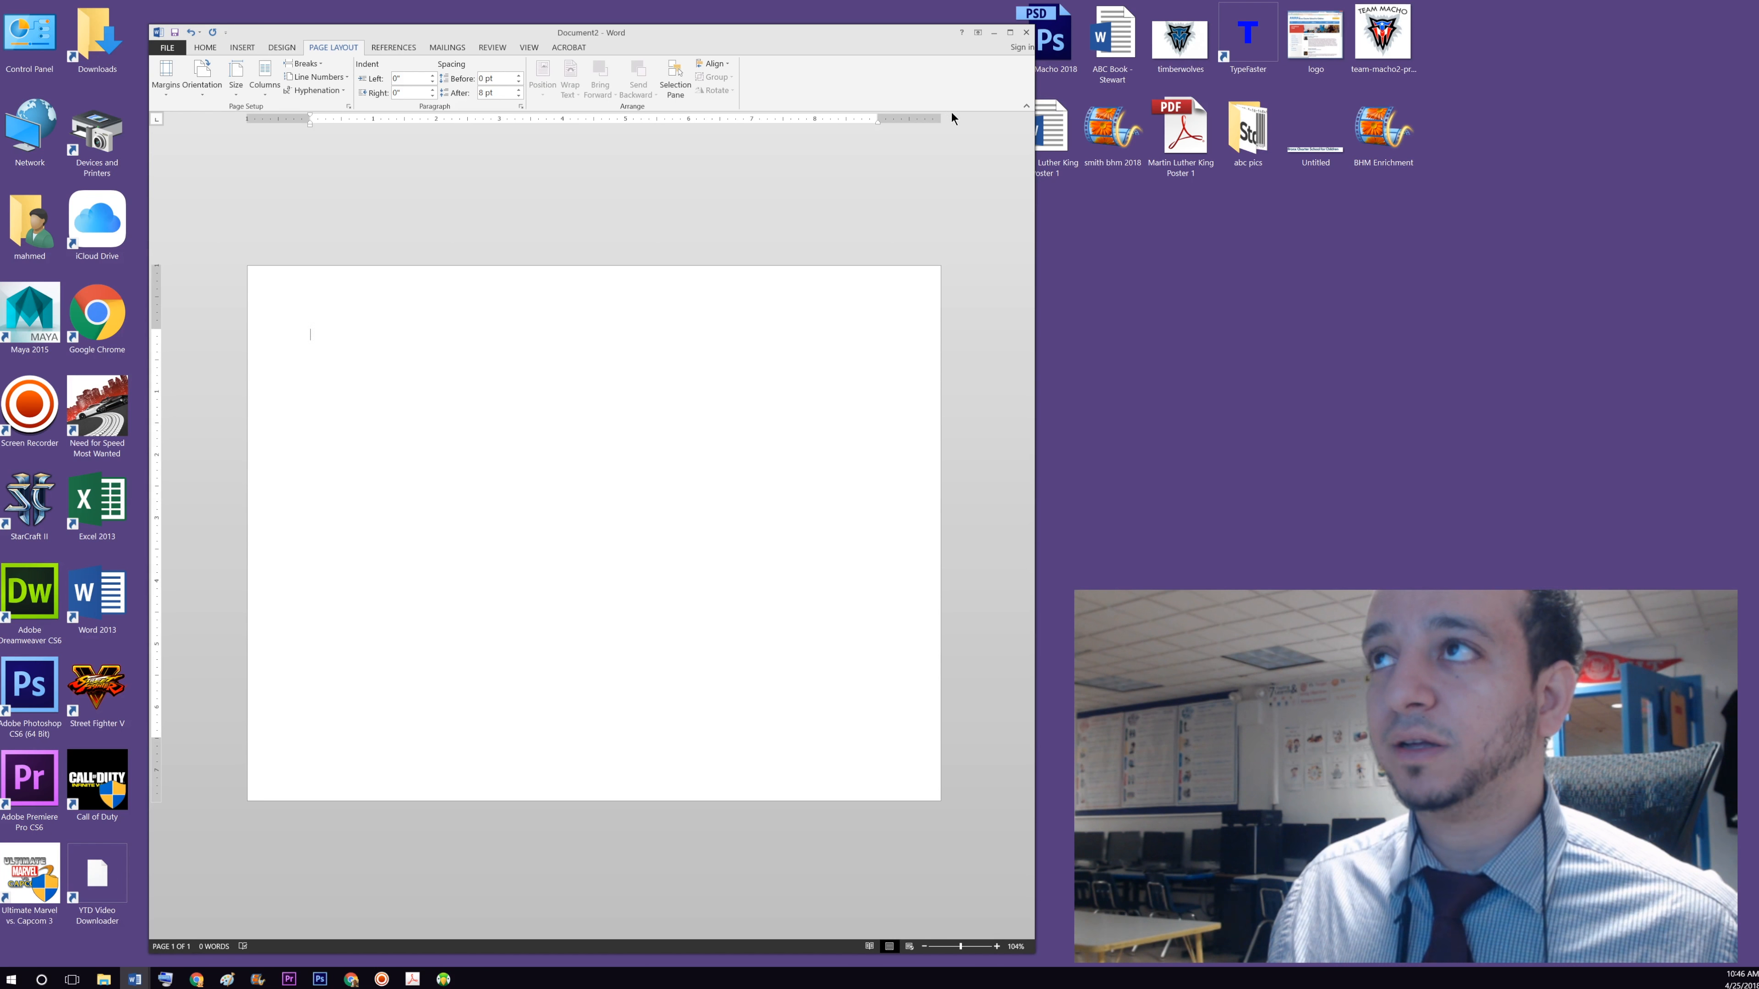
- Enter the sample text "dasdasd" and shrink the top, left, right and bottom spacing with the rulers
scroll(347, 226, "up", 1)
type("dasdasd")
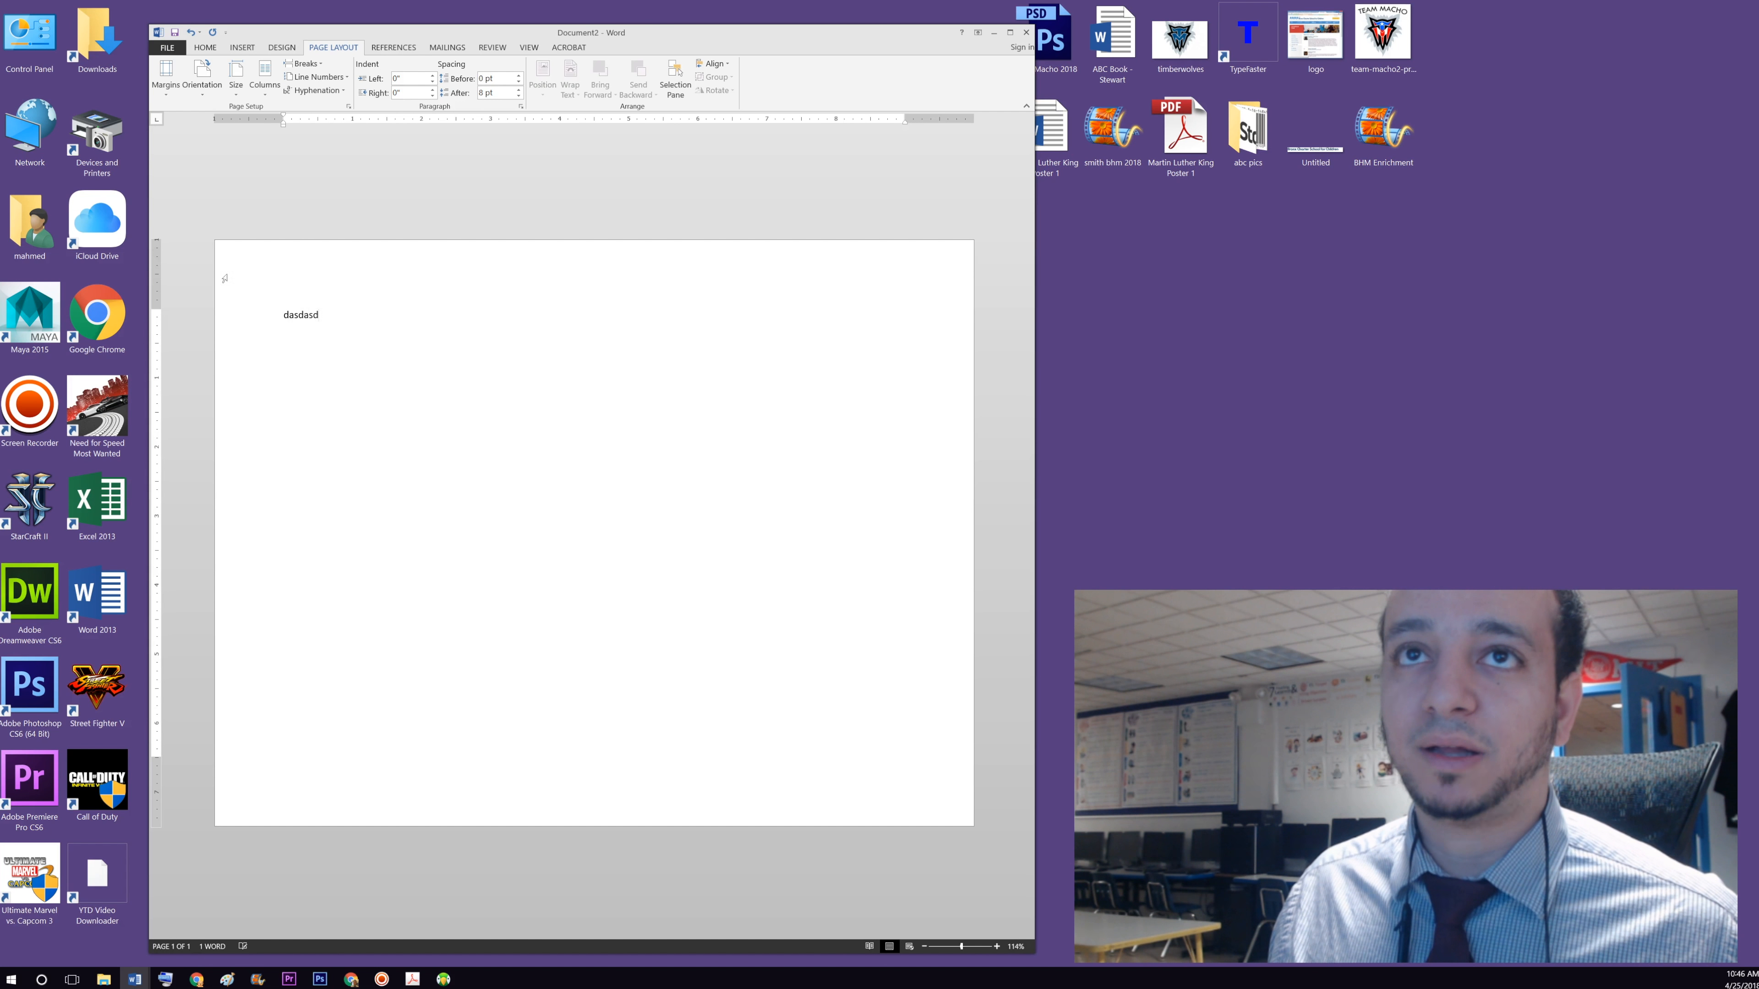
left_click_drag(161, 309, 161, 259)
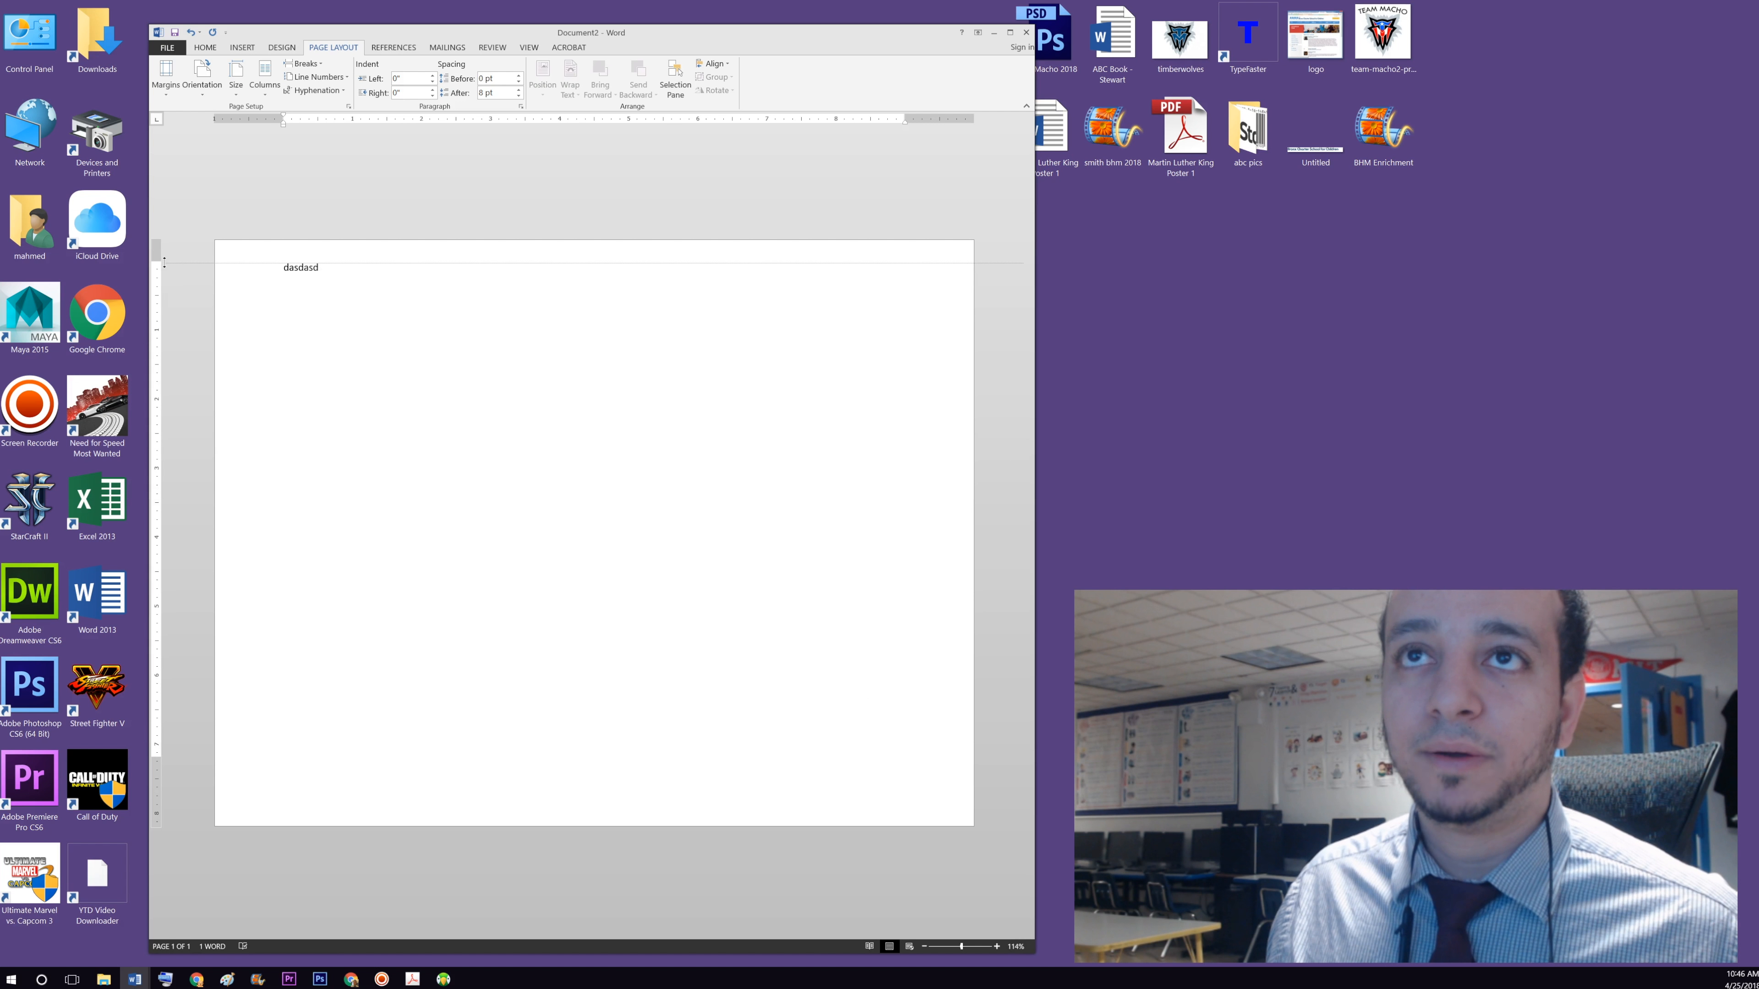
left_click_drag(280, 121, 229, 123)
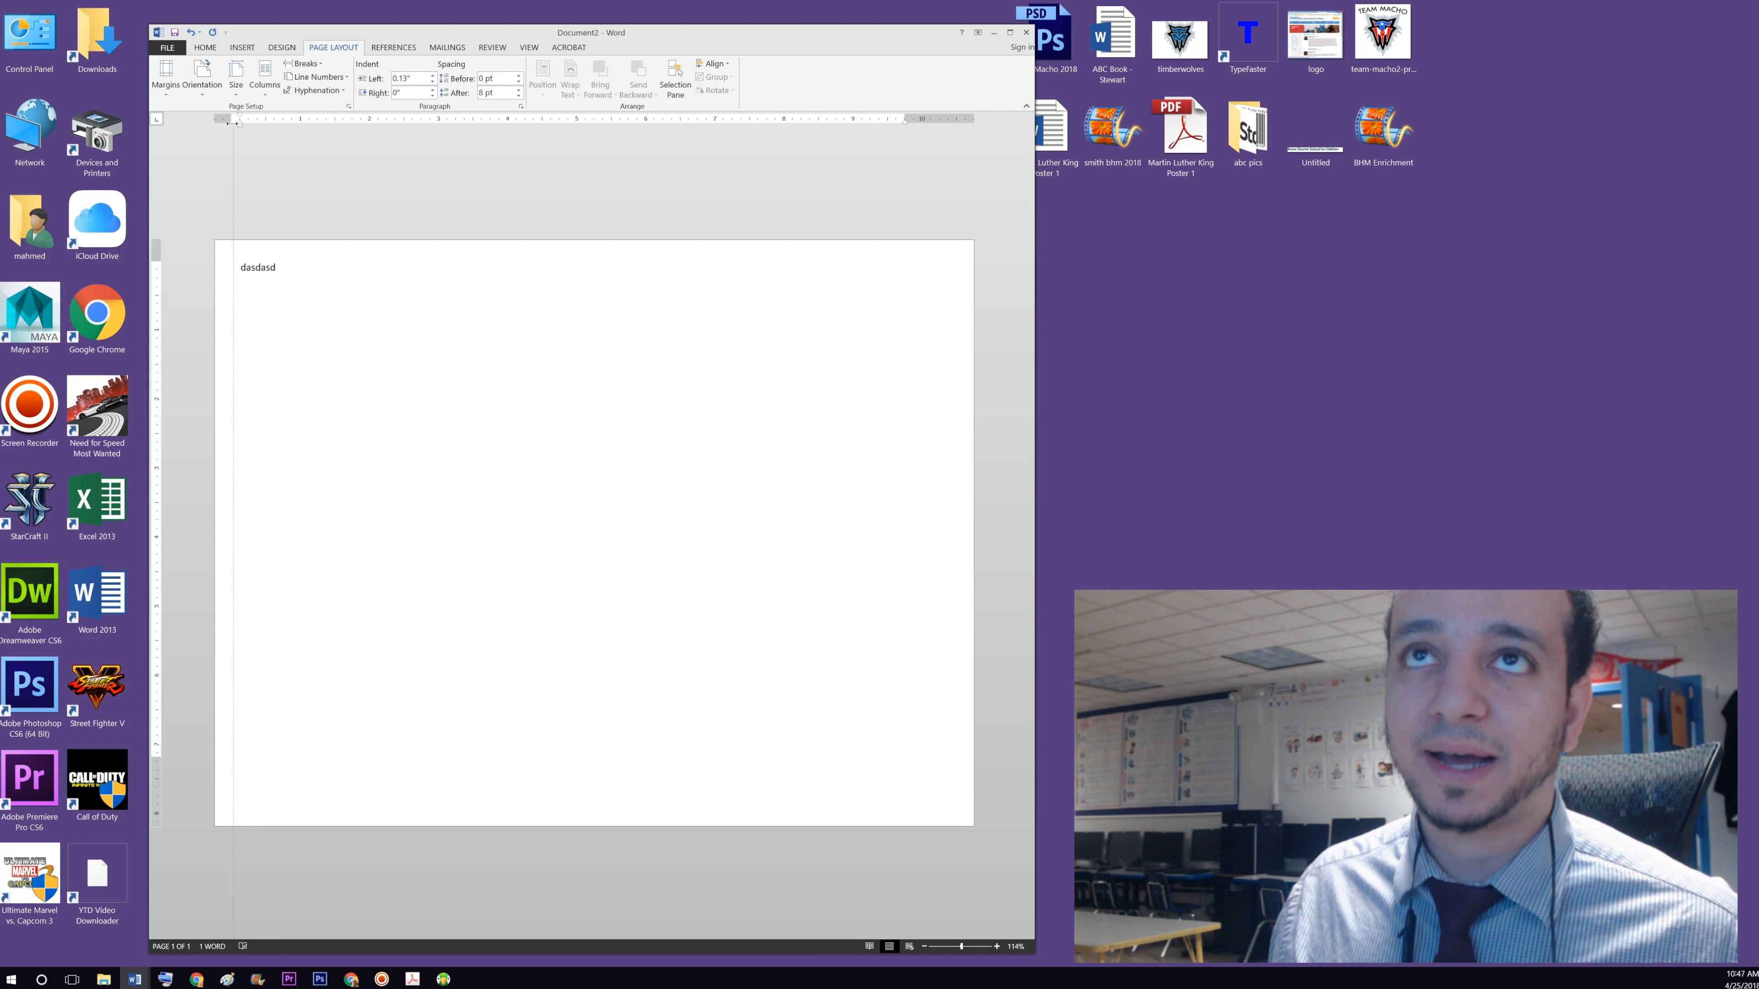
left_click_drag(904, 123, 960, 119)
left_click_drag(150, 760, 154, 796)
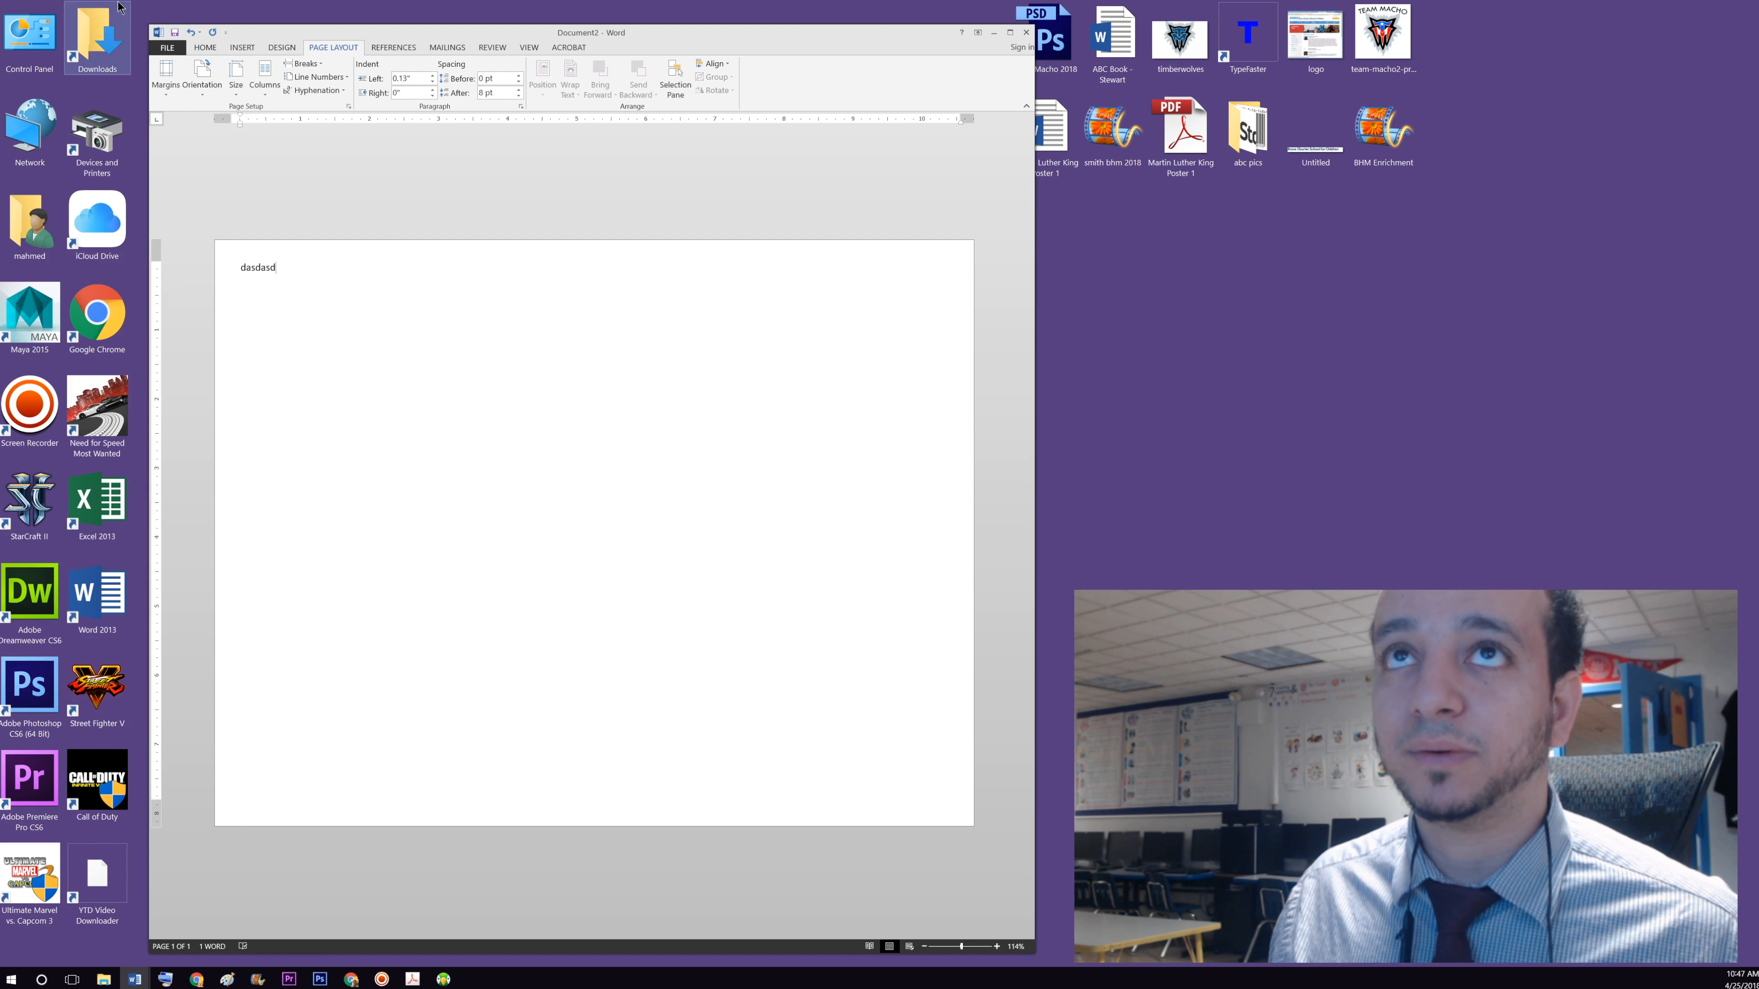
- Undo the ruler adjustments, the sample text and the orientation change, and redo only the landscape orientation
left_click(191, 33)
left_click(191, 33)
left_click(190, 33)
left_click(190, 32)
left_click(191, 32)
left_click(190, 33)
left_click(191, 33)
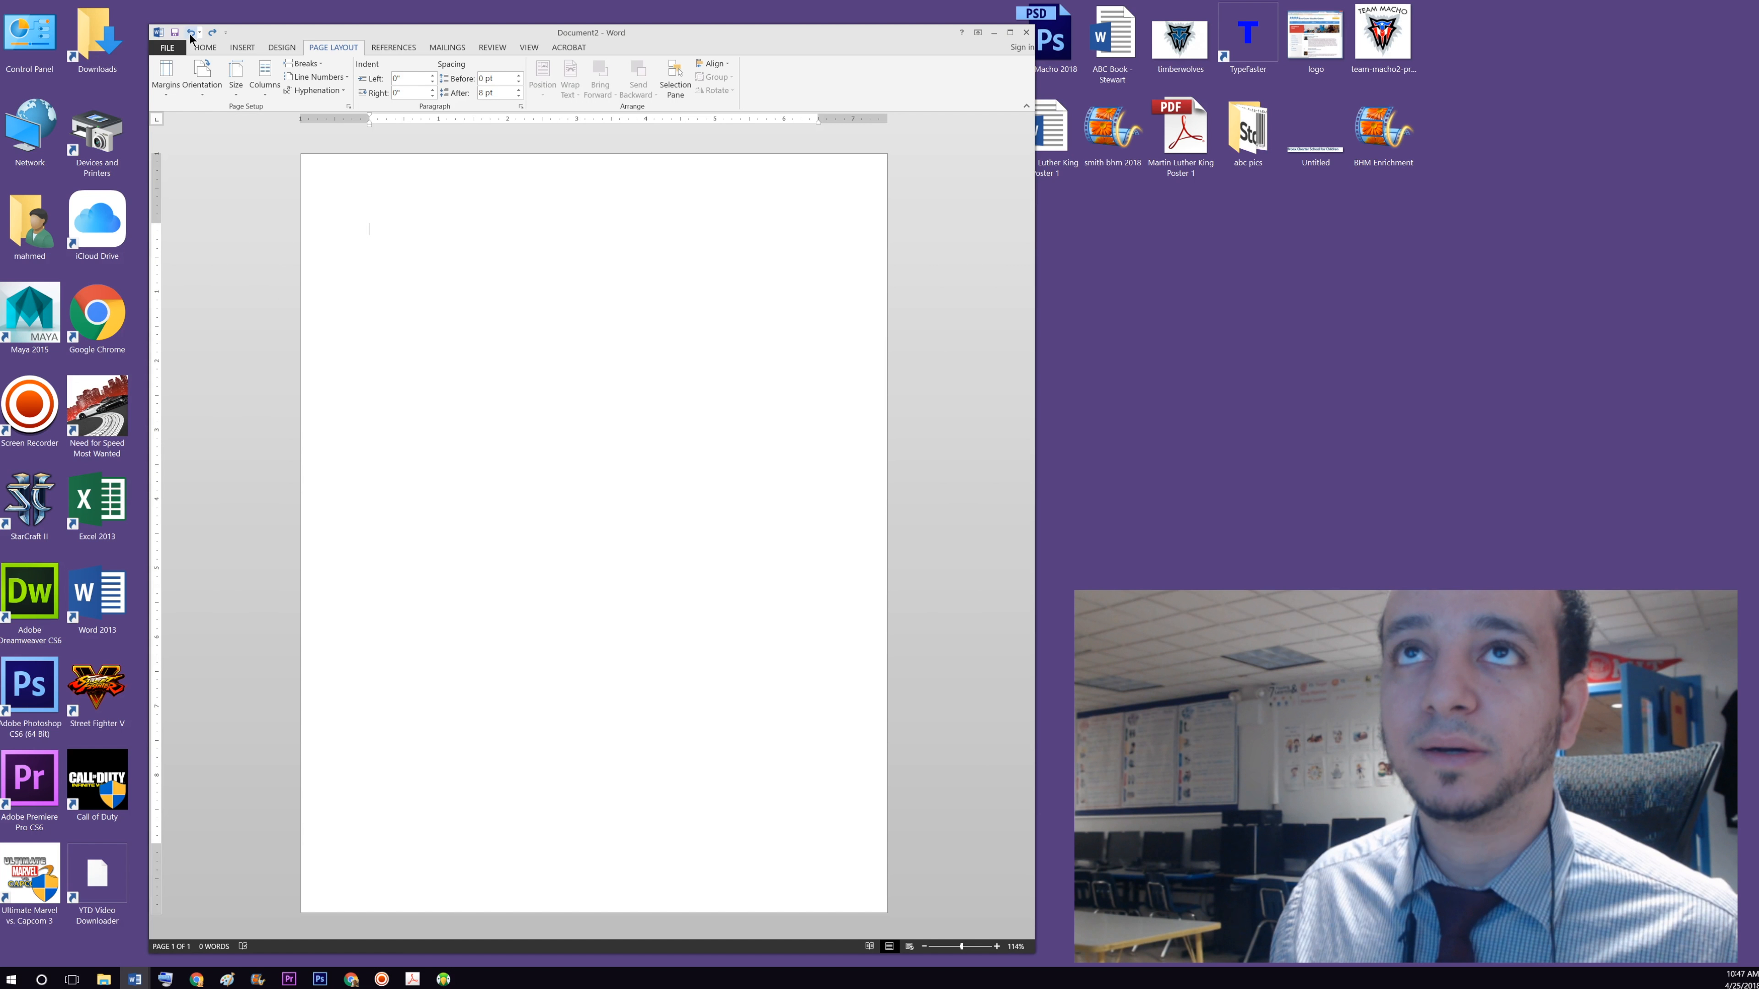
left_click(212, 34)
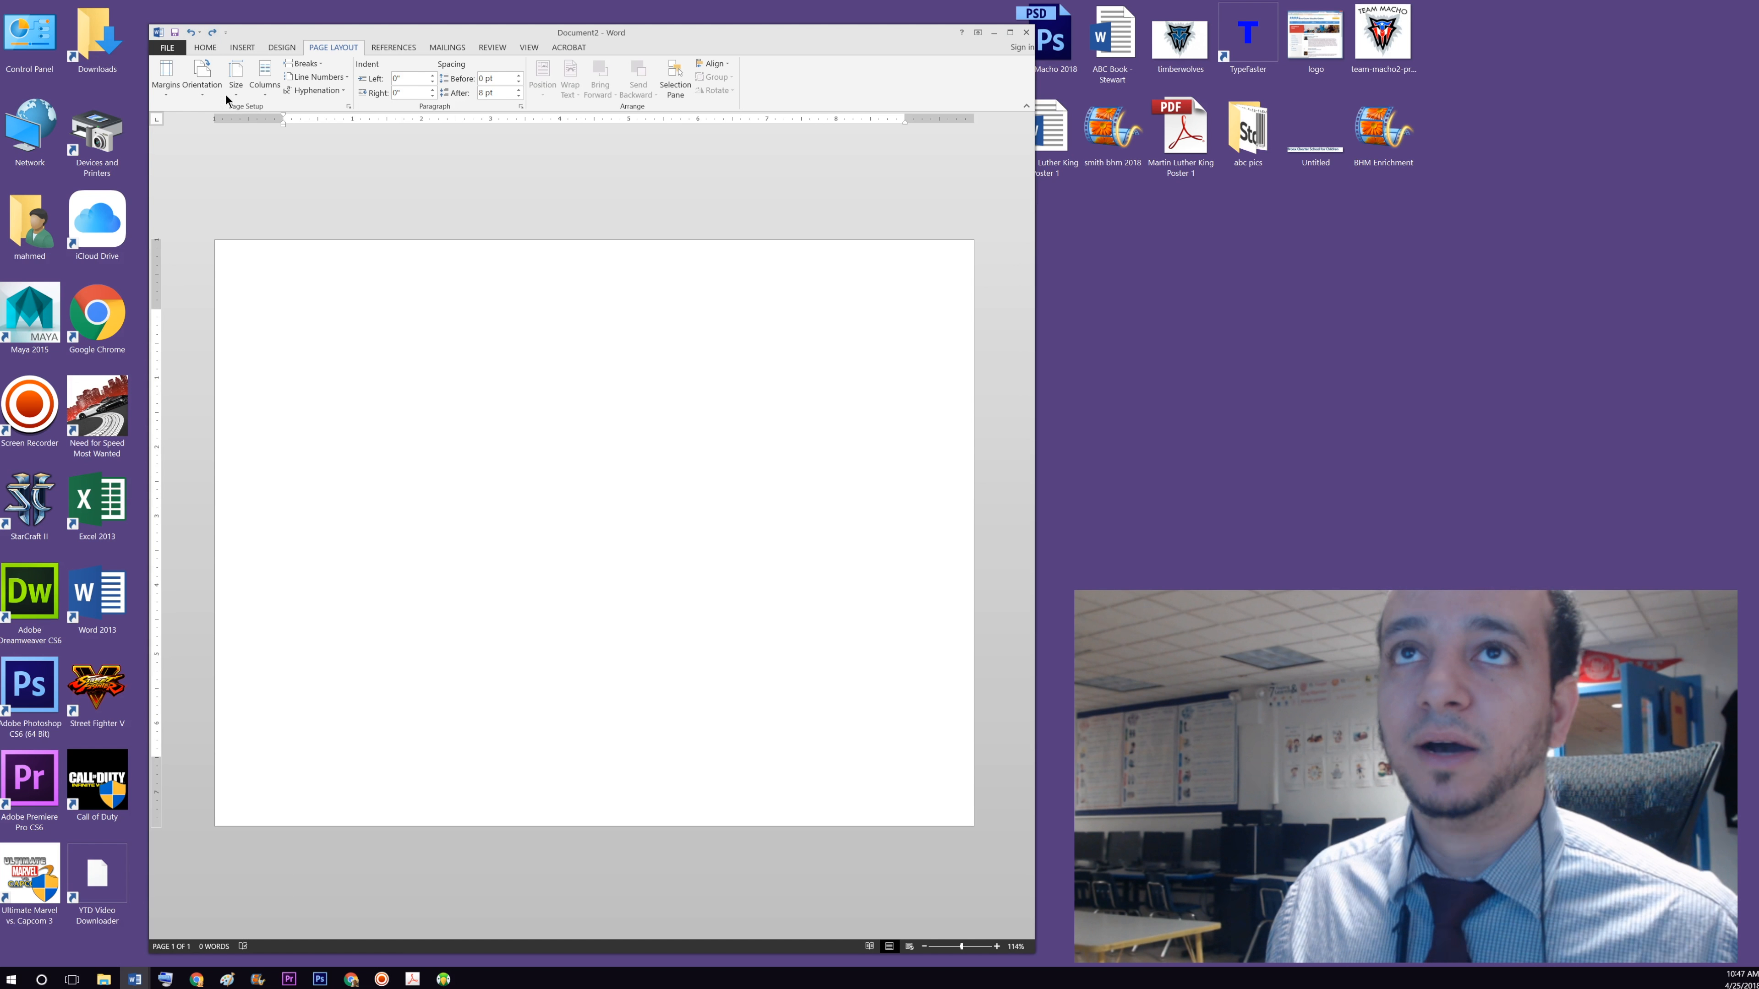
- Apply the Narrow margin preset of 0.5" on all sides and recheck the margin presets
left_click(172, 85)
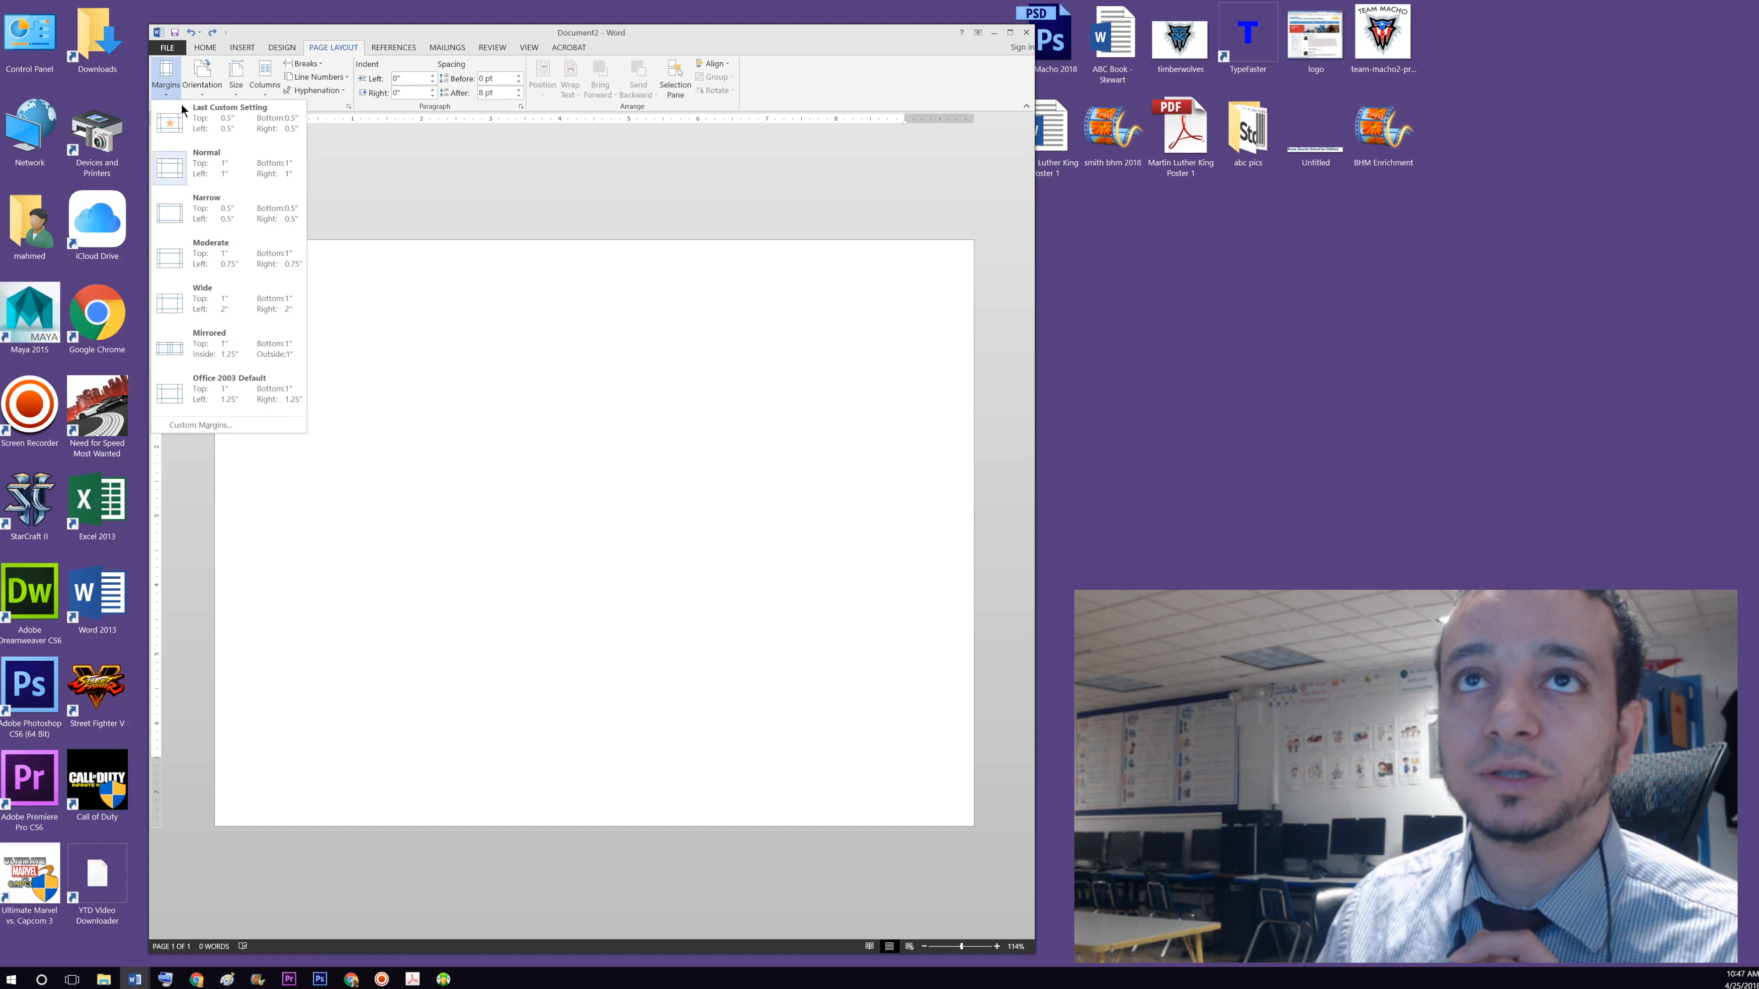
left_click(206, 211)
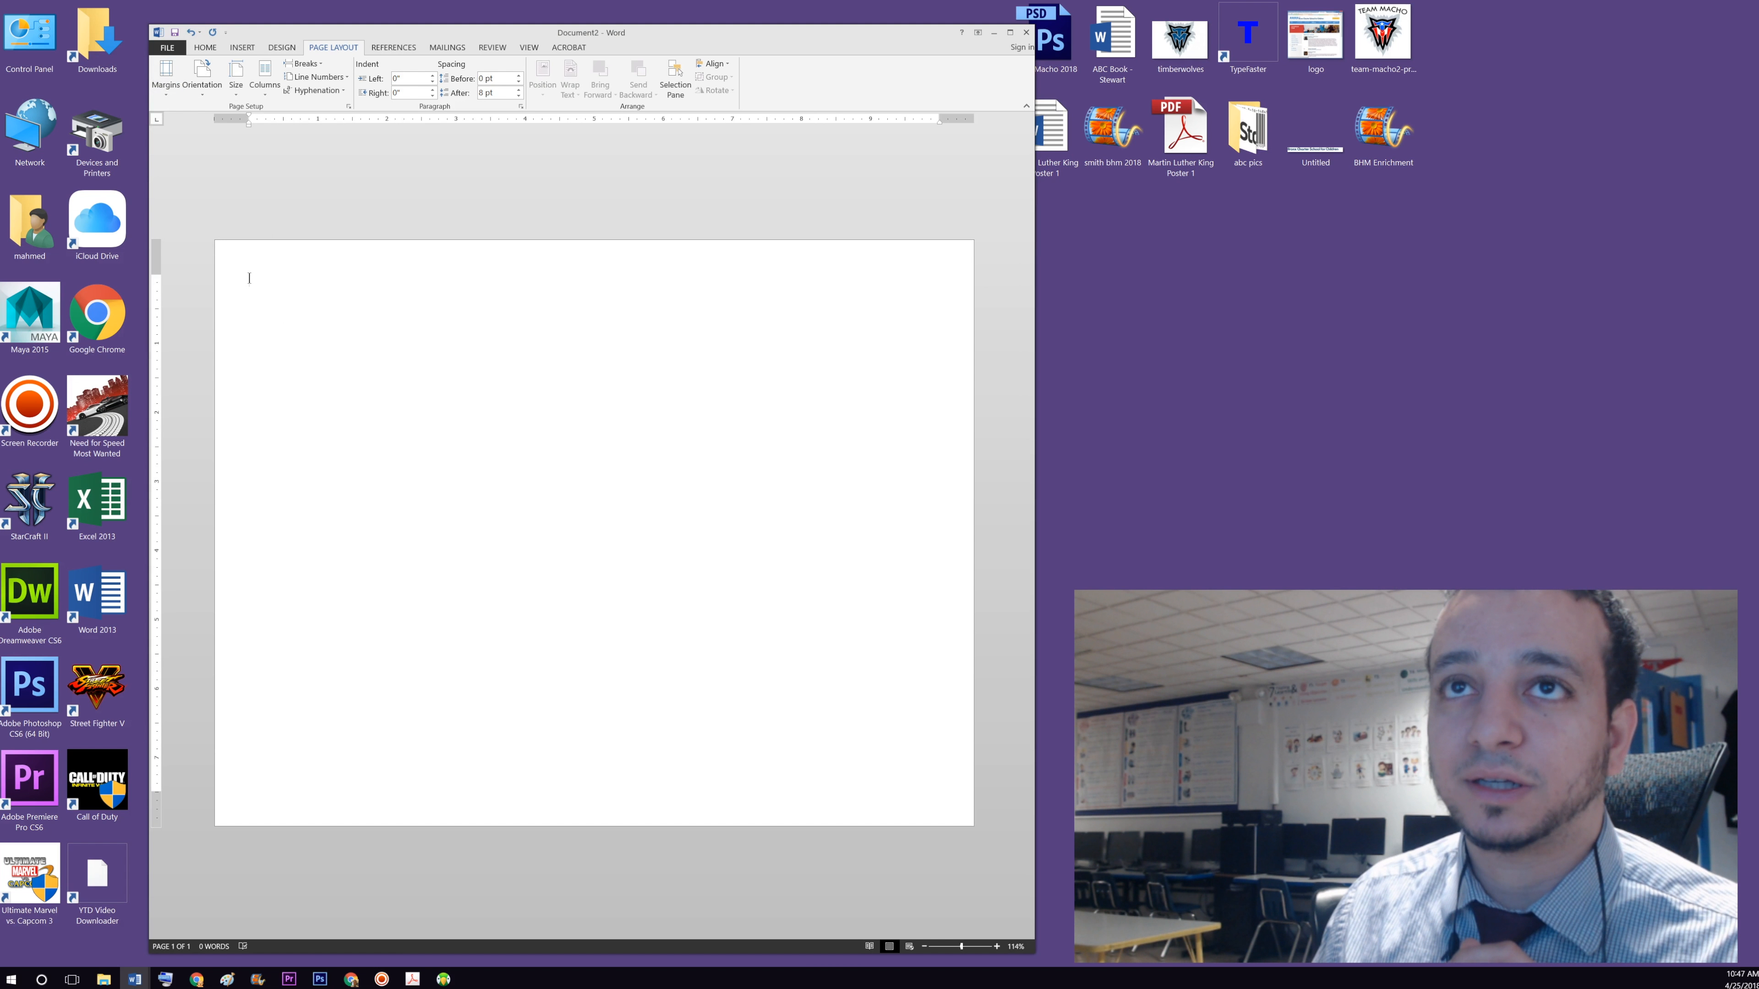
left_click(166, 74)
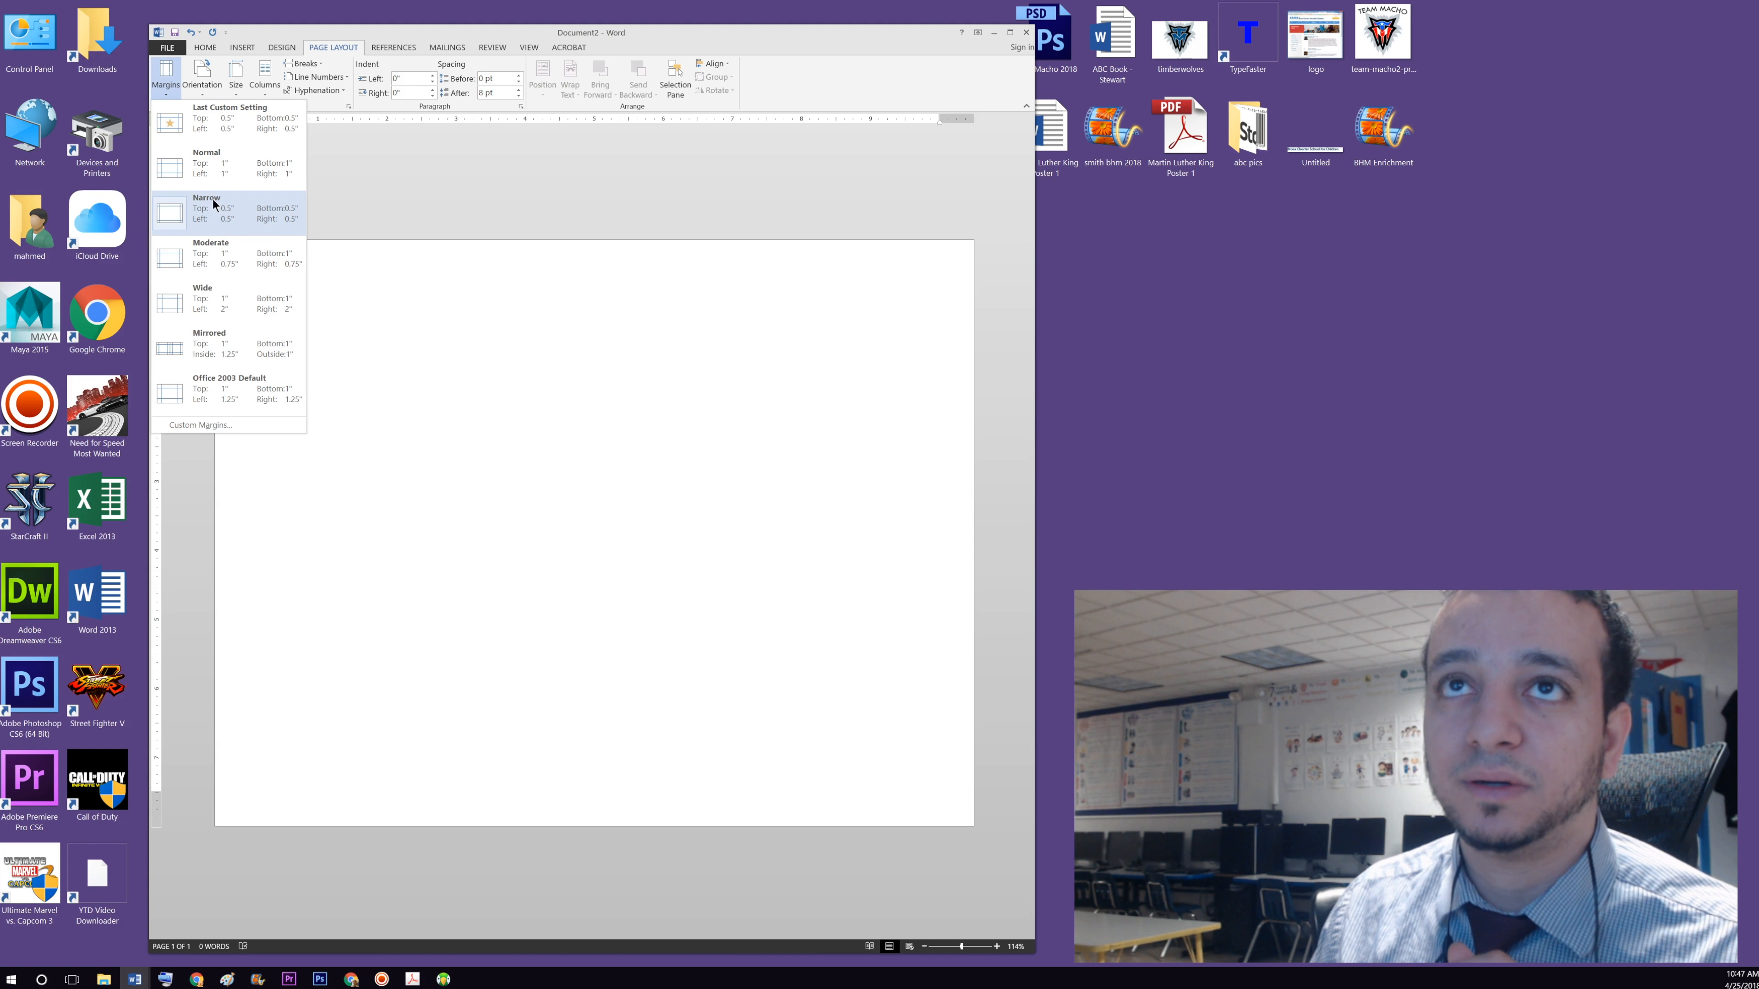
left_click(454, 258)
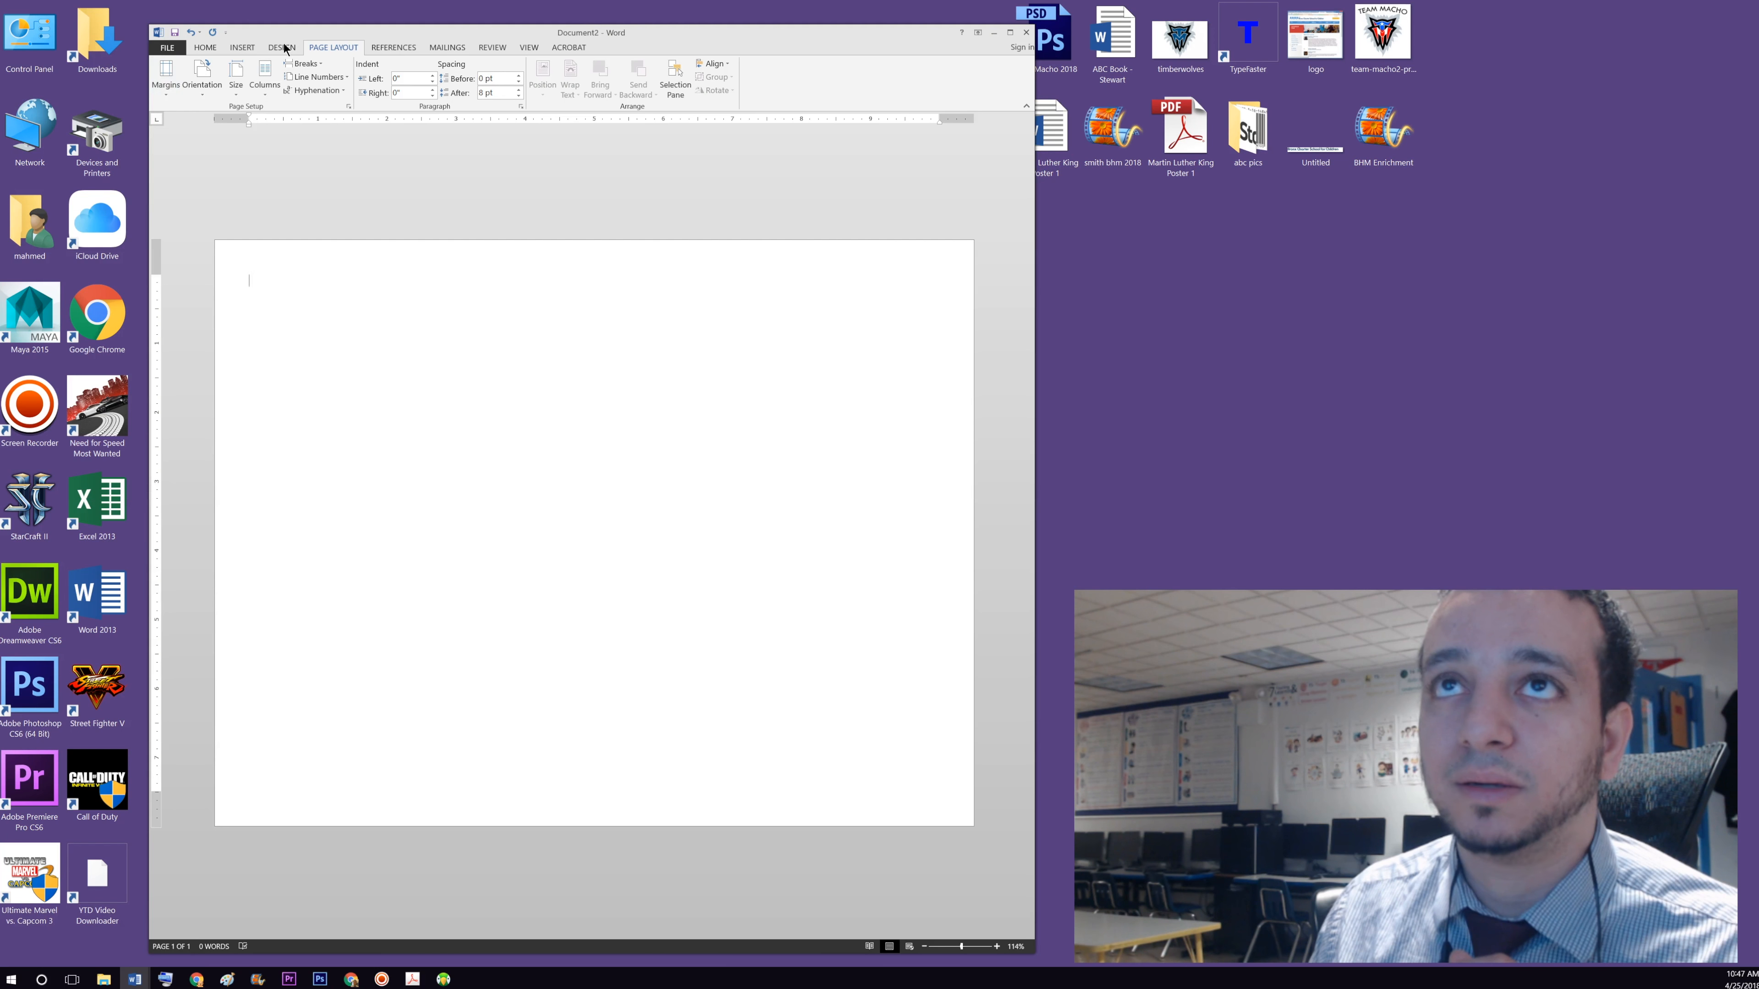
- Split the page into three columns and enter the text "Book Sale" in the first column
left_click(267, 79)
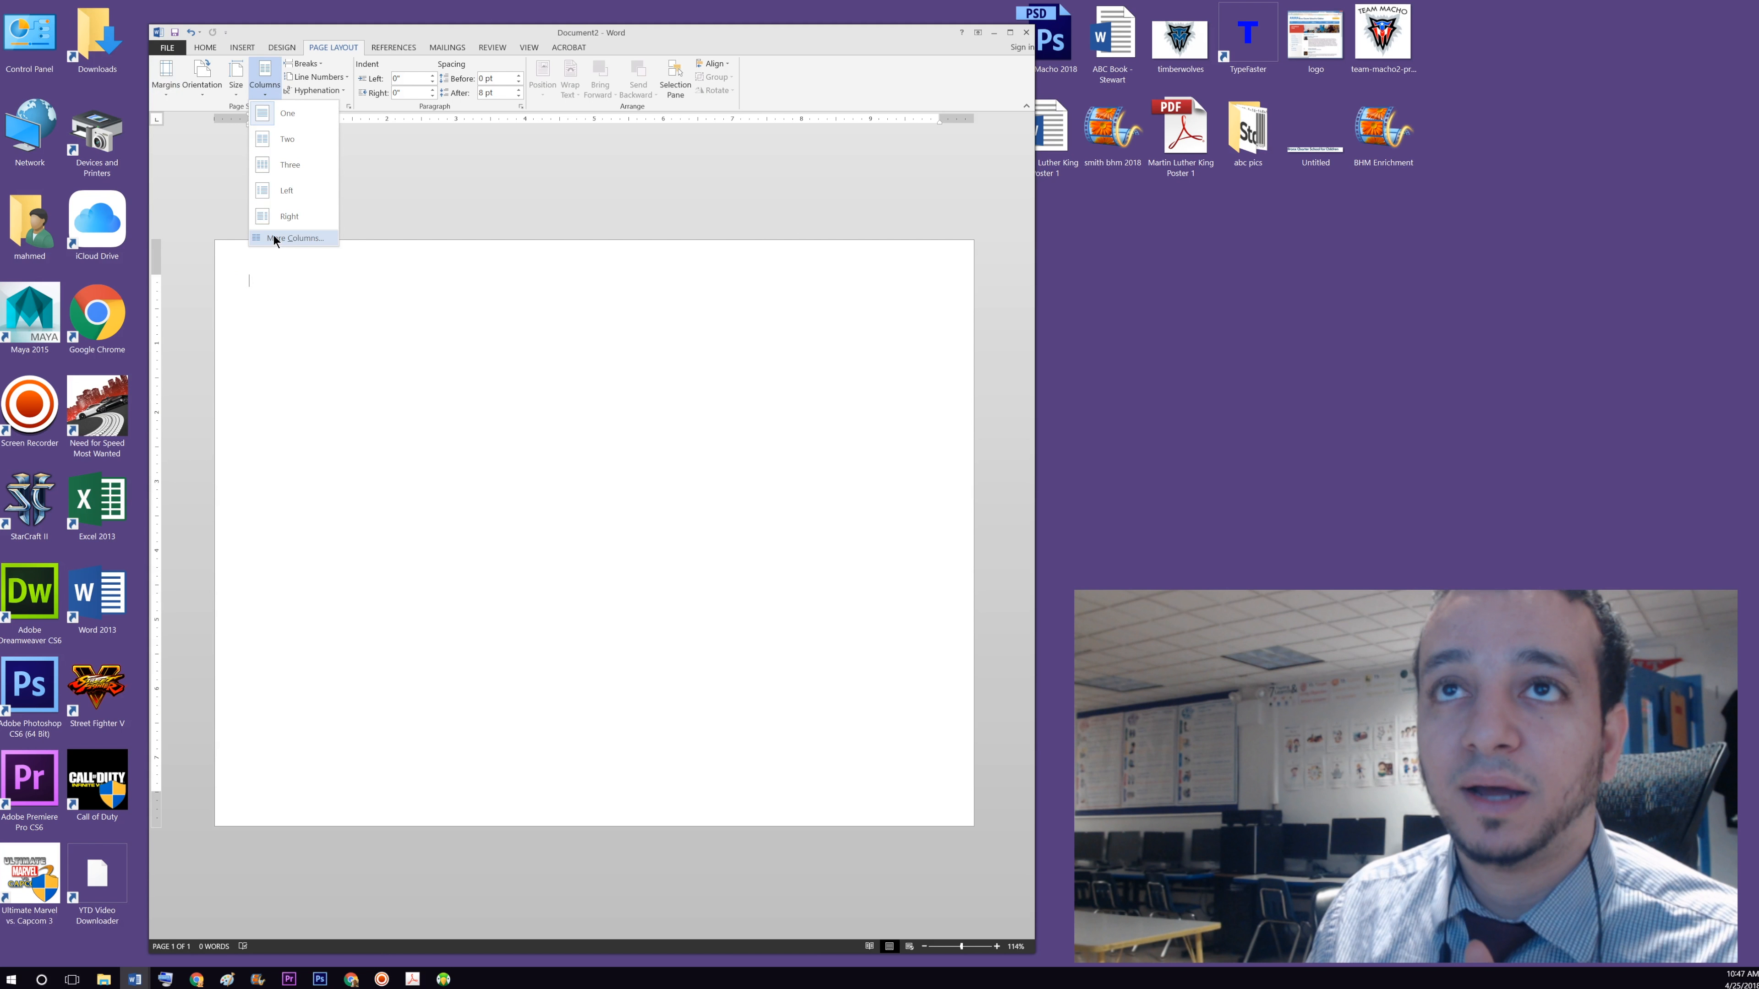
left_click(283, 169)
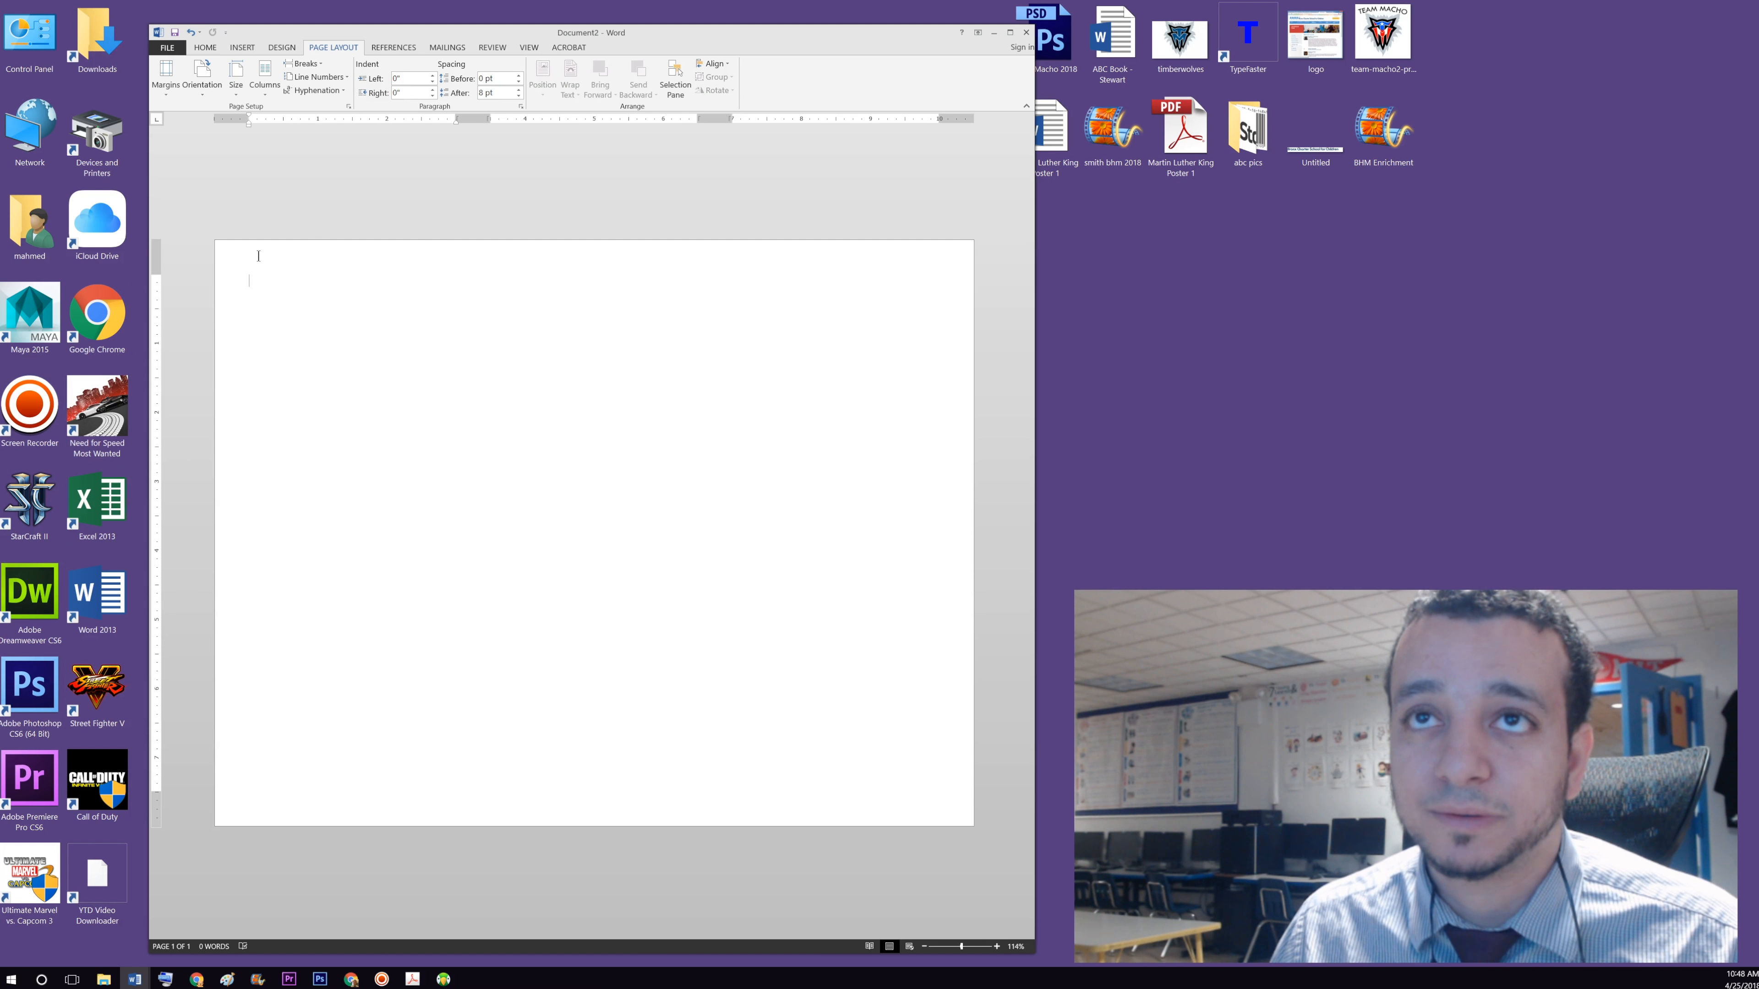
type("Book Sale")
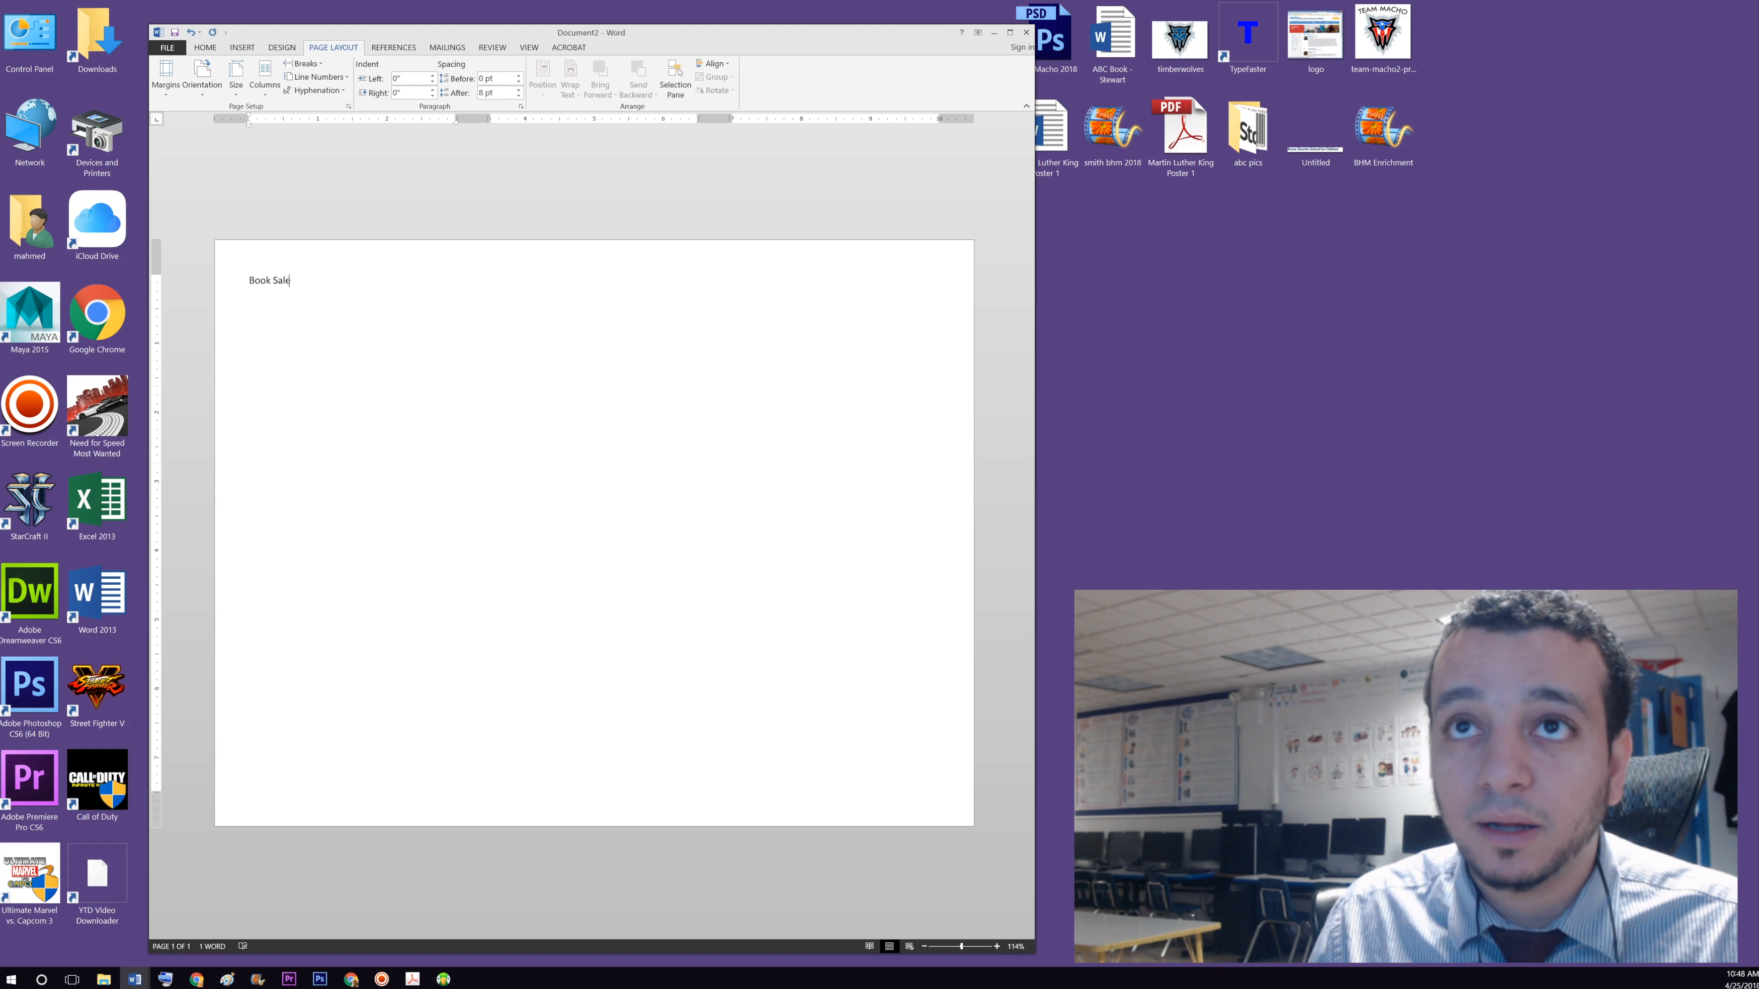
- Center the "Book Sale" text within its column and enlarge it to 24 pt
key("ctrl+a")
key("ctrl+shift+period")
key("ctrl+shift+period")
key("ctrl+shift+period")
key("ctrl+shift+period")
key("ctrl+shift+period")
key("ctrl+shift+period")
key("ctrl+shift+period")
key("ctrl+e")
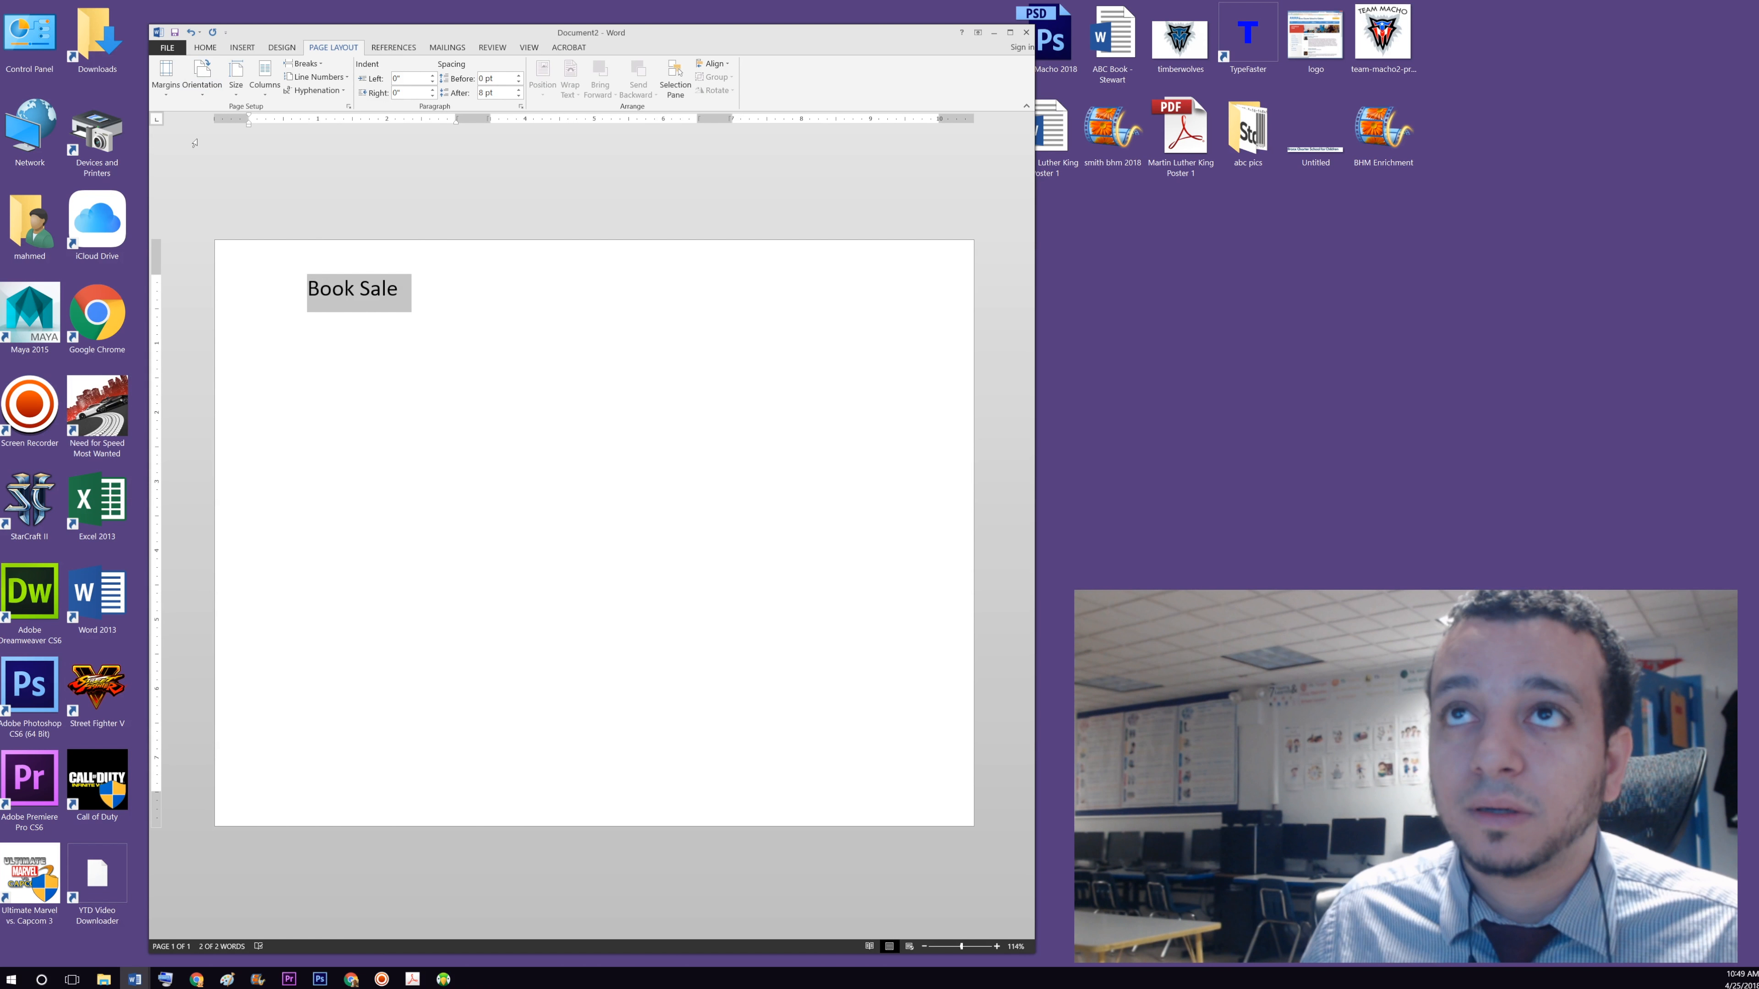
- Increase the "Book Sale" heading's font size to 36 pt, keeping it centered in the first column
left_click_drag(413, 287, 305, 287)
left_click(206, 49)
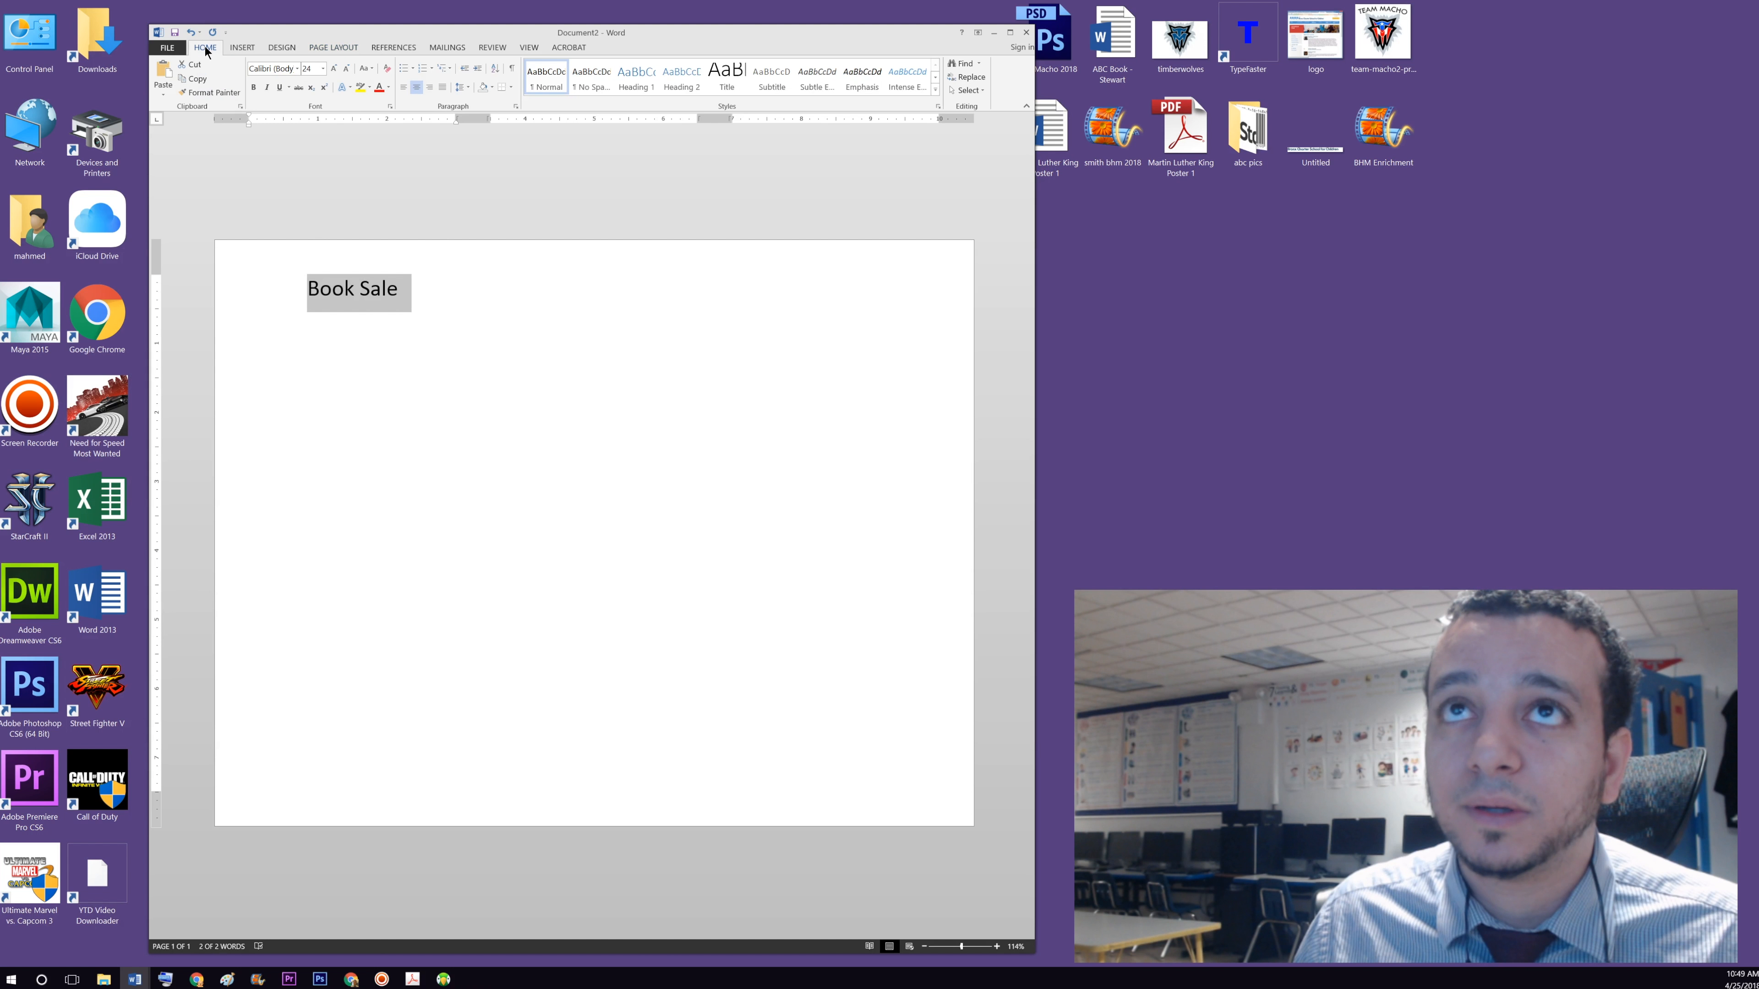
left_click(333, 68)
left_click(333, 68)
left_click(333, 68)
left_click(333, 67)
left_click(347, 68)
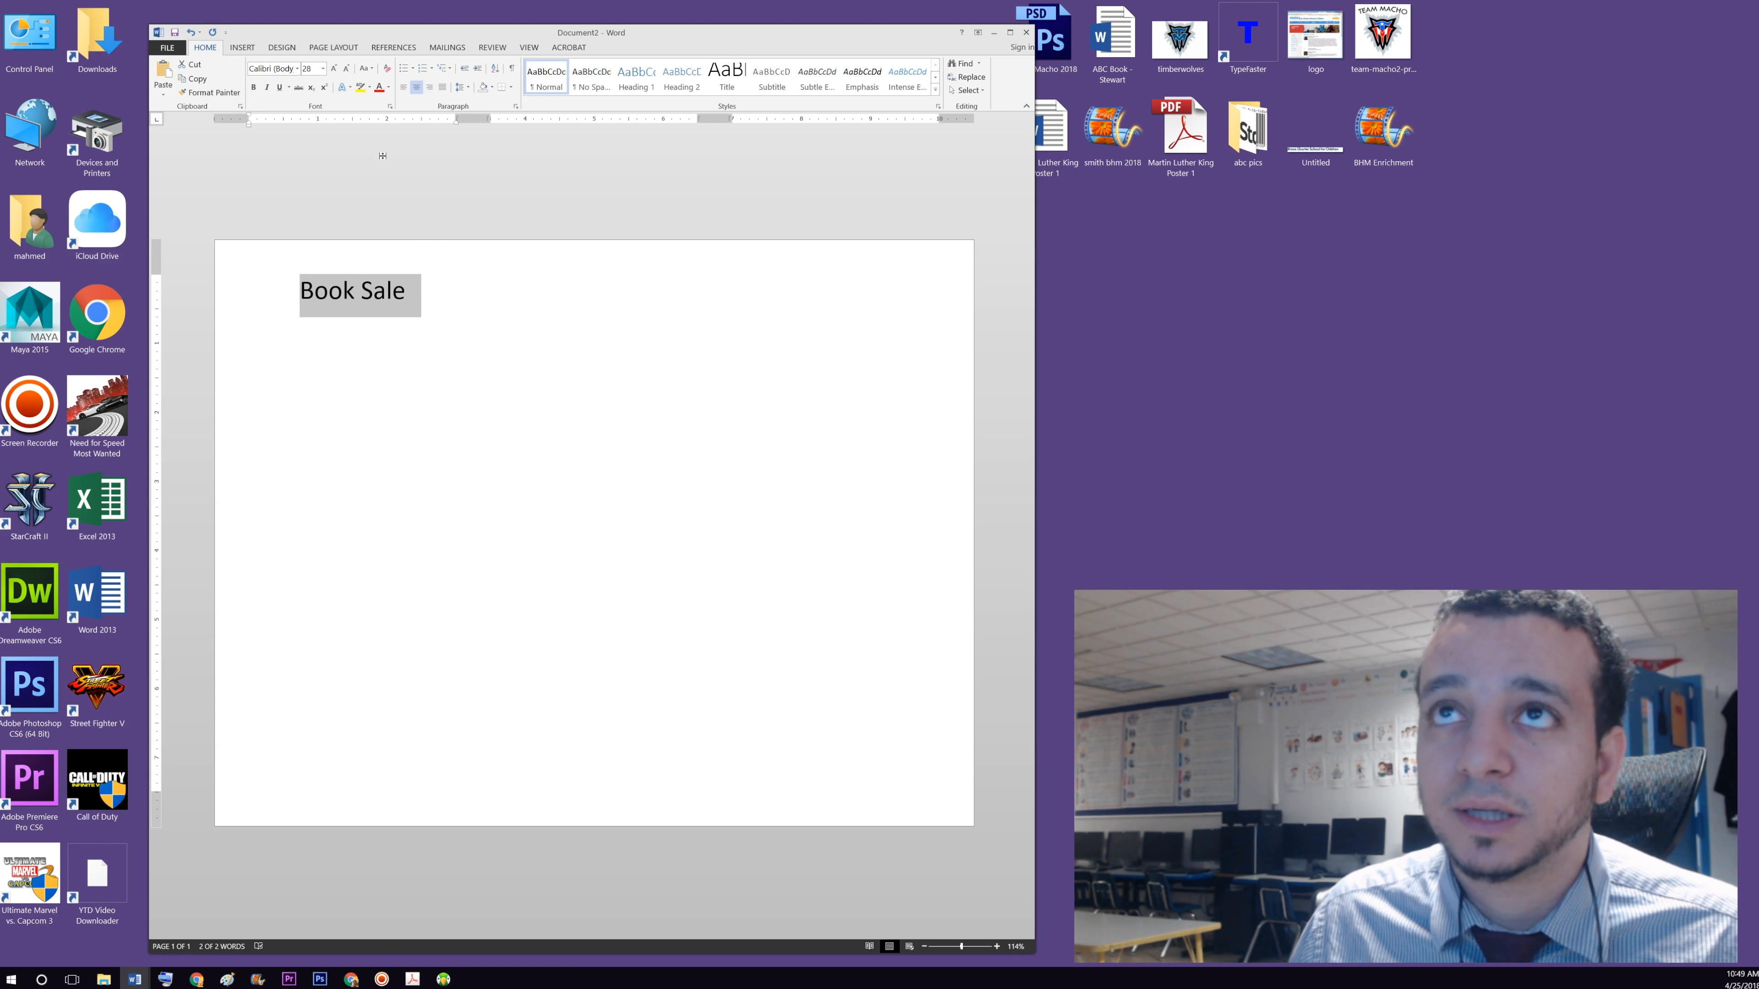
key("ctrl")
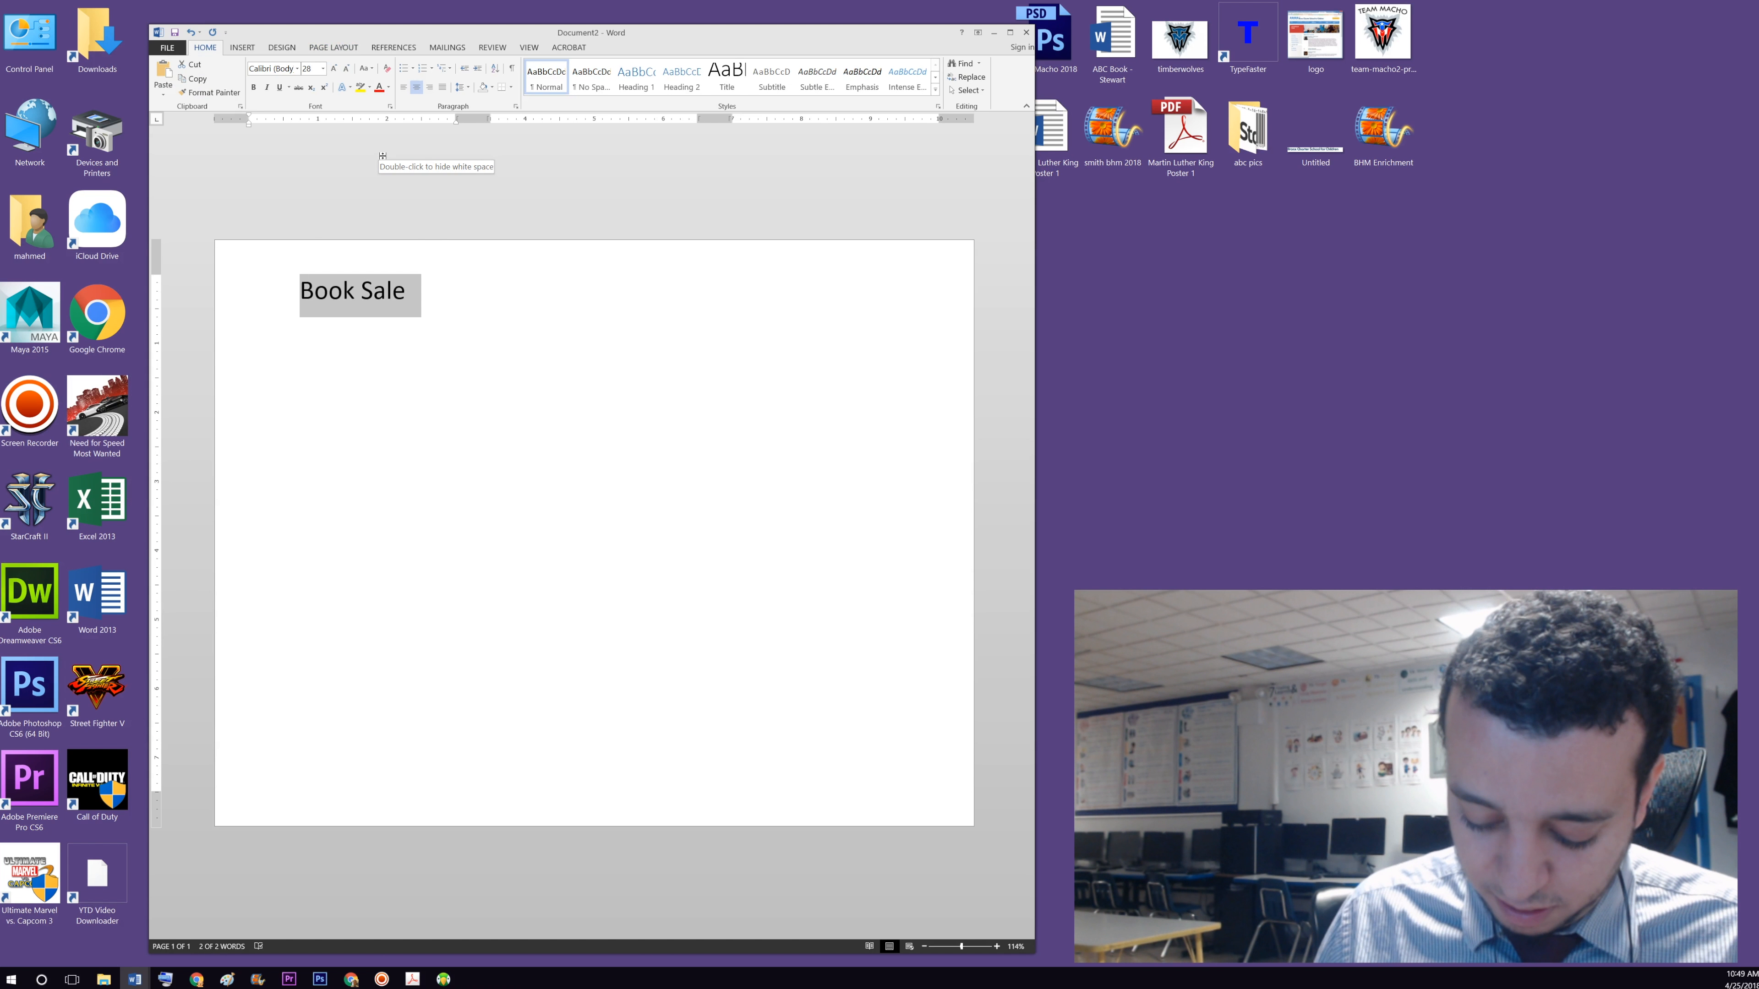
key("ctrl+shift+period")
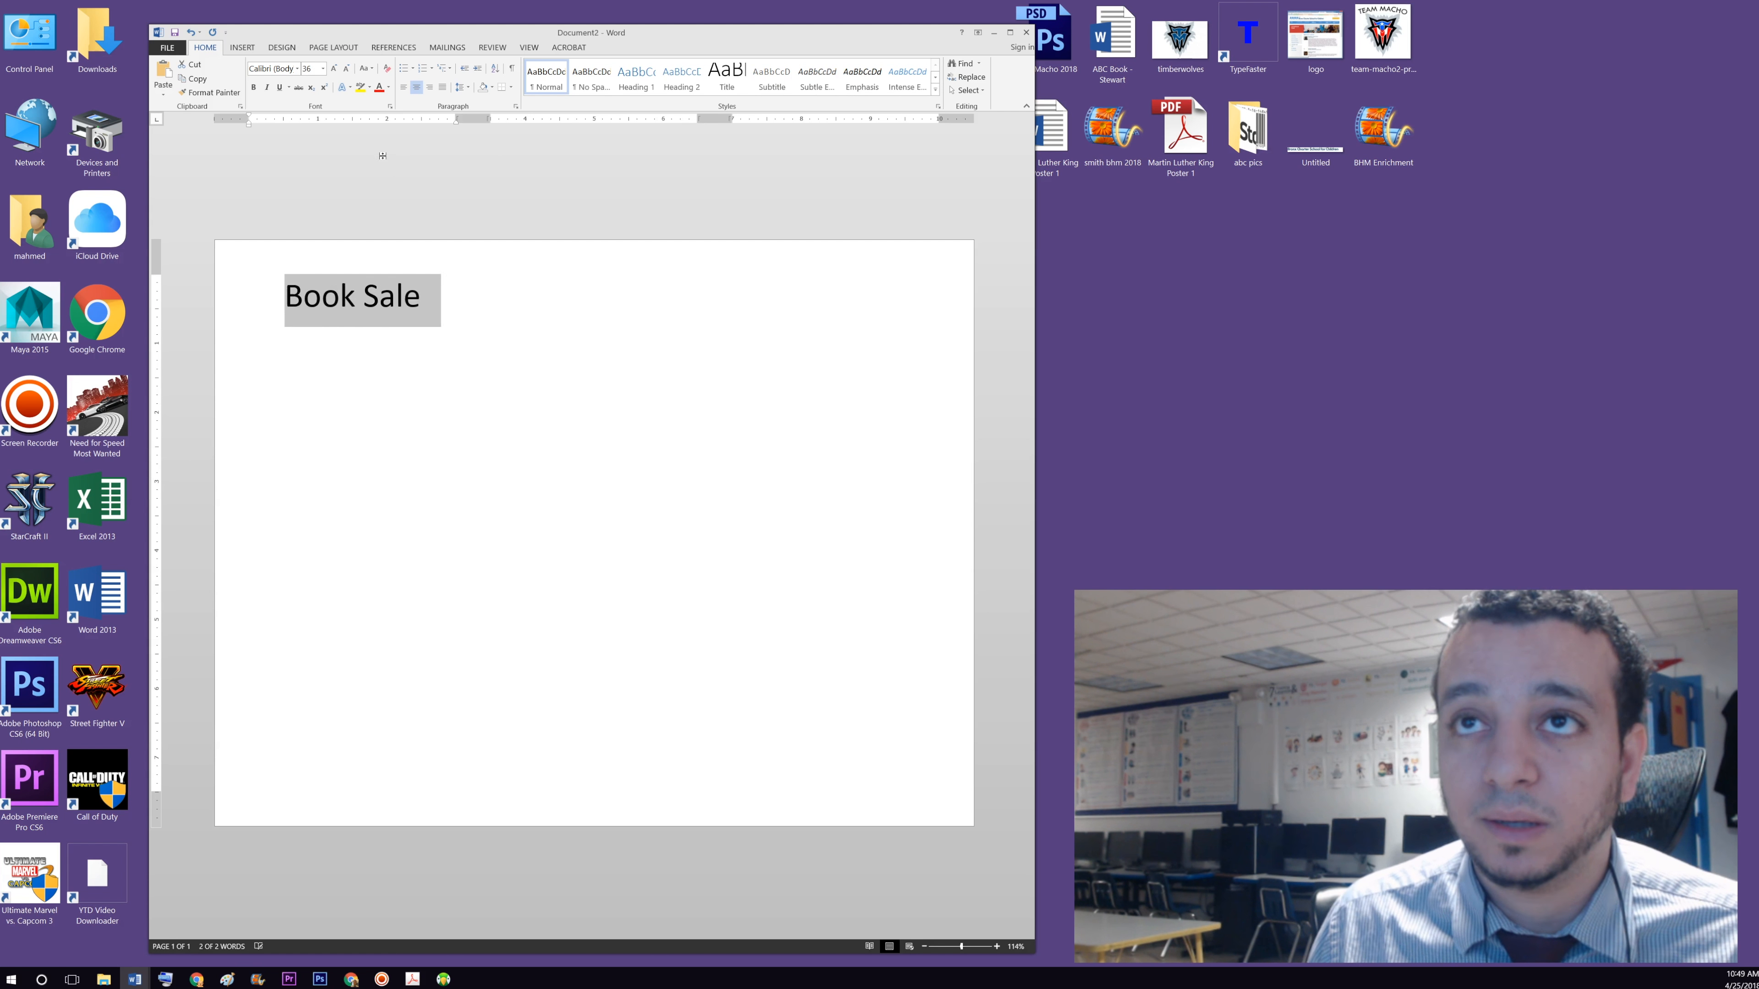
left_click(415, 87)
left_click(414, 86)
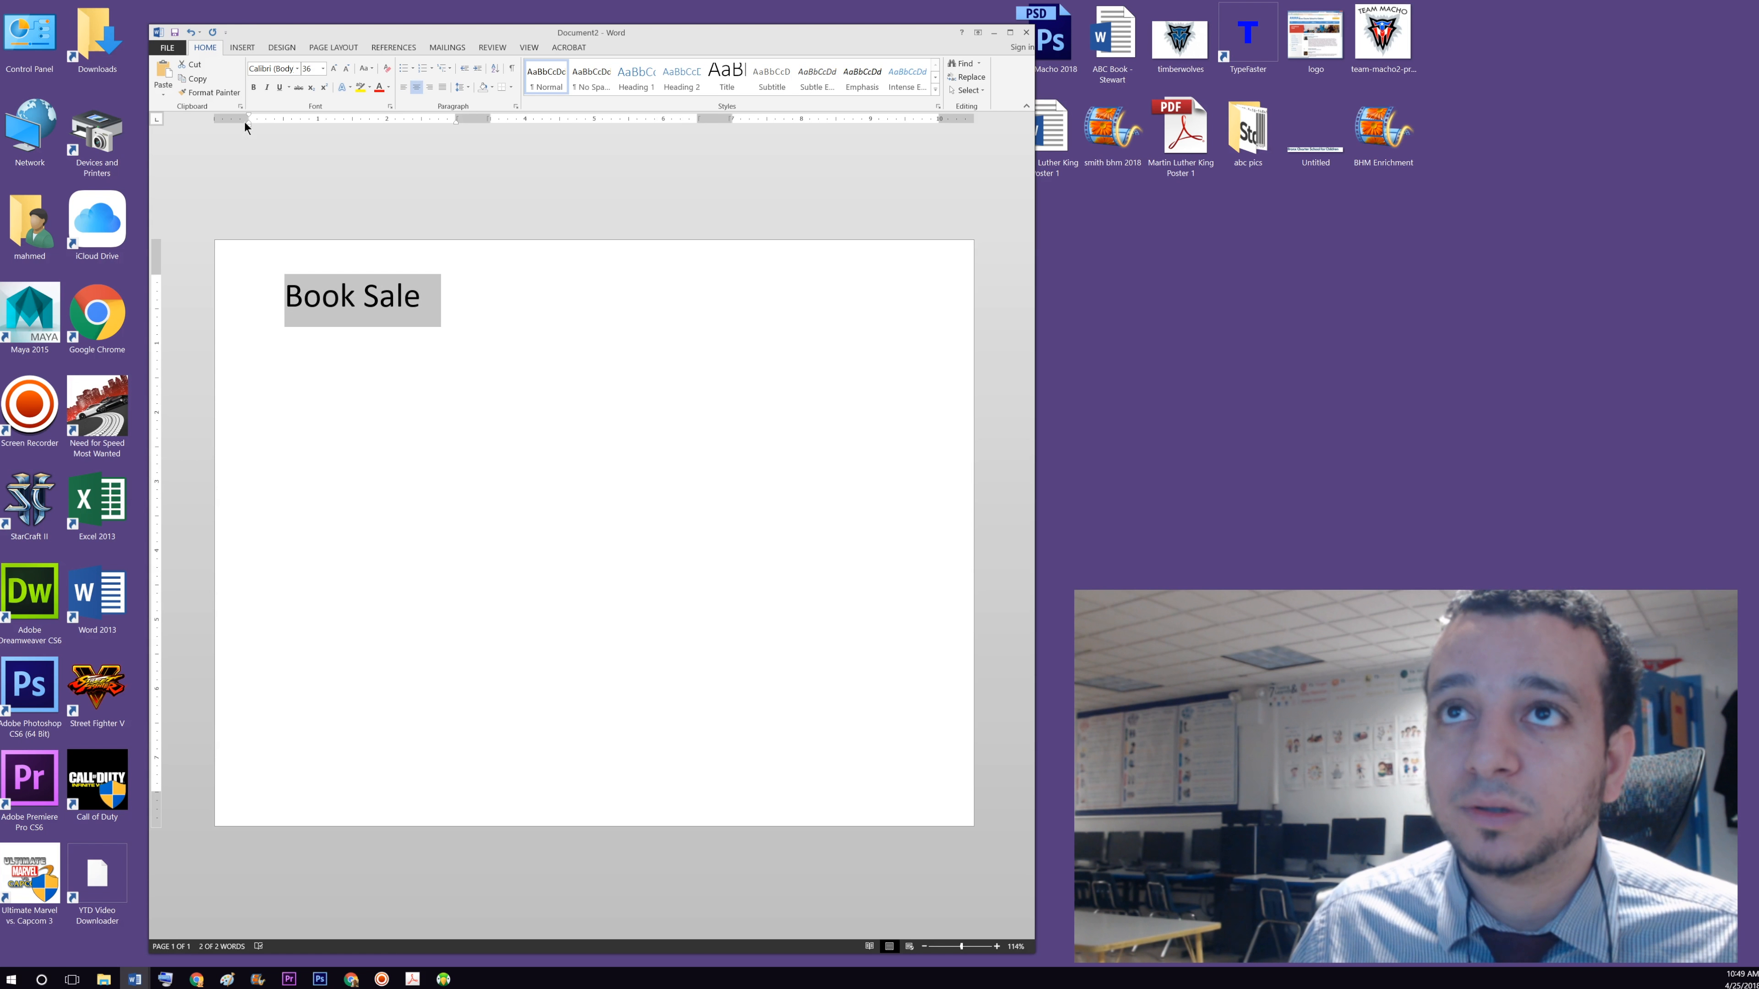
left_click(364, 296)
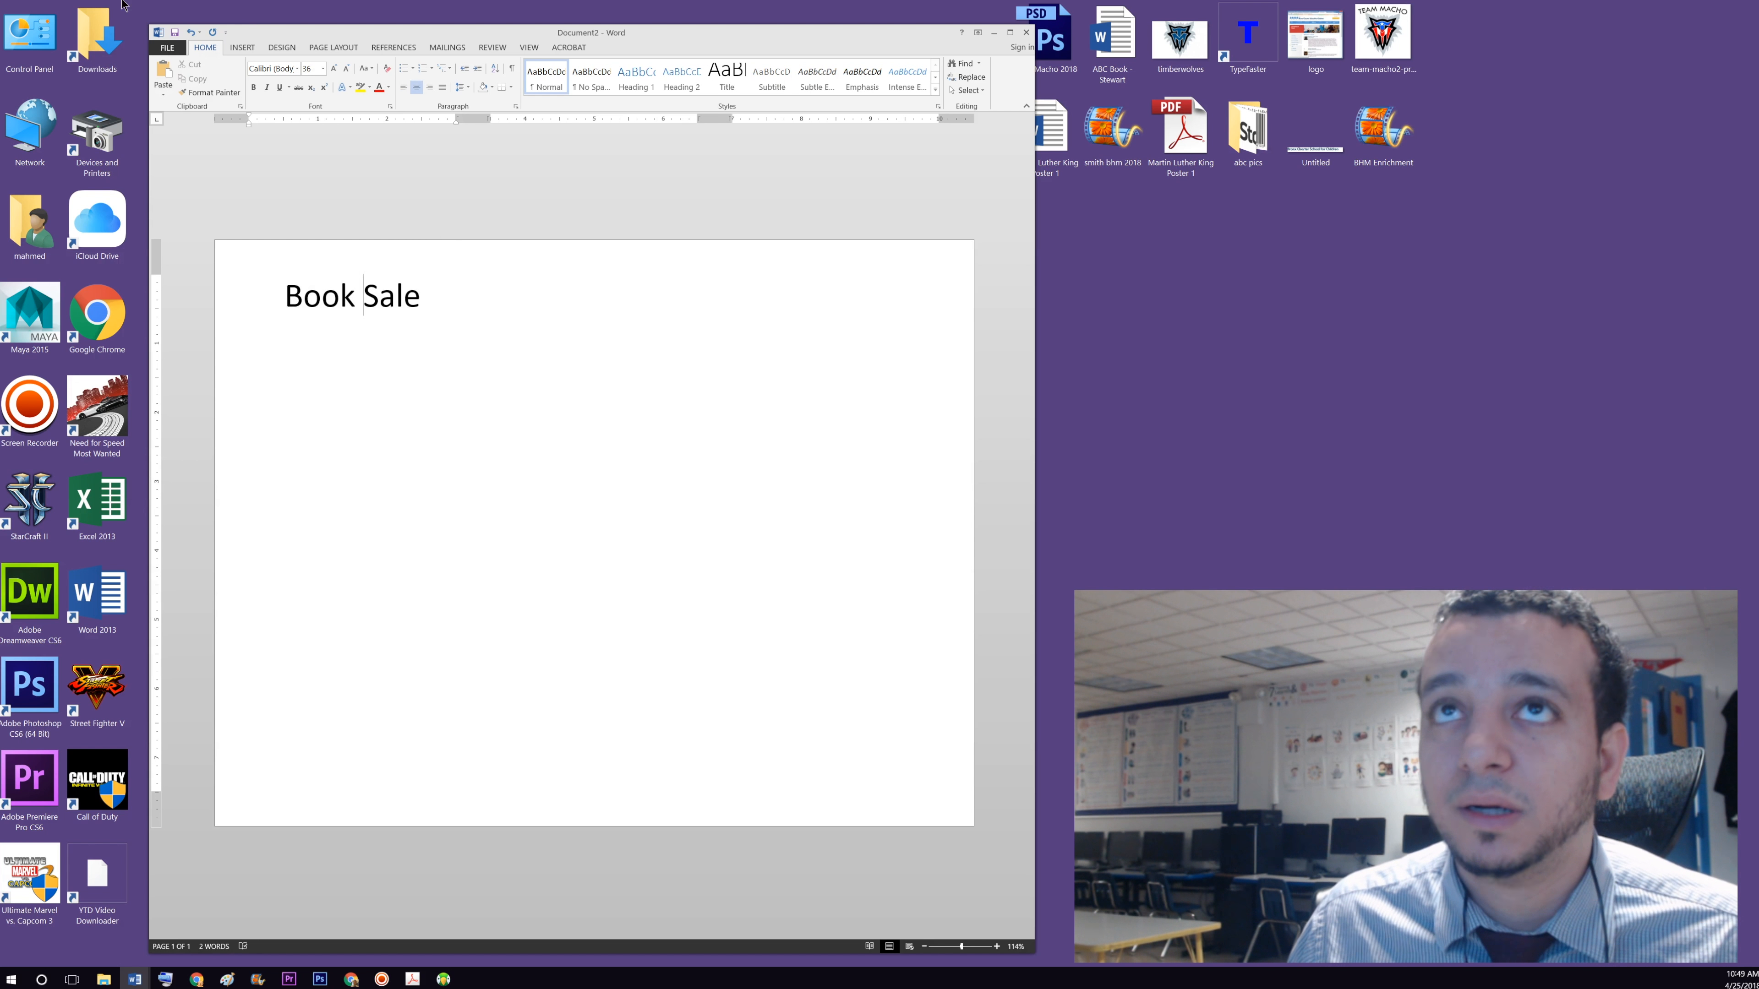
- Draw a vertical divider line about 7.16" long in the gap between the first and second columns
left_click(237, 49)
left_click(316, 74)
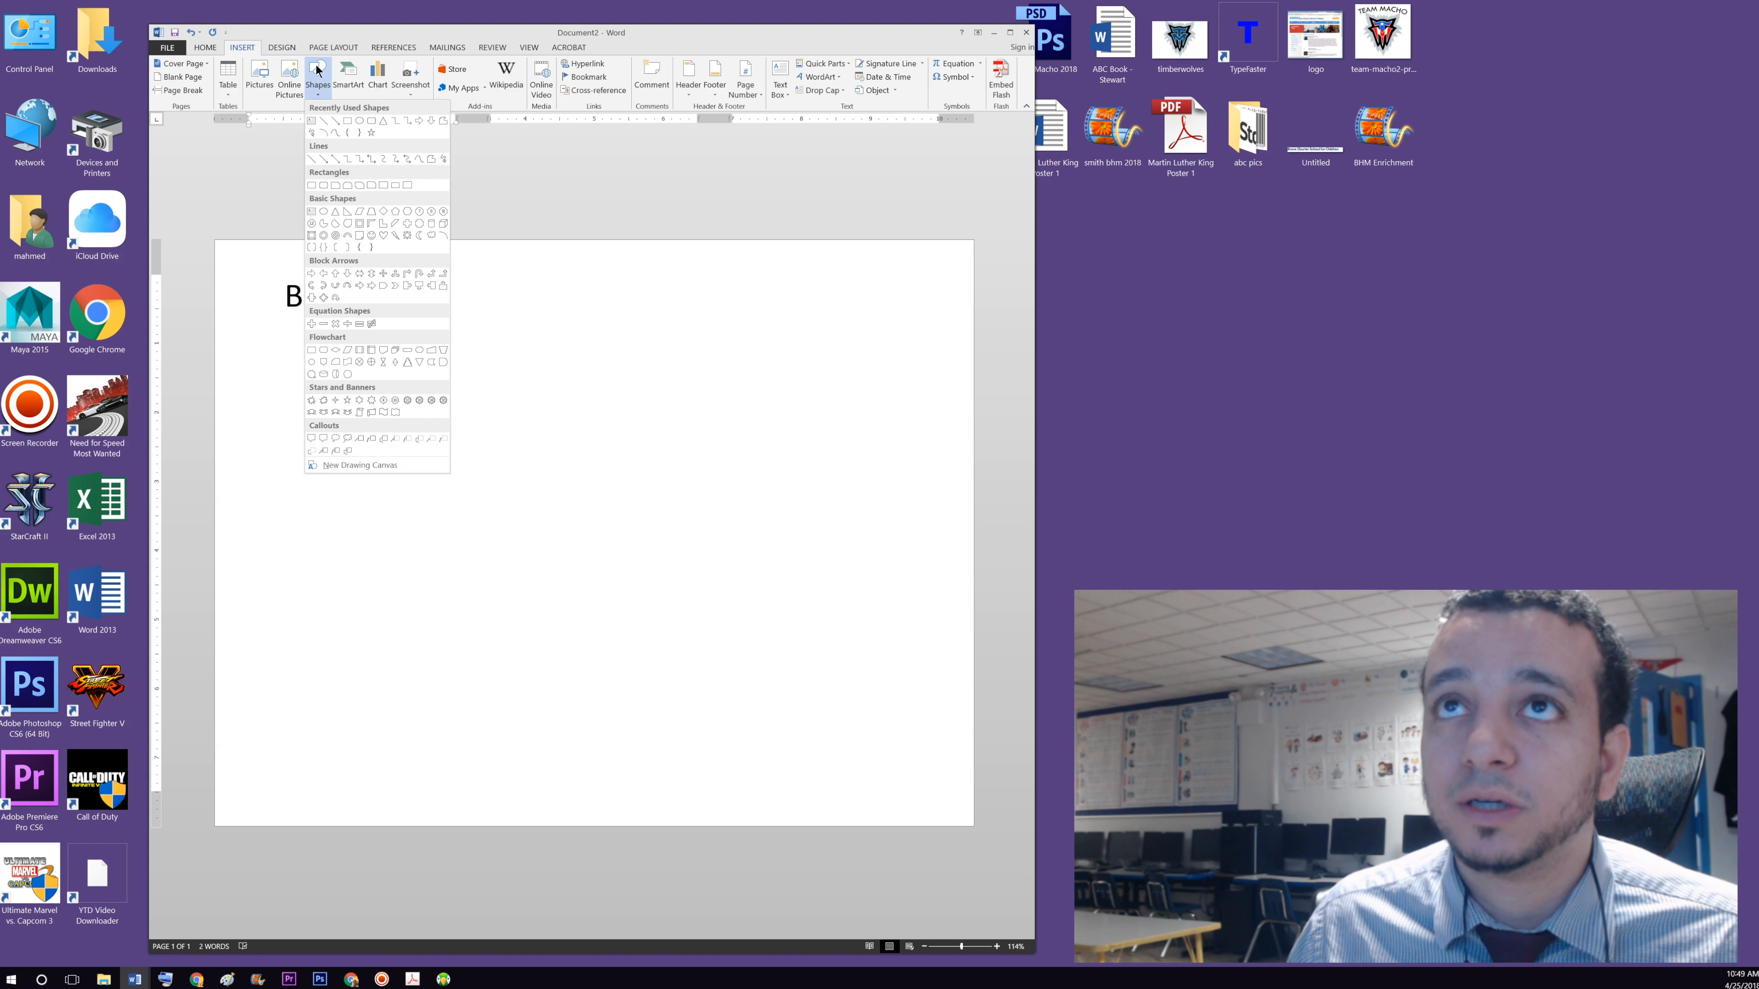
left_click(329, 73)
left_click(328, 73)
left_click(336, 120)
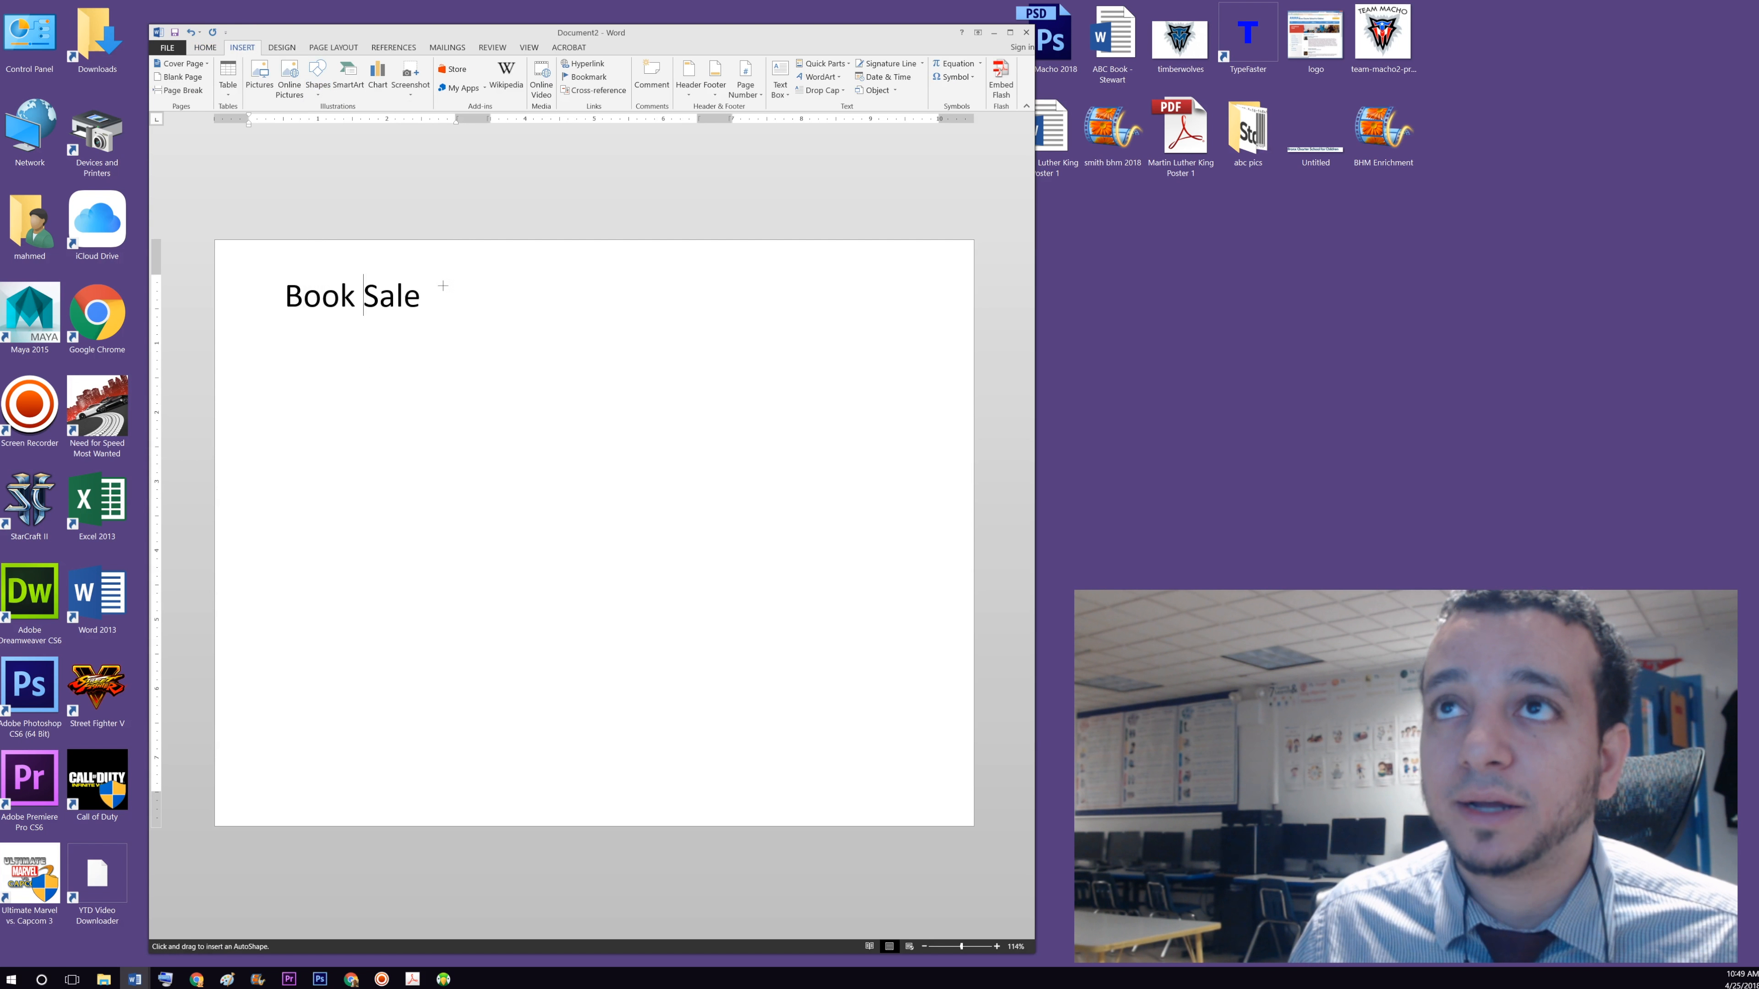
mouse_move(476, 270)
left_mouse_down()
mouse_move(464, 558)
mouse_move(493, 696)
mouse_move(477, 764)
left_mouse_up()
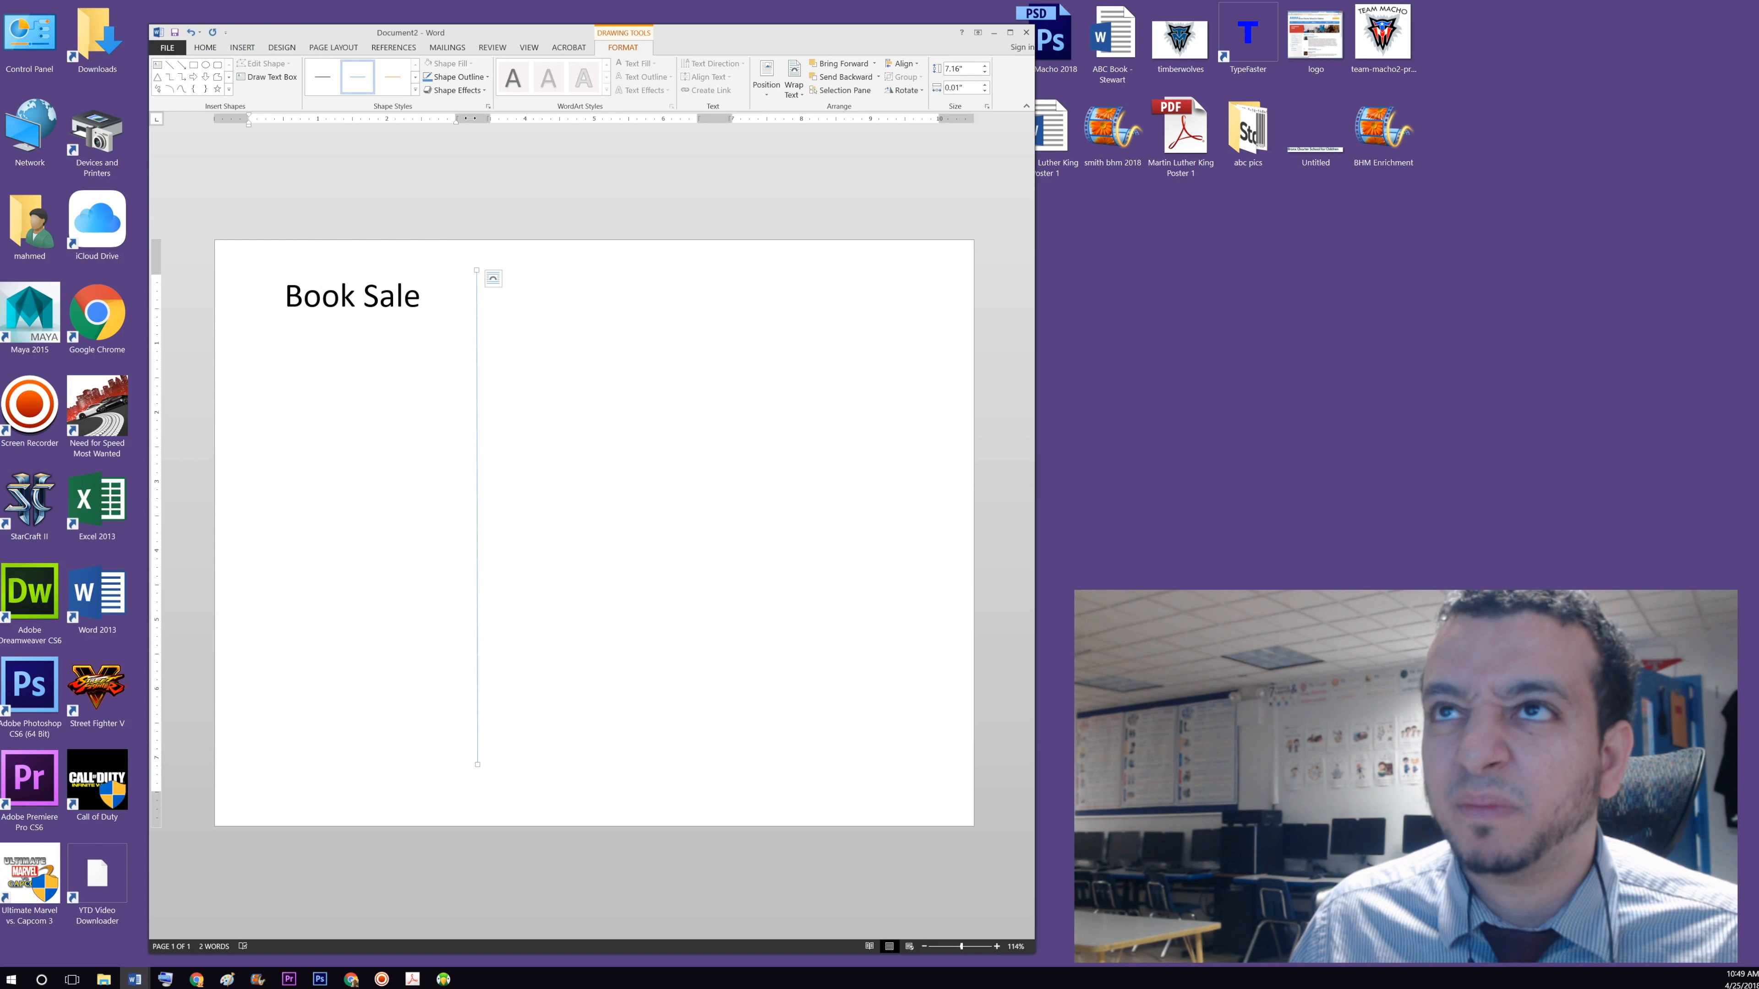
left_click(518, 585)
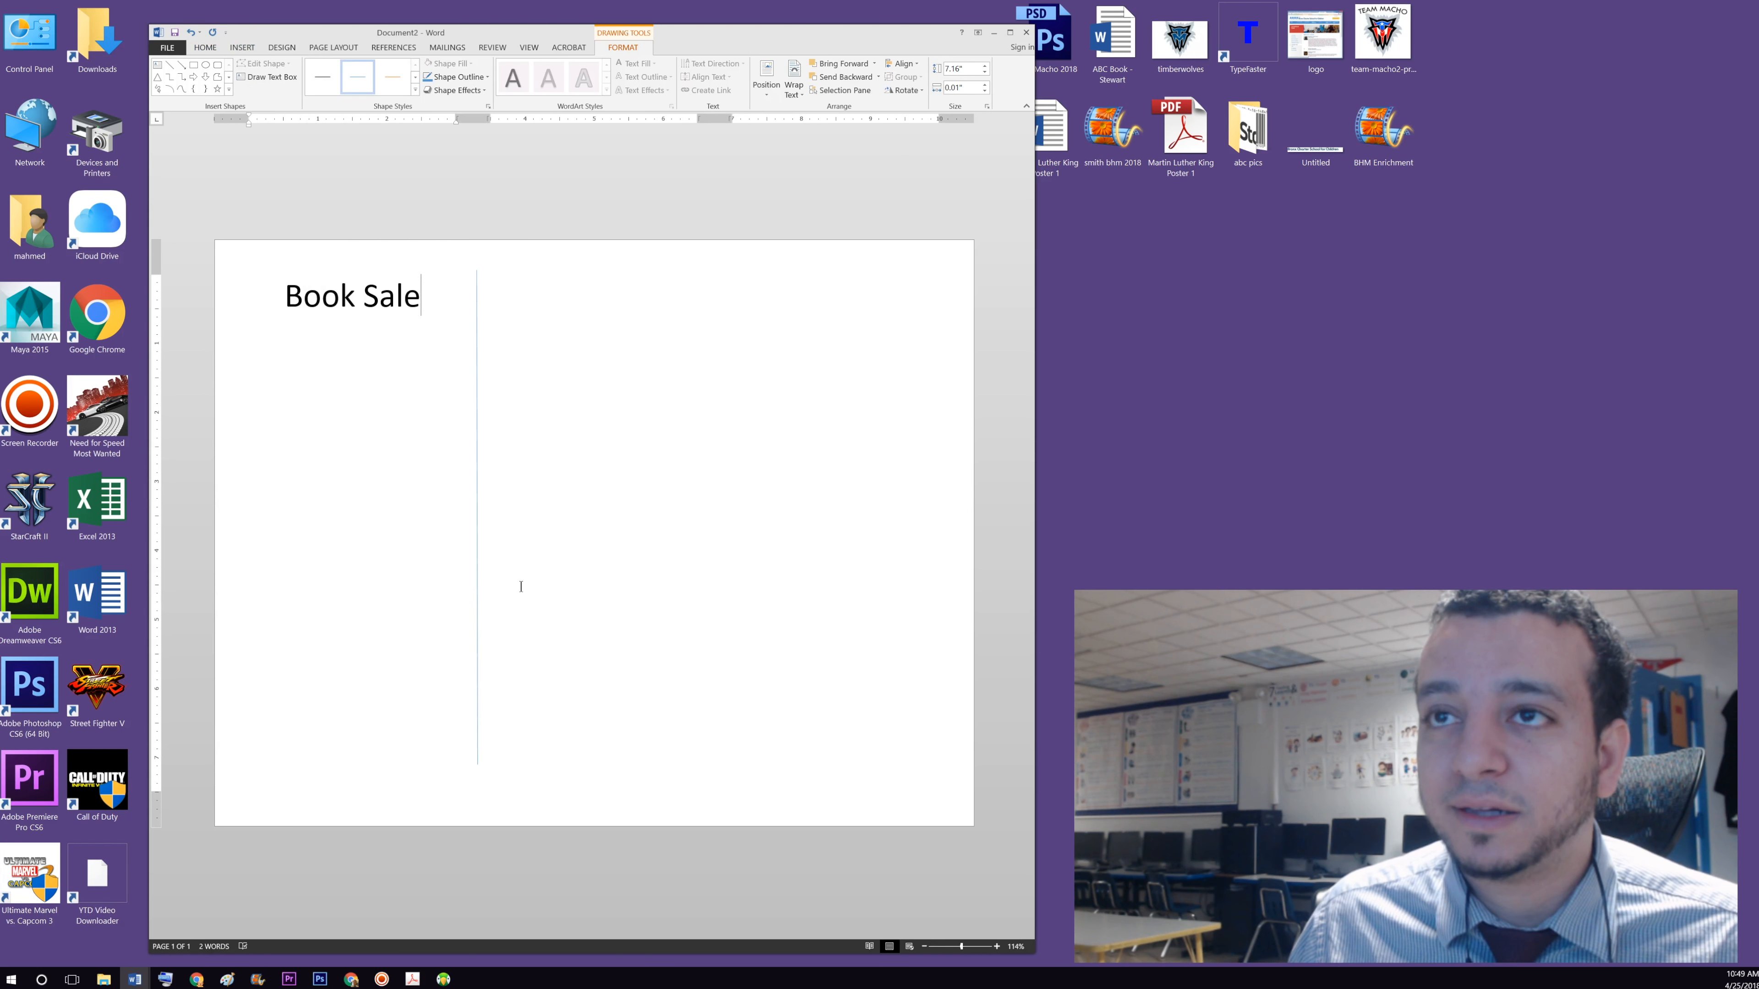
- Duplicate the vertical divider line and place the copy in the gap between the second and third columns
left_click(477, 342)
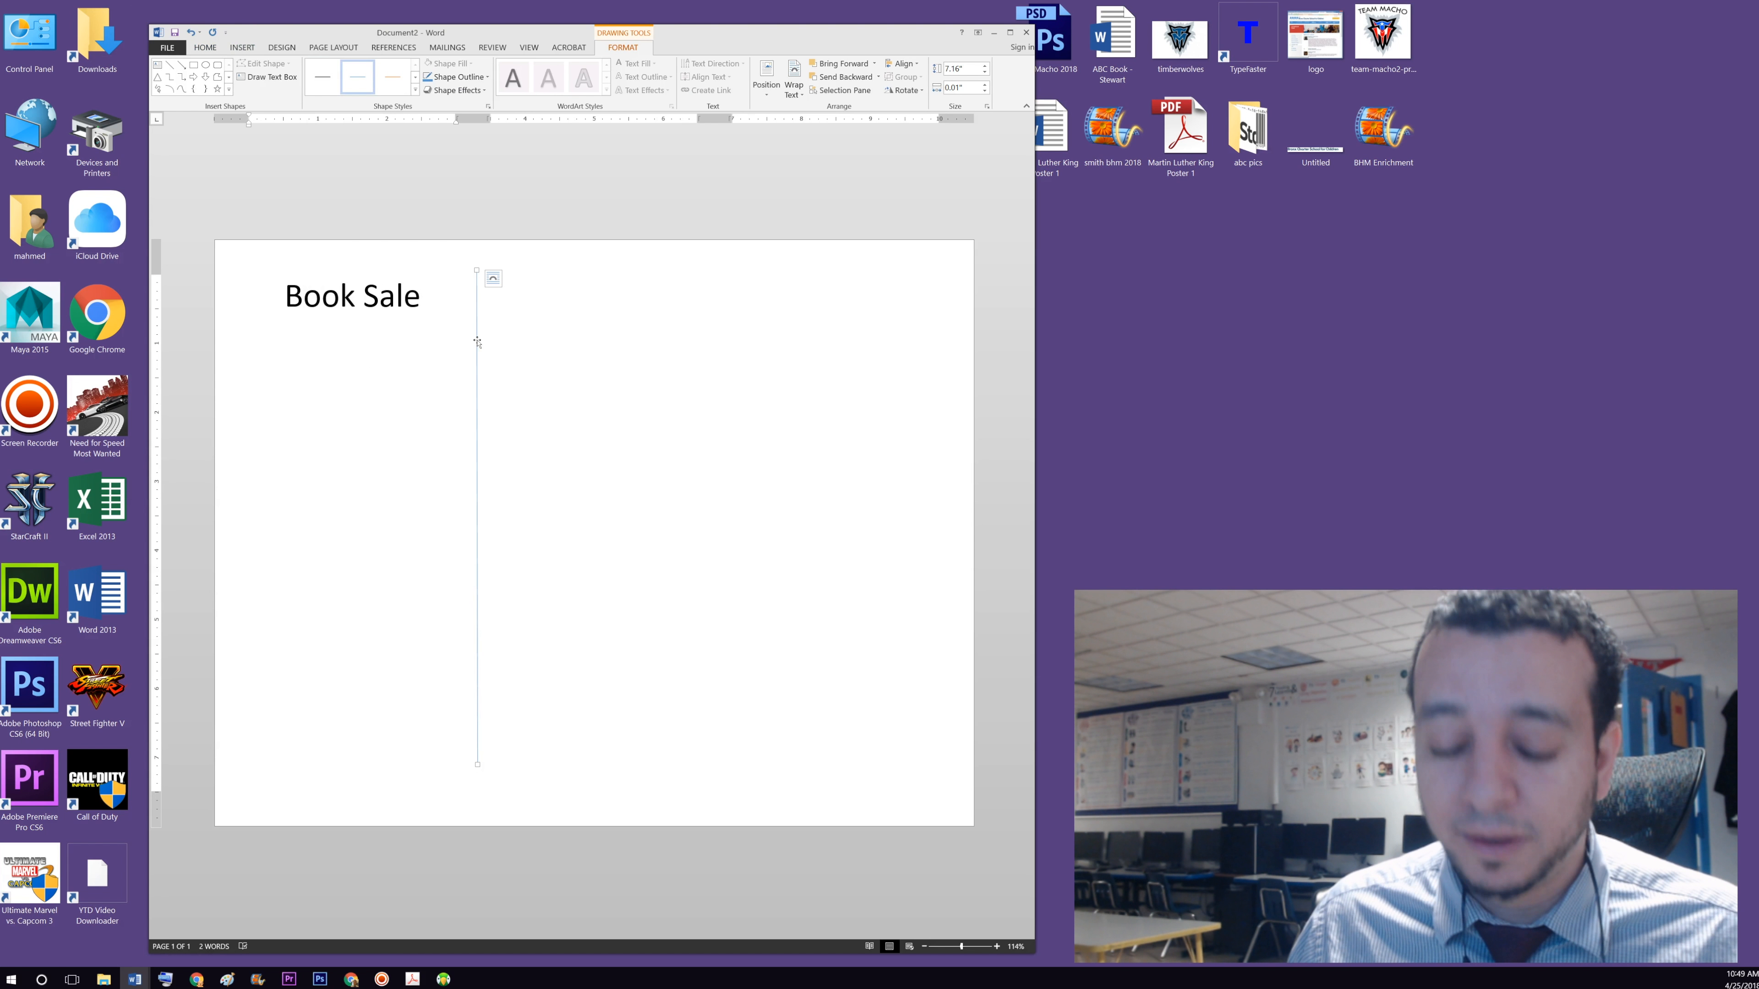
left_click(669, 320)
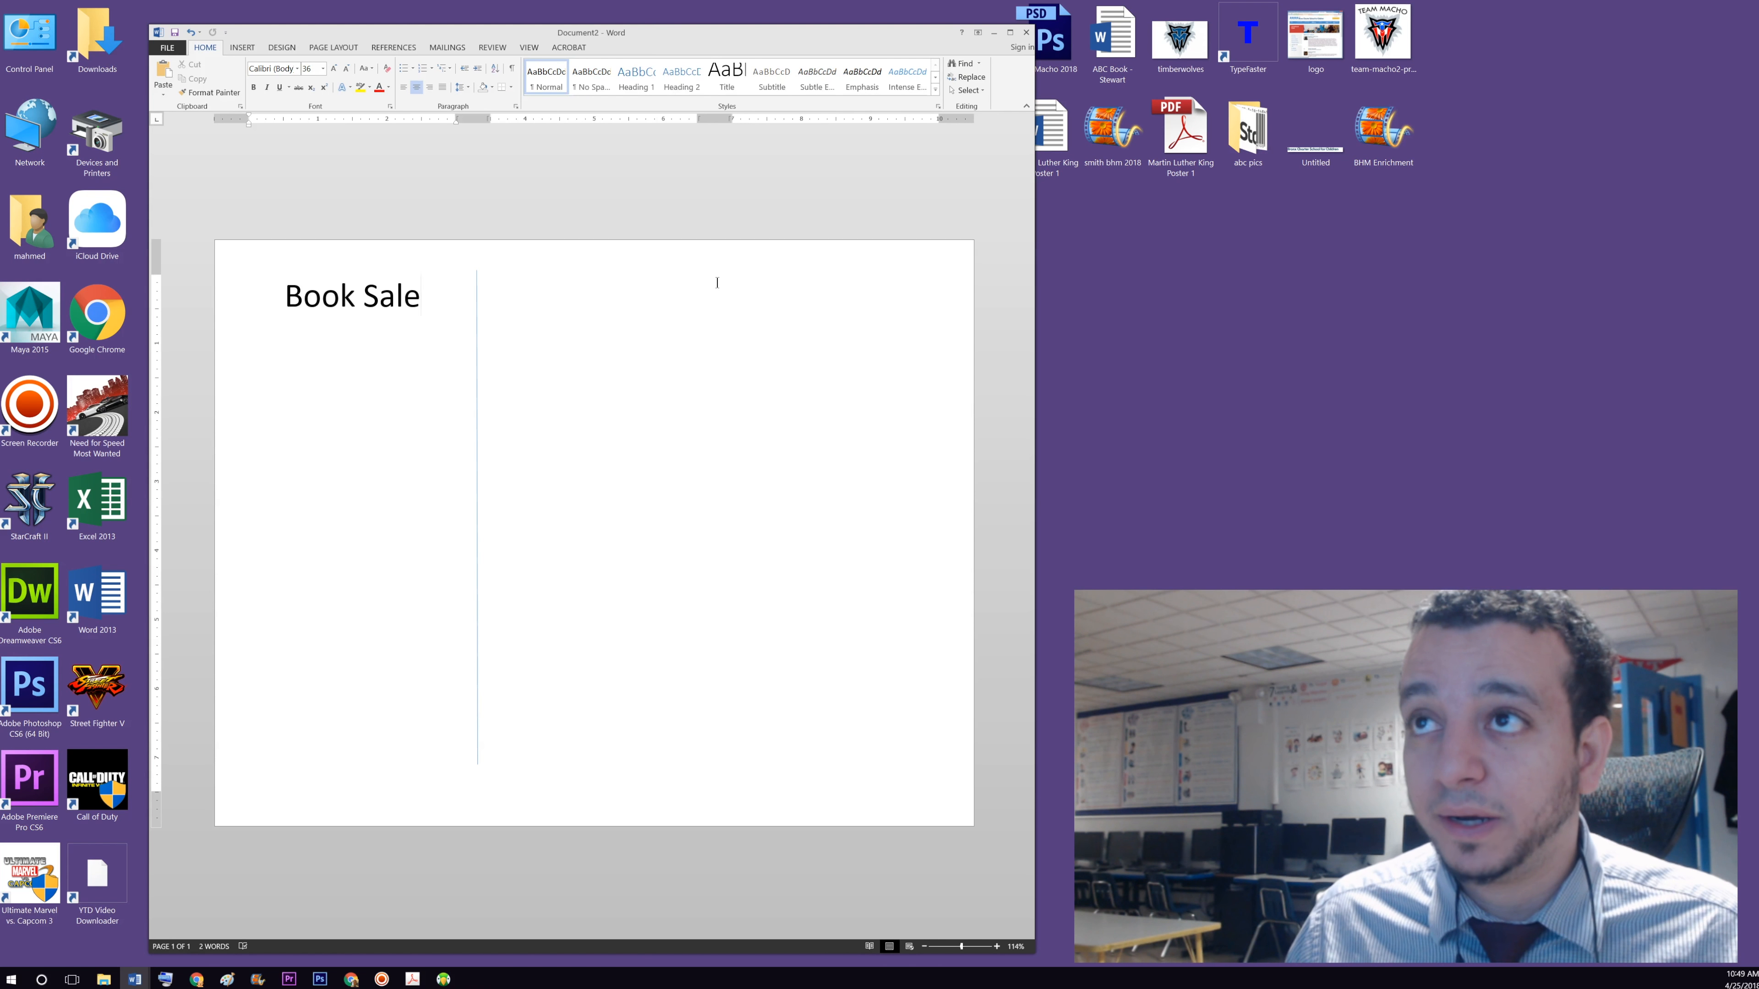
key("ctrl+v")
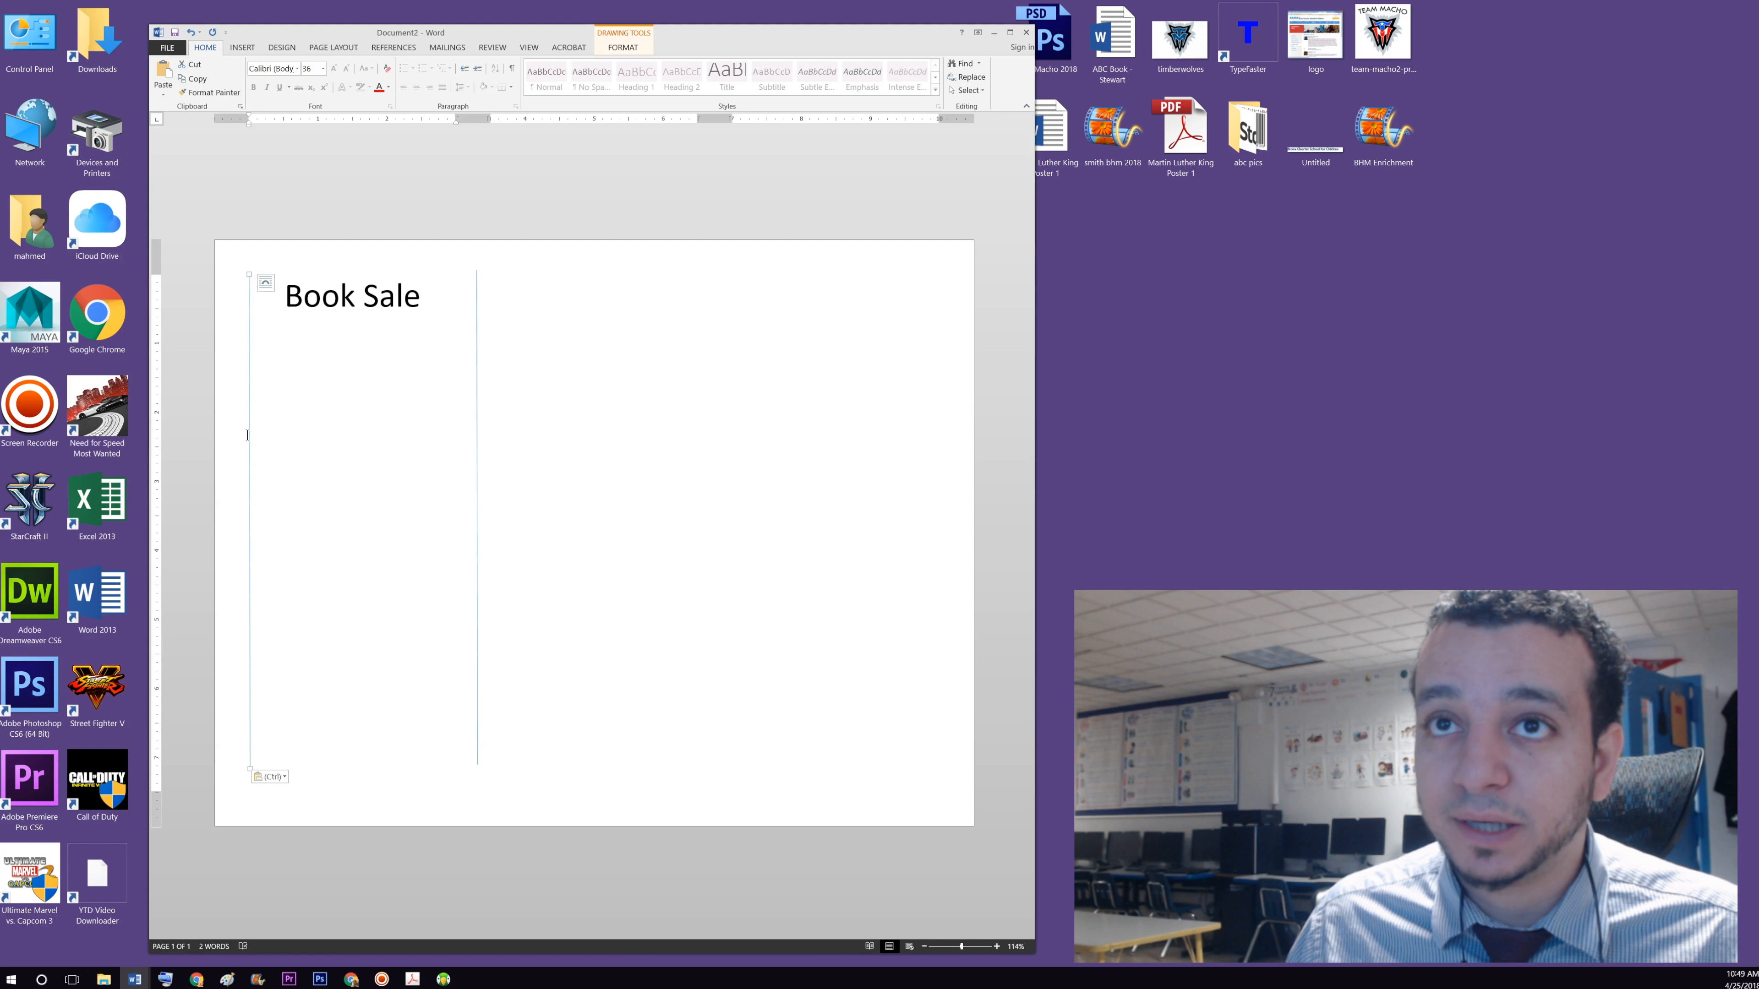
left_click_drag(246, 434, 721, 434)
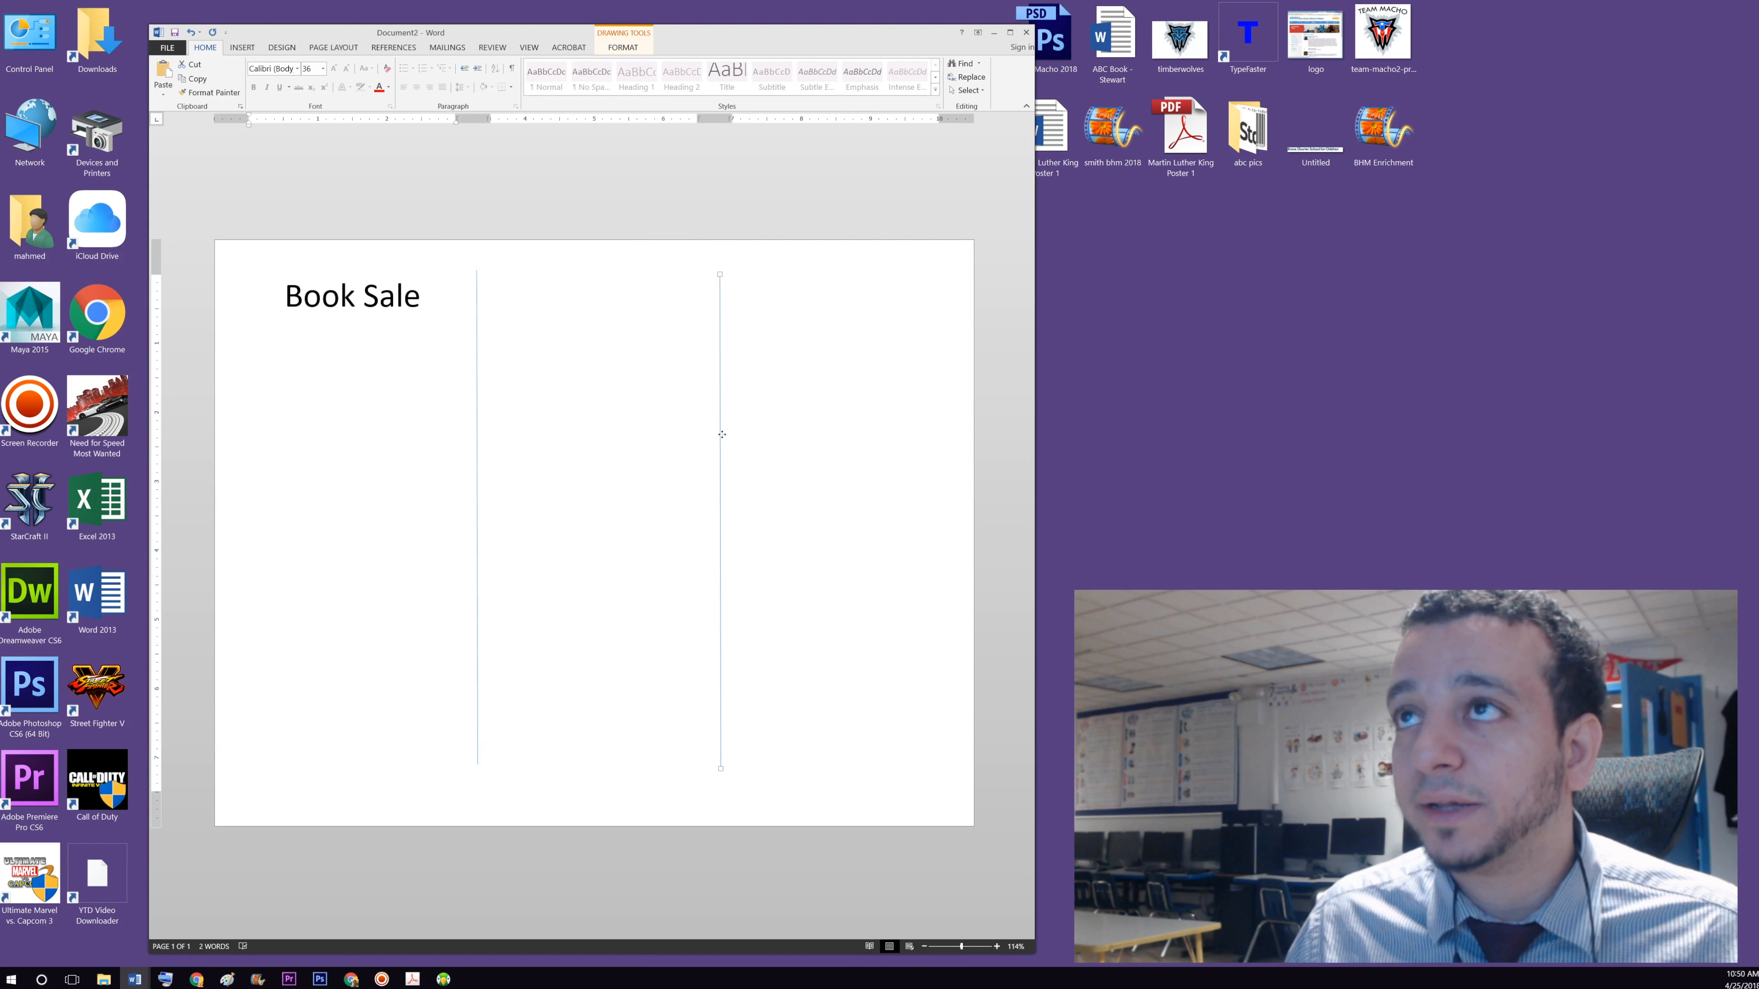
left_click(500, 449)
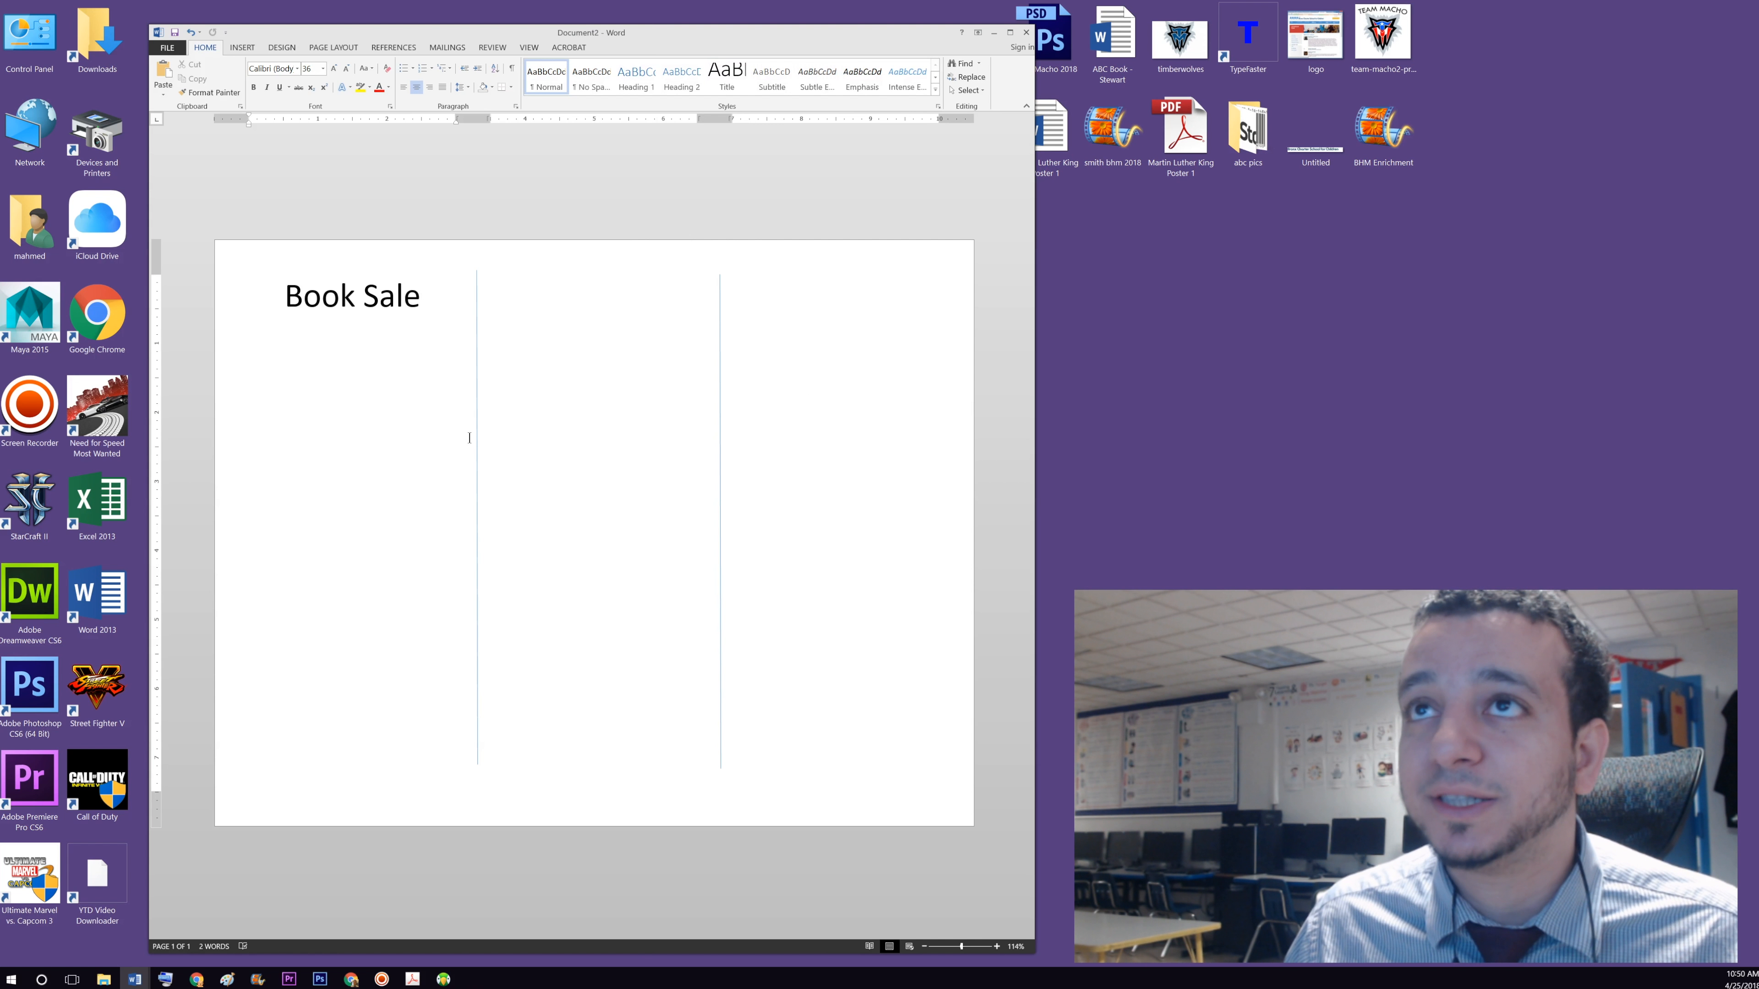
- Nudge the first divider line slightly toward the second column within the gap between the first two columns
left_click_drag(477, 437, 473, 437)
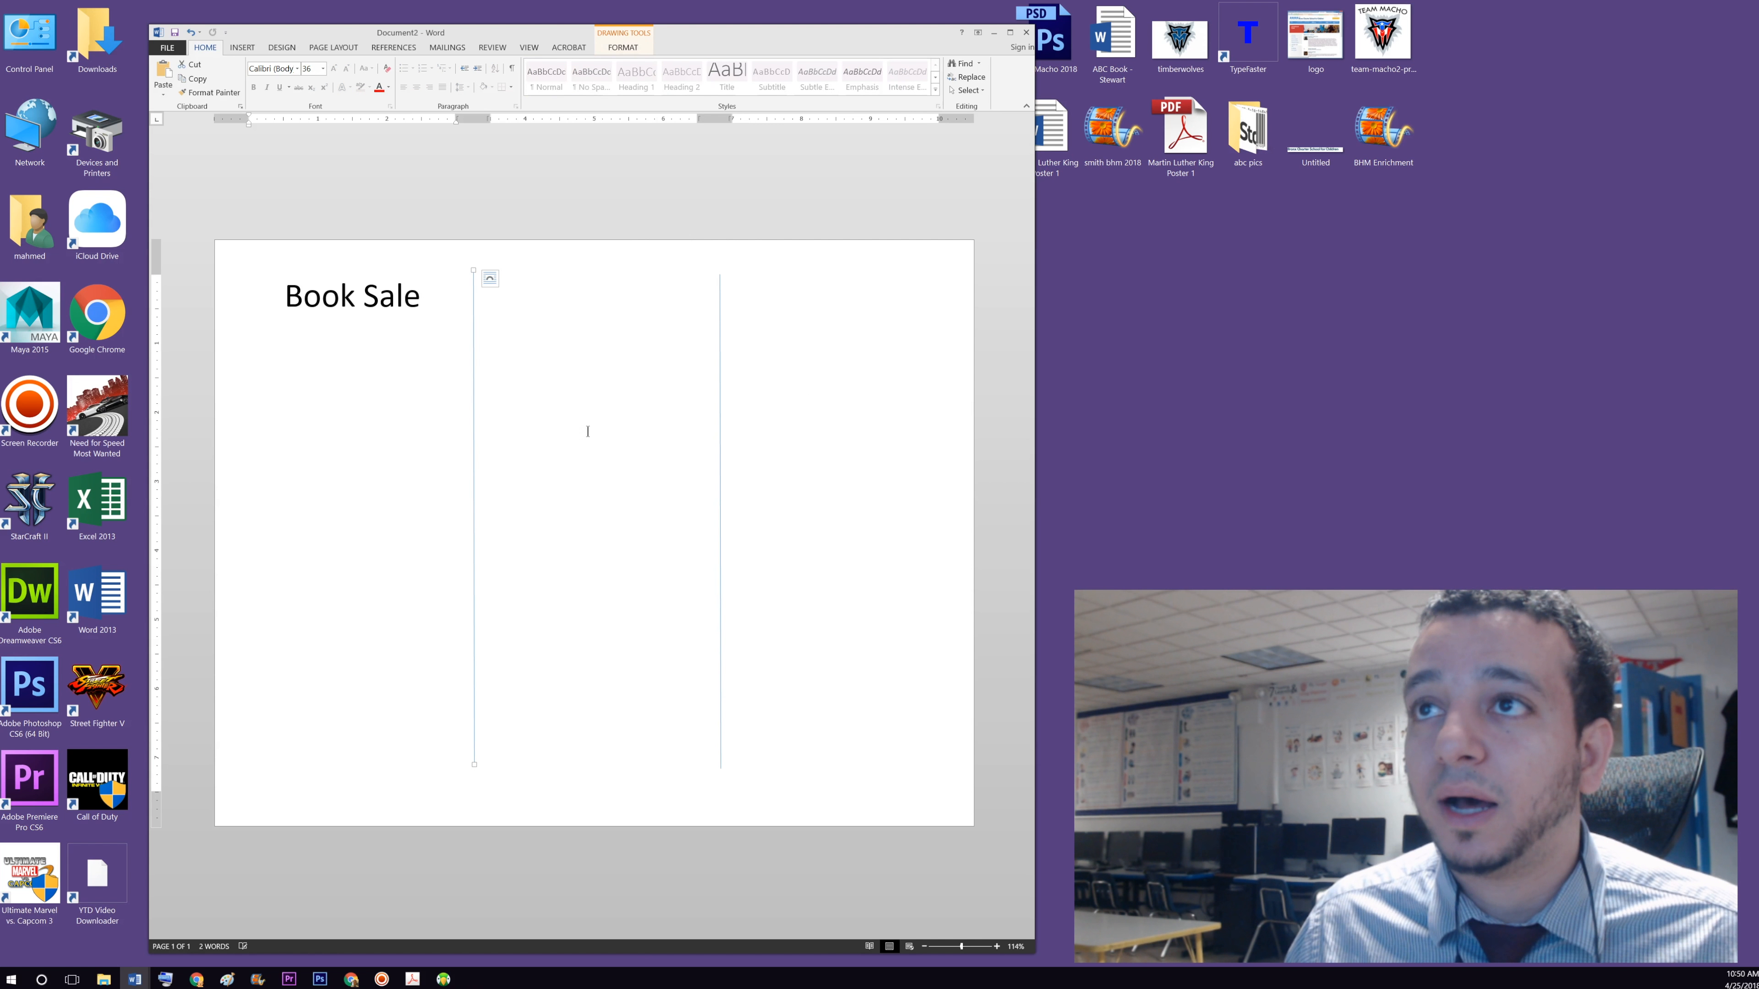
left_click_drag(475, 441, 480, 441)
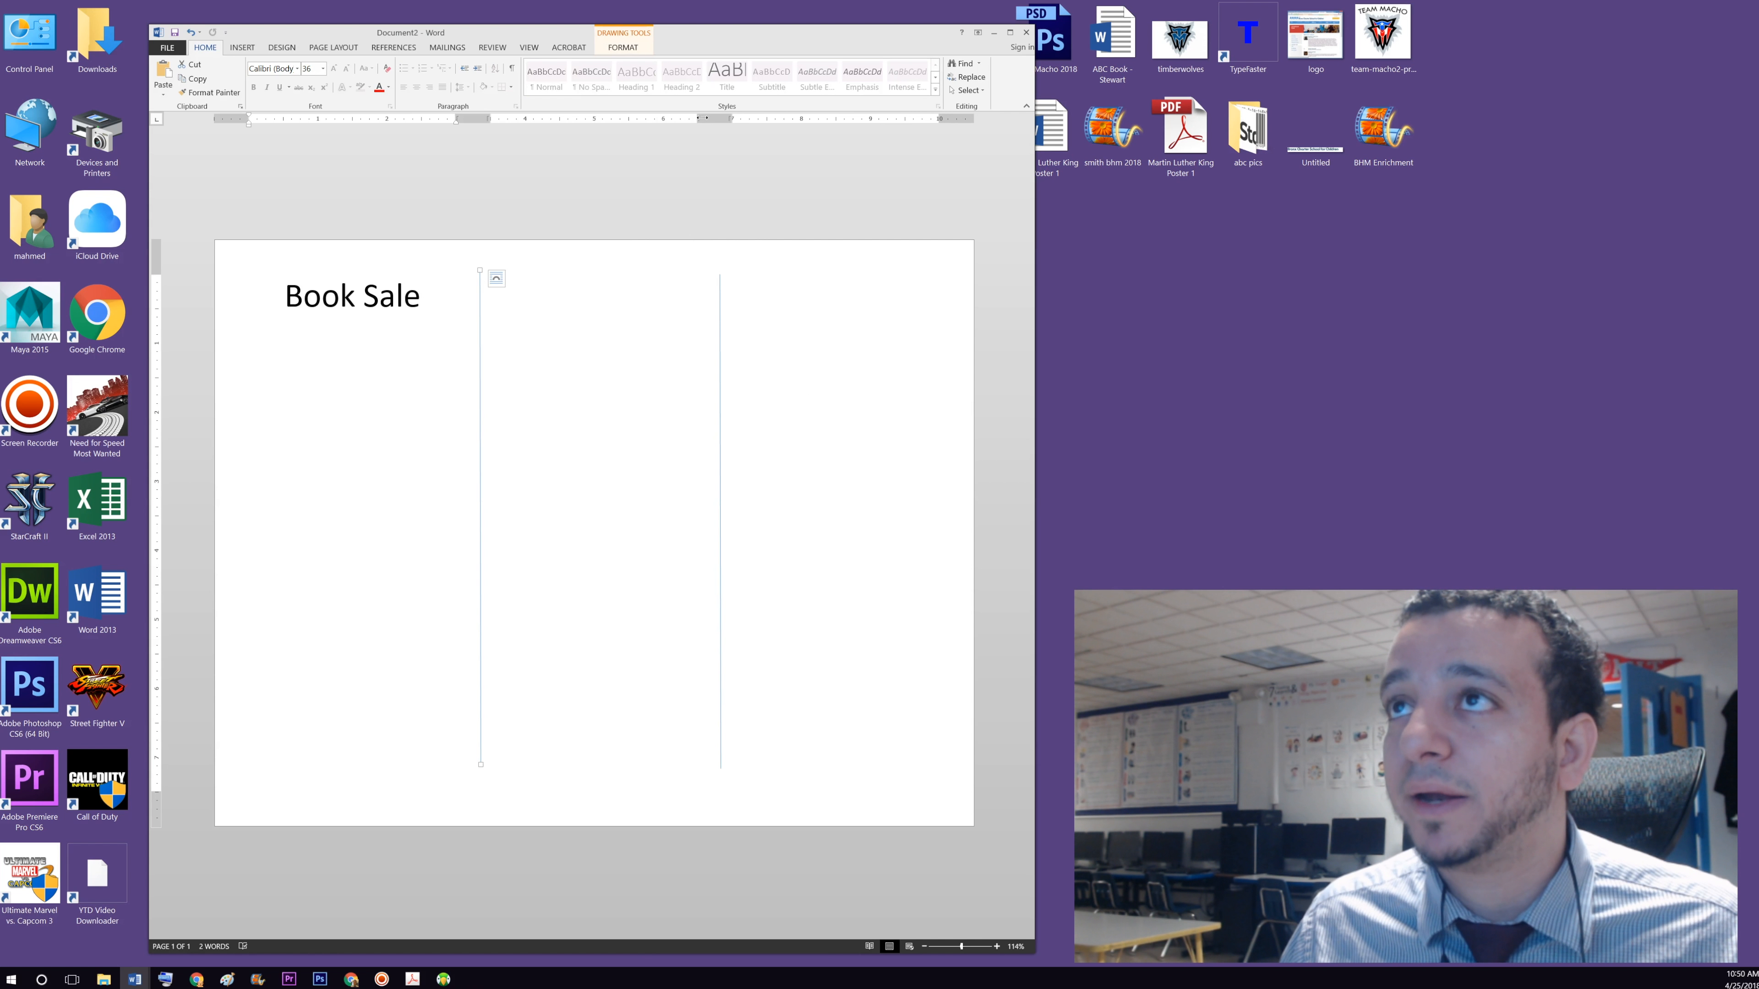
left_click(691, 278)
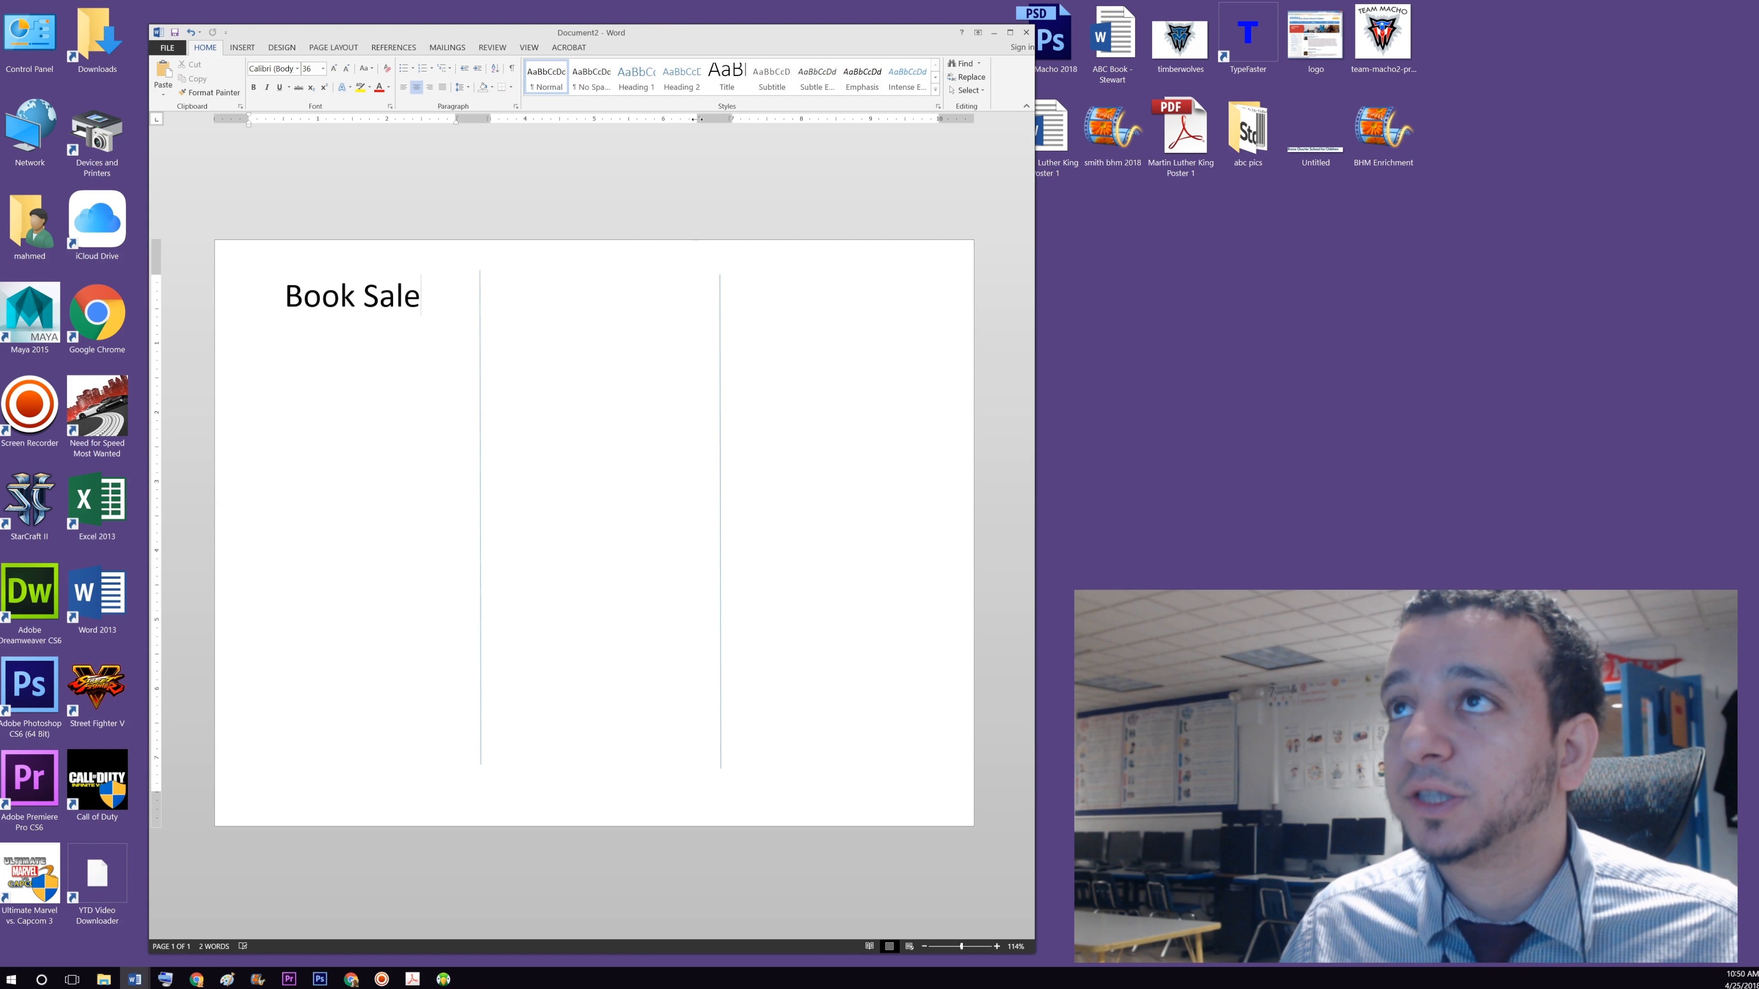
- Try narrowing the gaps between the columns with the ruler, and undo the change
left_click_drag(701, 119, 708, 119)
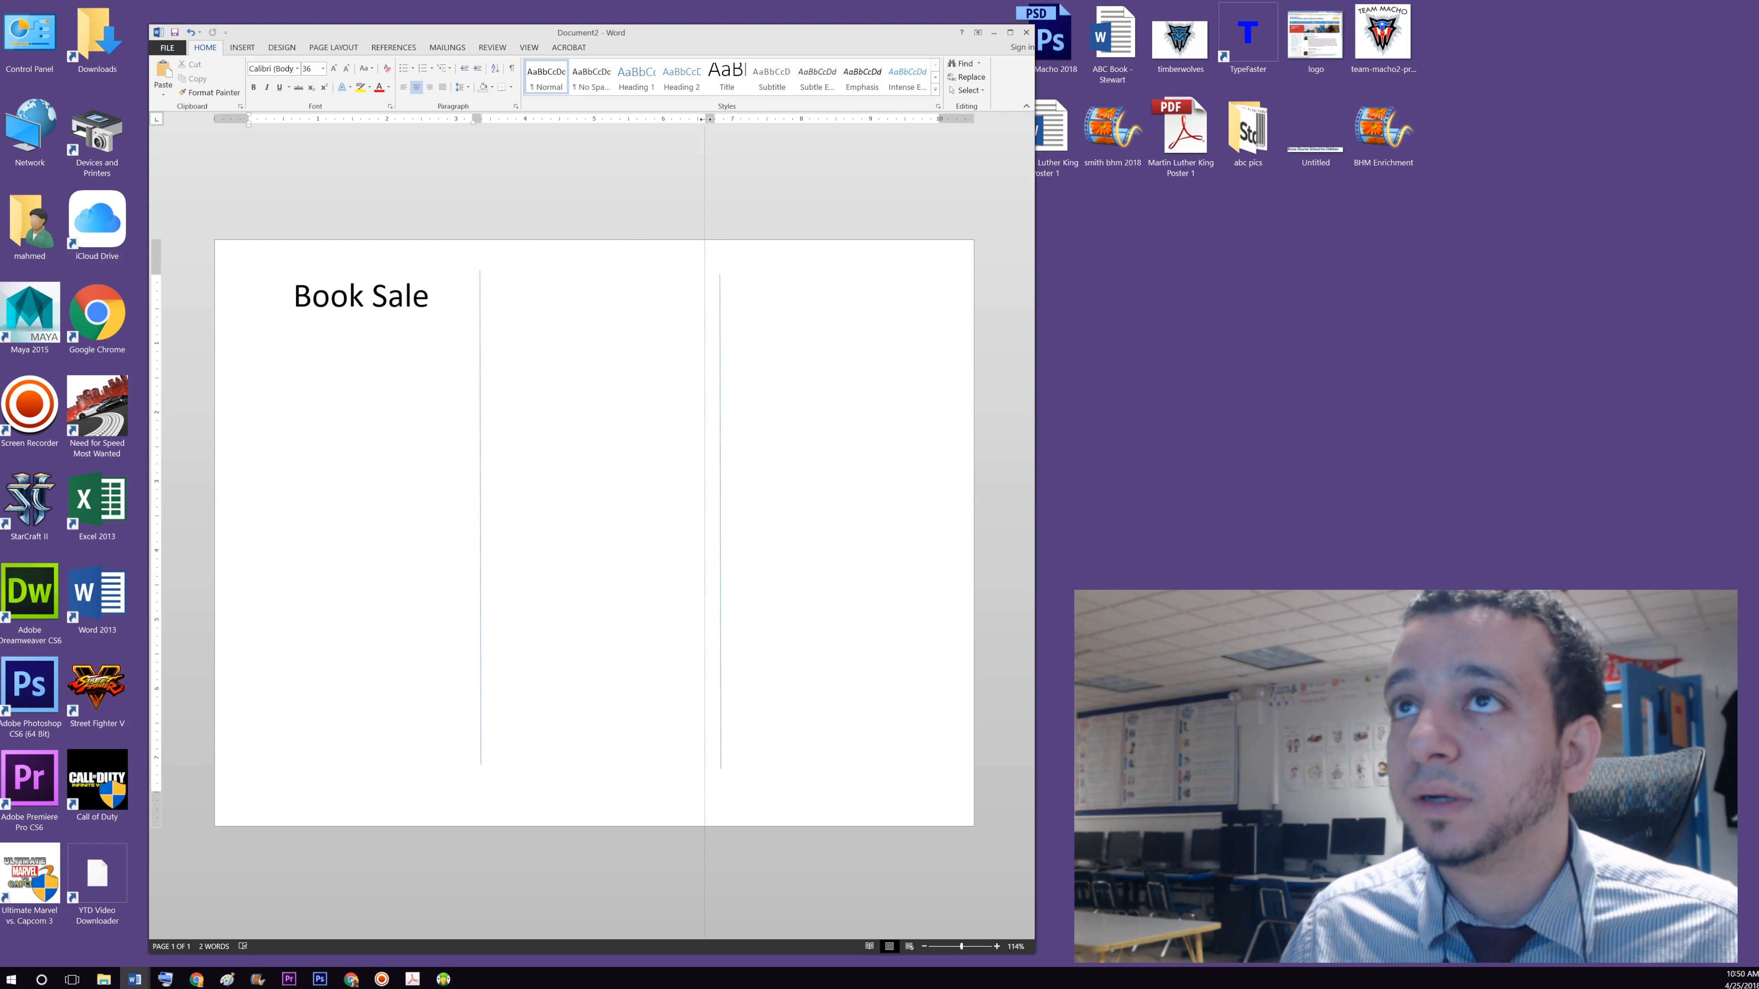
left_click_drag(707, 119, 708, 119)
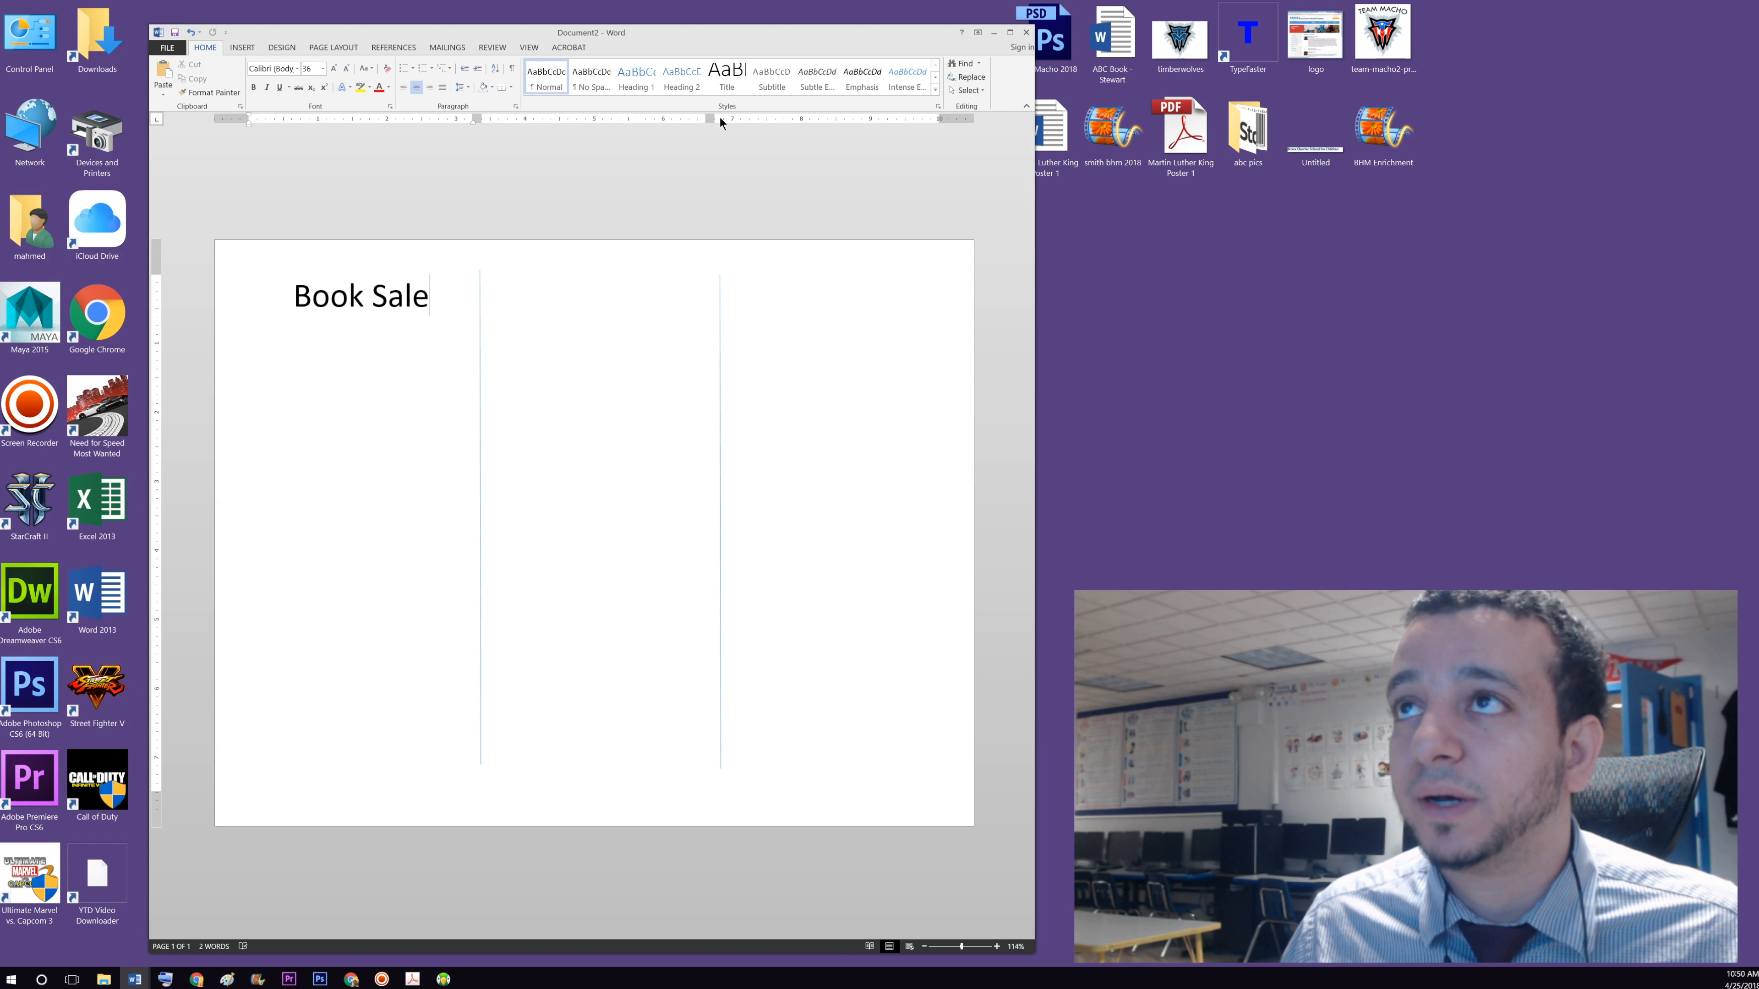
key("ctrl+z")
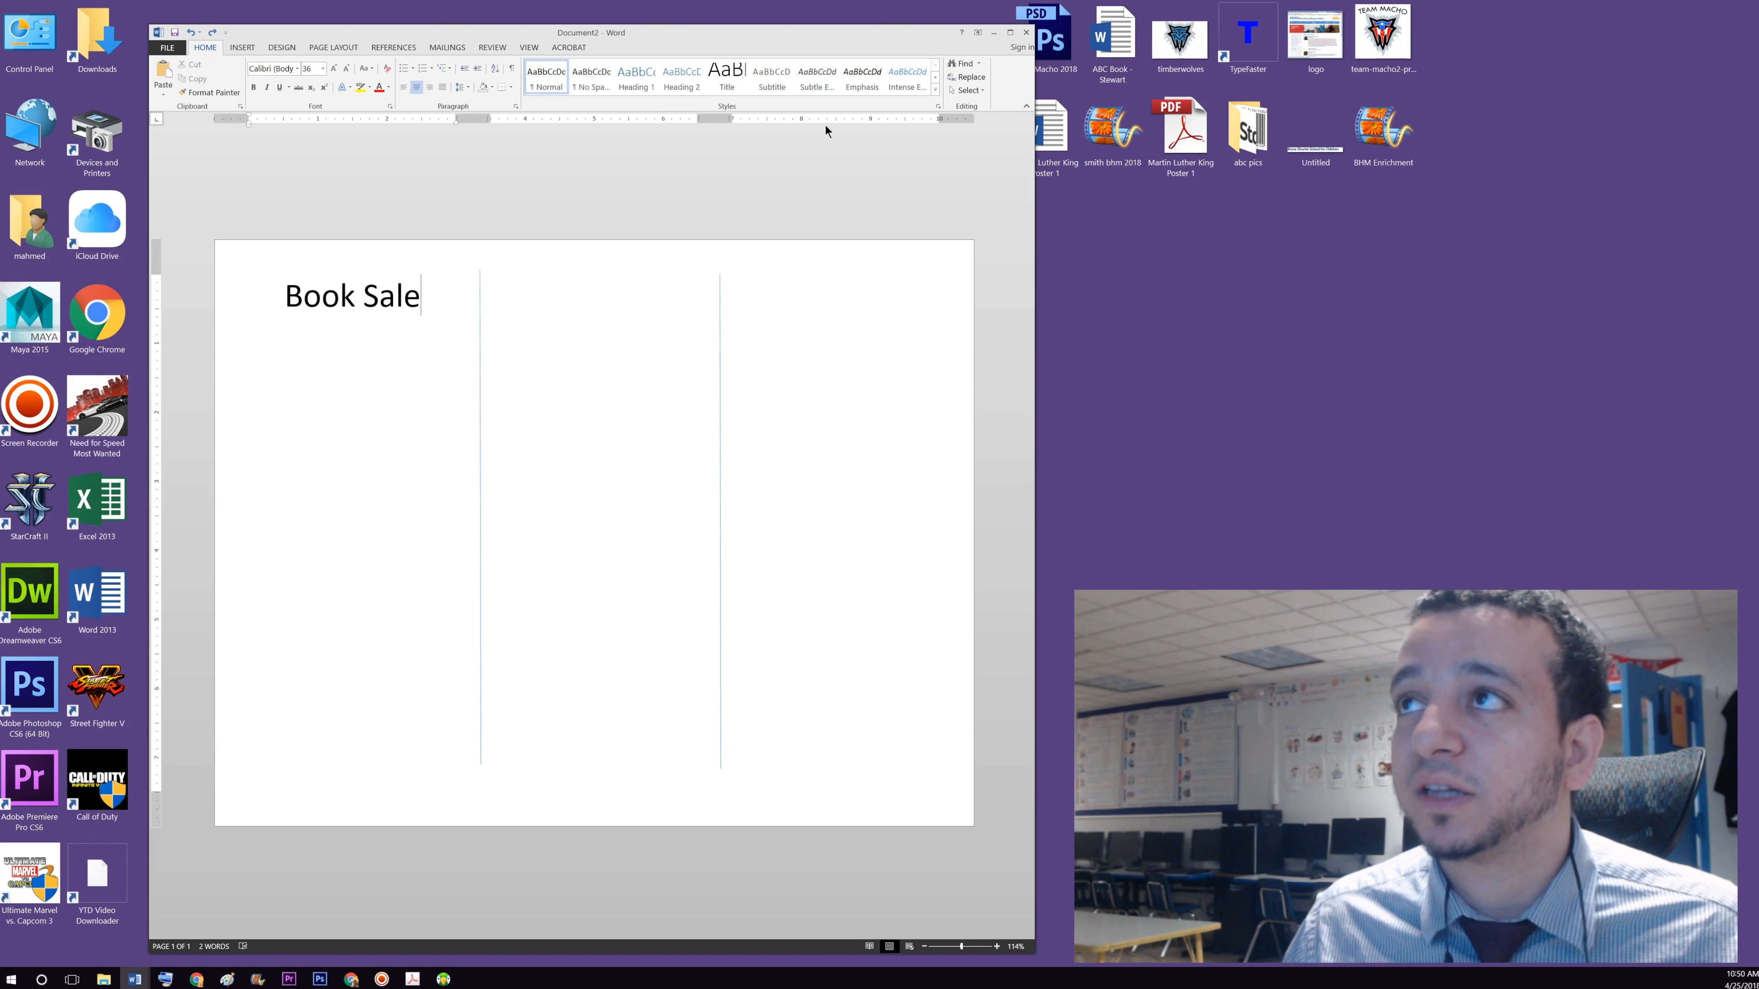
- Reduce the right and left page margins with the ruler and move both divider lines back into the column gaps
left_click_drag(942, 117, 956, 116)
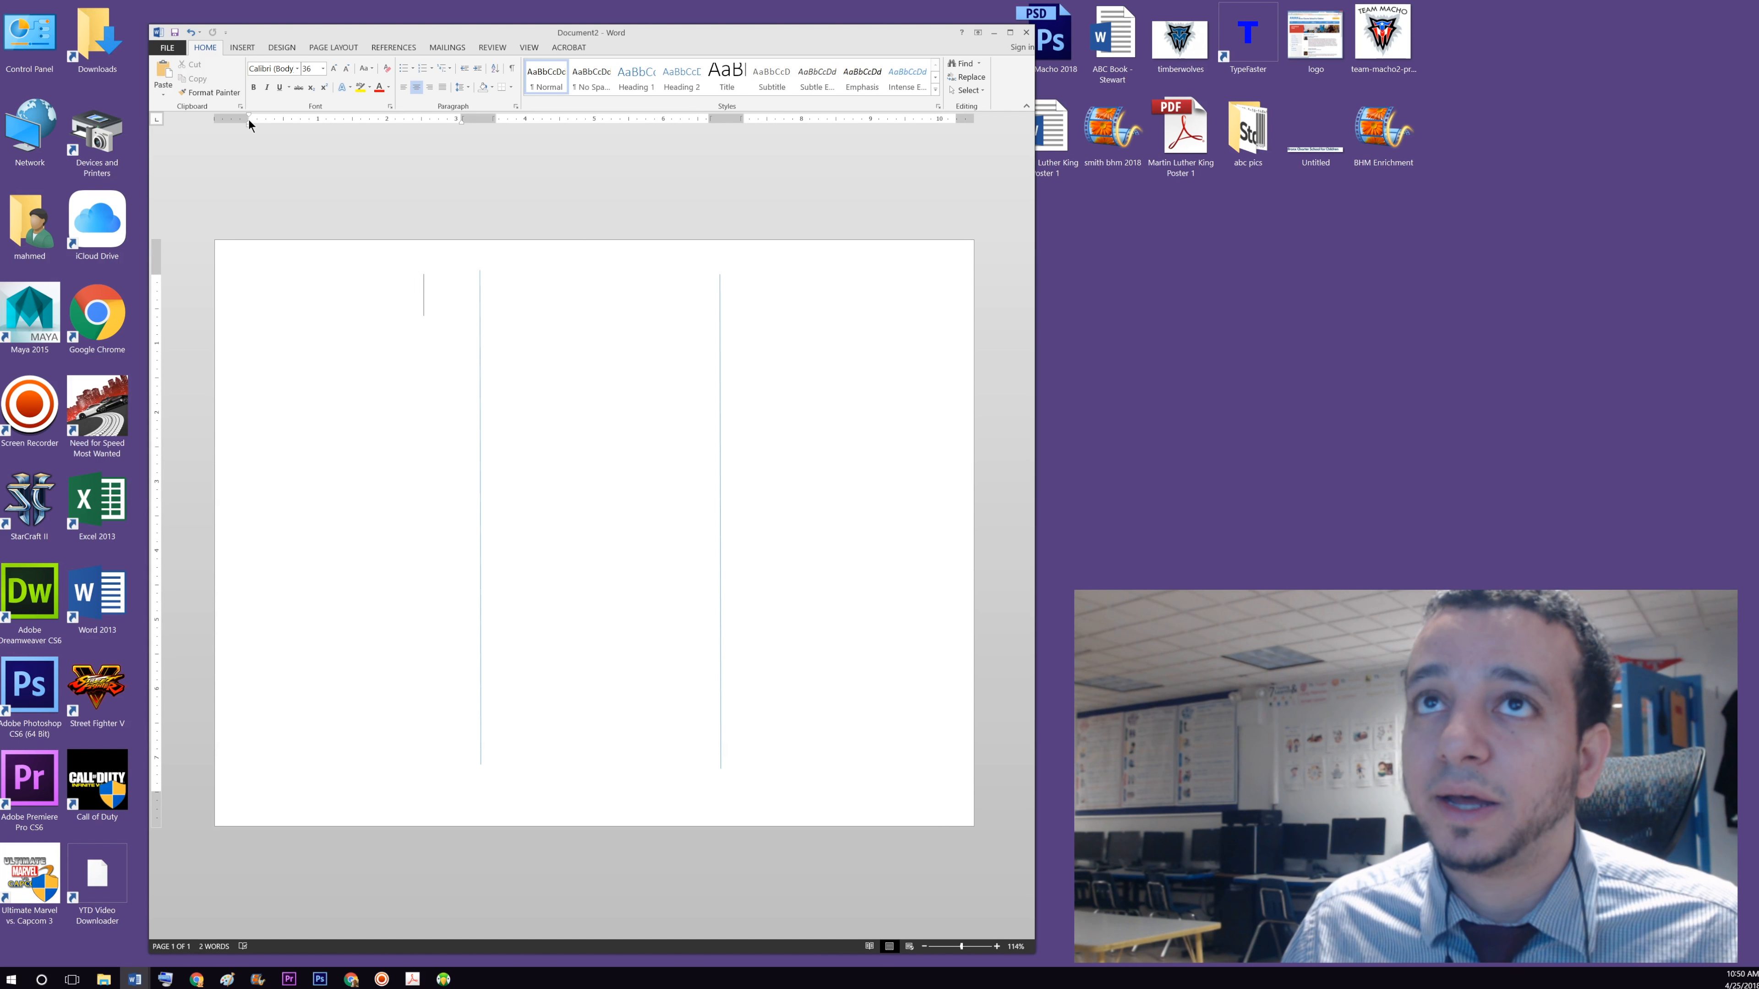
left_click_drag(246, 117, 238, 119)
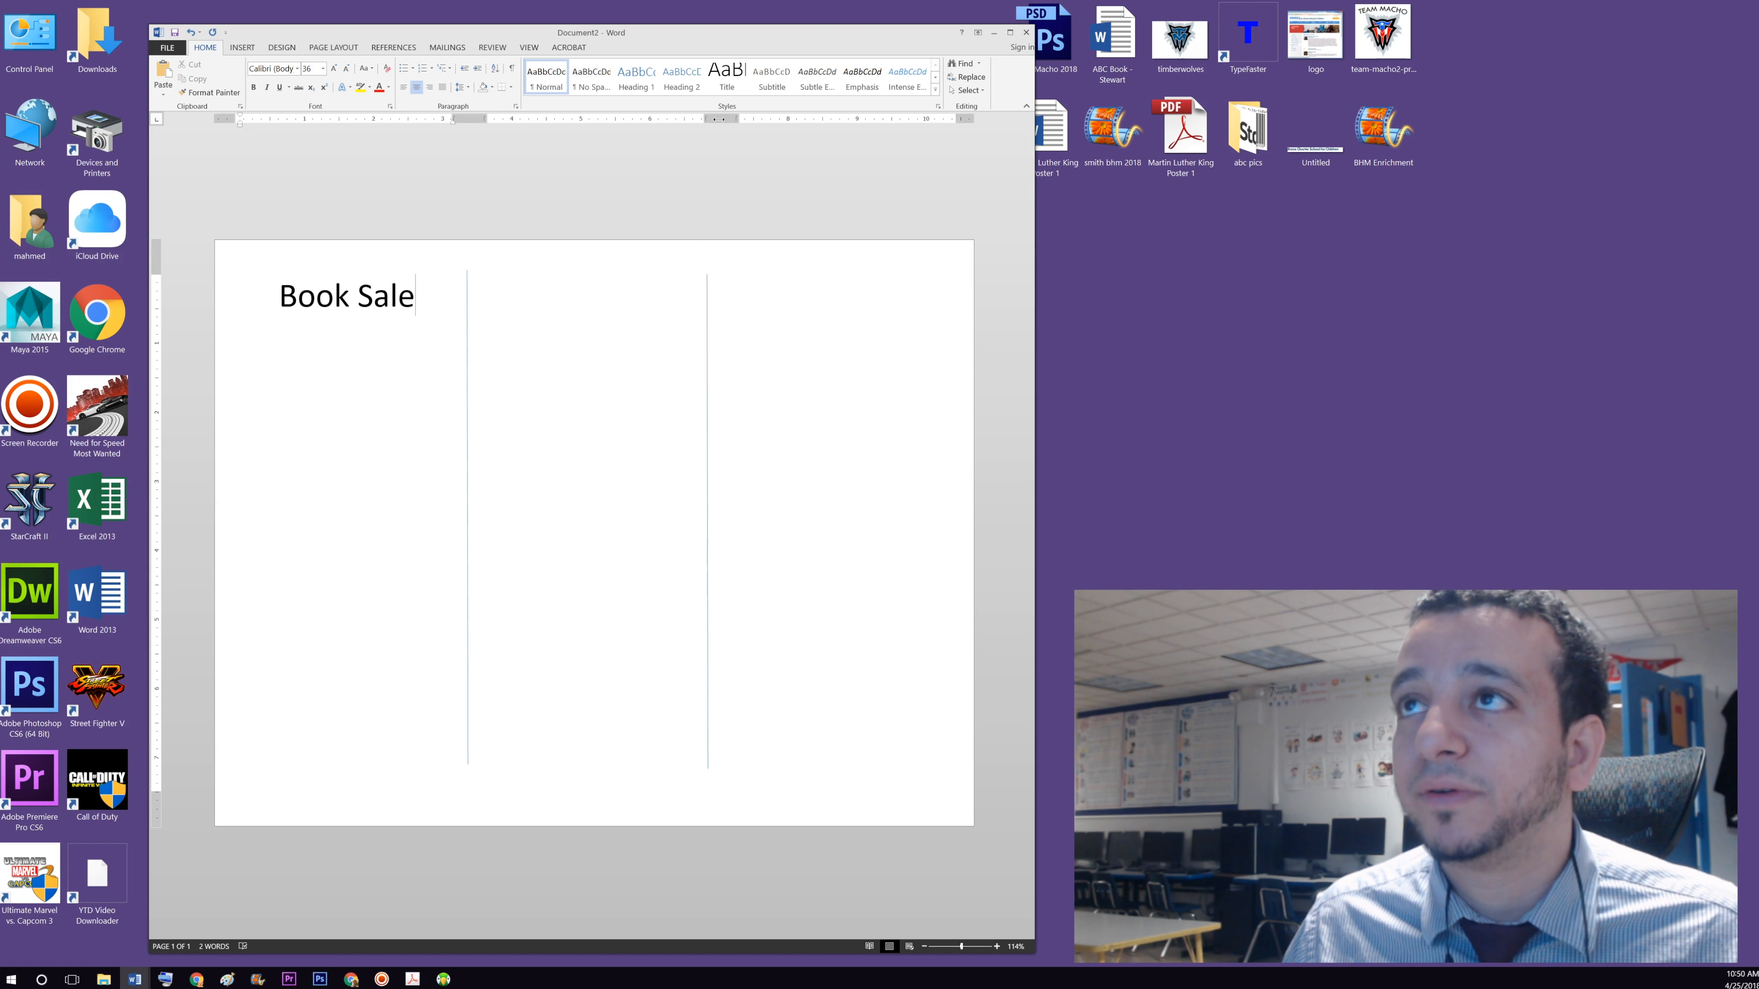
mouse_move(709, 393)
left_mouse_down()
mouse_move(723, 334)
mouse_move(724, 405)
left_mouse_up()
left_click_drag(471, 332, 471, 340)
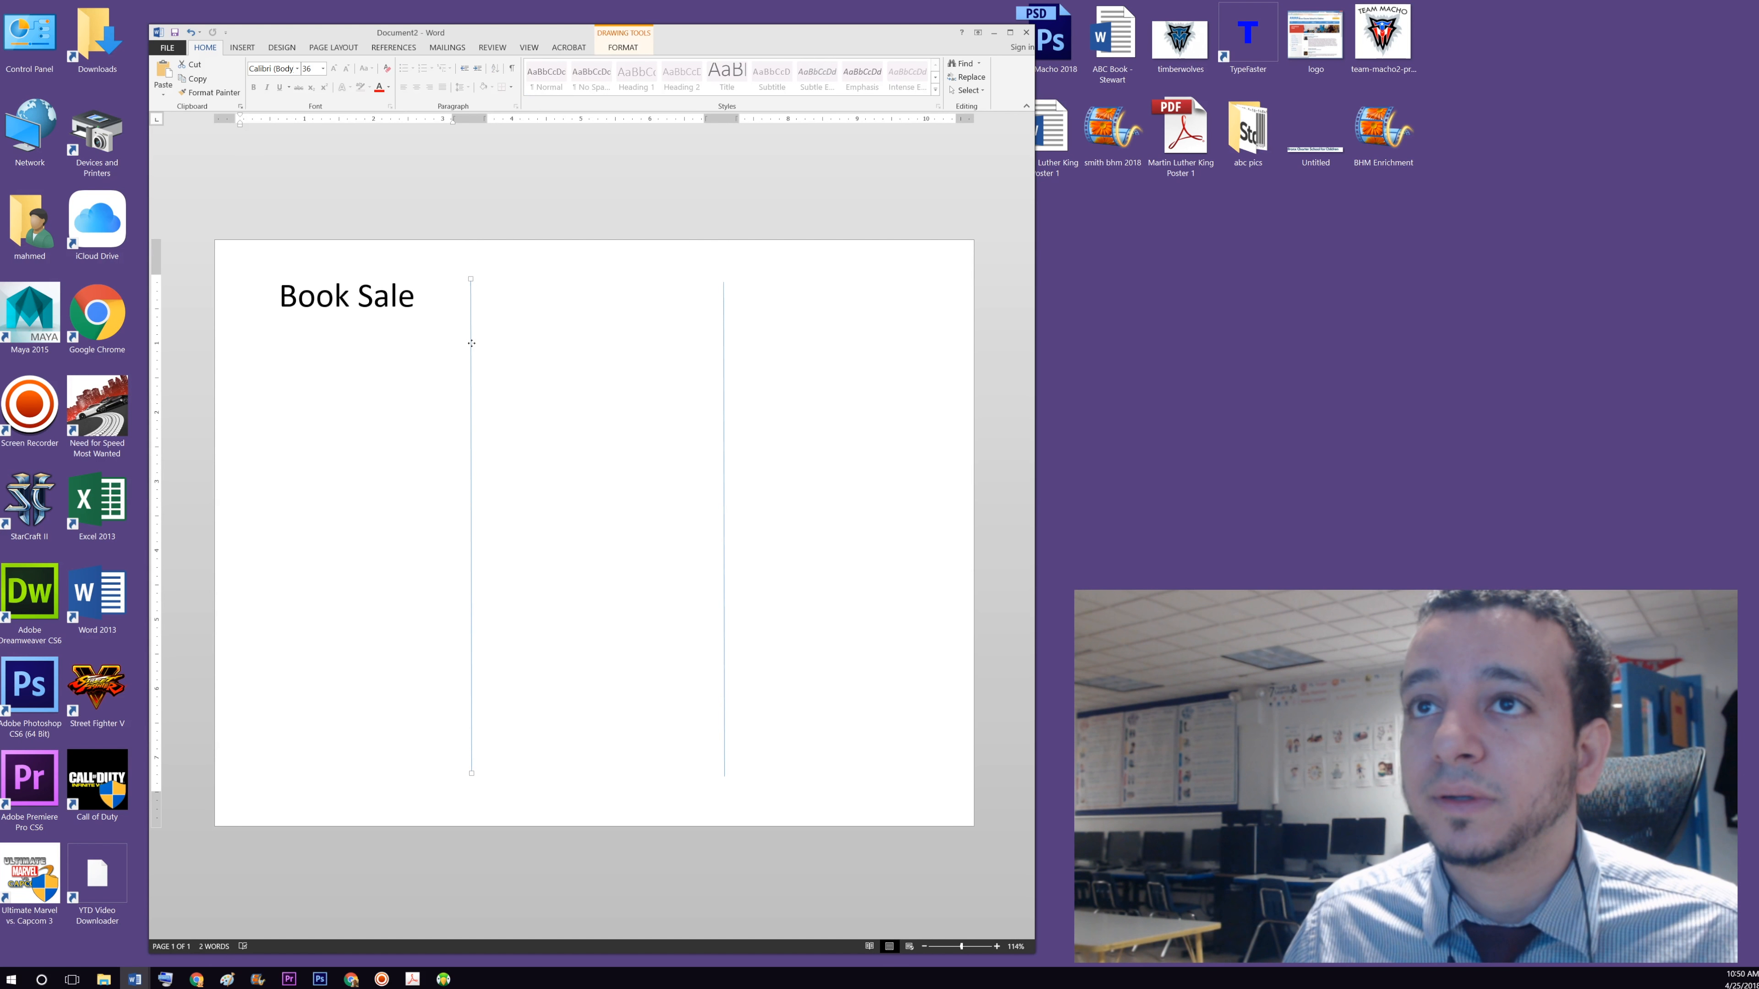
left_click(390, 411)
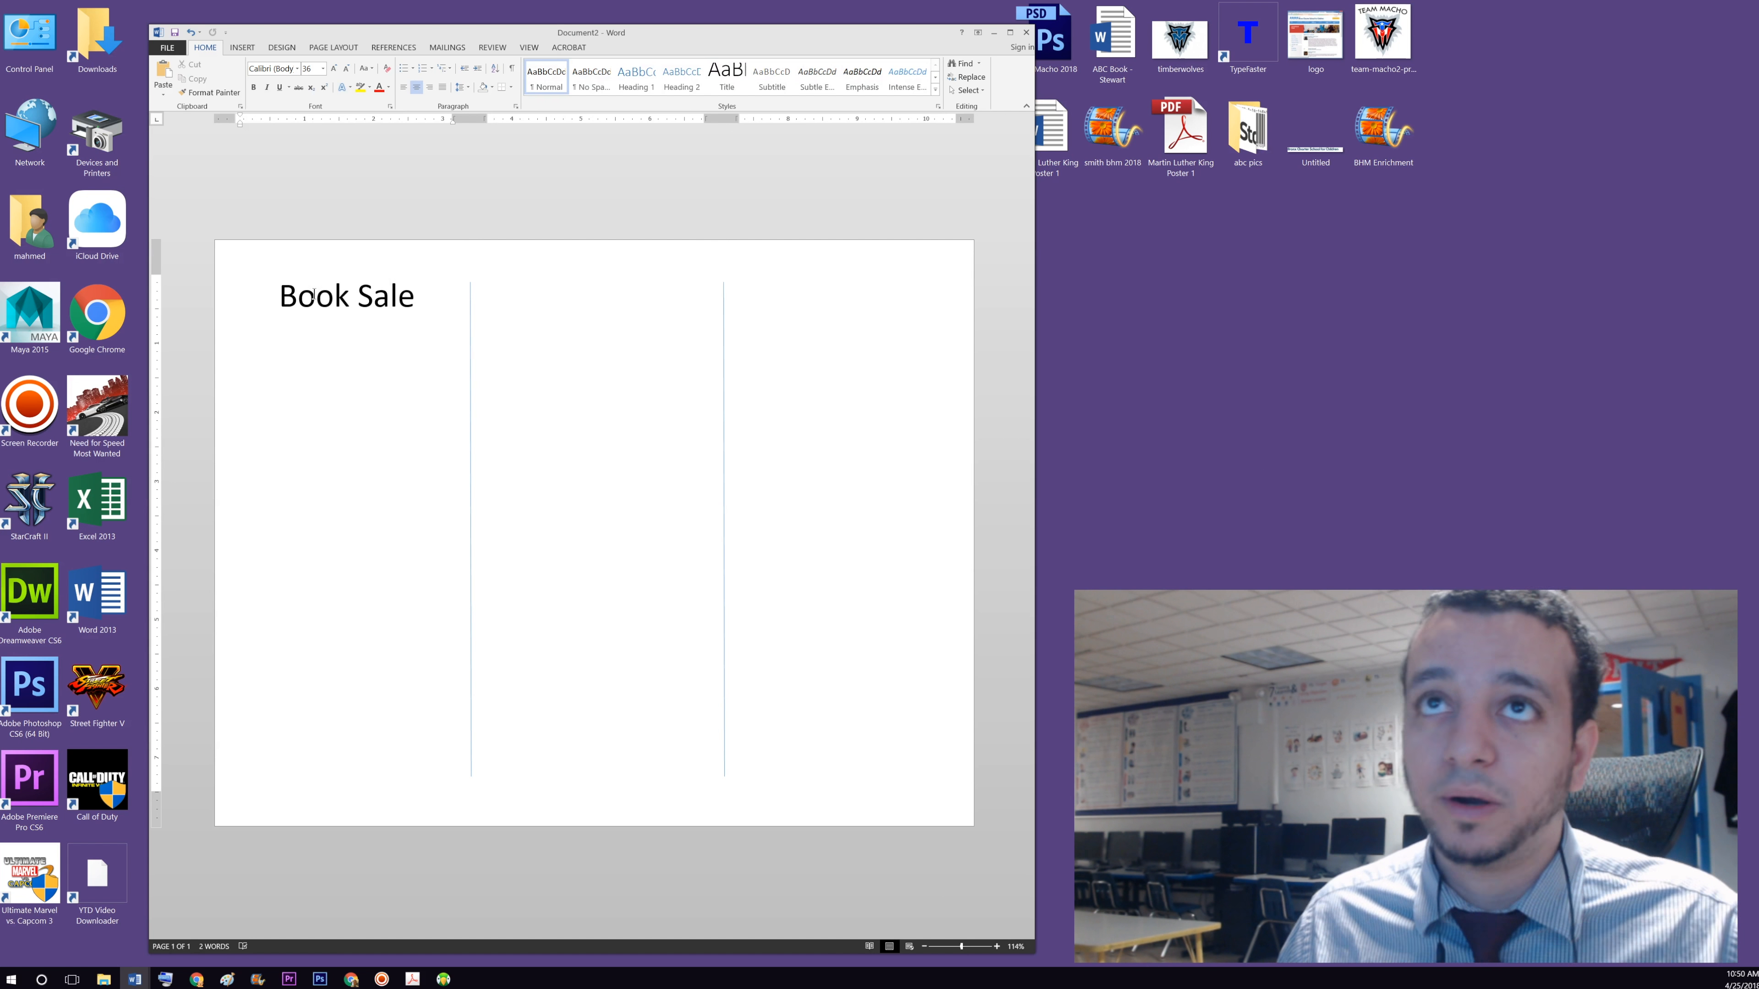
- Reduce the left page margin slightly more with the ruler
left_click_drag(240, 124, 237, 127)
left_click(330, 262)
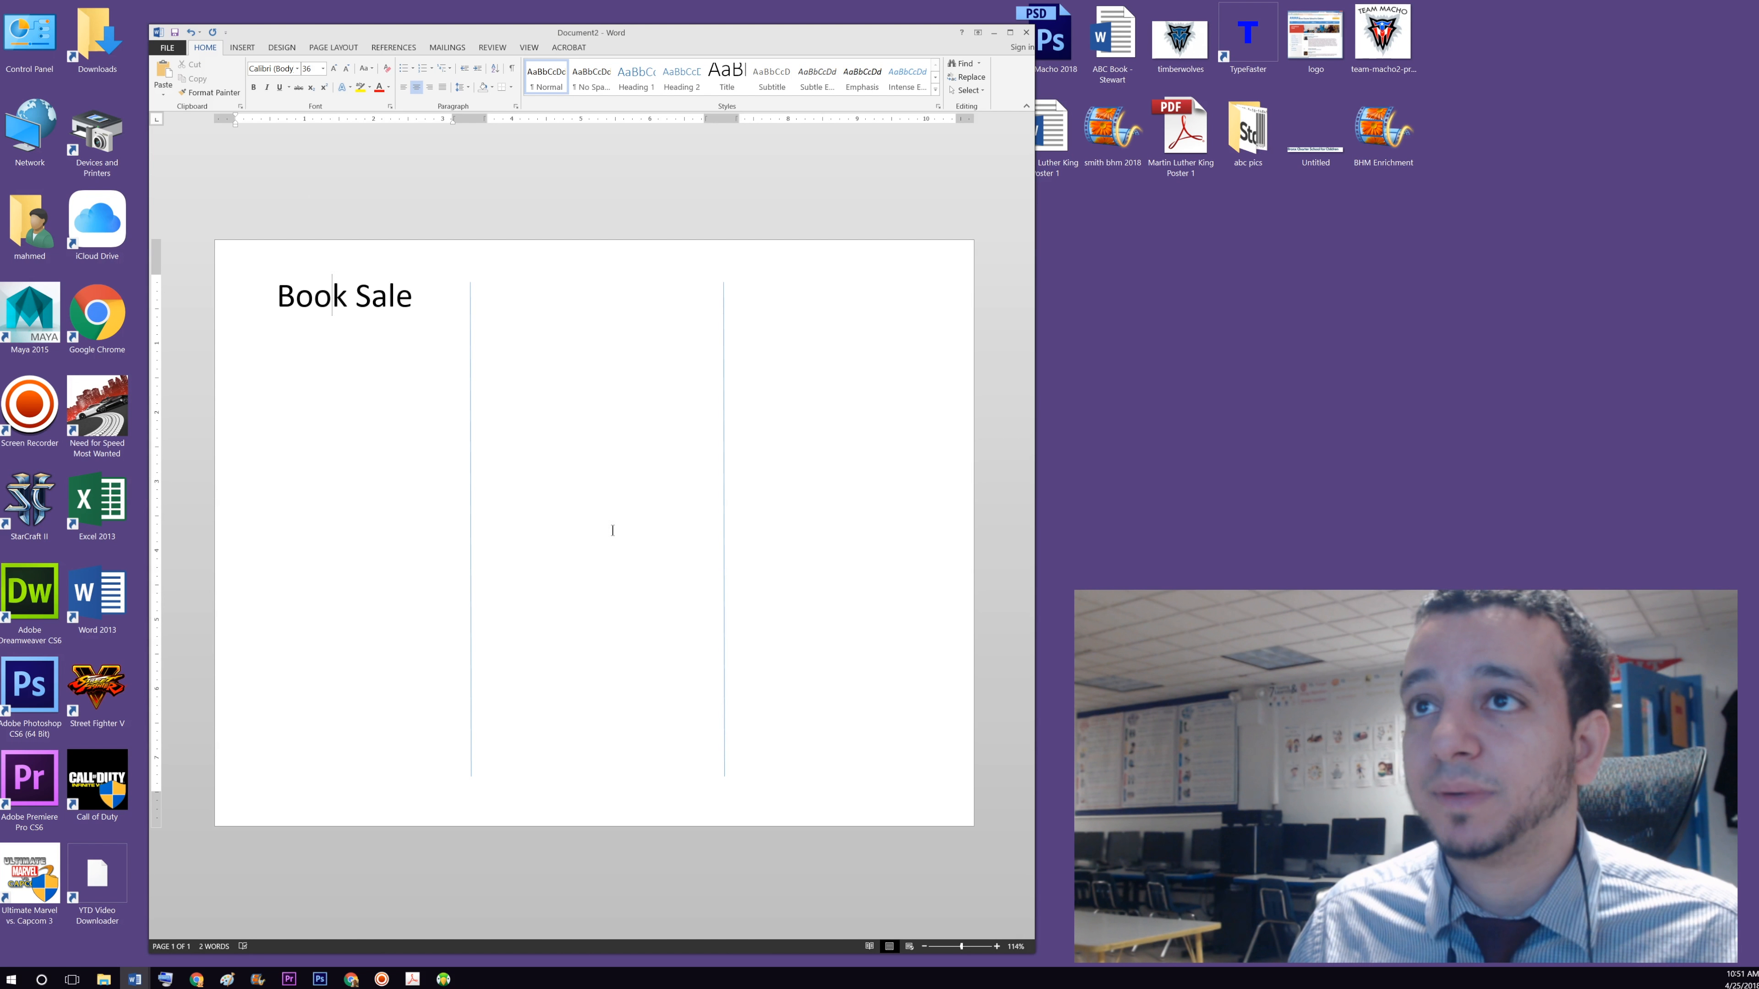
left_click(609, 398)
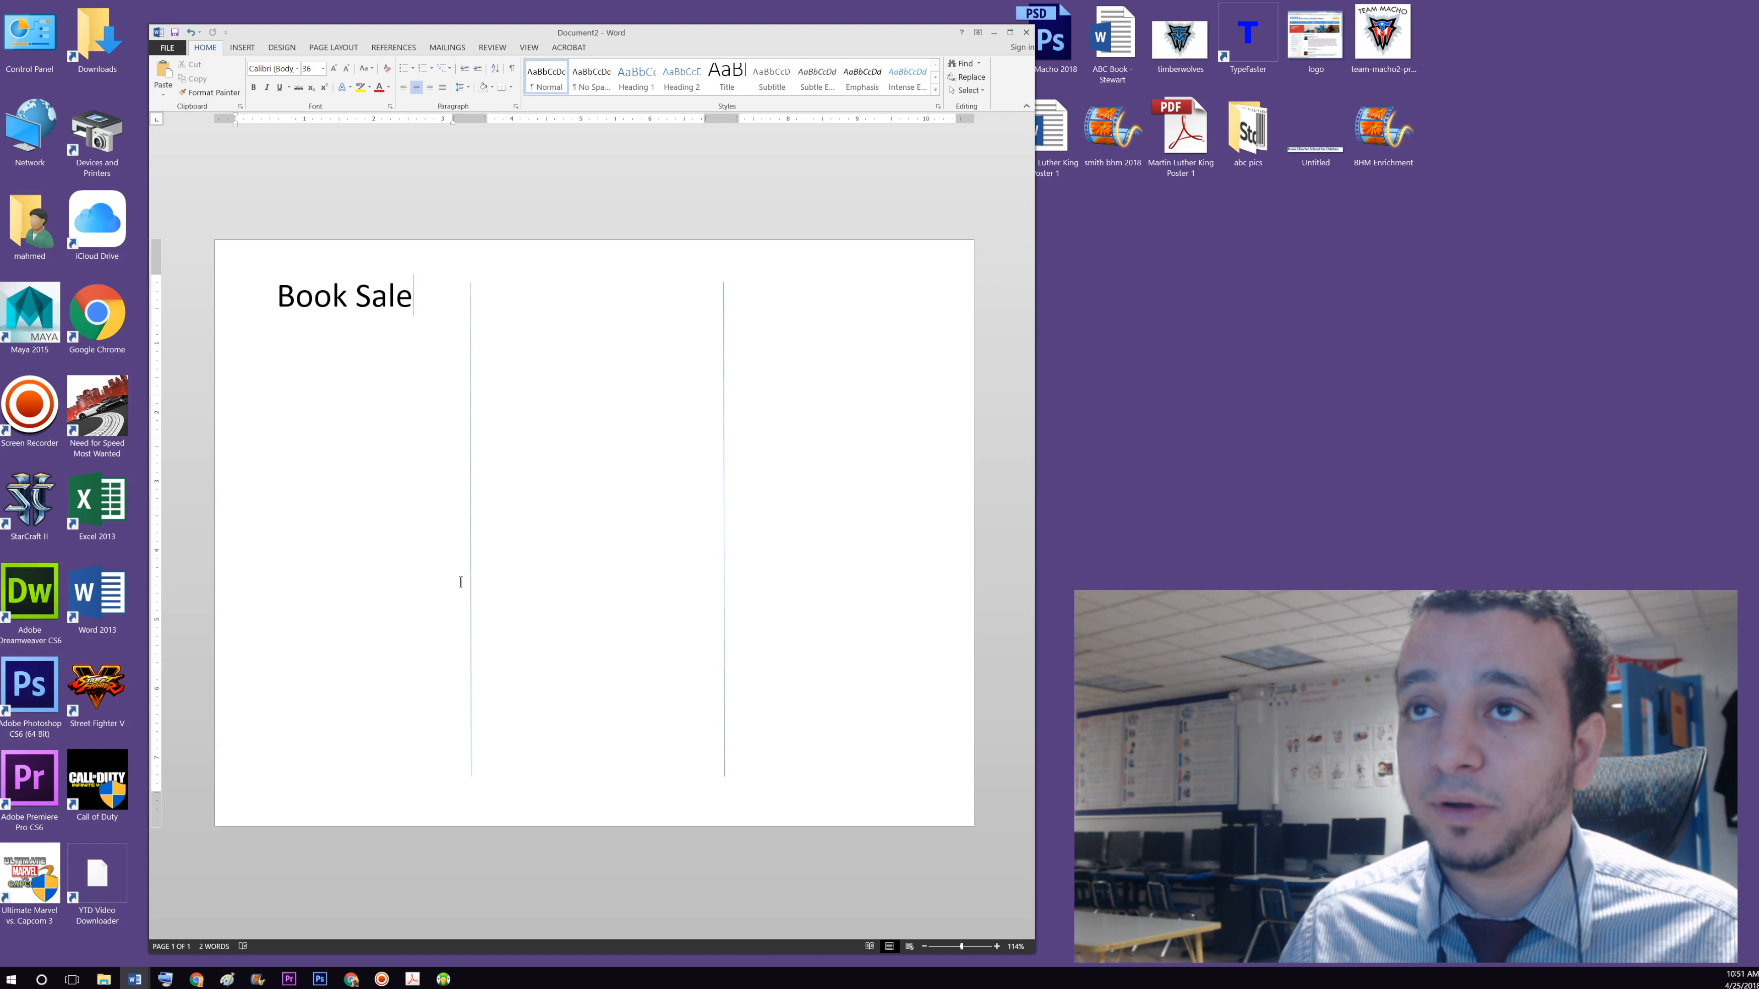
left_click(470, 384)
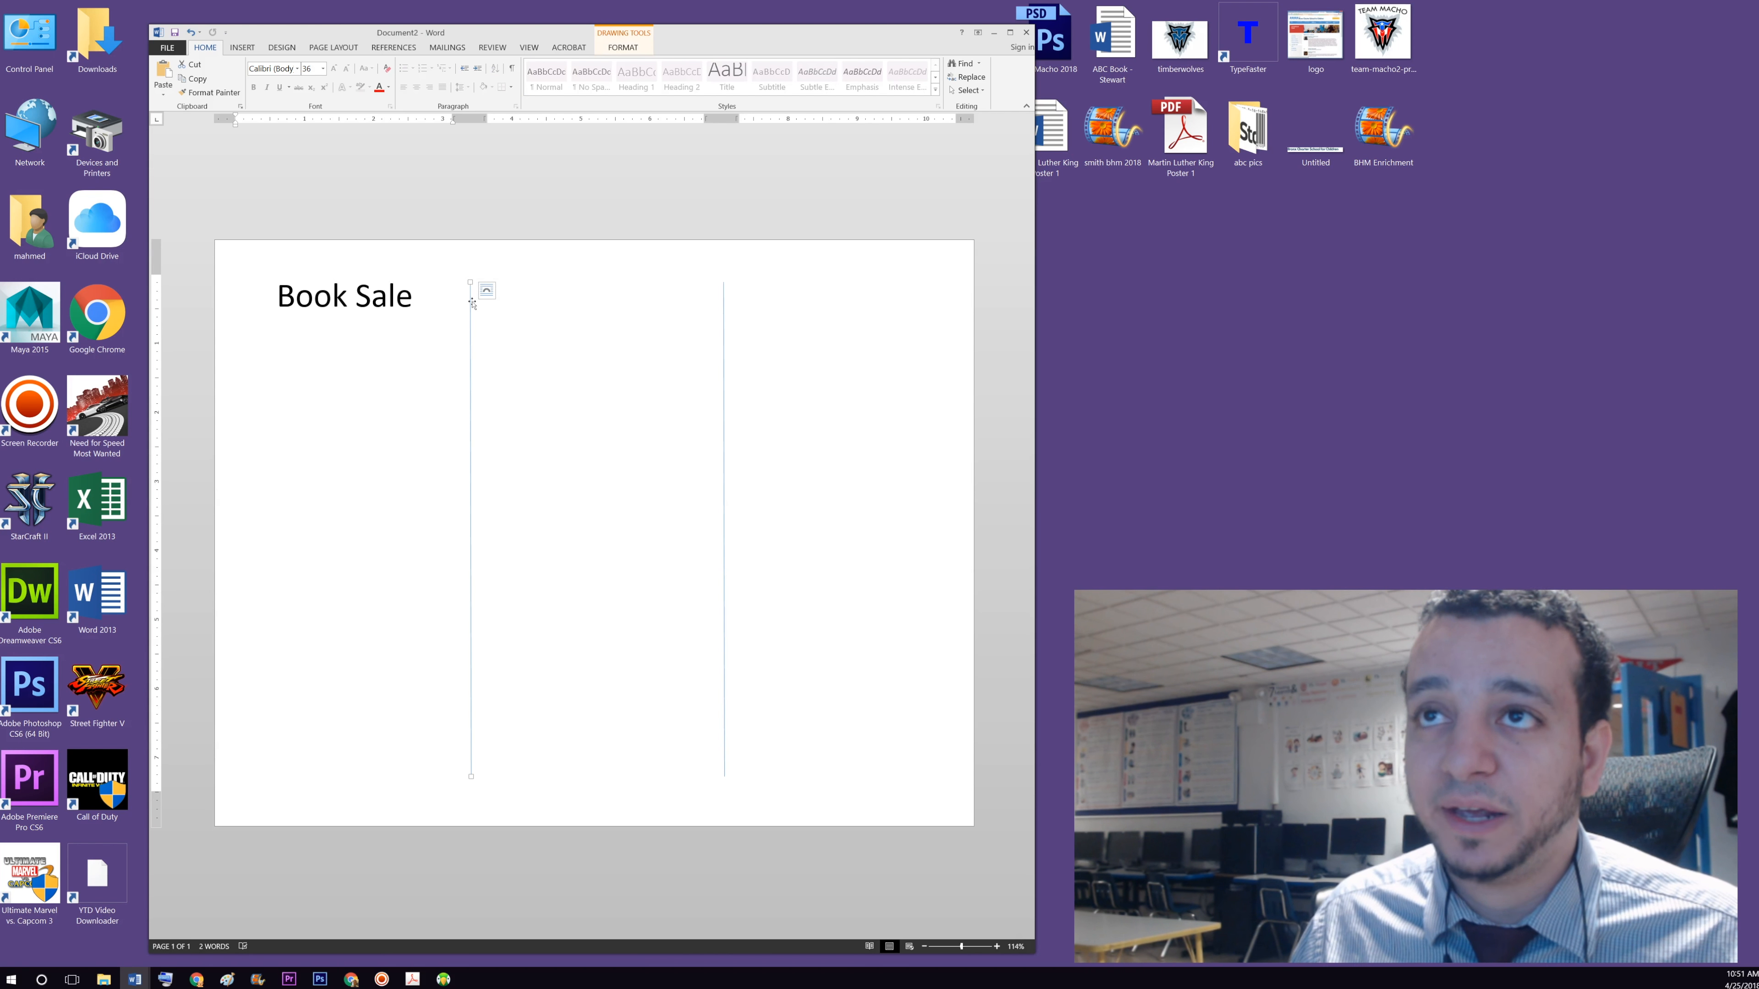
left_click(633, 359)
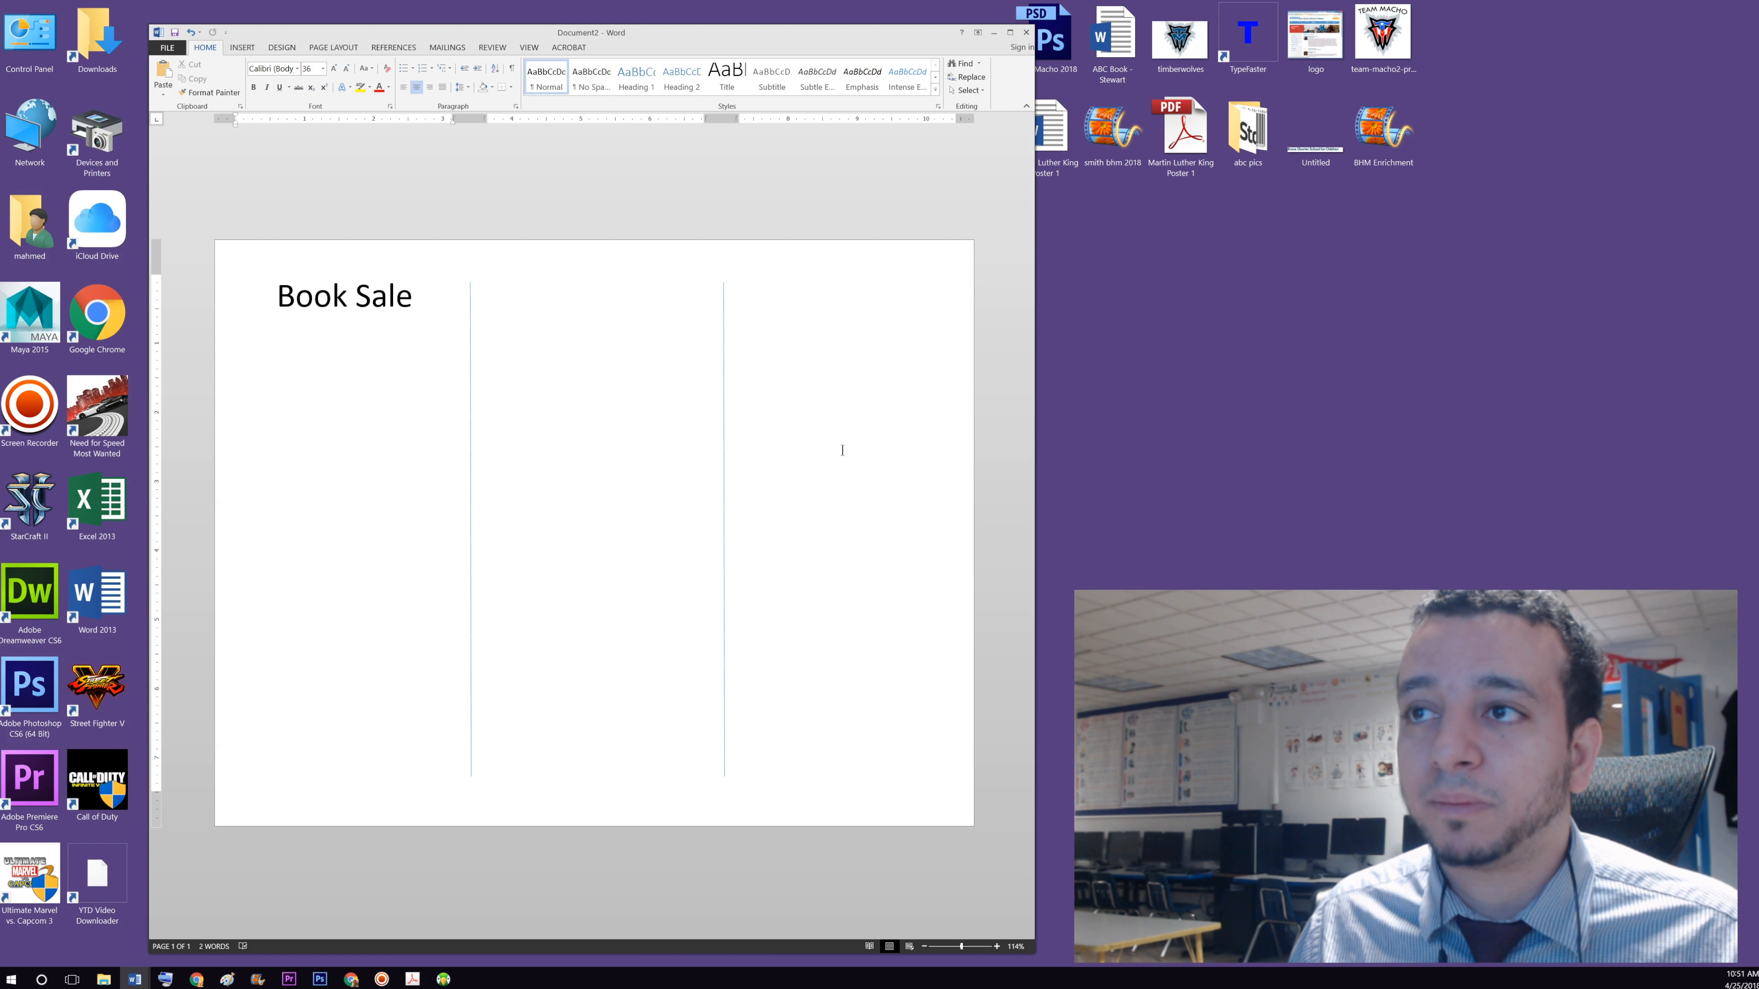
left_click(724, 487)
left_click(472, 478)
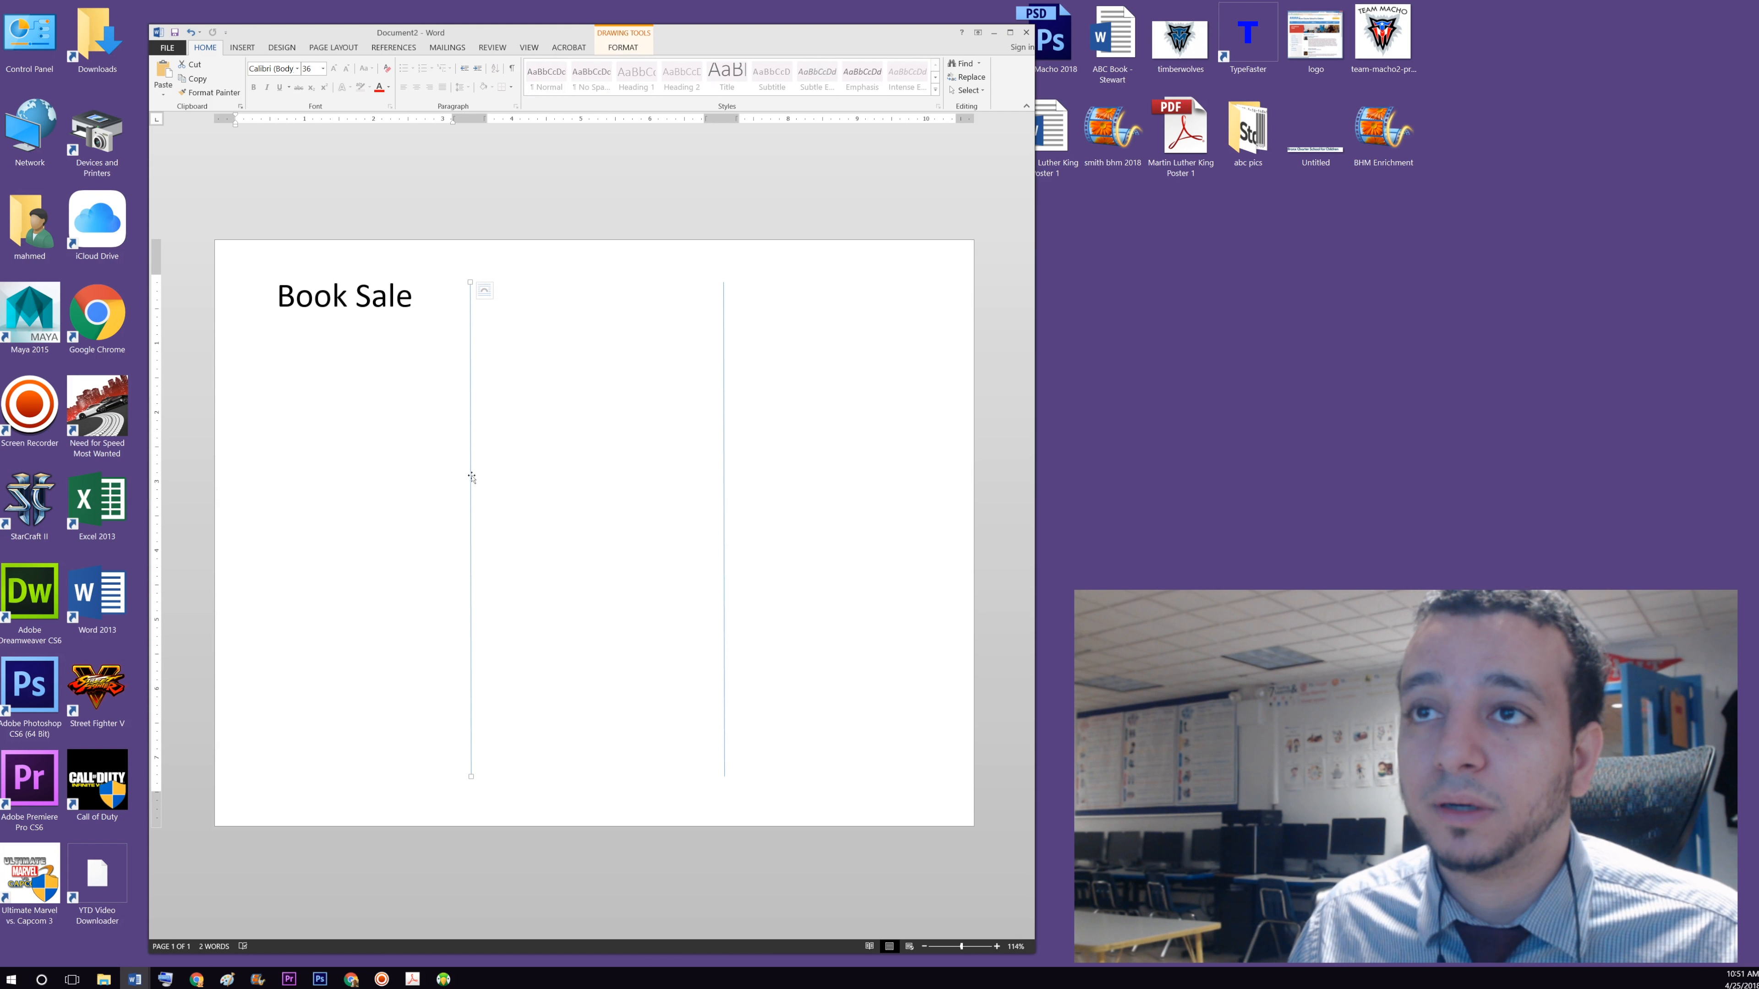
left_click(720, 437)
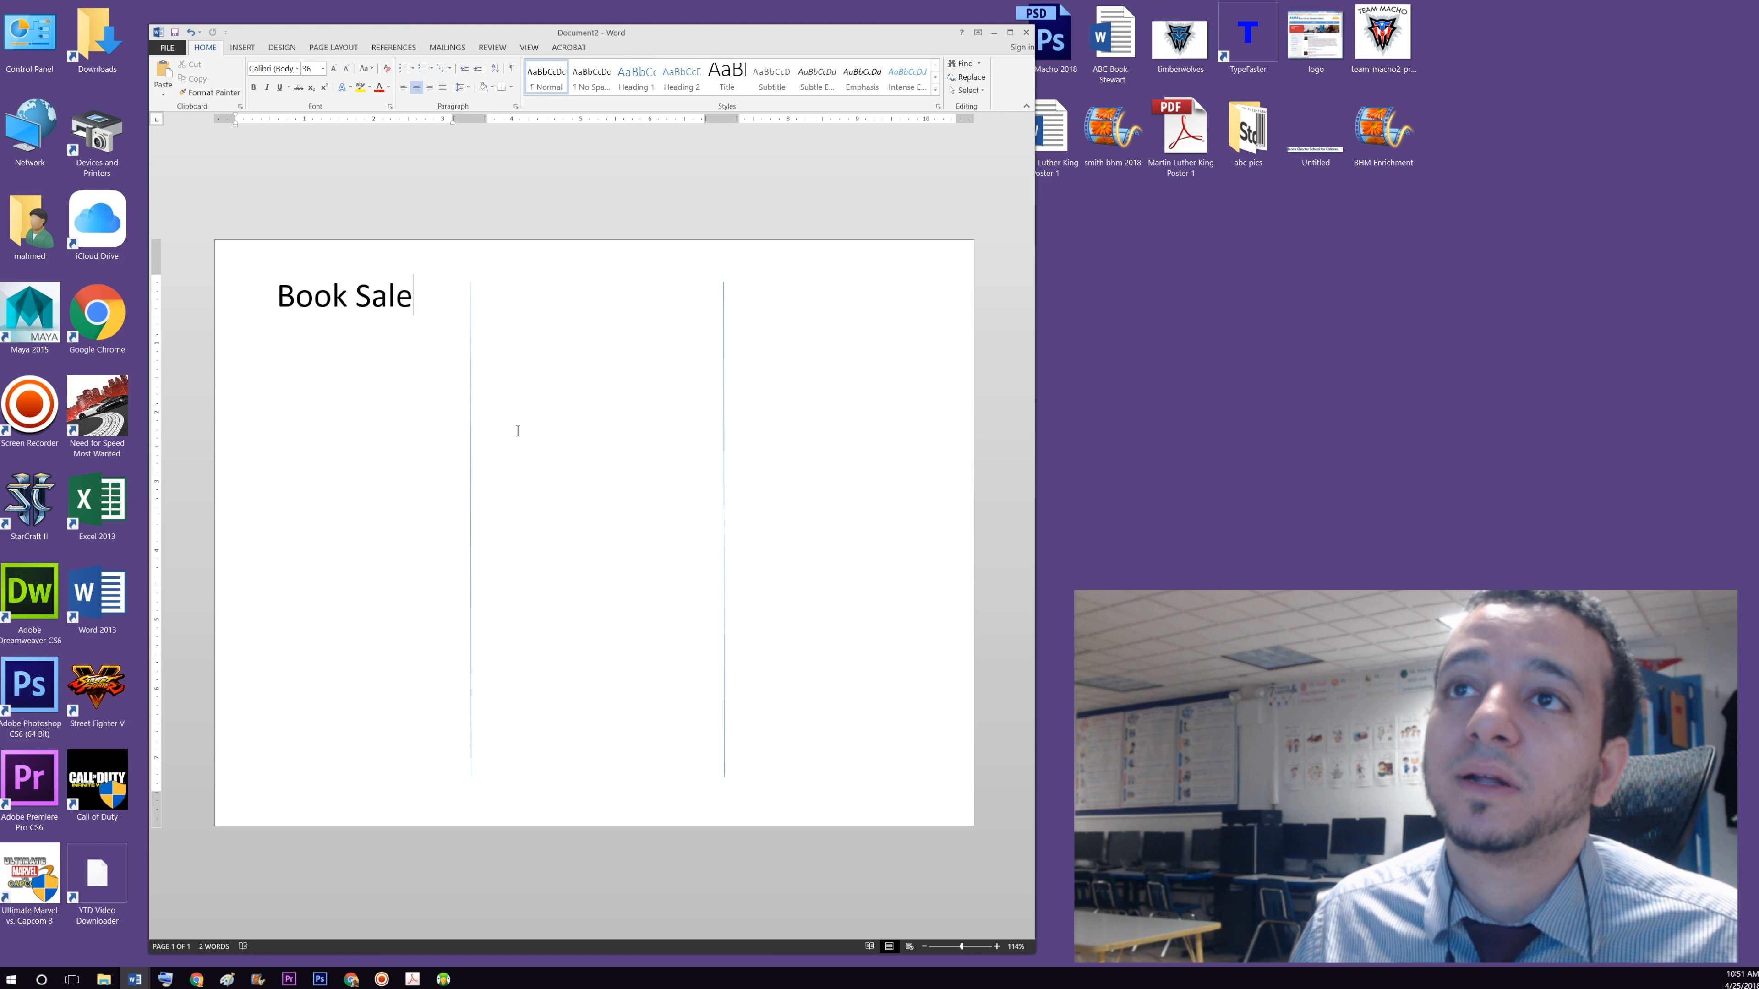
left_click(471, 433)
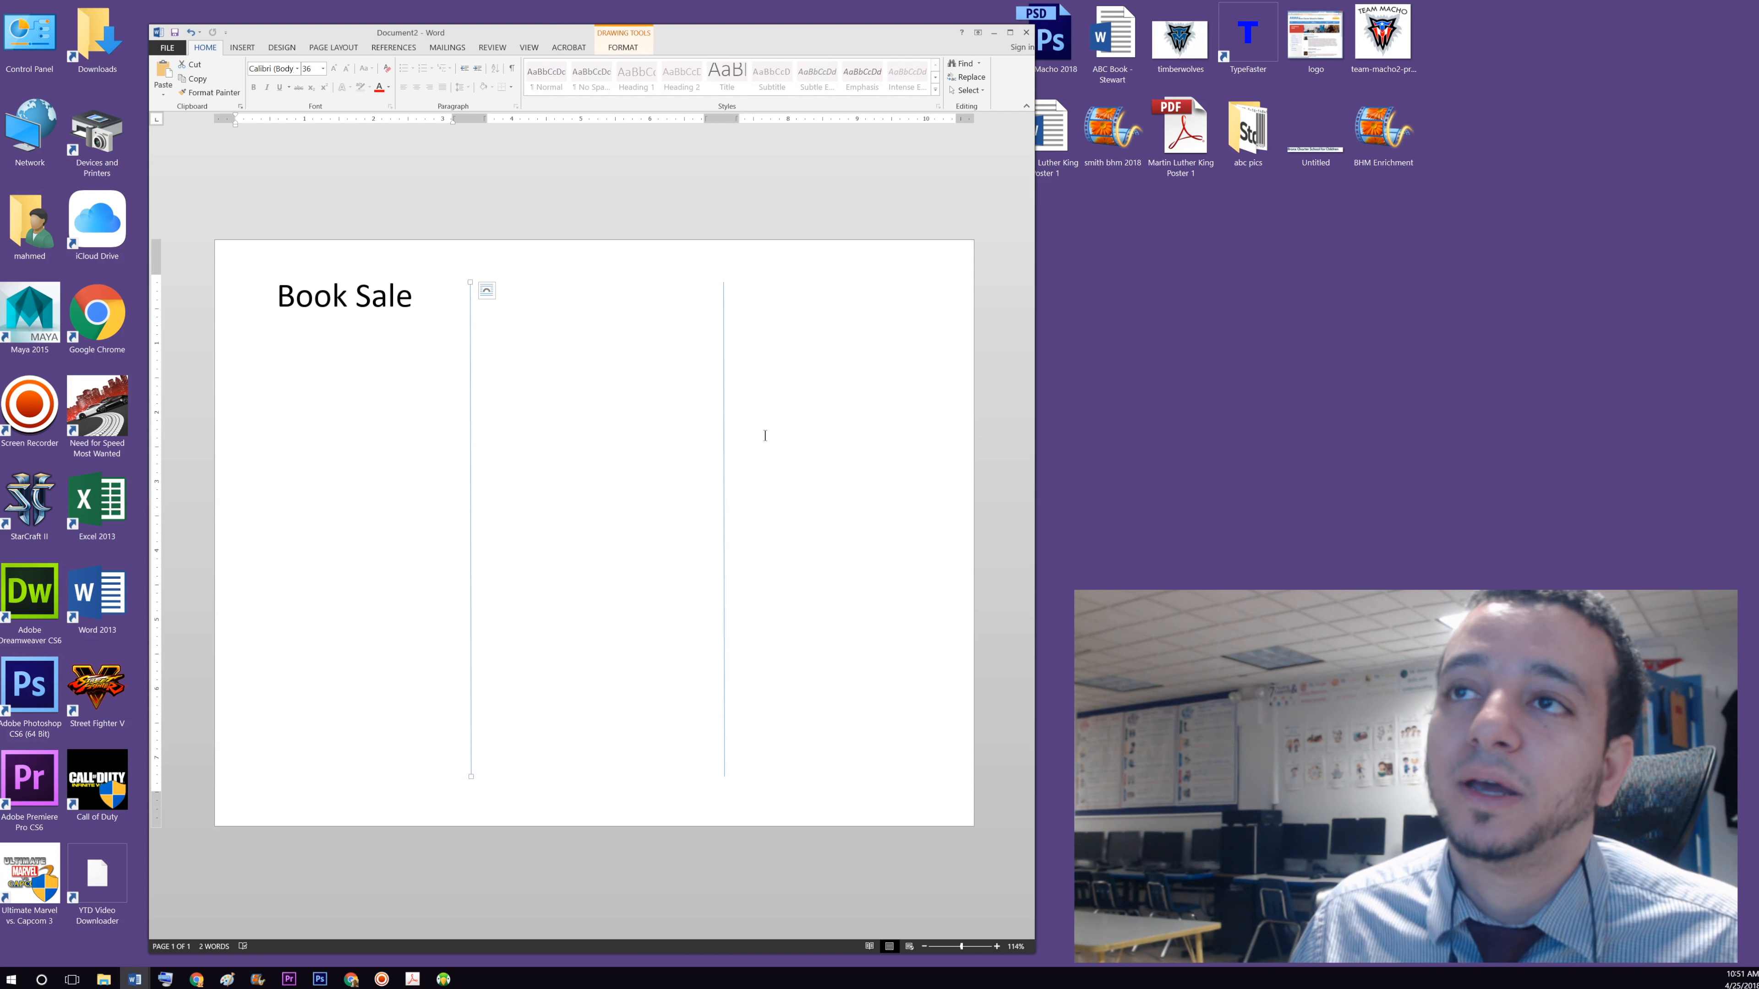
left_click(724, 436)
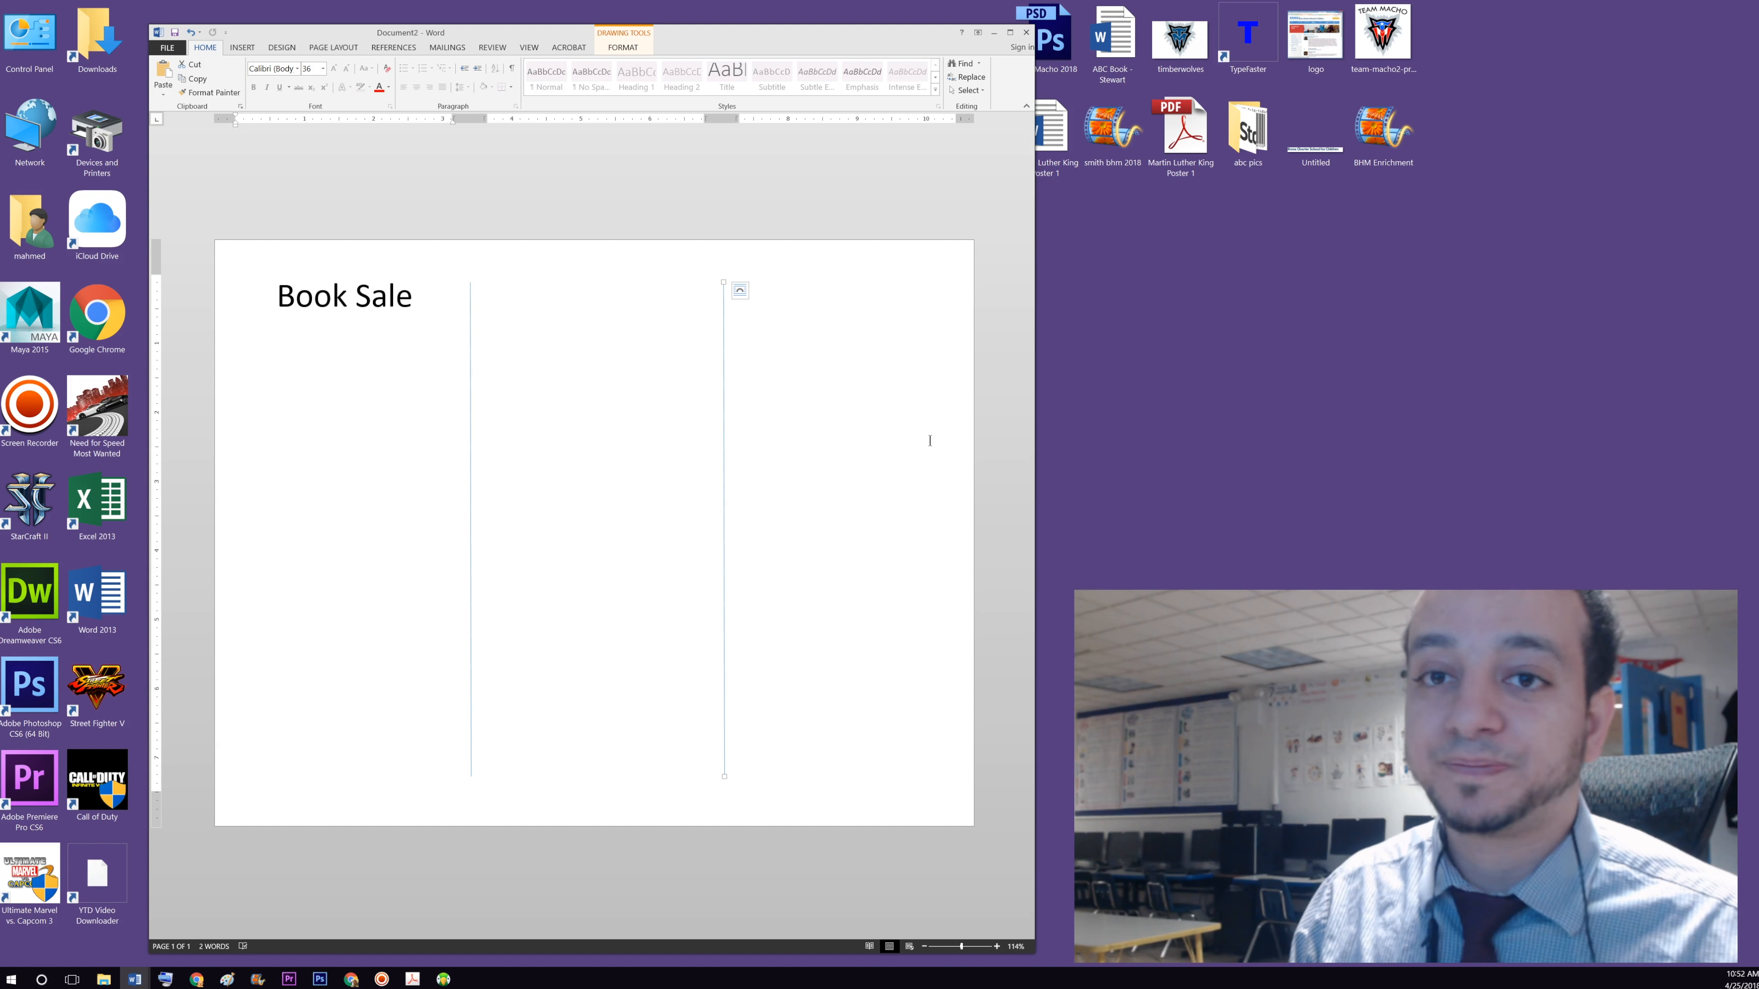
triple_click(518, 379)
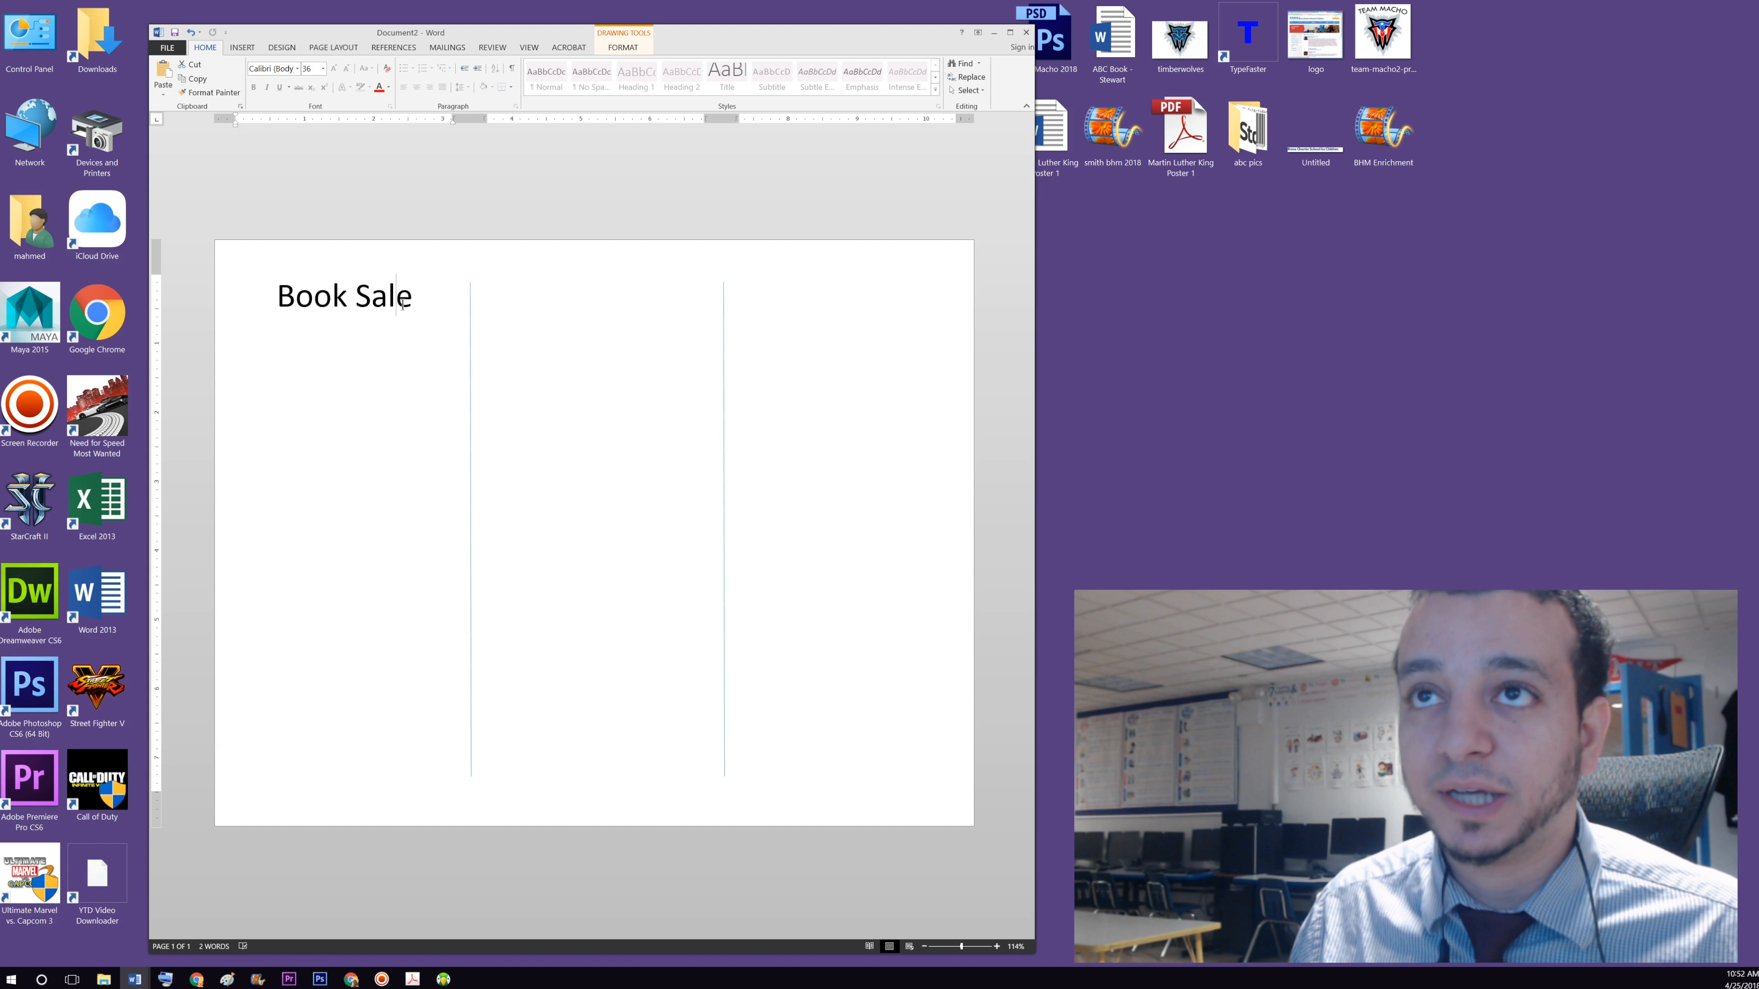
left_click(930, 353)
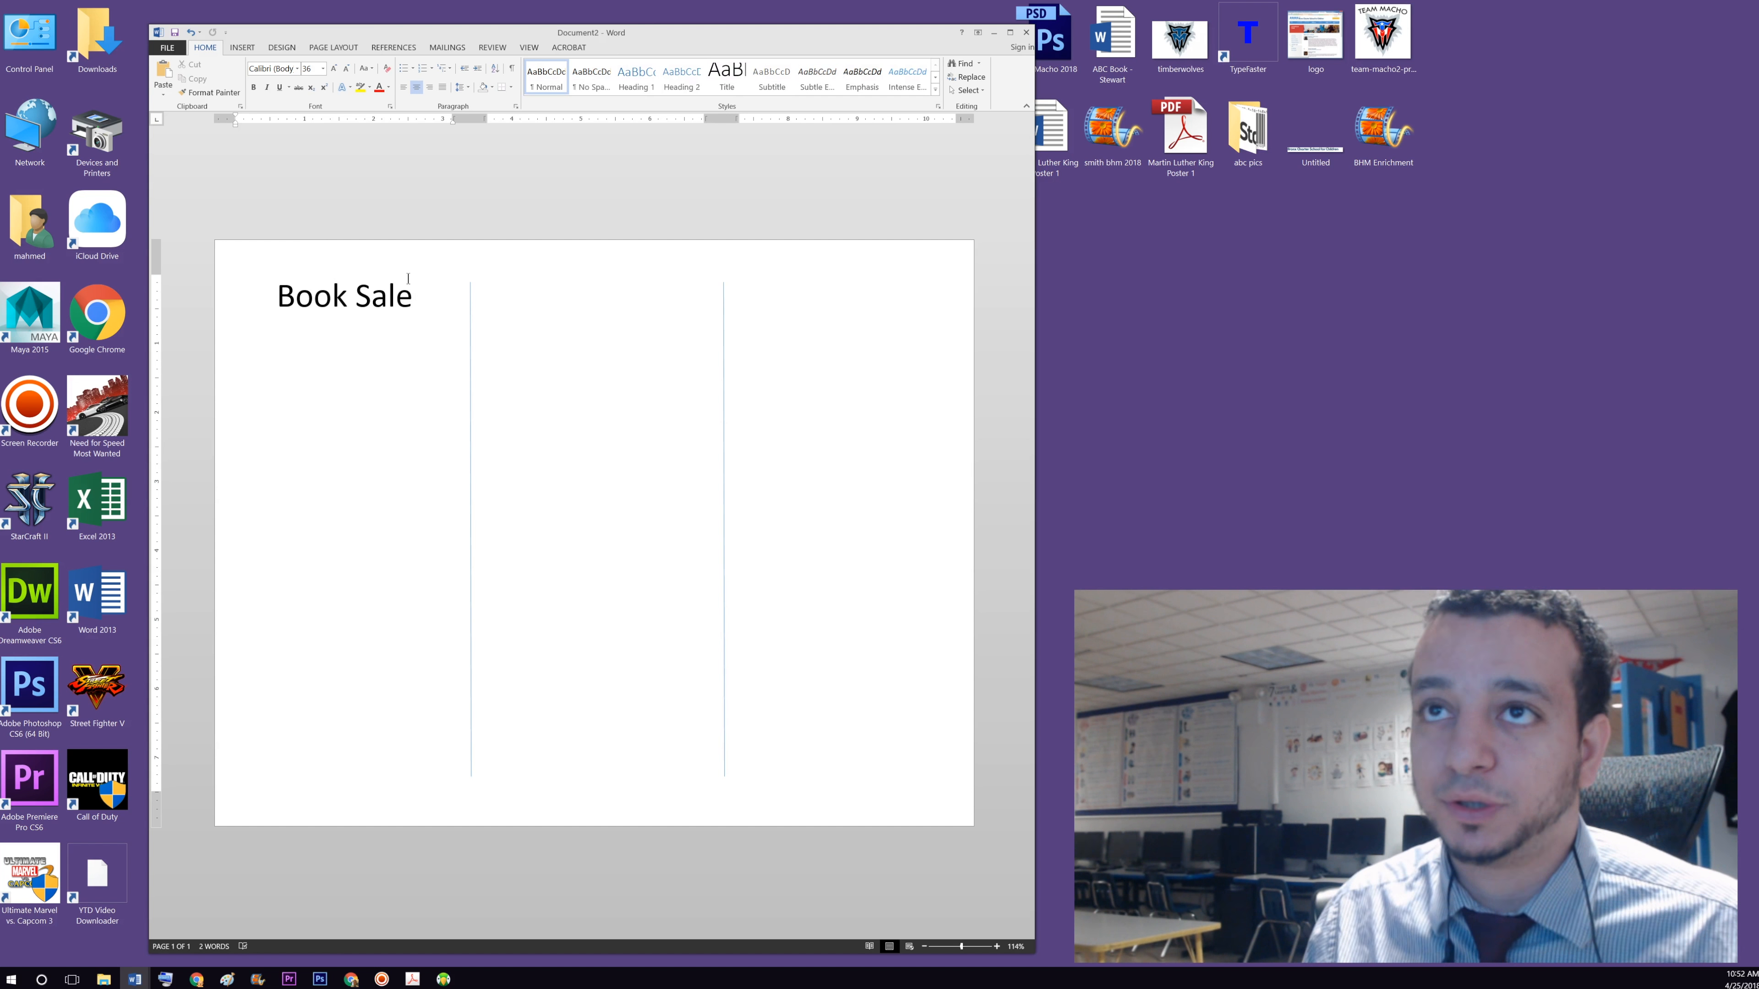
left_click_drag(454, 307, 250, 306)
left_click(361, 316)
left_click_drag(418, 309, 331, 307)
left_click(372, 307)
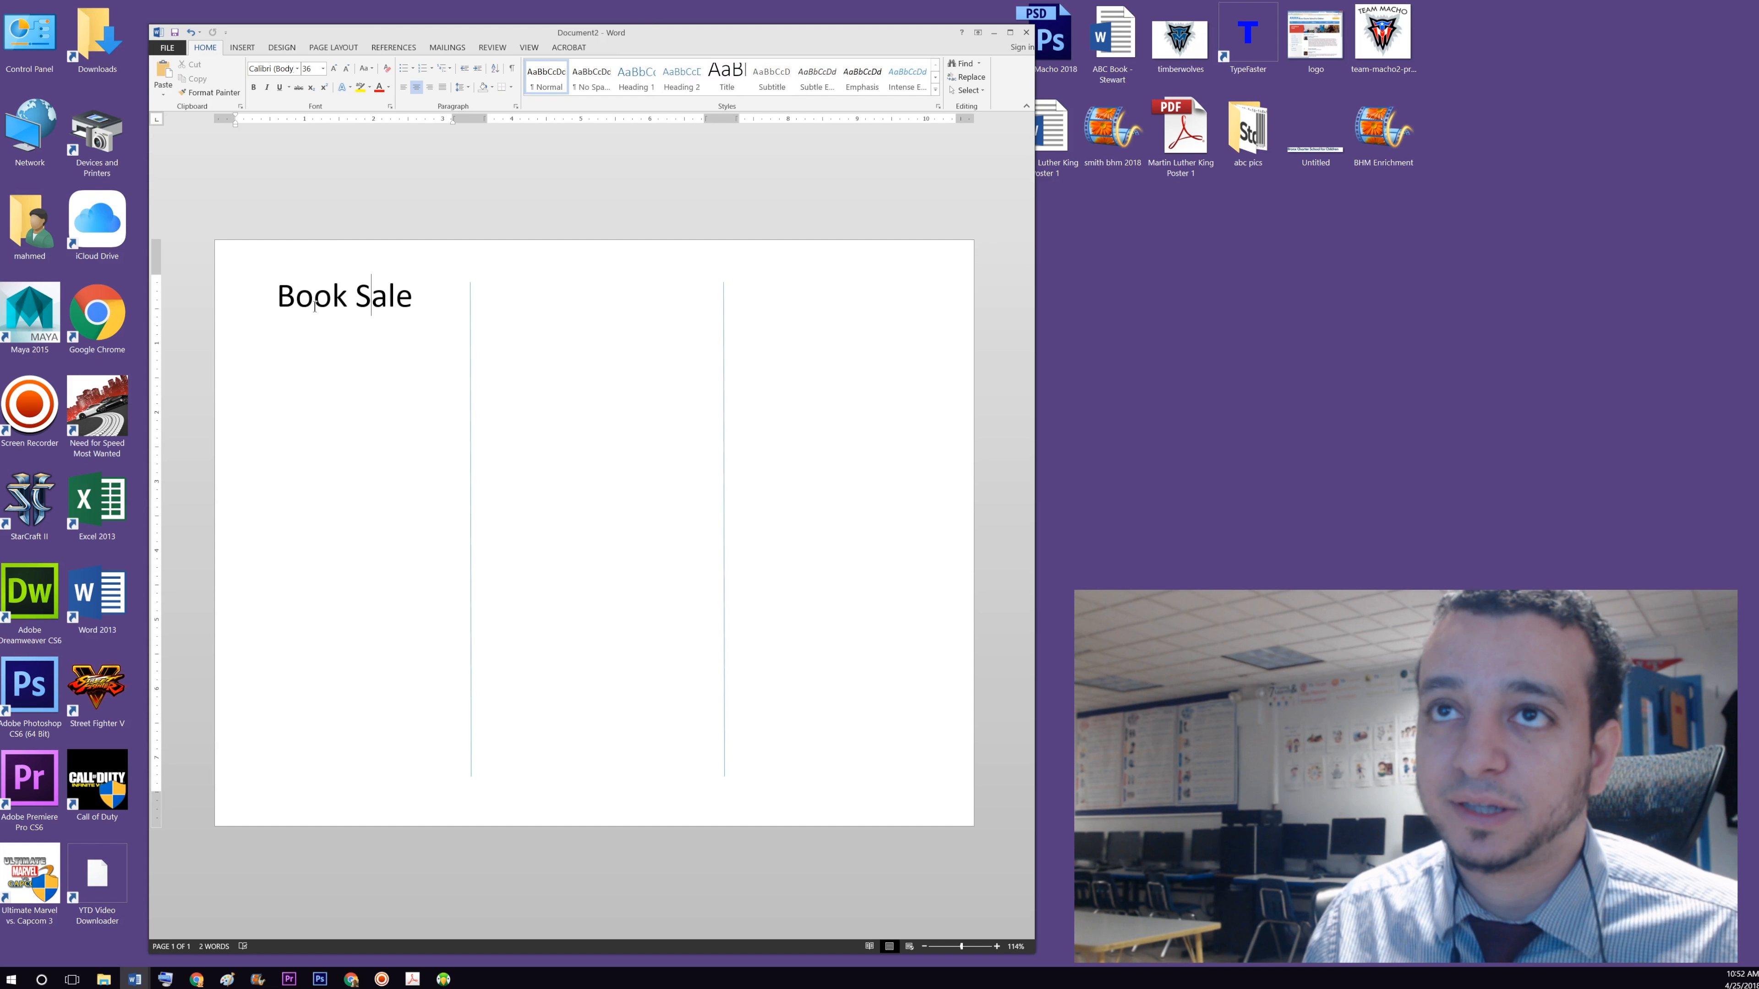
key("Home")
key("ctrl+shift+Right")
key("ctrl+shift+Right")
key("ctrl+shift+Right")
key("shift+Left")
key("shift+Left")
key("shift+Right")
key("shift+Right")
key("shift+Left")
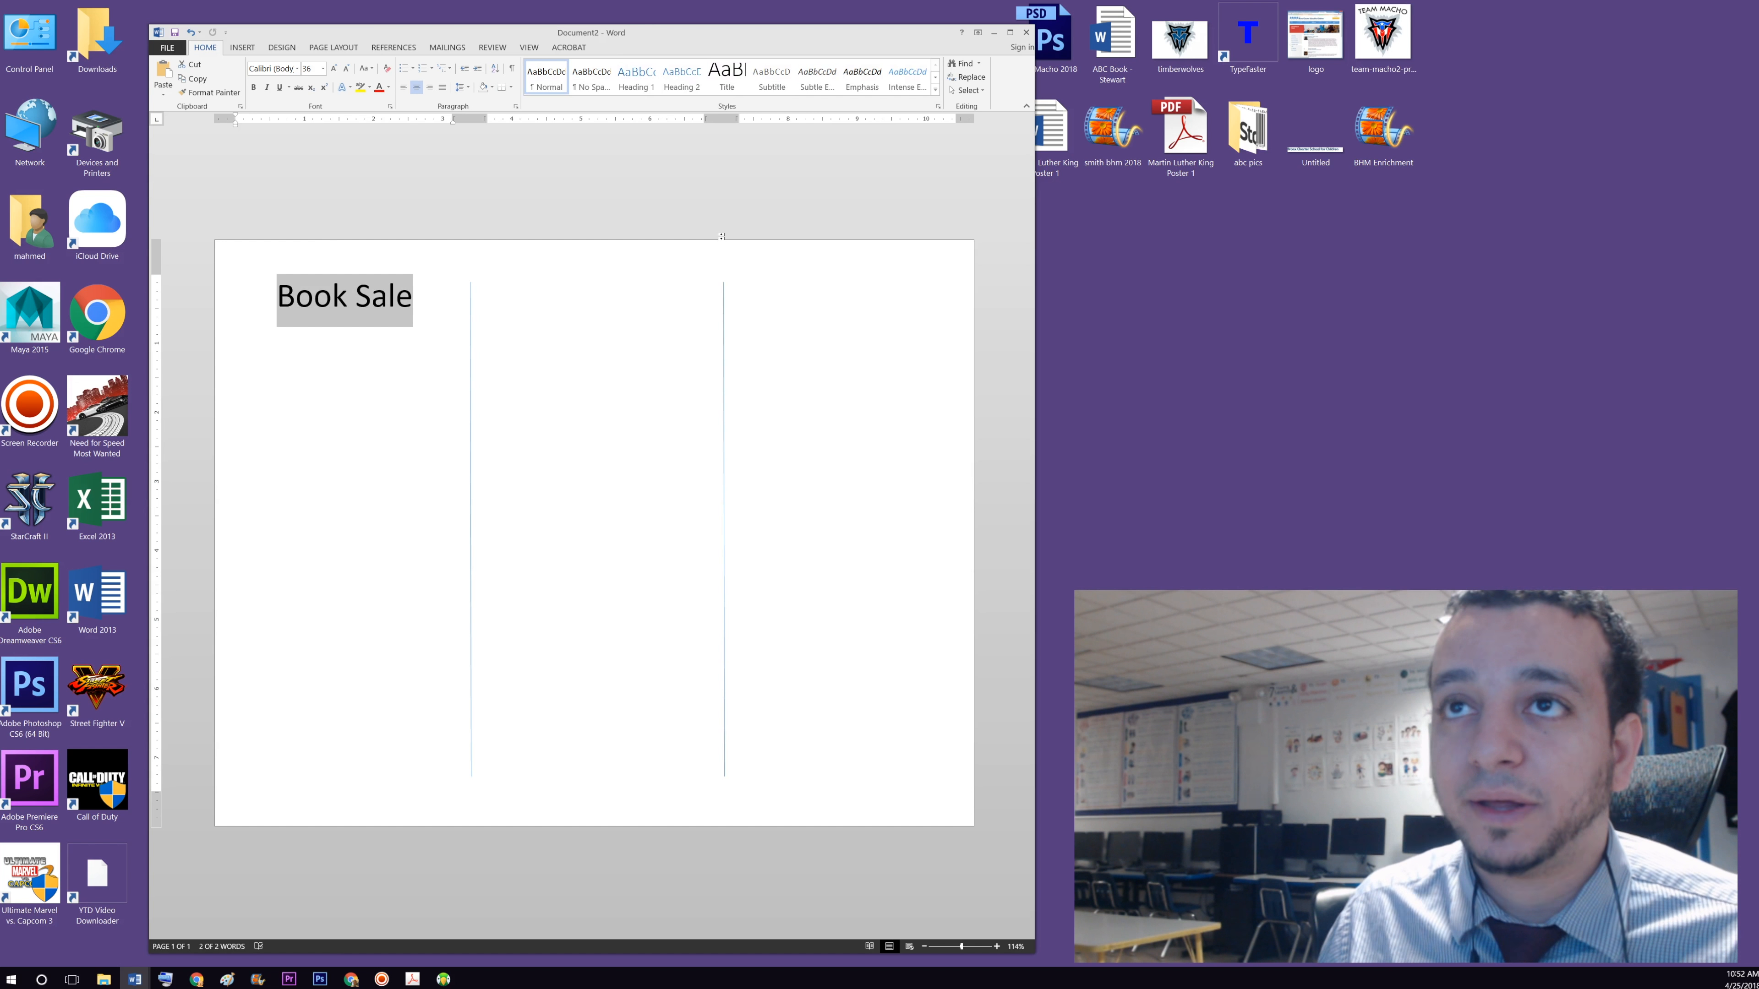
left_click(371, 313)
left_click_drag(279, 298, 821, 300)
left_click(817, 300)
triple_click(437, 305)
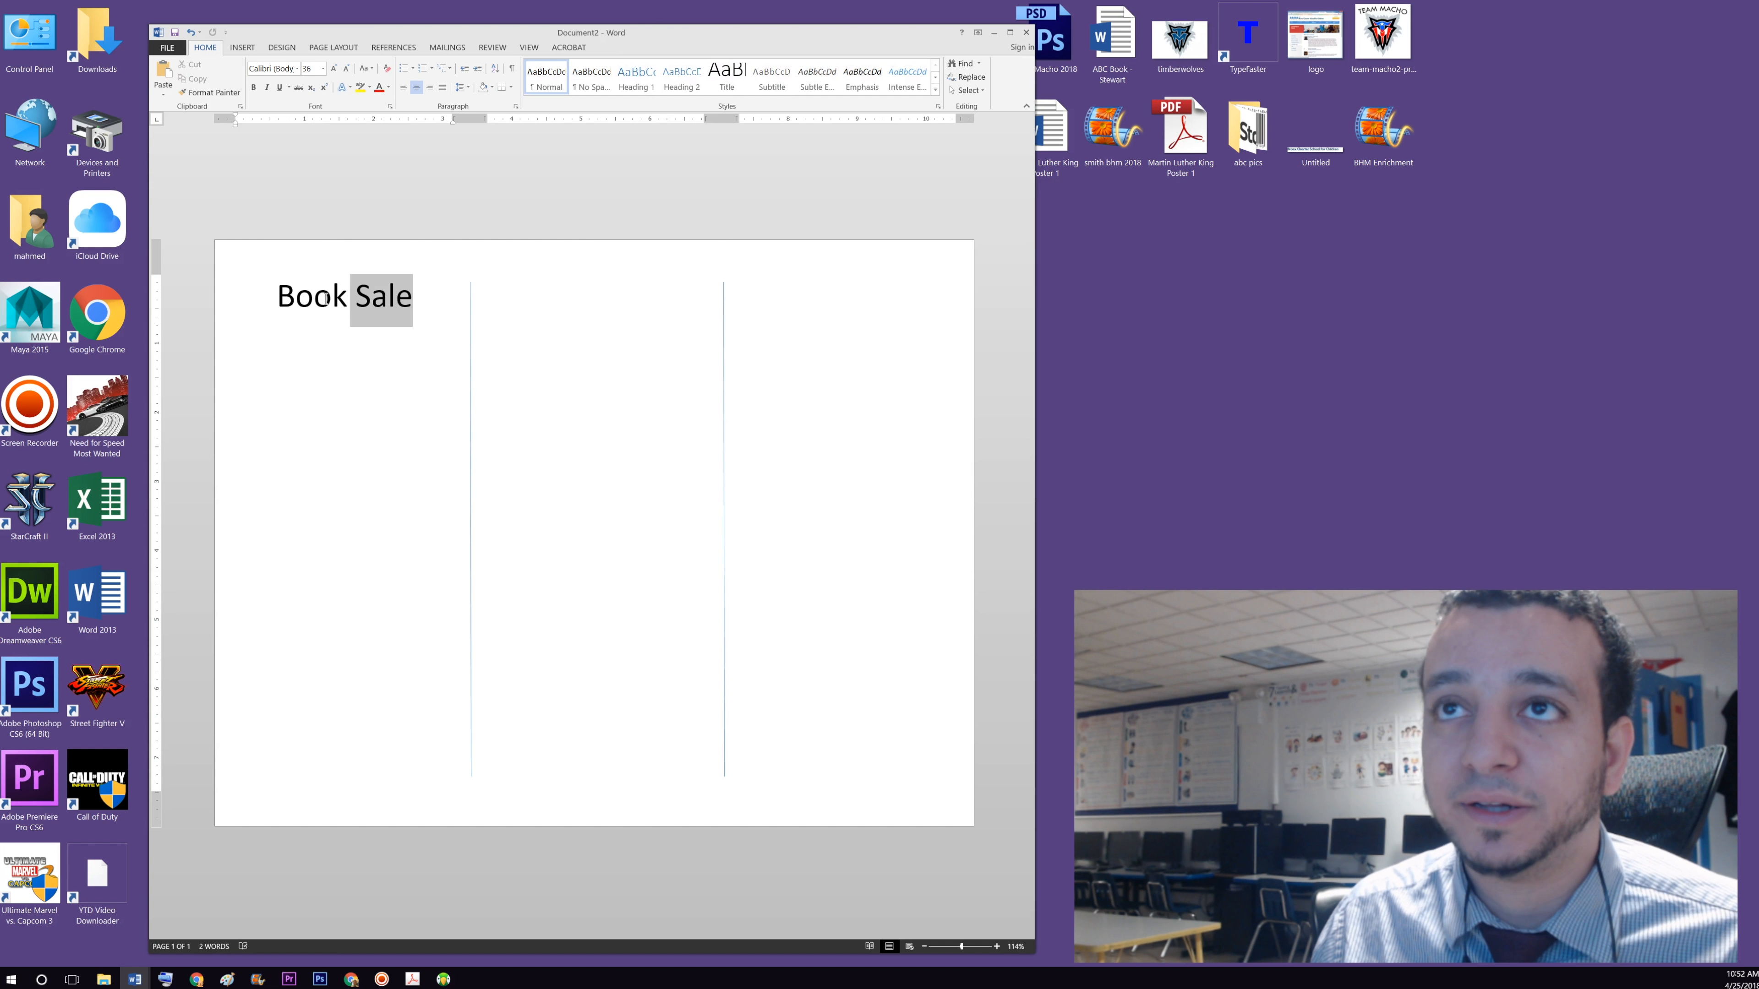
- Delete the "Book Sale" heading text from the first column
left_click(451, 313)
key("shift+Left")
key("shift+Left")
key("shift+Left")
key("shift+Left")
key("shift+Left")
key("shift+Left")
key("shift+Left")
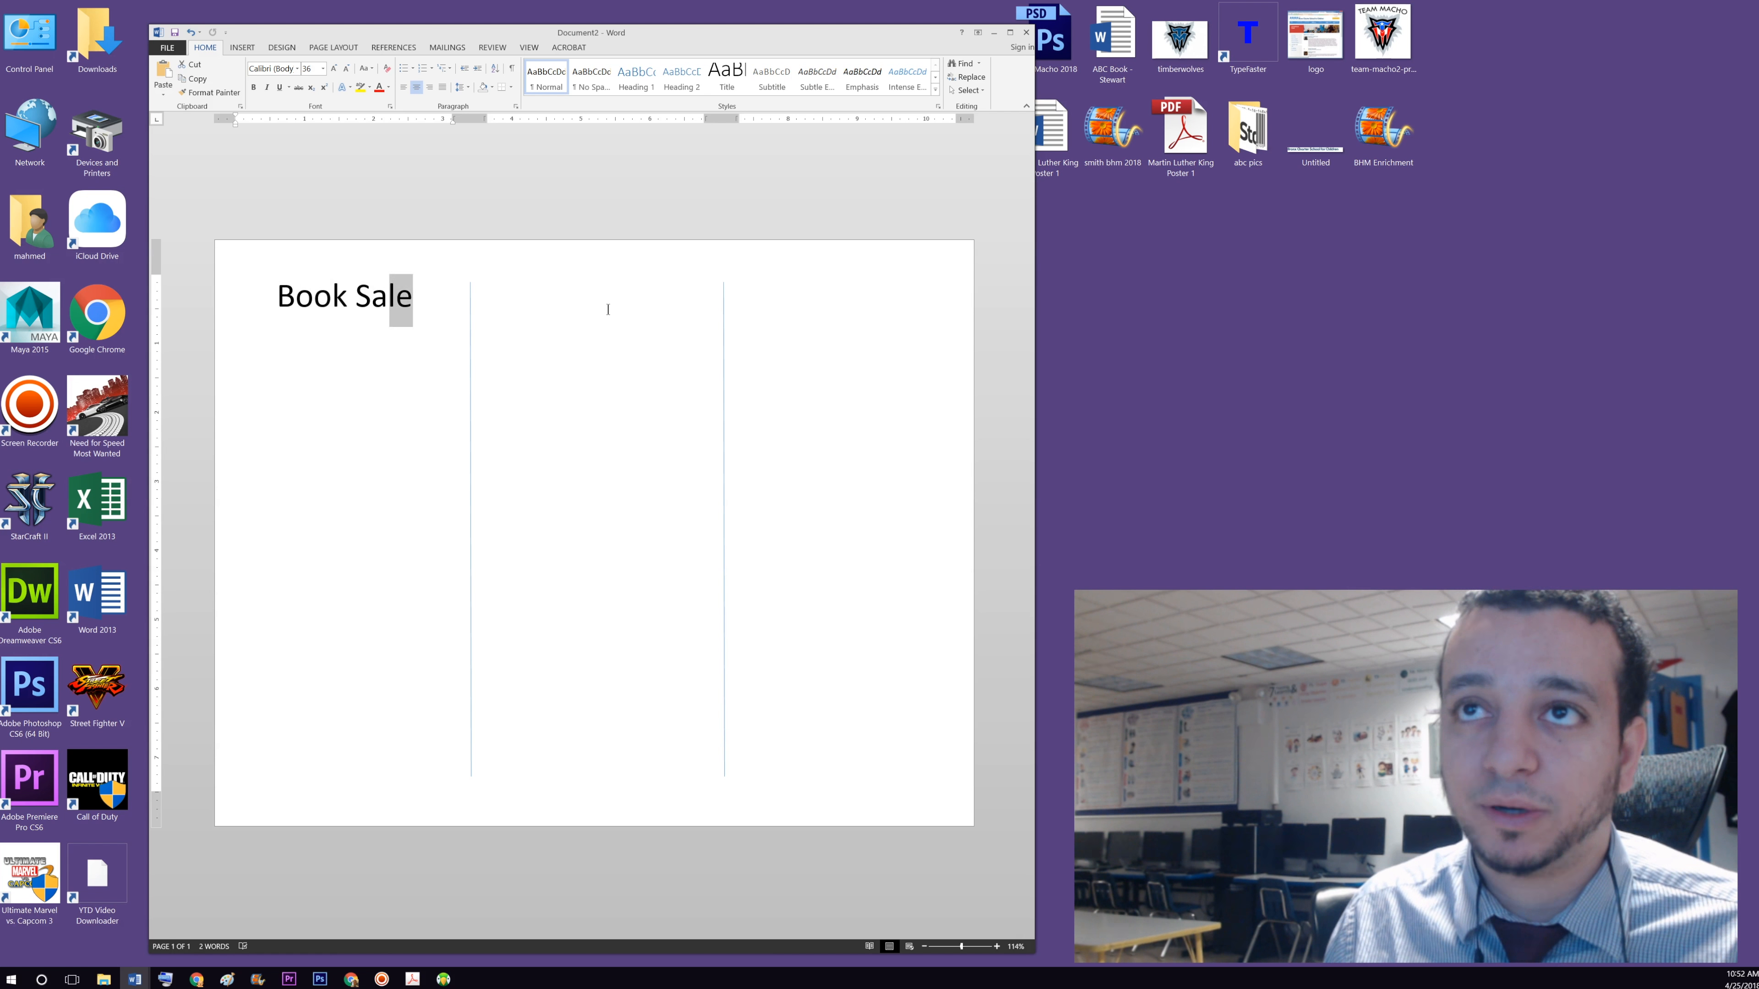
key("BackSpace")
key("BackSpace")
key("BackSpace")
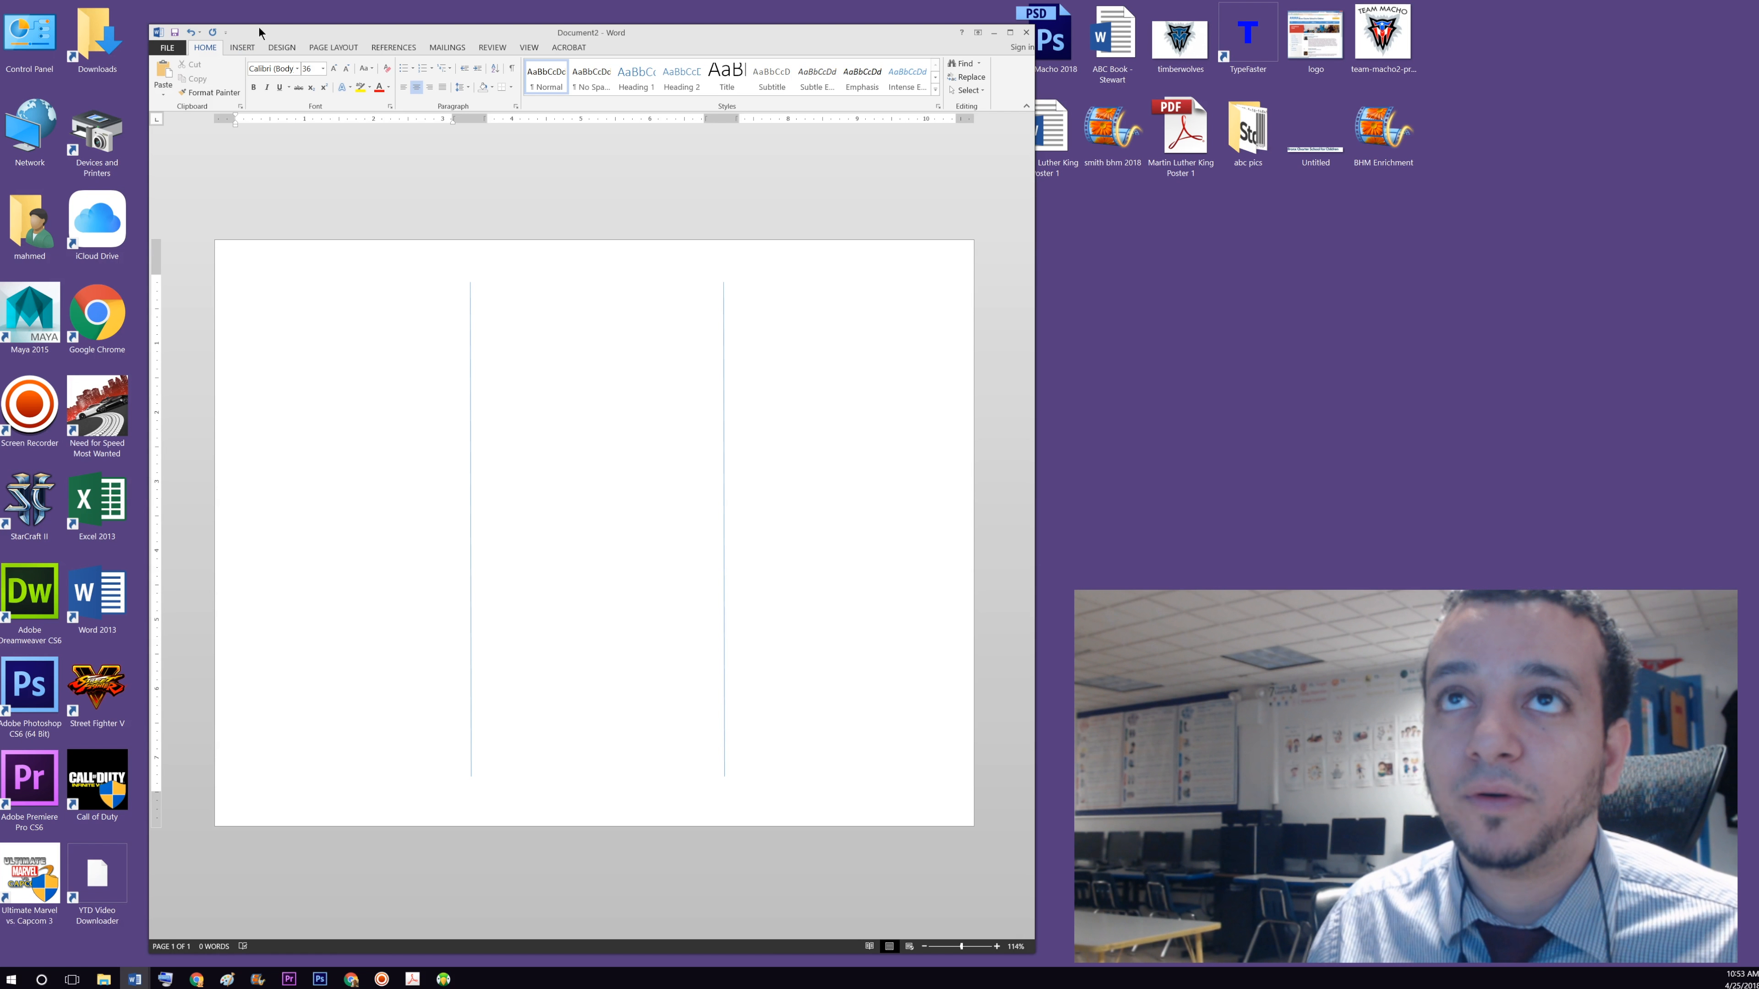
- Draw a text box about 3.01" wide and 0.84" high across the upper part of the first column
left_click(252, 50)
left_click(318, 73)
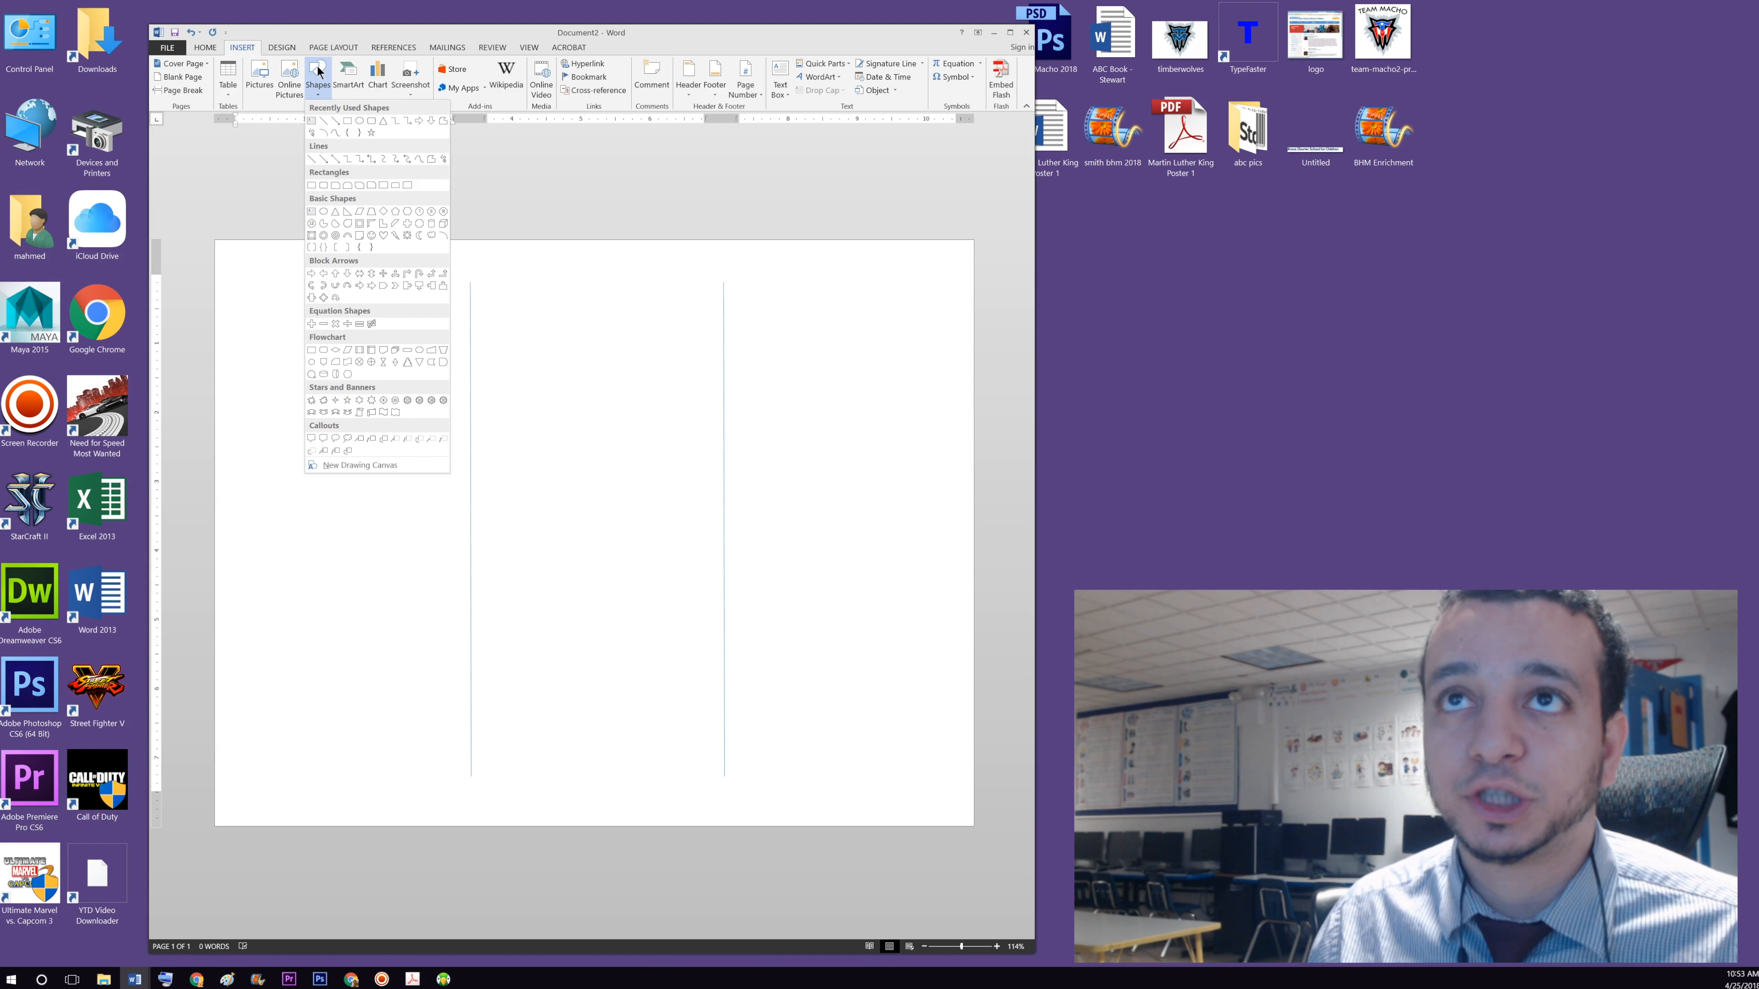
left_click(312, 120)
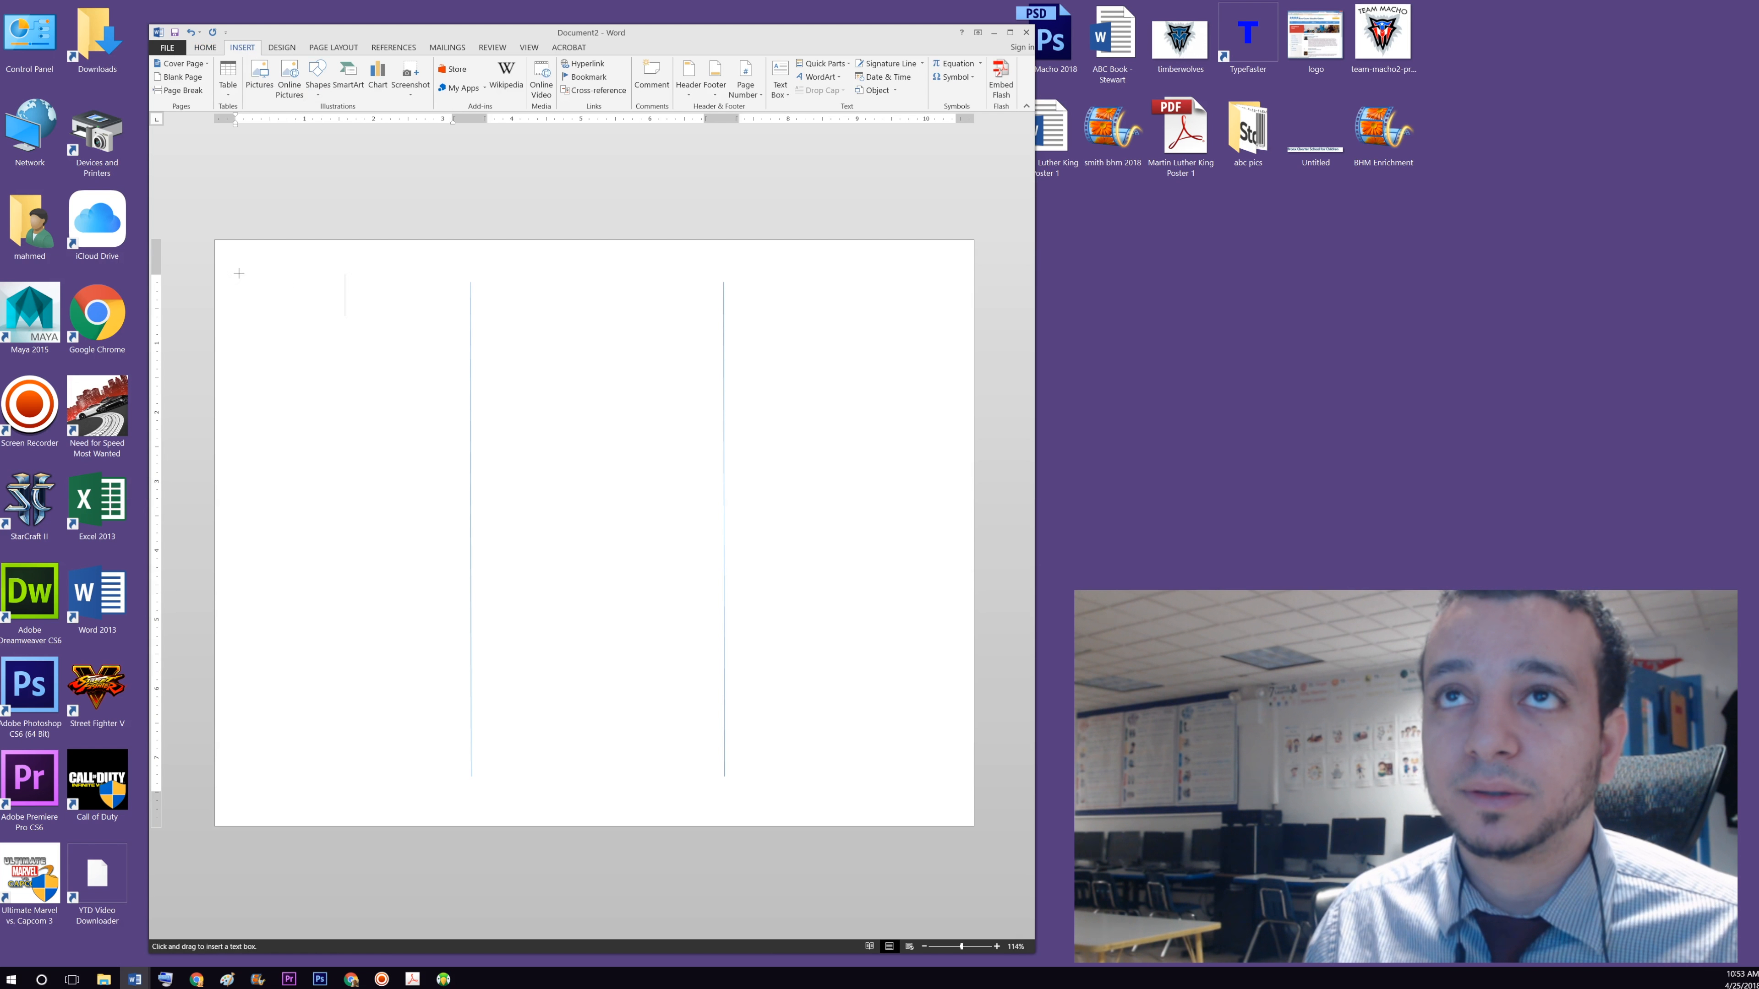
left_click(322, 78)
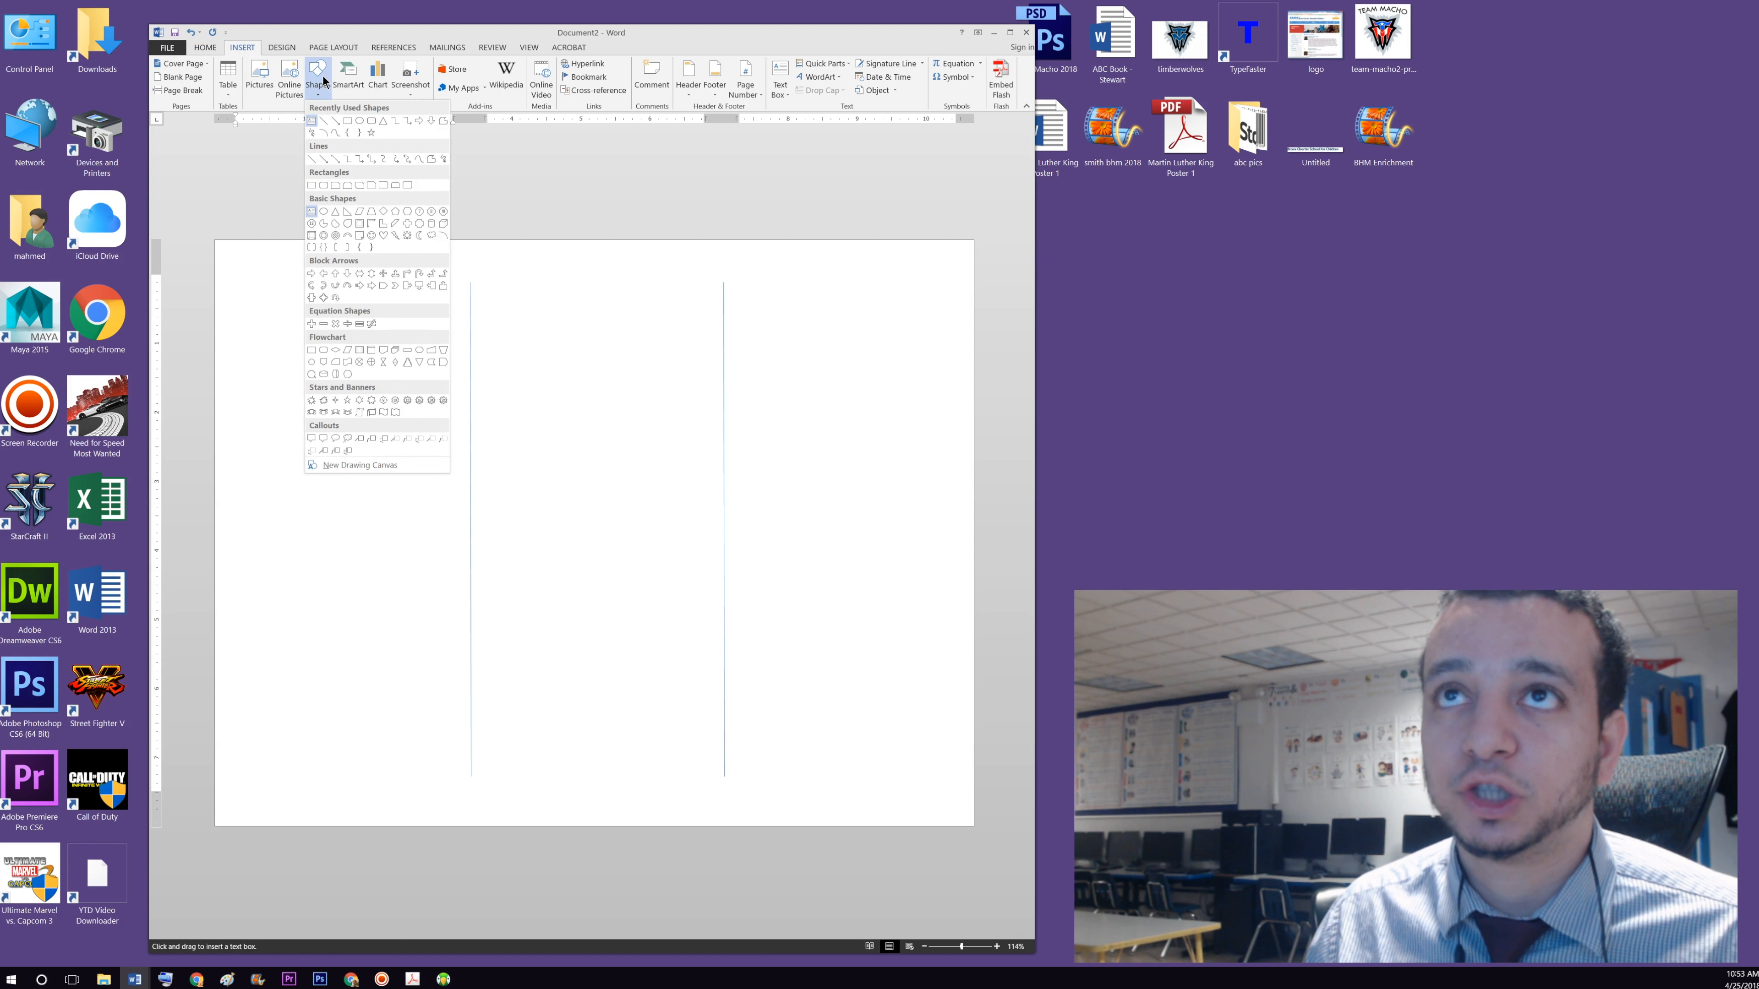
left_click(313, 121)
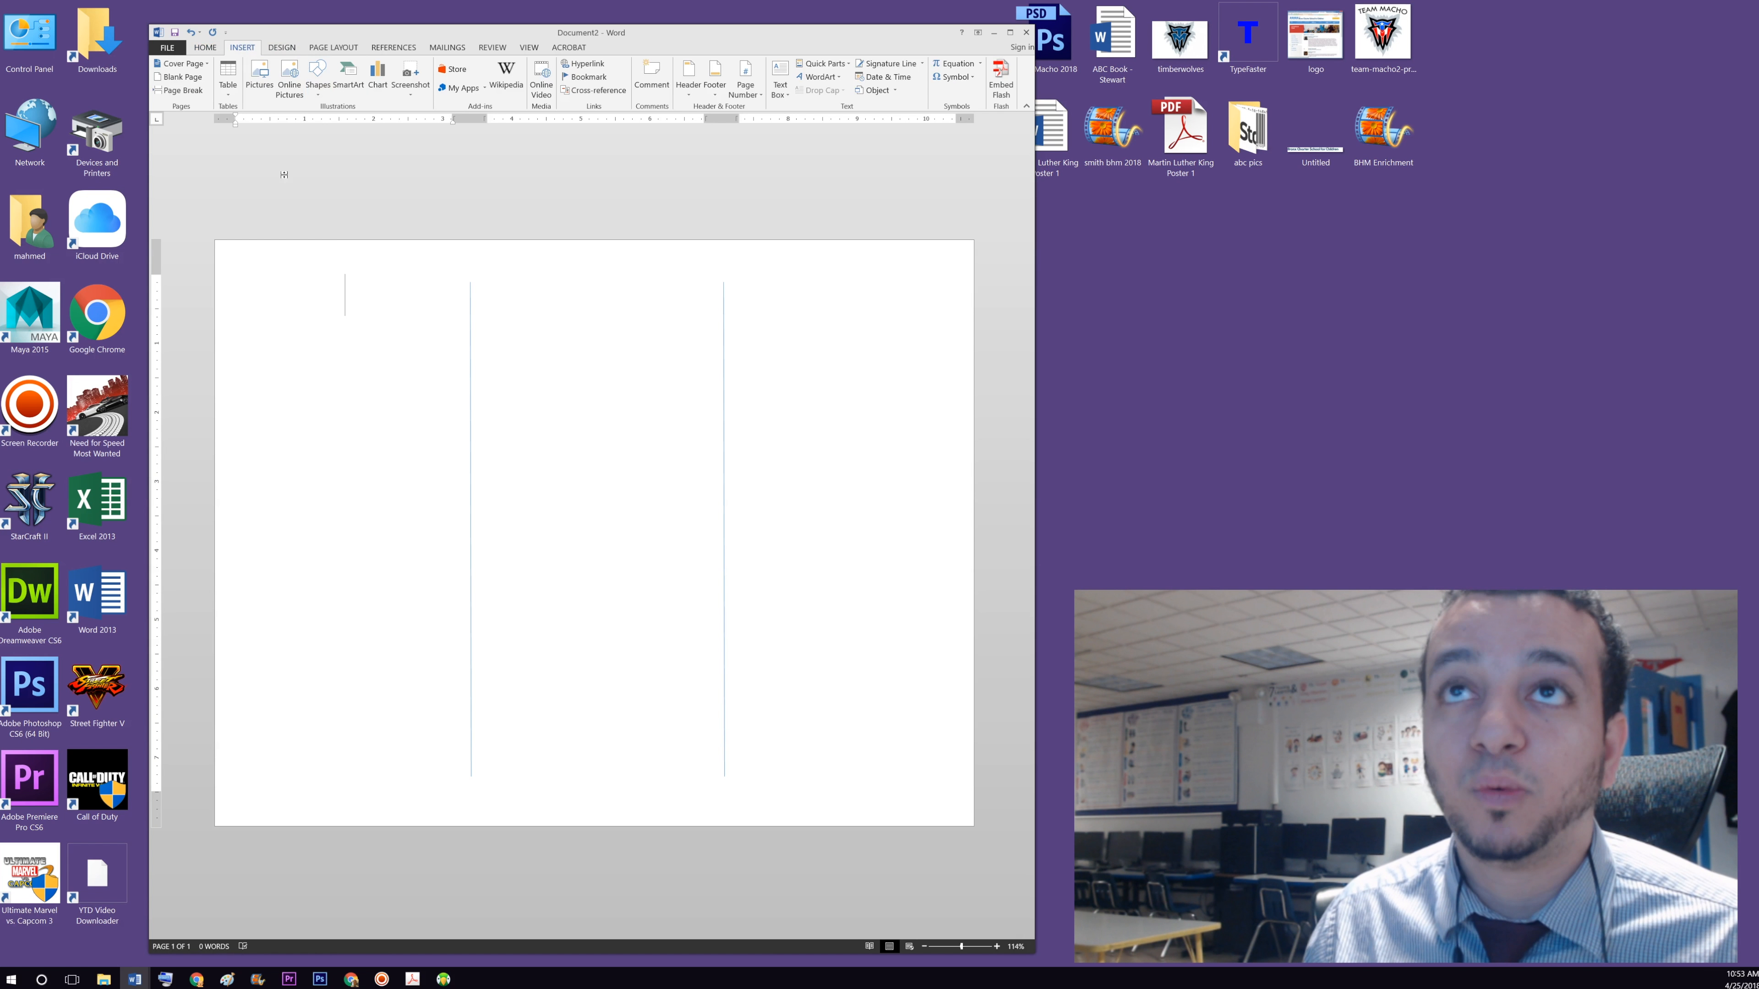
left_click(318, 78)
left_click(308, 123)
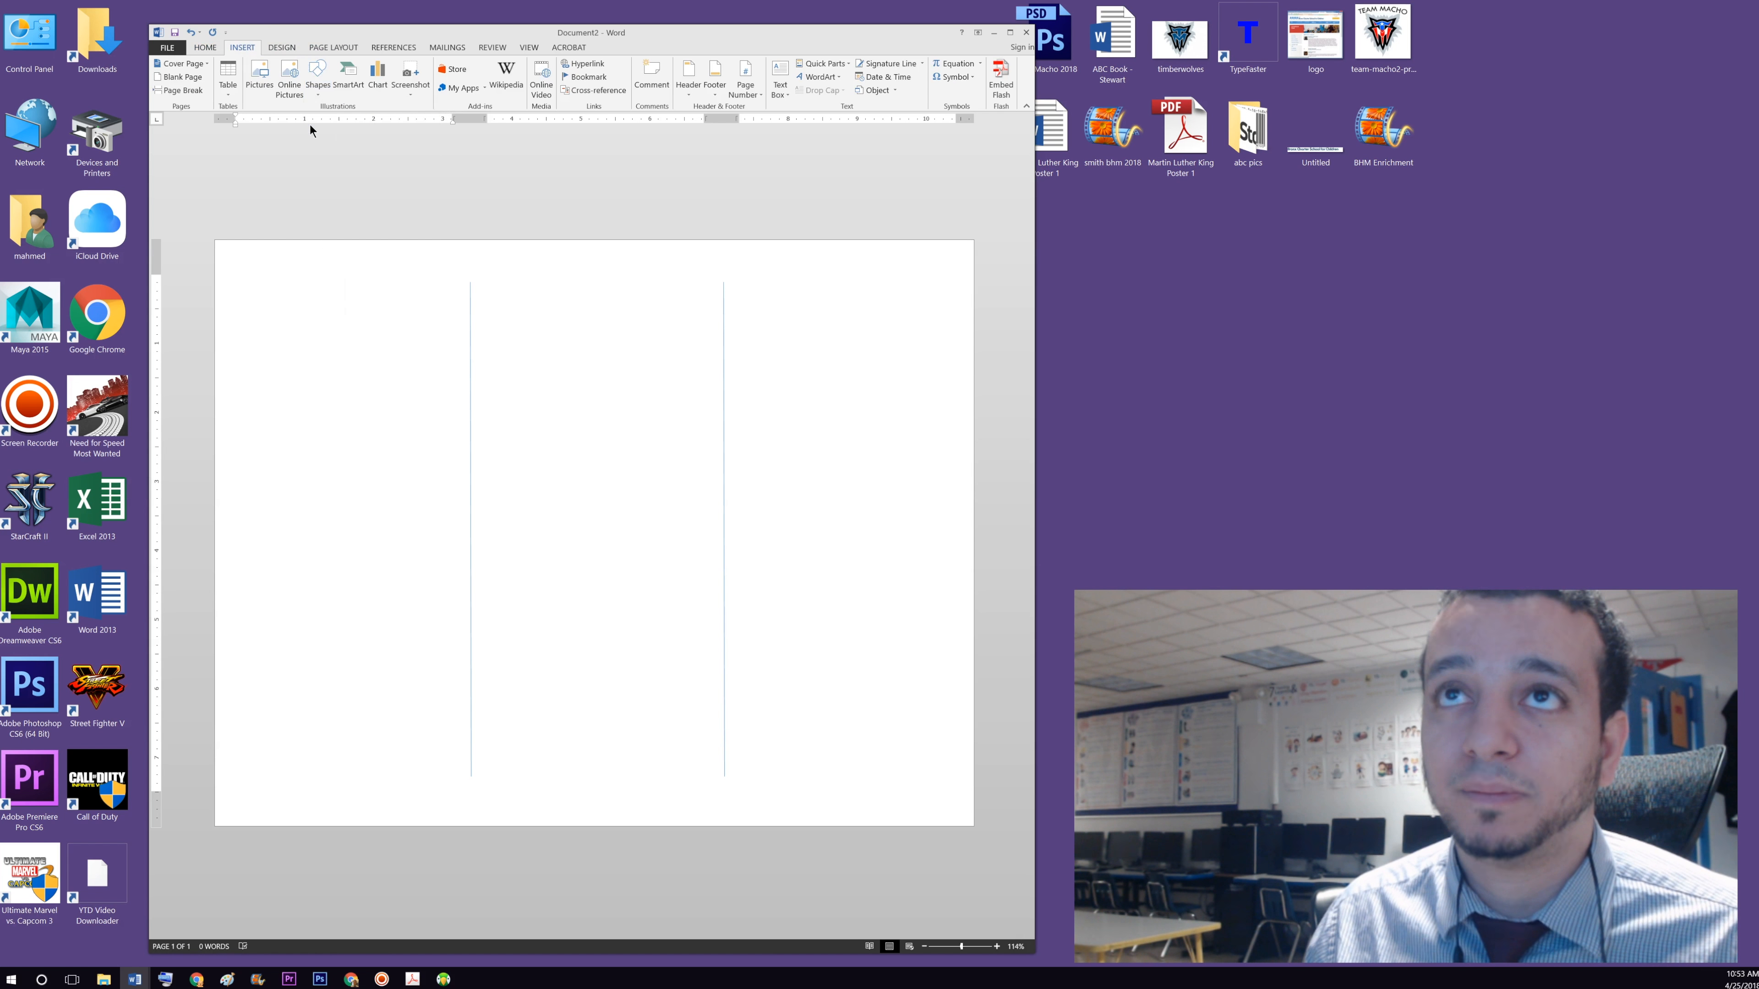
mouse_move(240, 271)
left_mouse_down()
mouse_move(365, 329)
mouse_move(446, 330)
left_mouse_up()
- Center the paragraph in the empty text box and set its font size to 28
key("ctrl+e")
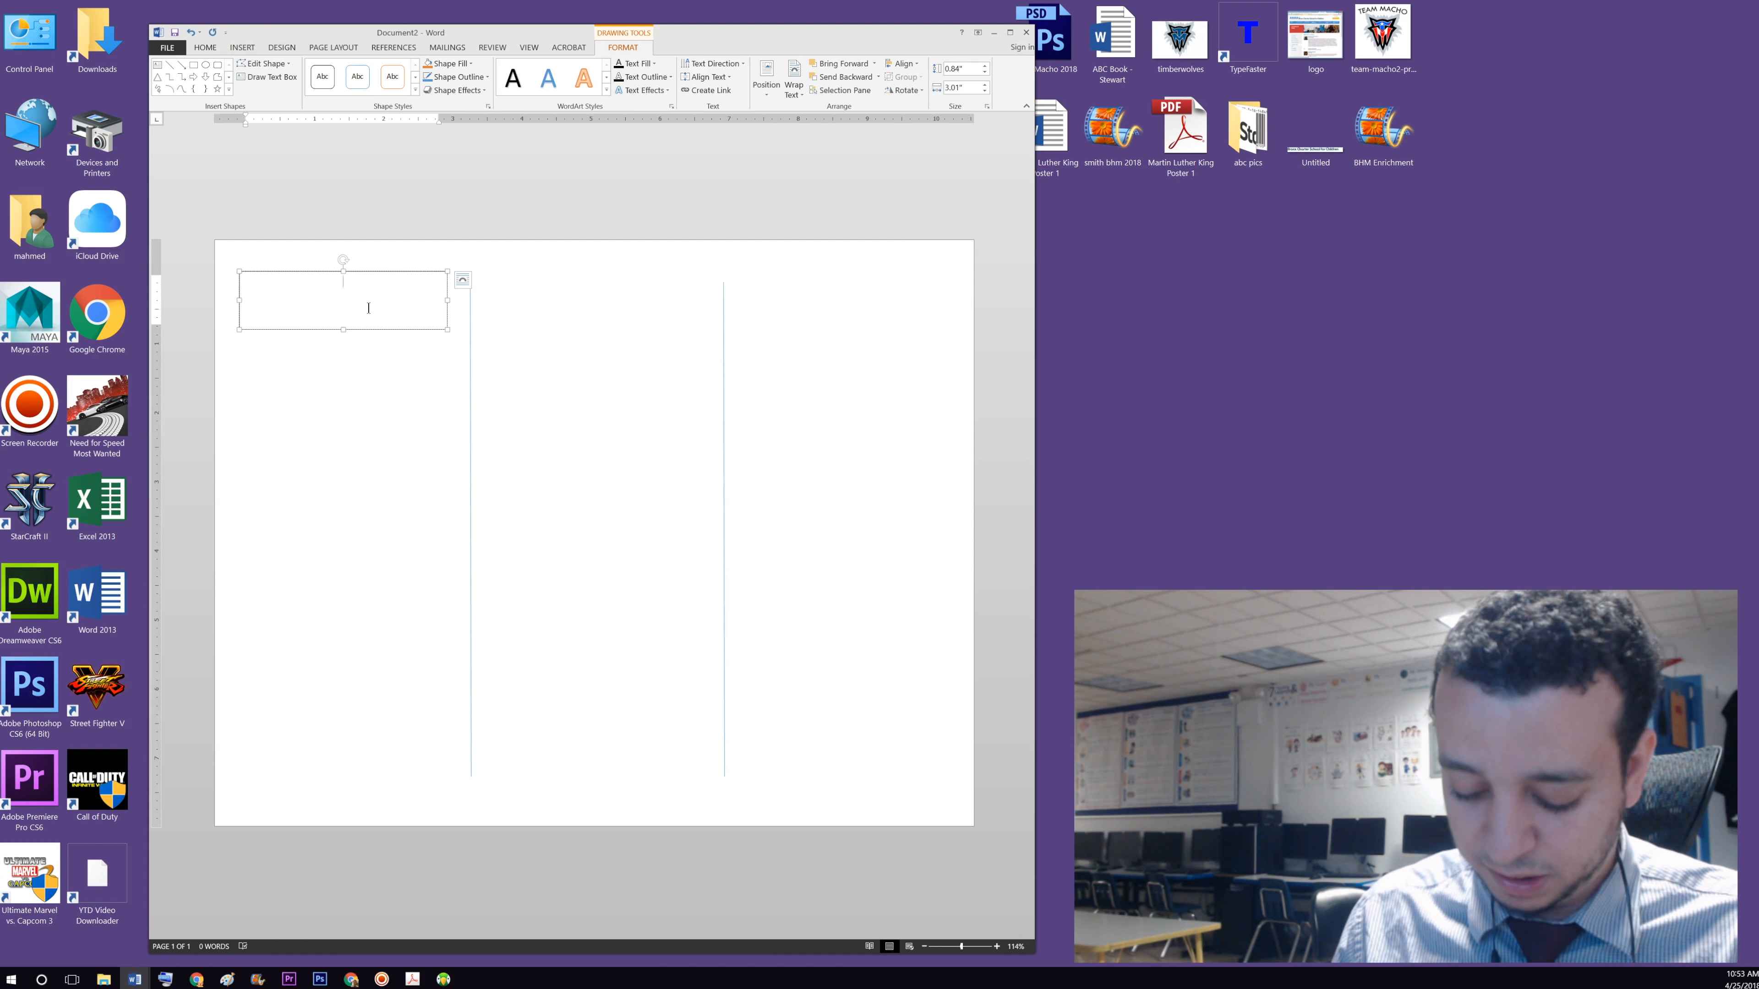
key("ctrl+shift+period")
key("ctrl+shift+period")
key("ctrl+shift+period")
key("ctrl+shift+period")
key("ctrl+shift+period")
key("ctrl+shift+period")
key("ctrl+shift+period")
key("ctrl+shift+period")
key("ctrl+shift+period")
key("ctrl+shift+period")
key("ctrl+shift+period")
key("ctrl+shift+period")
key("ctrl+shift+period")
key("ctrl+shift+period")
key("ctrl+shift+period")
key("ctrl+shift+period")
key("ctrl+shift+period")
key("ctrl+shift+comma")
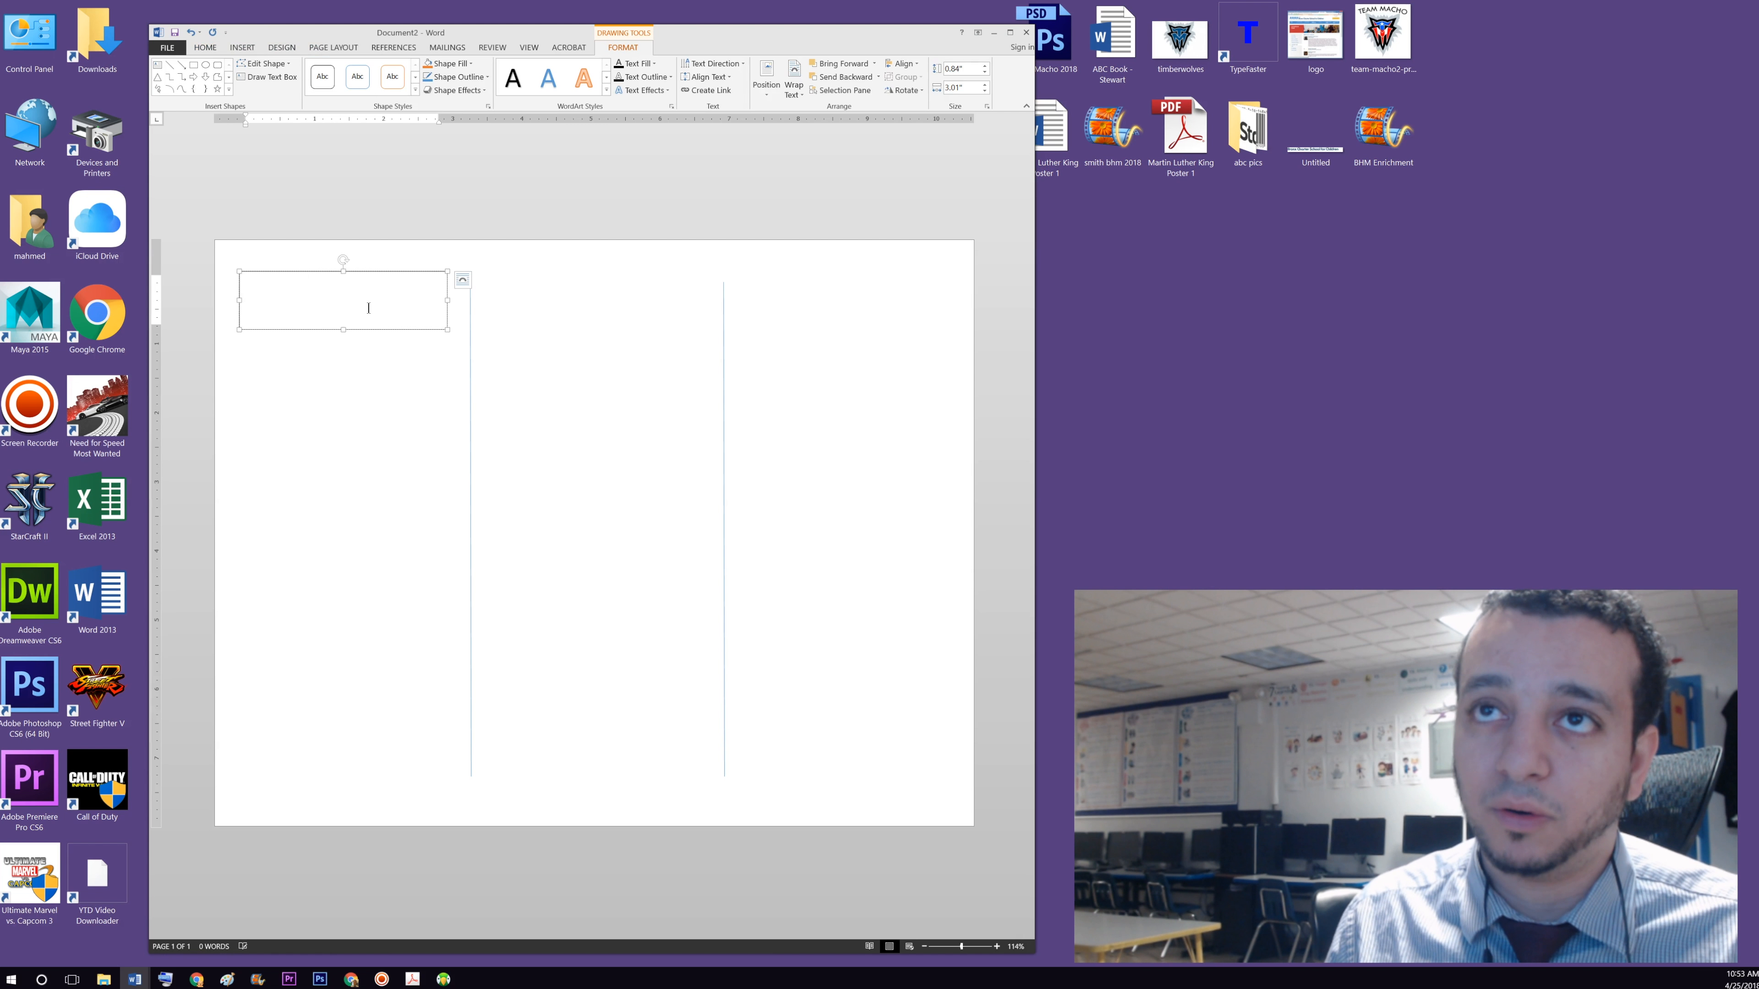
left_click(205, 47)
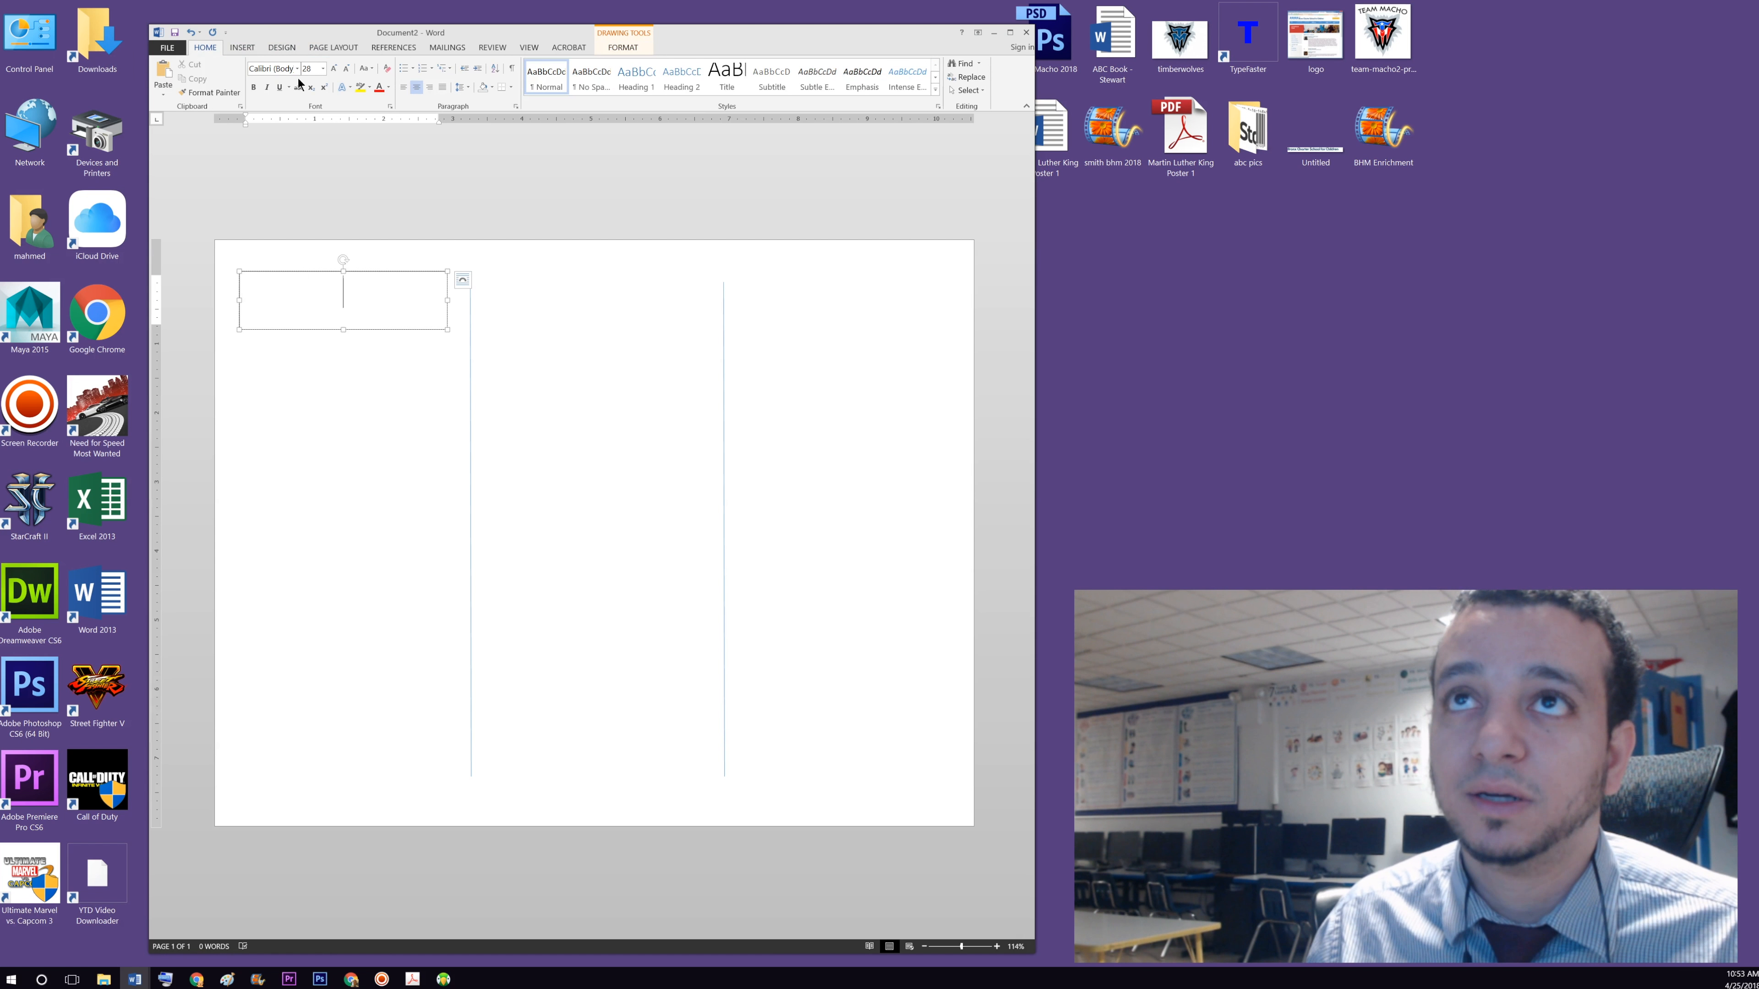
left_click(414, 90)
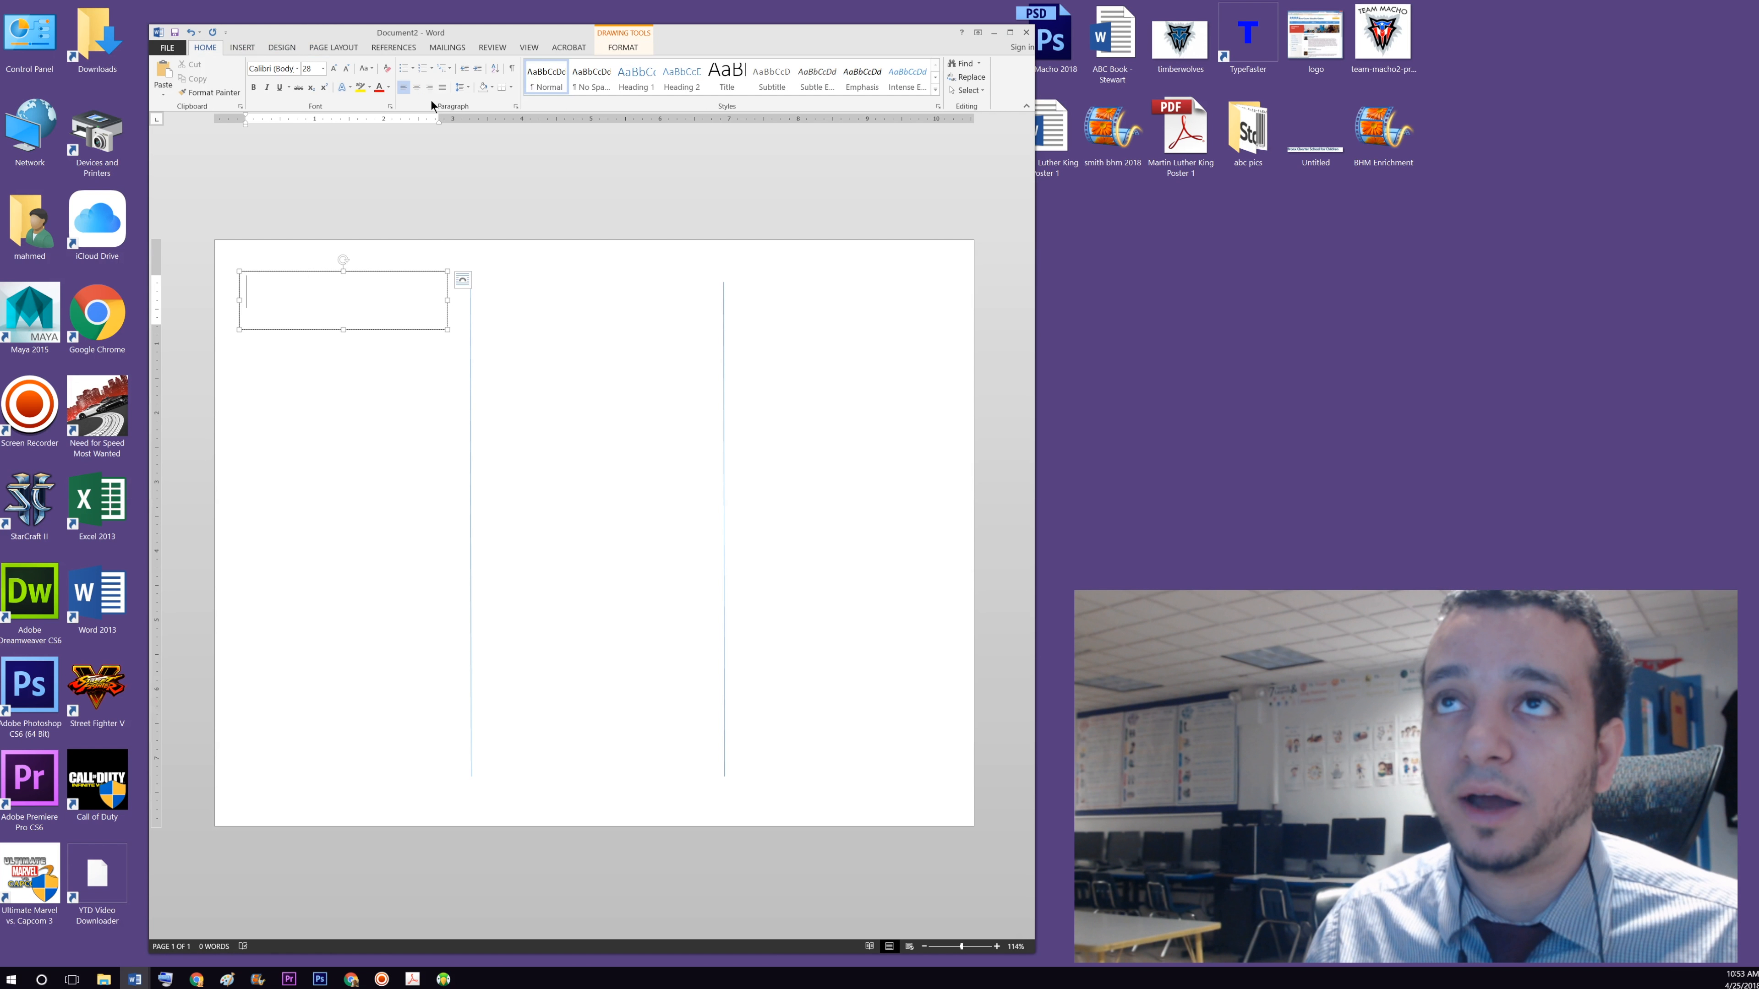
left_click(415, 91)
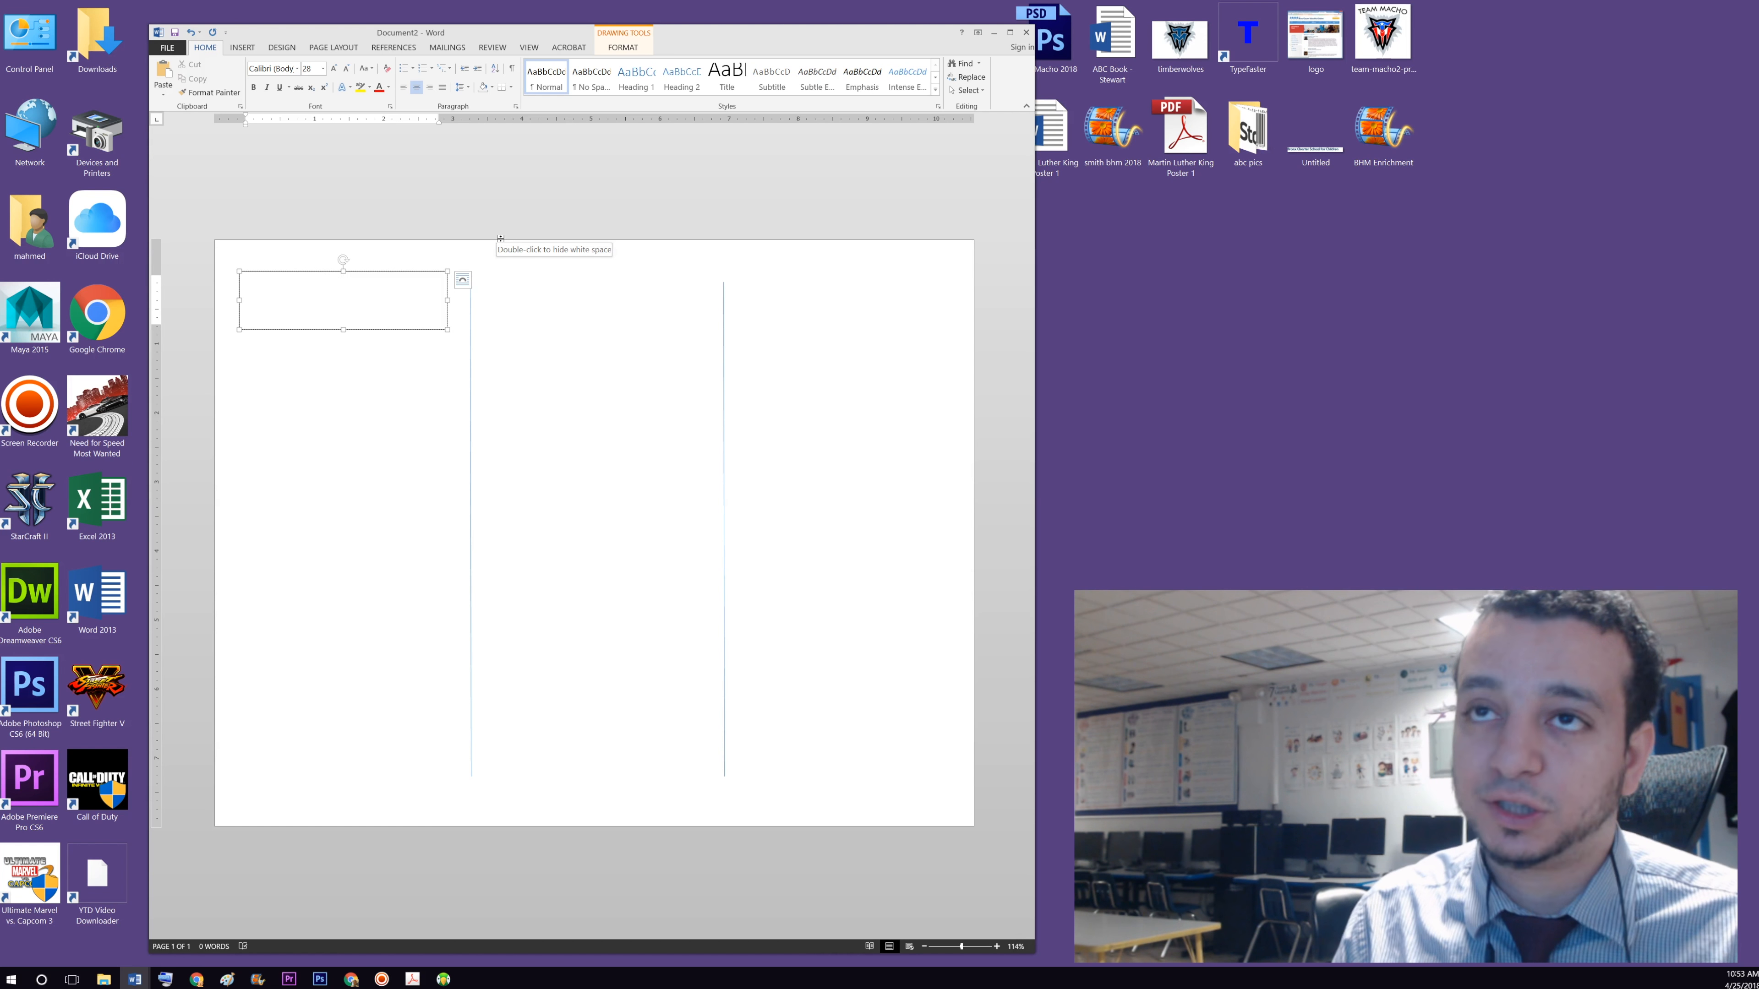
- Enter "Book Sale" in the text box and enlarge the text to size 48
type("Book Sale")
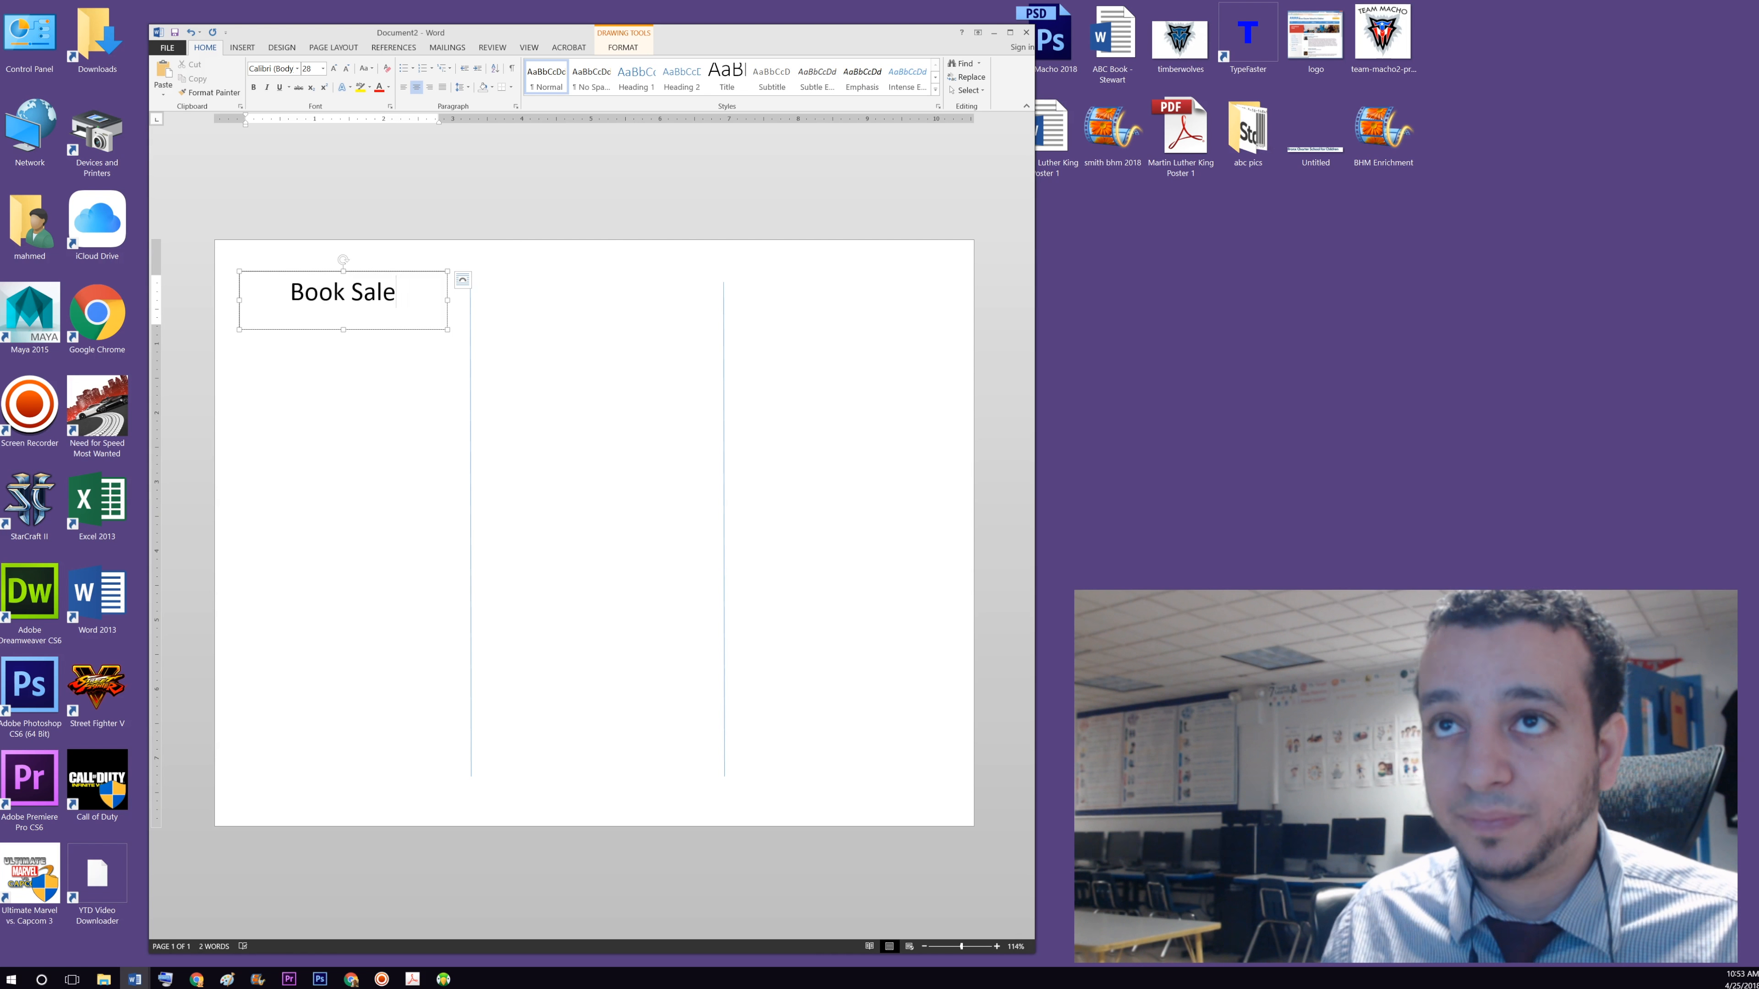
key("ctrl+a")
key("ctrl+shift+period")
key("ctrl+shift+period")
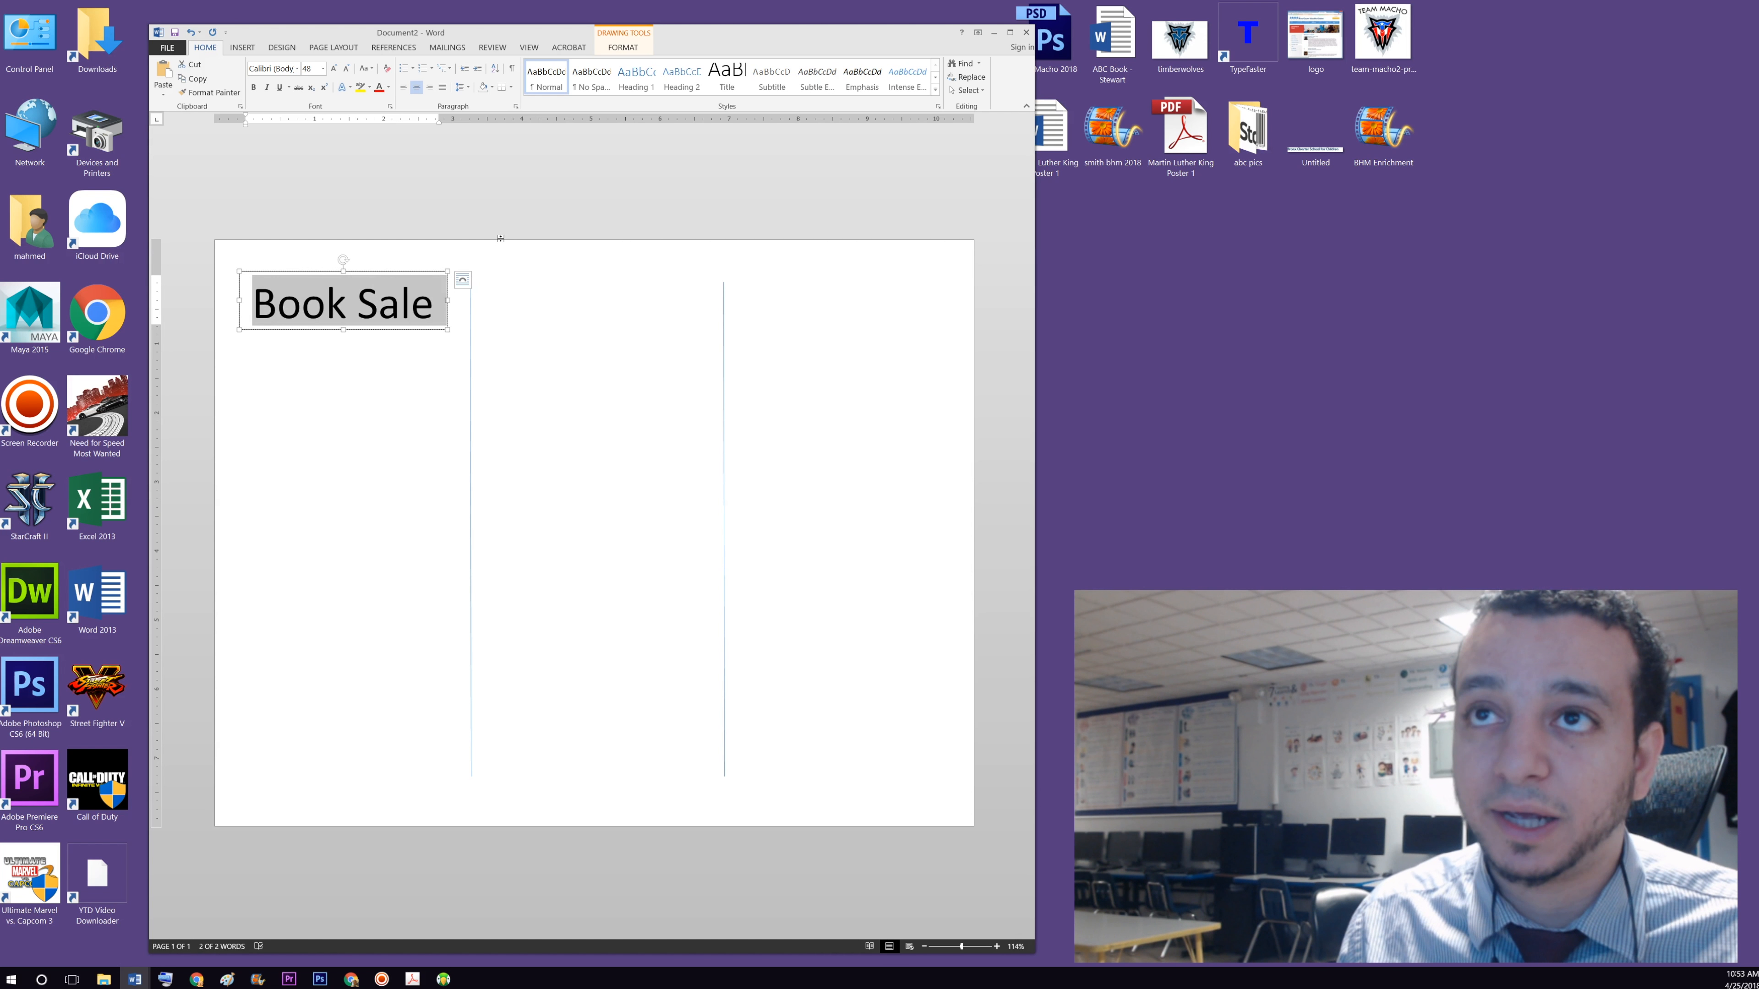
left_click(378, 305)
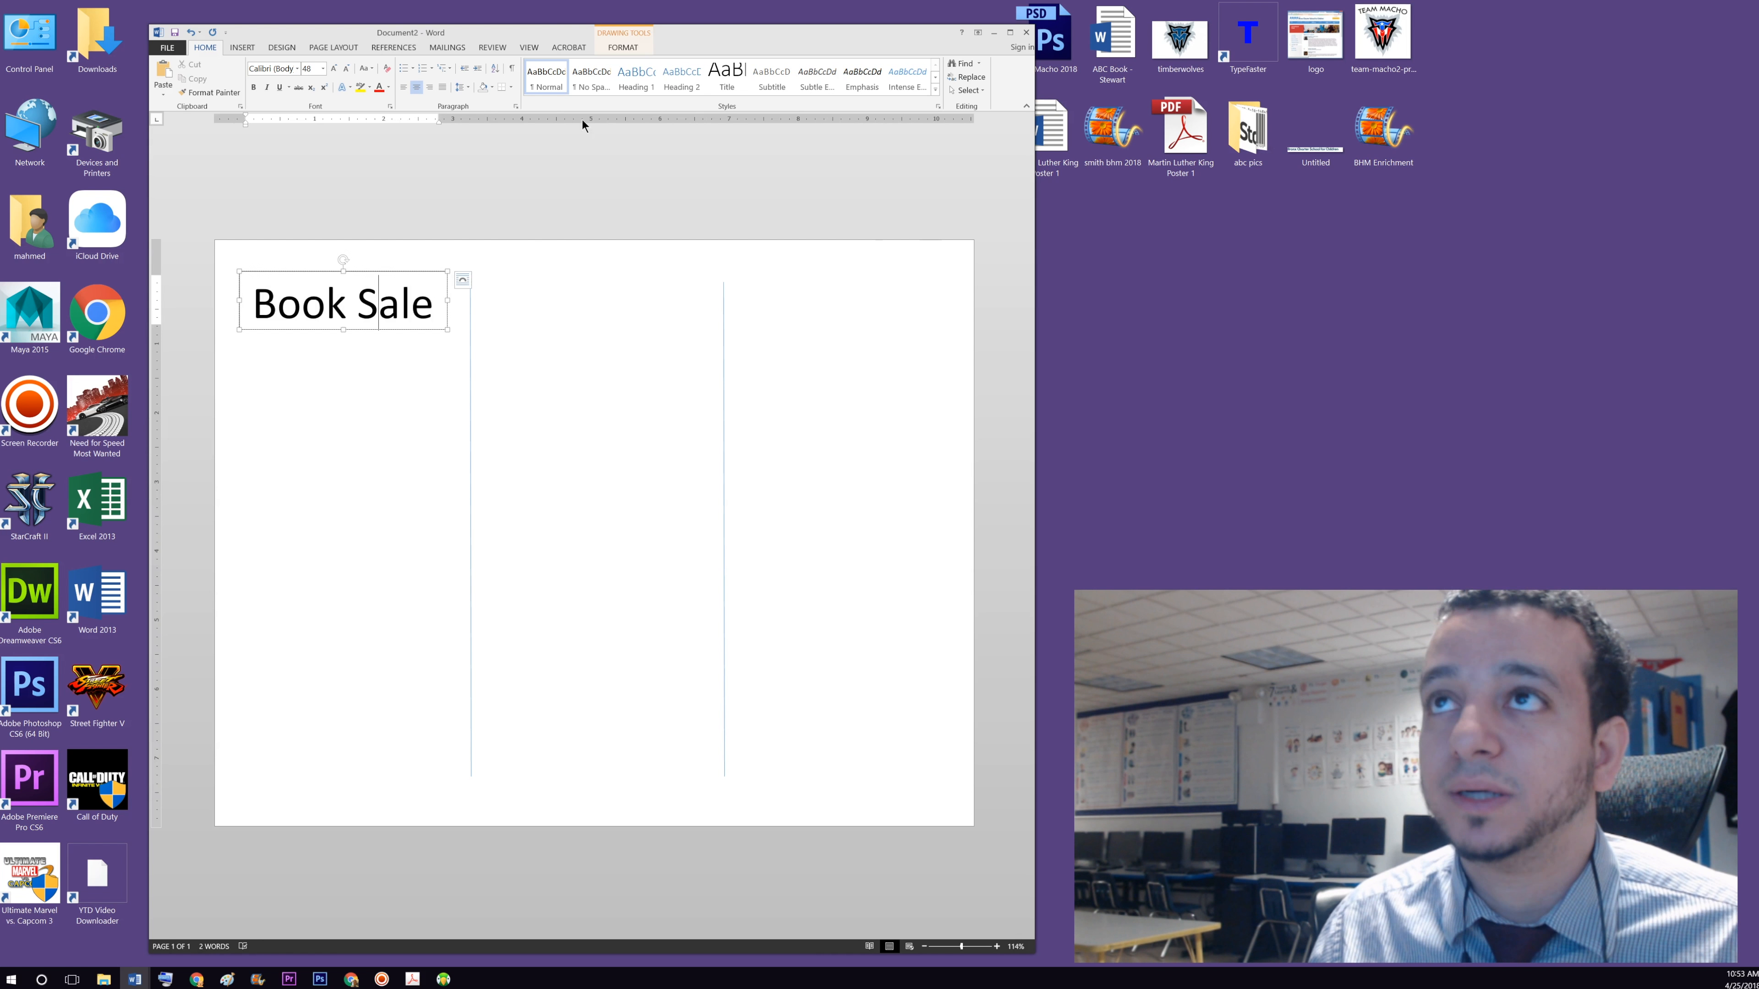
- Remove the outline of the "Book Sale" text box and deselect it
left_click(625, 50)
left_click(635, 79)
left_click(636, 79)
left_click(448, 78)
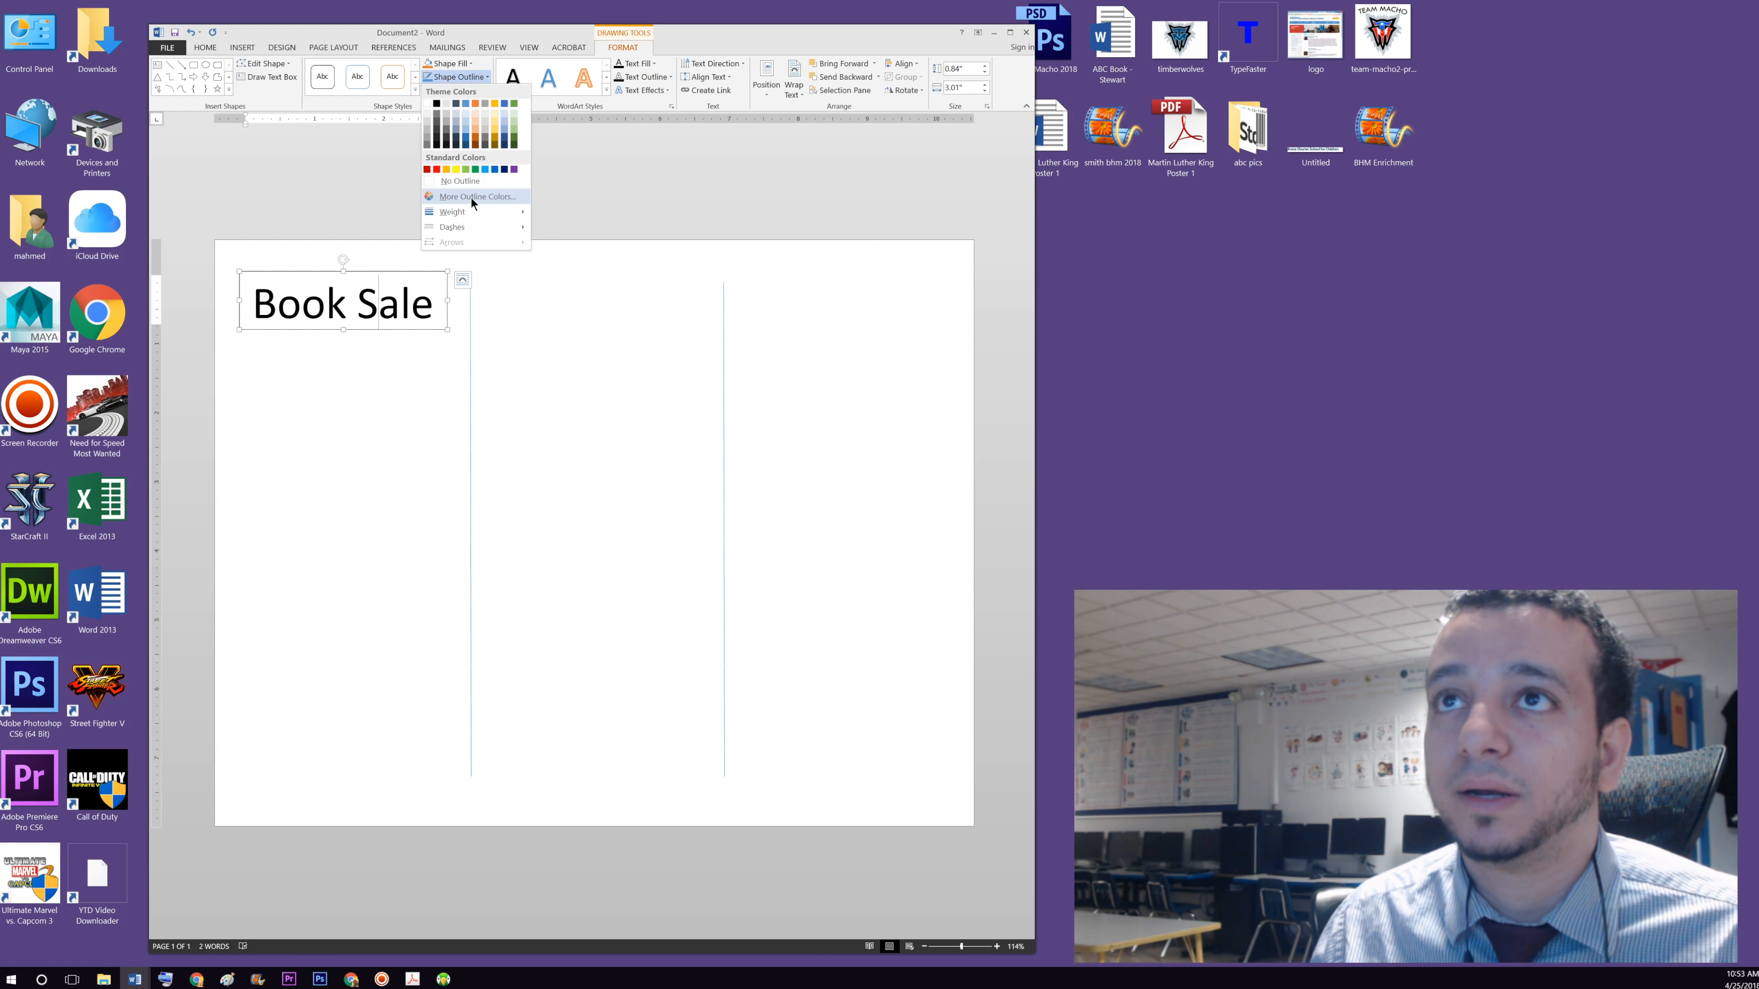
left_click(471, 182)
left_click(408, 456)
left_click(414, 299)
left_click(409, 379)
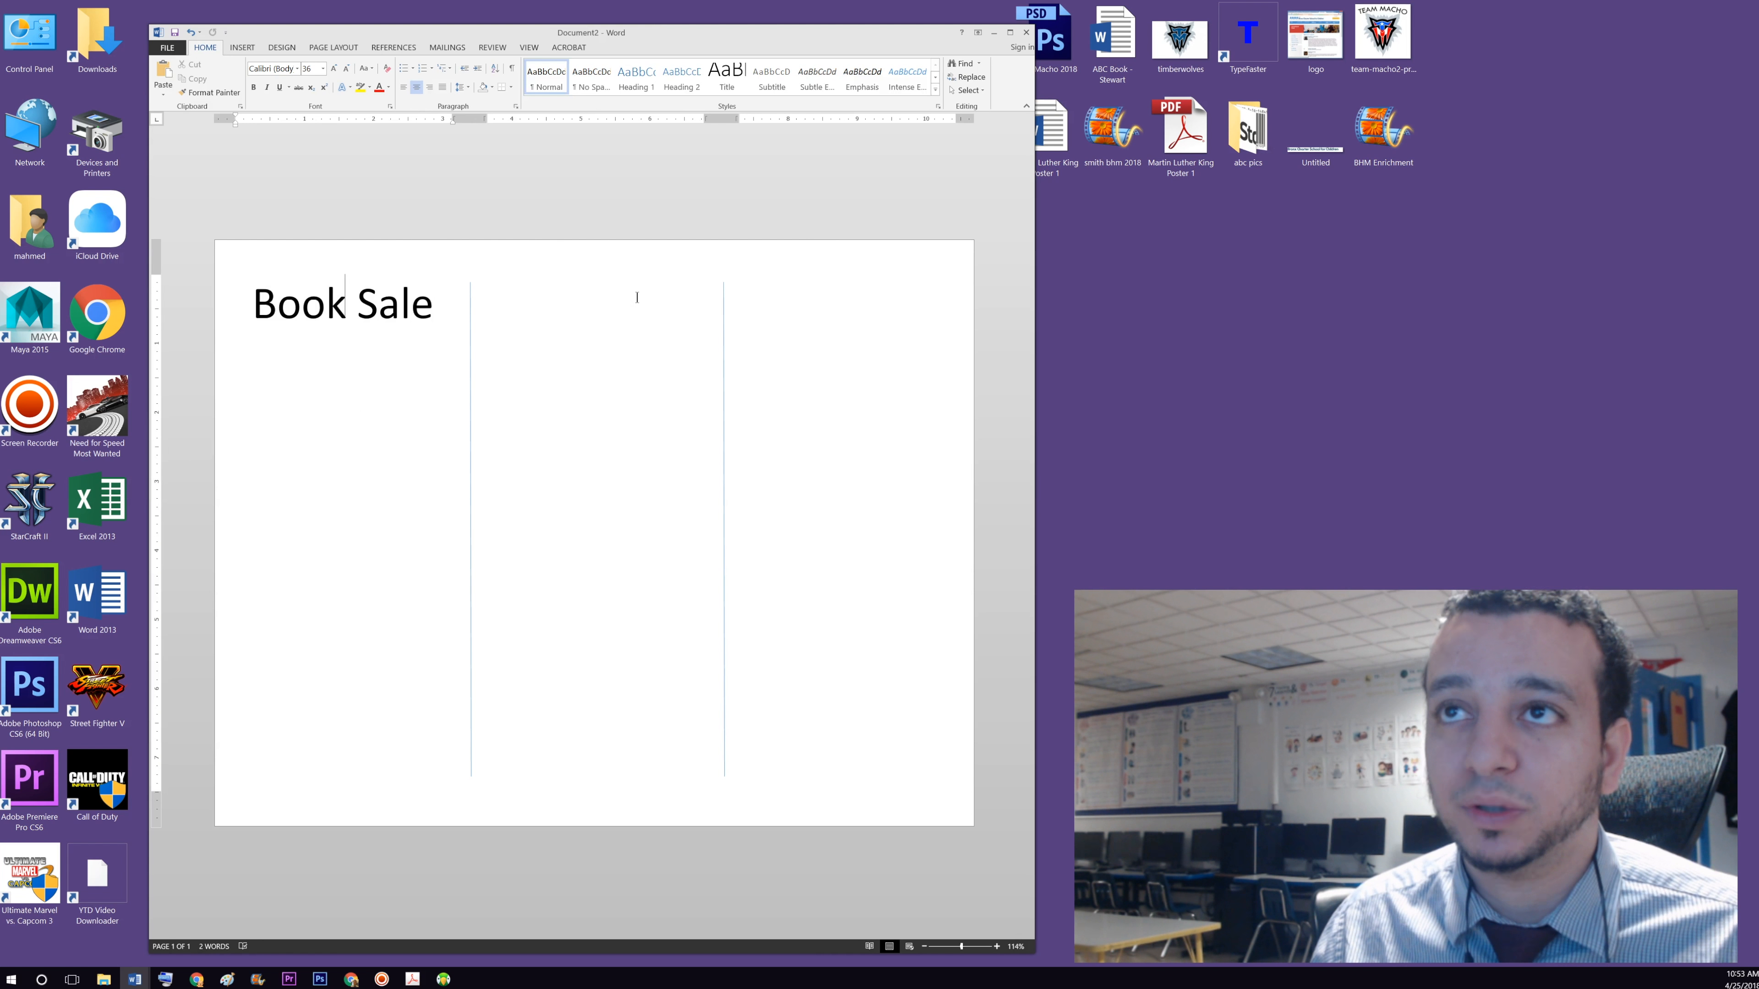
- Add blank lines to the body text through all three columns to reach a second page, and delete the last two extra lines
key("Return")
key("Return")
key("Return")
key("Return")
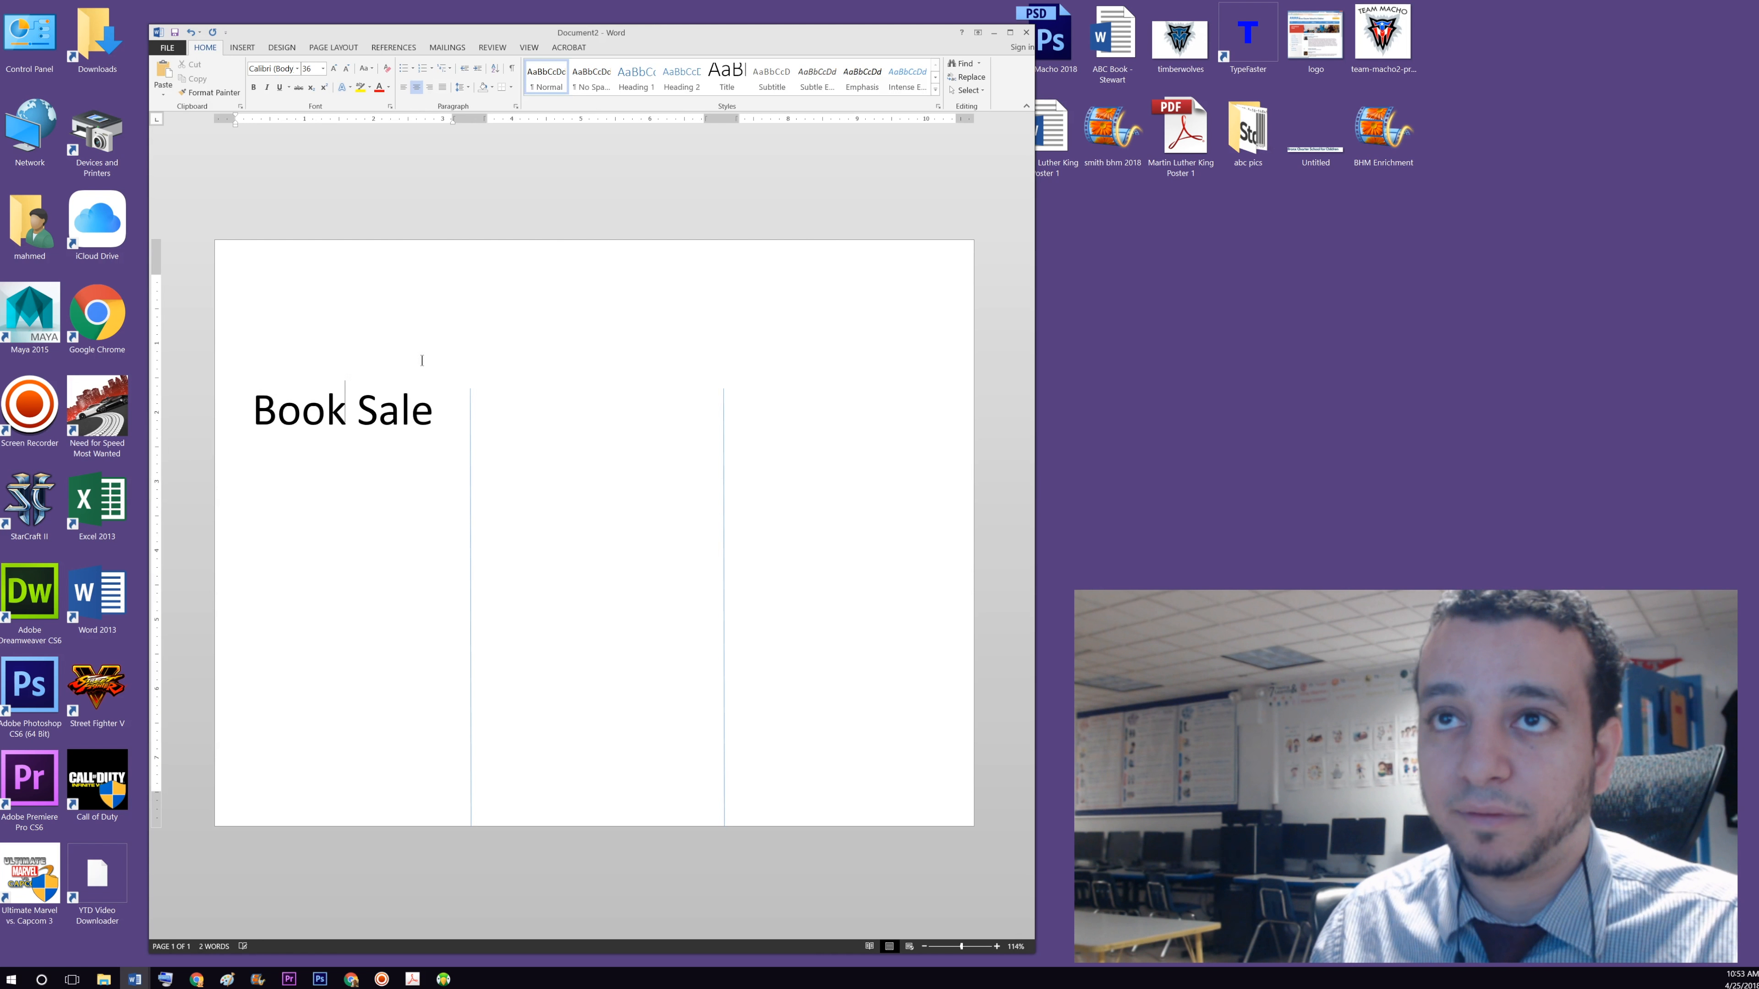
key("Return")
key("Return")
key("Return")
key("Return")
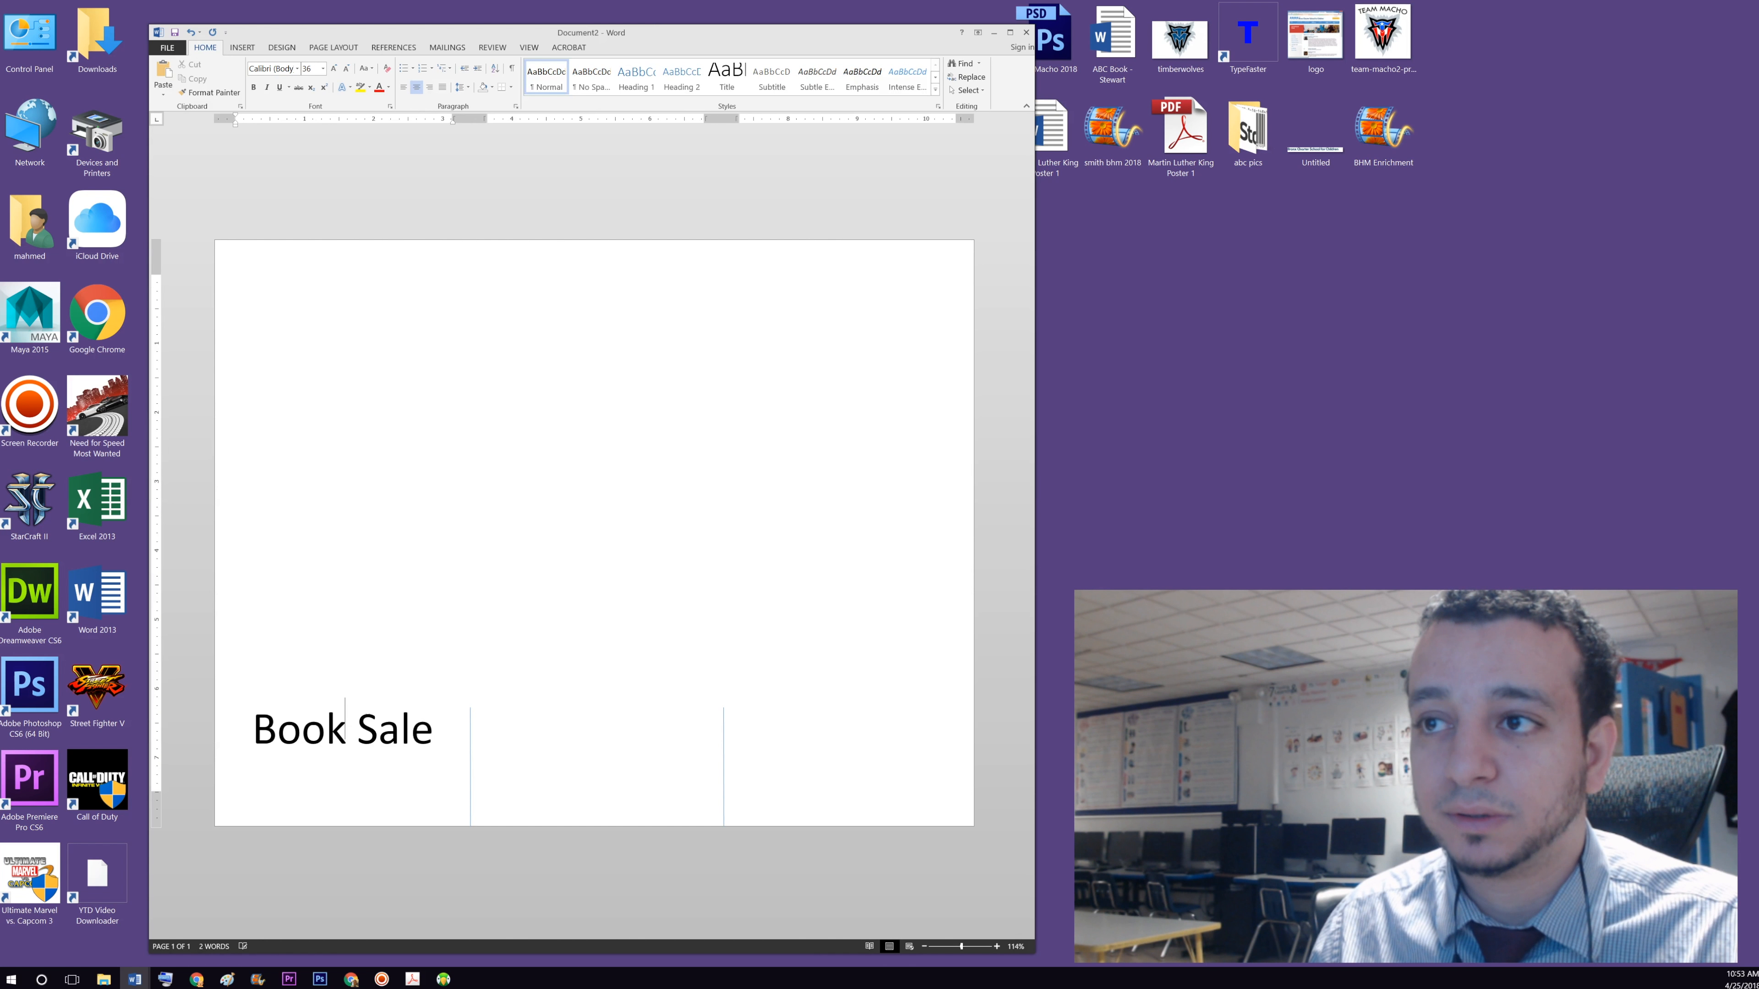
key("Return")
key("Return")
key("Return")
key("Return")
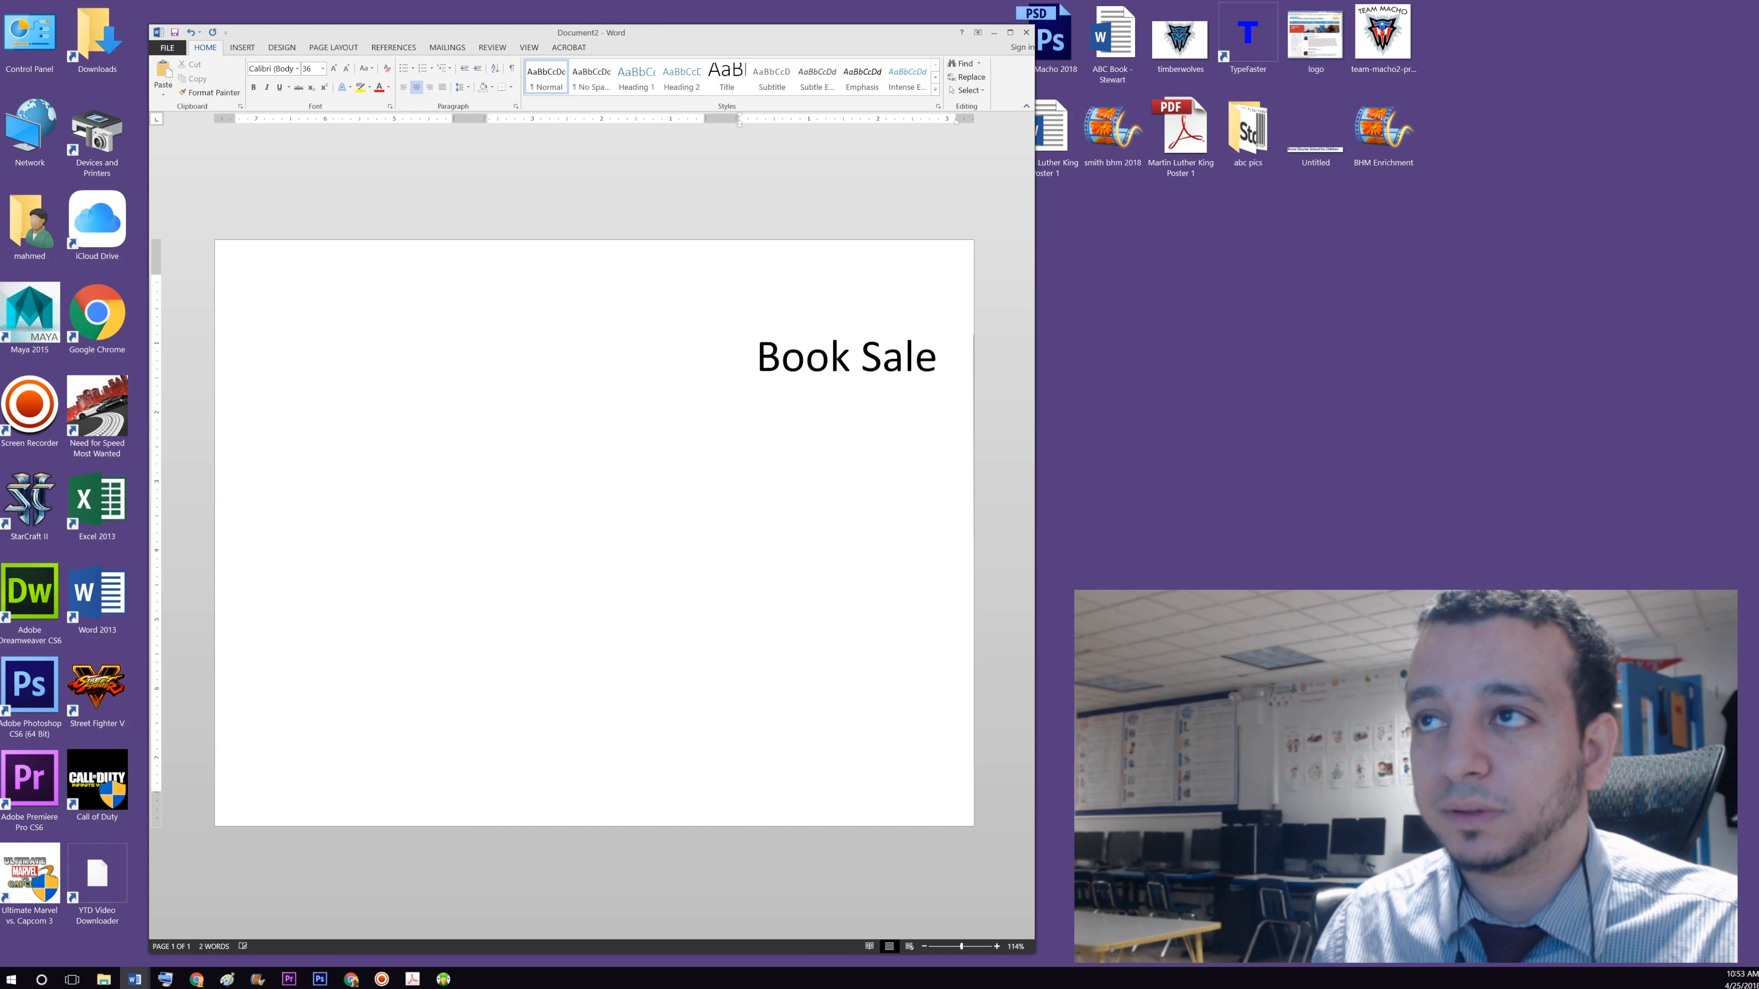
key("Return")
key("Return")
key("Return")
key("Return")
key("Return")
key("Return")
key("Return")
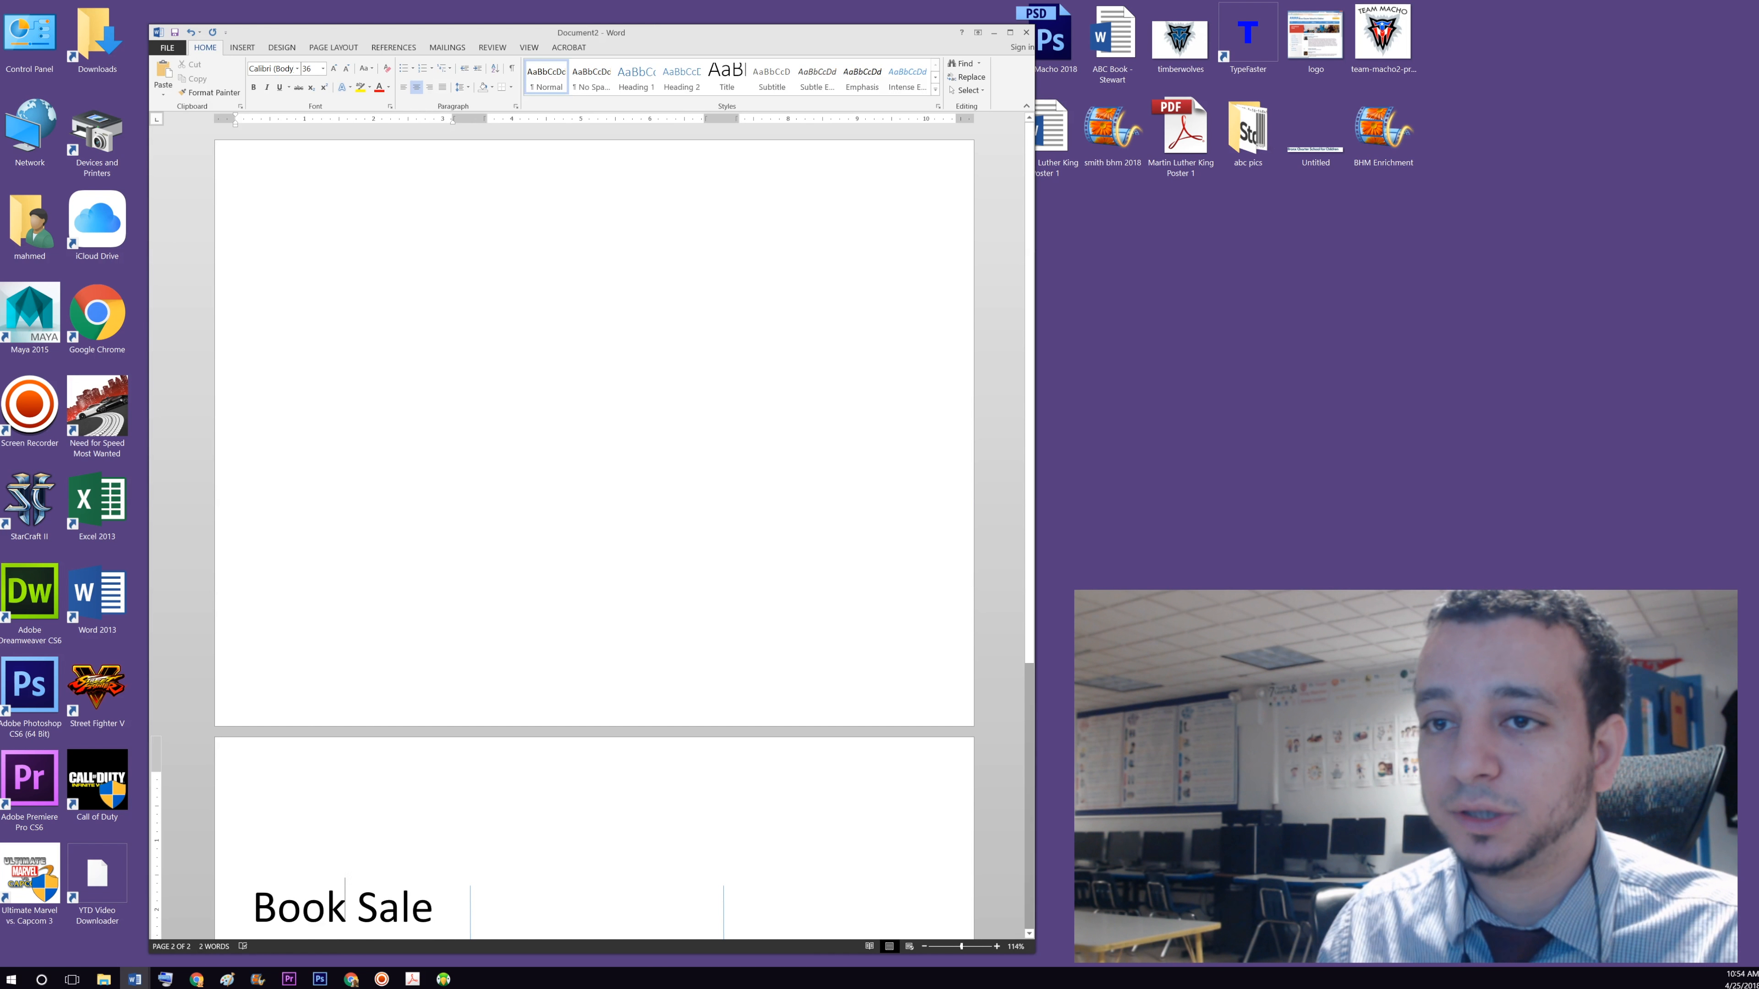
key("BackSpace")
key("BackSpace")
- Move the "Book Sale" text box from the second page to the top of the first column on the first page
scroll(391, 760, "down", 1)
left_click(400, 734)
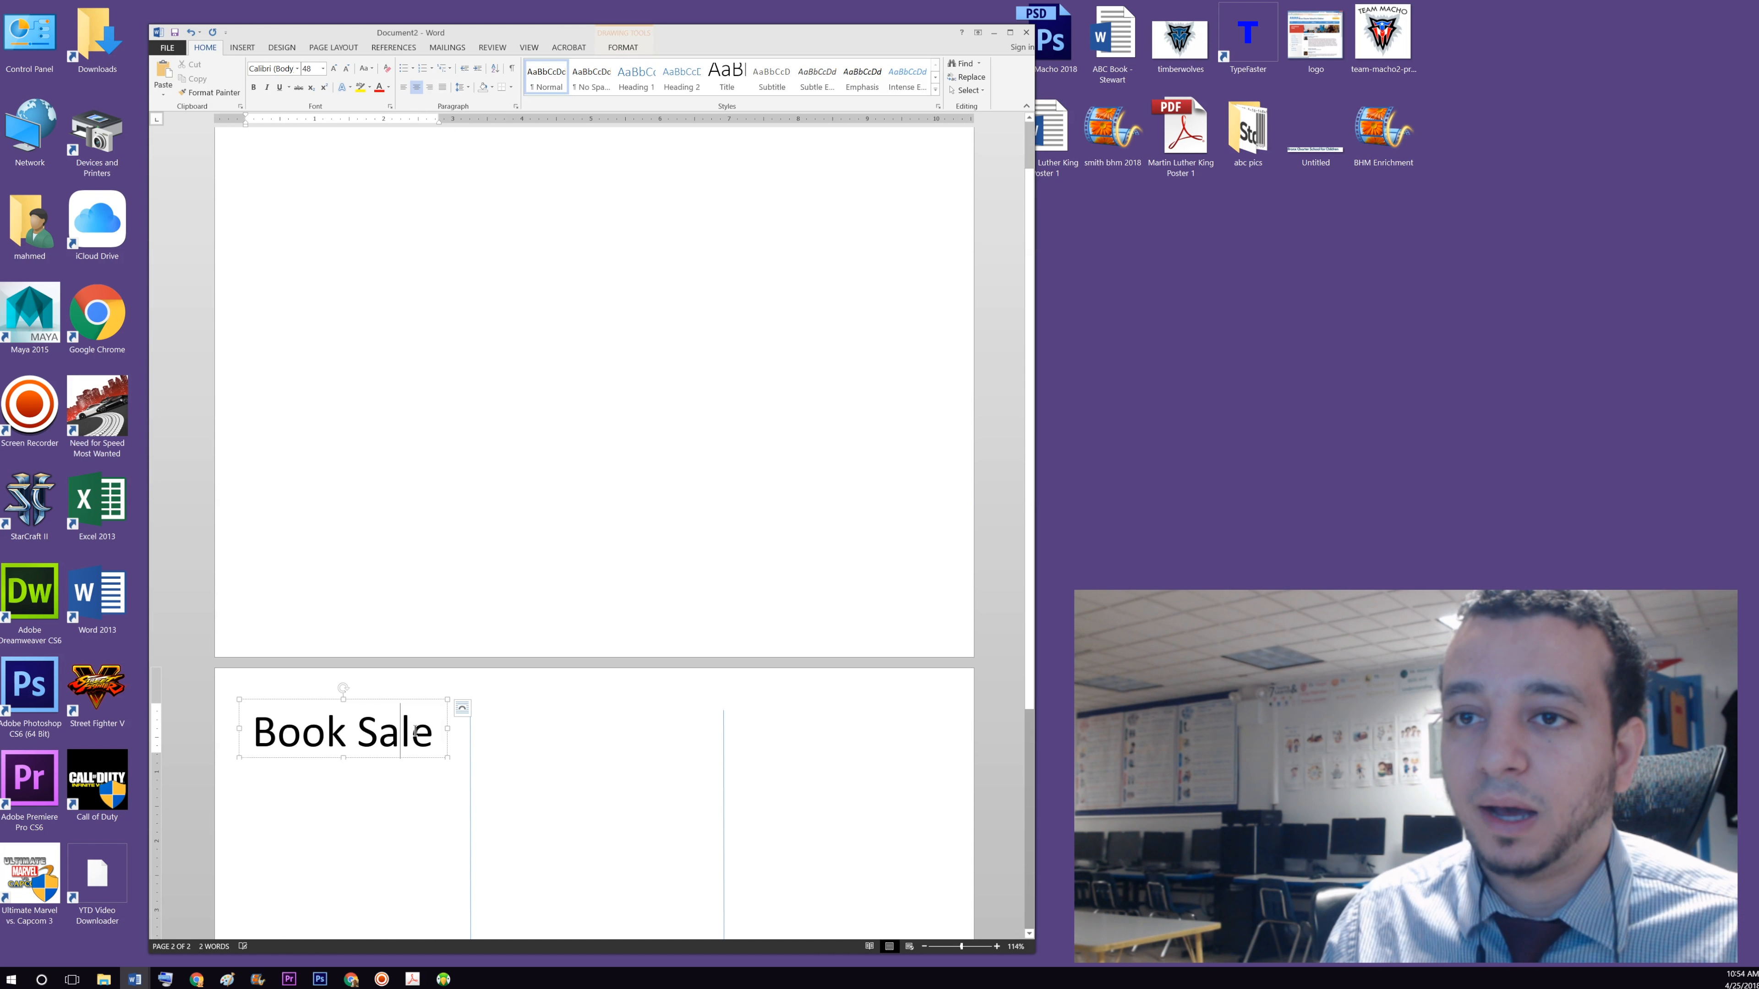
left_click_drag(424, 702, 423, 365)
scroll(422, 369, "up", 1)
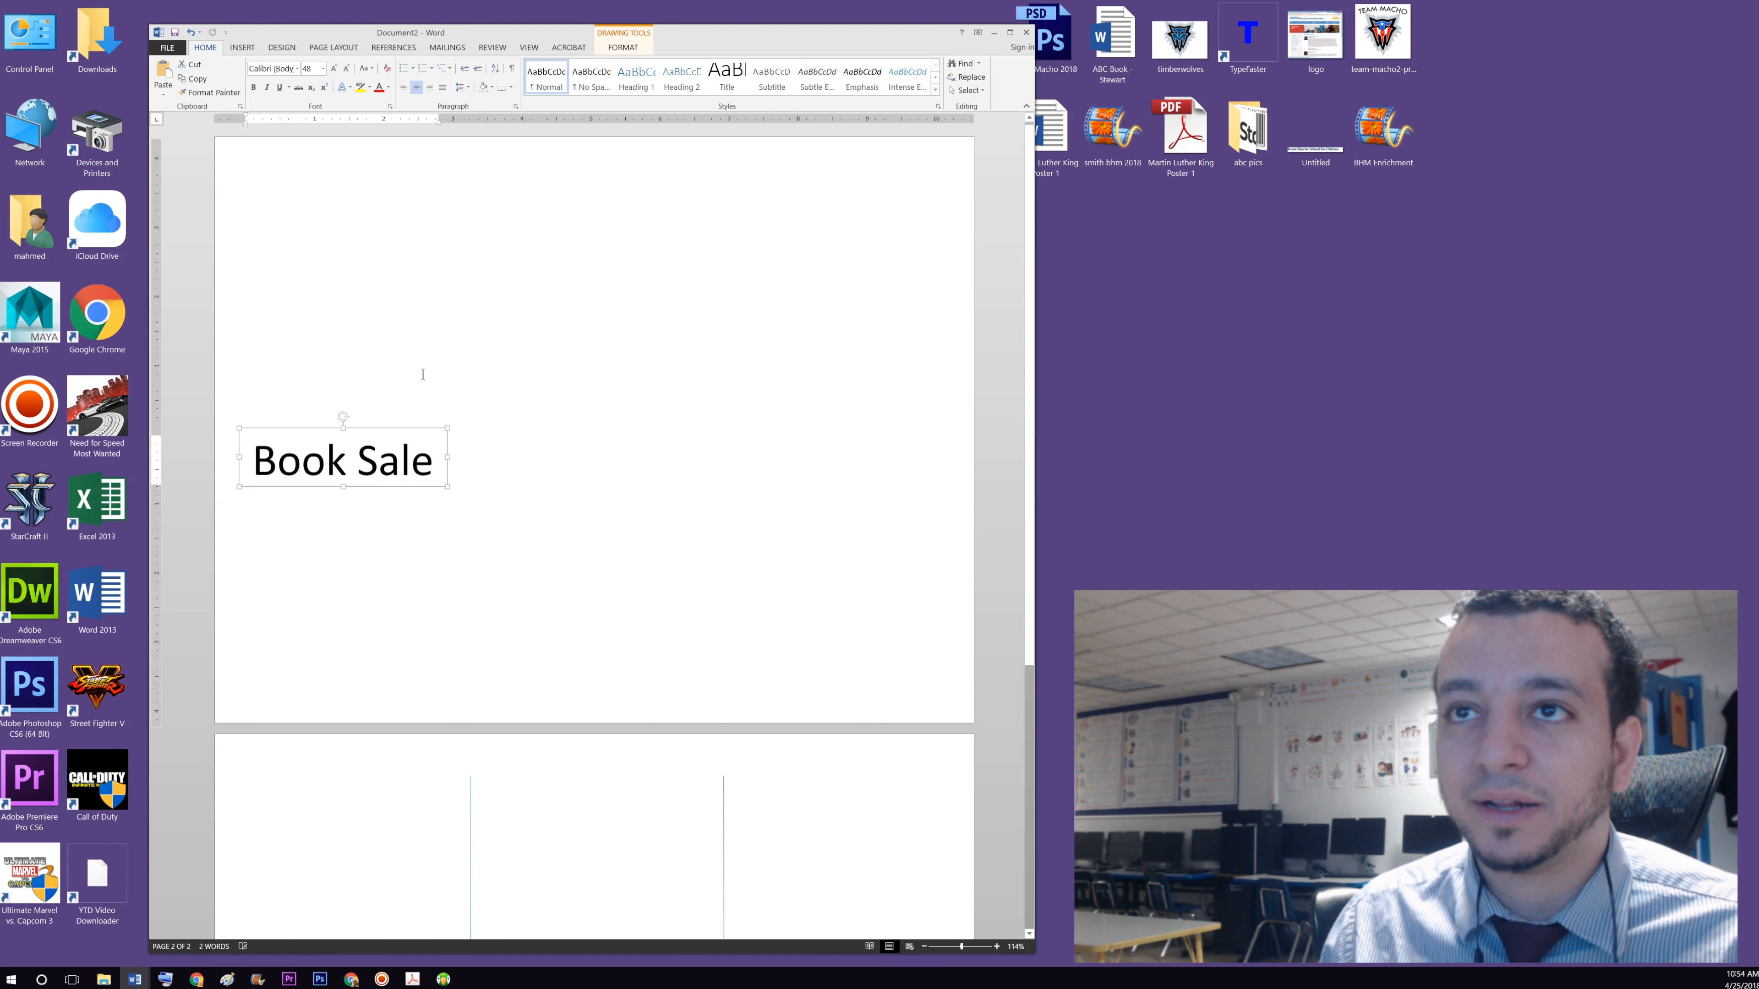
mouse_move(419, 433)
left_mouse_down()
mouse_move(419, 182)
mouse_move(1008, 362)
mouse_move(463, 126)
mouse_move(416, 168)
left_mouse_up()
left_click(466, 269)
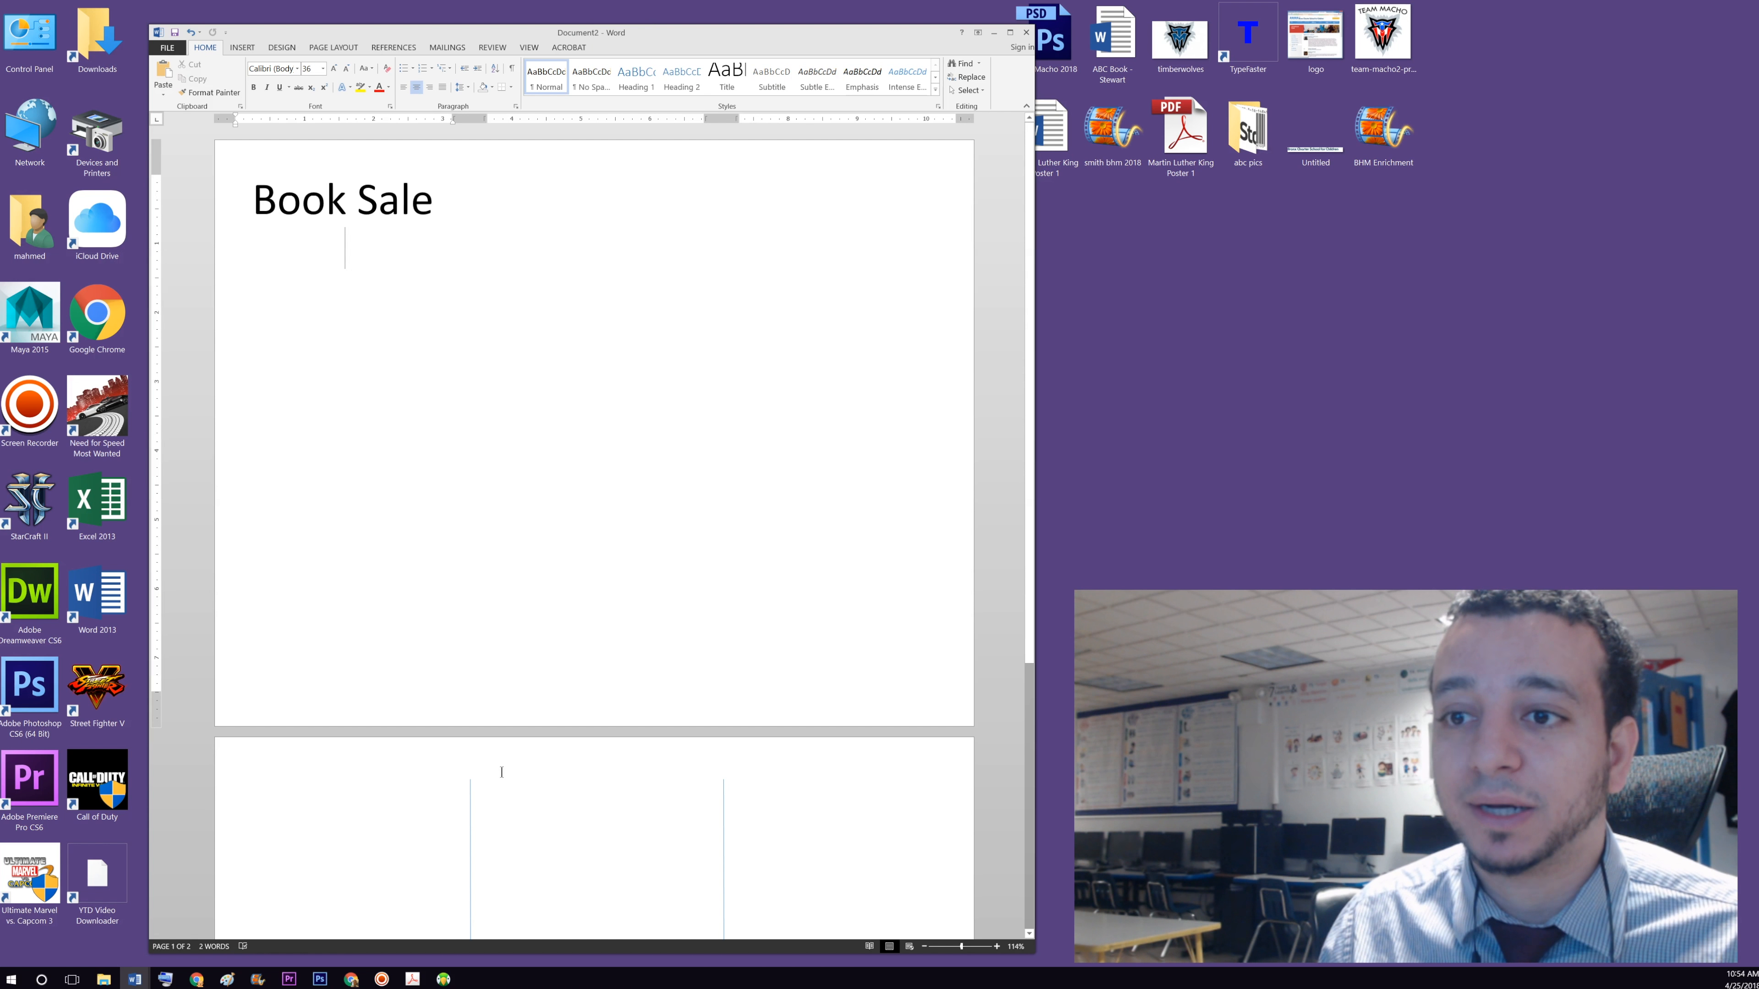
- Move both vertical divider lines from the second page up into the column gaps on the first page
left_click_drag(471, 806, 473, 190)
left_click(781, 360)
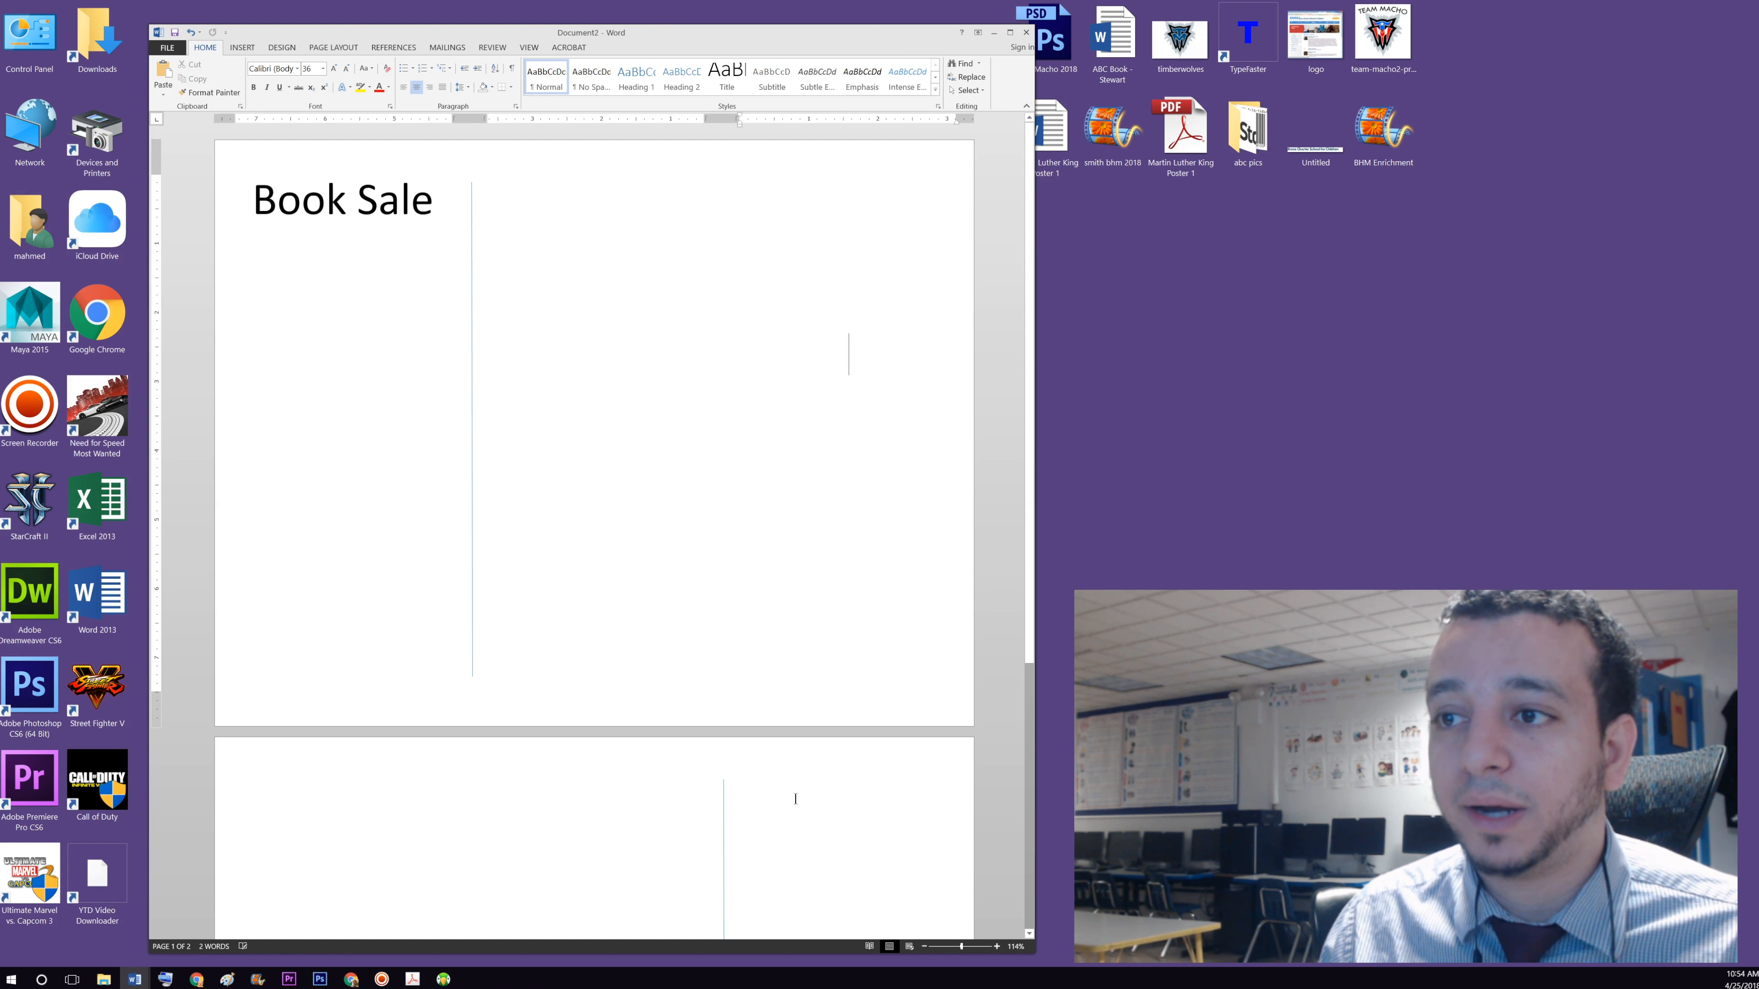
left_click_drag(723, 811, 721, 210)
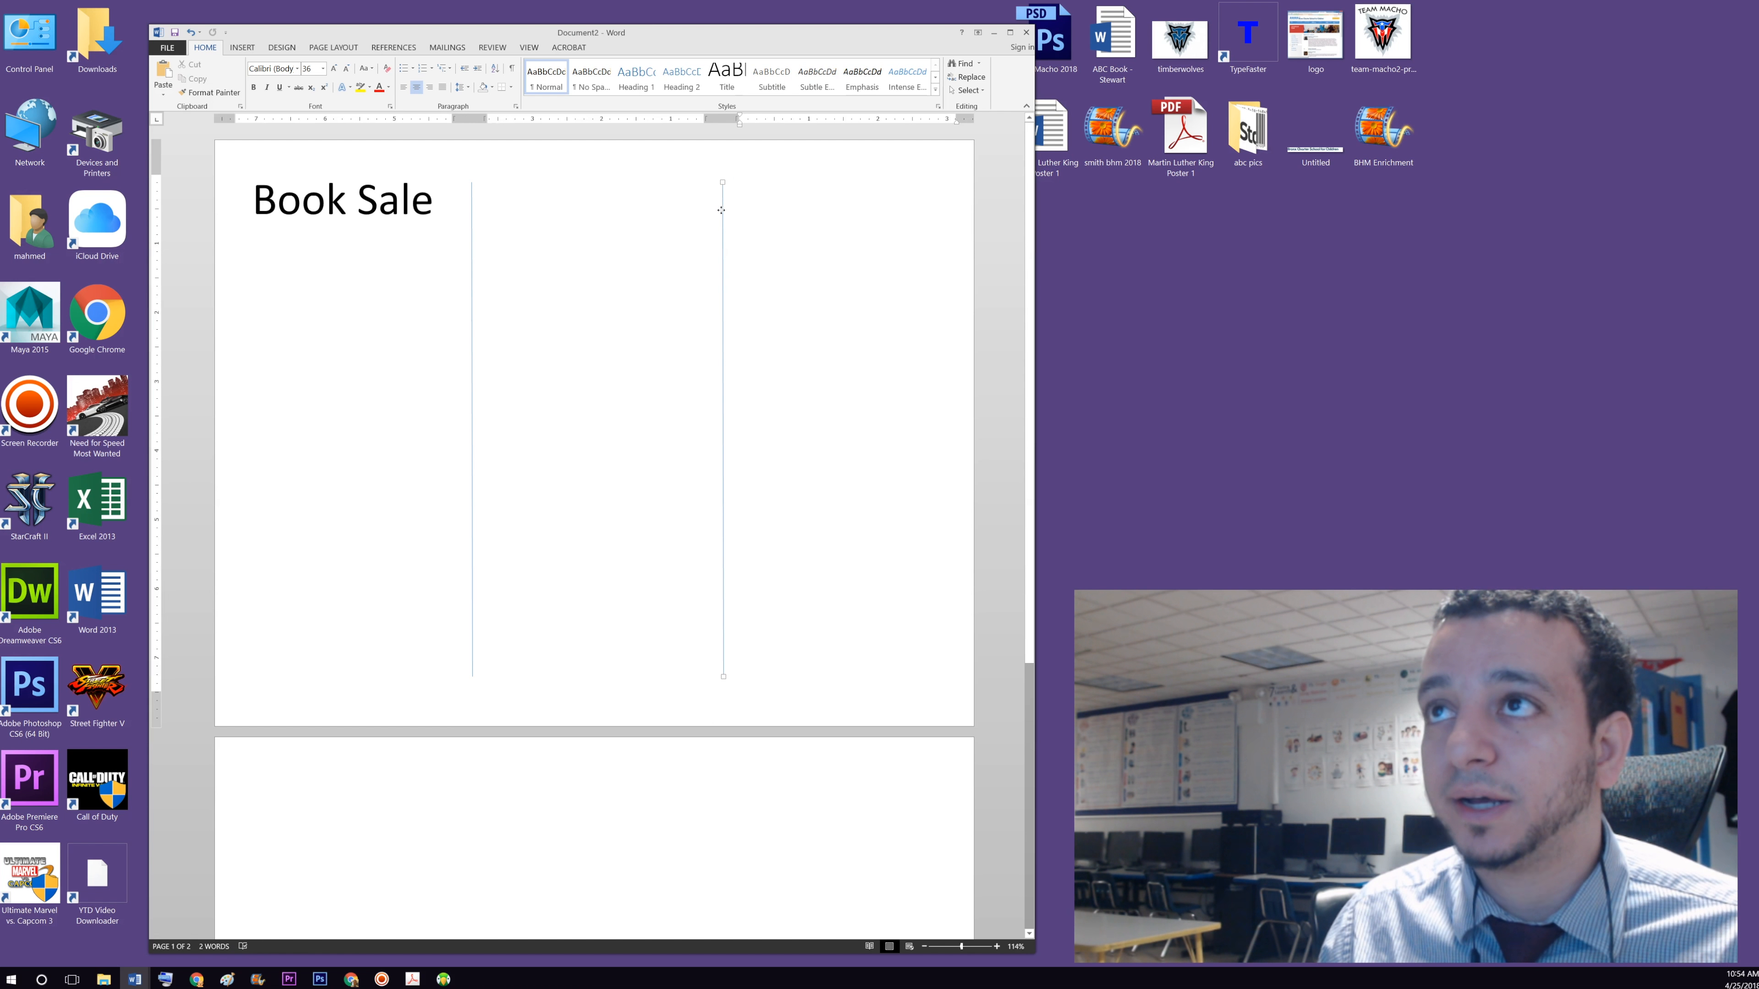
- Nudge both divider lines slightly downward on the first page and deselect them
left_click_drag(722, 212, 722, 217)
left_click(797, 246)
left_click(472, 229)
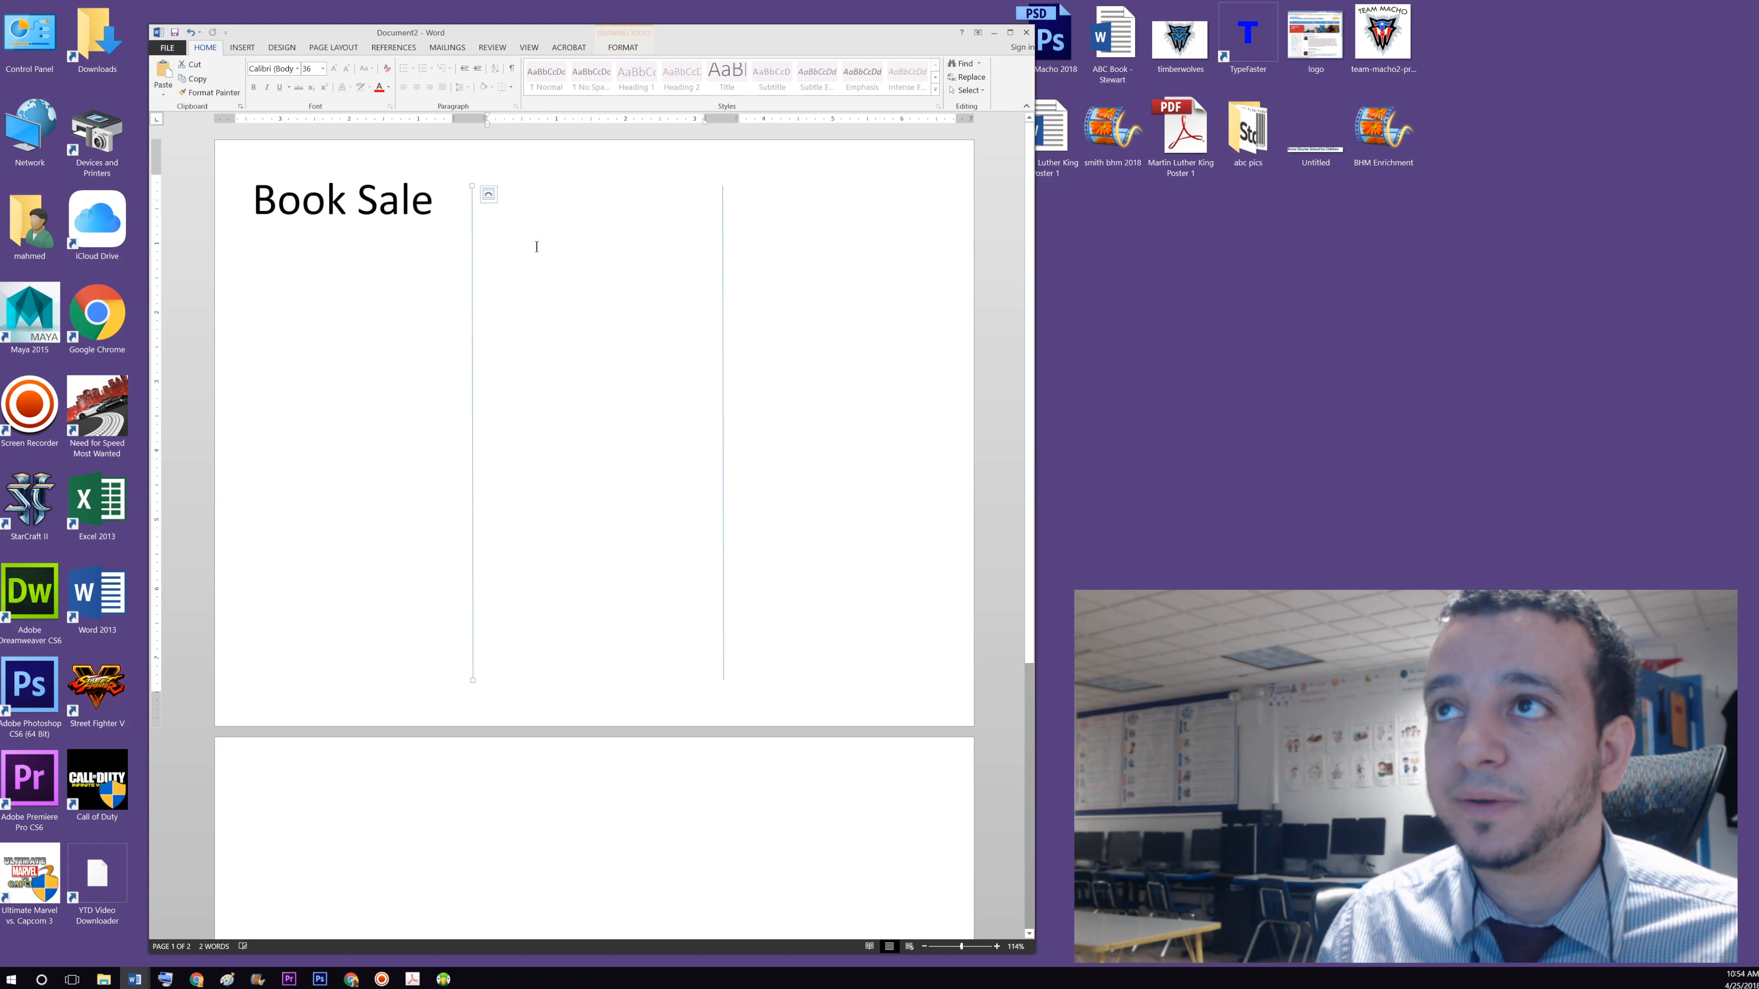
left_click(643, 295)
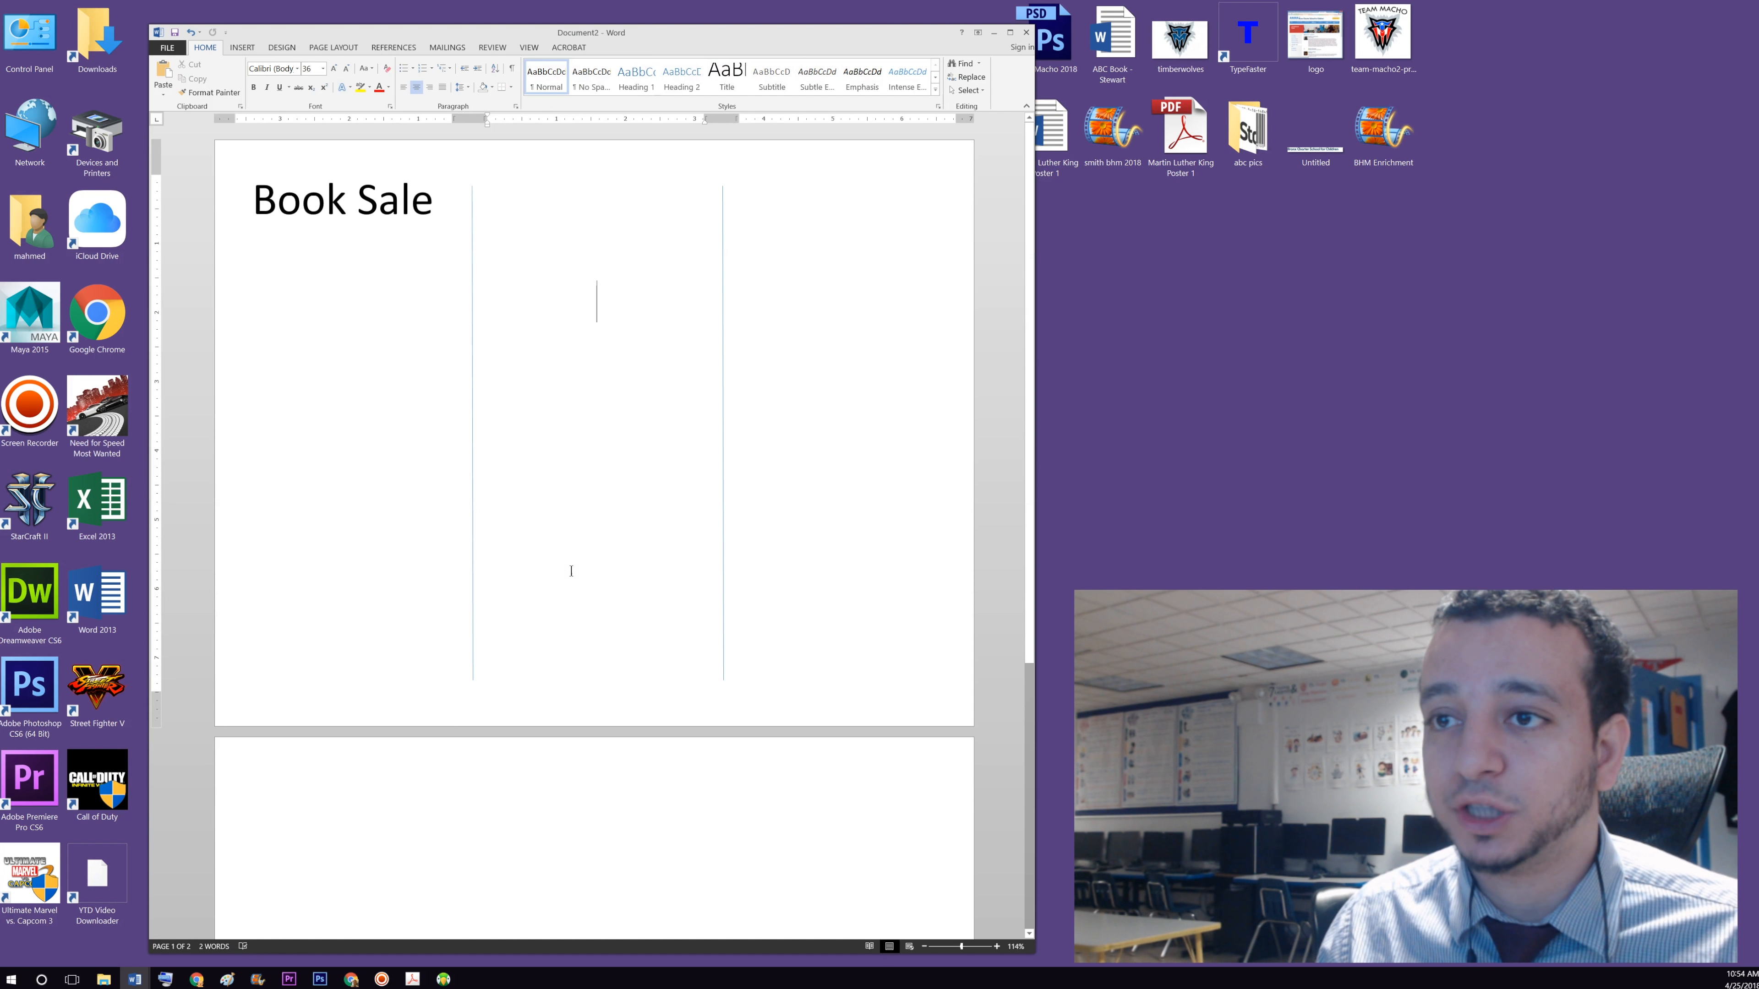
- Zoom in on the first page and widen the document window to fit the full page width
scroll(570, 558, "down", 3)
scroll(550, 507, "up", 3)
scroll(549, 507, "up", 2, "ctrl")
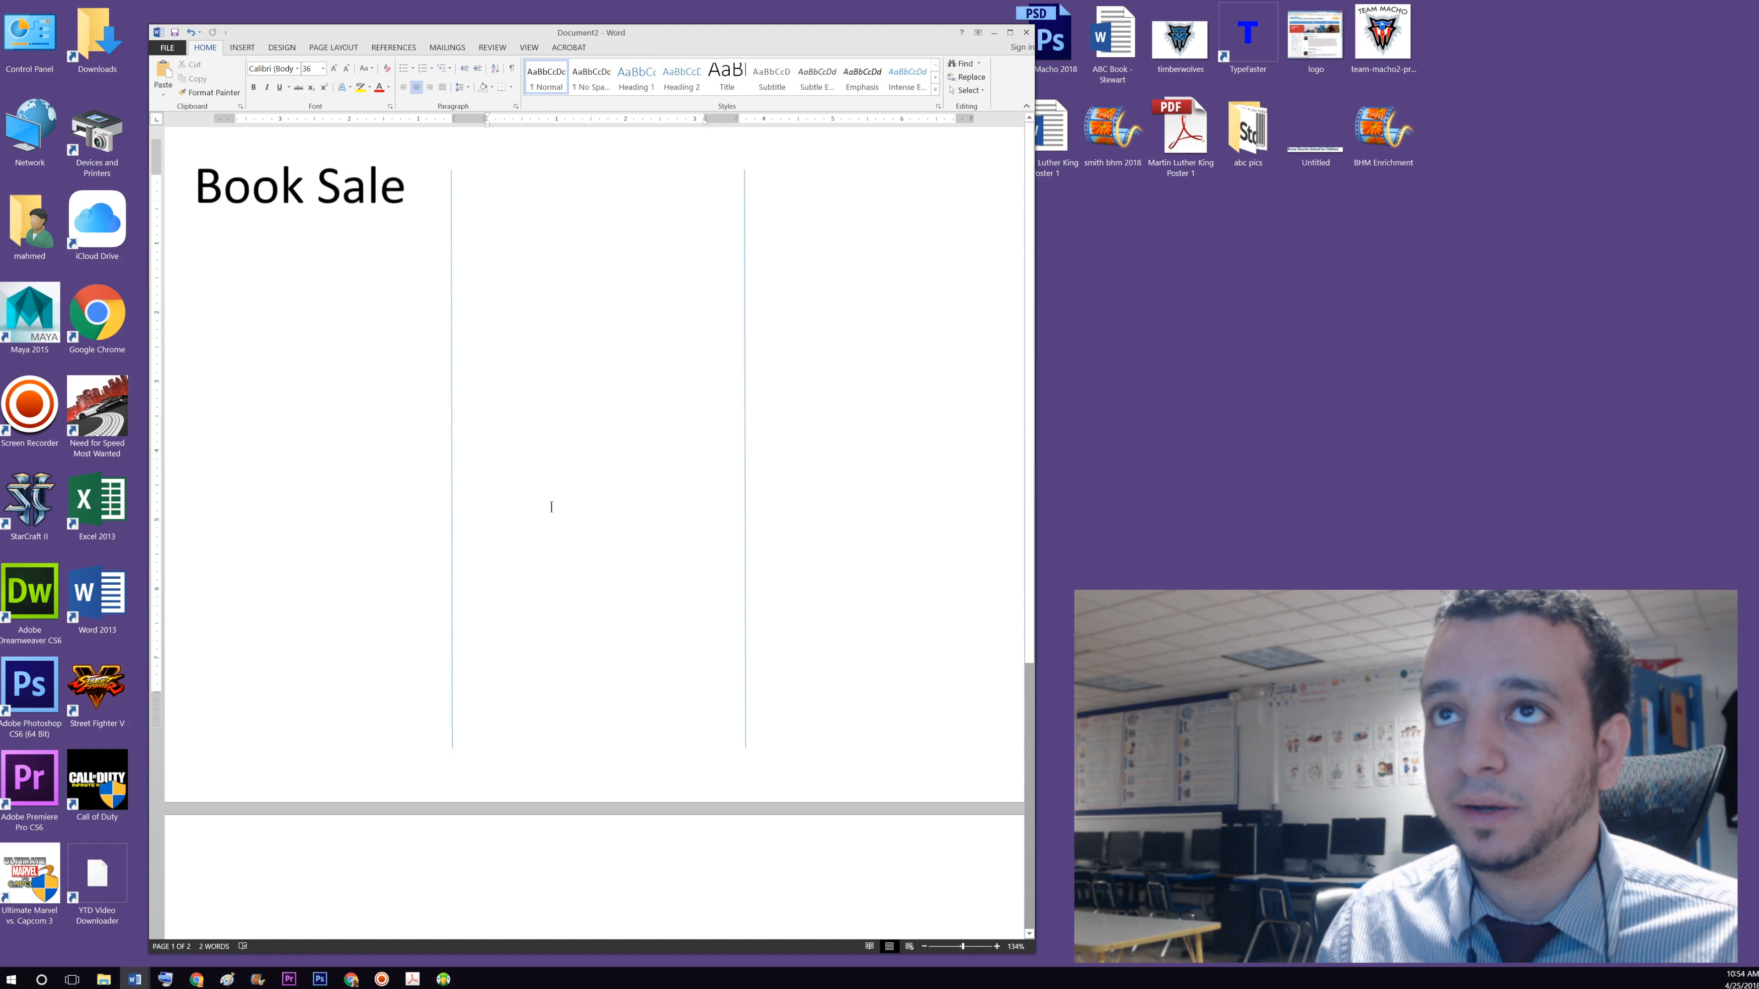
left_click_drag(1033, 271, 1167, 271)
scroll(444, 315, "up", 1)
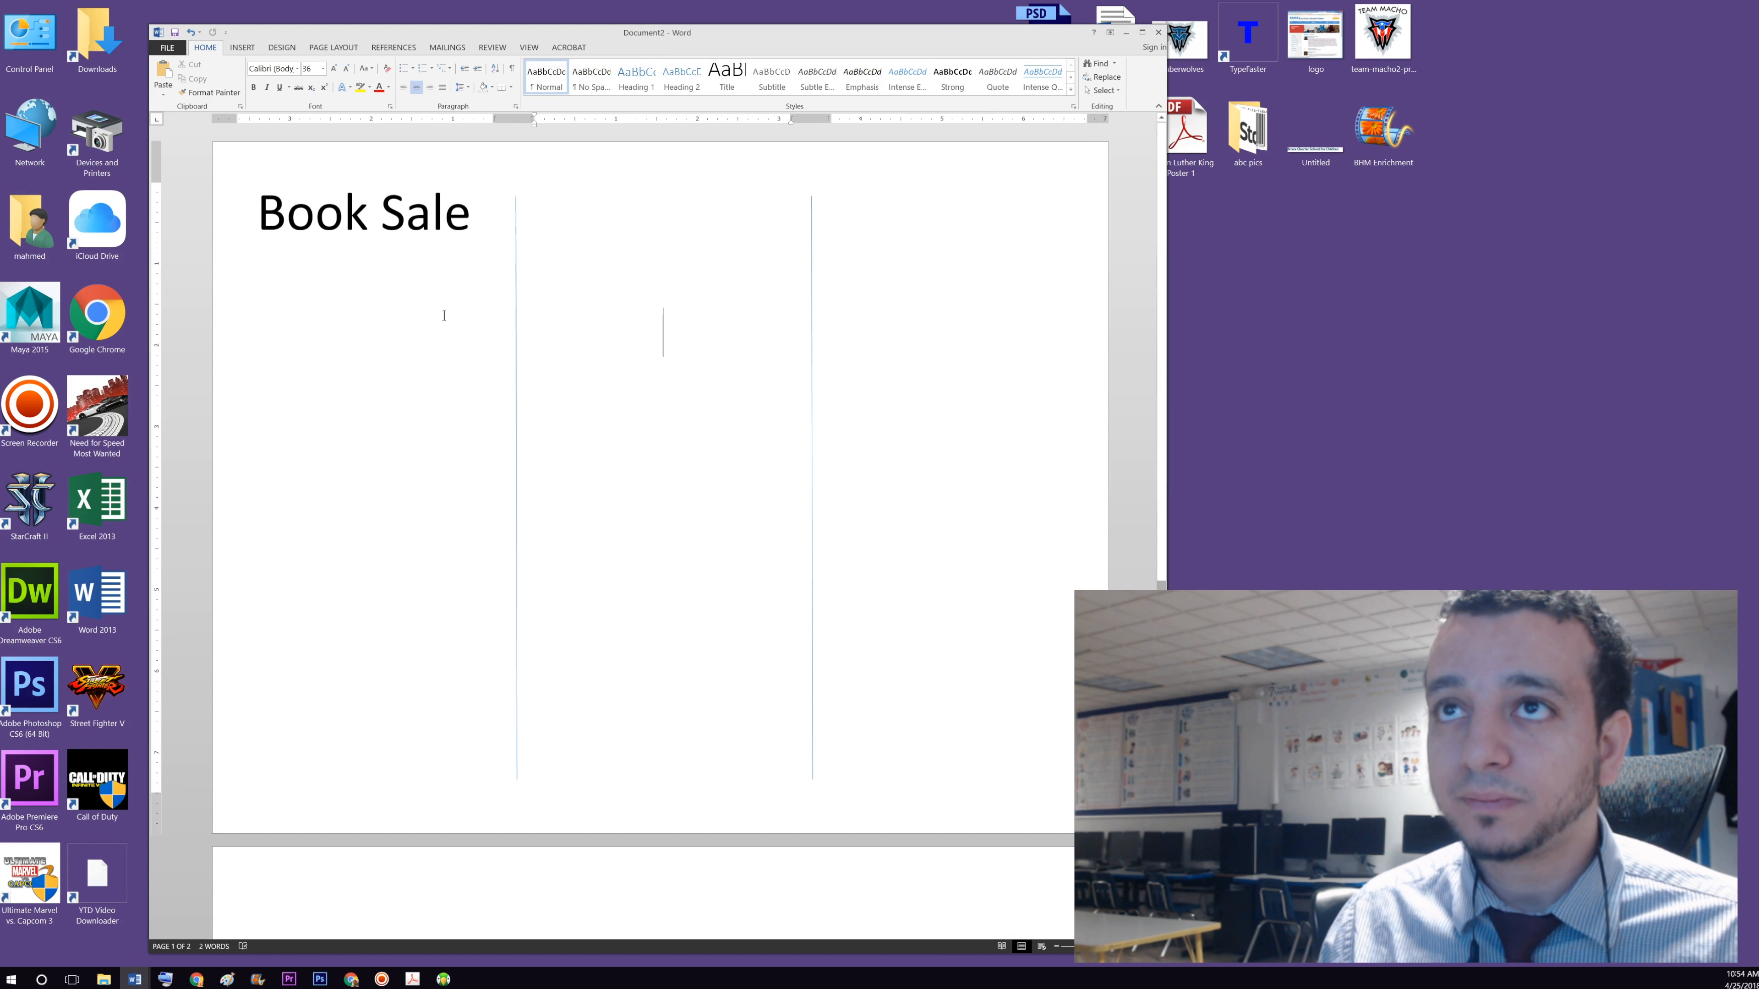
- Nudge the "Book Sale" text box slightly down and to the right within the first column
left_click(379, 215)
left_click(444, 186)
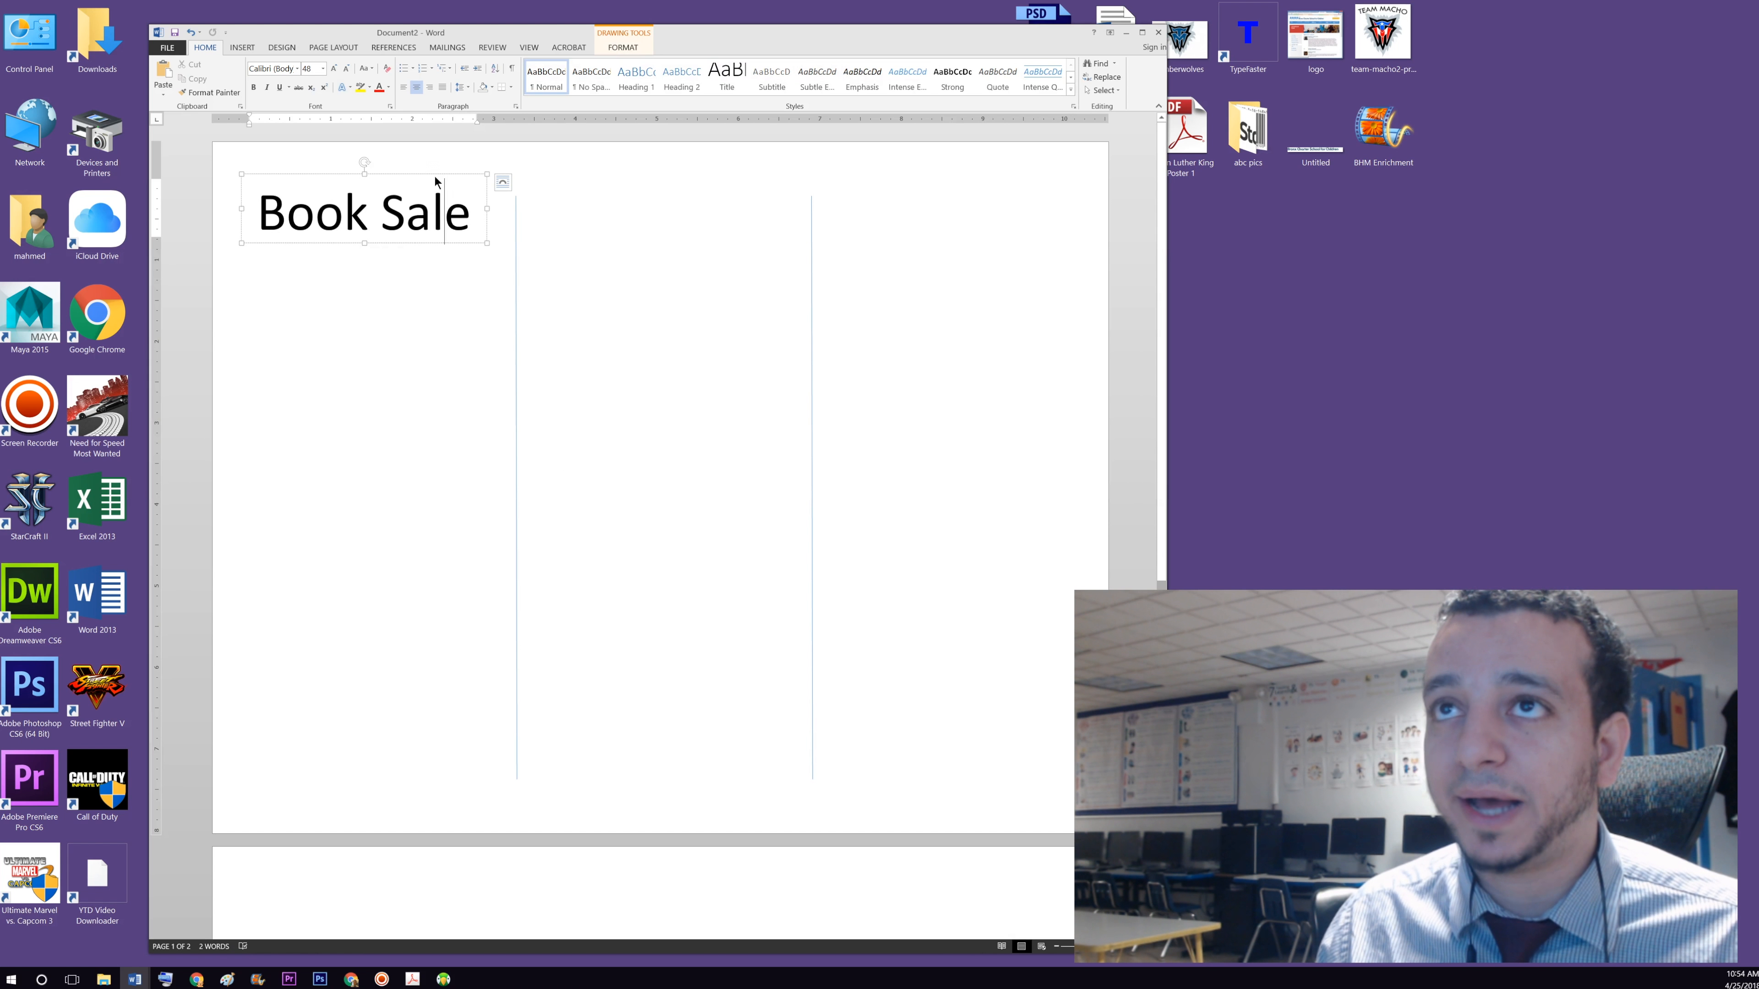
left_click_drag(435, 177, 438, 183)
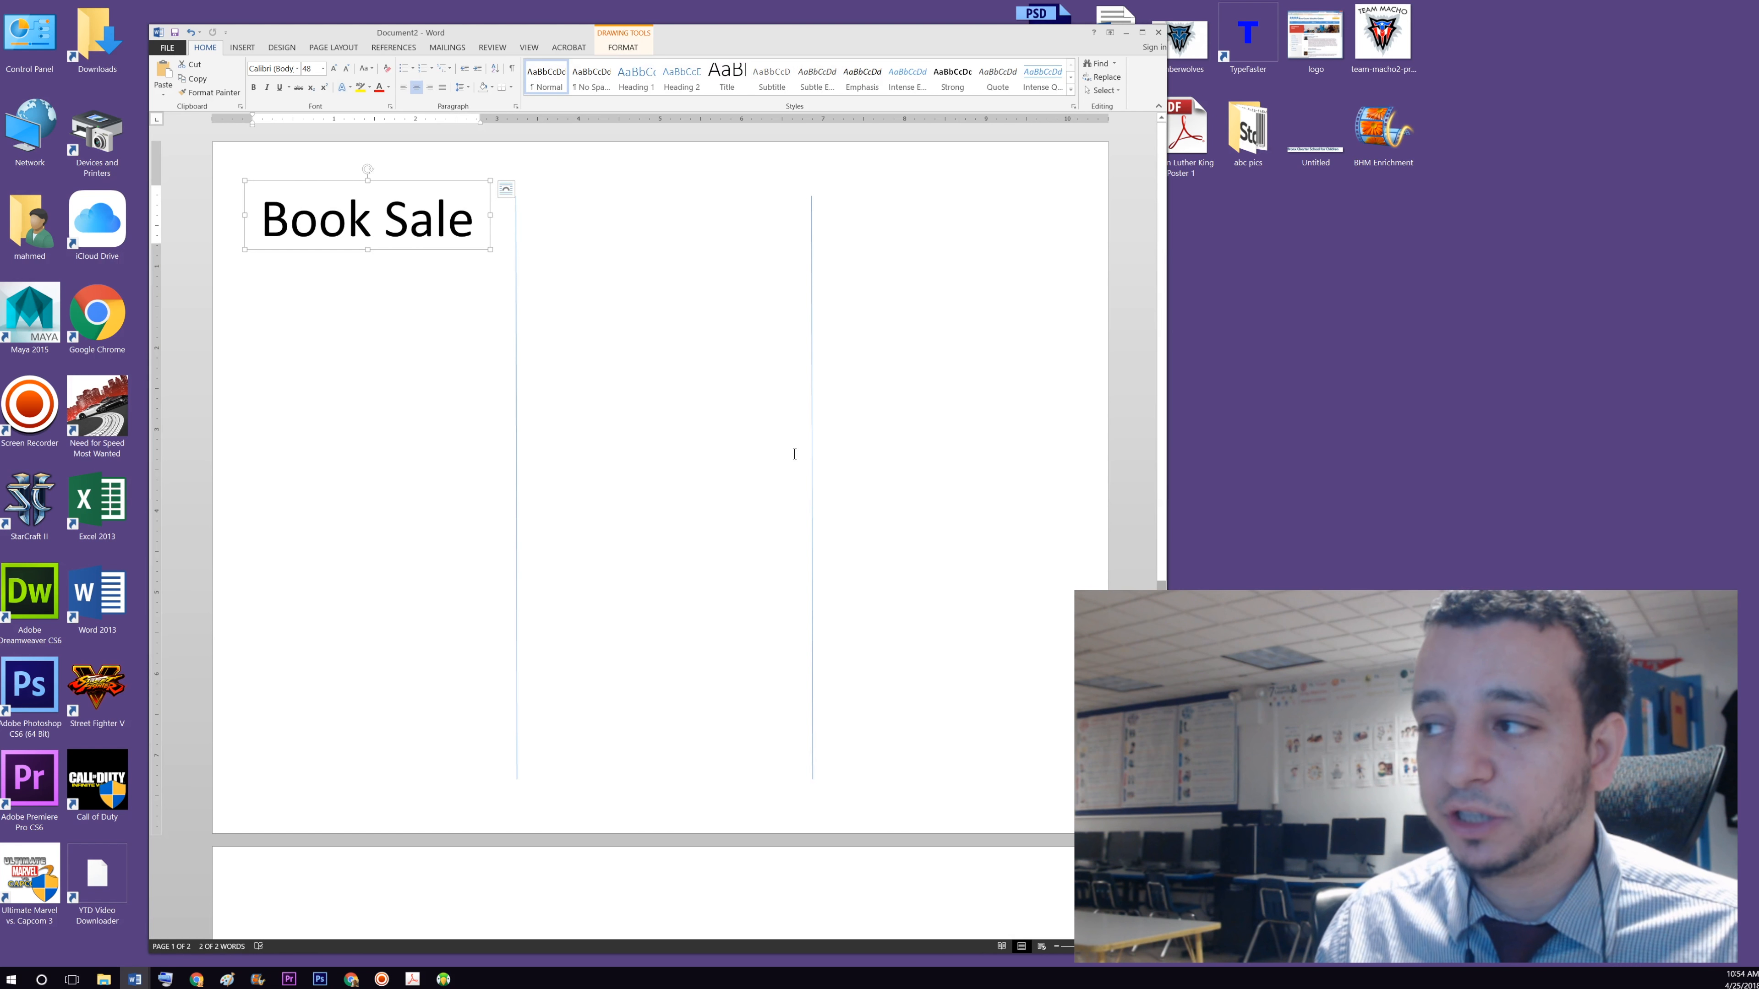
left_click(436, 300)
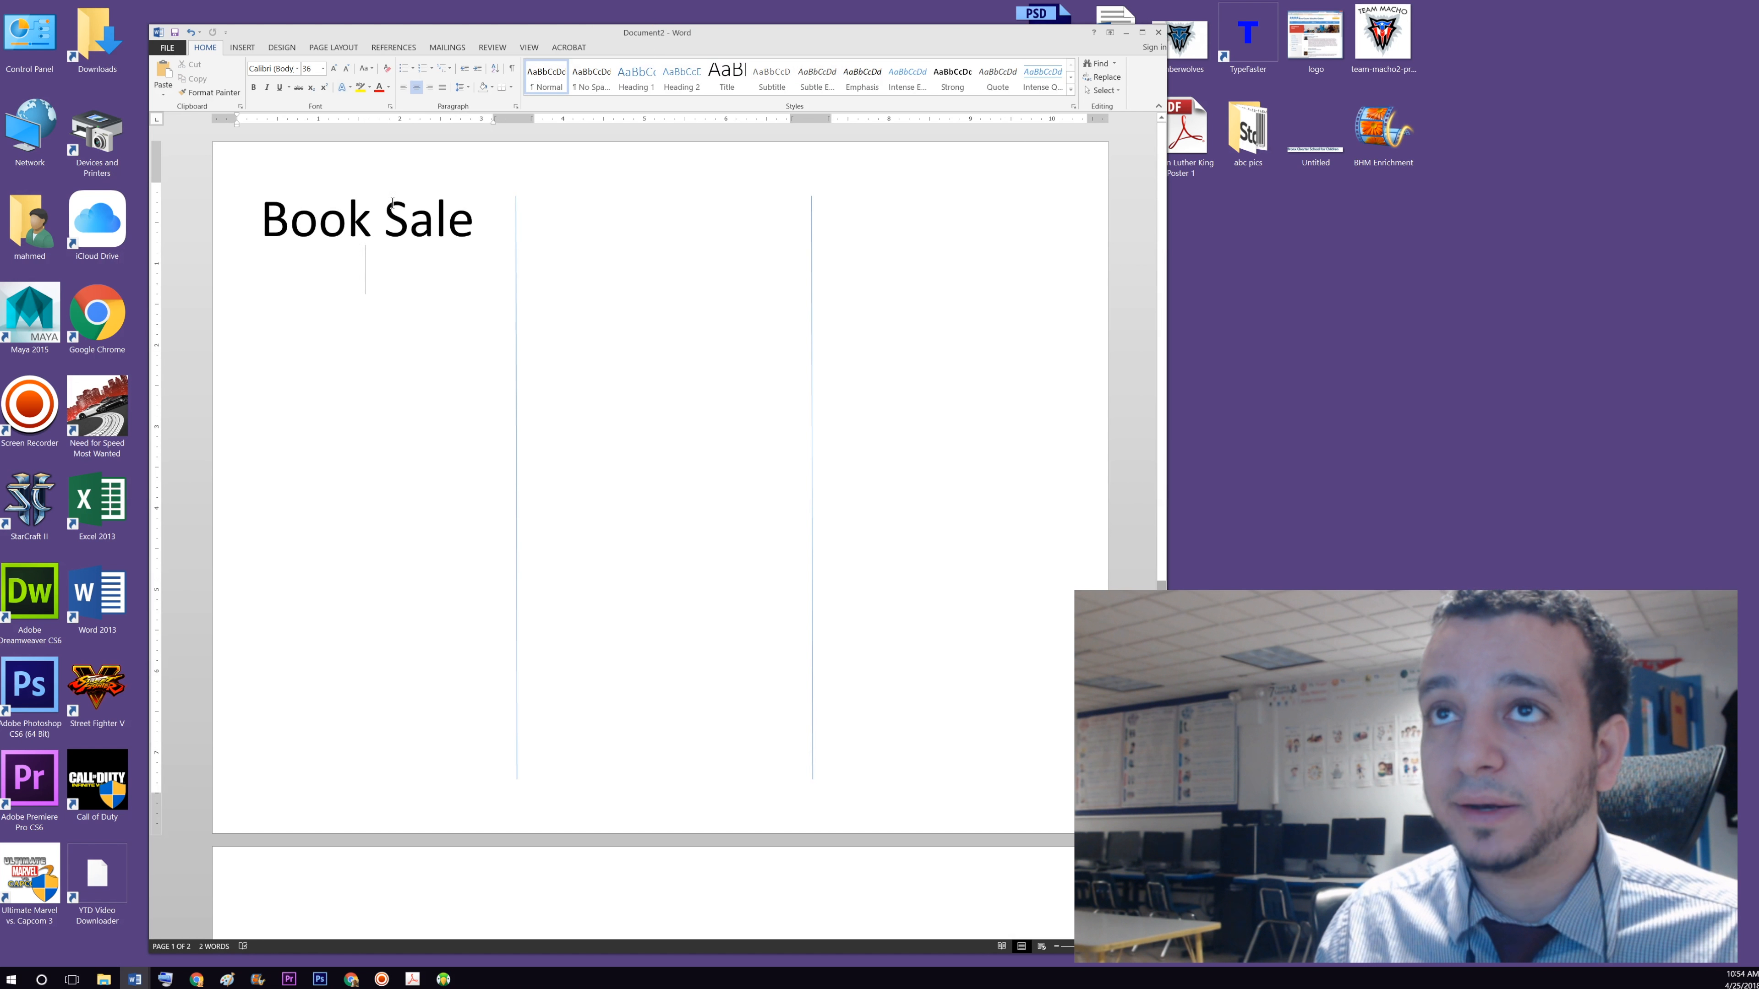
- Move the "Book Sale" text box from the first column to the top of the third column and deselect it
left_click(387, 217)
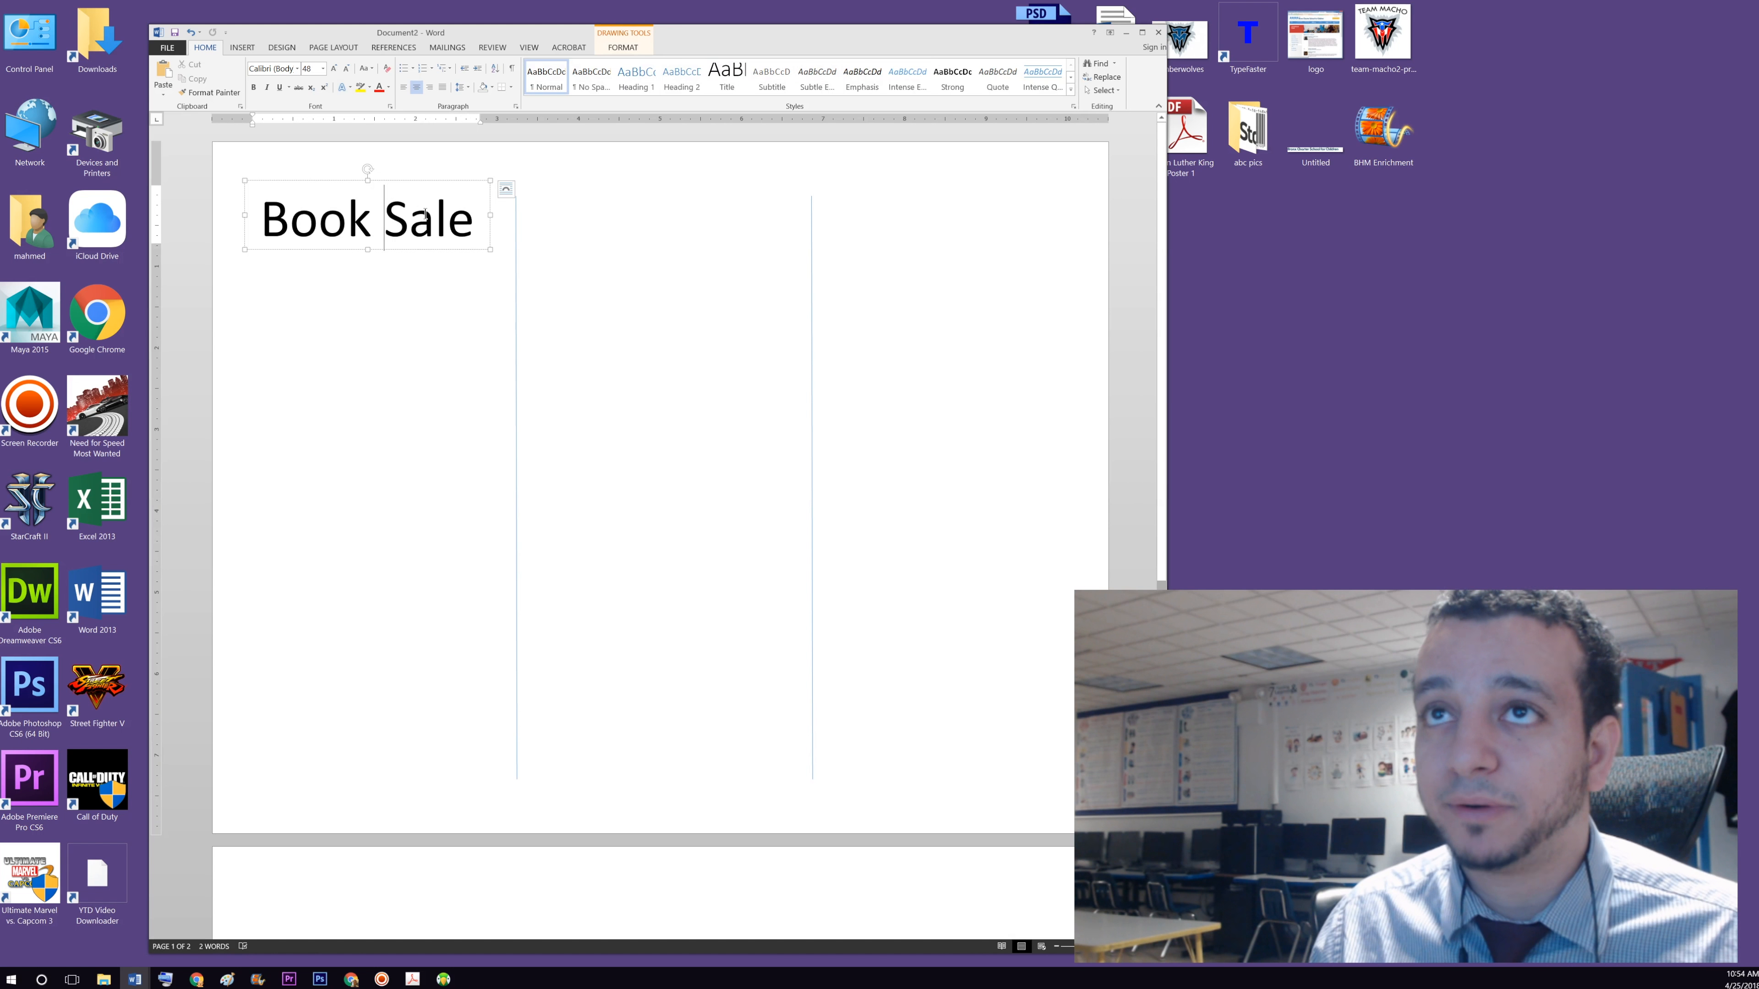
left_click(436, 181)
left_click_drag(425, 183, 1020, 162)
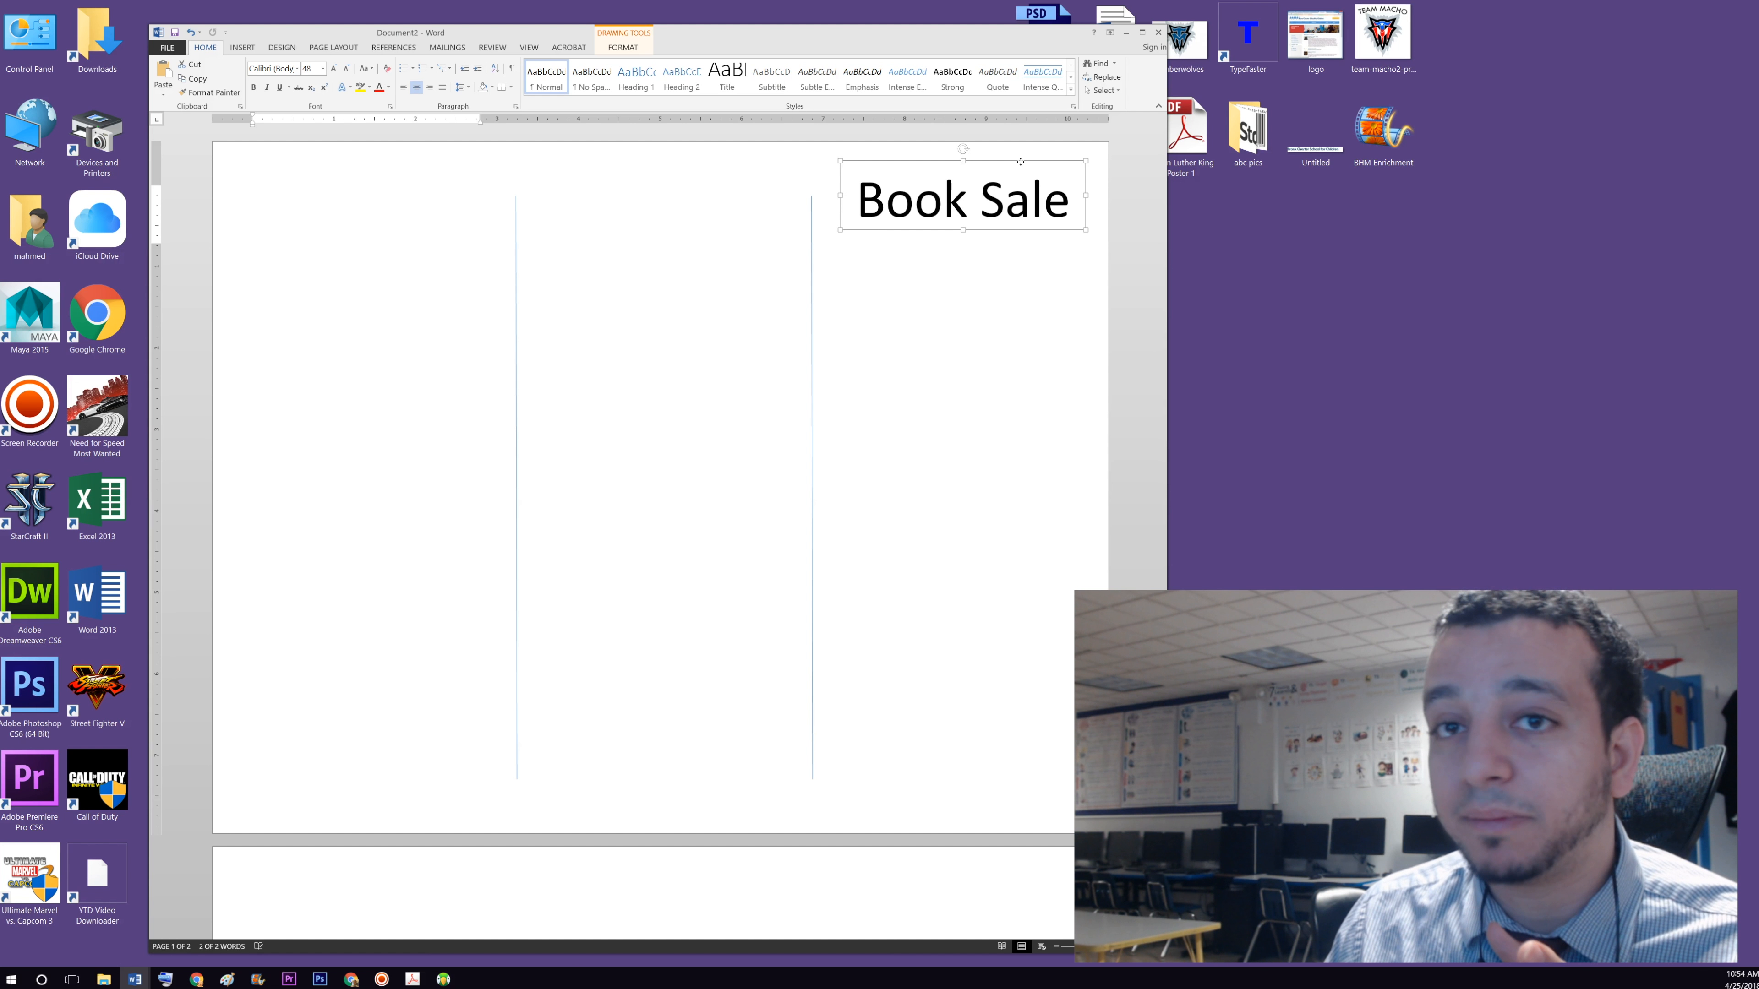
left_click_drag(1020, 161, 1012, 159)
left_click(998, 259)
- Give the "Book Sale" text box a red outline with a 3 pt weight, trying black first
left_click(963, 173)
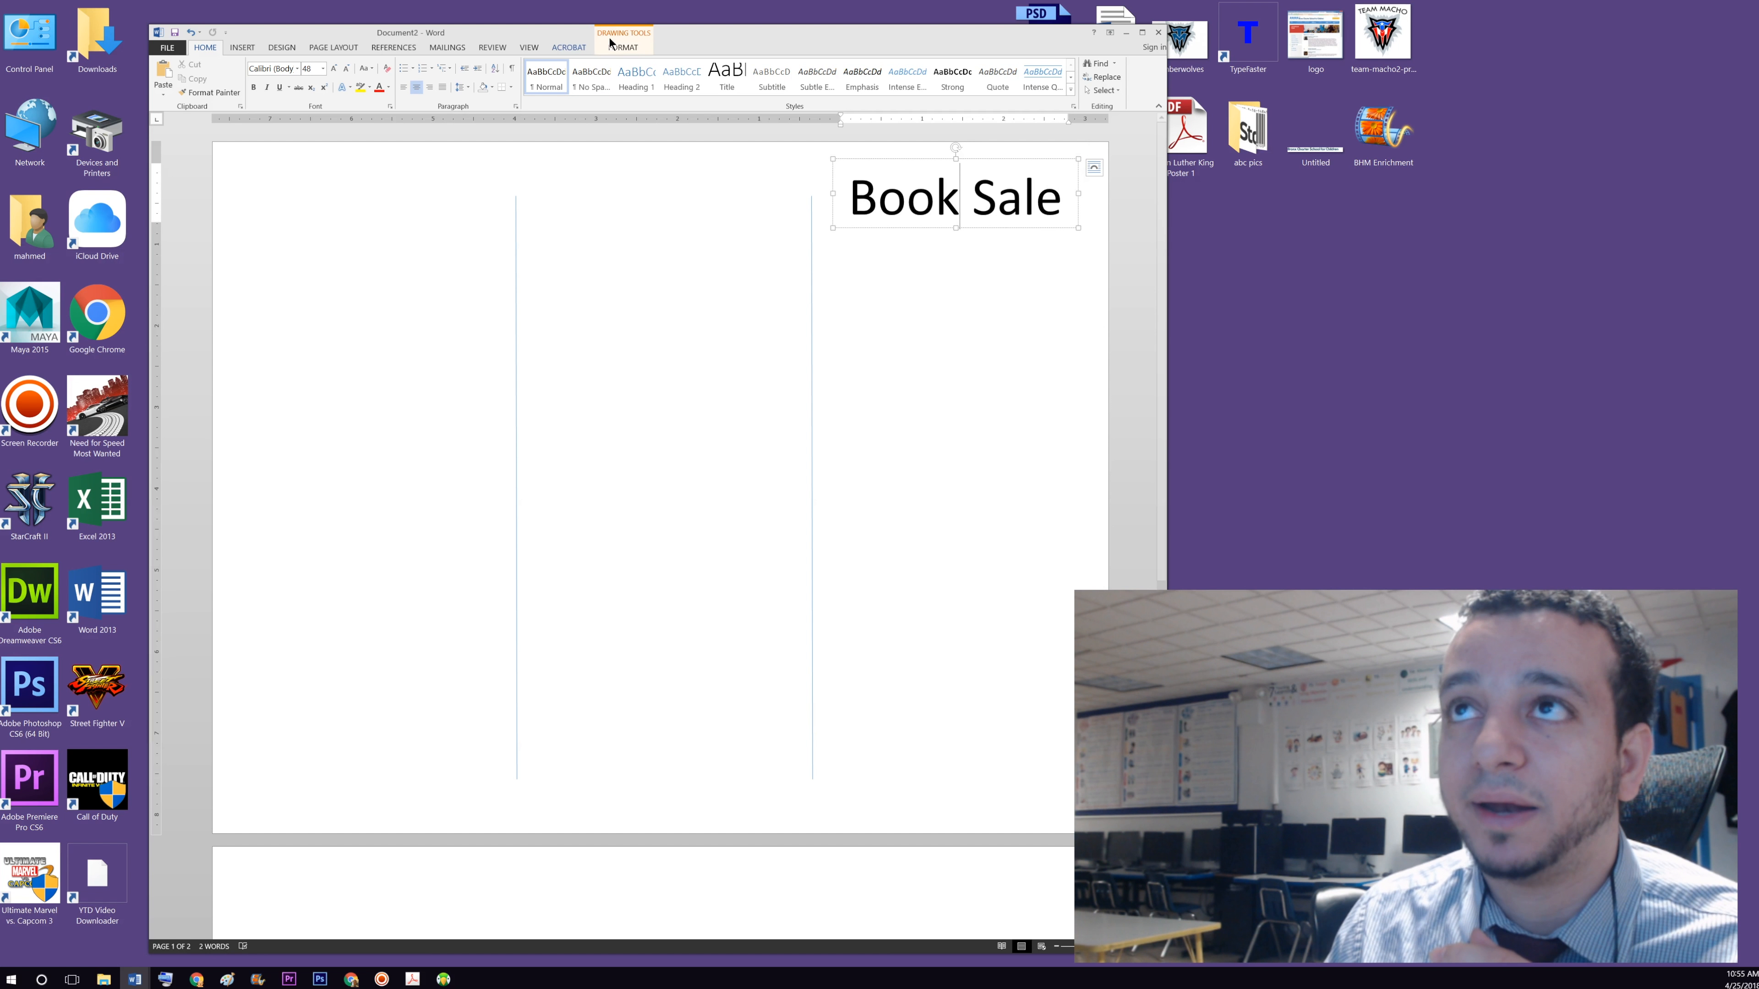
left_click(638, 48)
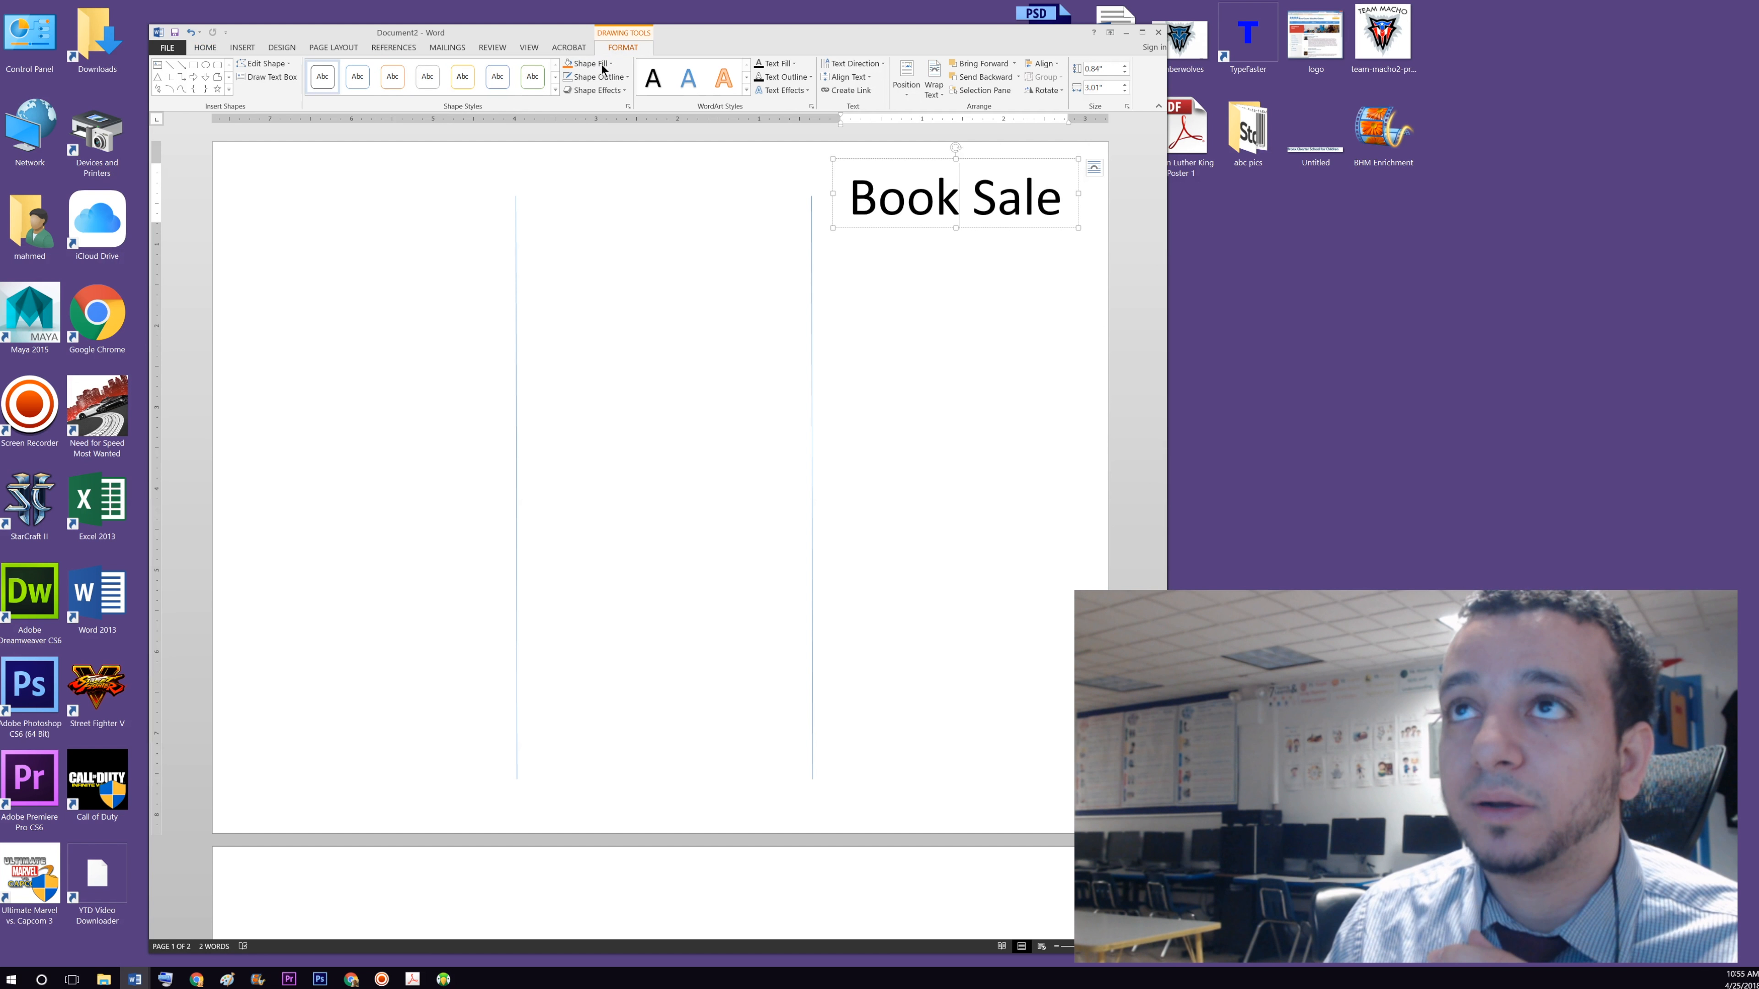
left_click(598, 76)
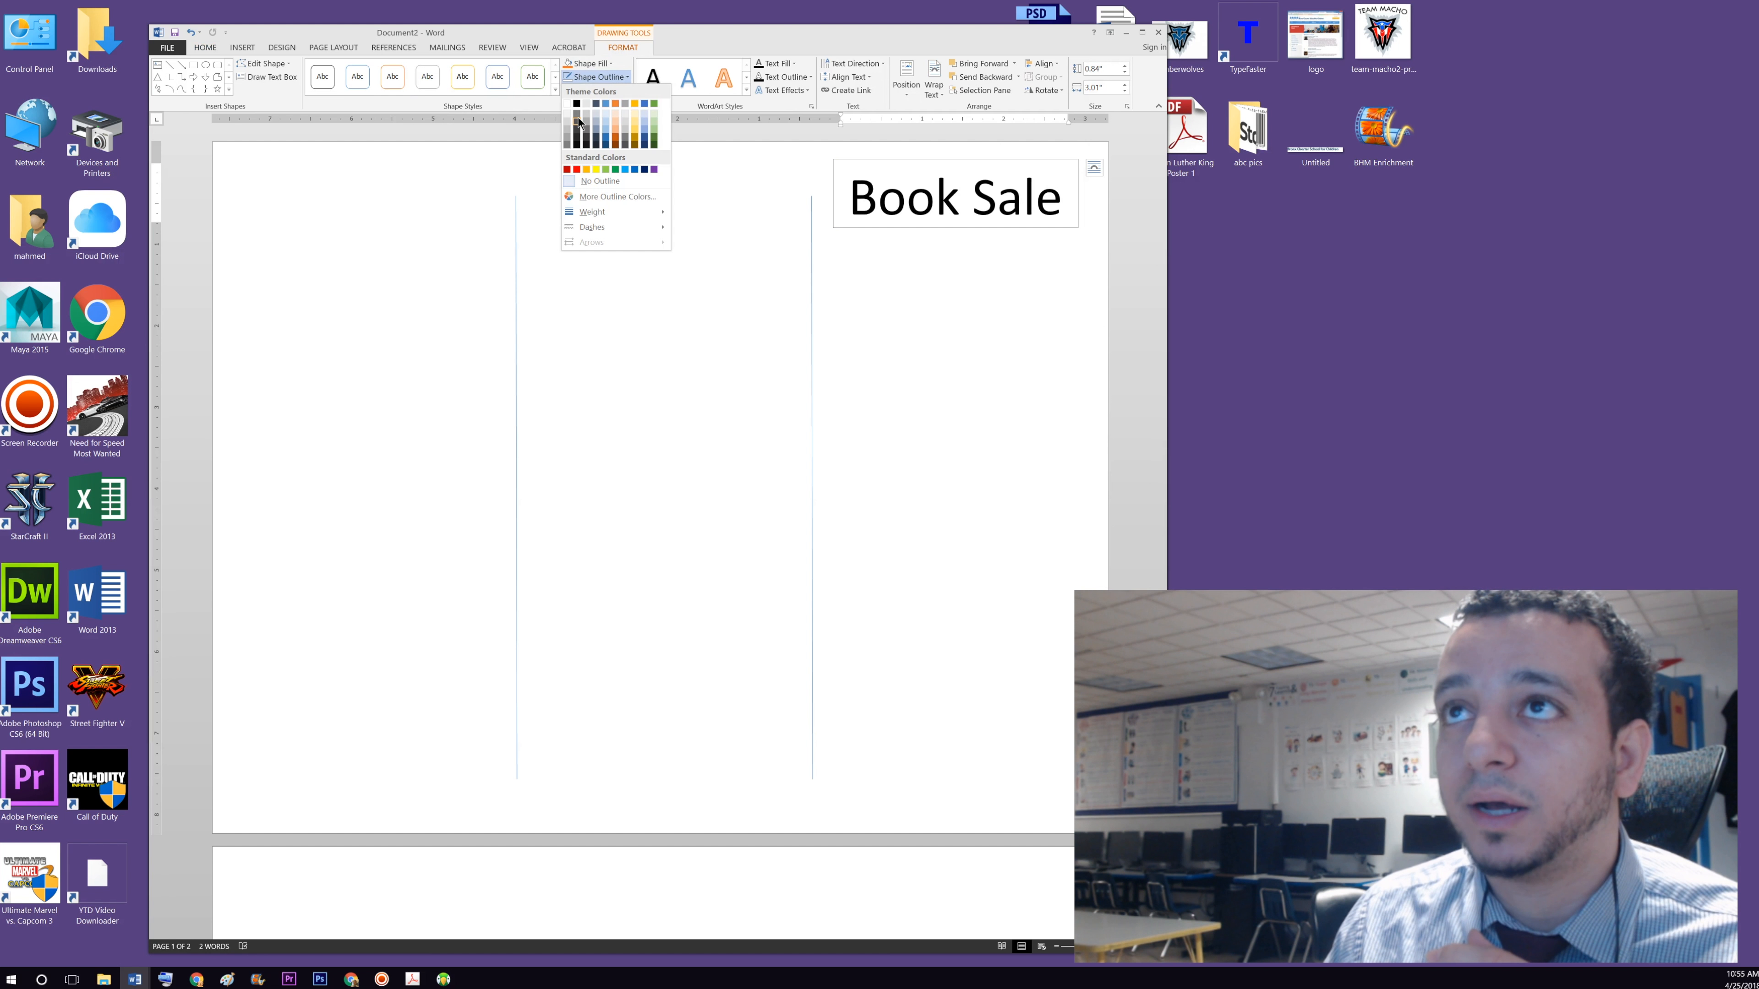
left_click(577, 103)
left_click(600, 76)
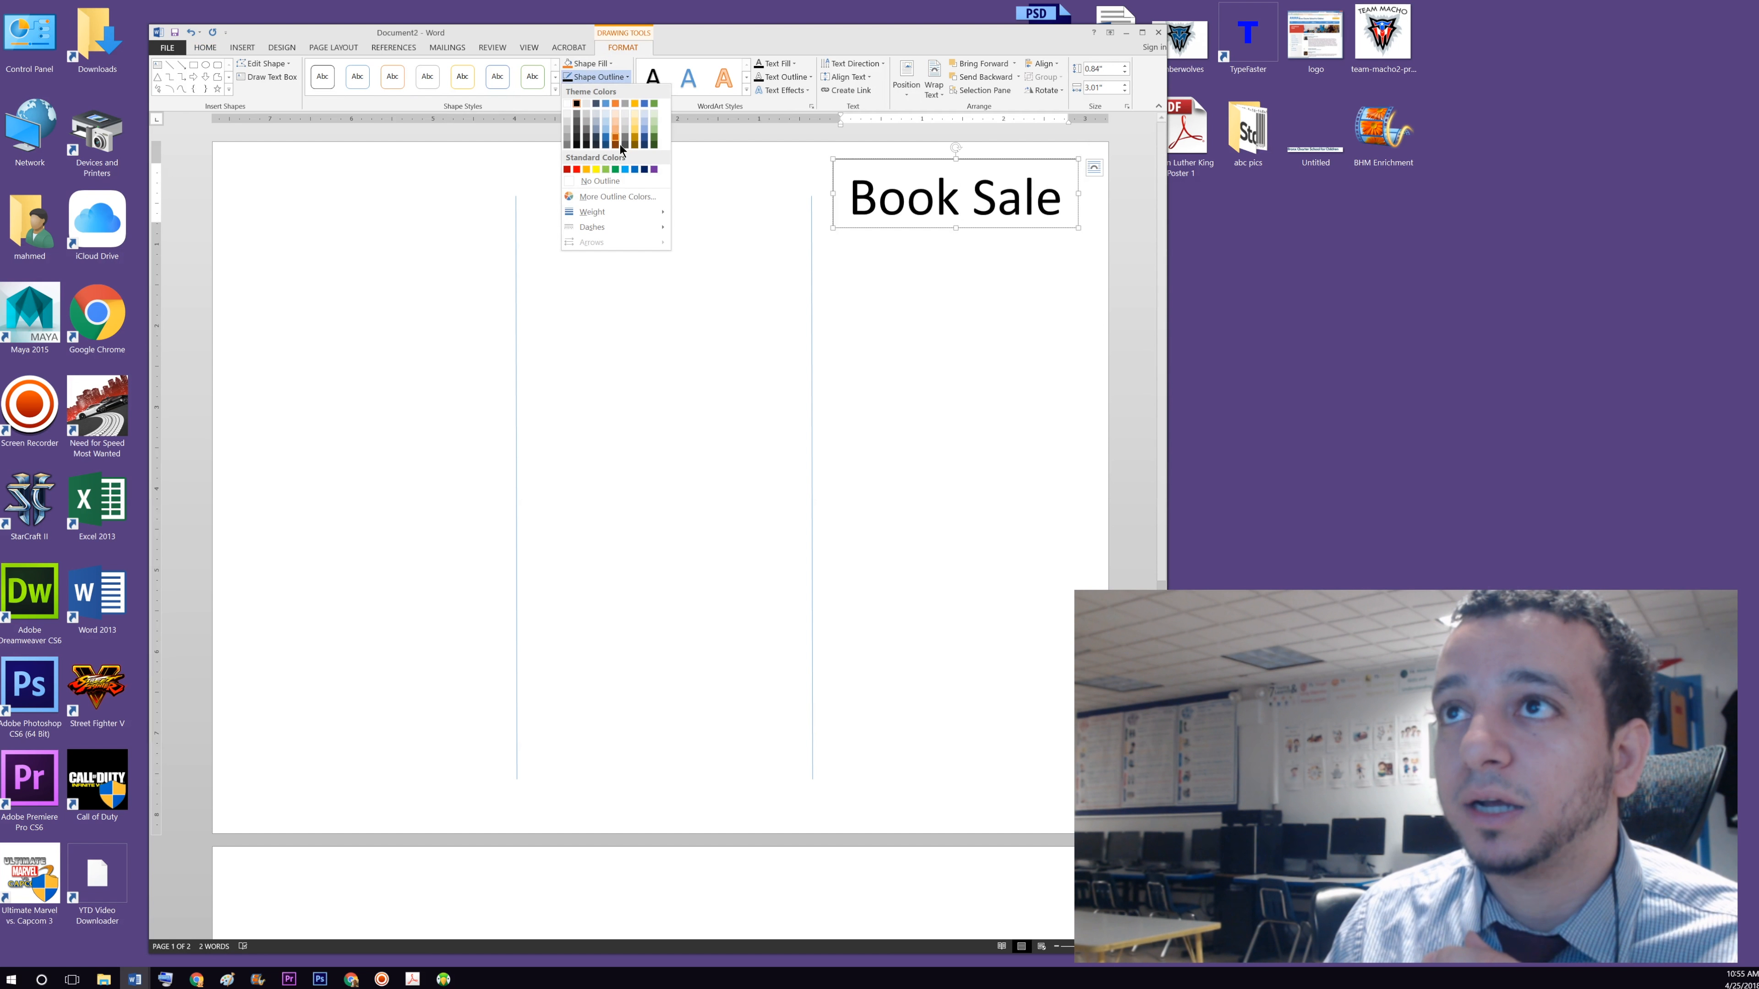
left_click(576, 169)
left_click(600, 76)
left_click(609, 79)
left_click(610, 82)
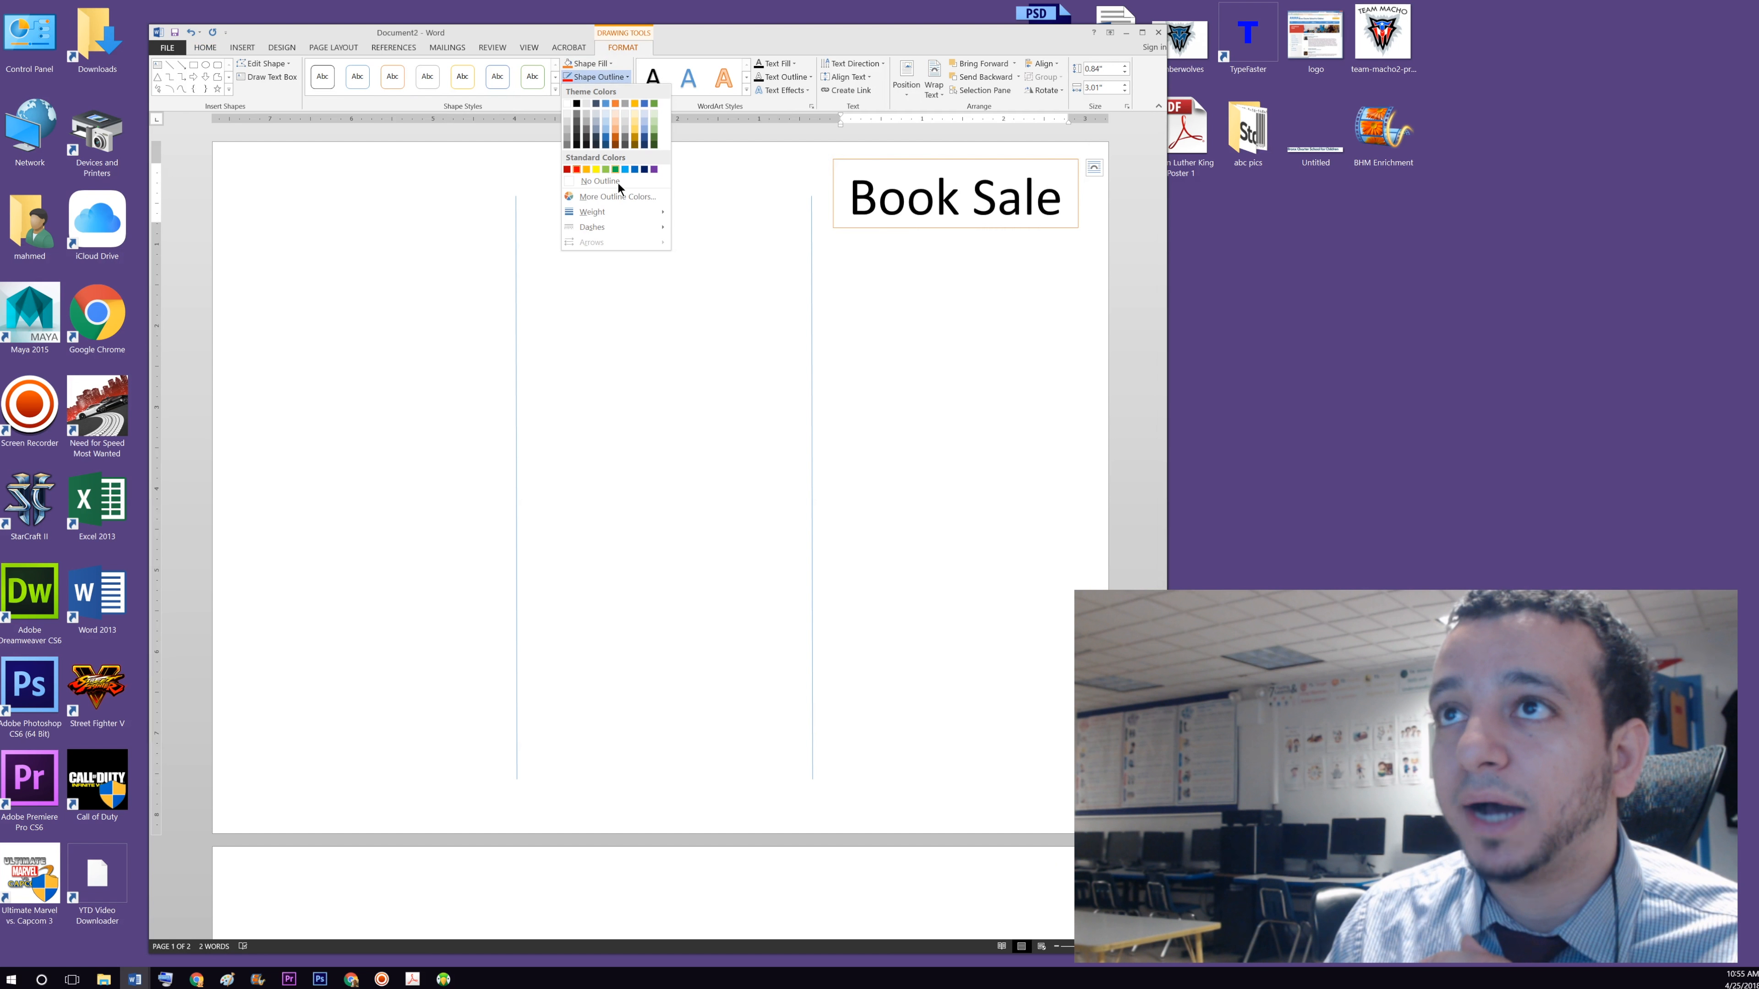
mouse_move(629, 212)
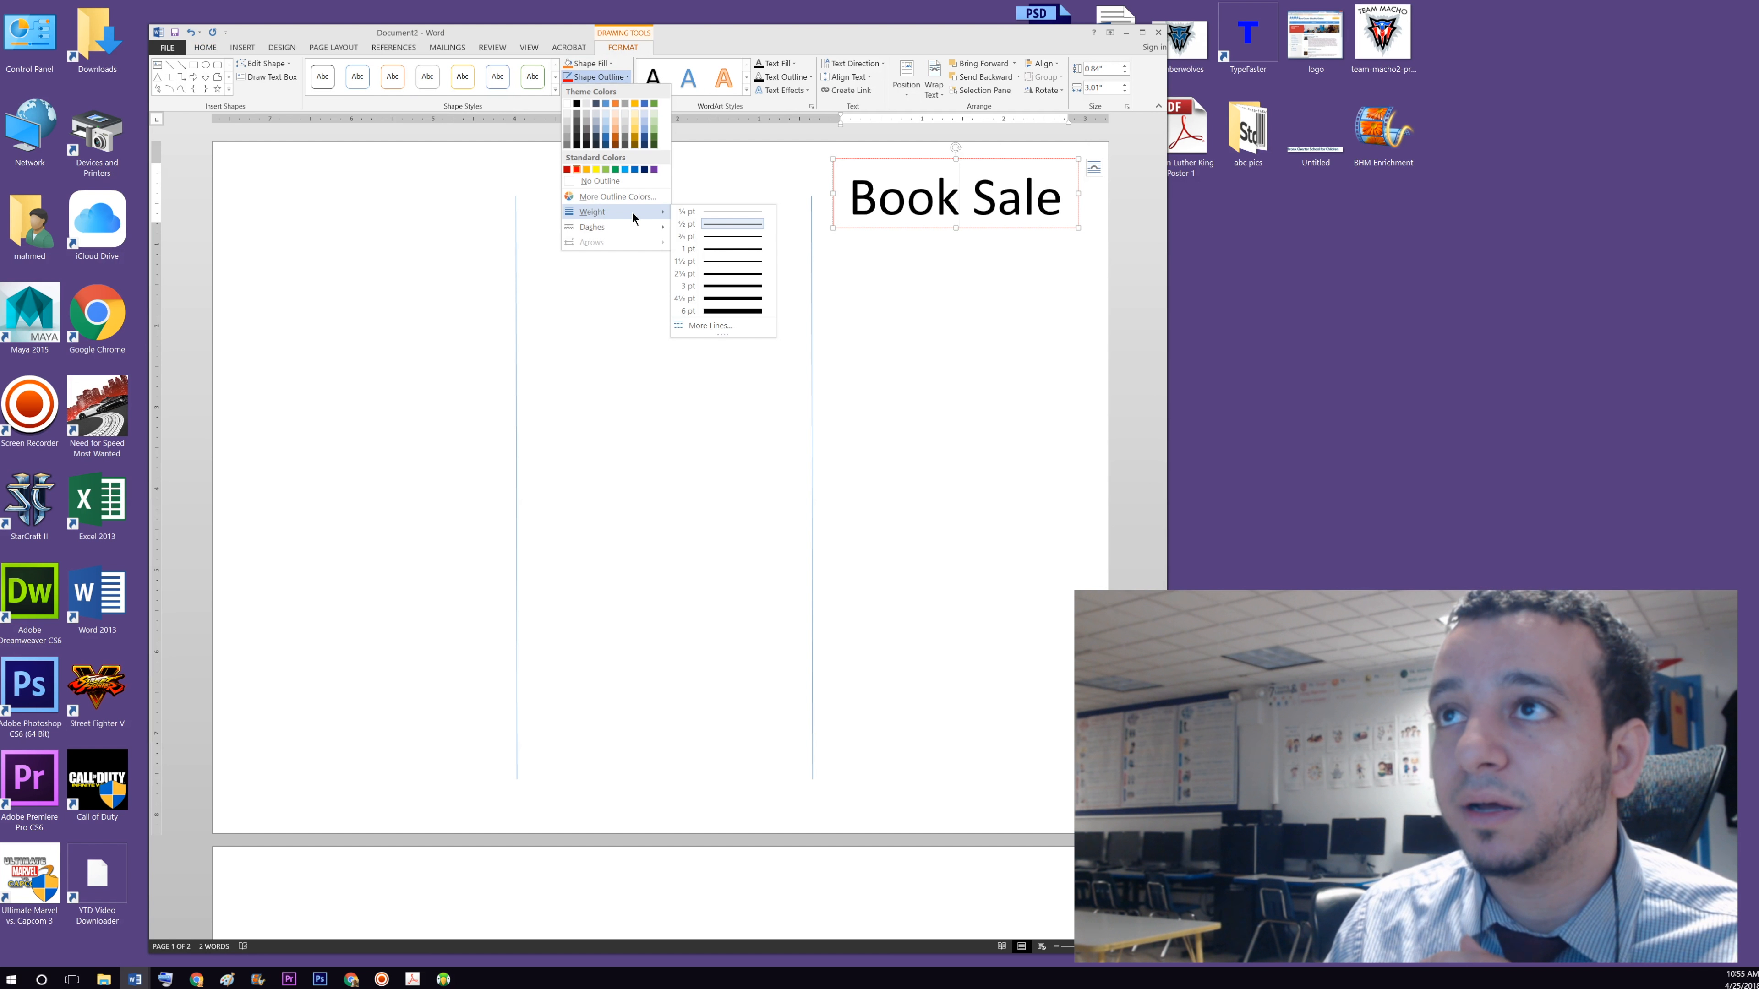
left_click(724, 289)
- Set the "Book Sale" text box to no fill and no outline, and deselect it
left_click(591, 64)
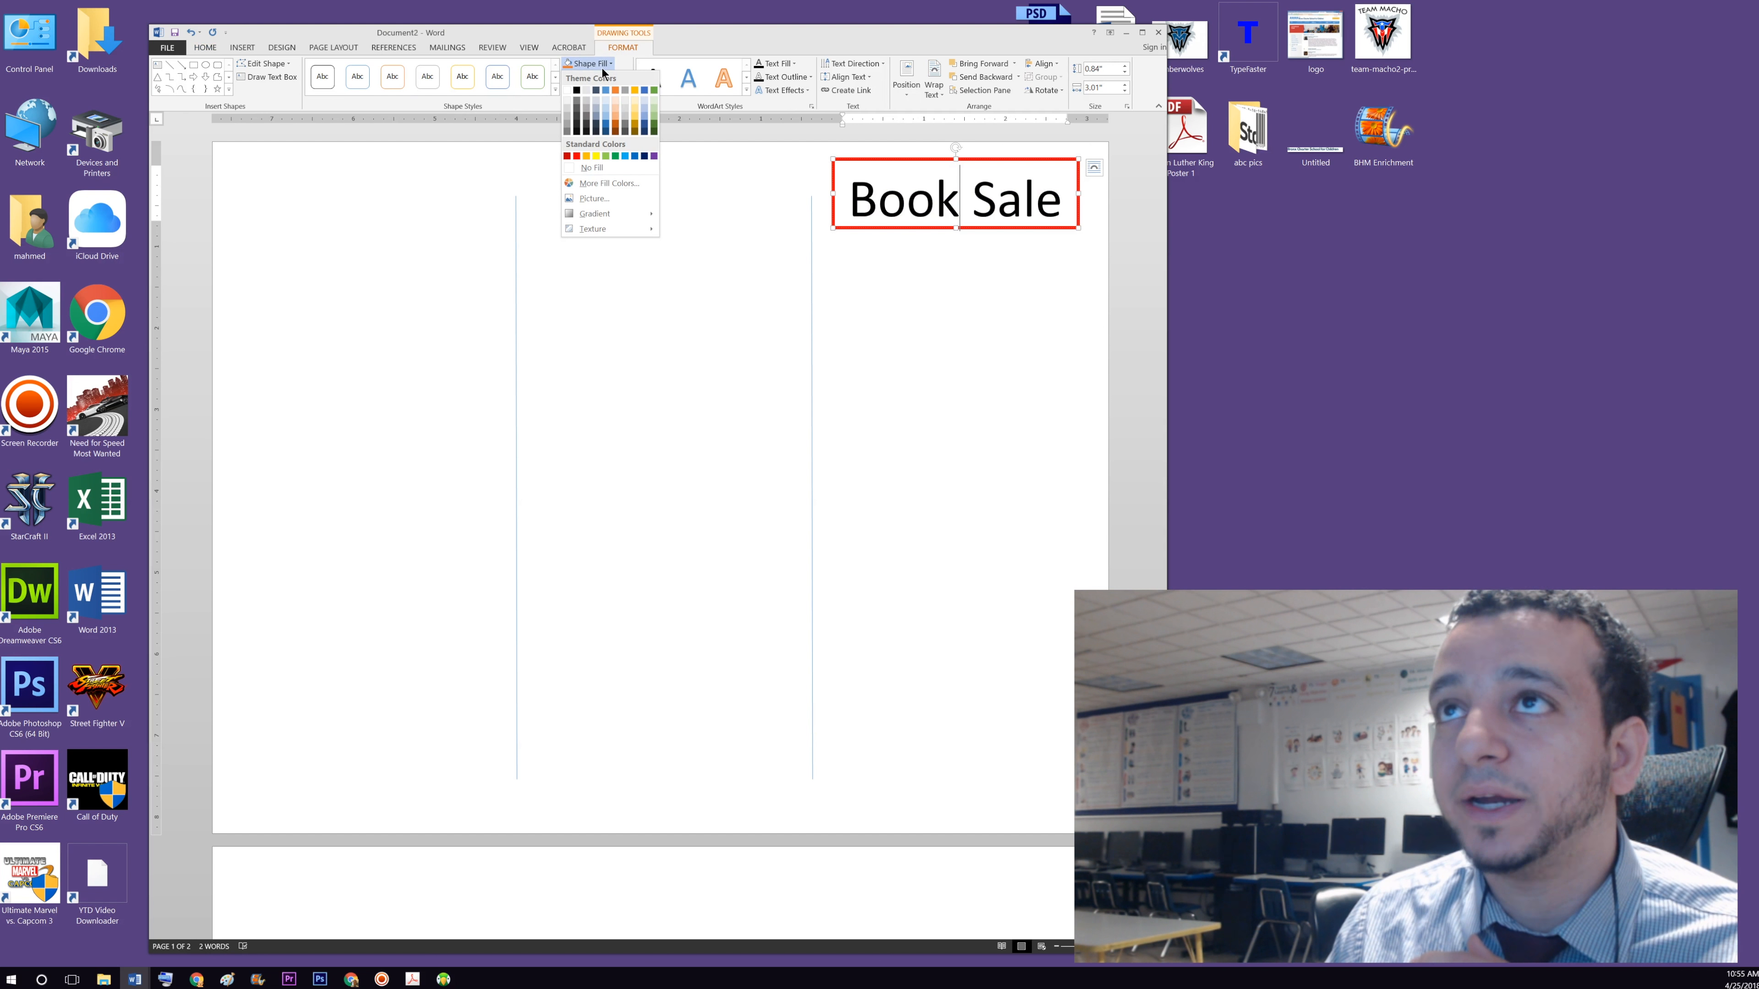
left_click(583, 172)
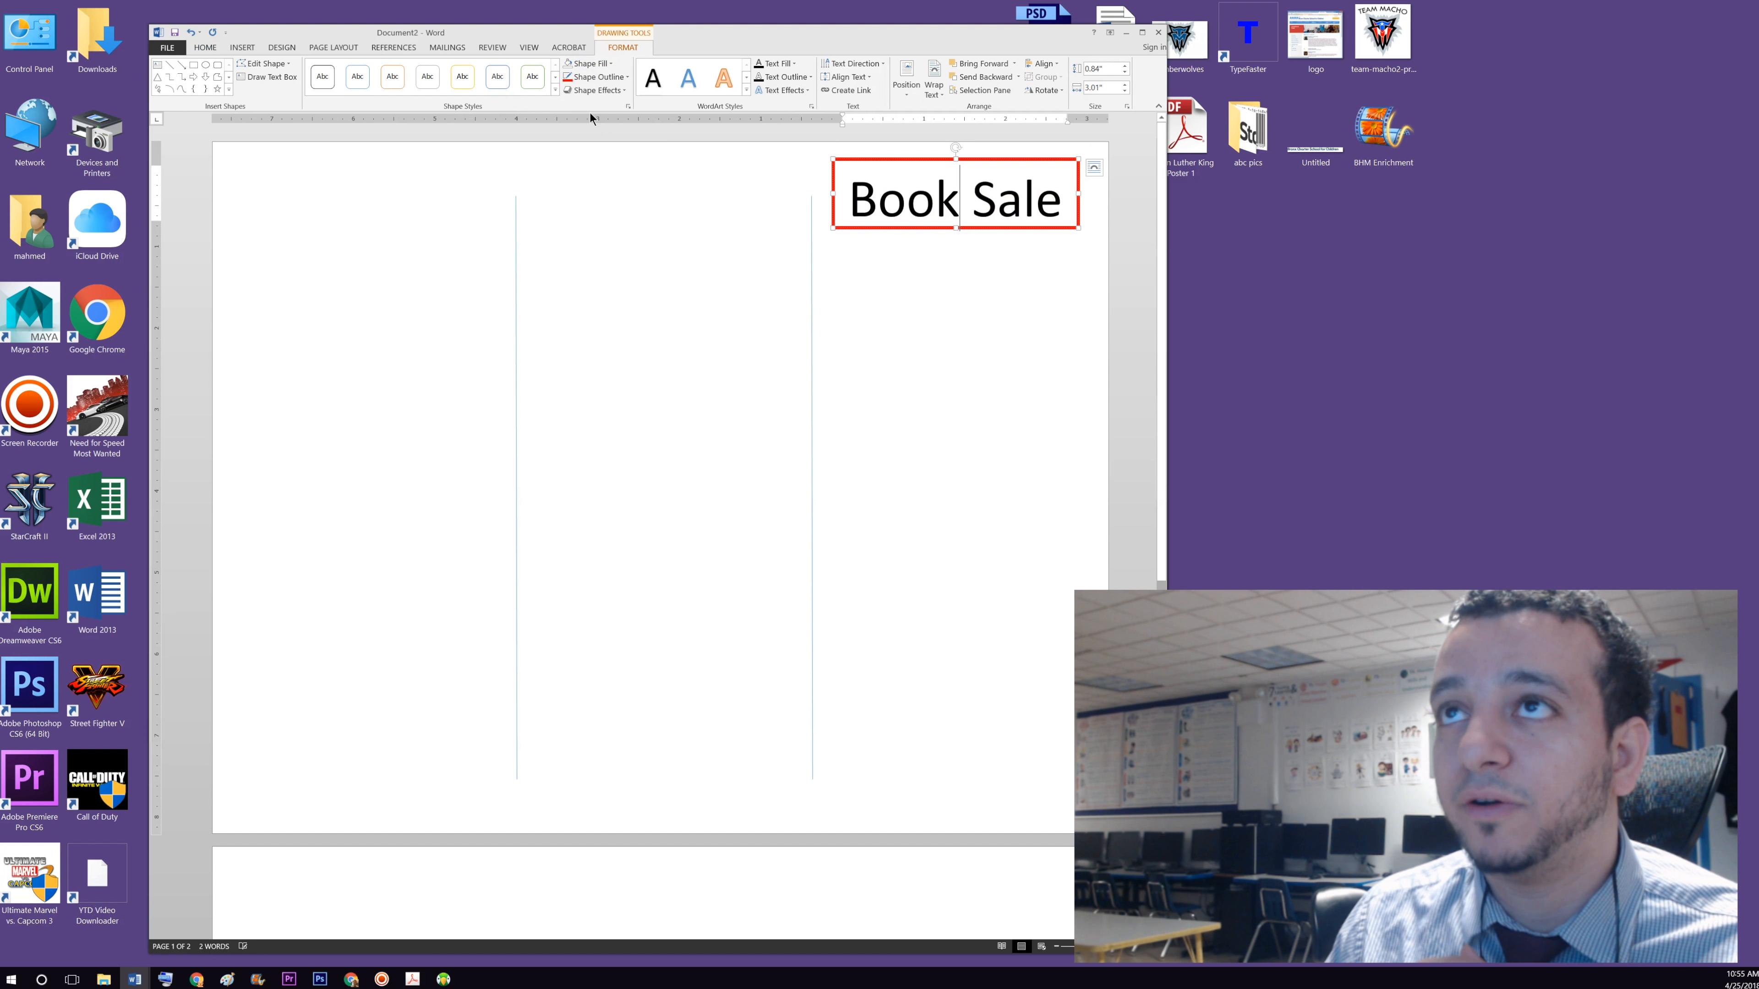
left_click(597, 76)
left_click(587, 181)
left_click(1039, 327)
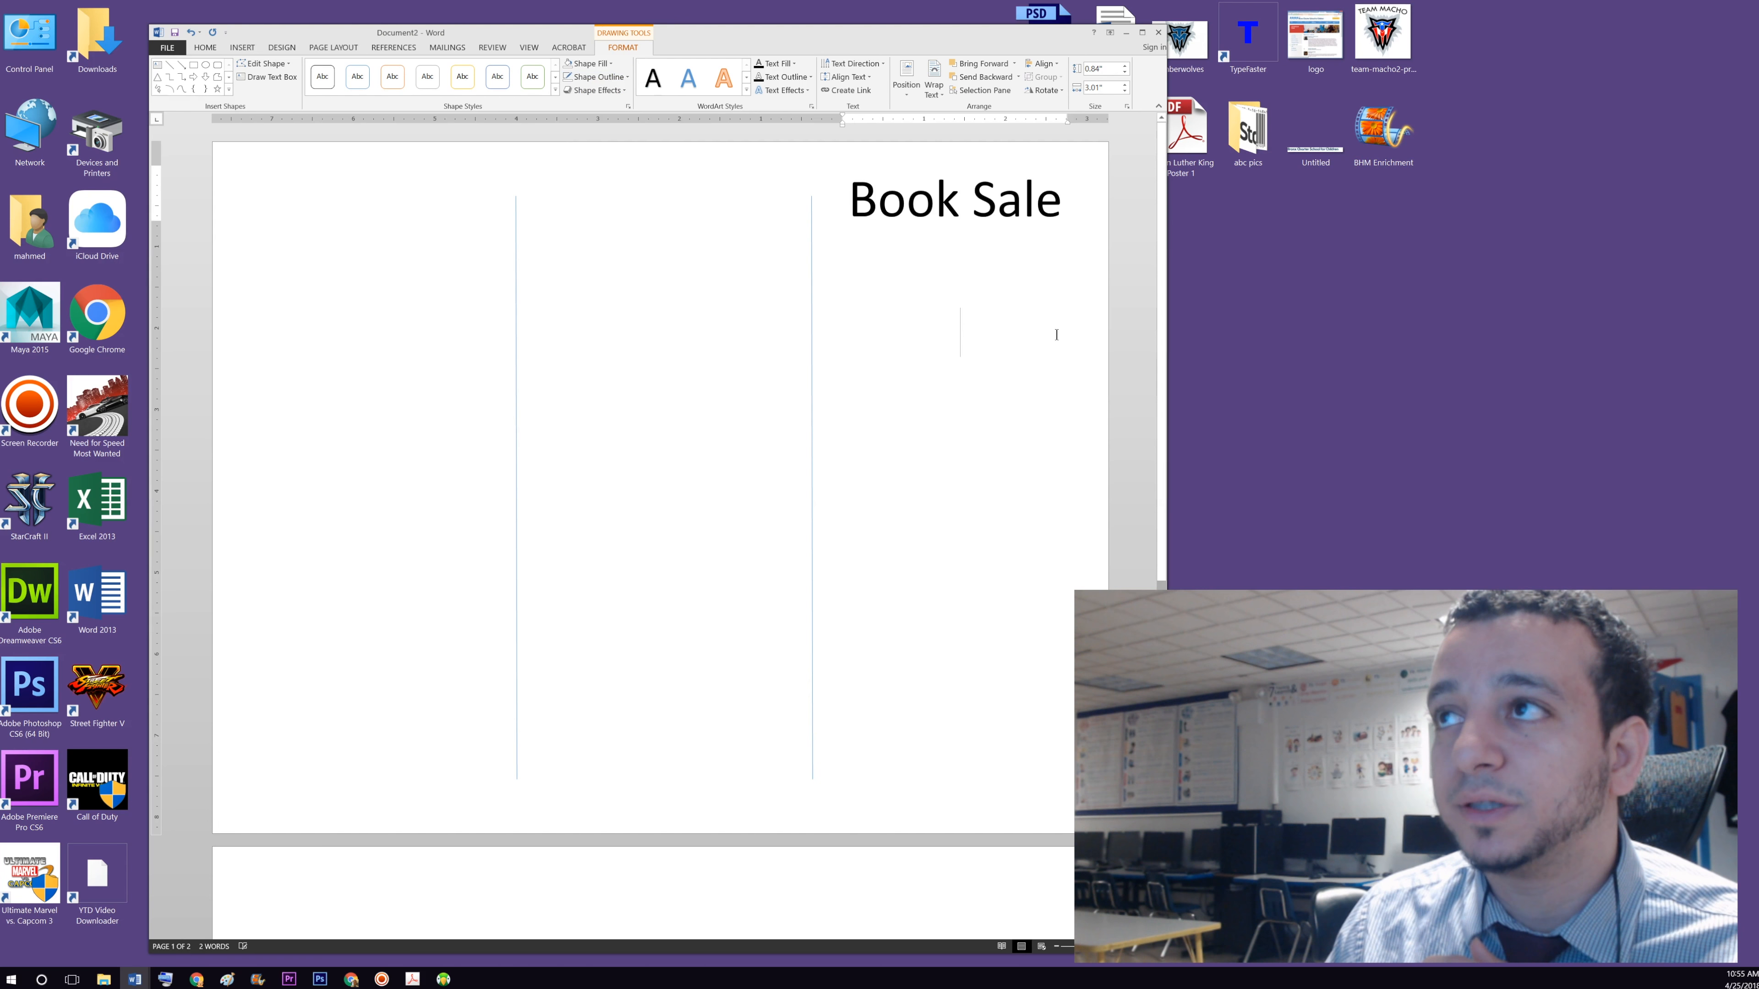
- Change the heading text to "Book Sale!" and nudge its text box slightly to the right in the third column
left_click(1068, 207)
key("BackSpace")
key("BackSpace")
key("BackSpace")
key("BackSpace")
key("BackSpace")
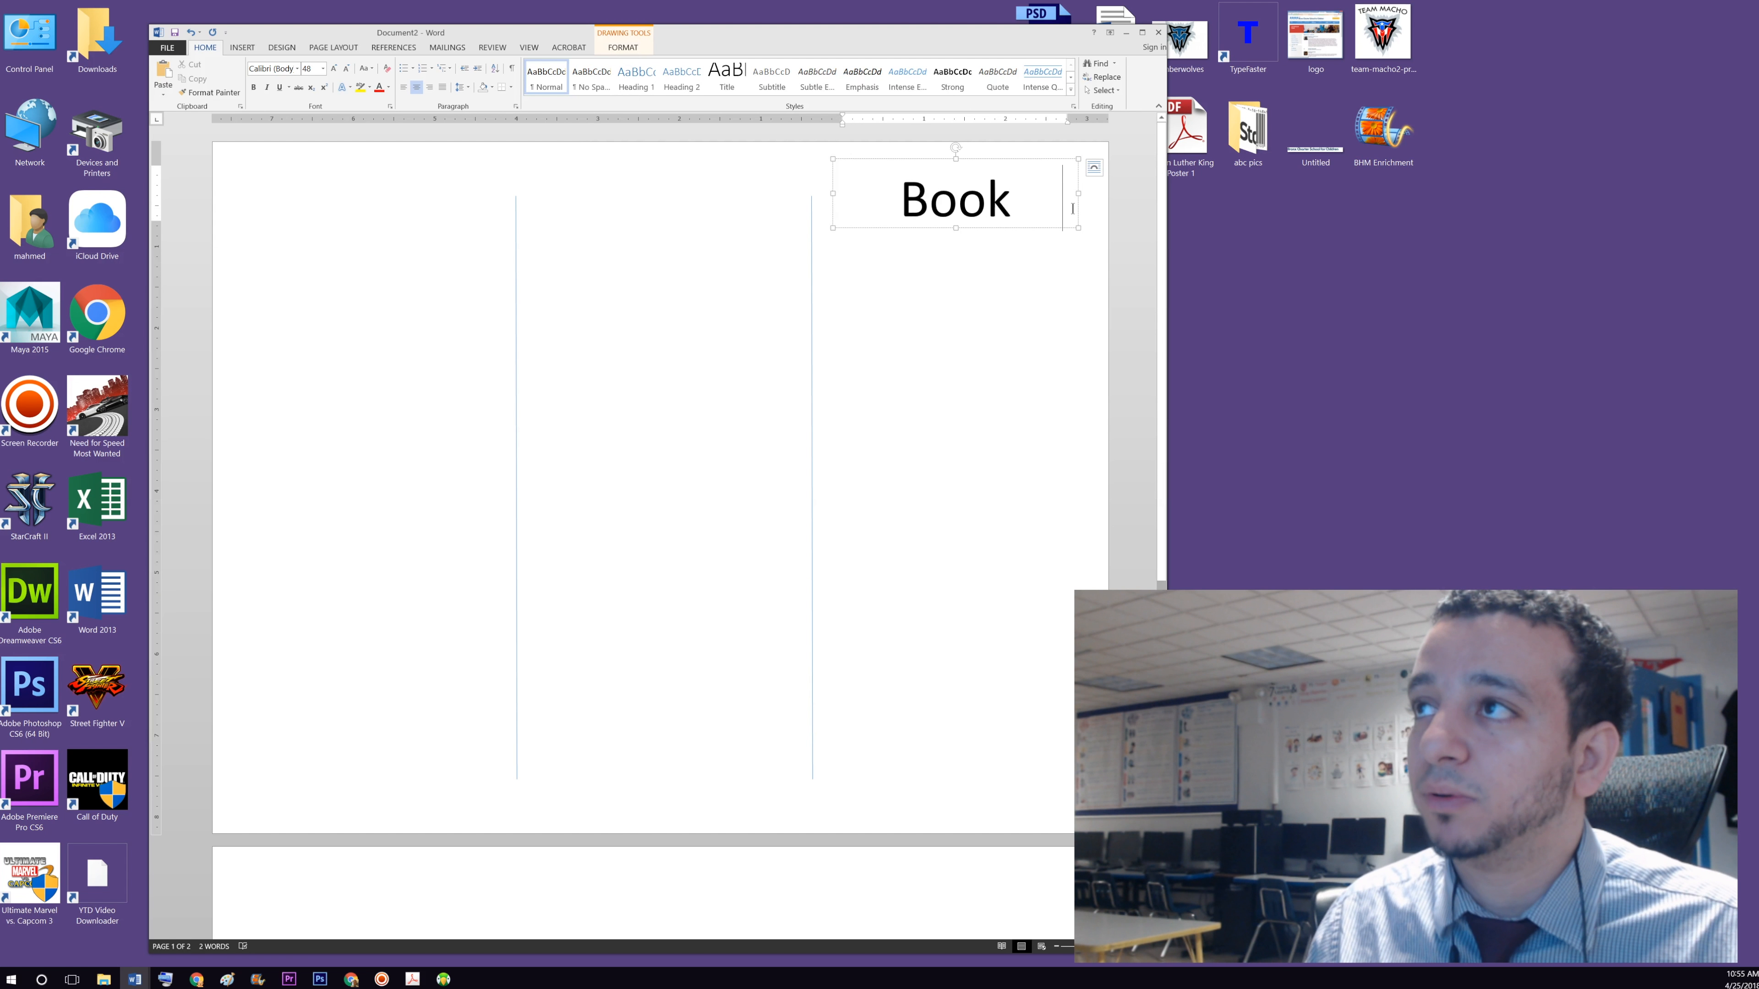
type("Sale!")
left_click(1028, 263)
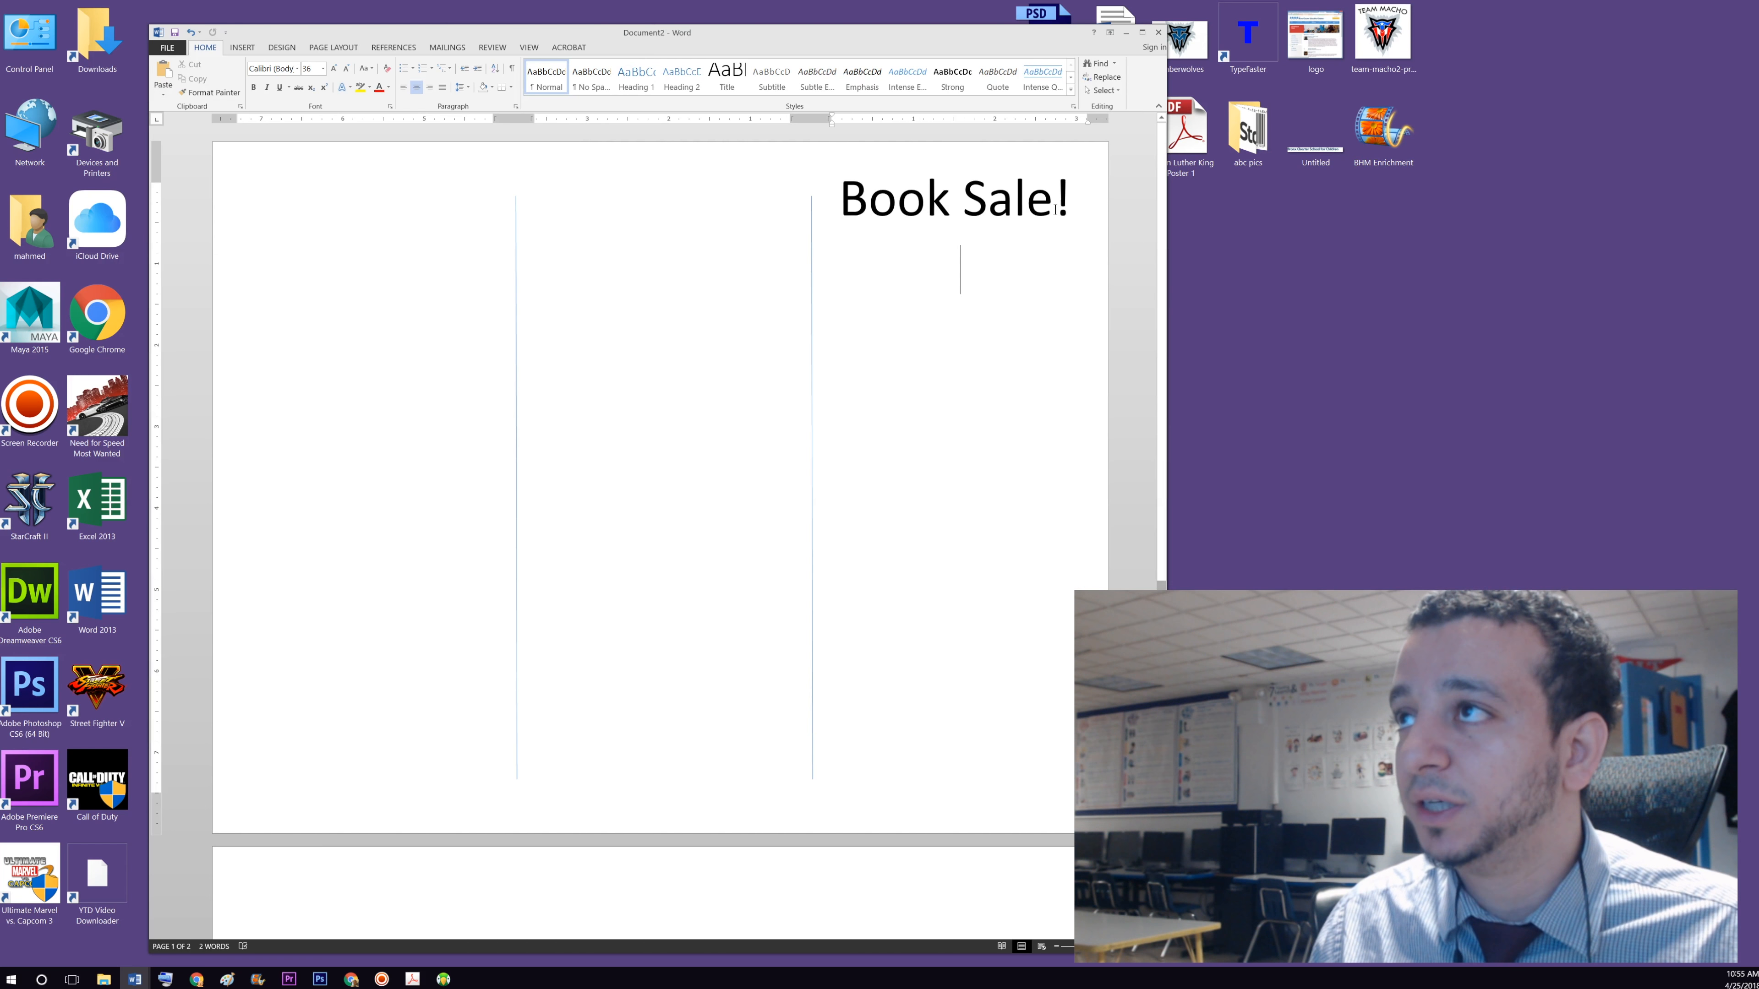
left_click(988, 201)
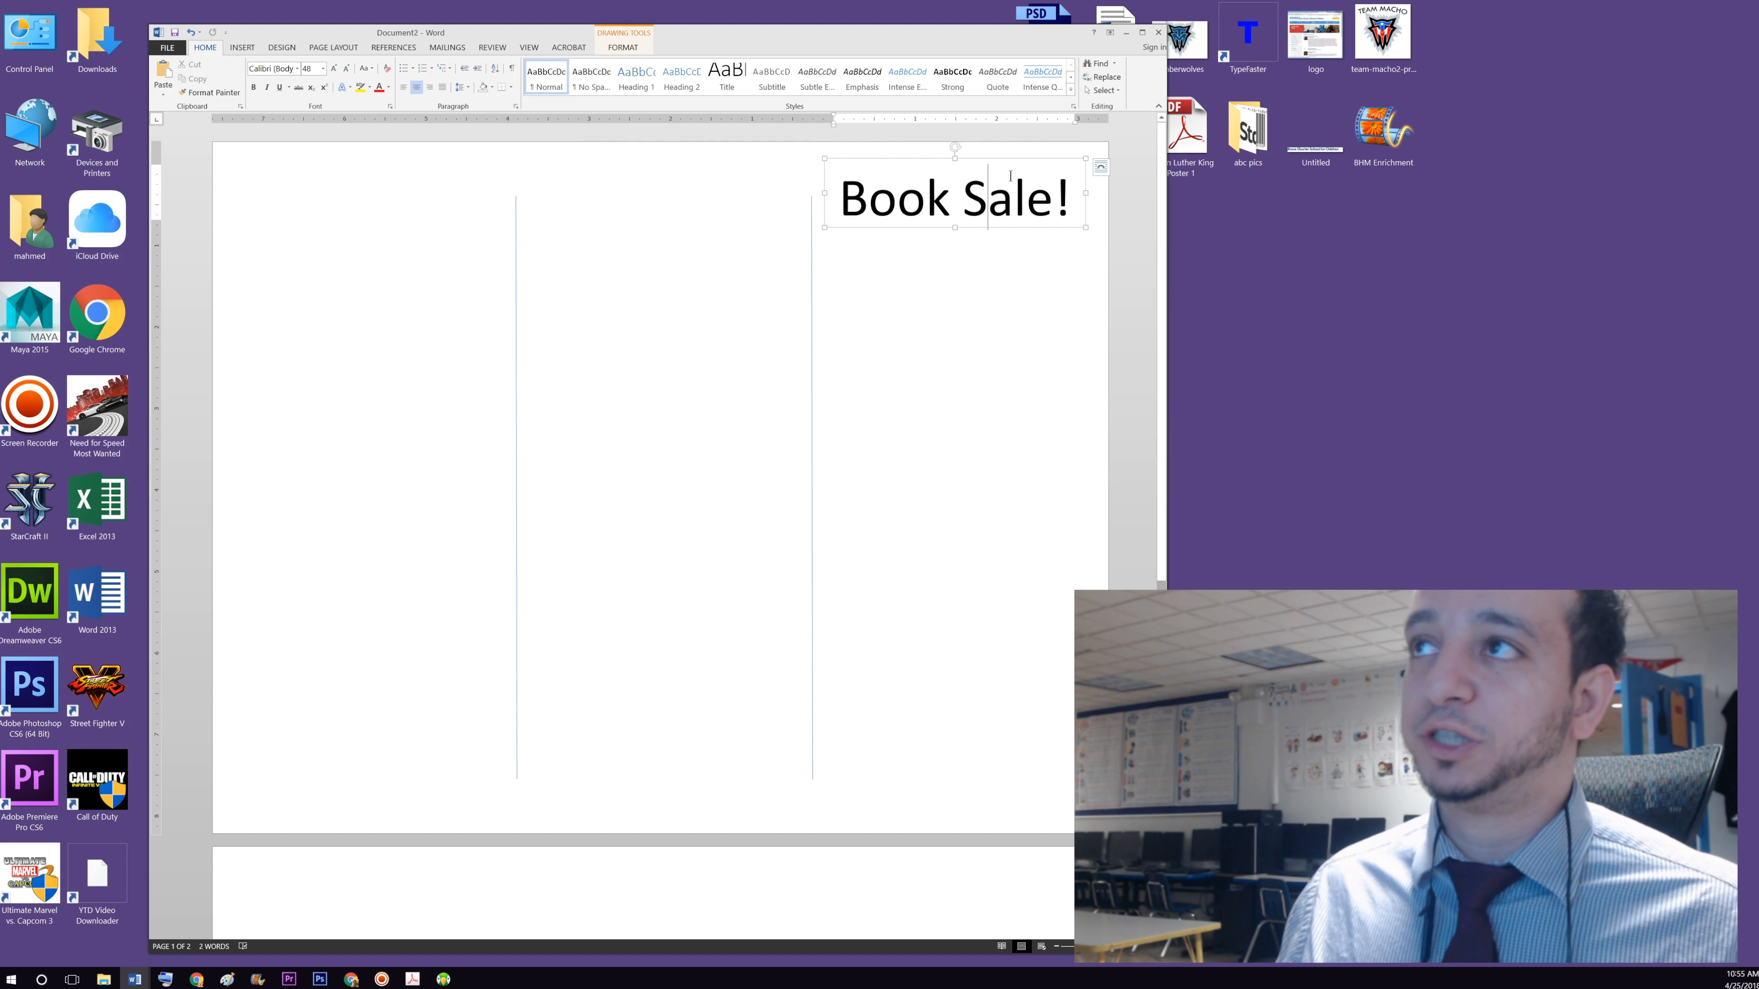
left_click(1005, 272)
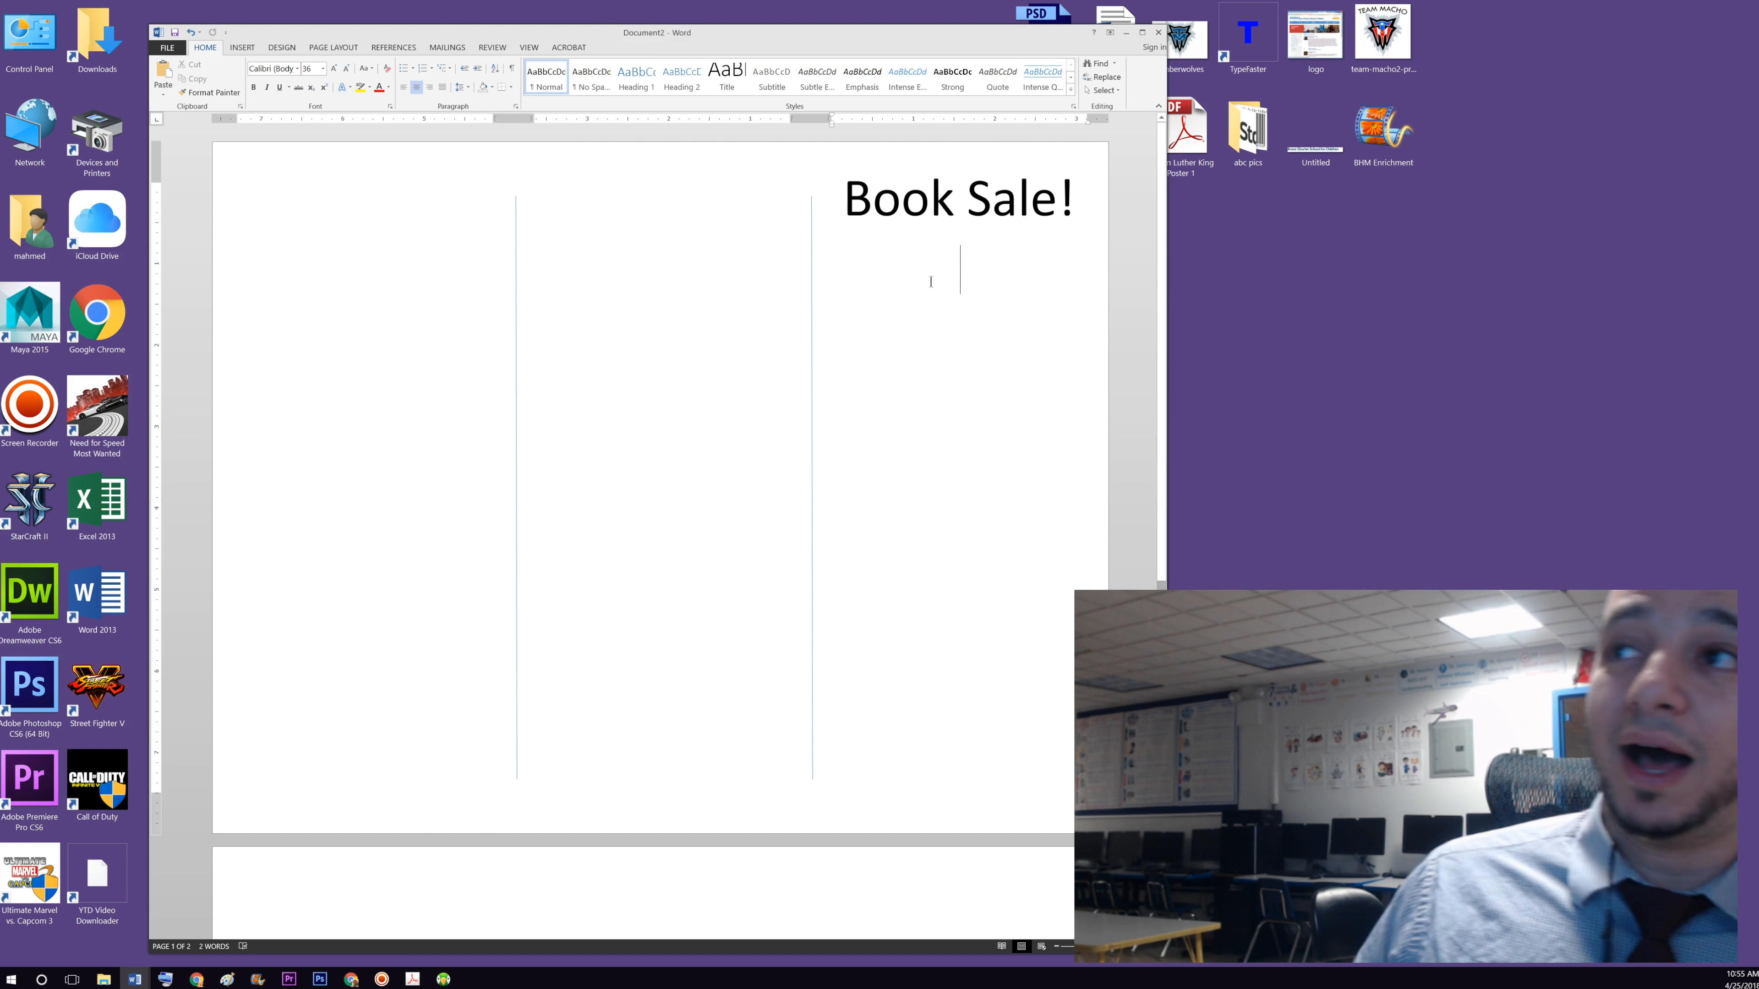
left_click(957, 405)
scroll(936, 474, "down", 2)
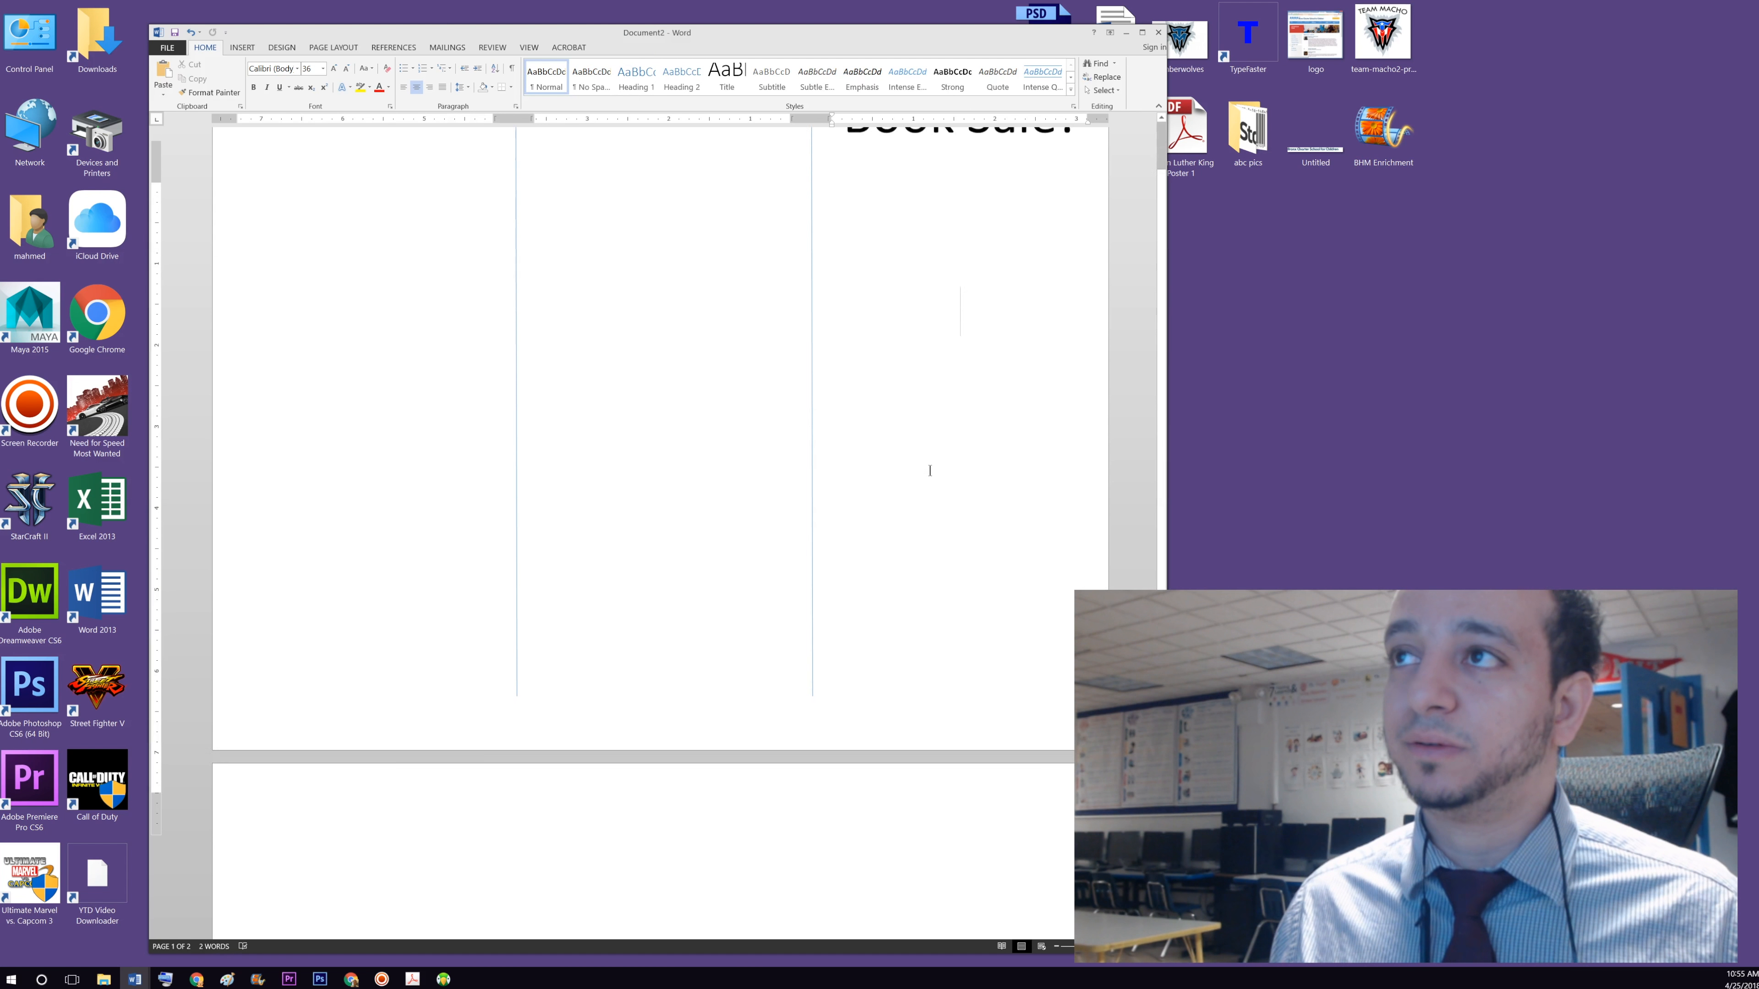
scroll(928, 469, "up", 2)
left_click(959, 346)
left_click(945, 395)
left_click(923, 525)
left_click(869, 575)
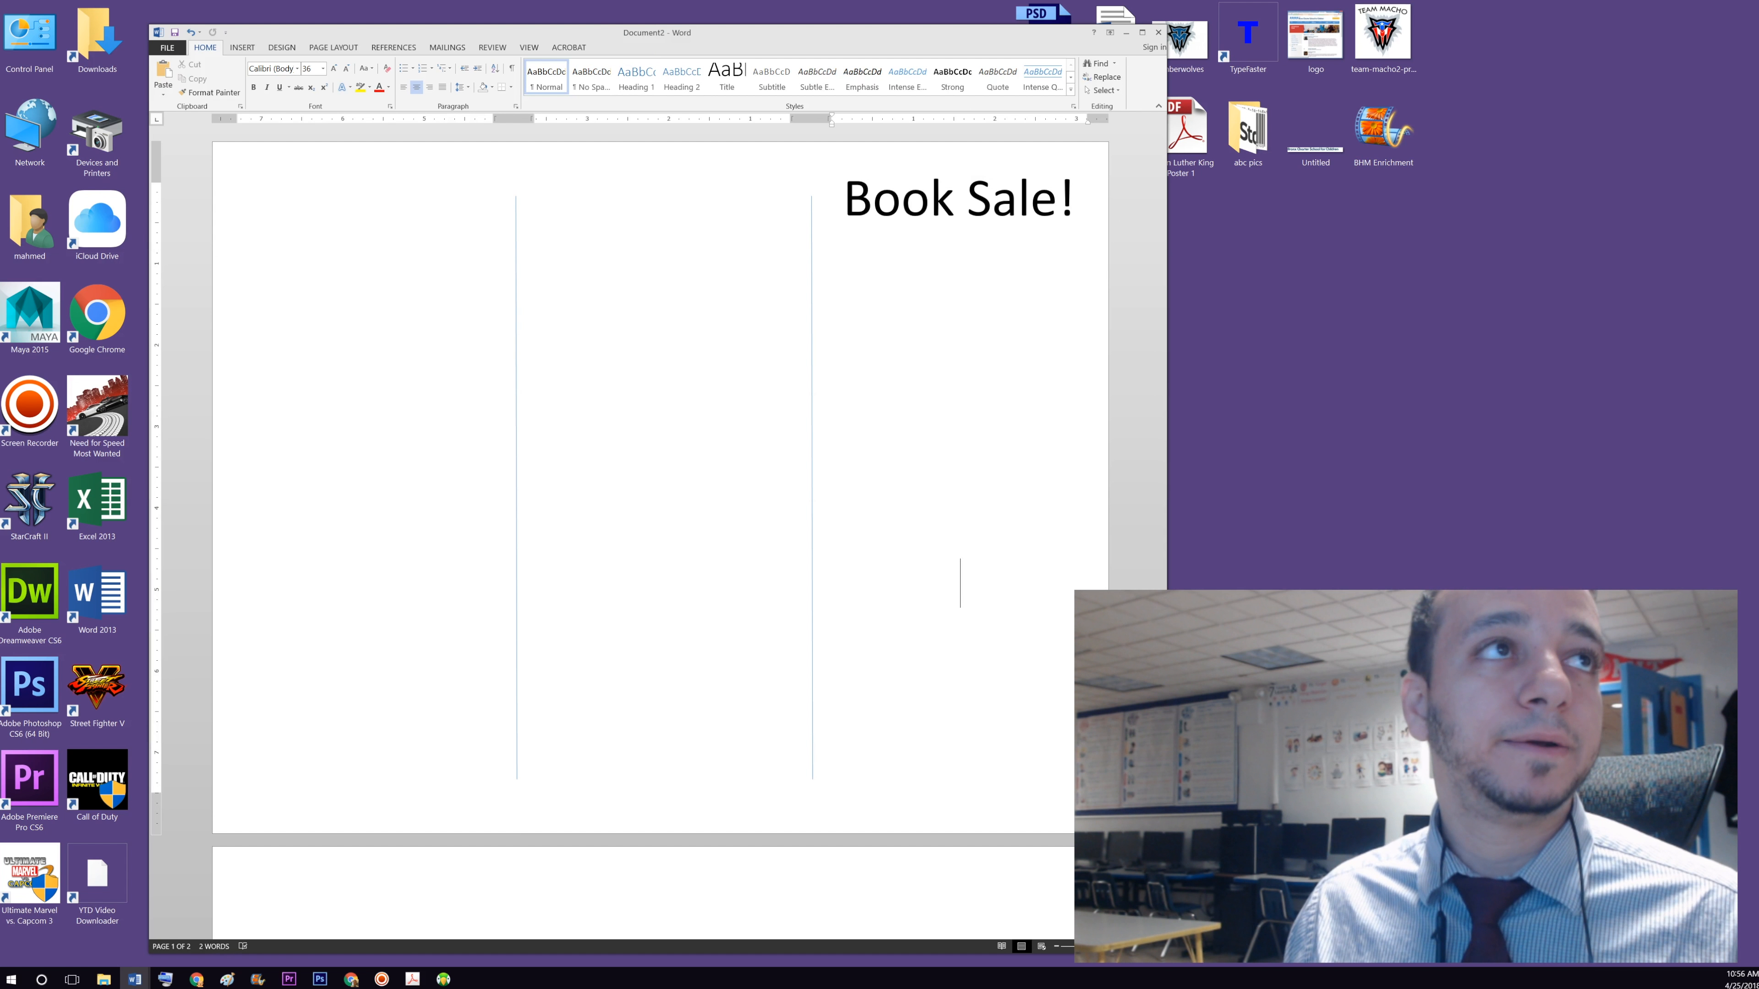
key("super+e")
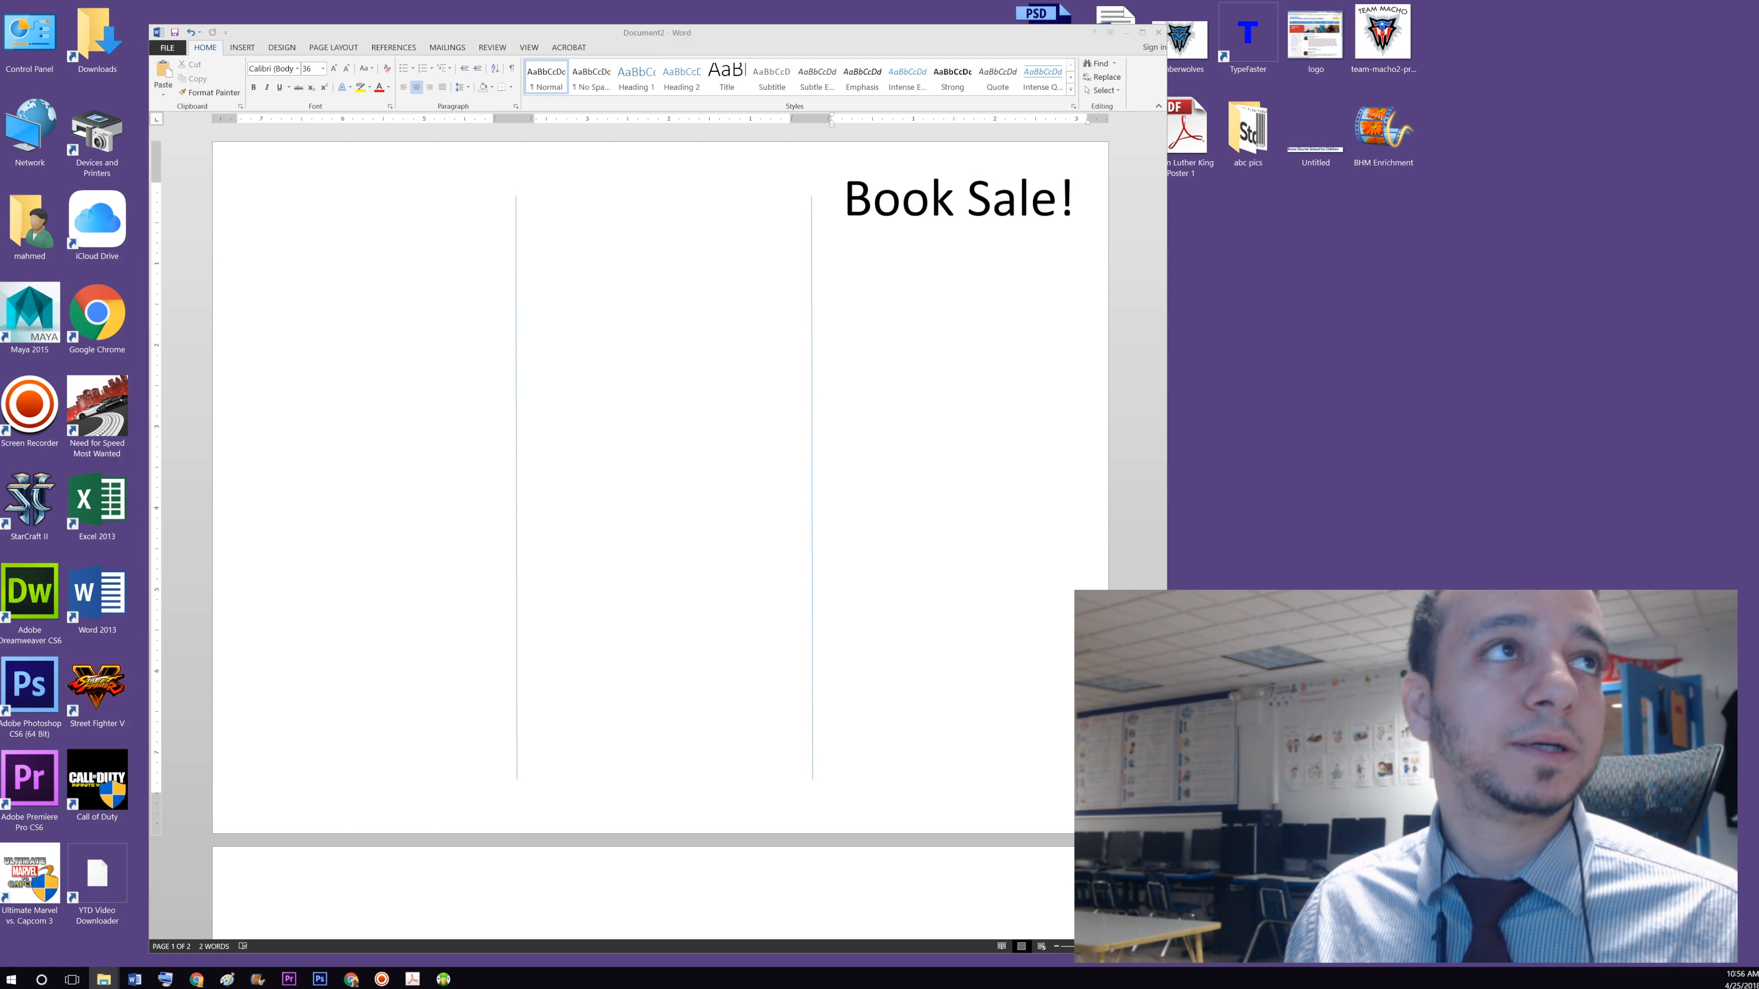
left_click(878, 299)
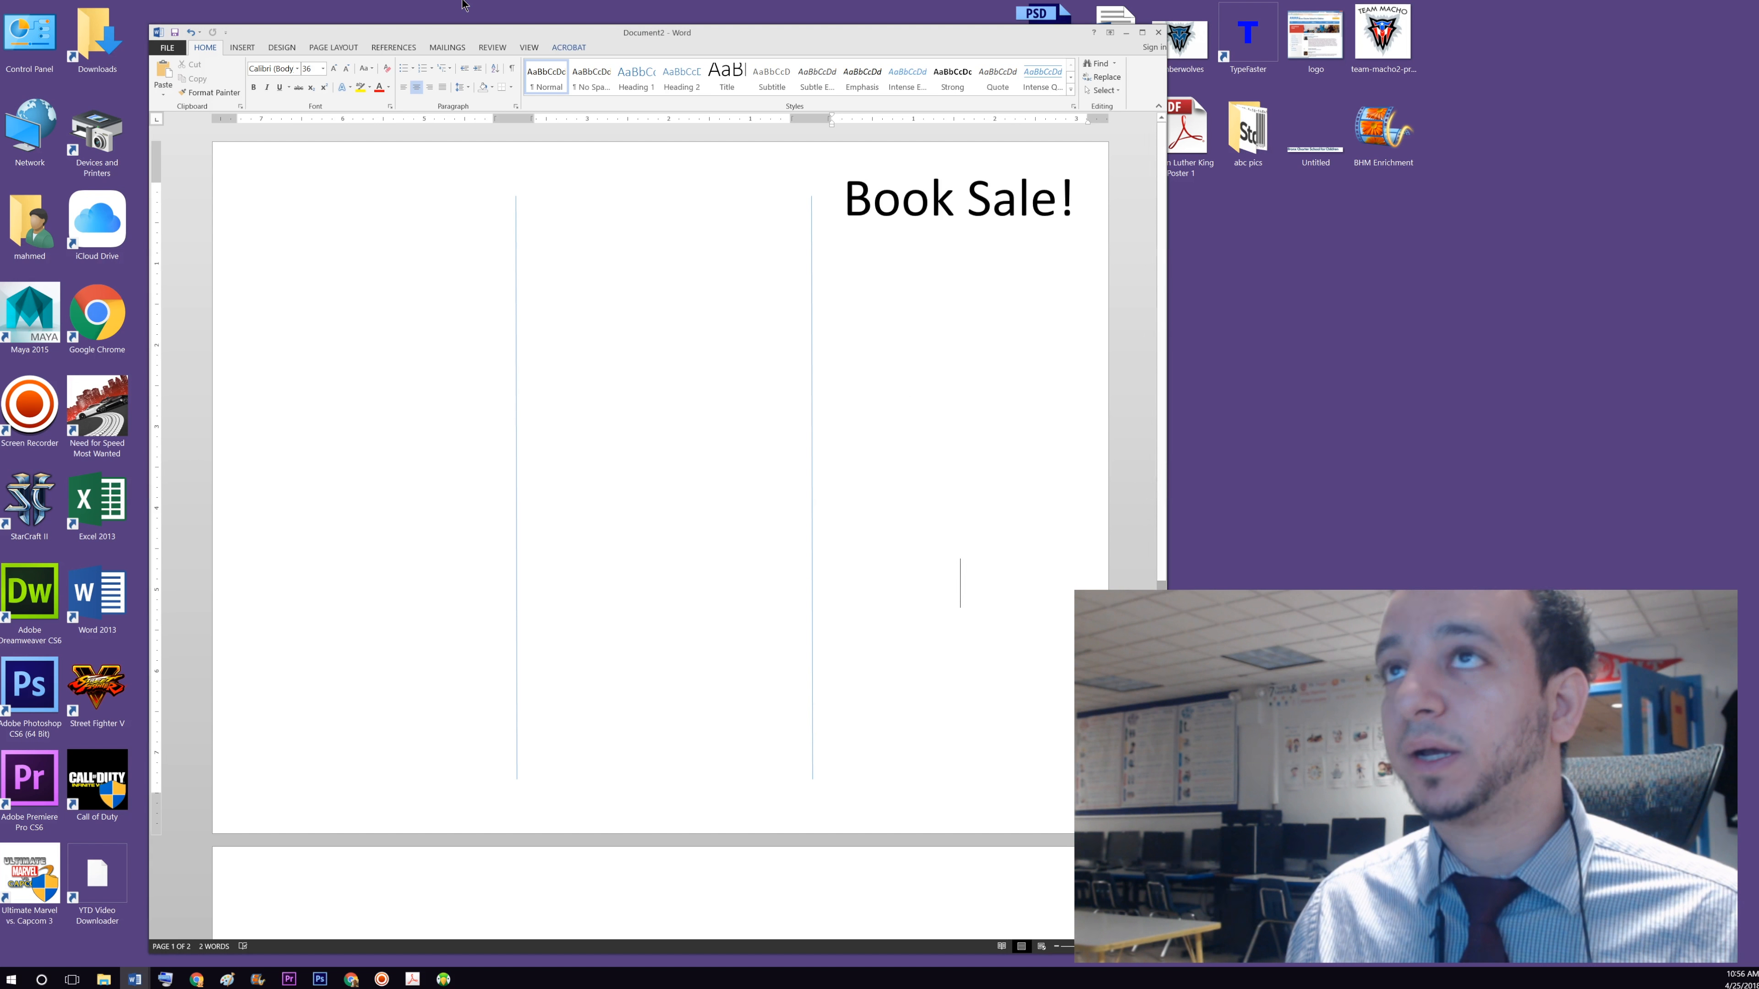
- Draw a text box about 2.38" high and 2.87" wide low in the third column and enter "We have 1000's of books for sale at discounted price"
left_click(244, 47)
left_click(327, 80)
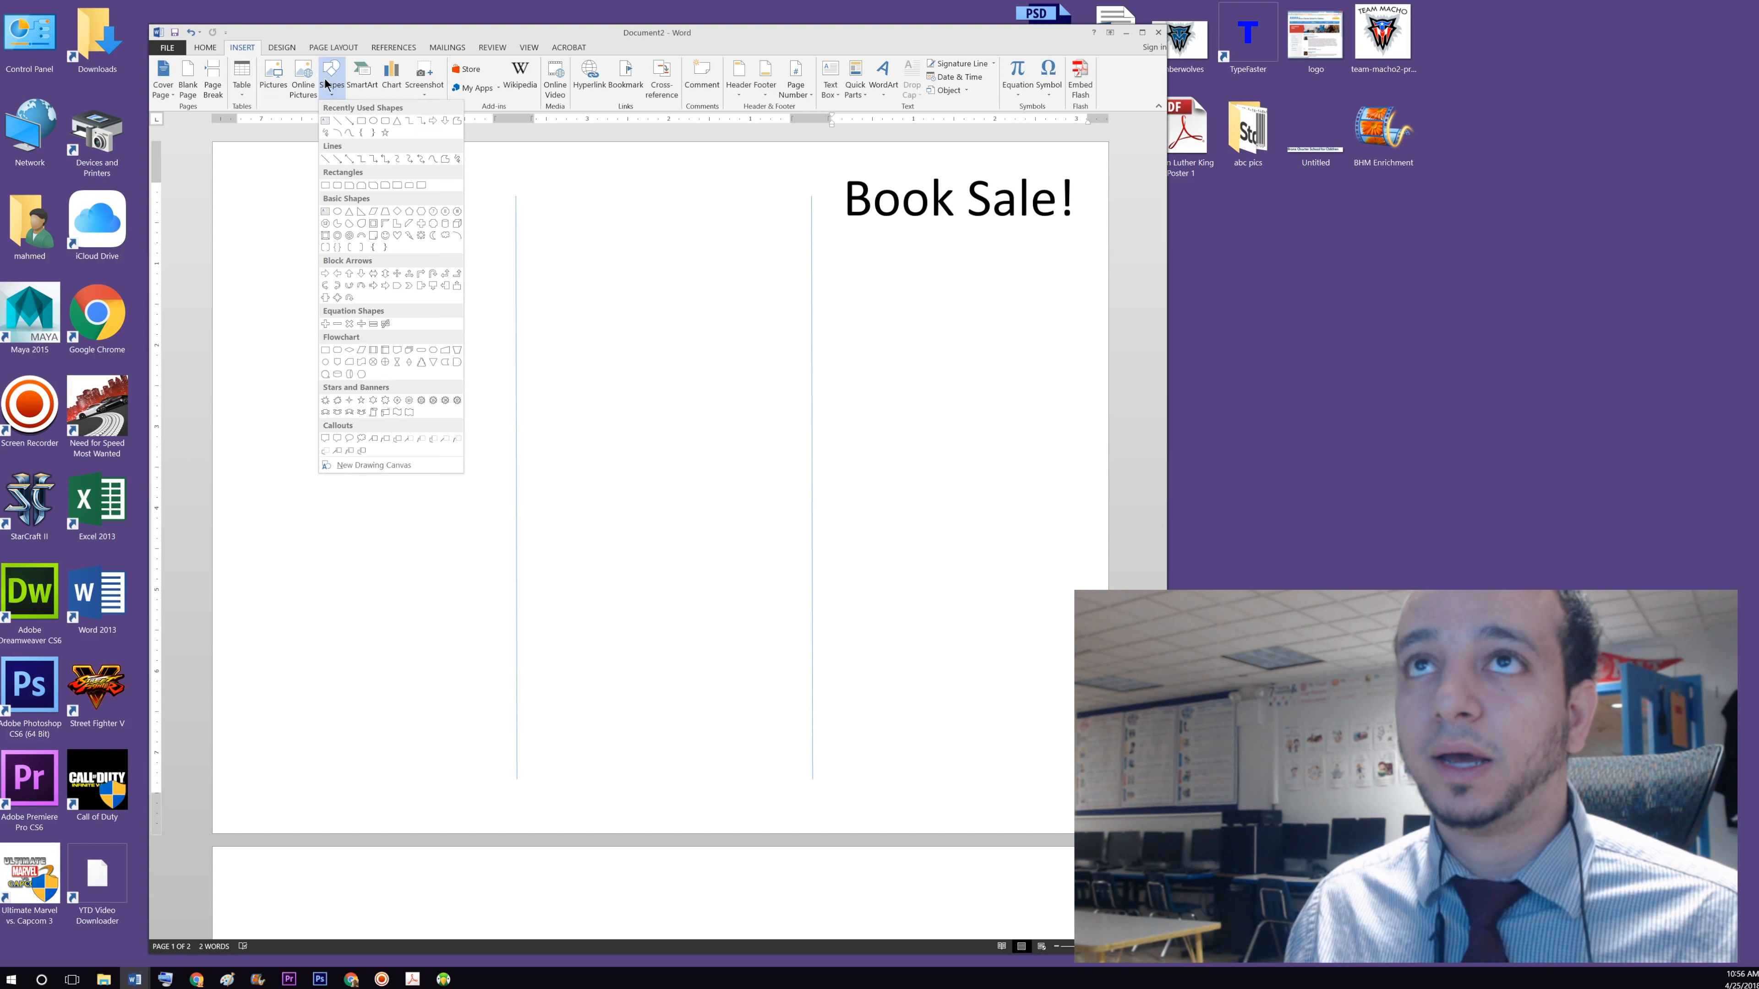
left_click(324, 123)
left_click_drag(840, 558, 1074, 753)
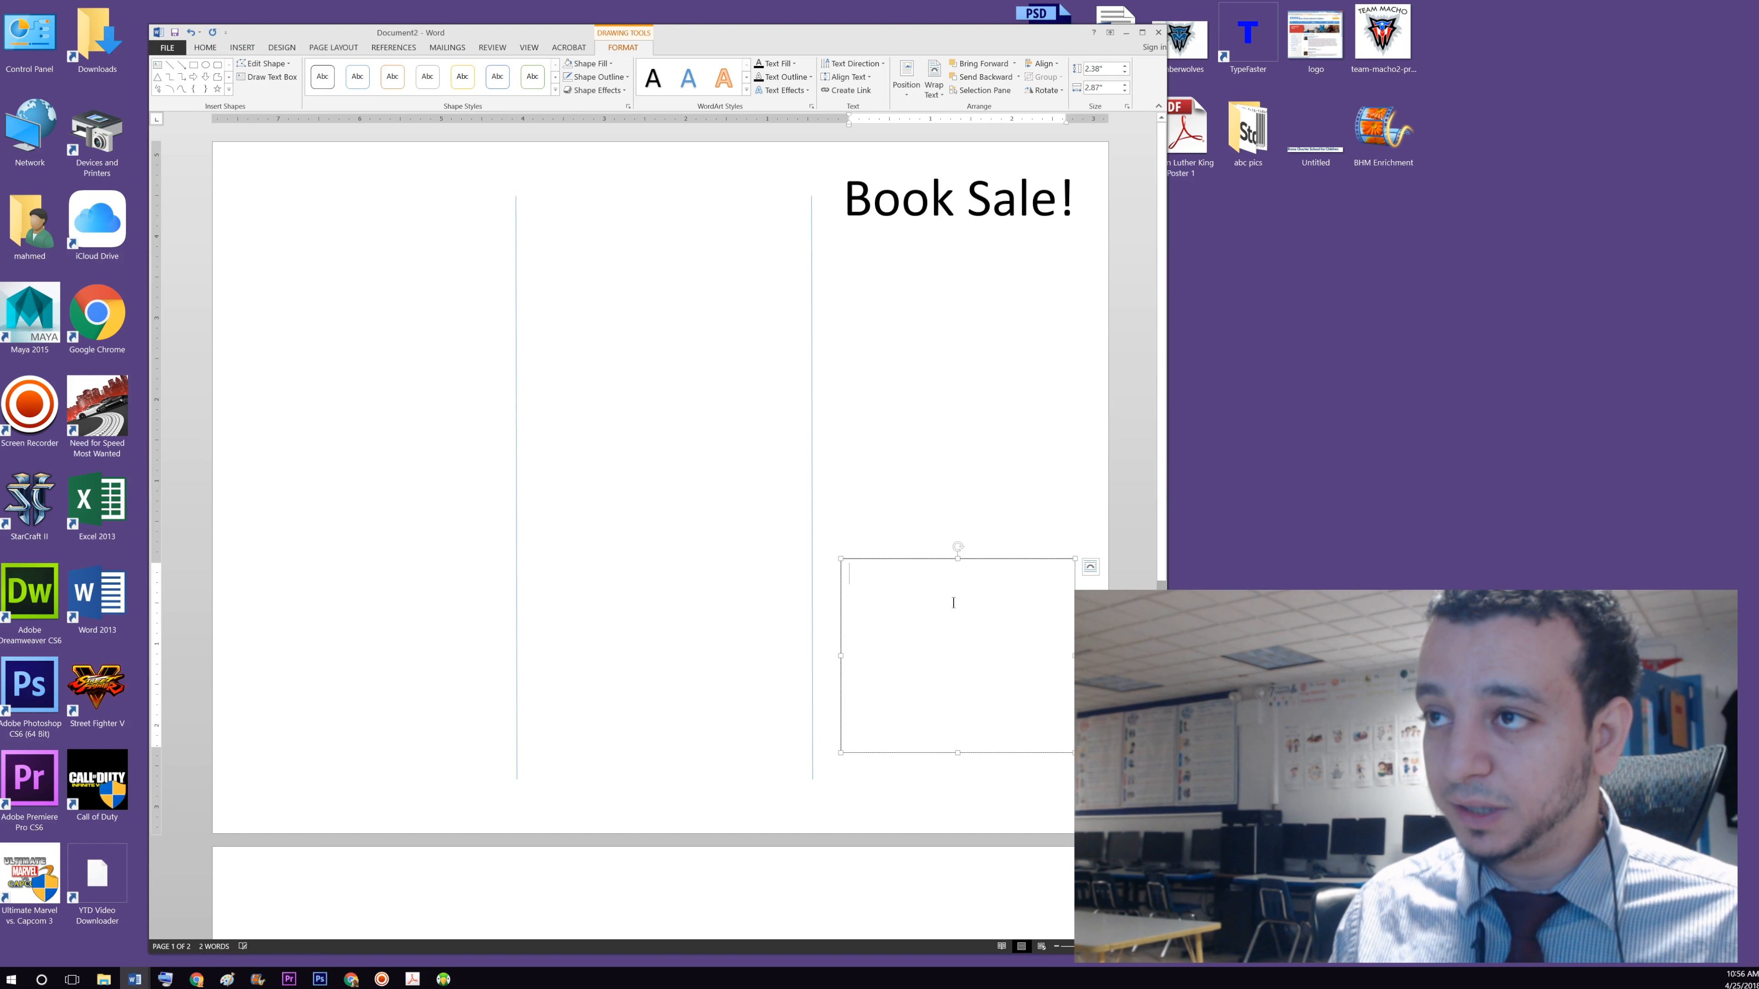
type("We")
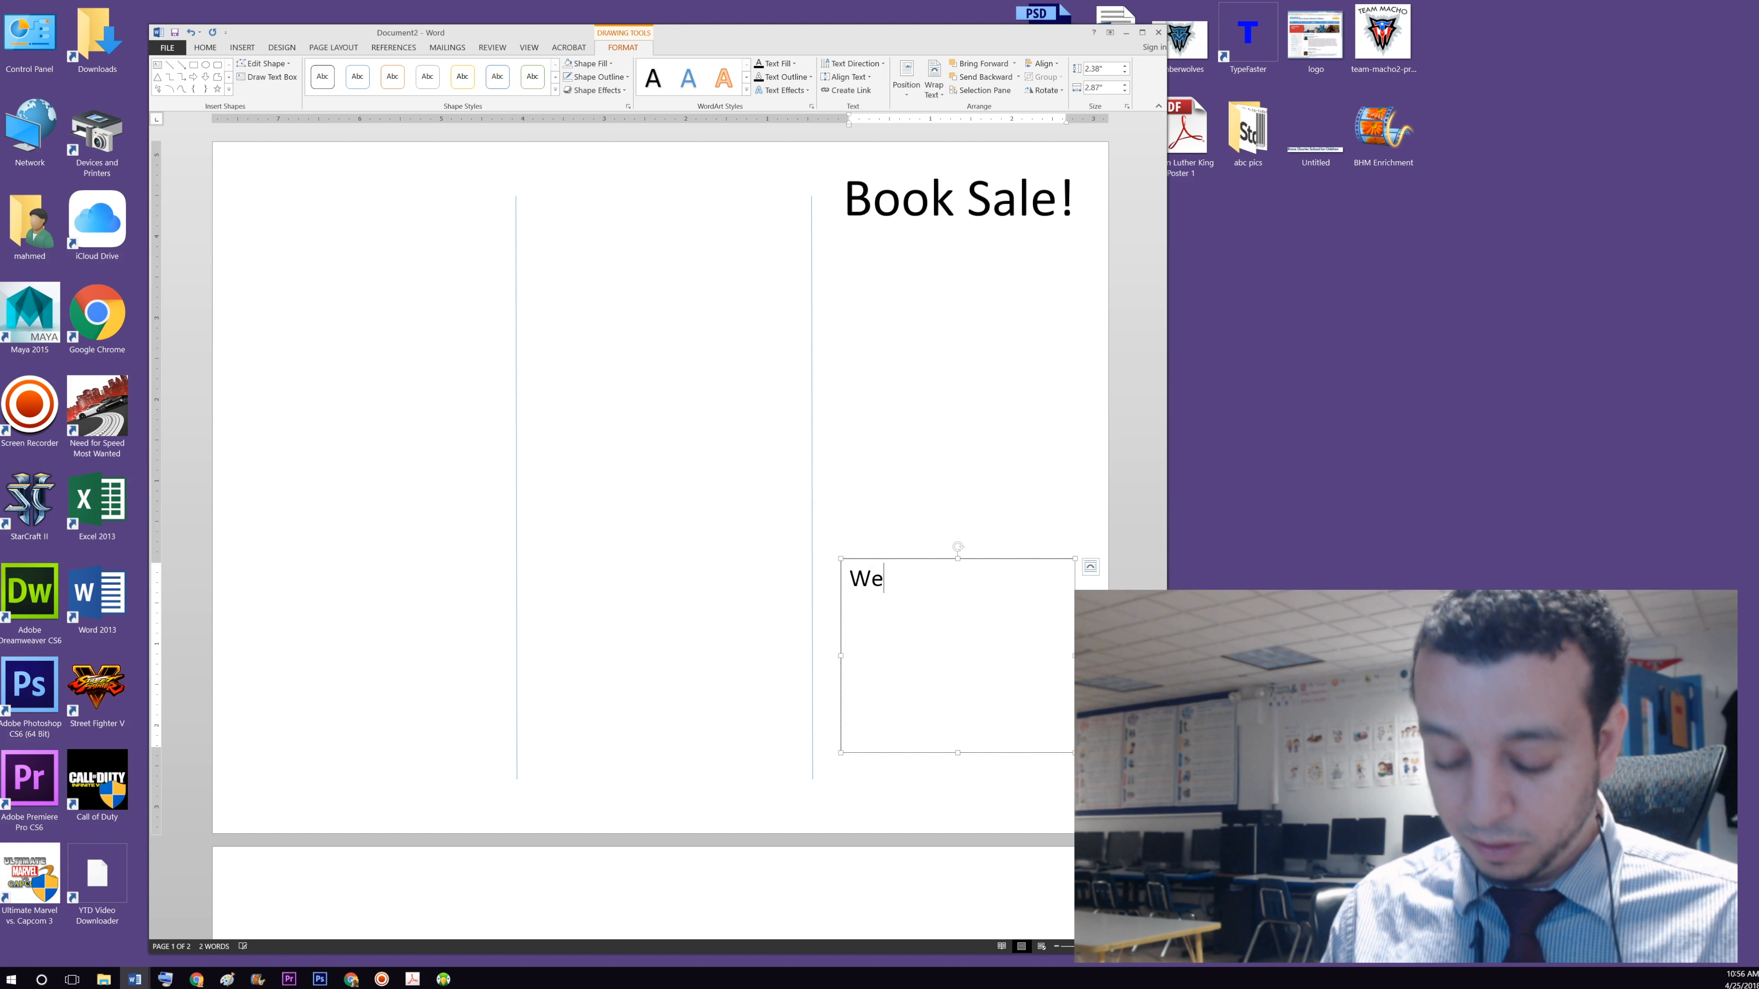
type(" have 1000")
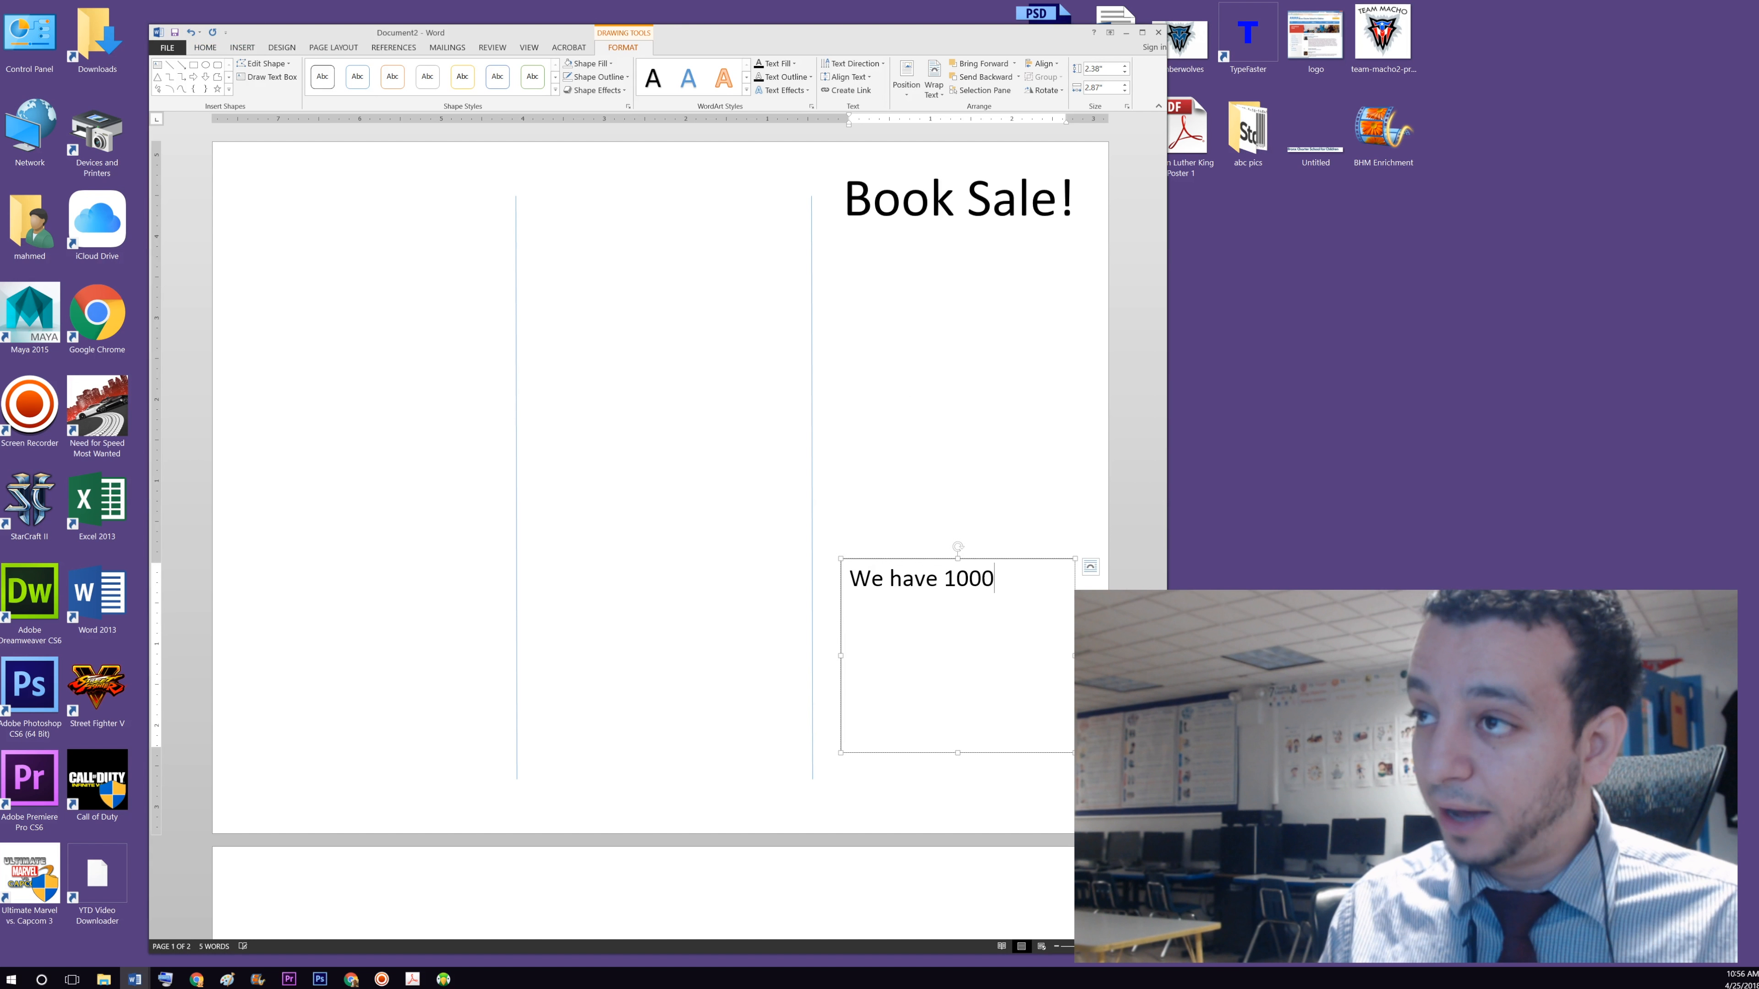
type("'s of books for sale at disc")
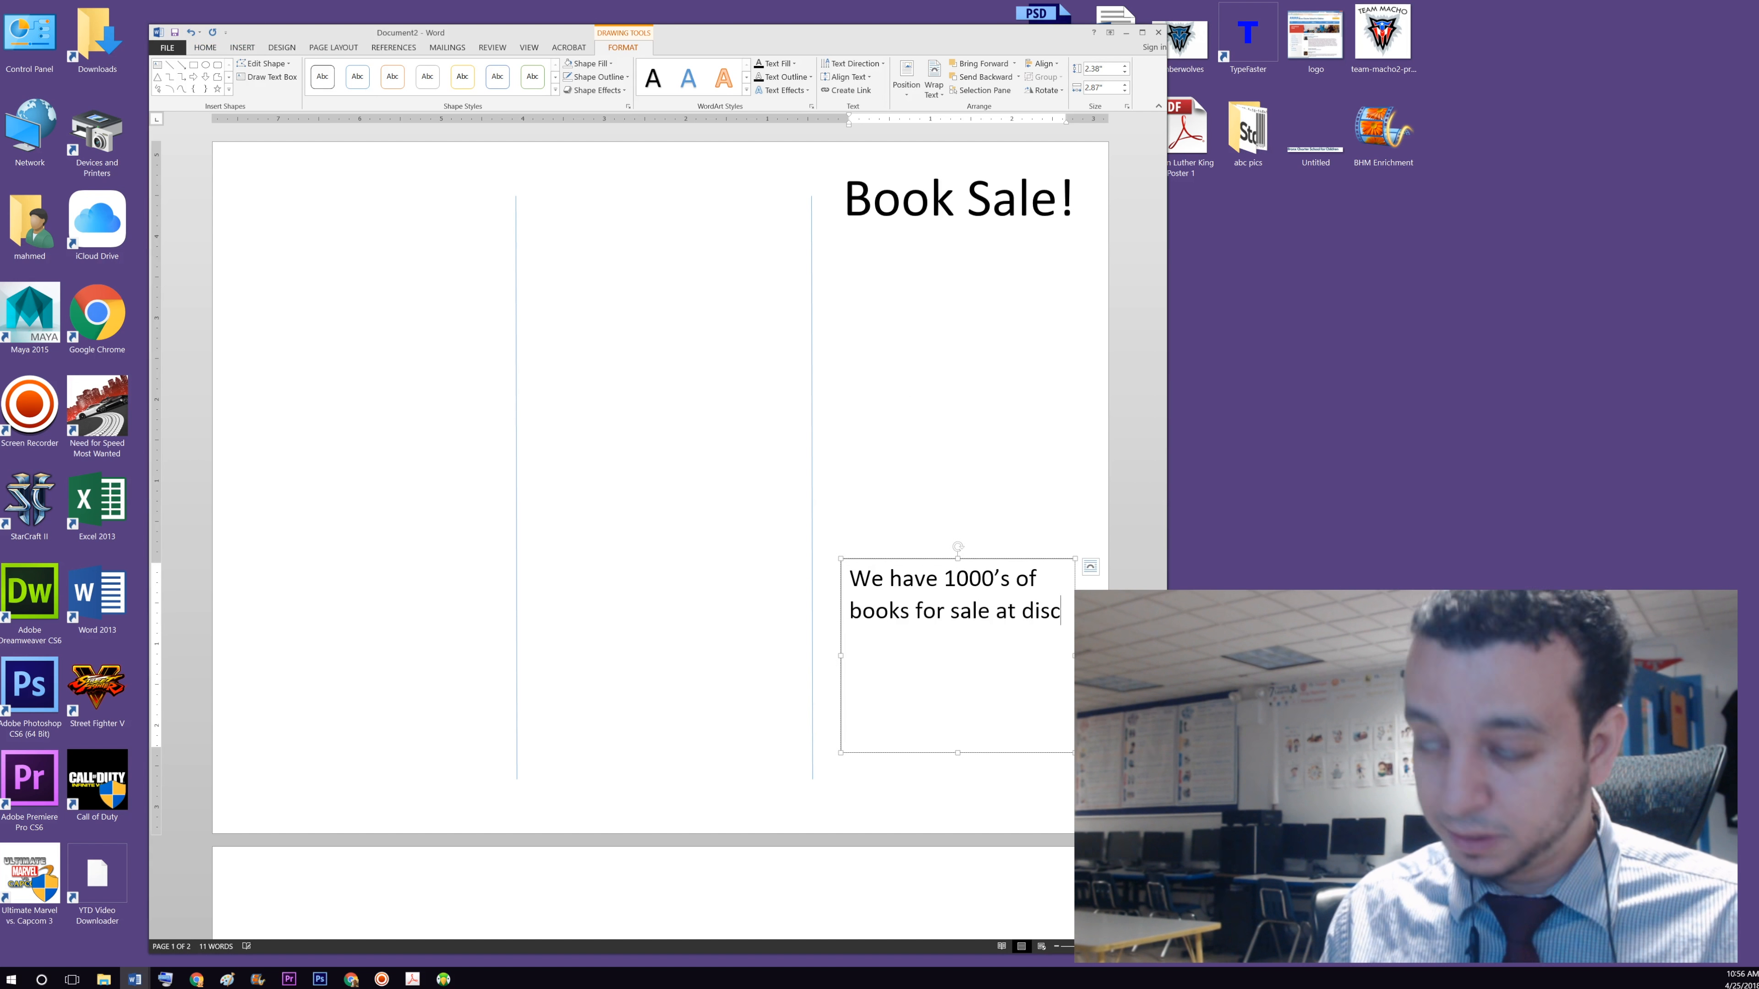
type("ounted price")
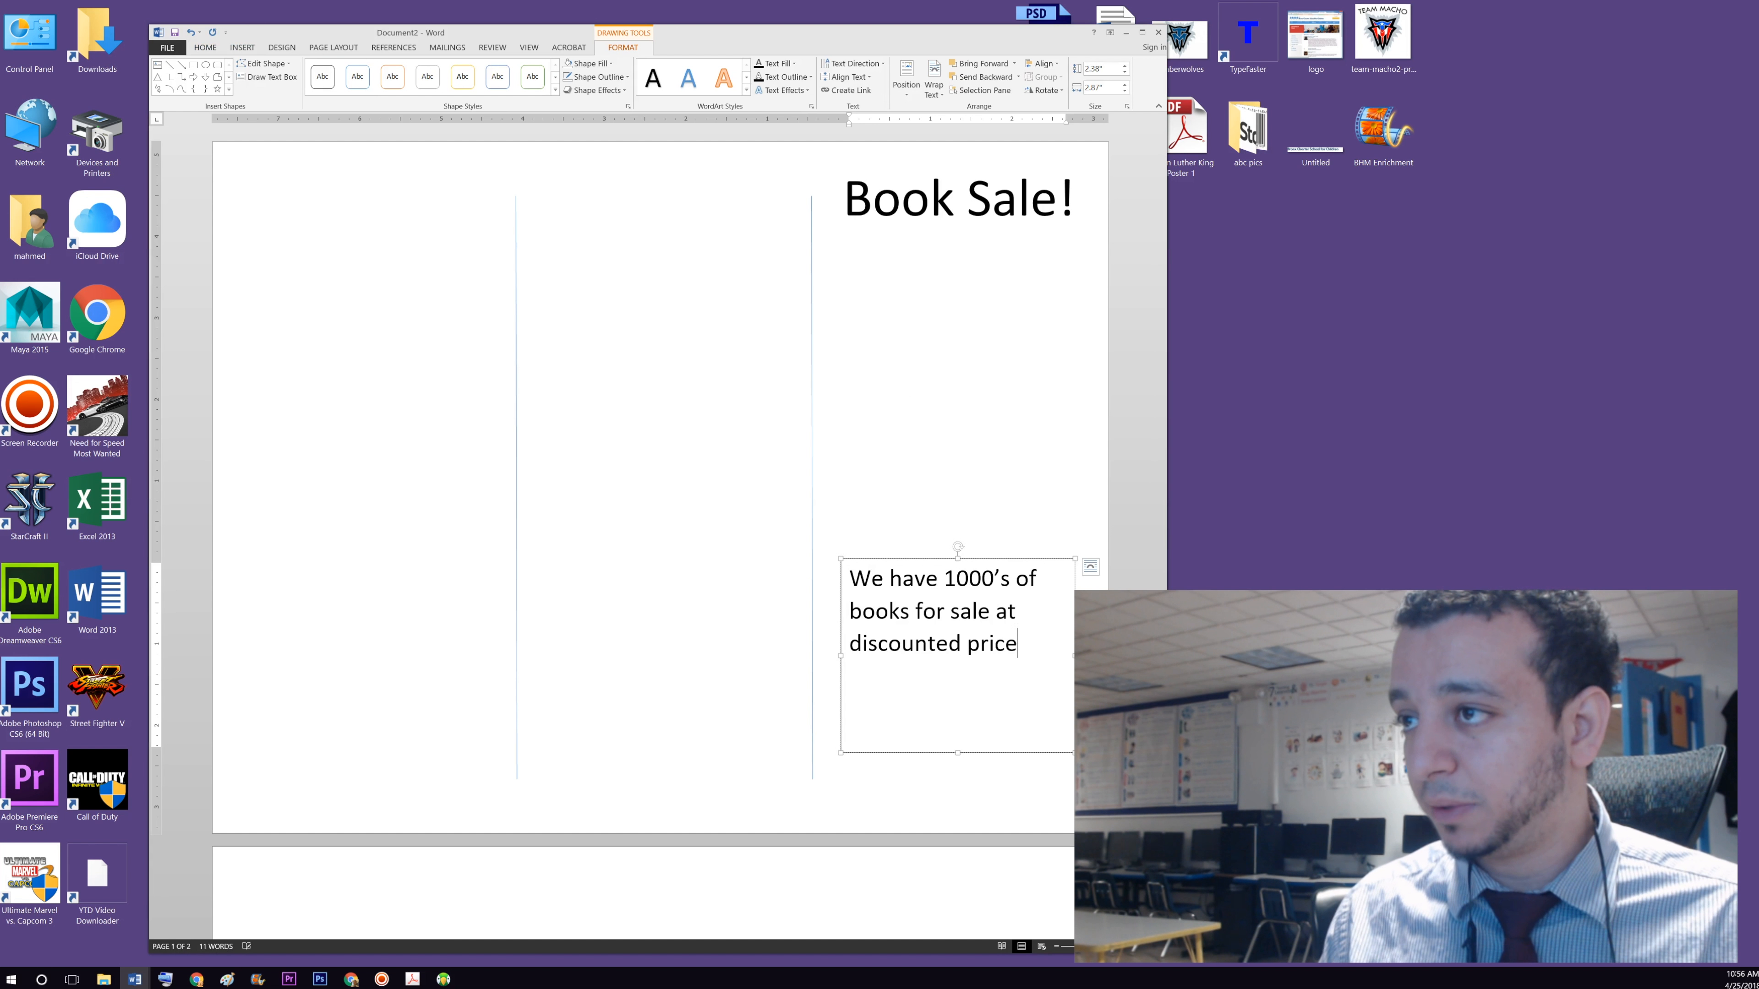
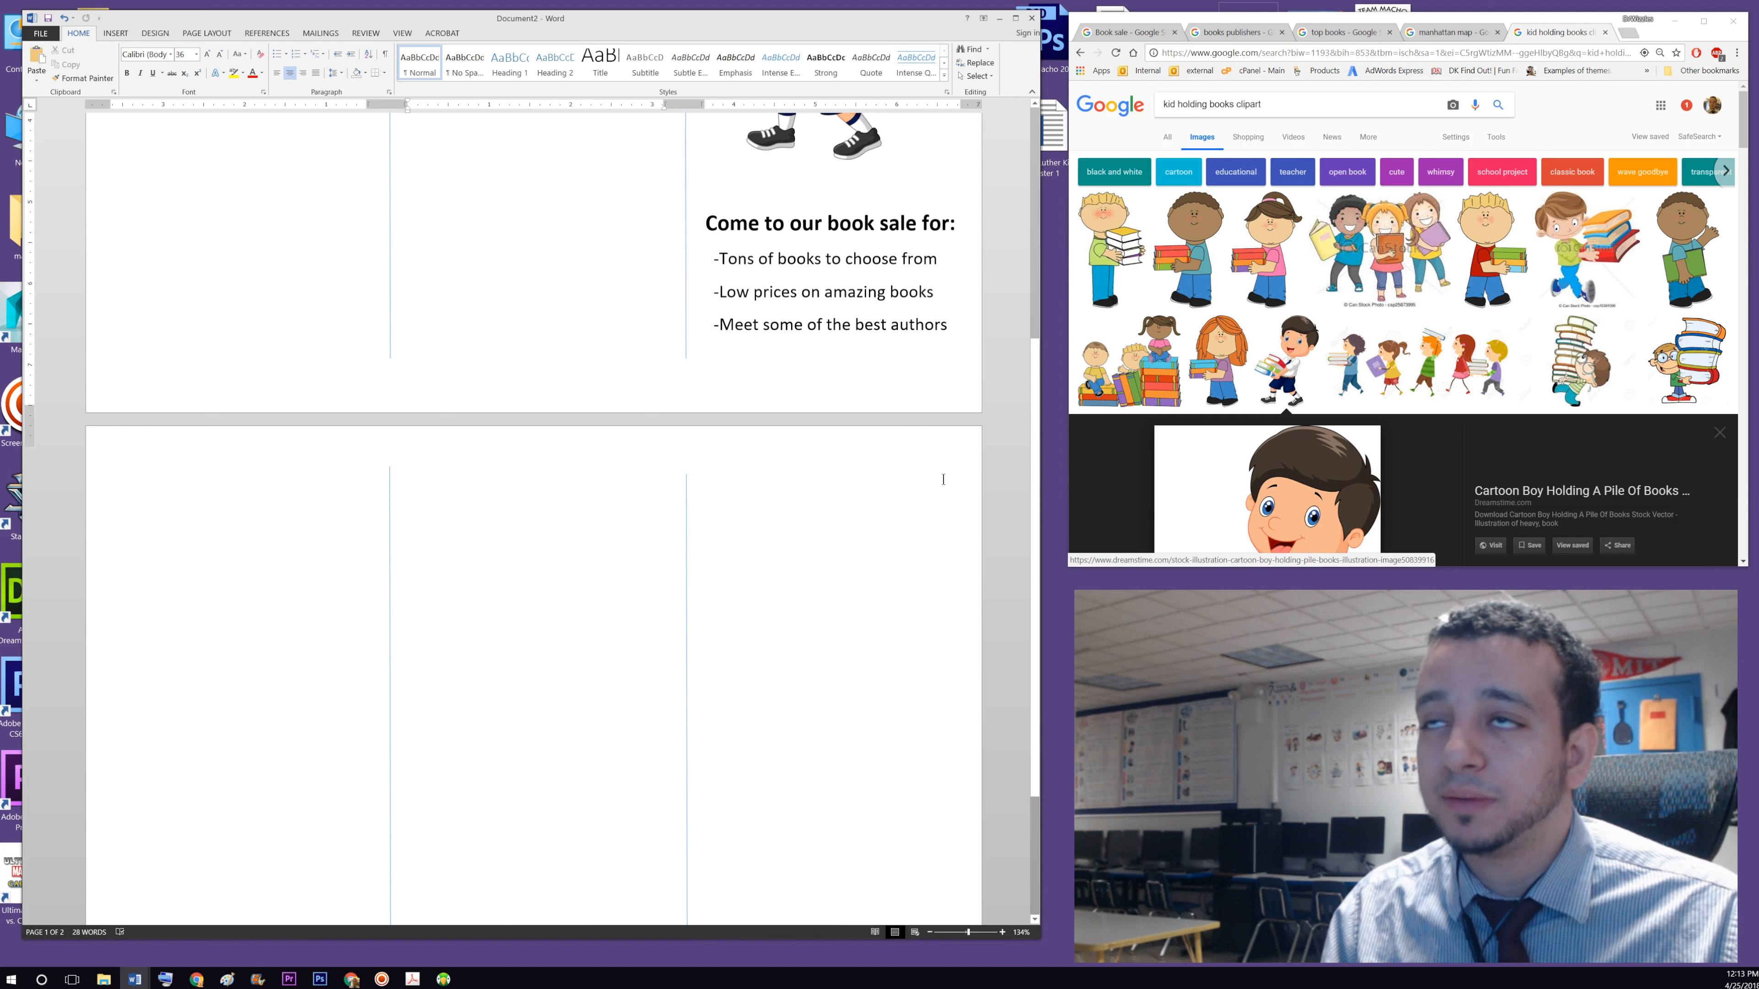
- Nudge the boy clipart slightly down and raise the "Top Books" and "Prices" headings toward the level of "Book Sale!"
left_click(876, 392)
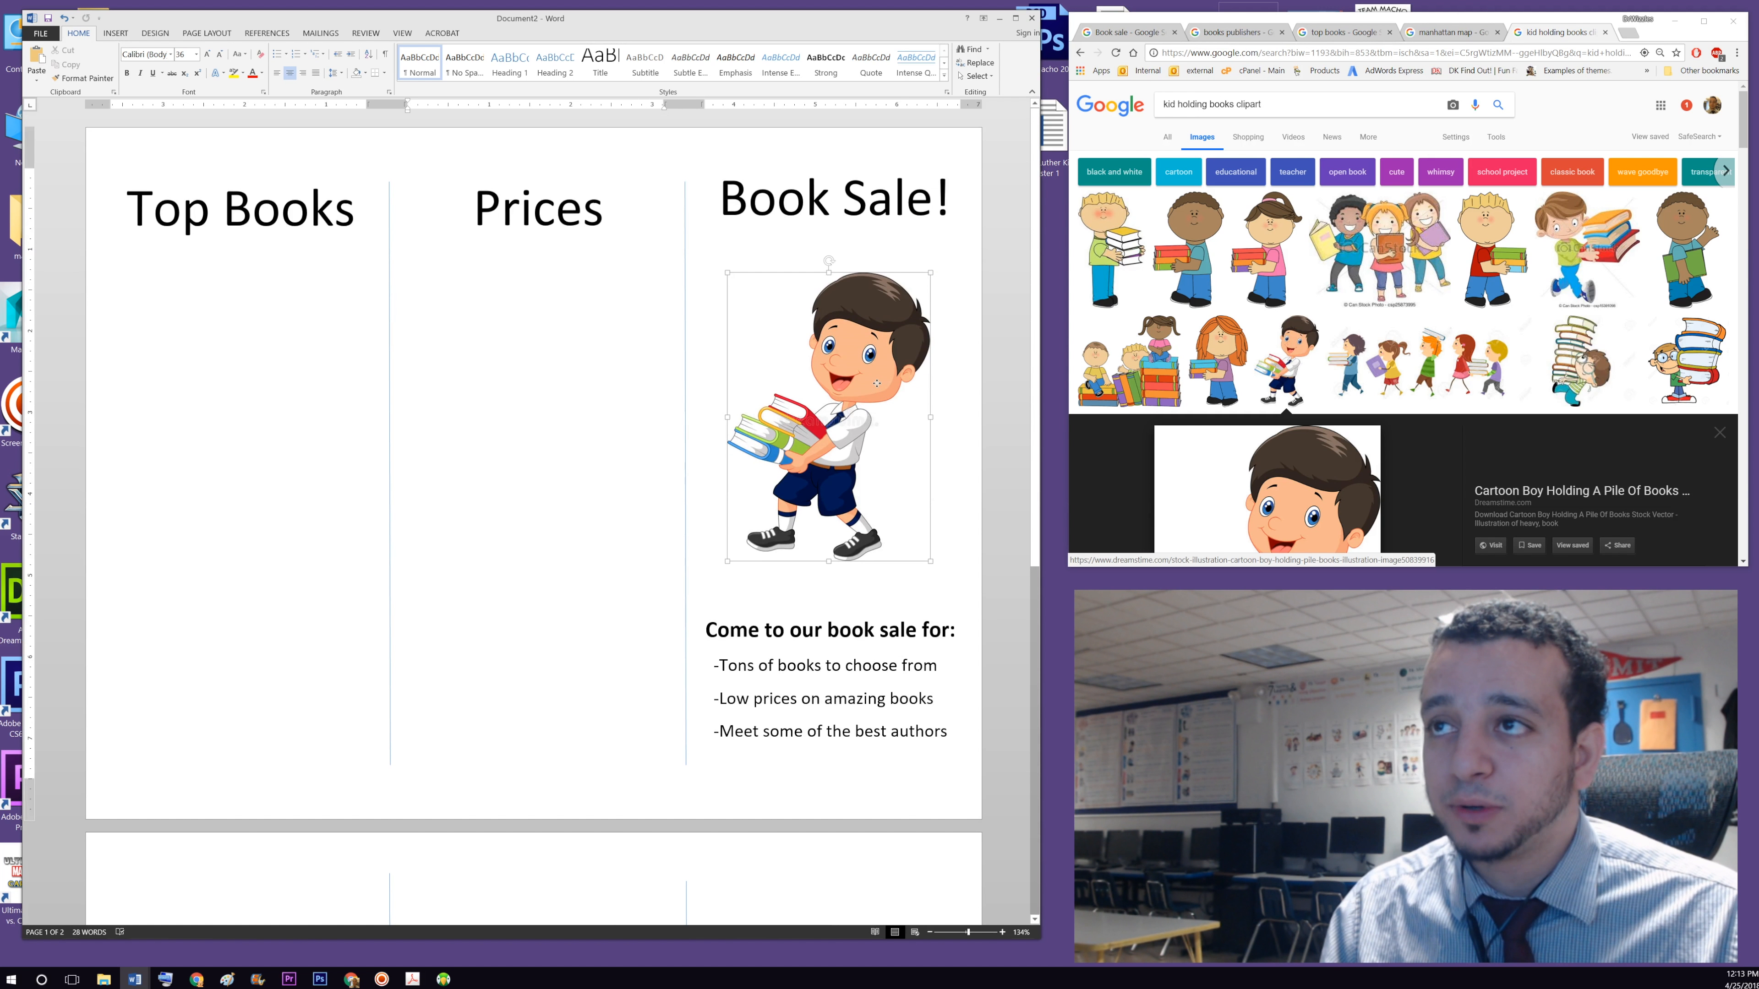
left_click(510, 398)
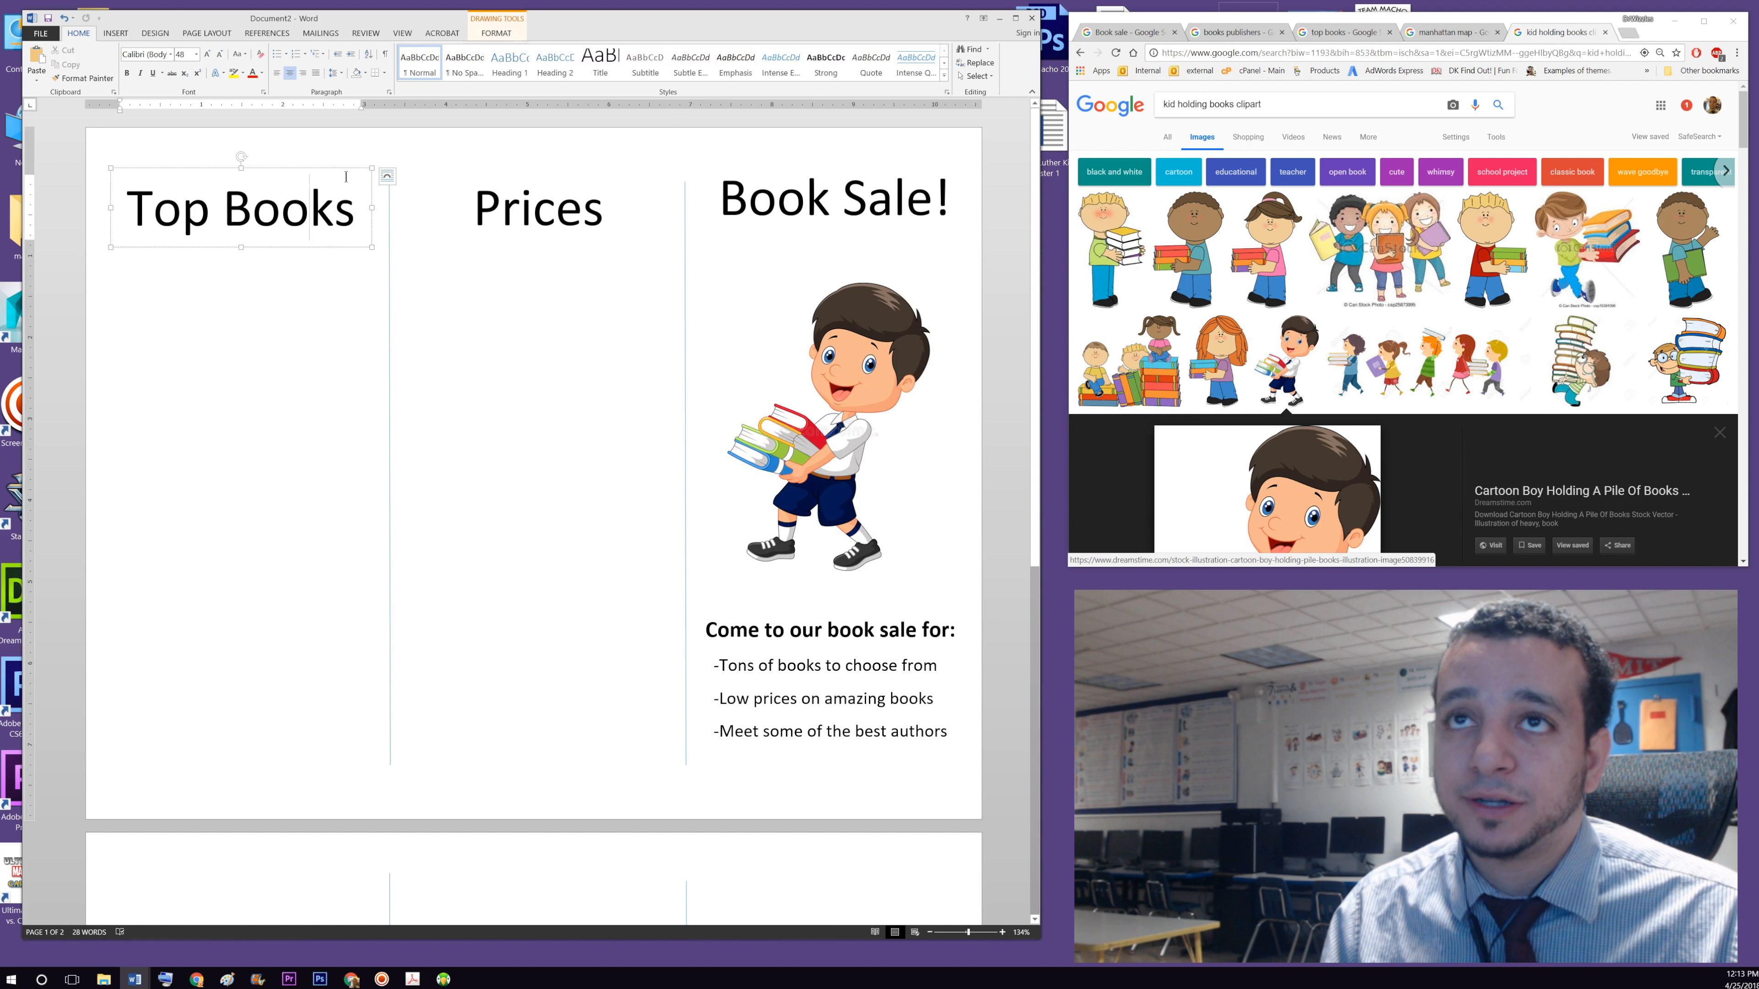
left_click(330, 158)
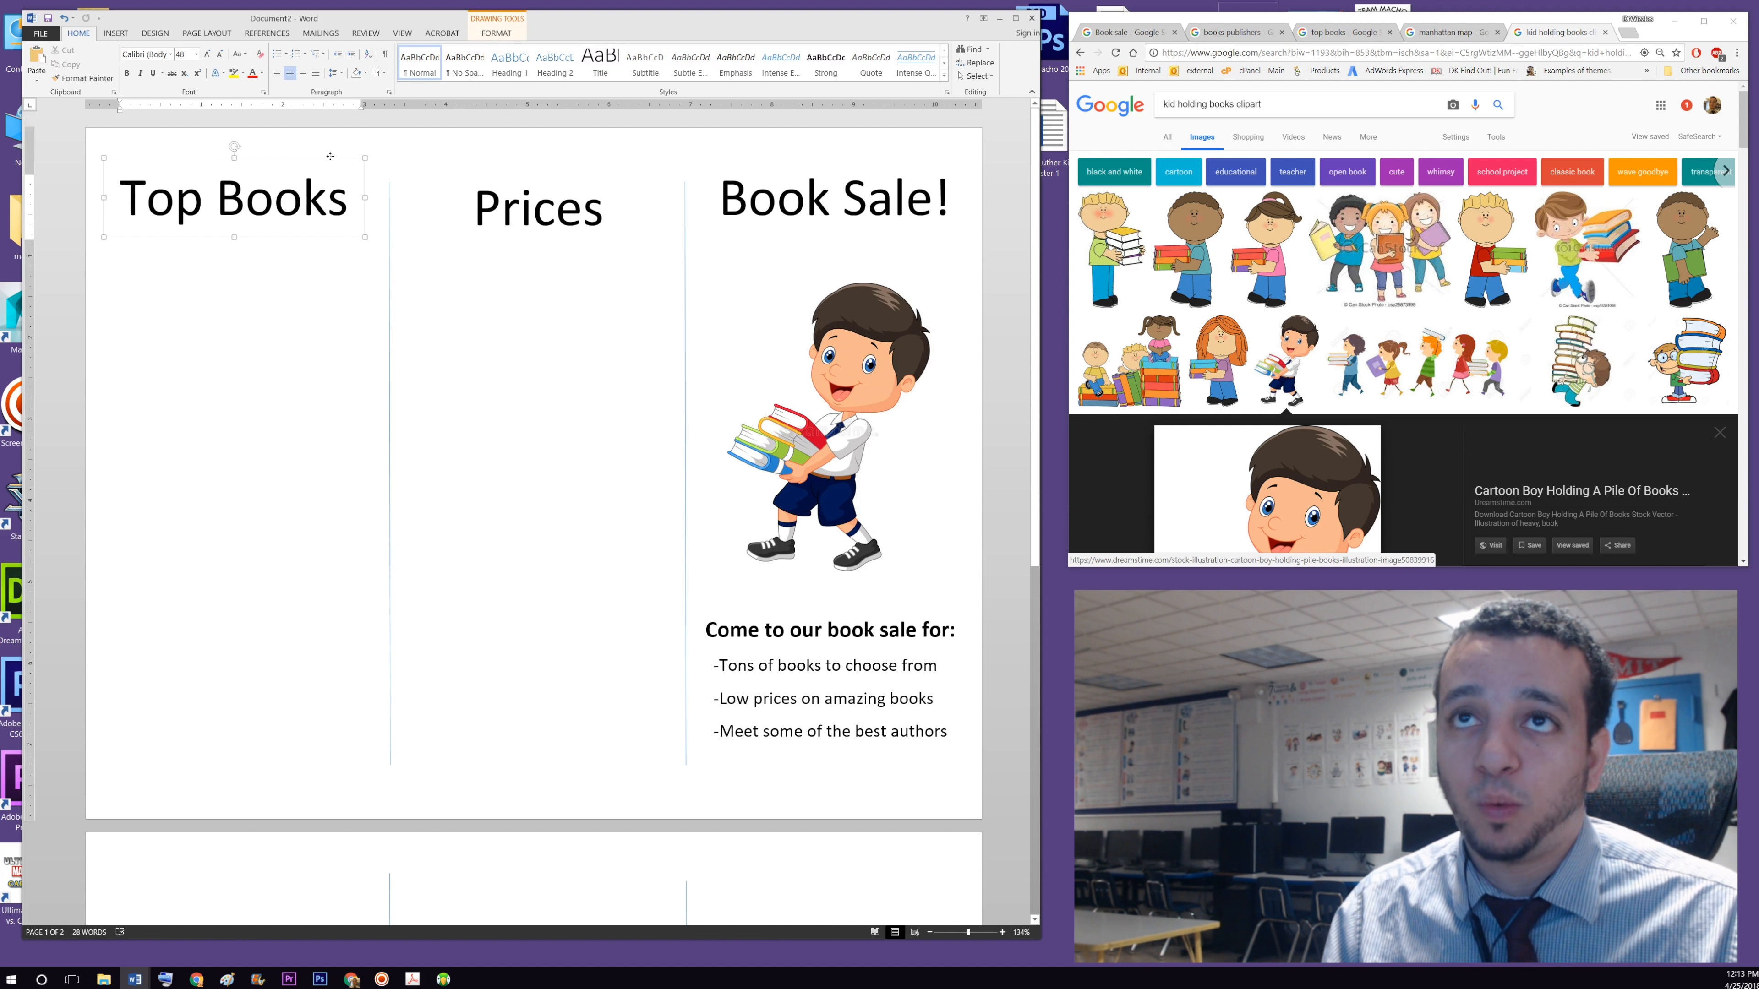
left_click(555, 208)
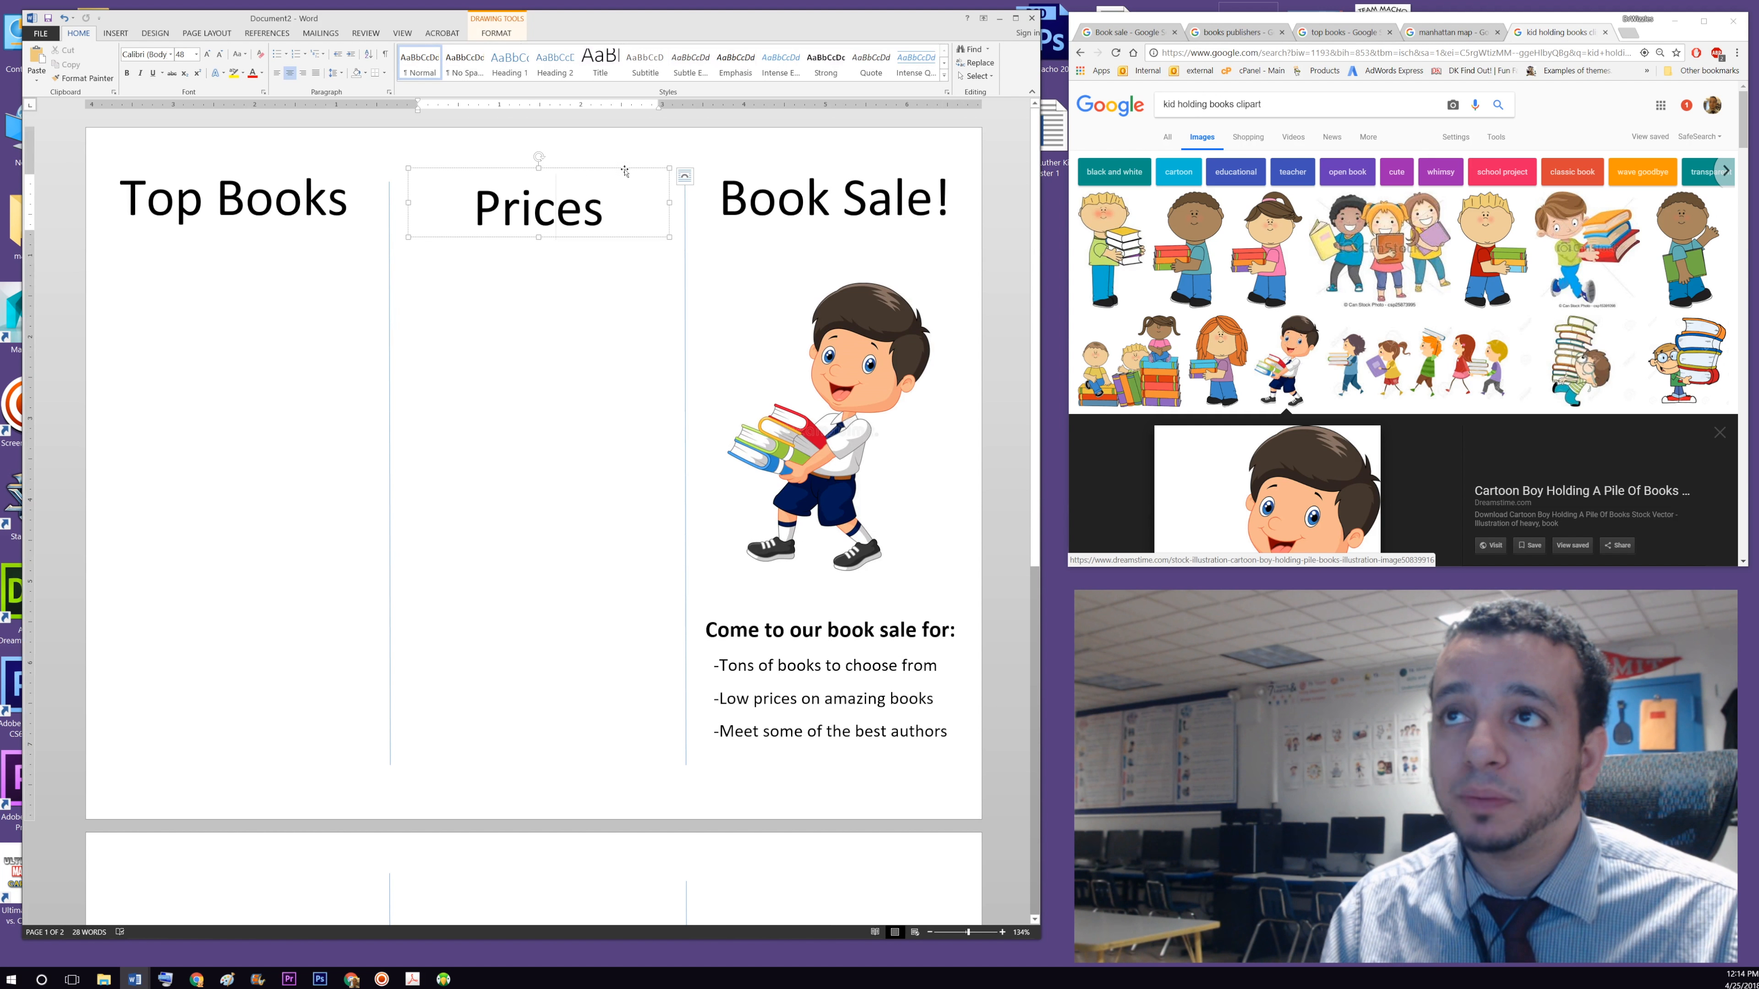
left_click_drag(624, 169, 621, 163)
left_click(579, 203)
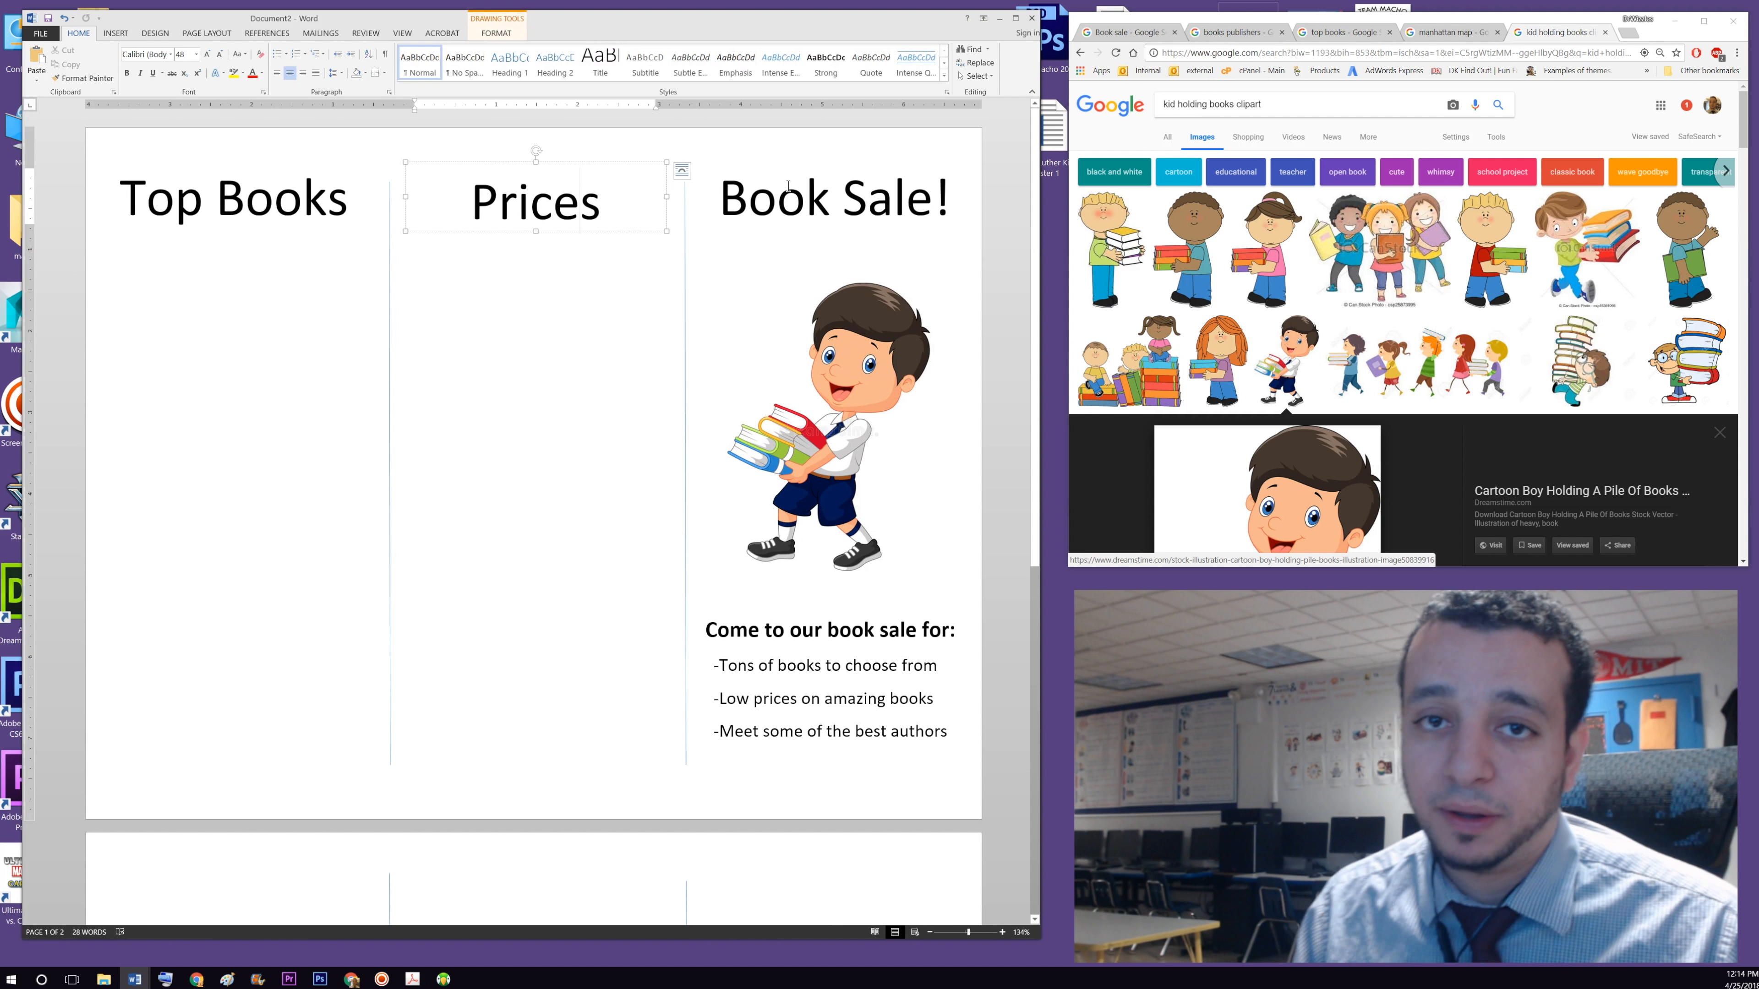
- Paste a copy of the "Book Sale!" heading box into page two's first column and change its text to "Publishers"
triple_click(302, 187)
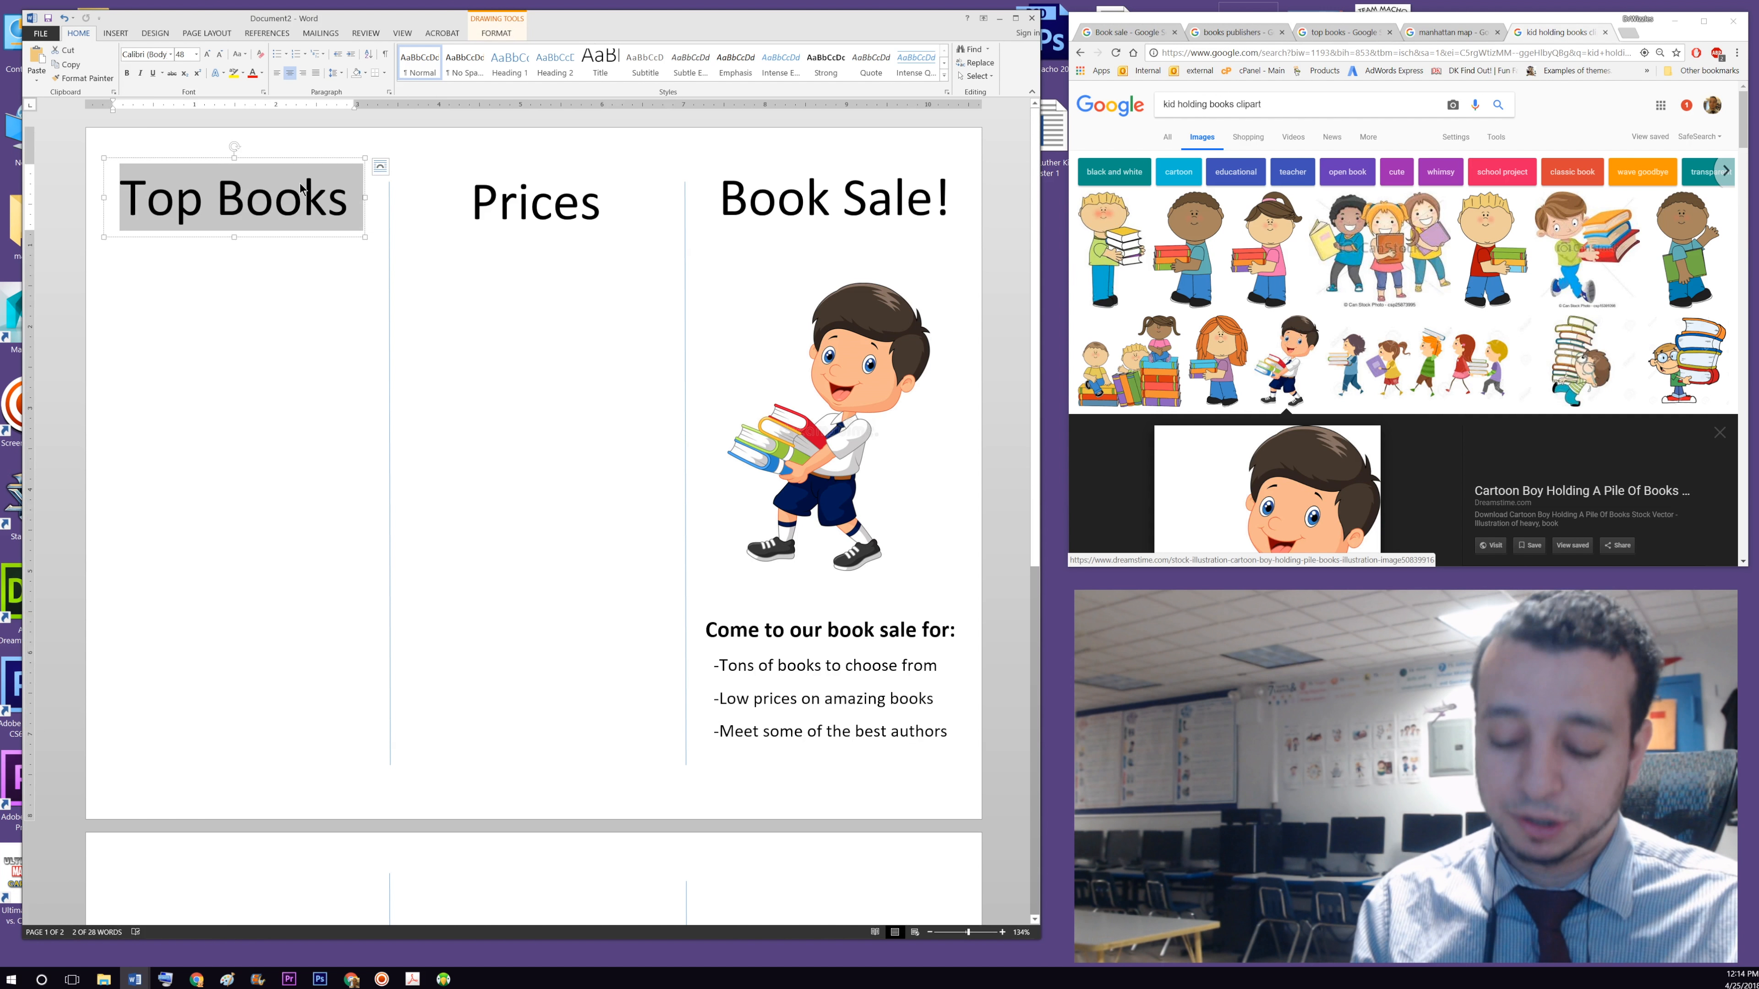
scroll(311, 374, "down", 6)
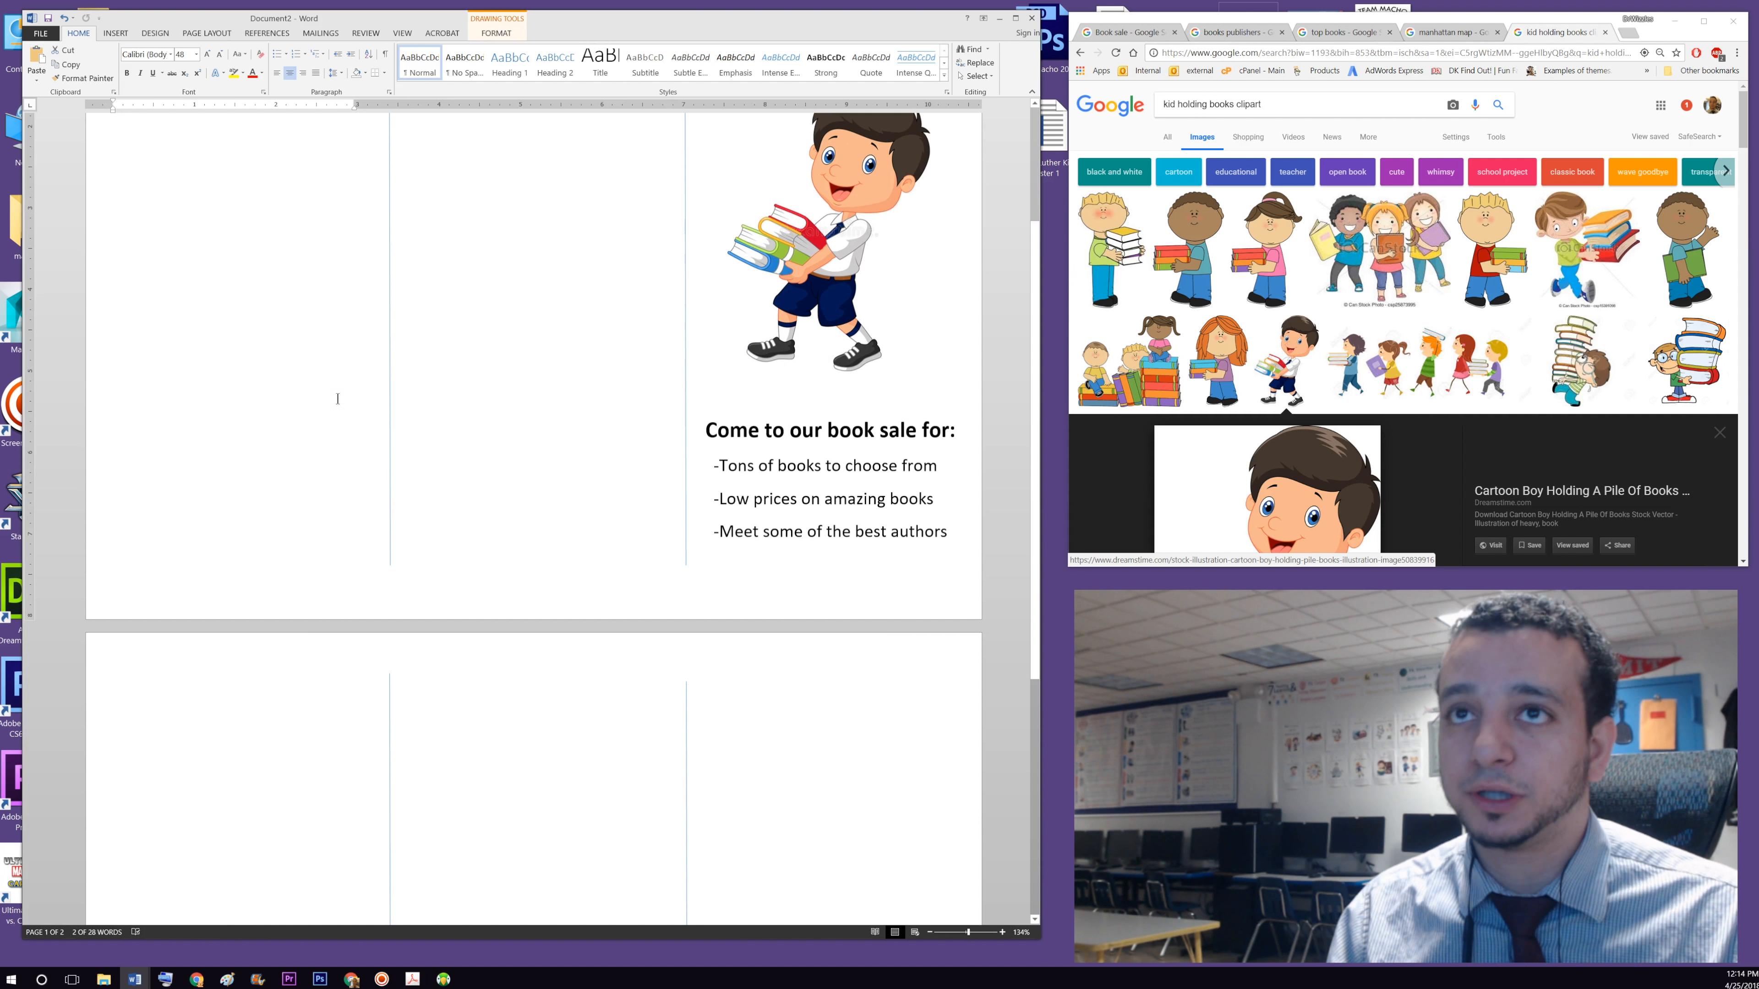
left_click(499, 514)
type("Book Sale!")
triple_click(292, 550)
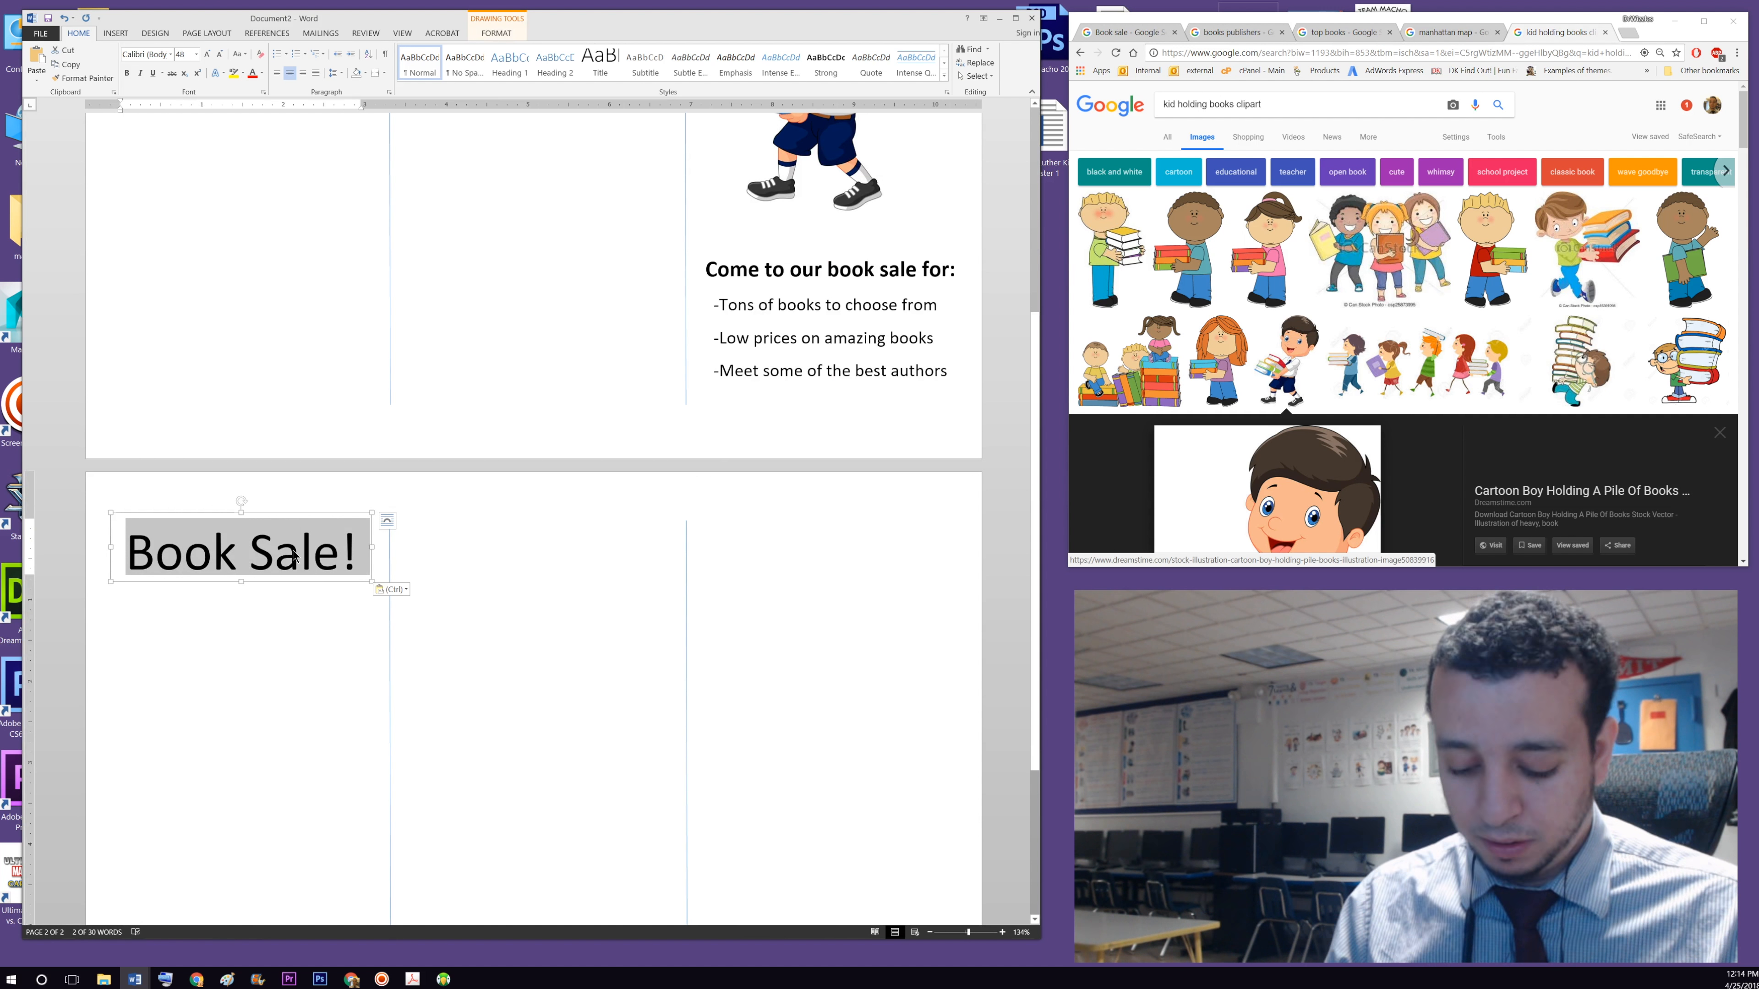
type("Publishers")
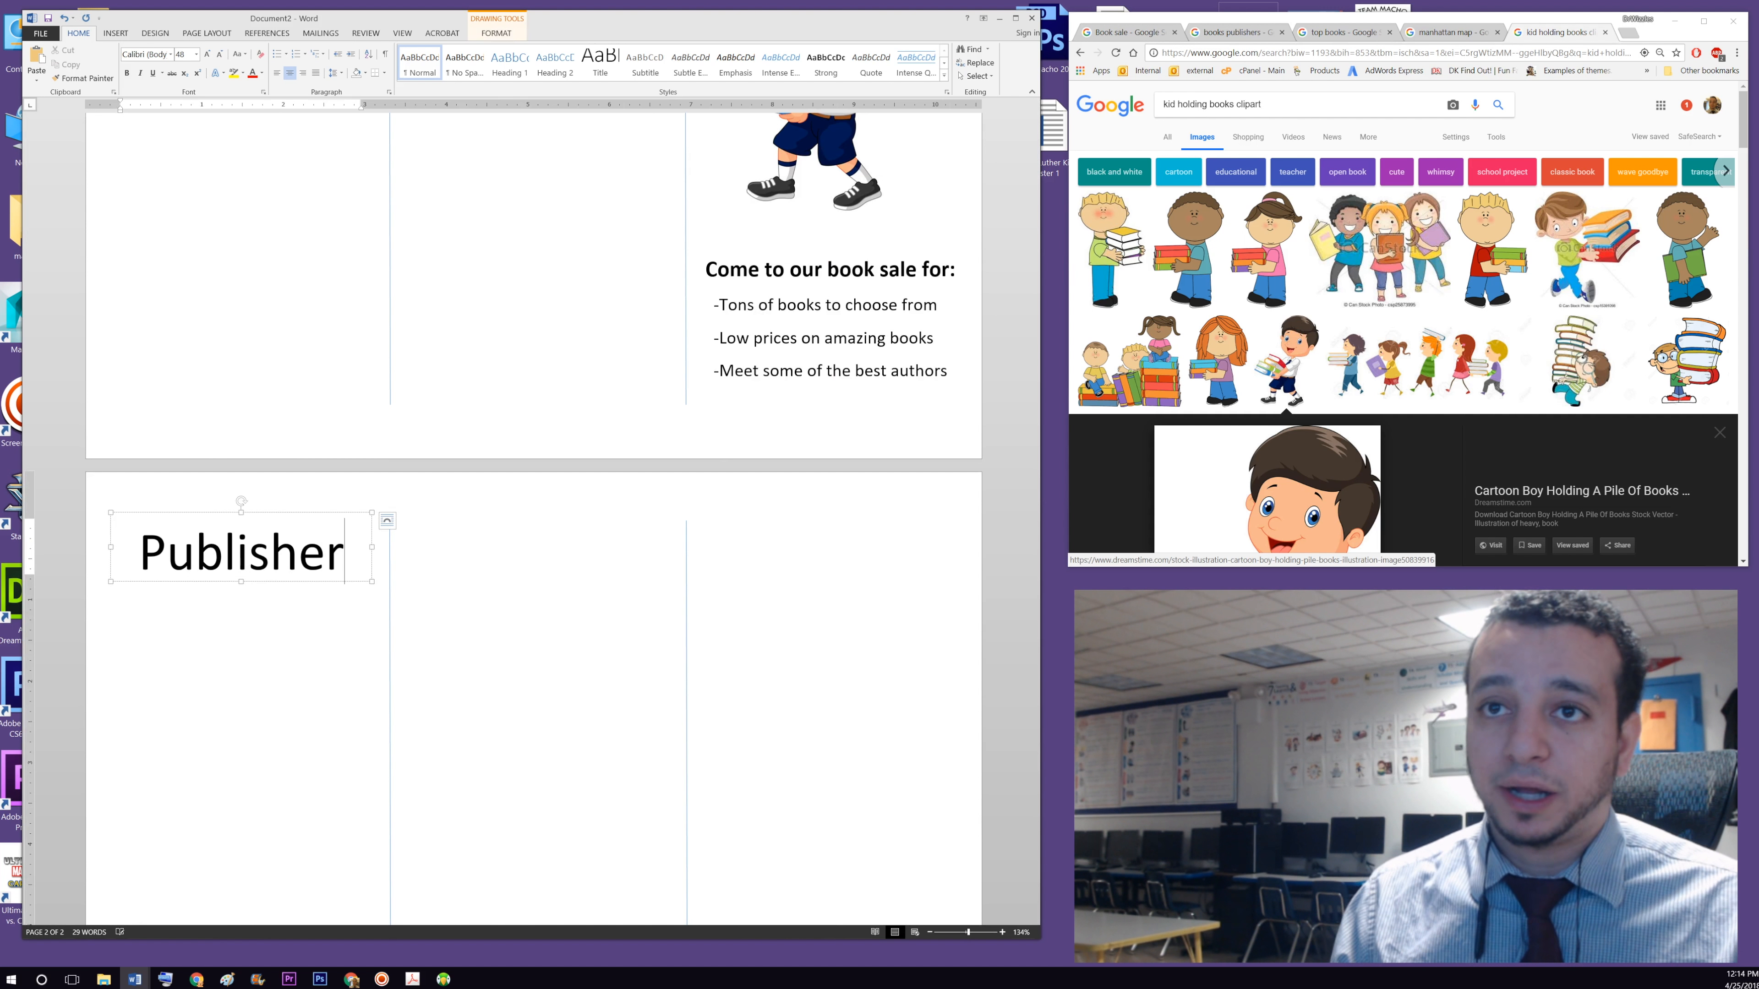
- Paste another copy of the "Book Sale!" heading box and move it into the second column of page two
left_click(511, 546)
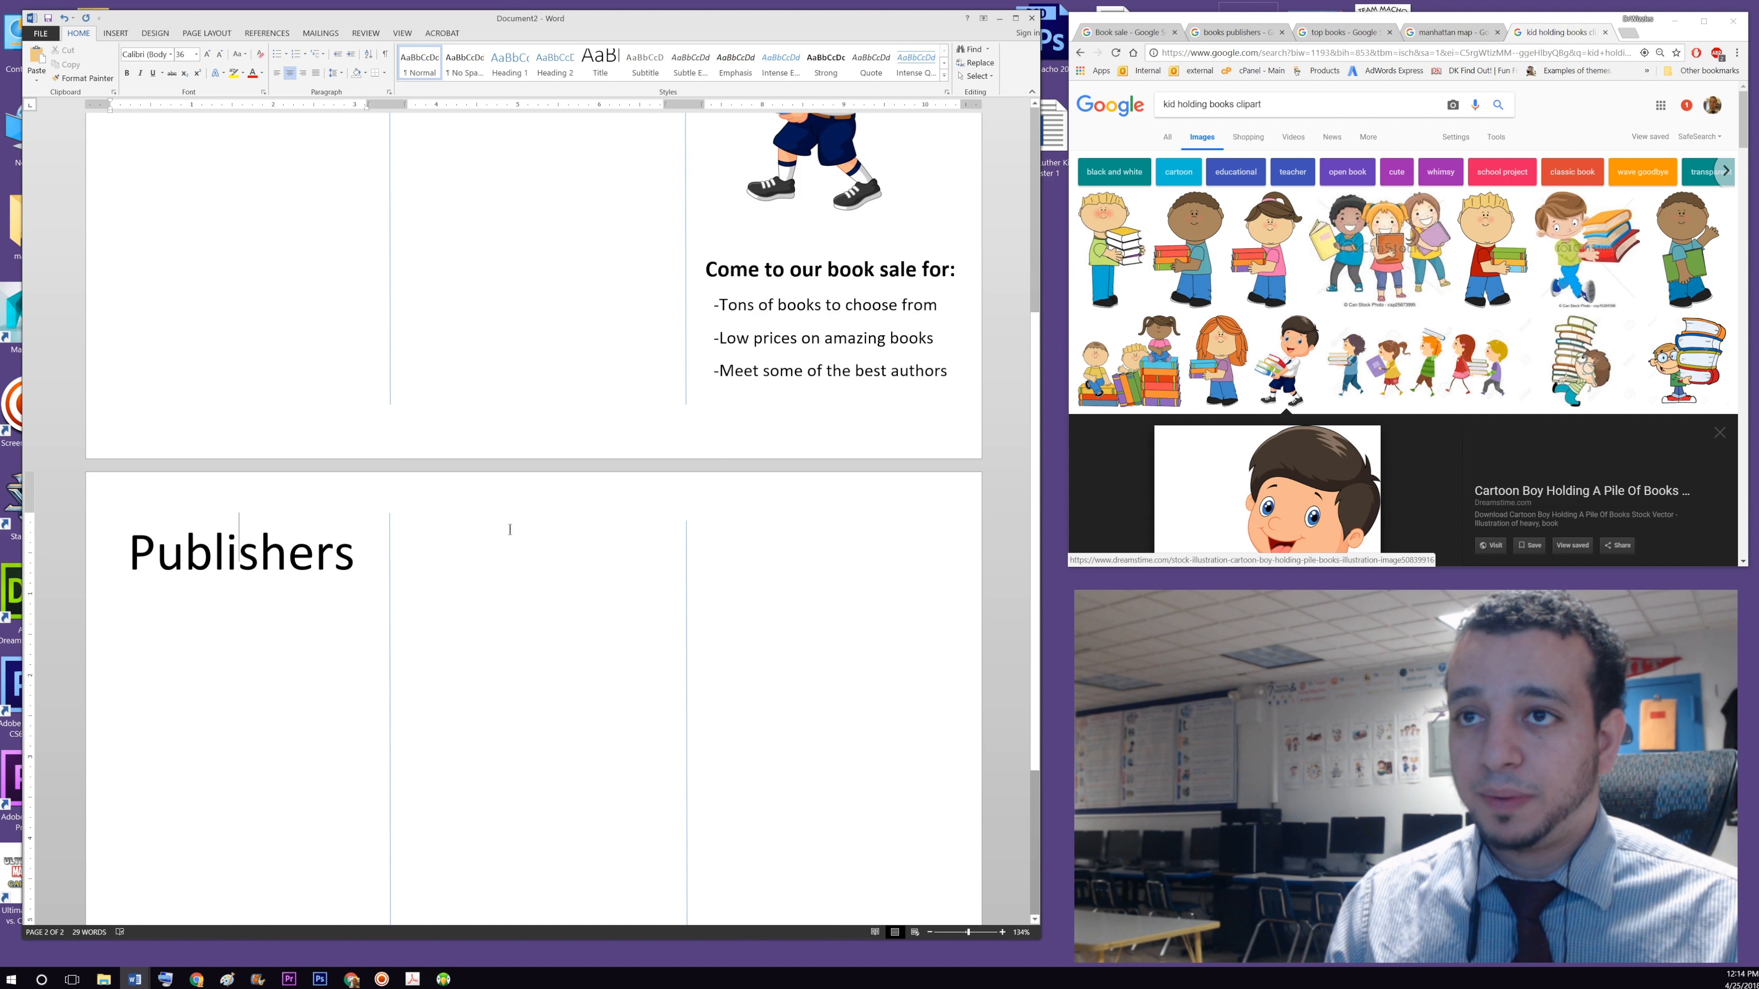
type("Book Sale!")
left_click_drag(372, 525, 648, 512)
left_click(594, 601)
- Add about twenty blank lines on page two, below the headings
key("Return")
key("Return")
key("Return")
key("Return")
key("Return")
key("Return")
key("Return")
key("Return")
key("Return")
key("Return")
key("Return")
key("Return")
key("Return")
key("Return")
key("Return")
key("Return")
key("Return")
key("Return")
key("Return")
key("Return")
scroll(597, 610, "down", 3)
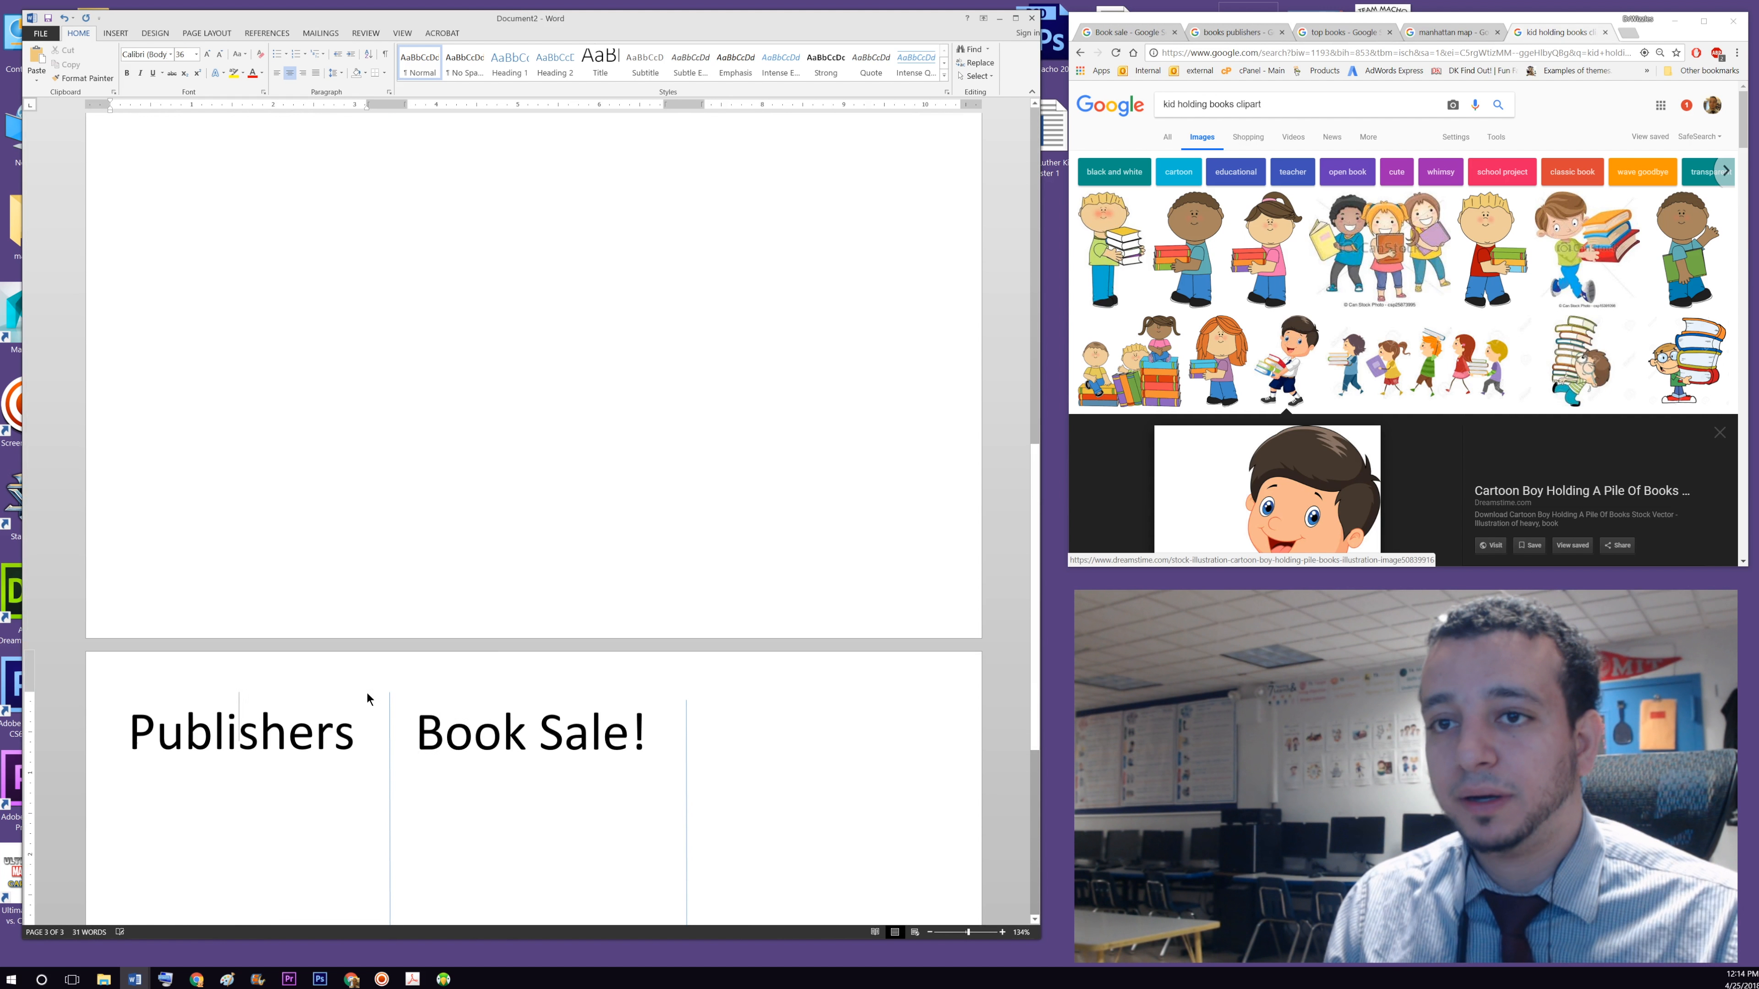
- Move the "Publishers" heading, the first divider line and the copied "Book Sale!" heading from page three up to page two
left_click(310, 693)
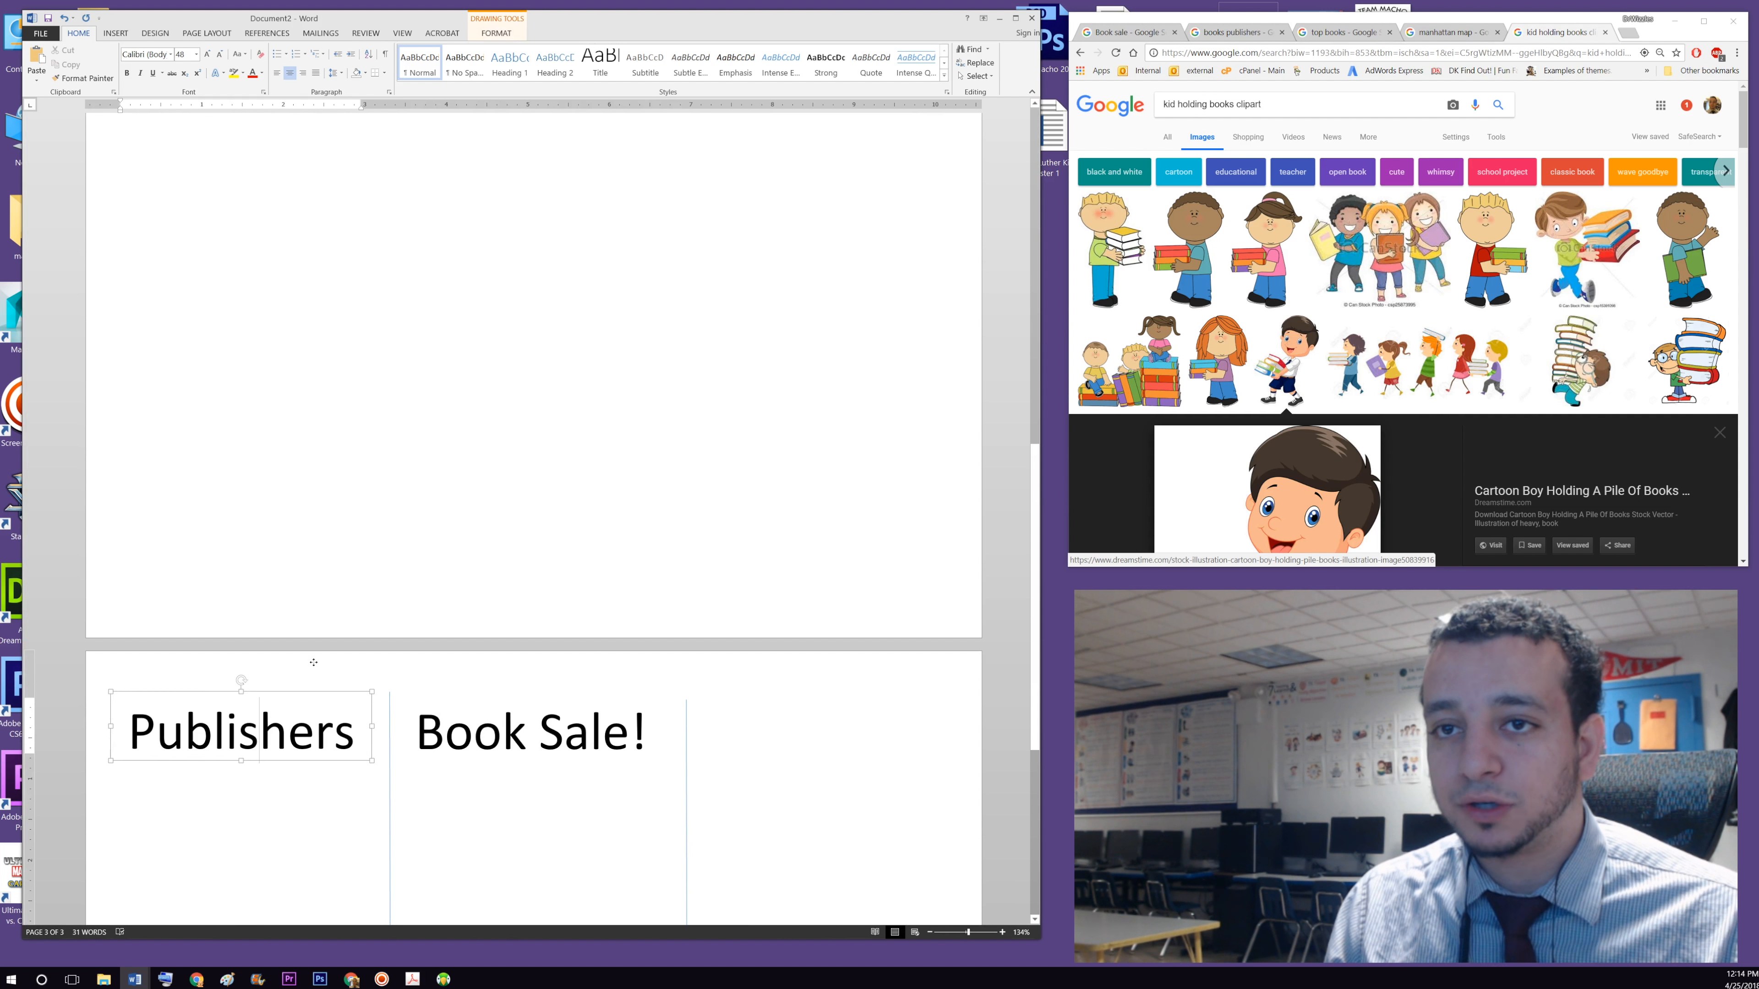
left_click_drag(313, 663, 339, 232)
left_click_drag(390, 786, 441, 272)
left_click(531, 734)
left_click_drag(533, 690, 583, 322)
- Move the second divider line from page three up to page two and delete the extra blank lines
left_click(685, 812)
left_click(686, 813)
scroll(660, 848, "up", 3)
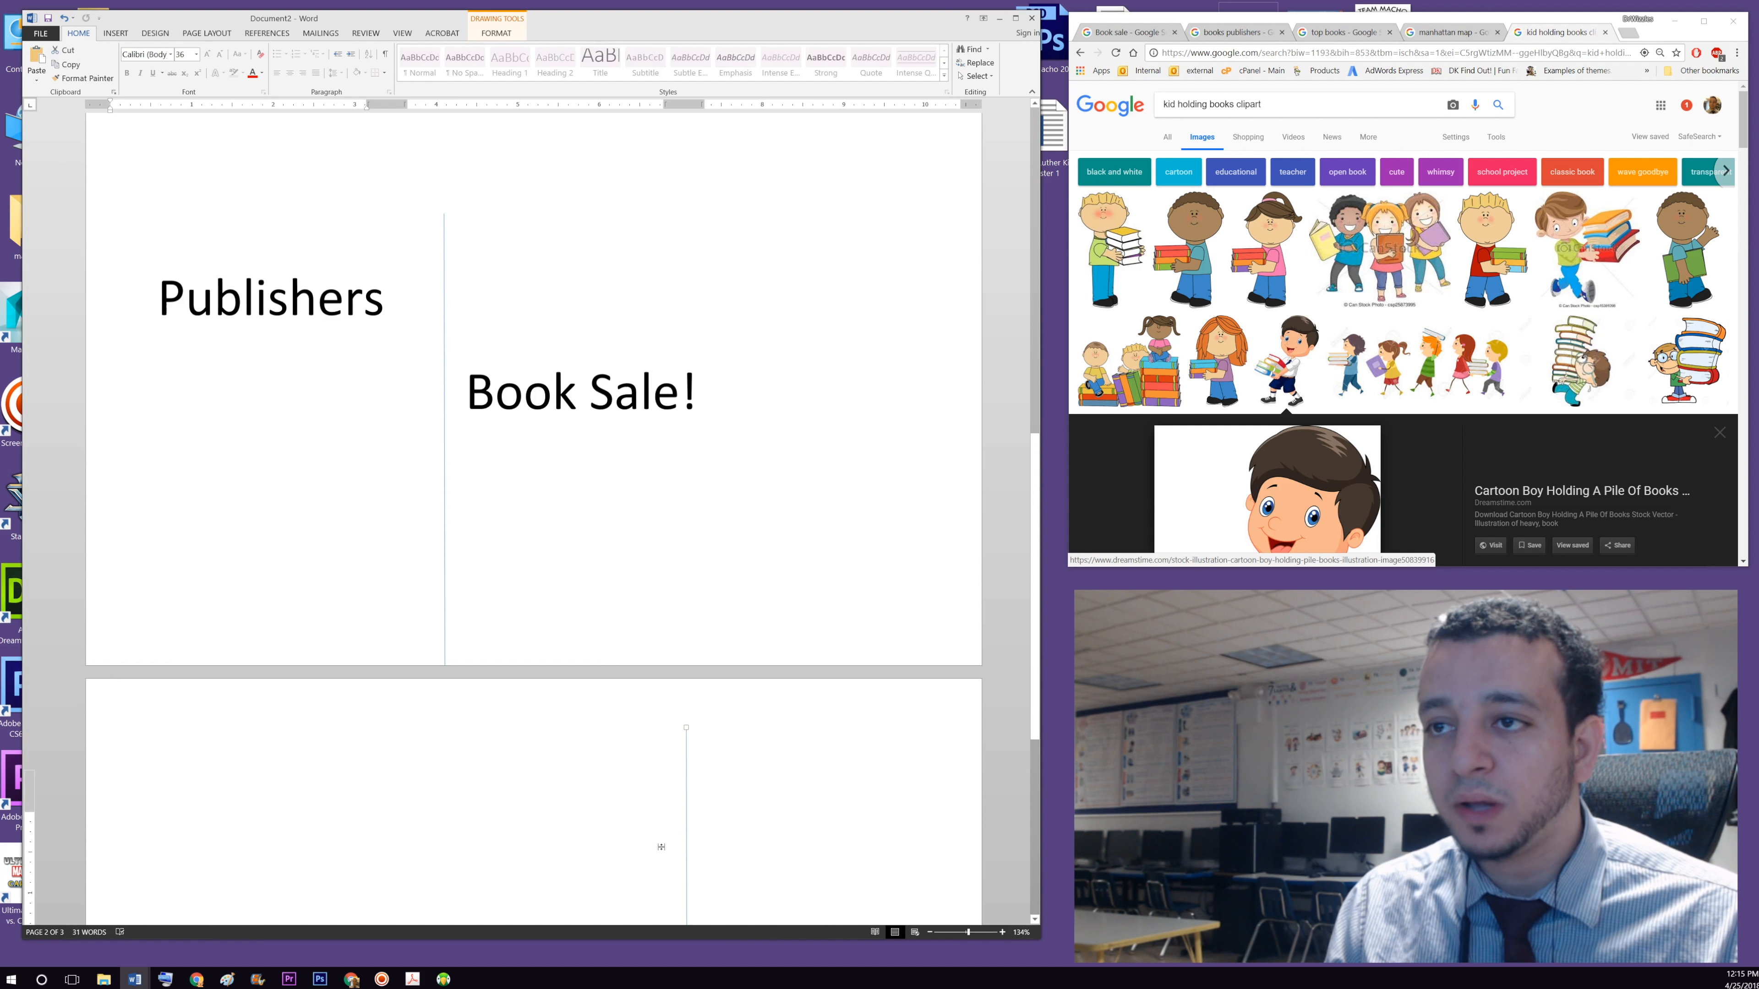
scroll(686, 879, "down", 3)
left_click_drag(687, 830, 776, 195)
scroll(588, 727, "down", 3)
left_click(588, 727)
key("BackSpace")
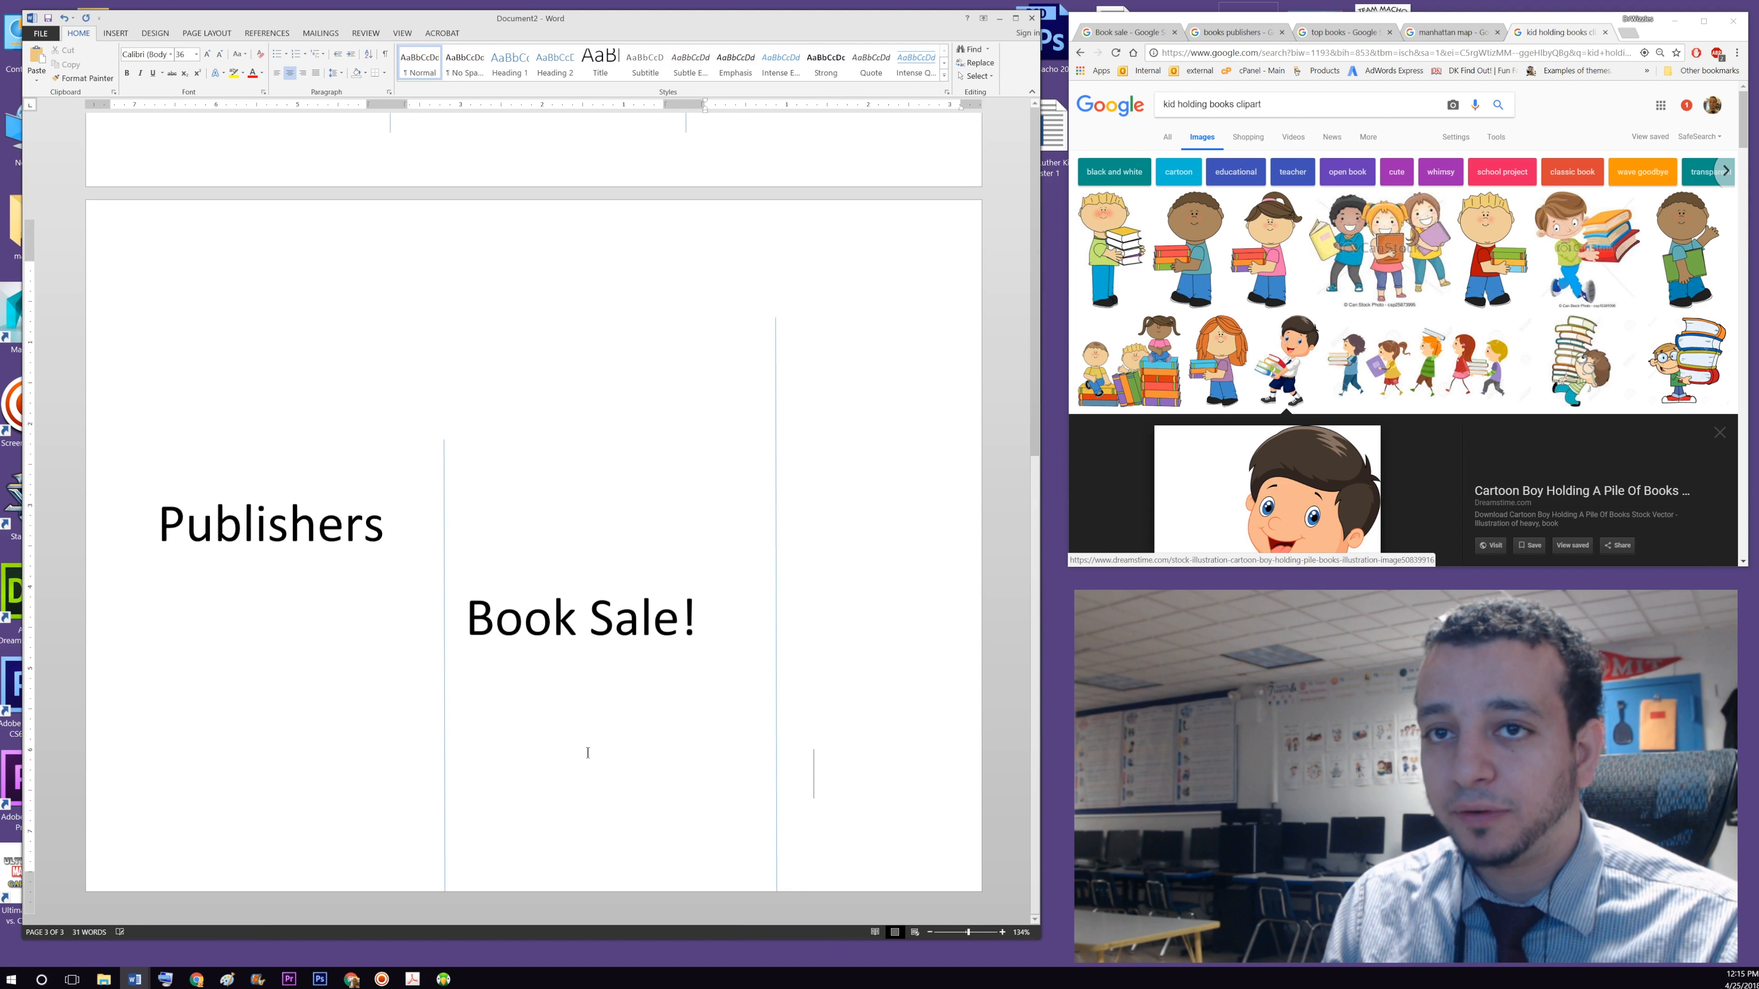
- Give the "Book Sale!" heading box on page two a thick black outline
left_click(580, 715)
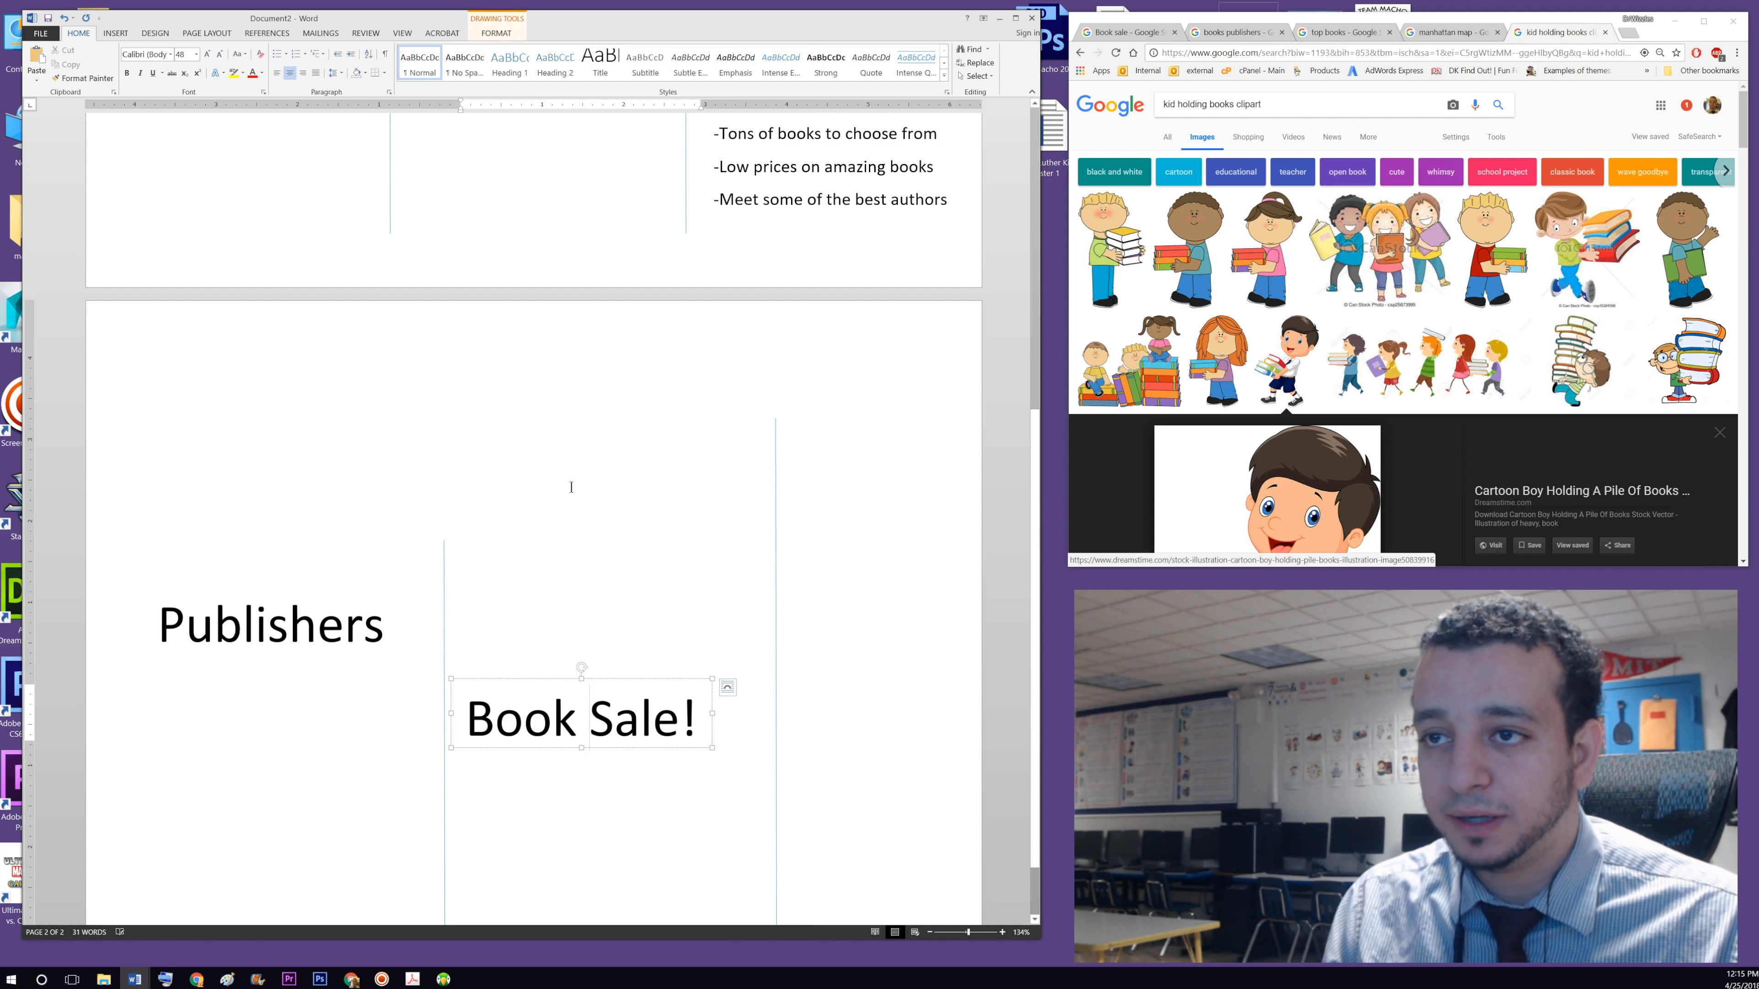
left_click(496, 33)
left_click(457, 49)
left_click(454, 50)
left_click(469, 62)
left_click(451, 89)
left_click(471, 62)
mouse_move(466, 197)
left_click(582, 289)
- Move the "Publishers" and "Book Sale!" heading boxes to the top of page two's first and second columns
left_click(278, 625)
left_click_drag(385, 583, 367, 364)
left_click(372, 562)
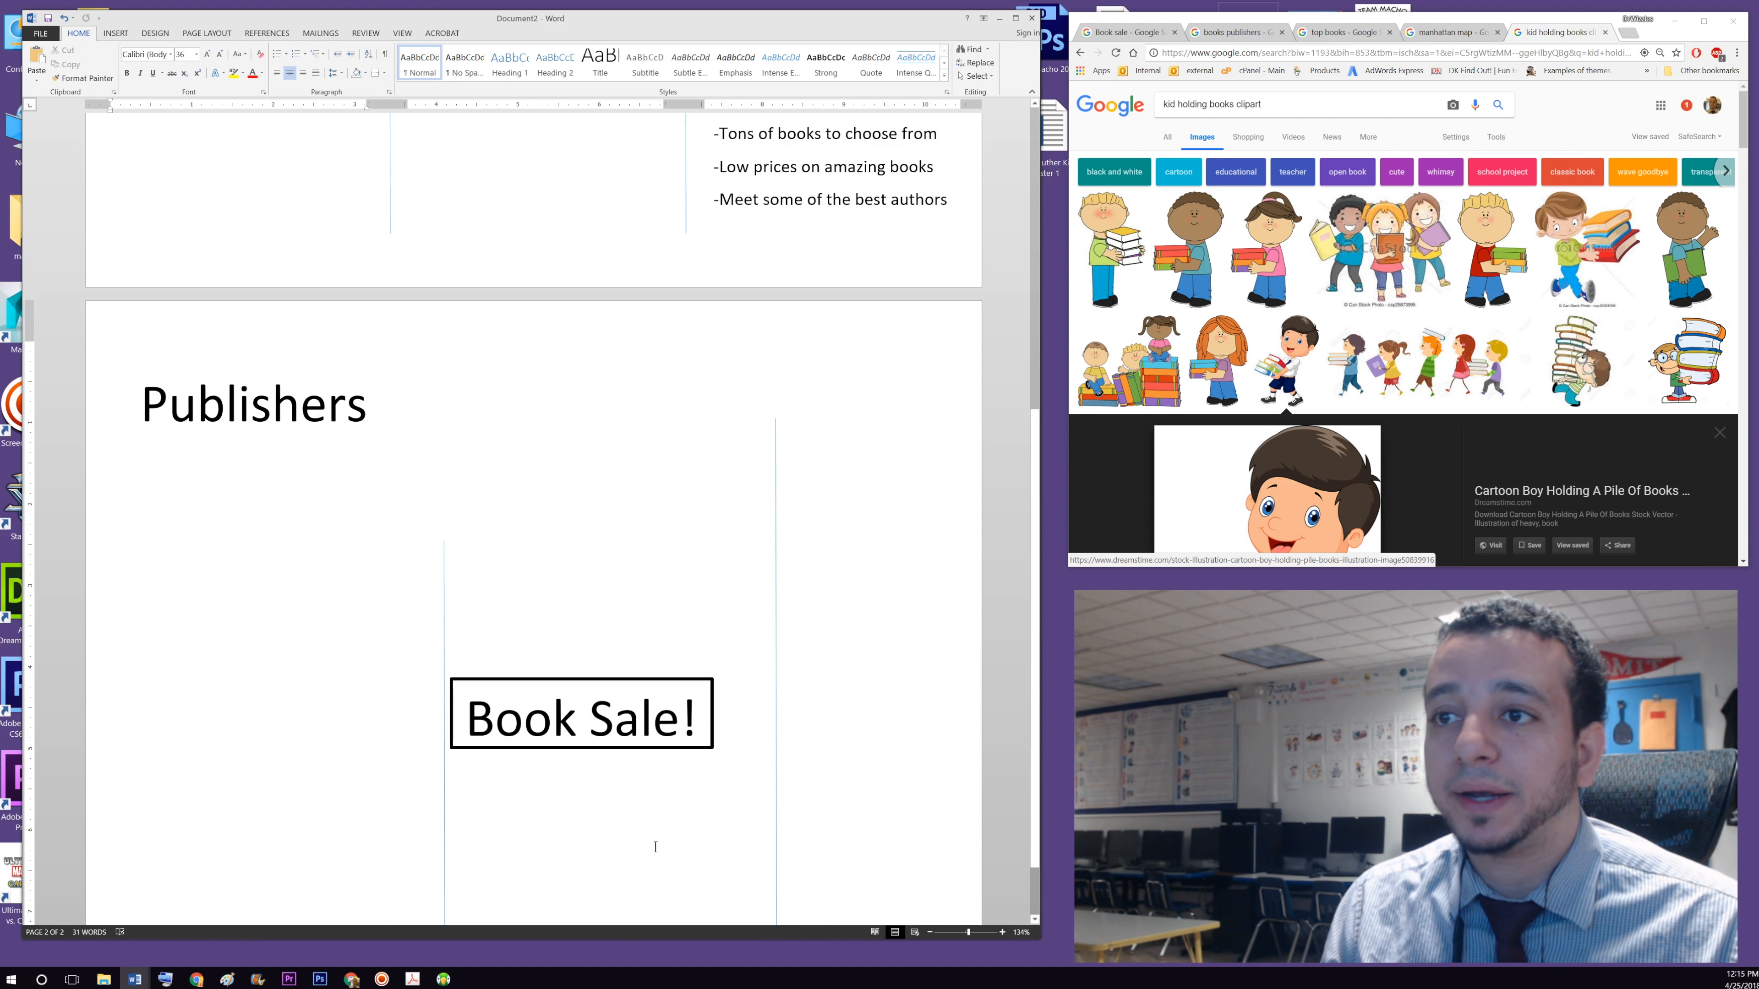
left_click(653, 717)
left_click_drag(657, 676, 622, 350)
left_click(323, 385)
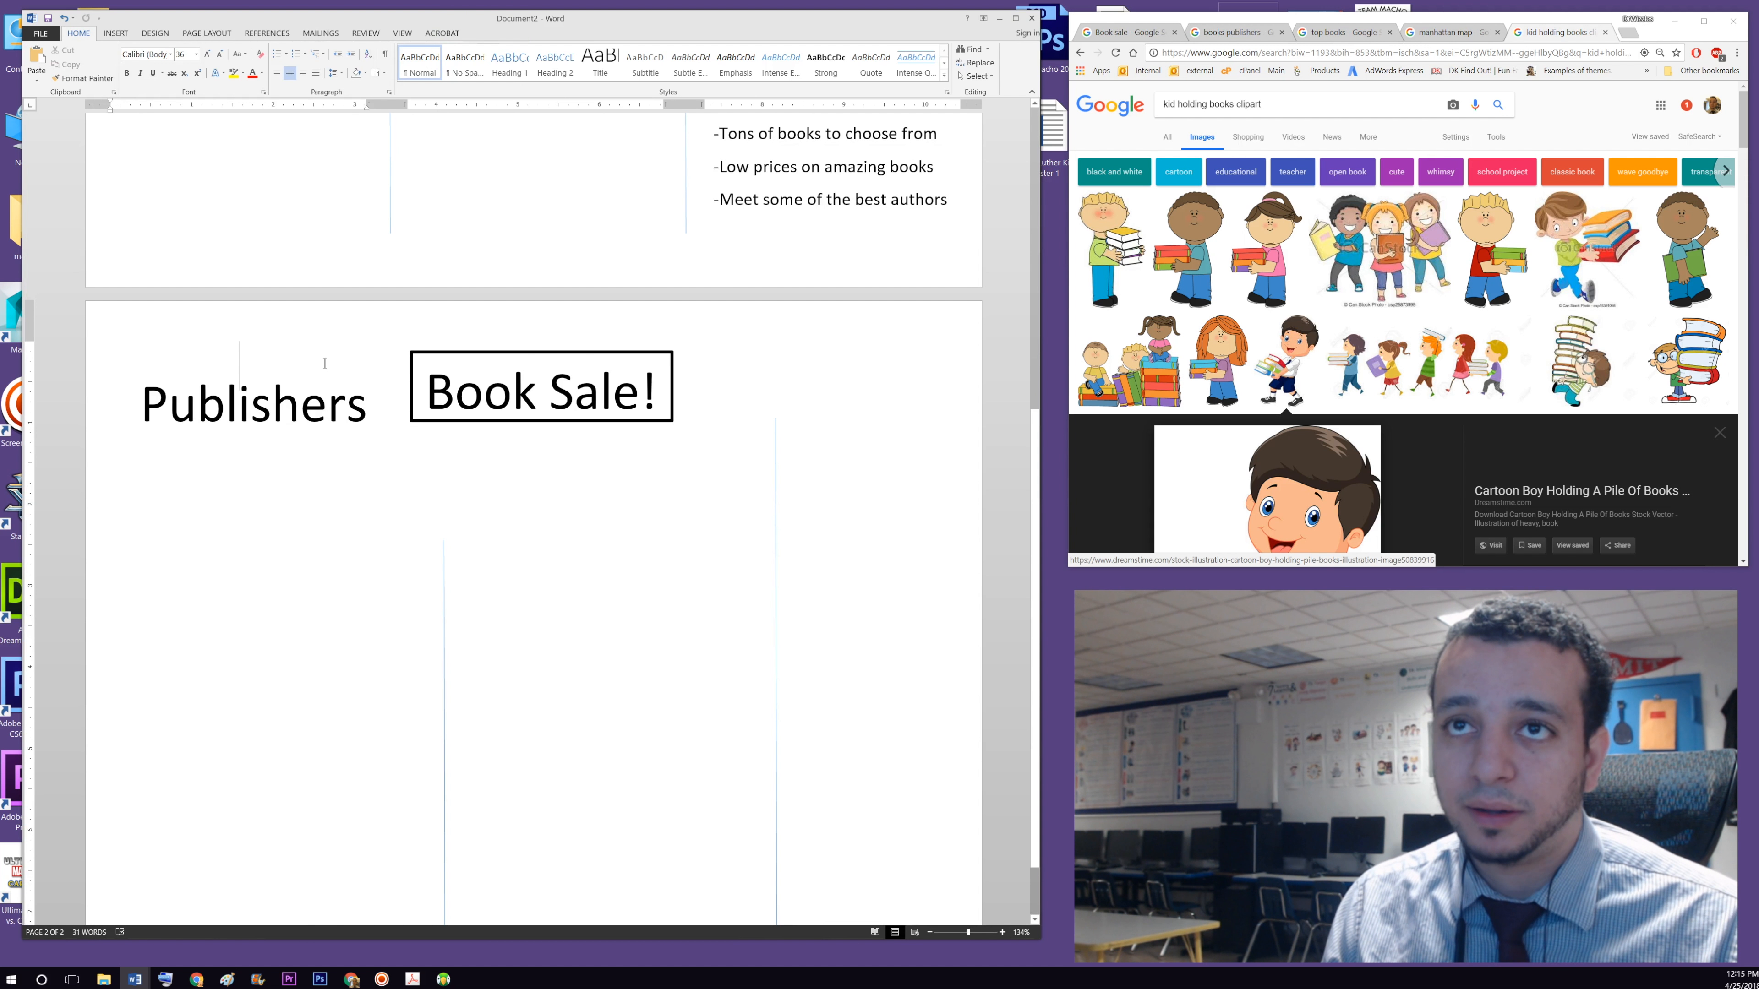
left_click(328, 363)
left_click_drag(328, 365, 314, 341)
- Move both divider lines on page two up and left to the boundaries between the three columns
left_click(442, 553)
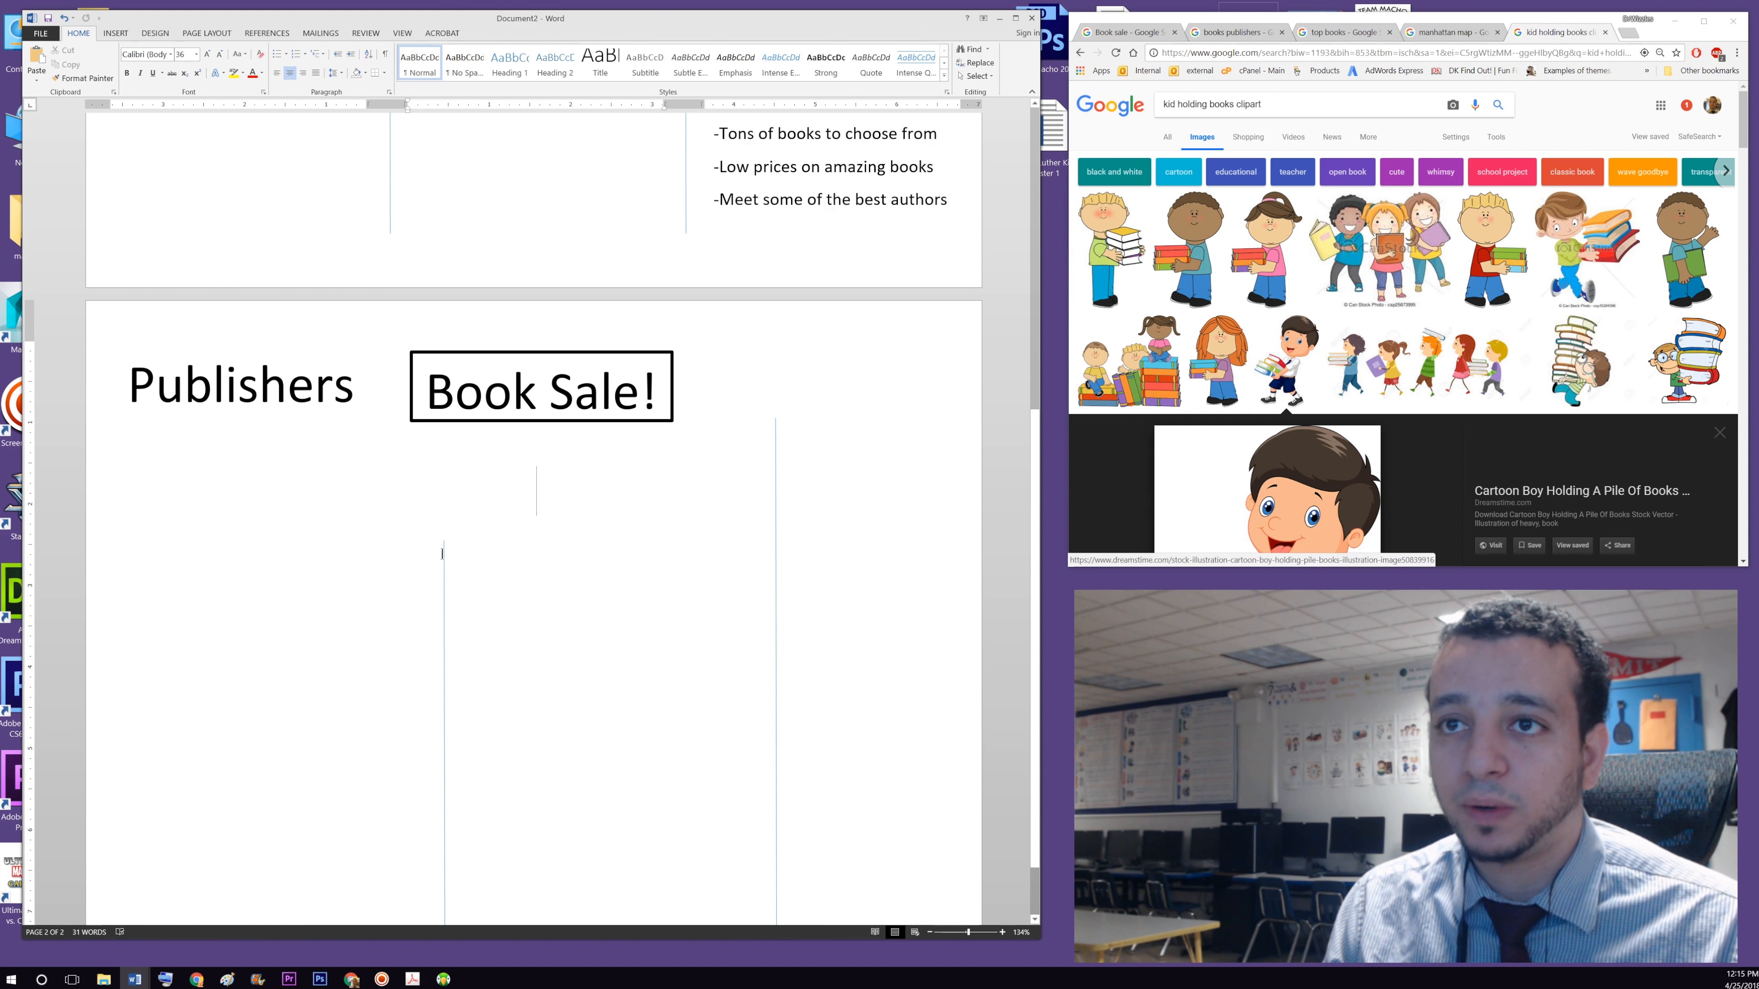
left_click_drag(442, 553, 393, 375)
left_click_drag(776, 540, 690, 479)
scroll(644, 605, "down", 2)
scroll(646, 605, "up", 4)
scroll(647, 607, "down", 3)
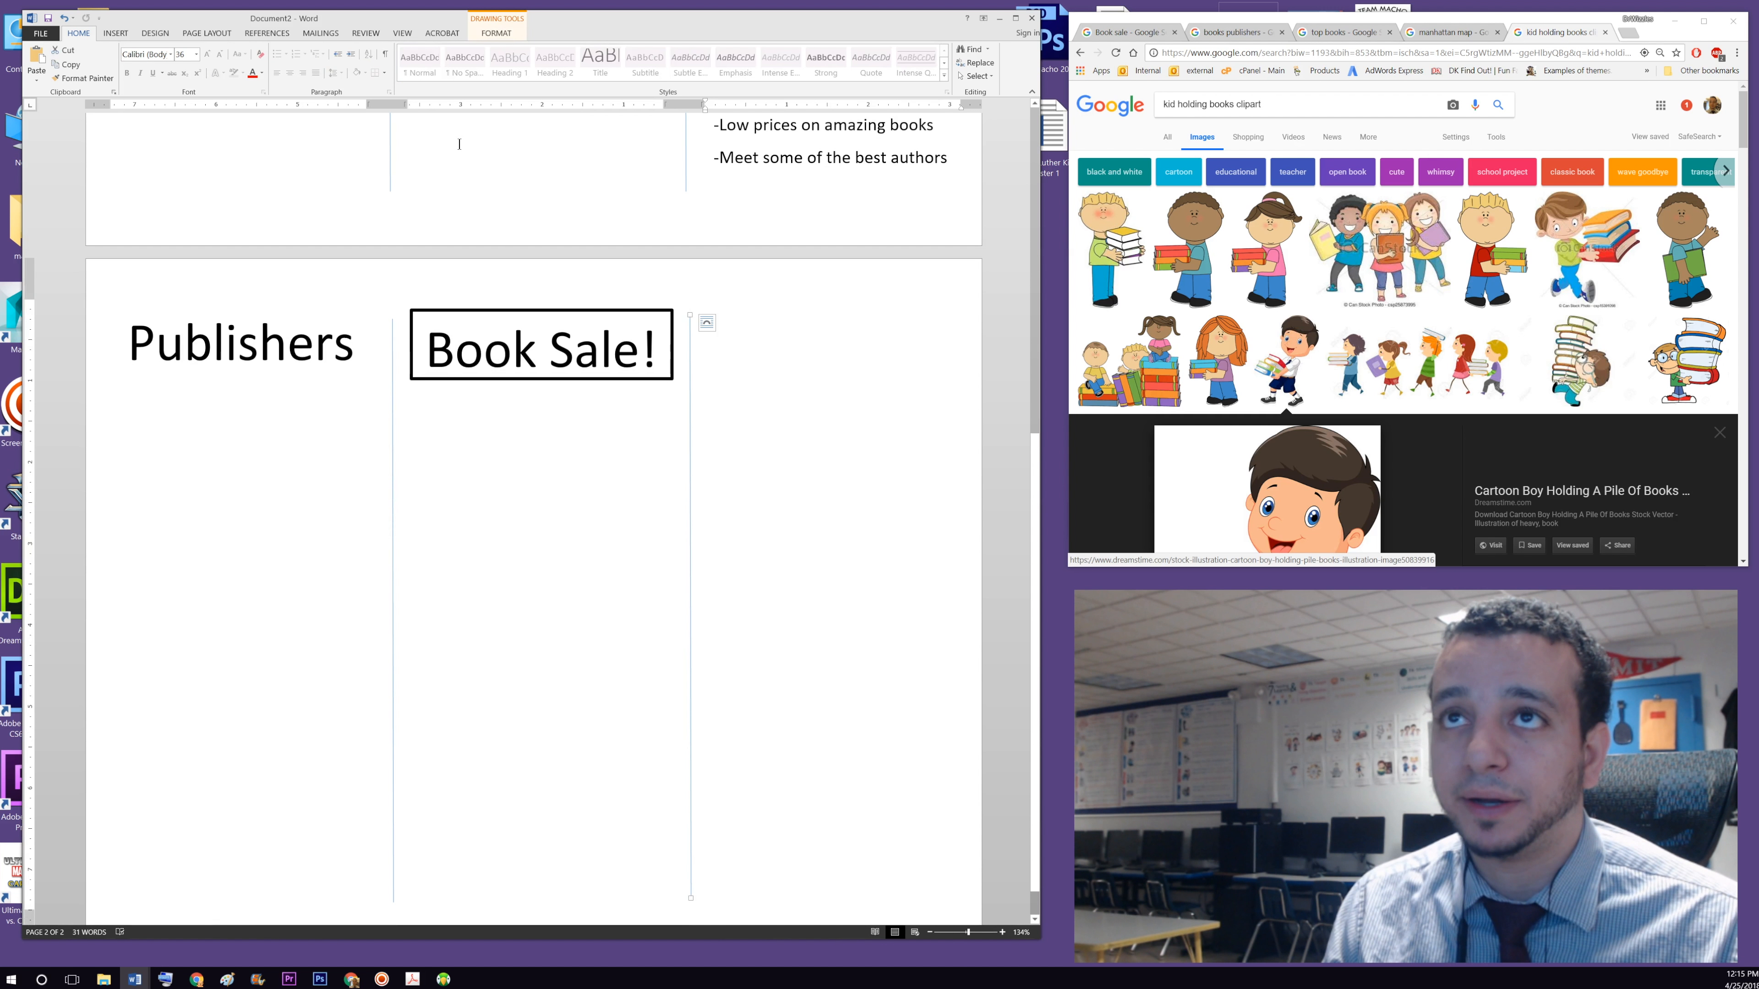
- Nudge the first divider line on both pages slightly left so that the two lines align
left_click(389, 182)
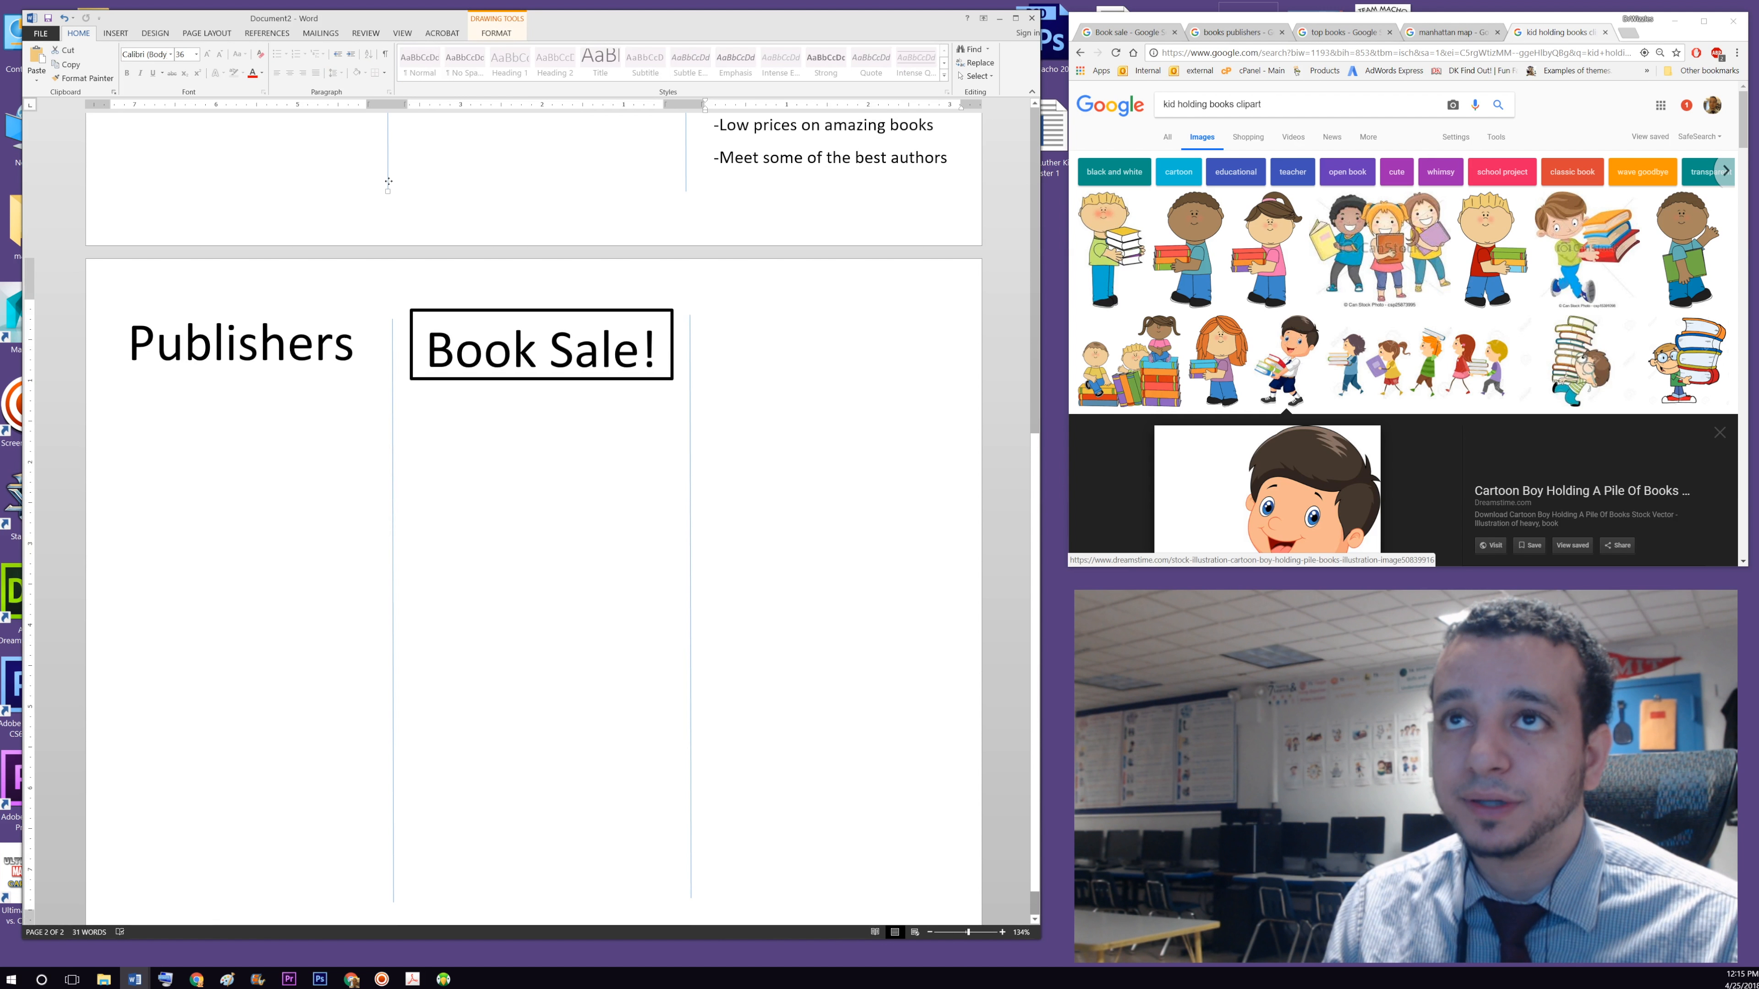
scroll(405, 404, "up", 6)
scroll(412, 461, "down", 4)
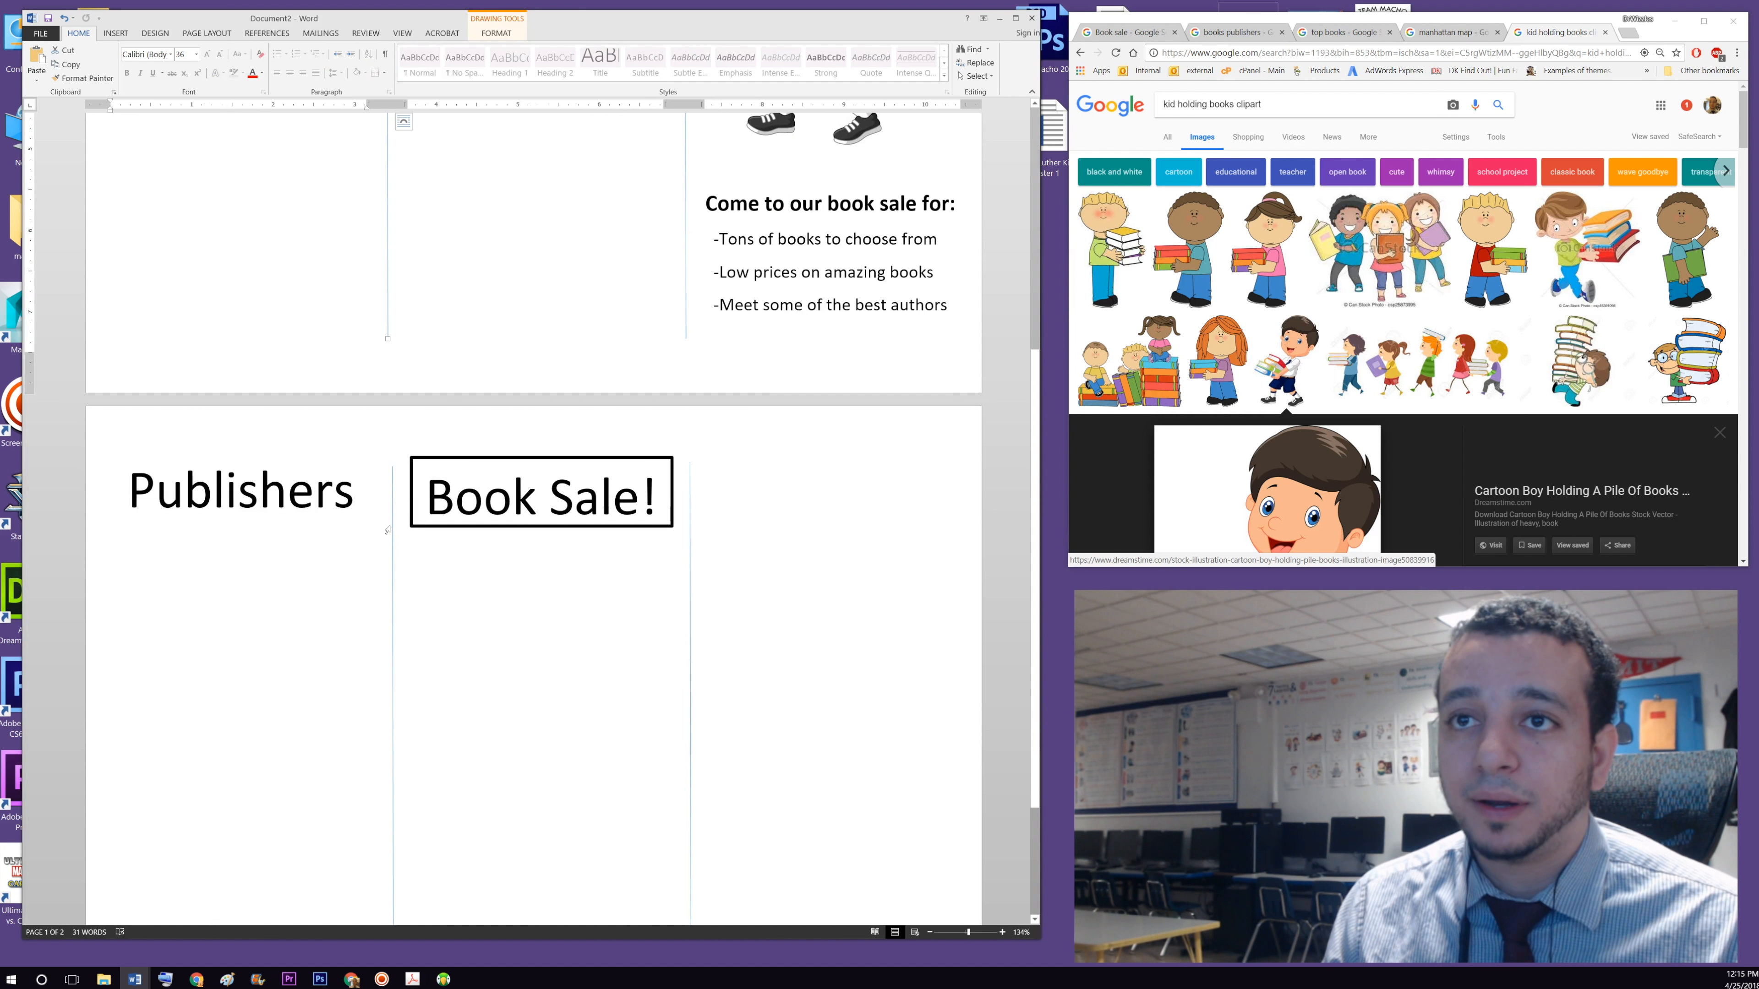
left_click_drag(393, 528, 386, 527)
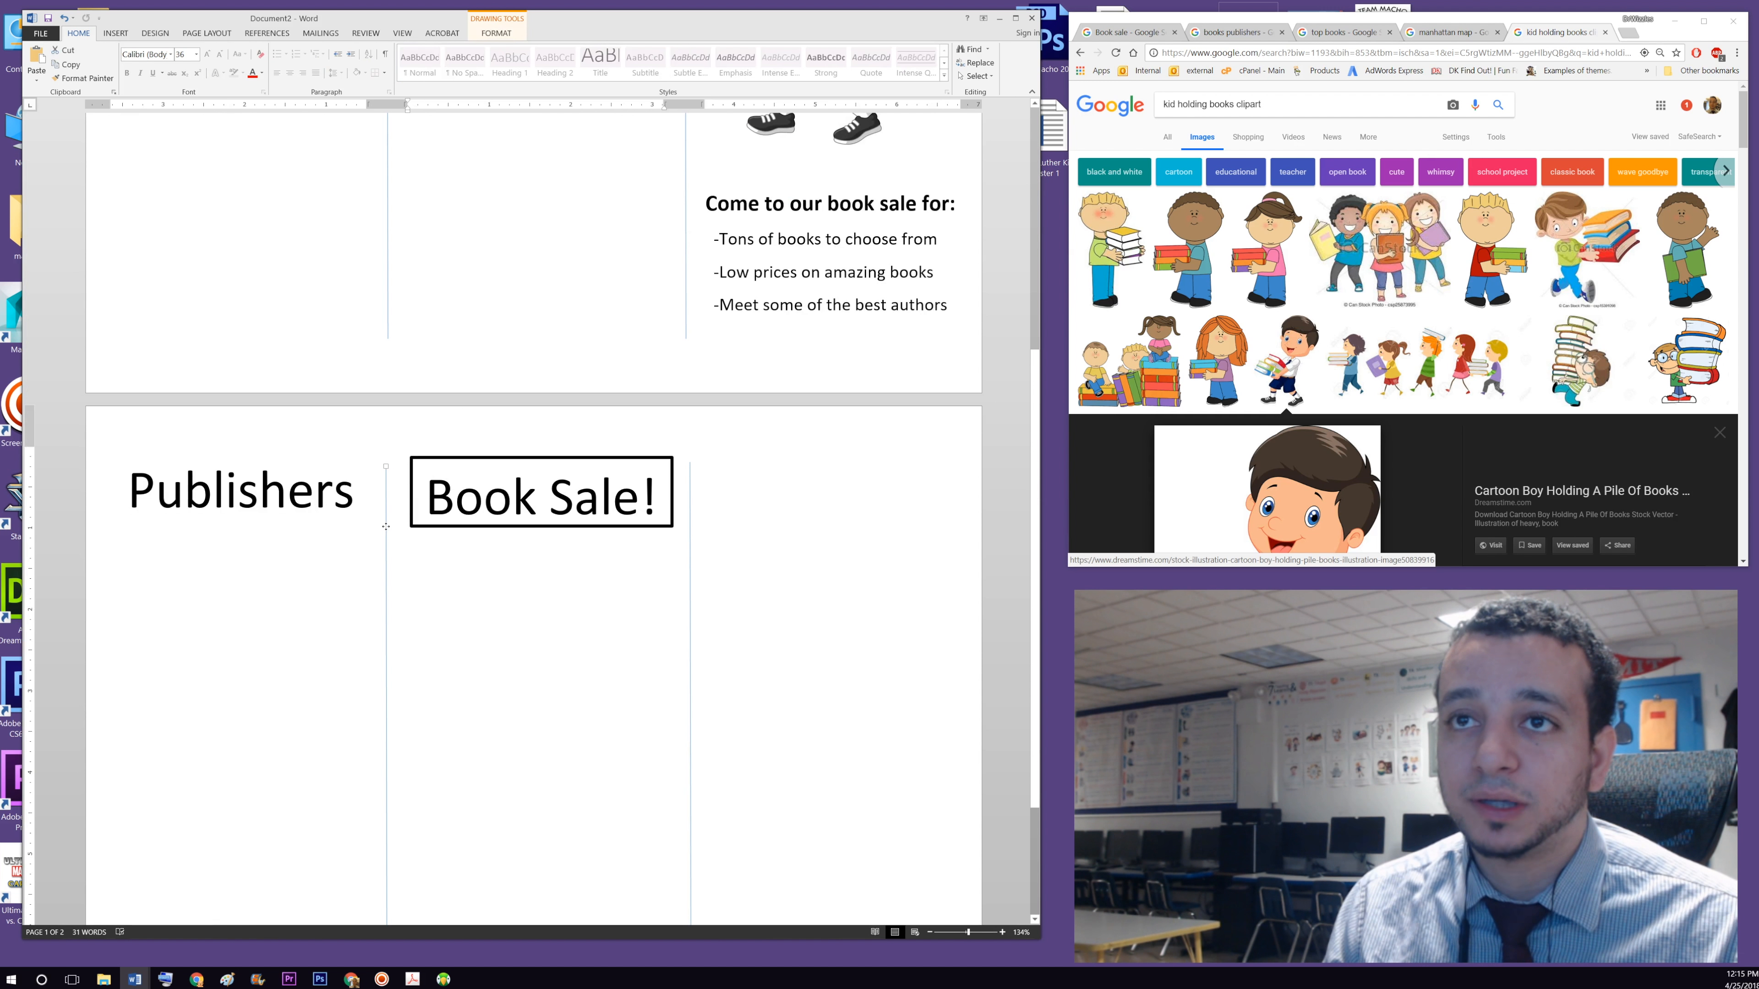
left_click(554, 594)
scroll(557, 589, "down", 3)
scroll(568, 582, "up", 6)
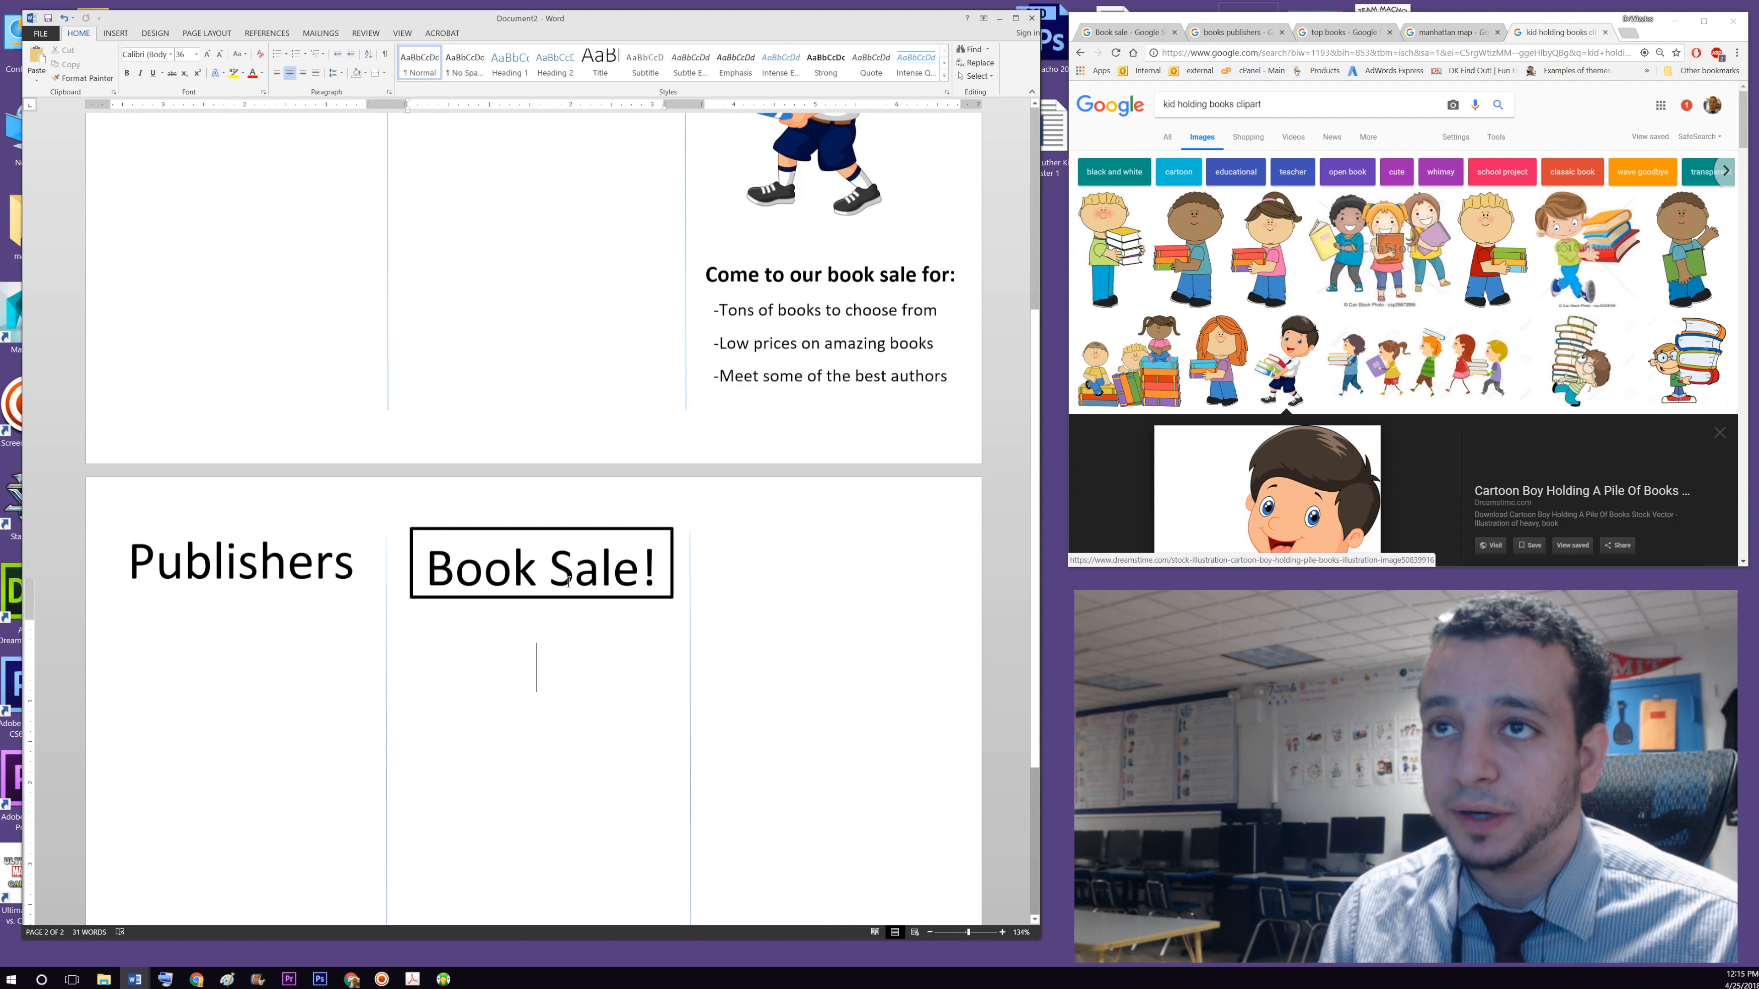
- Set the "Book Sale!" heading box on page two to no outline and deselect it
left_click(592, 676)
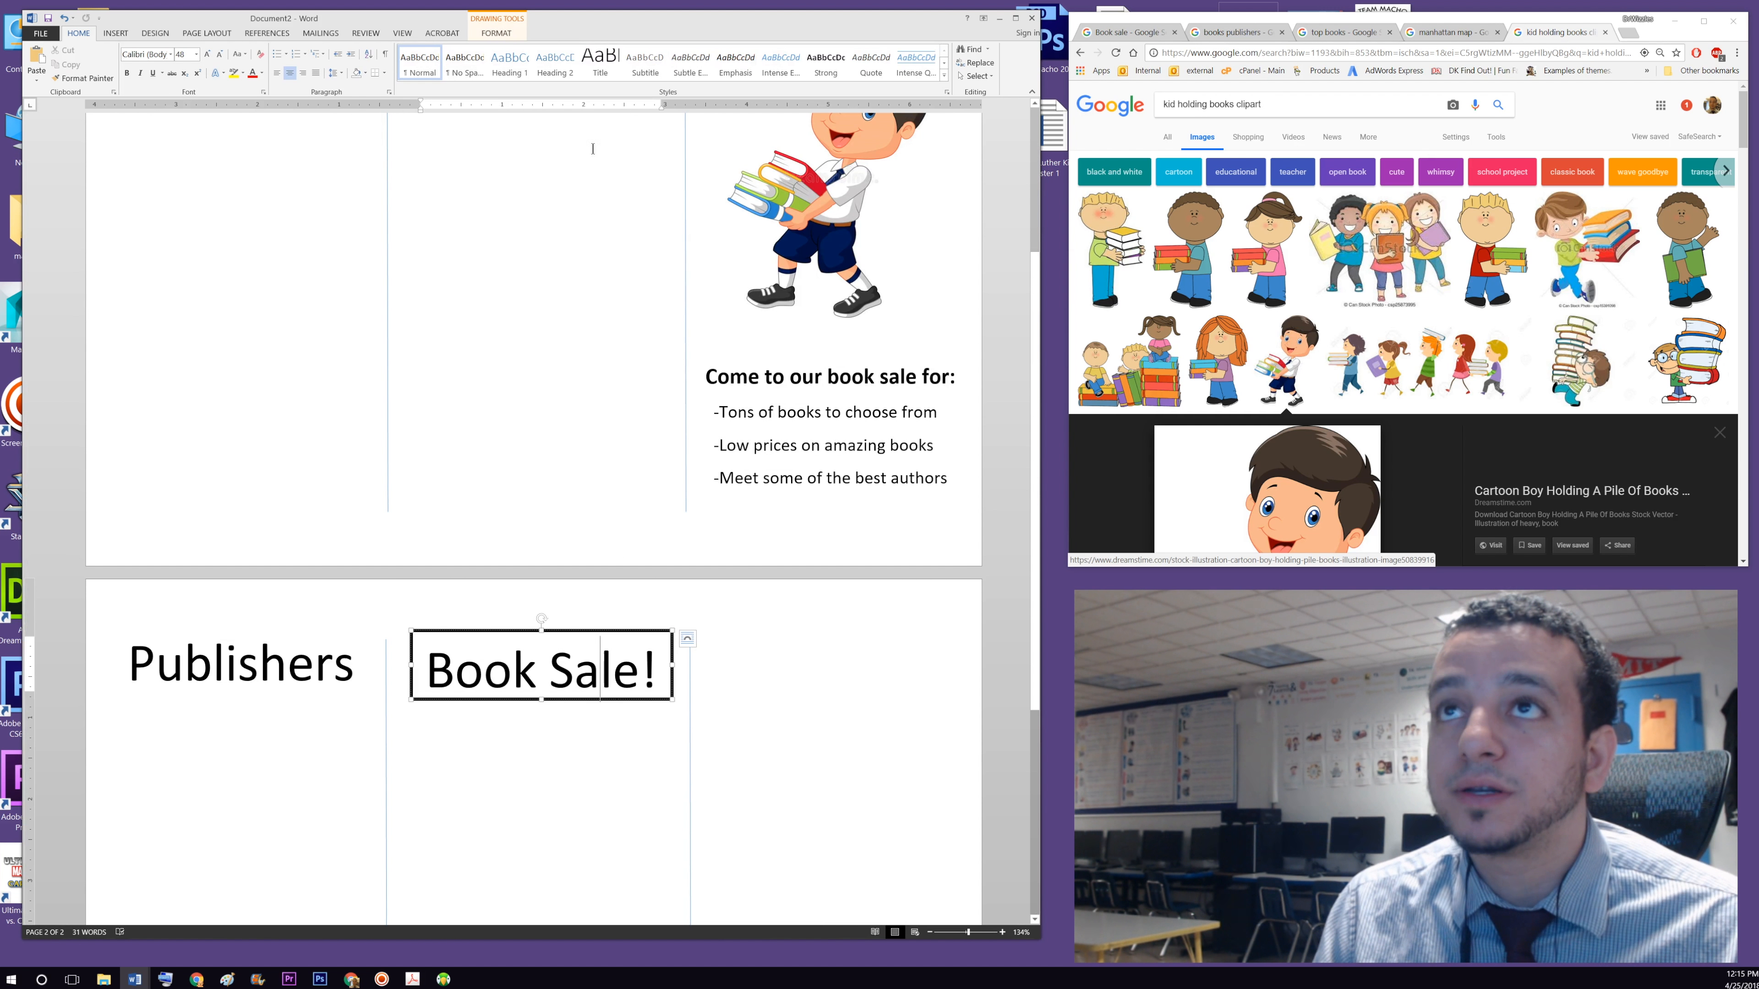
left_click(495, 32)
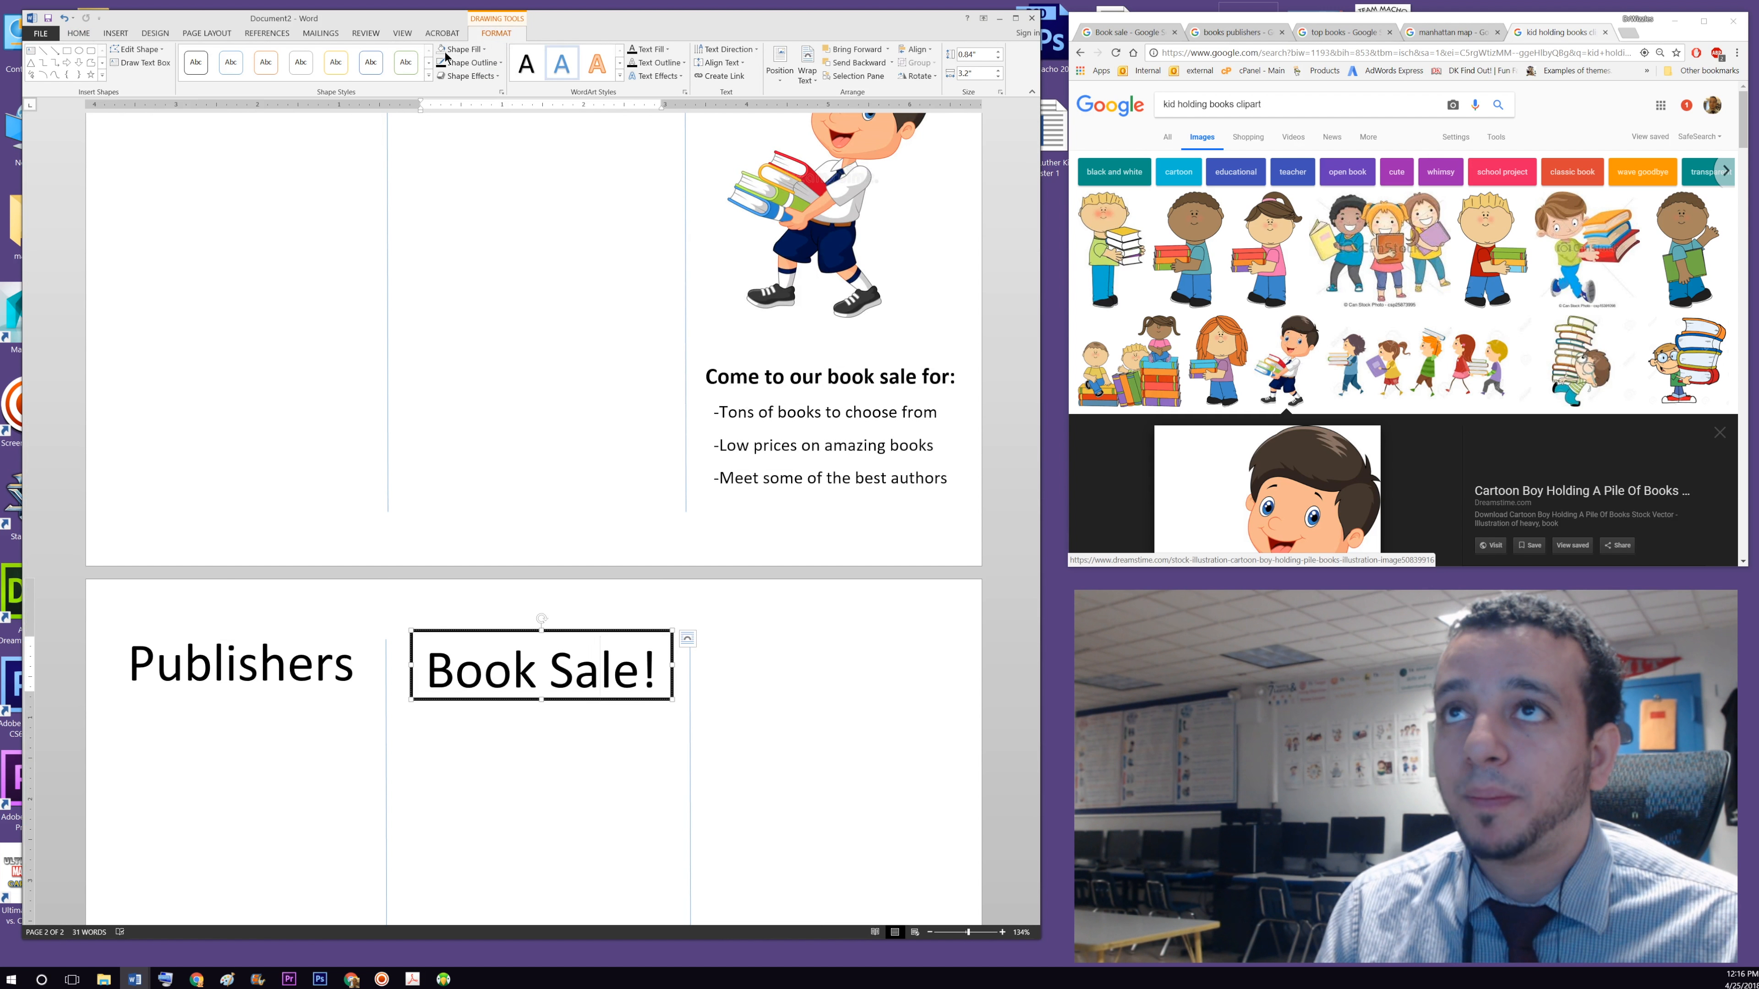
left_click(213, 667)
left_click(574, 668)
left_click(501, 62)
left_click(467, 178)
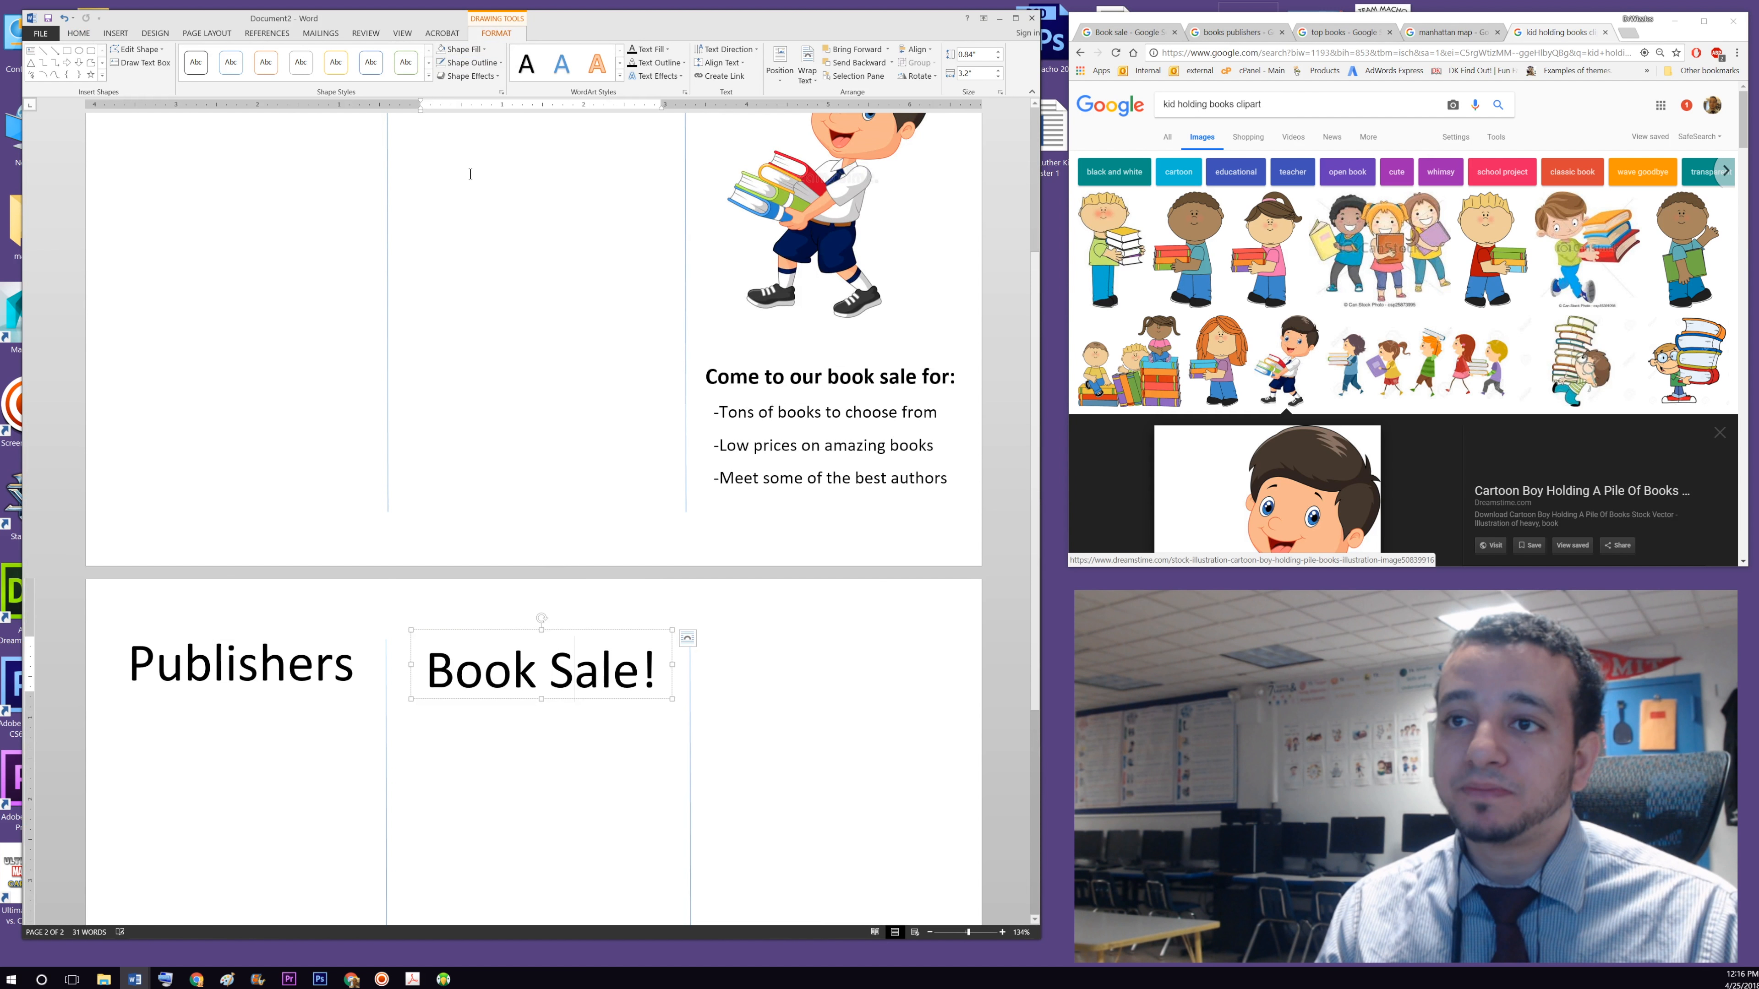
left_click(827, 649)
- Change the second column's heading text on page two to "Authors" and place the cursor in the third column
scroll(731, 715, "up", 2)
left_click(603, 751)
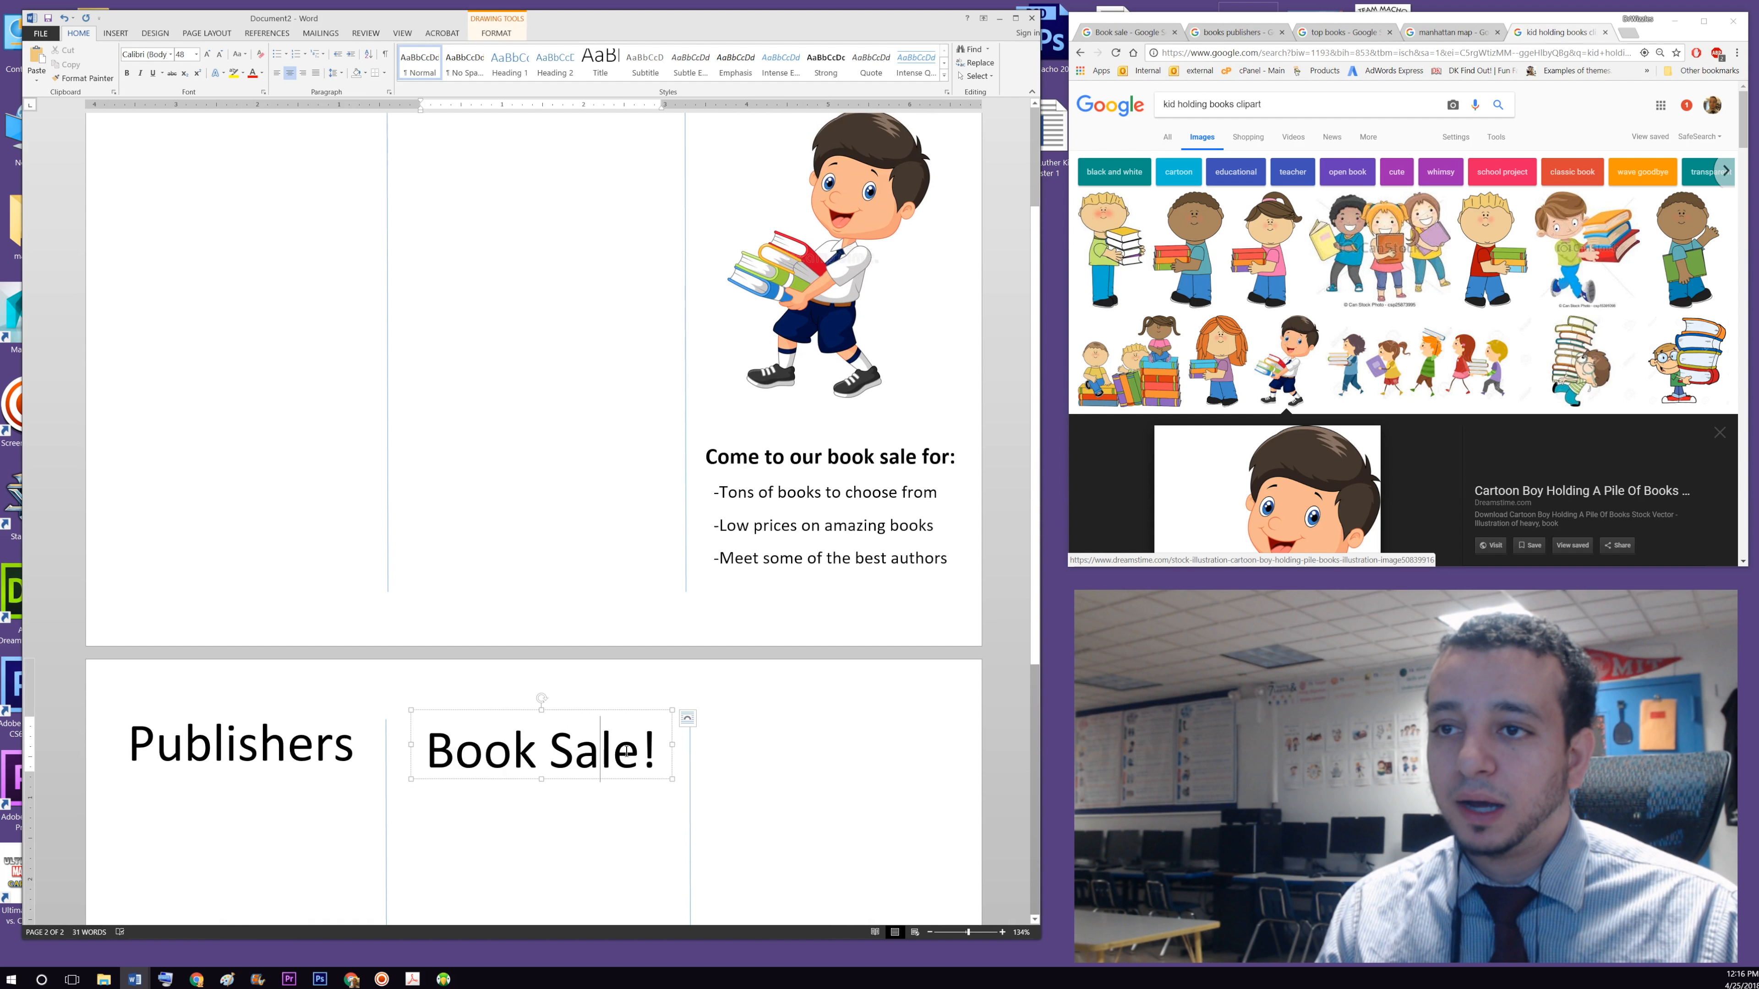
left_click_drag(625, 751, 423, 752)
type("Authors")
scroll(469, 915, "up", 3)
scroll(771, 752, "down", 2)
left_click(770, 752)
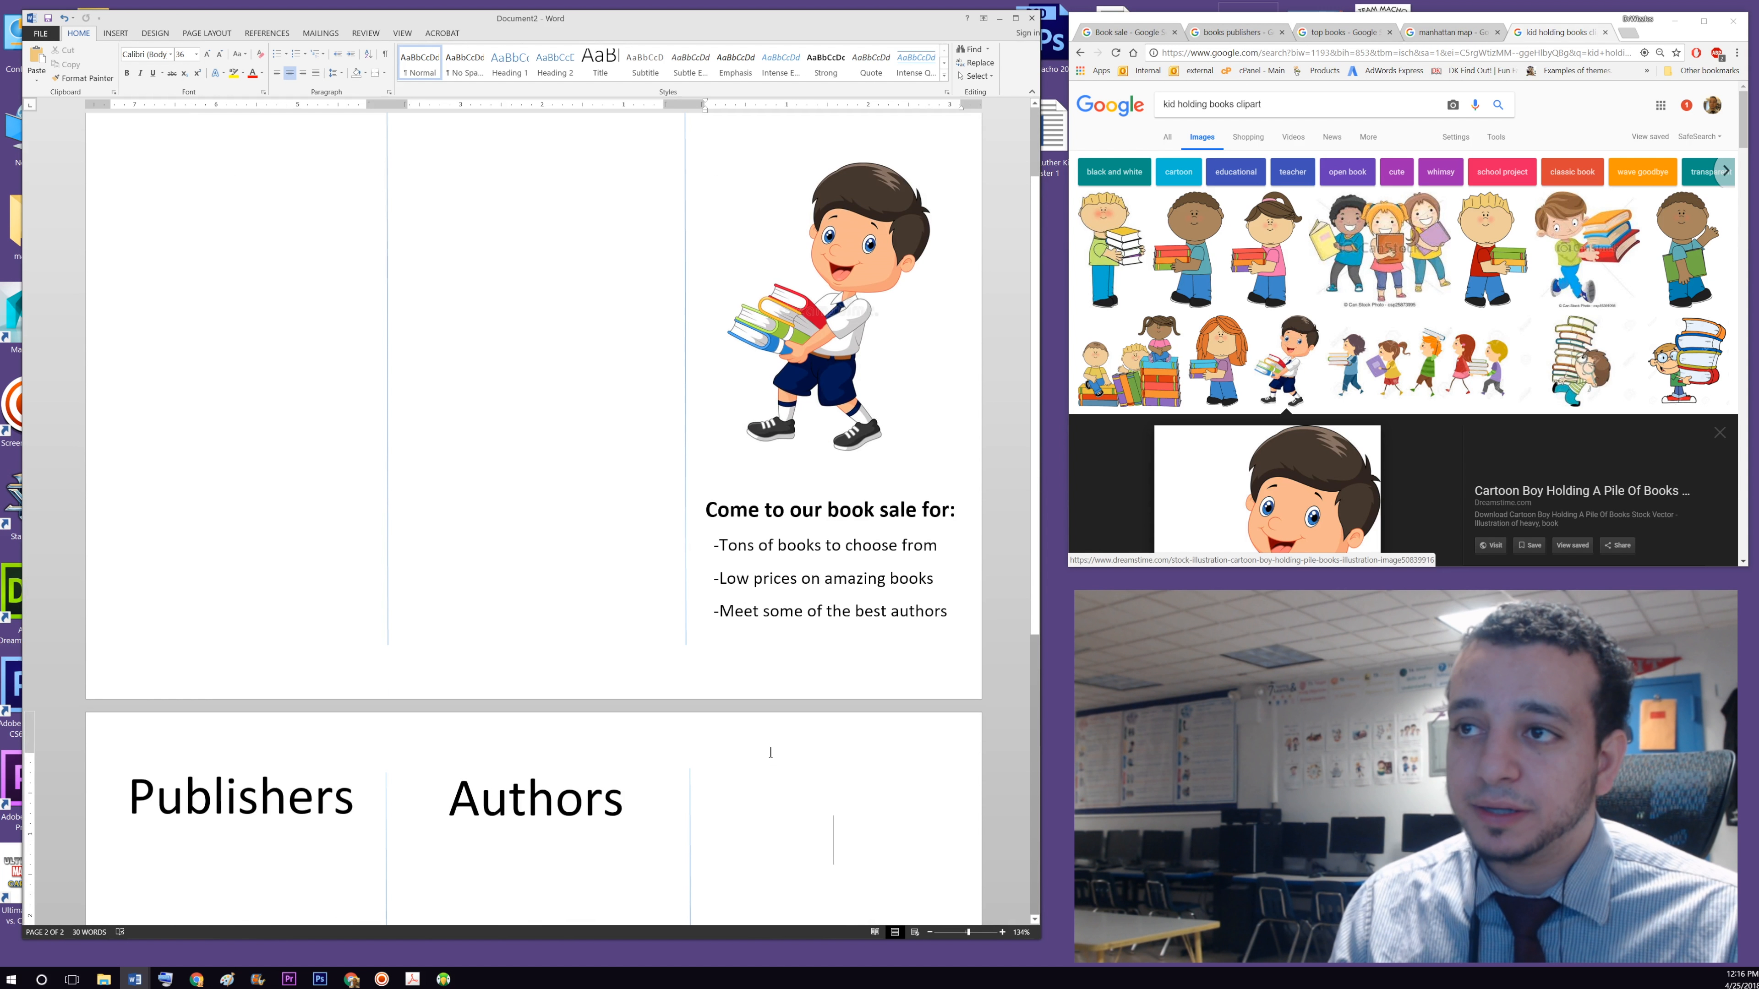
- Review the headings, clipart and column layout across both brochure pages
scroll(770, 752, "down", 2)
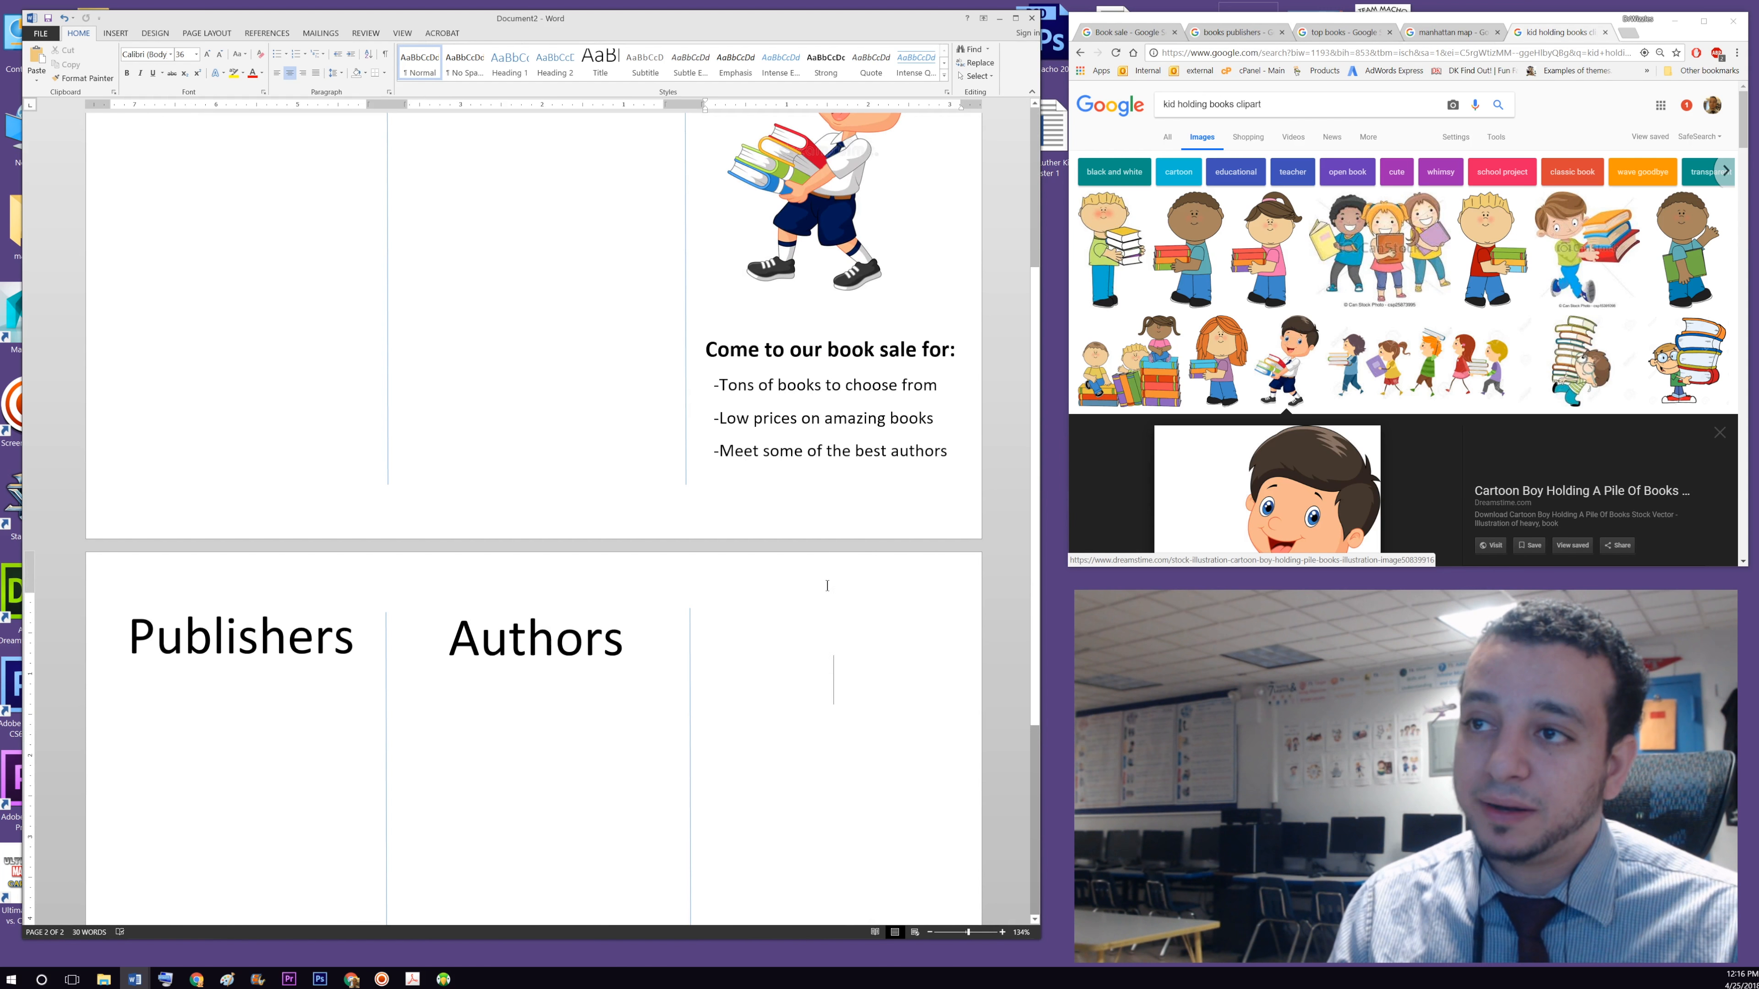
scroll(827, 610, "up", 1)
scroll(820, 623, "down", 2)
scroll(820, 624, "up", 4)
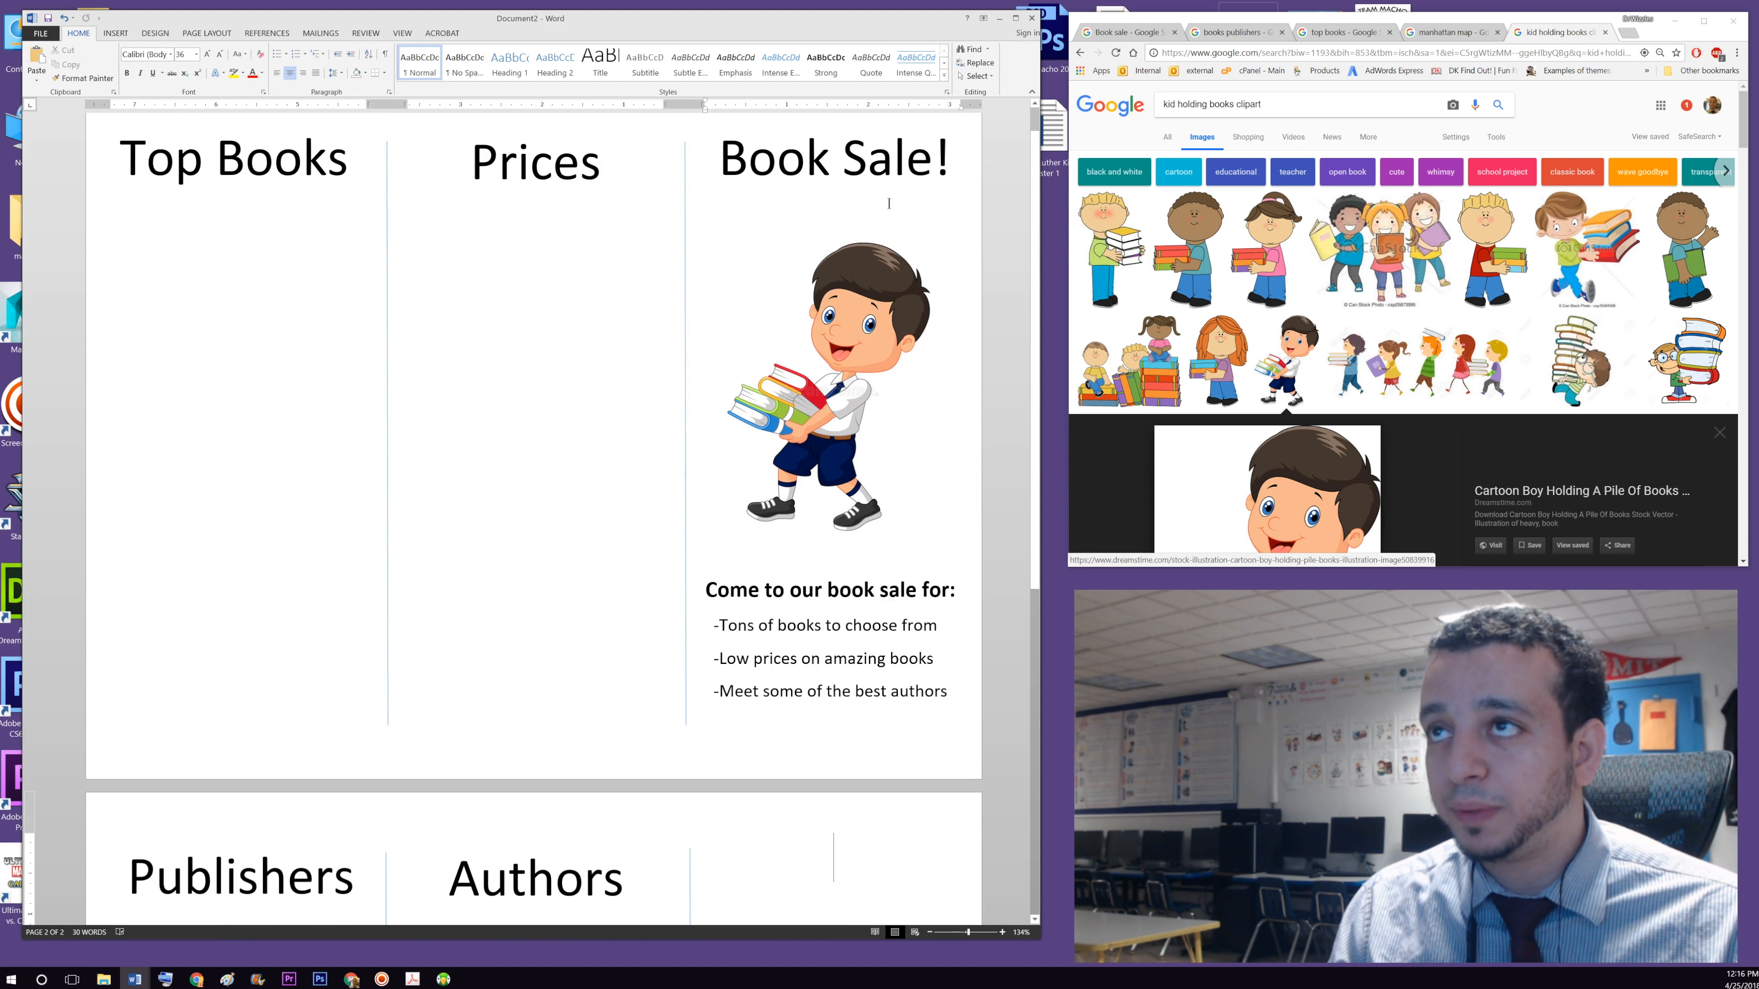
scroll(918, 187, "up", 1)
scroll(881, 407, "down", 3)
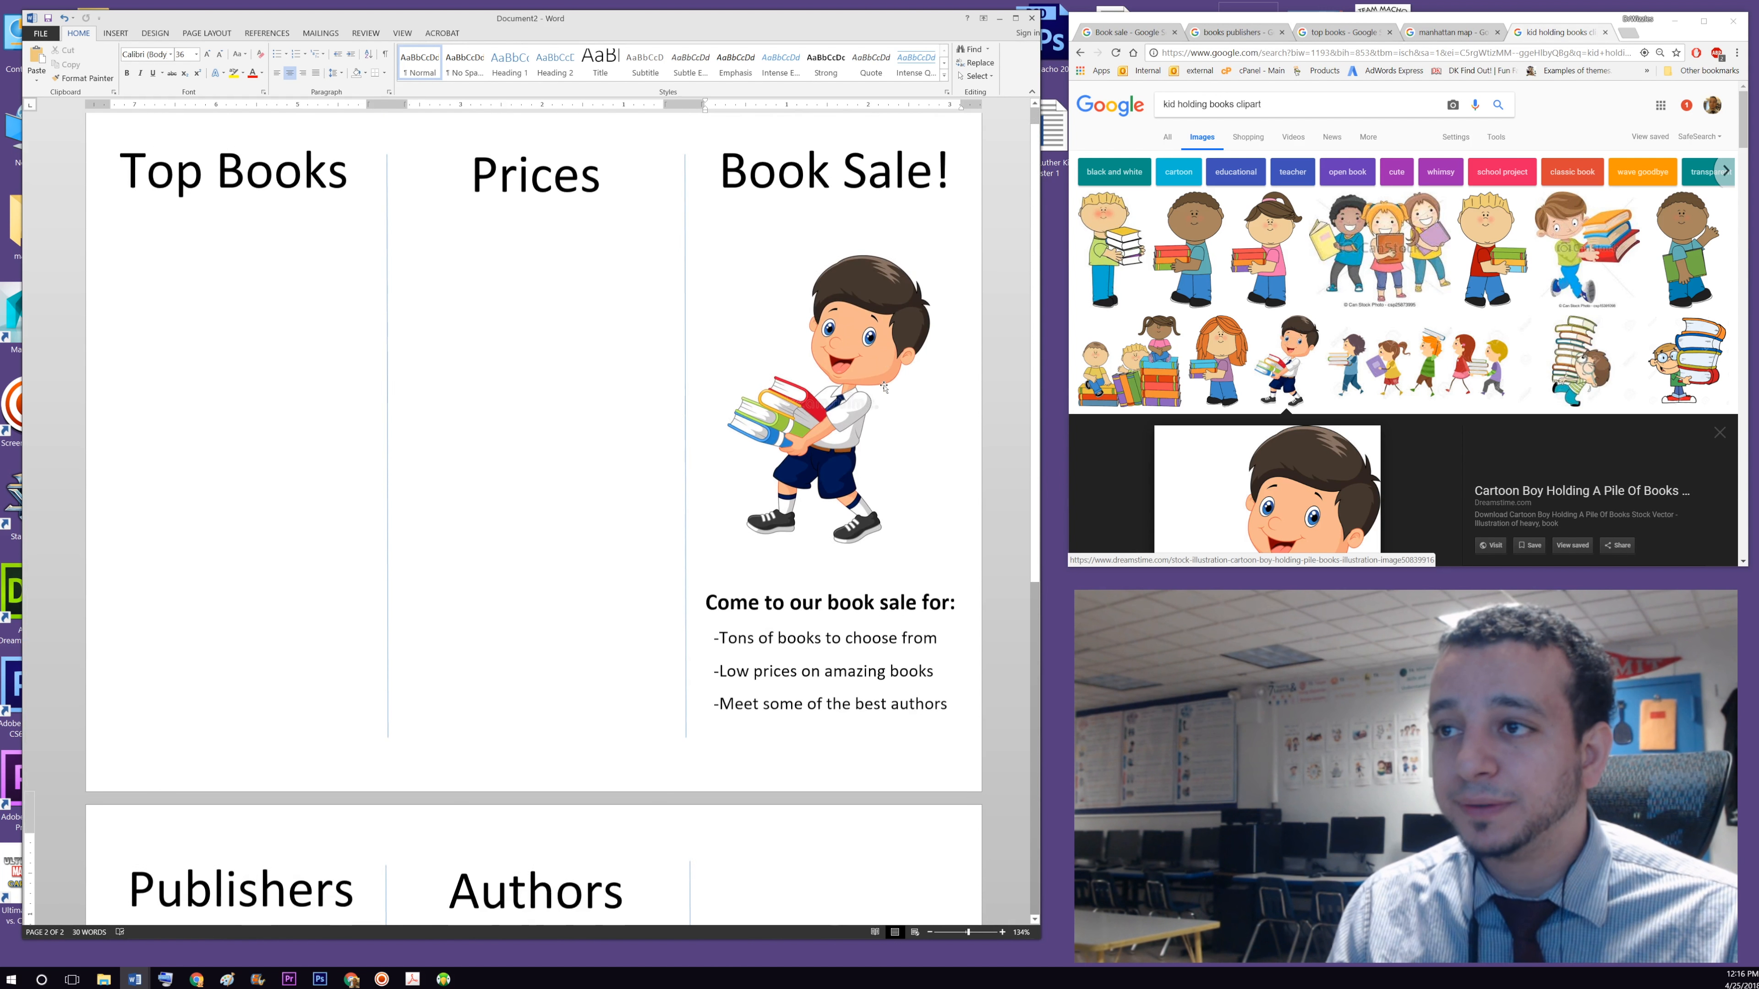
scroll(880, 407, "up", 2)
left_click(872, 357)
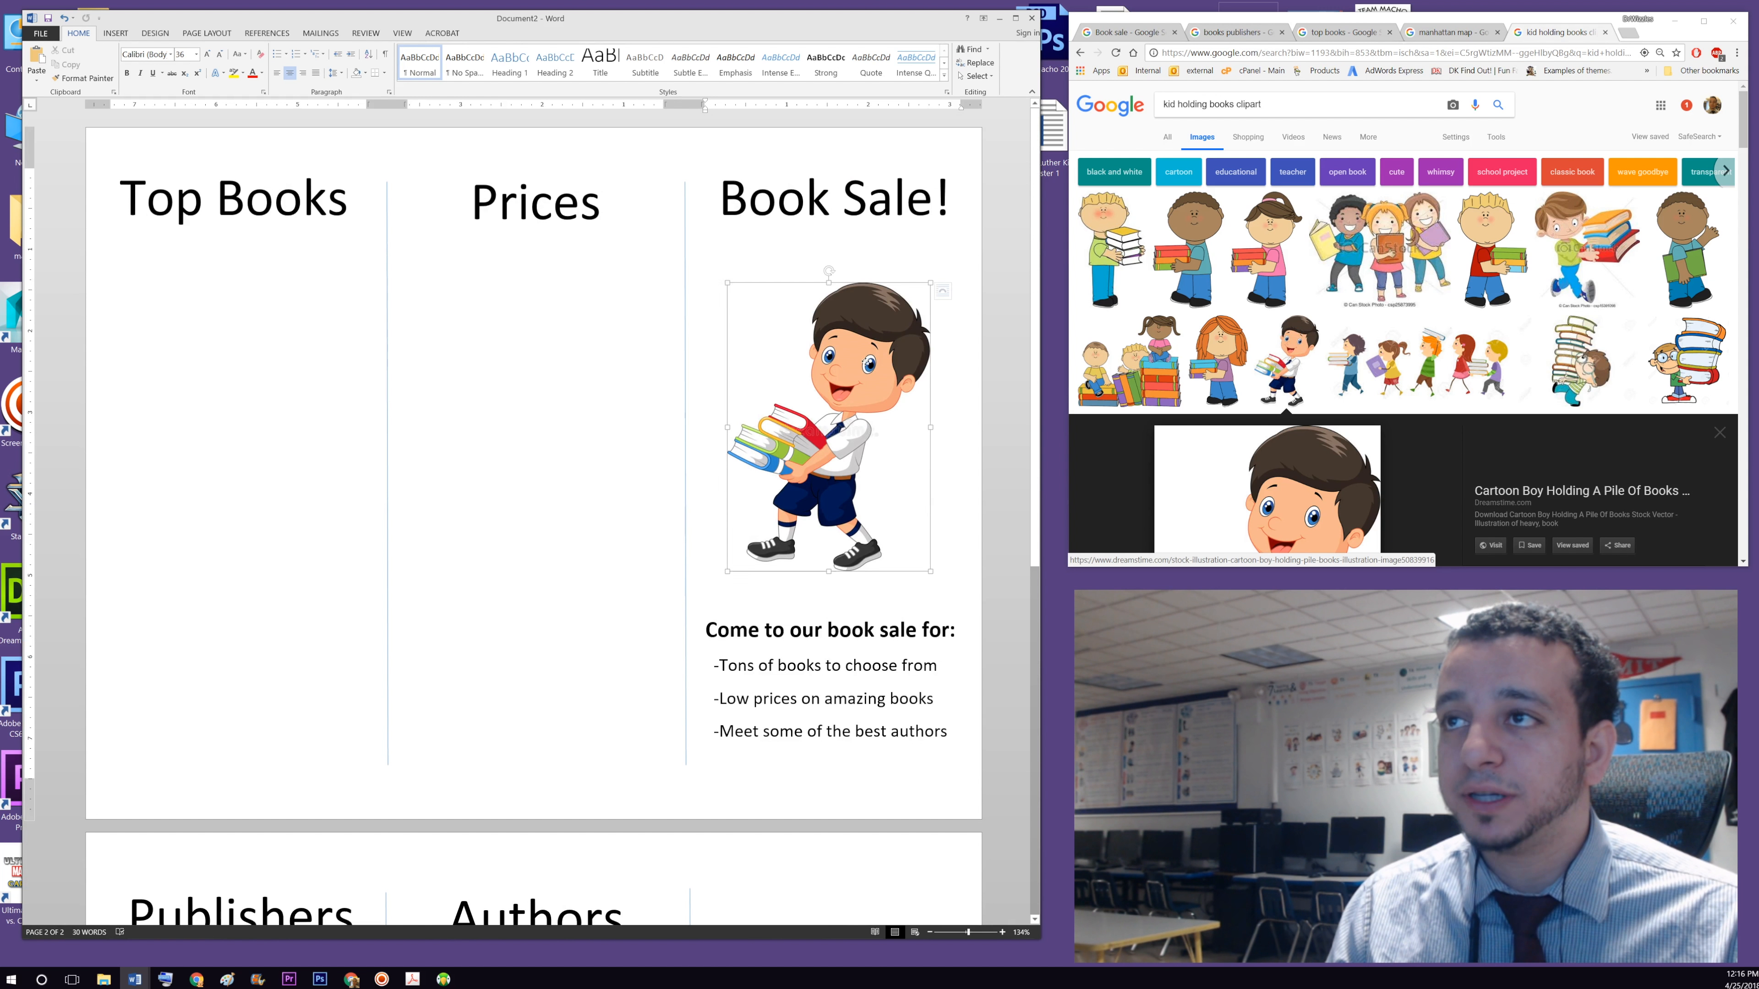
scroll(845, 485, "down", 4)
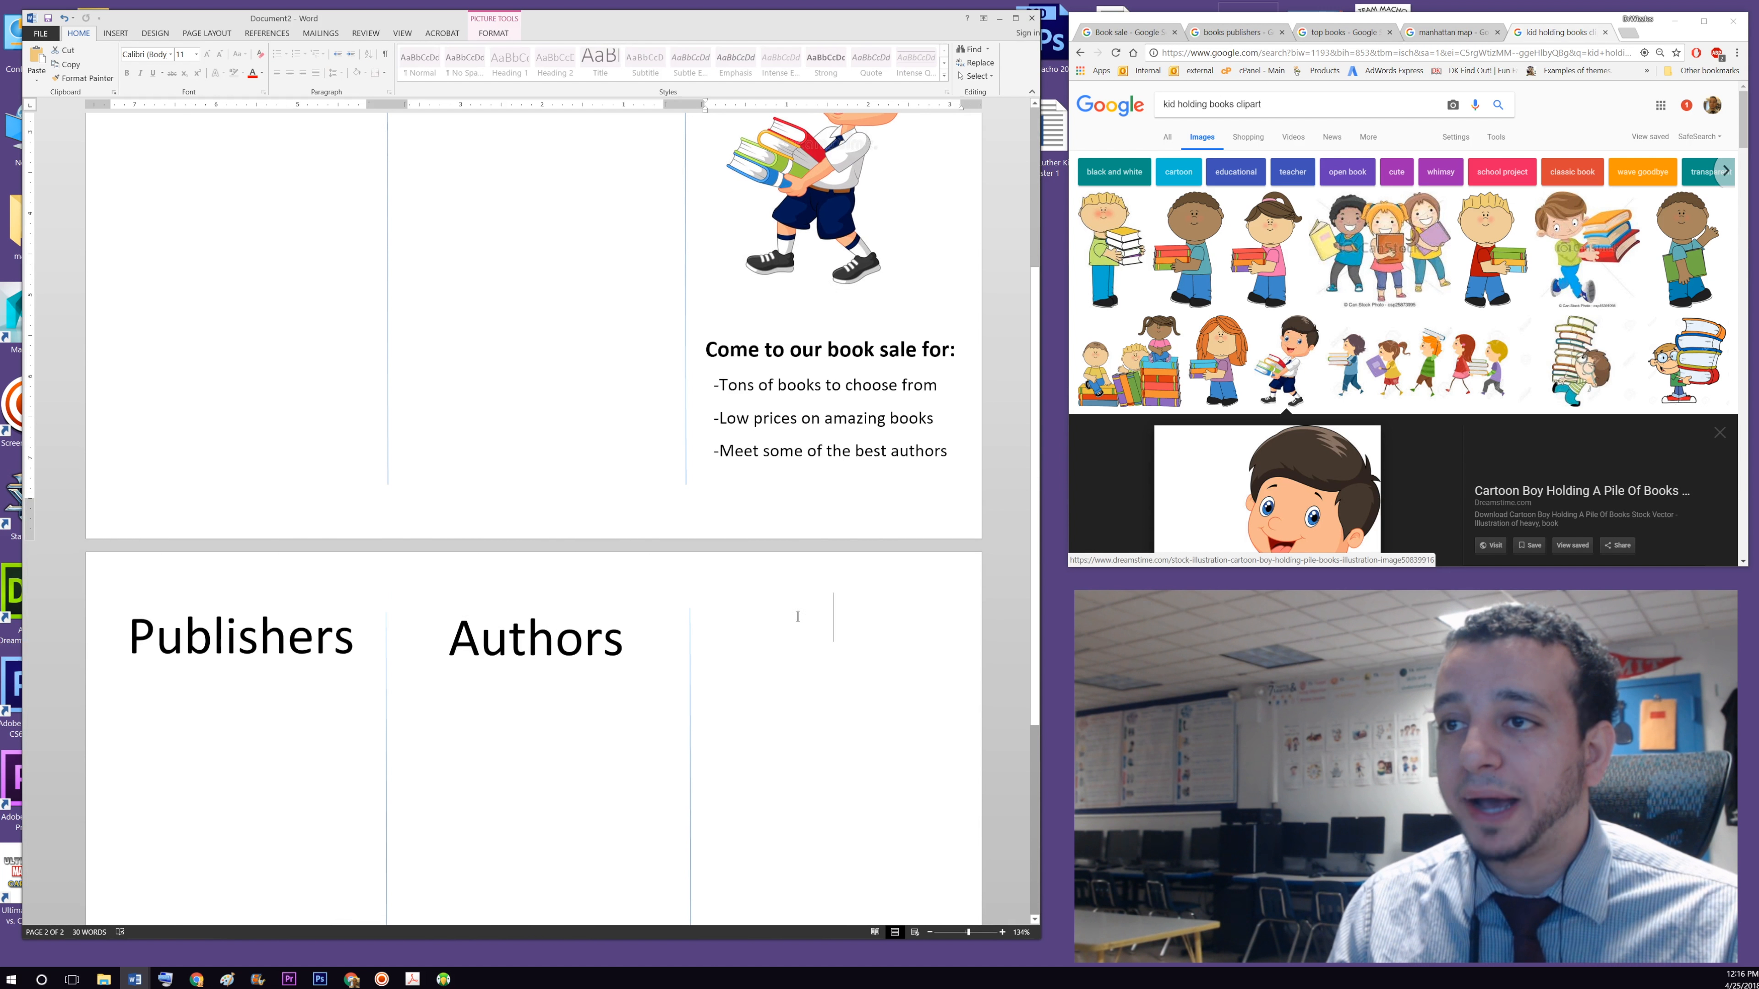
- Look through the open book sale, publishers, top books, Manhattan map and kid clipart image results for brochure pictures
left_click(816, 626)
scroll(820, 637, "down", 4)
scroll(856, 401, "up", 3)
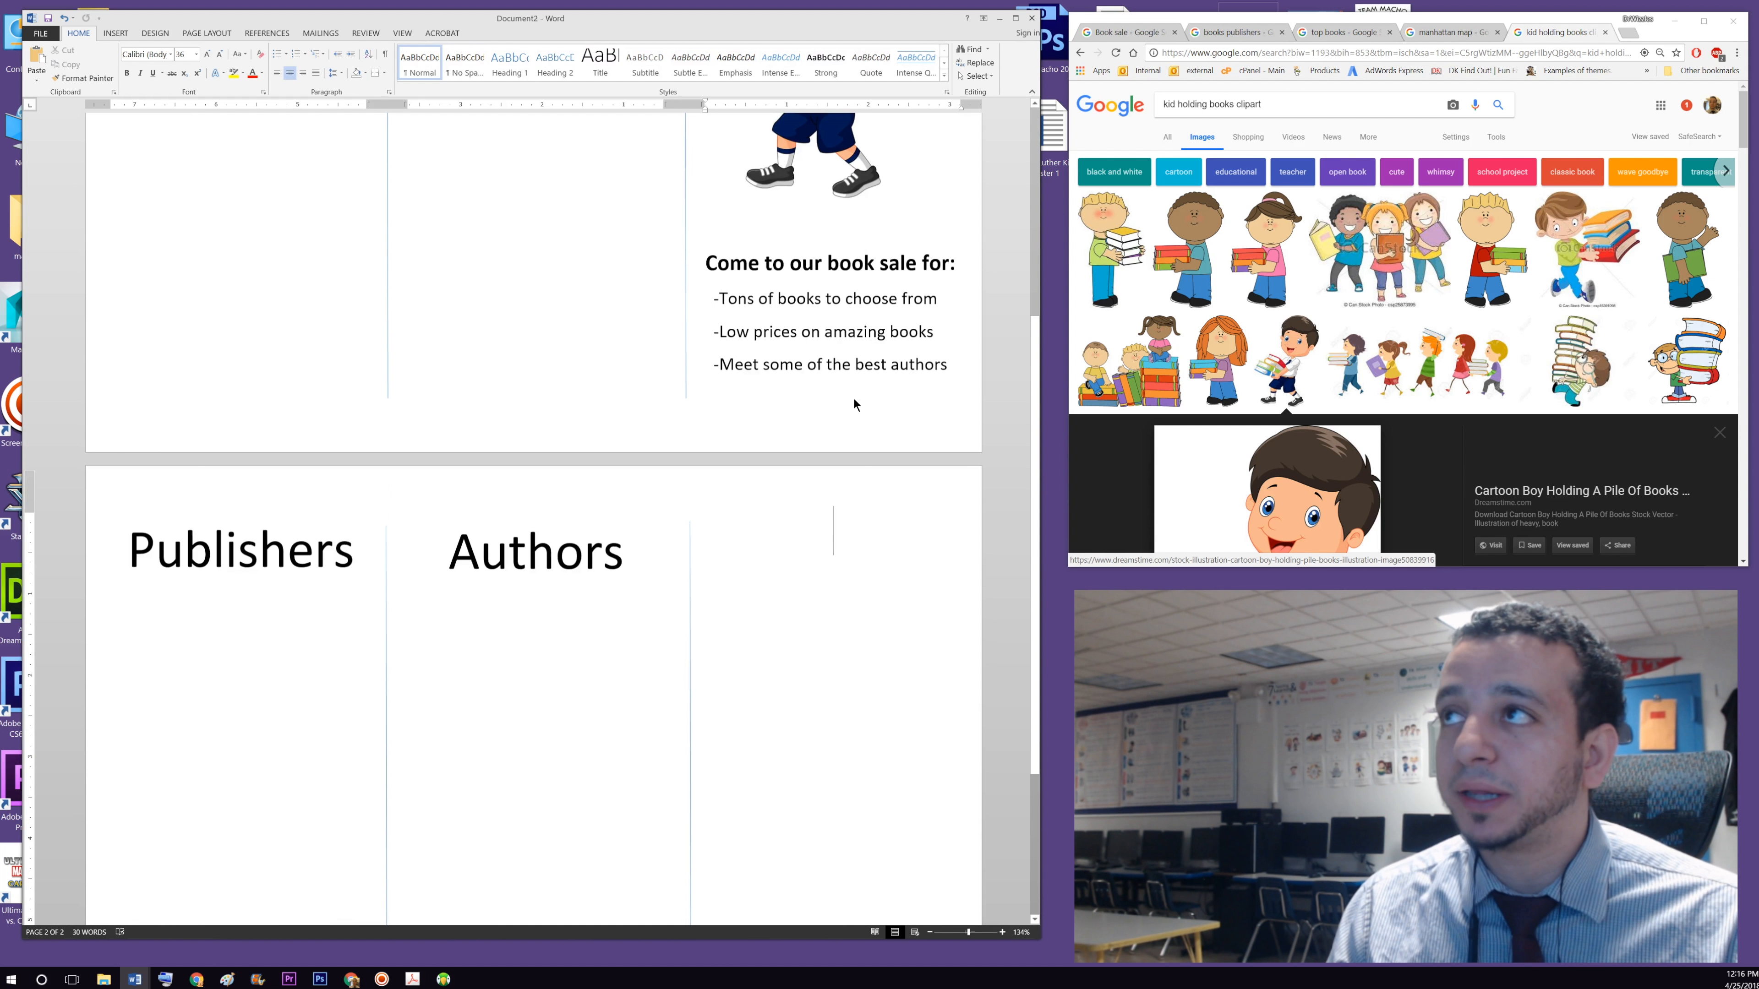
scroll(1003, 315, "up", 1)
left_click(1450, 32)
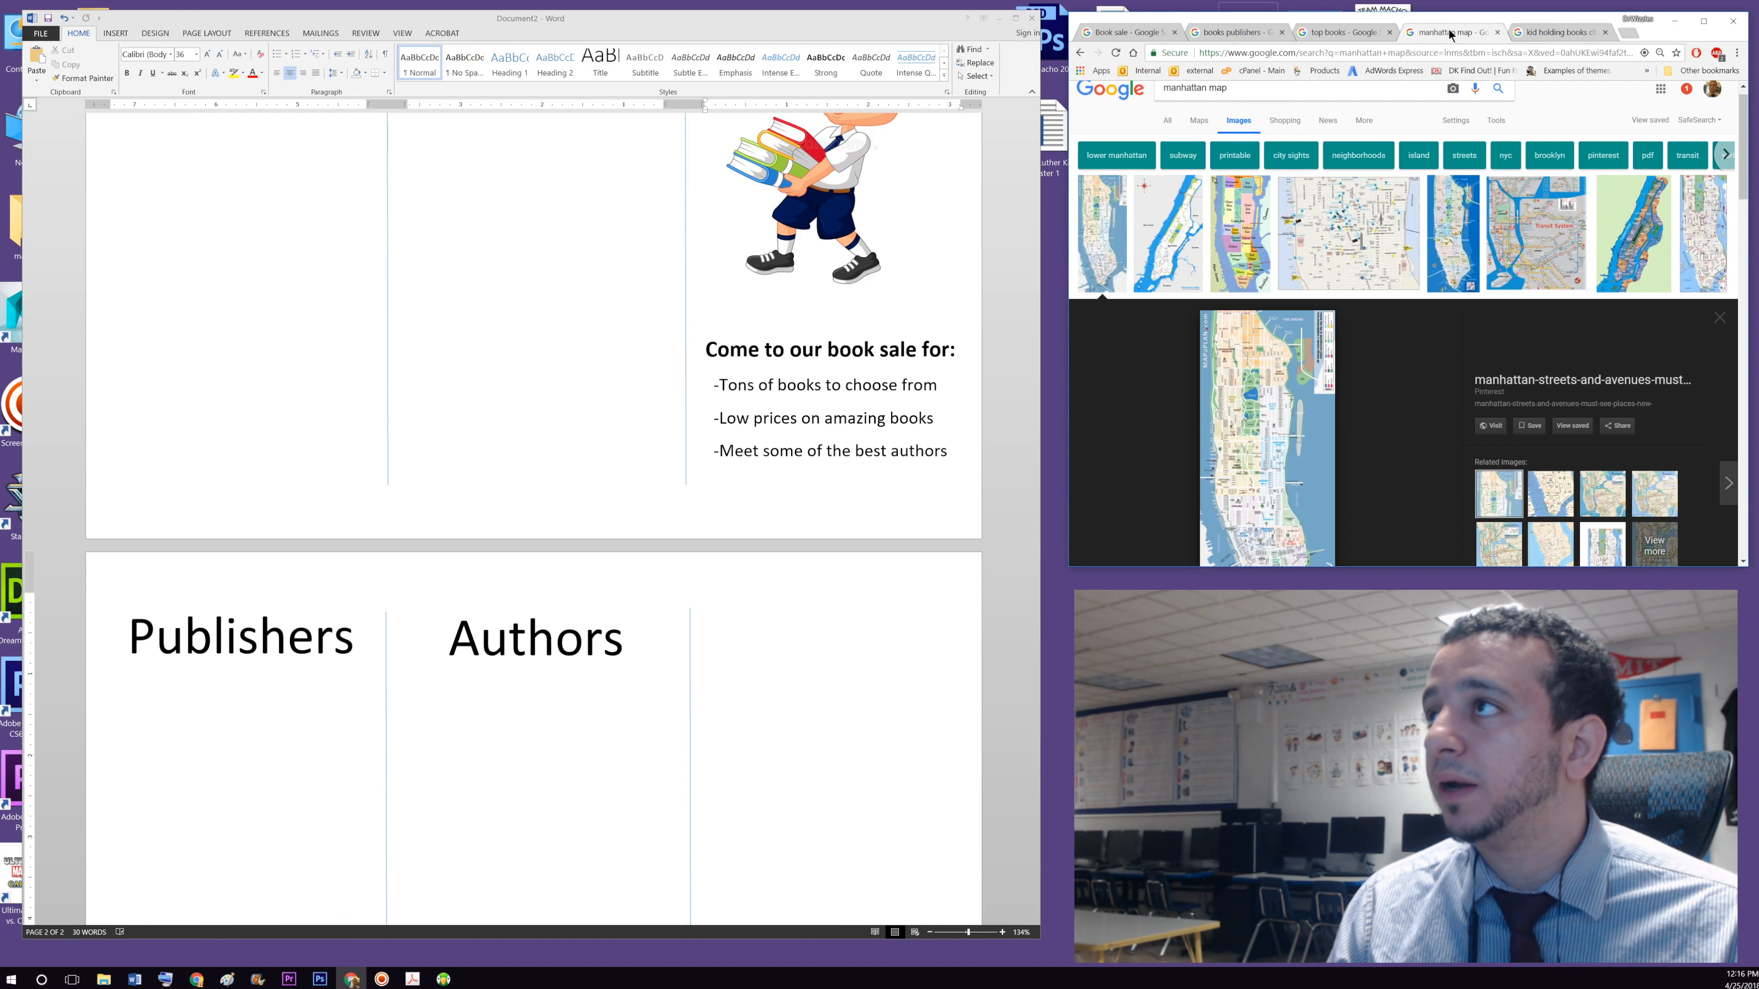
left_click(1341, 32)
left_click(1240, 33)
left_click(1129, 33)
left_click(1236, 35)
left_click(1342, 33)
left_click(1450, 33)
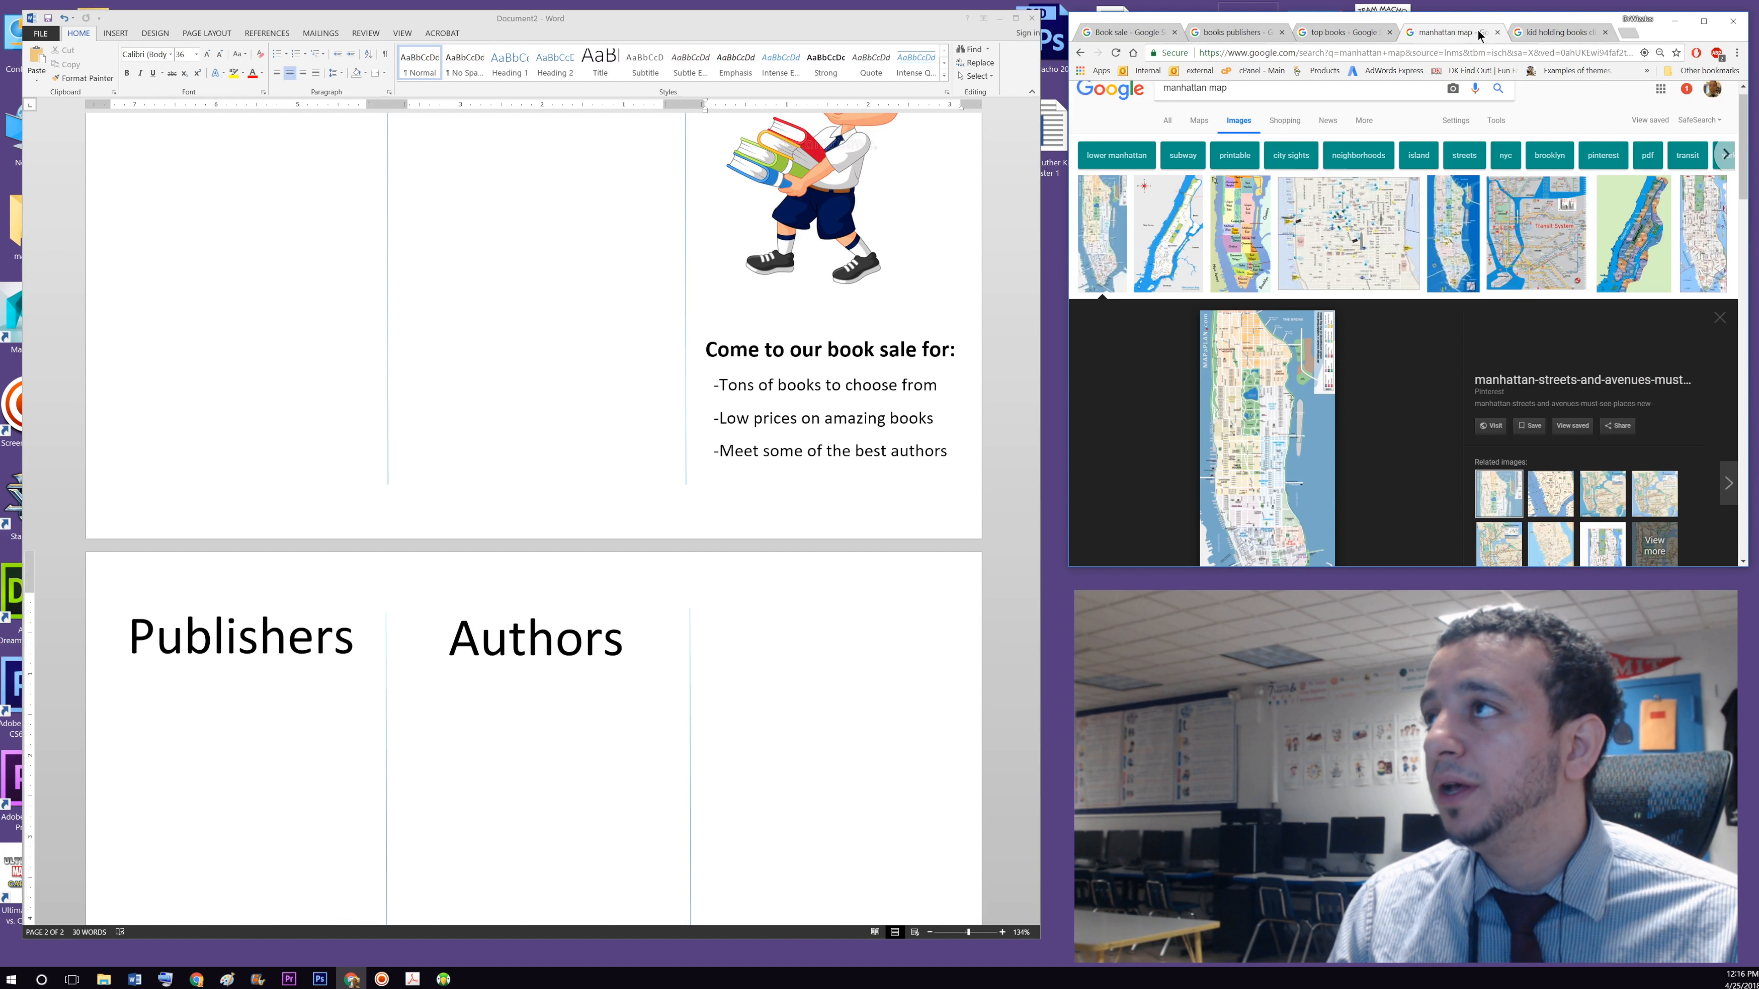
left_click(1563, 33)
scroll(1292, 388, "down", 5)
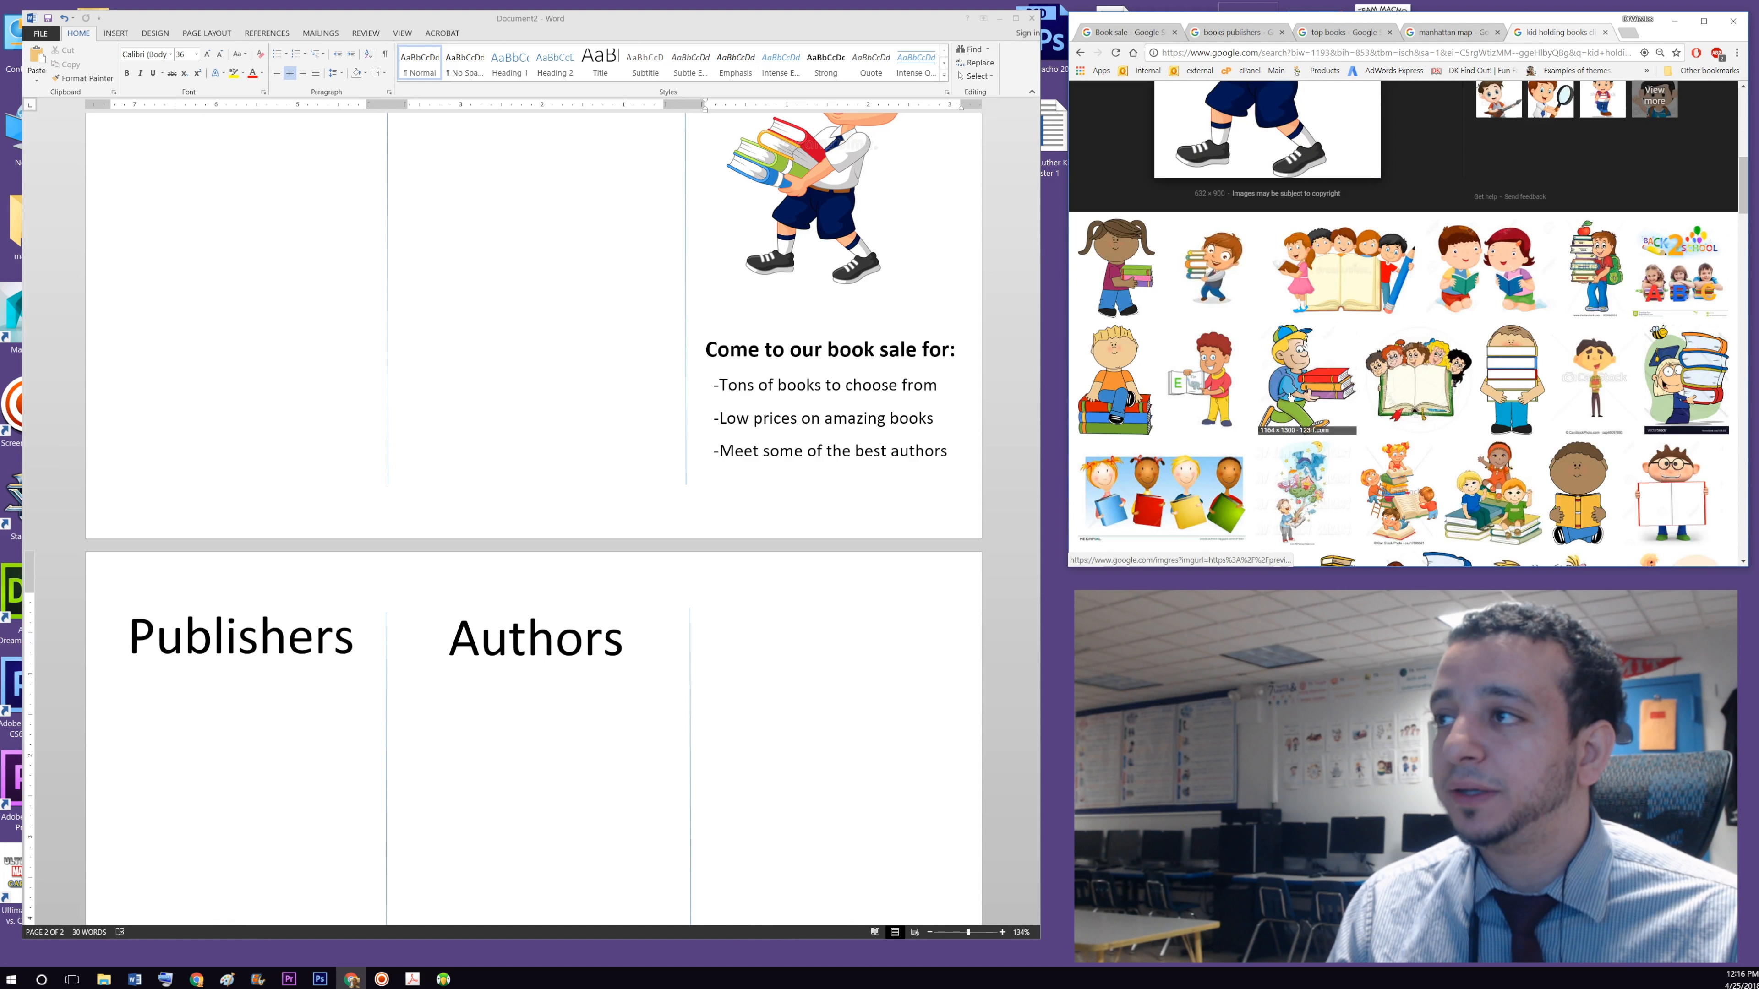
scroll(1292, 388, "up", 5)
- Copy the Manhattan street map from the image results and paste it into the third column of page two
left_click(1451, 32)
scroll(831, 499, "down", 3)
left_click(830, 499)
key("ctrl+v")
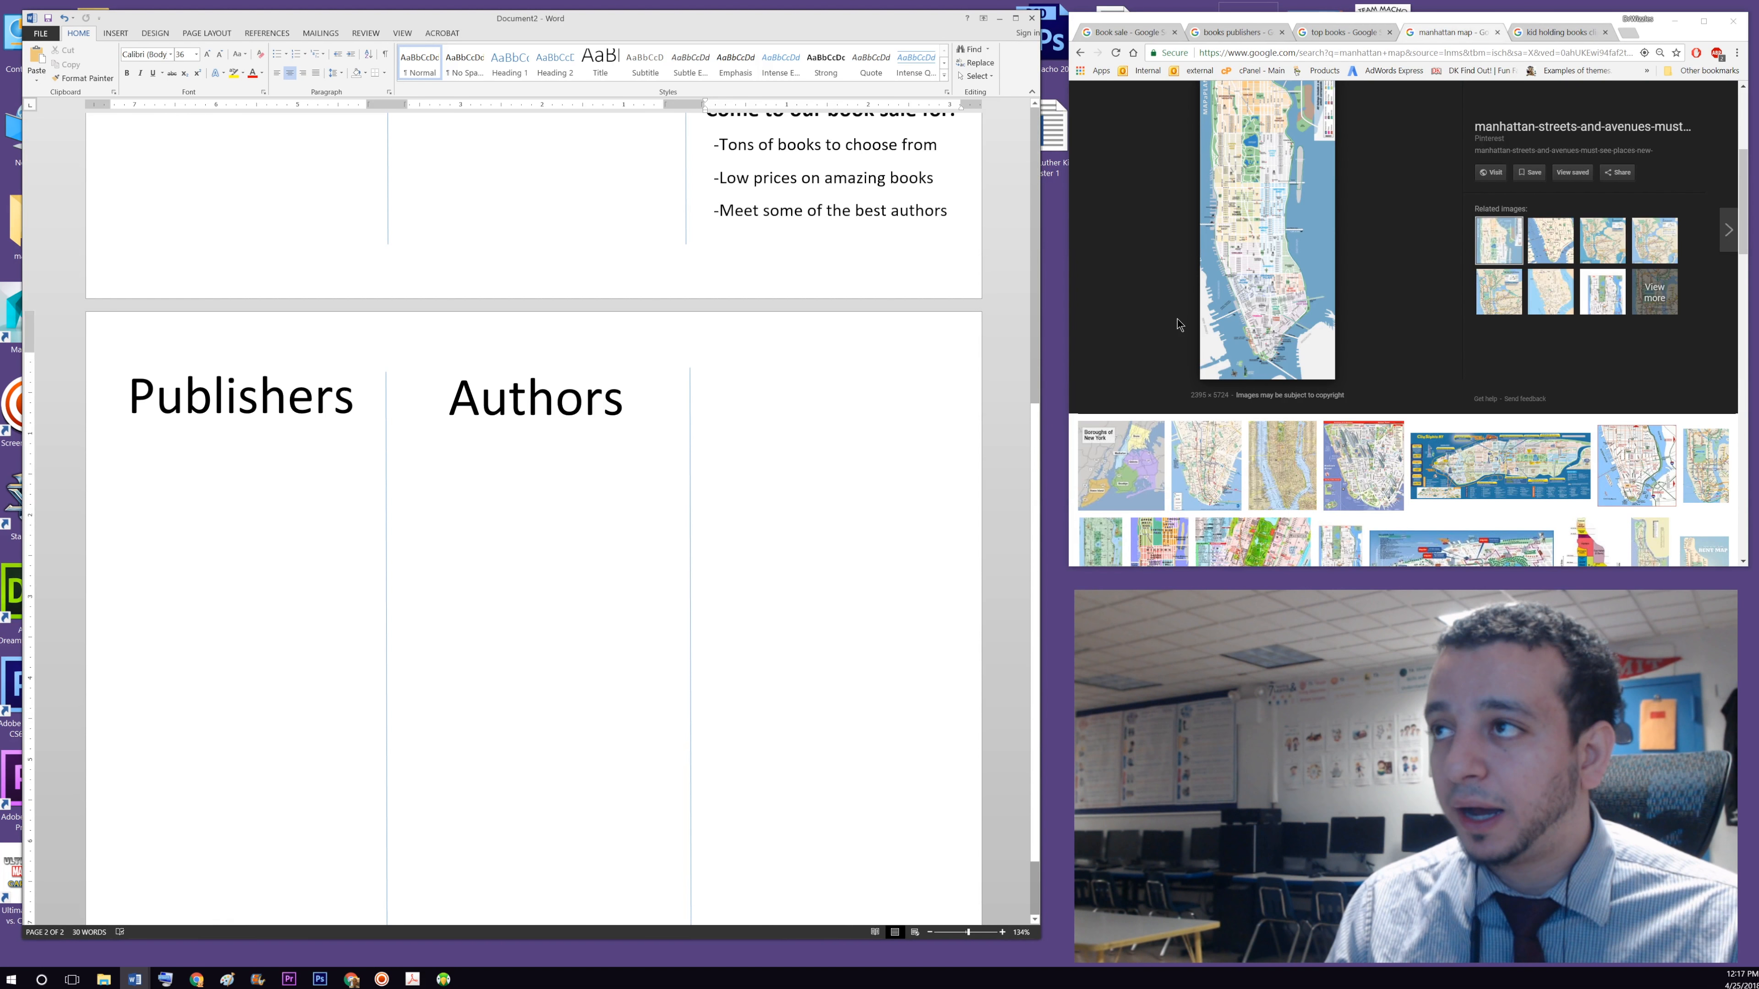
right_click(1238, 293)
left_click(843, 533)
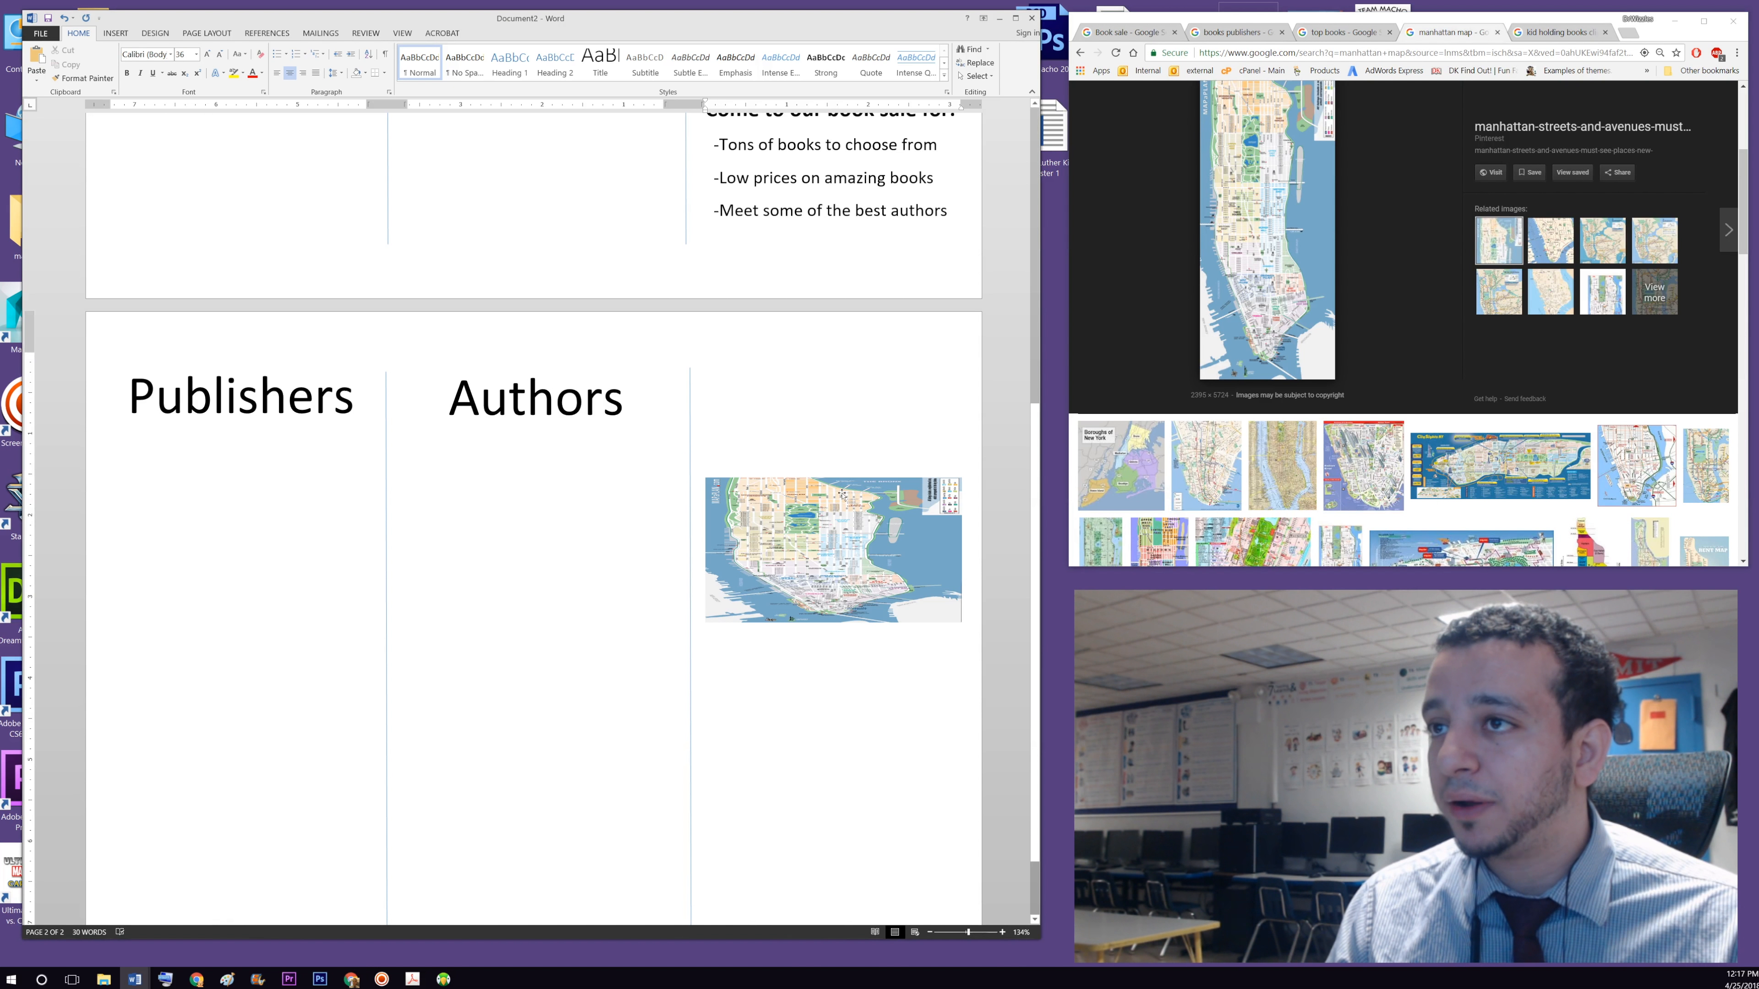
- Stretch the pasted map taller, then shrink and narrow it to fit inside the third column
left_click(840, 554)
left_click_drag(834, 623, 833, 839)
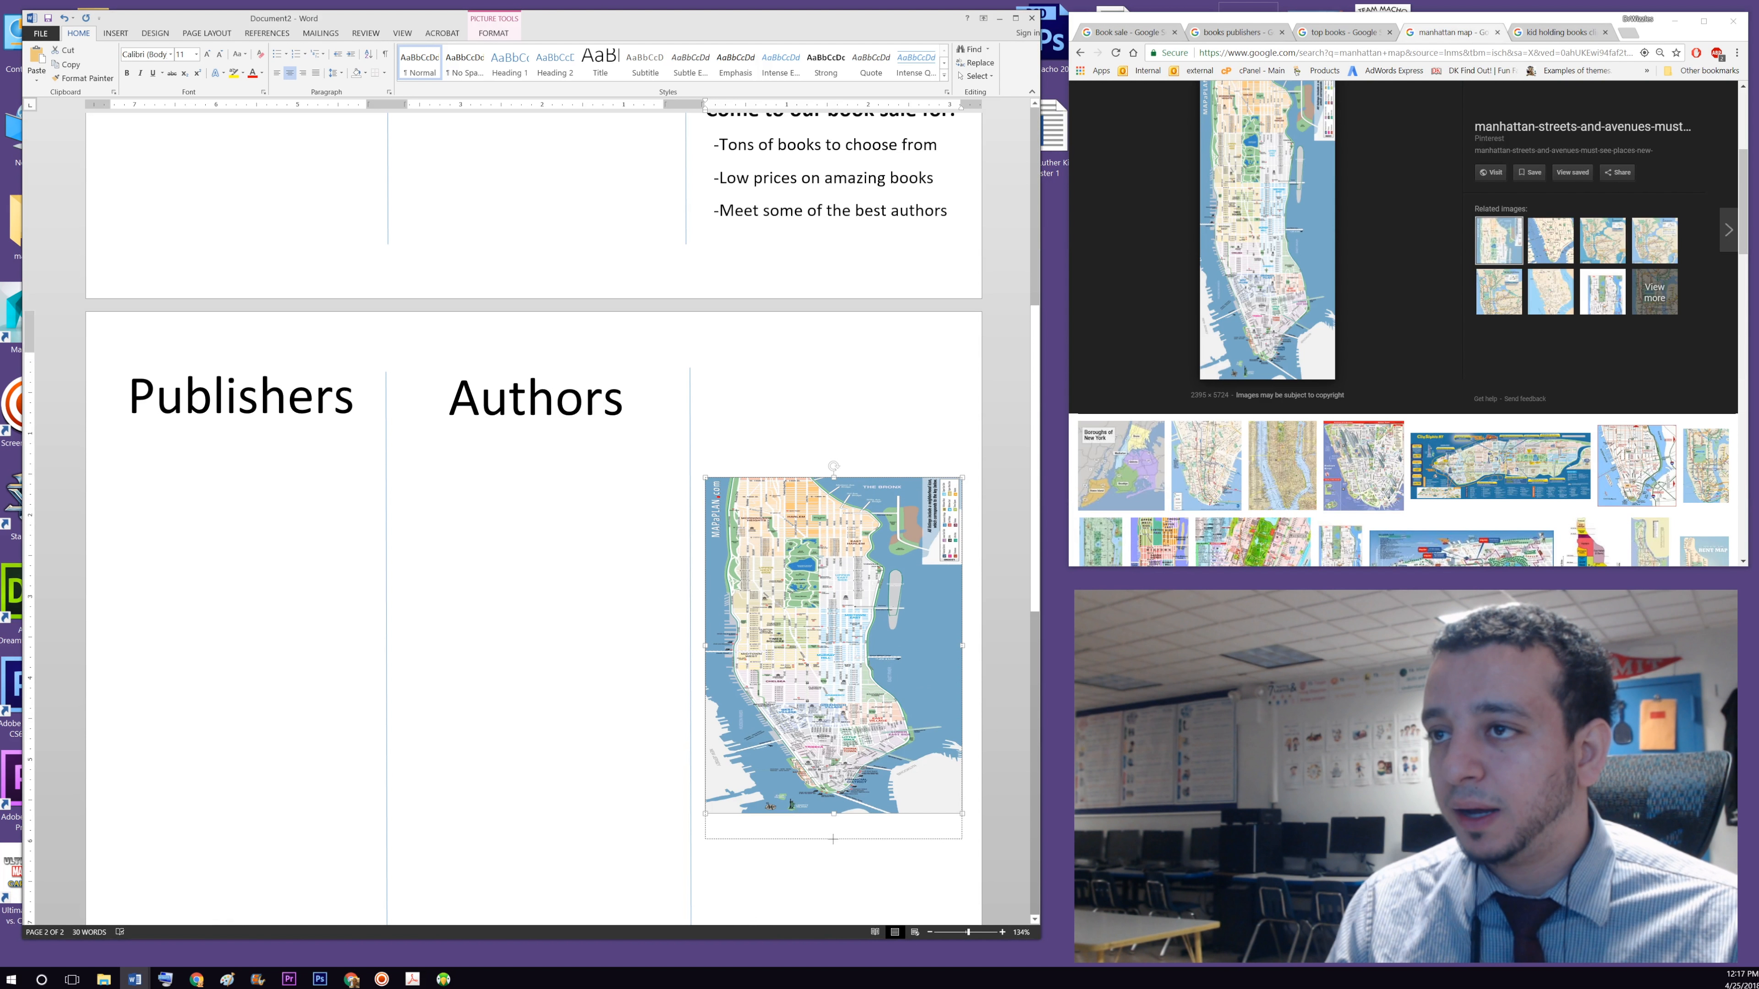
left_click_drag(965, 473, 927, 526)
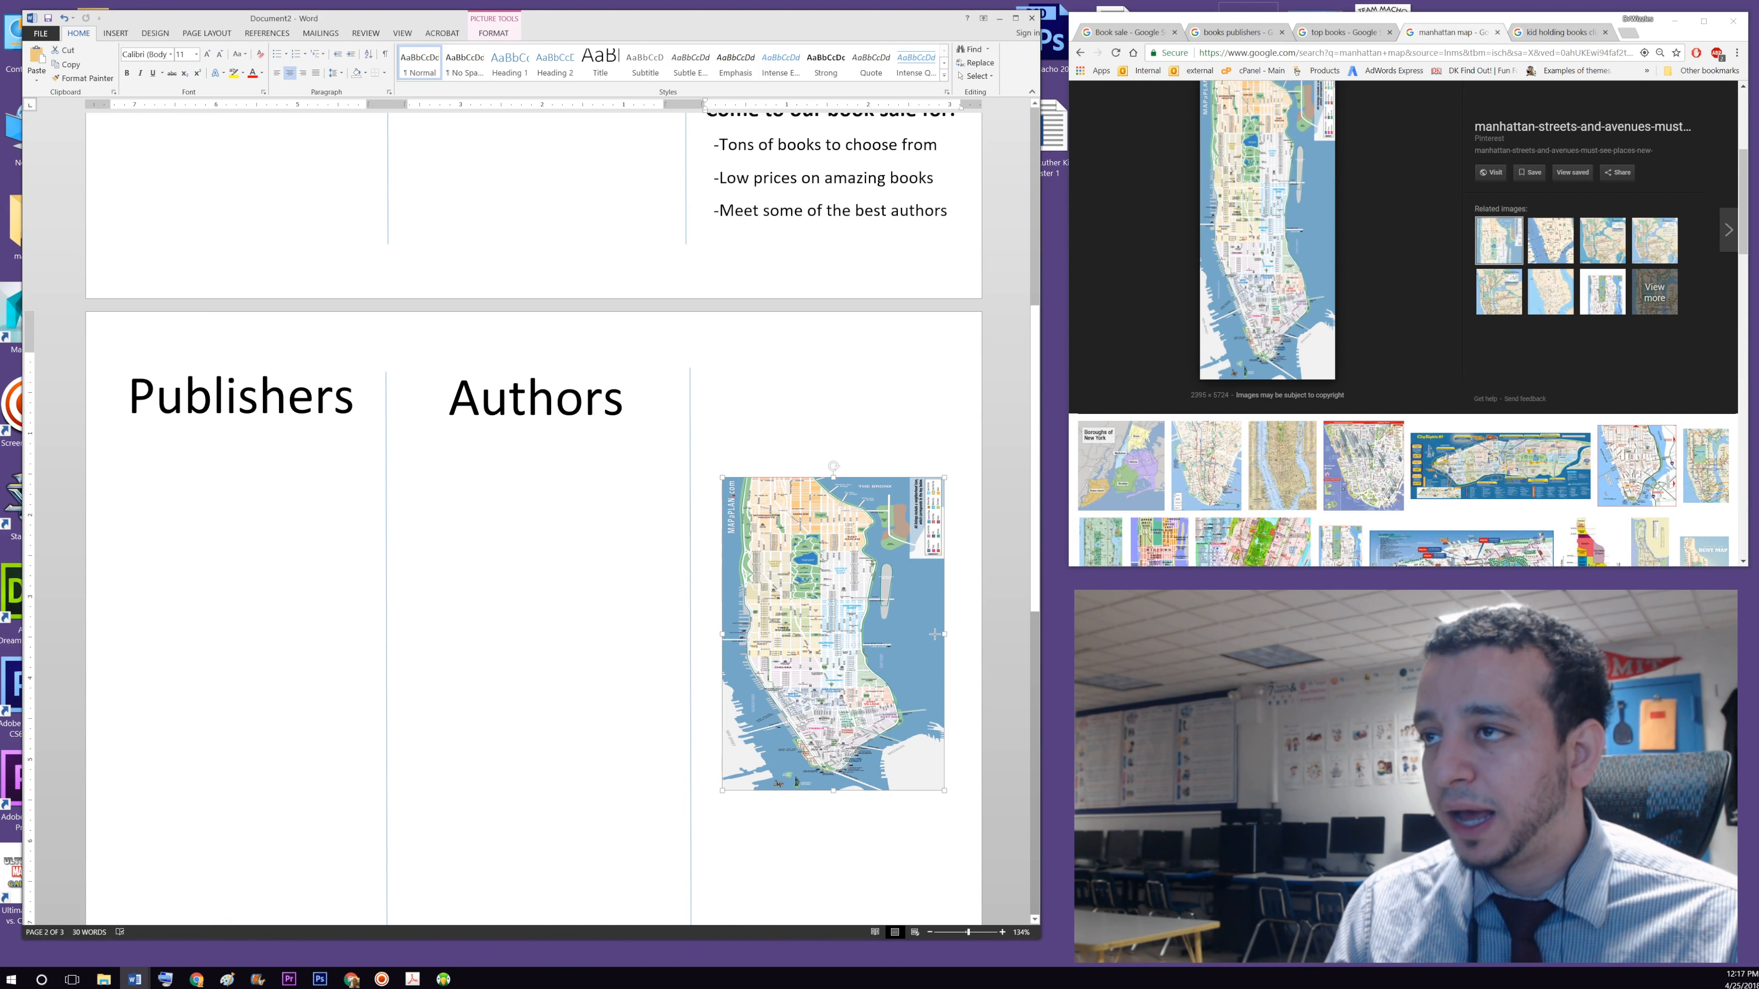
left_click_drag(944, 634, 932, 634)
left_click(872, 378)
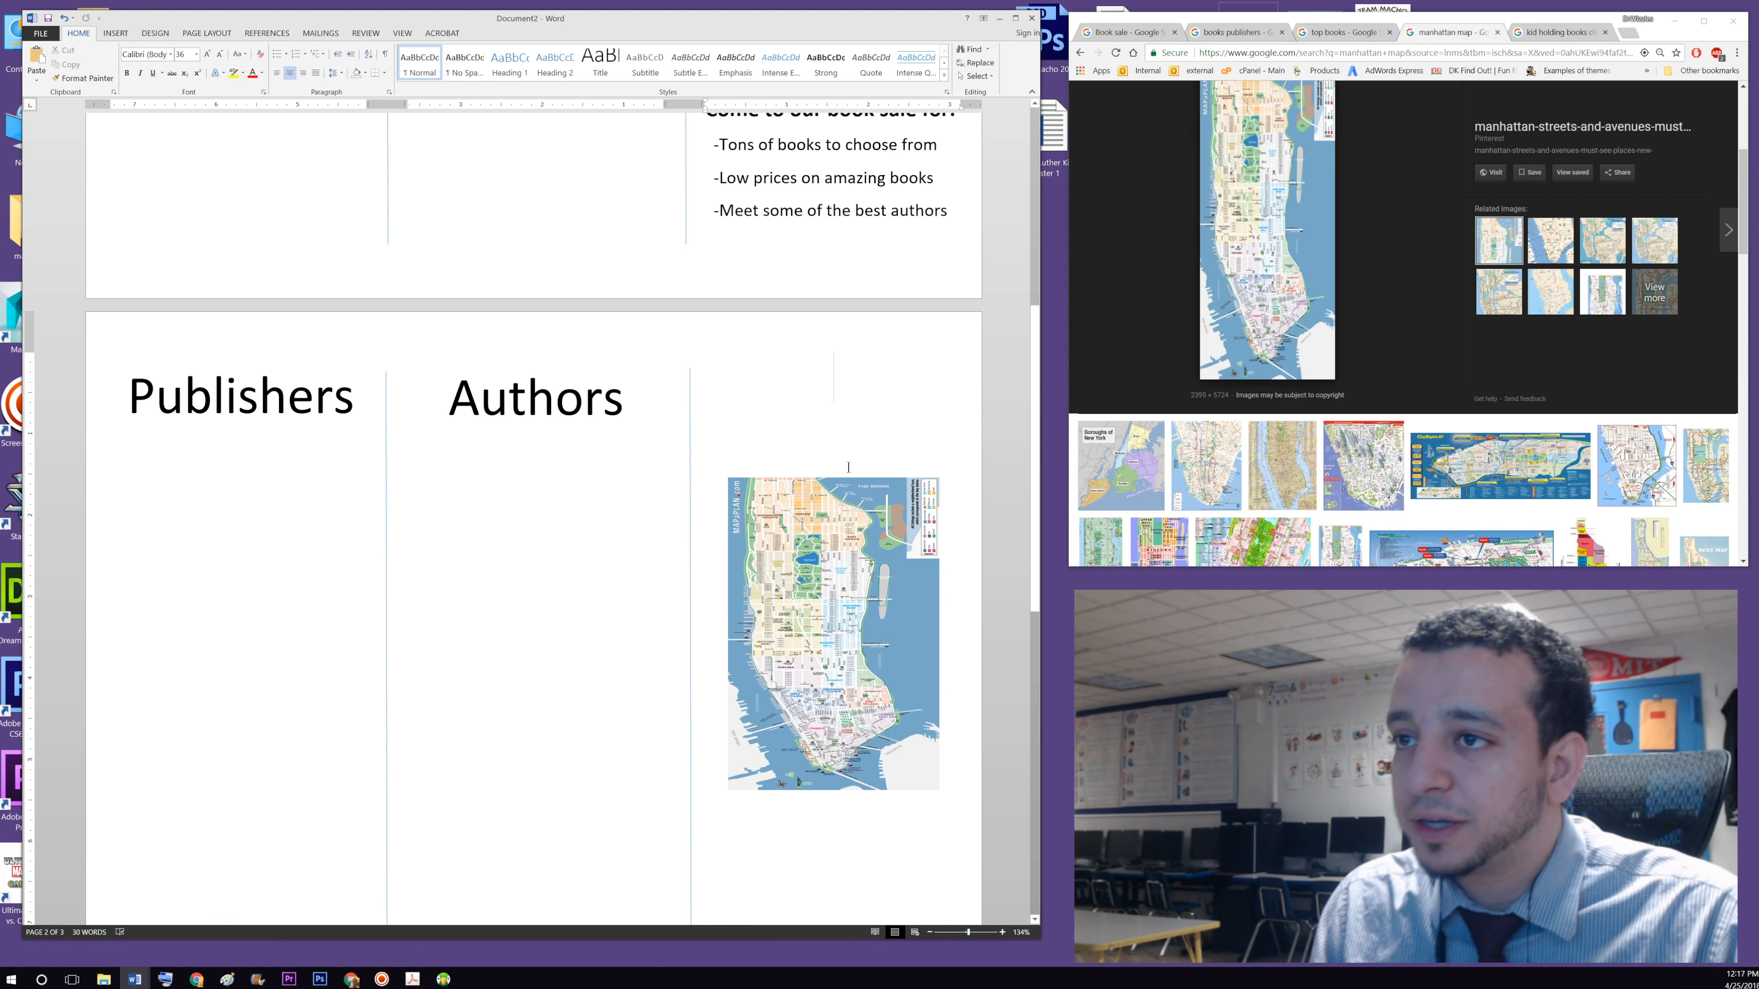
- Move the map up to the top of the third column on page two
left_click(869, 608)
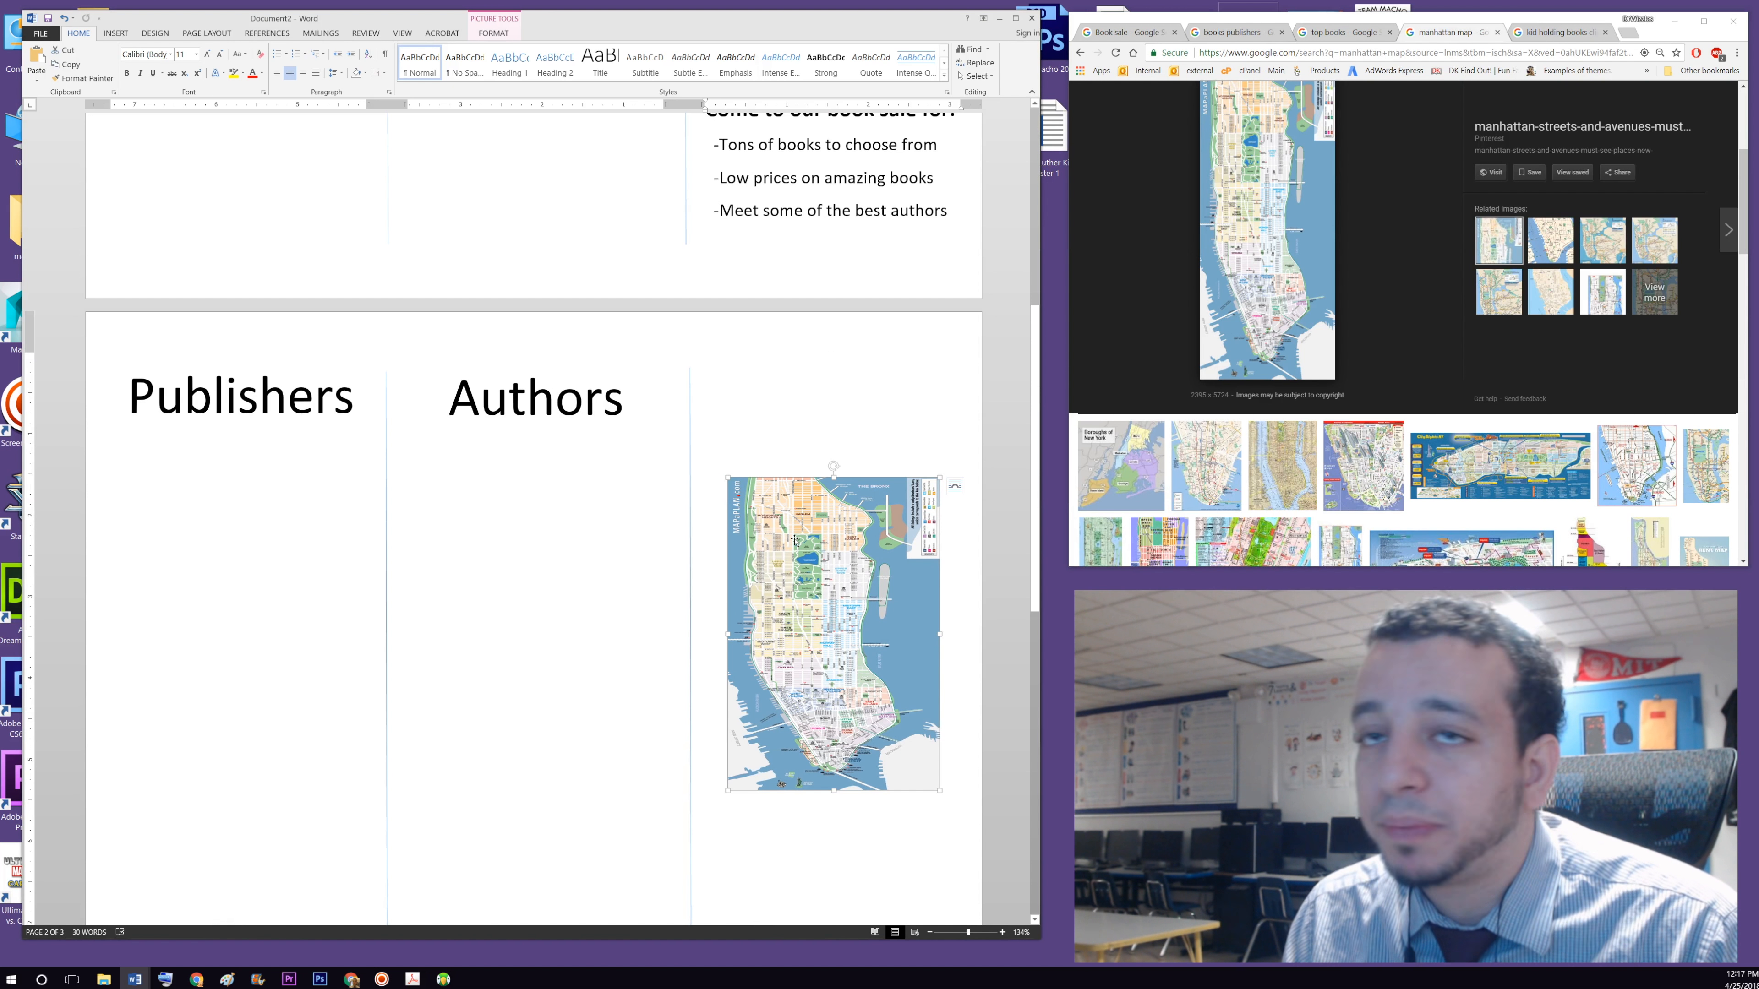
left_click_drag(806, 612, 781, 439)
scroll(601, 305, "up", 2)
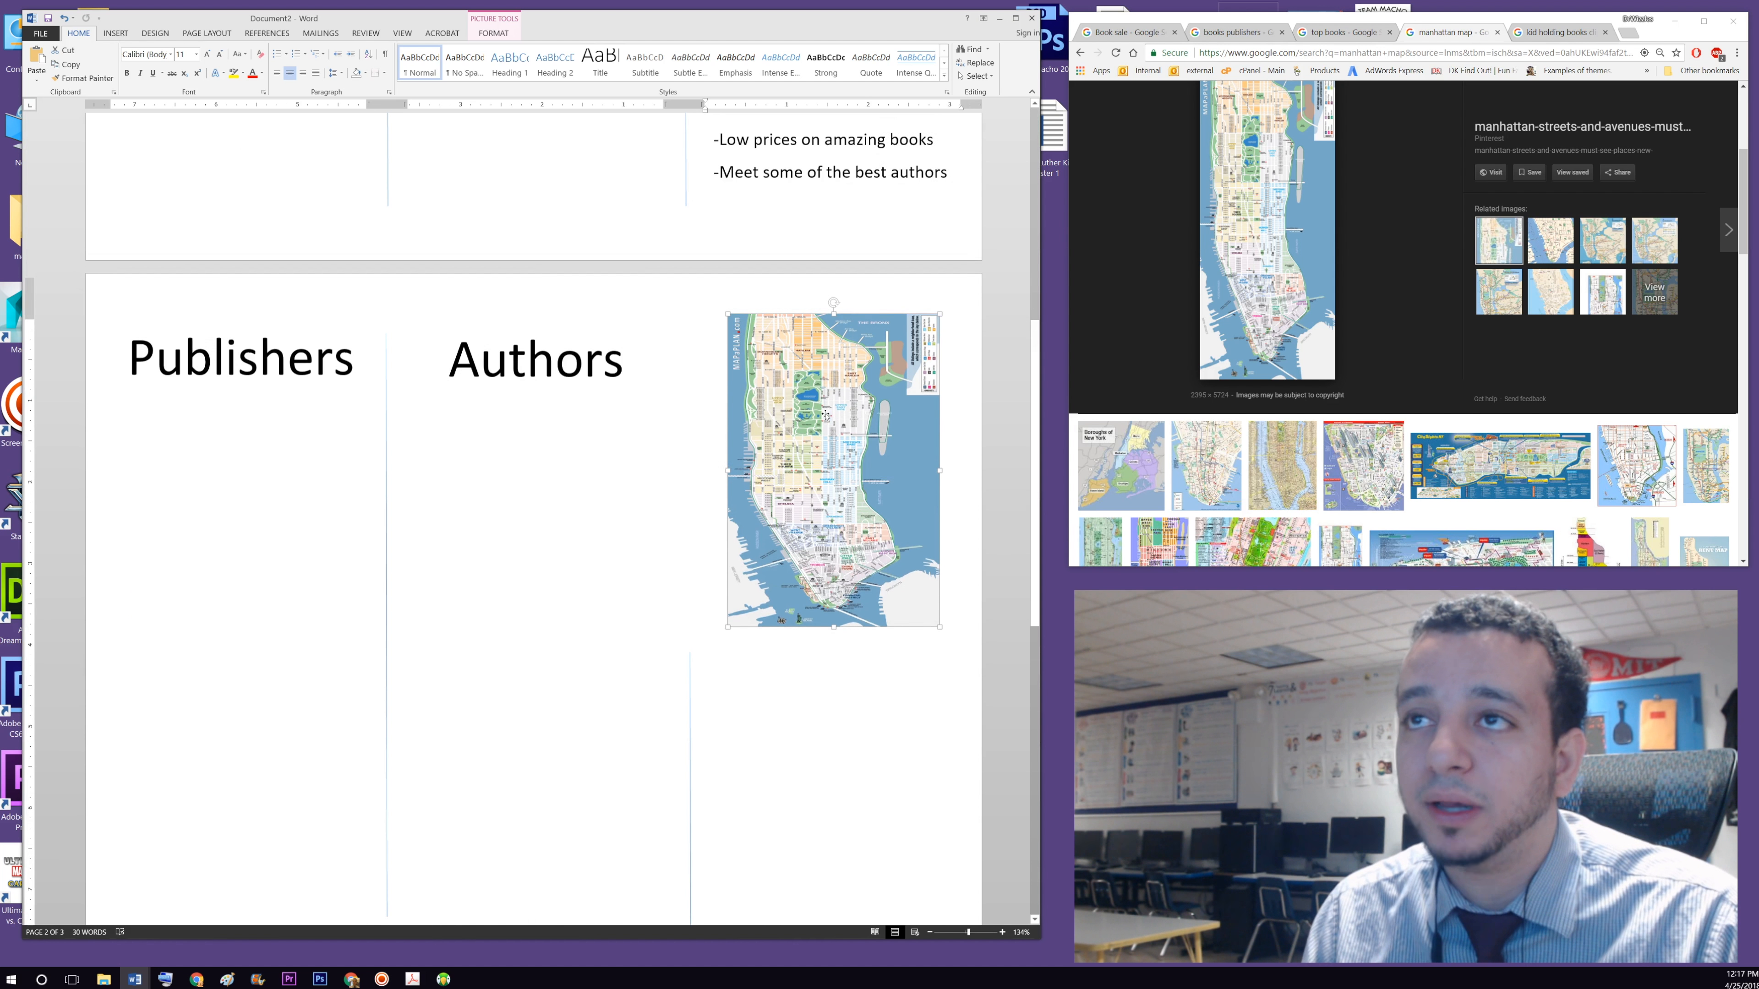
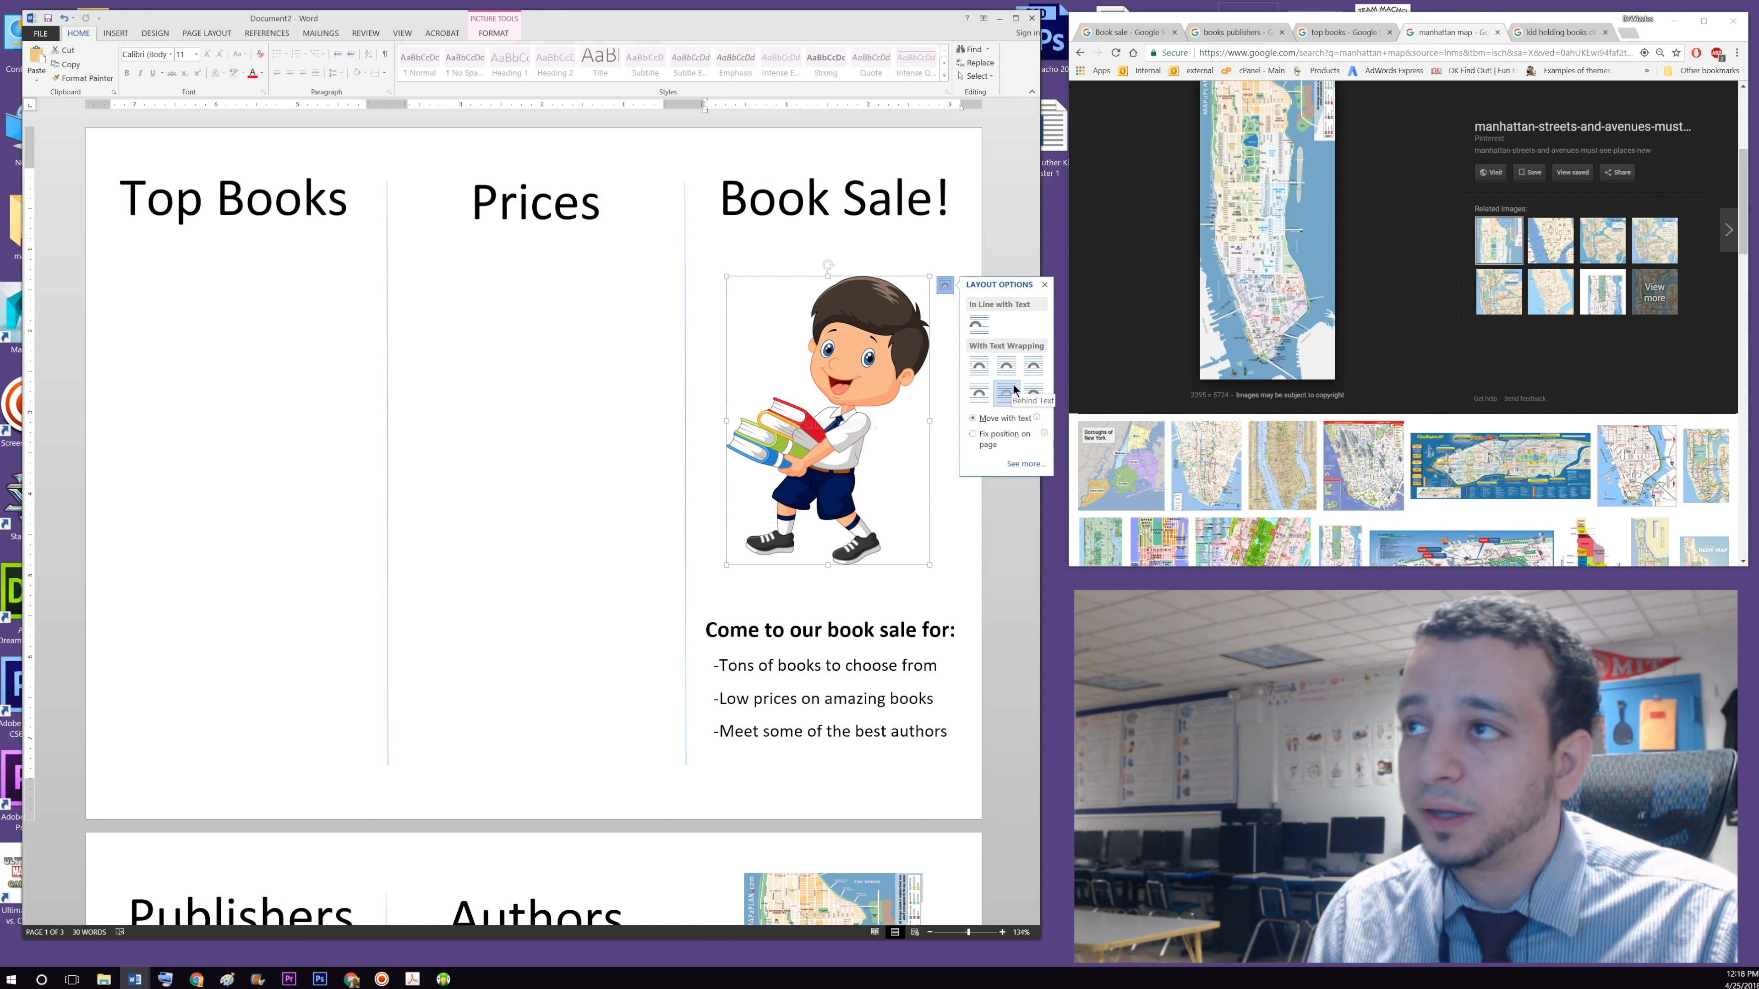
- Try to move the map upward from its place in page two's third column
scroll(743, 626, "down", 3)
scroll(742, 626, "down", 5)
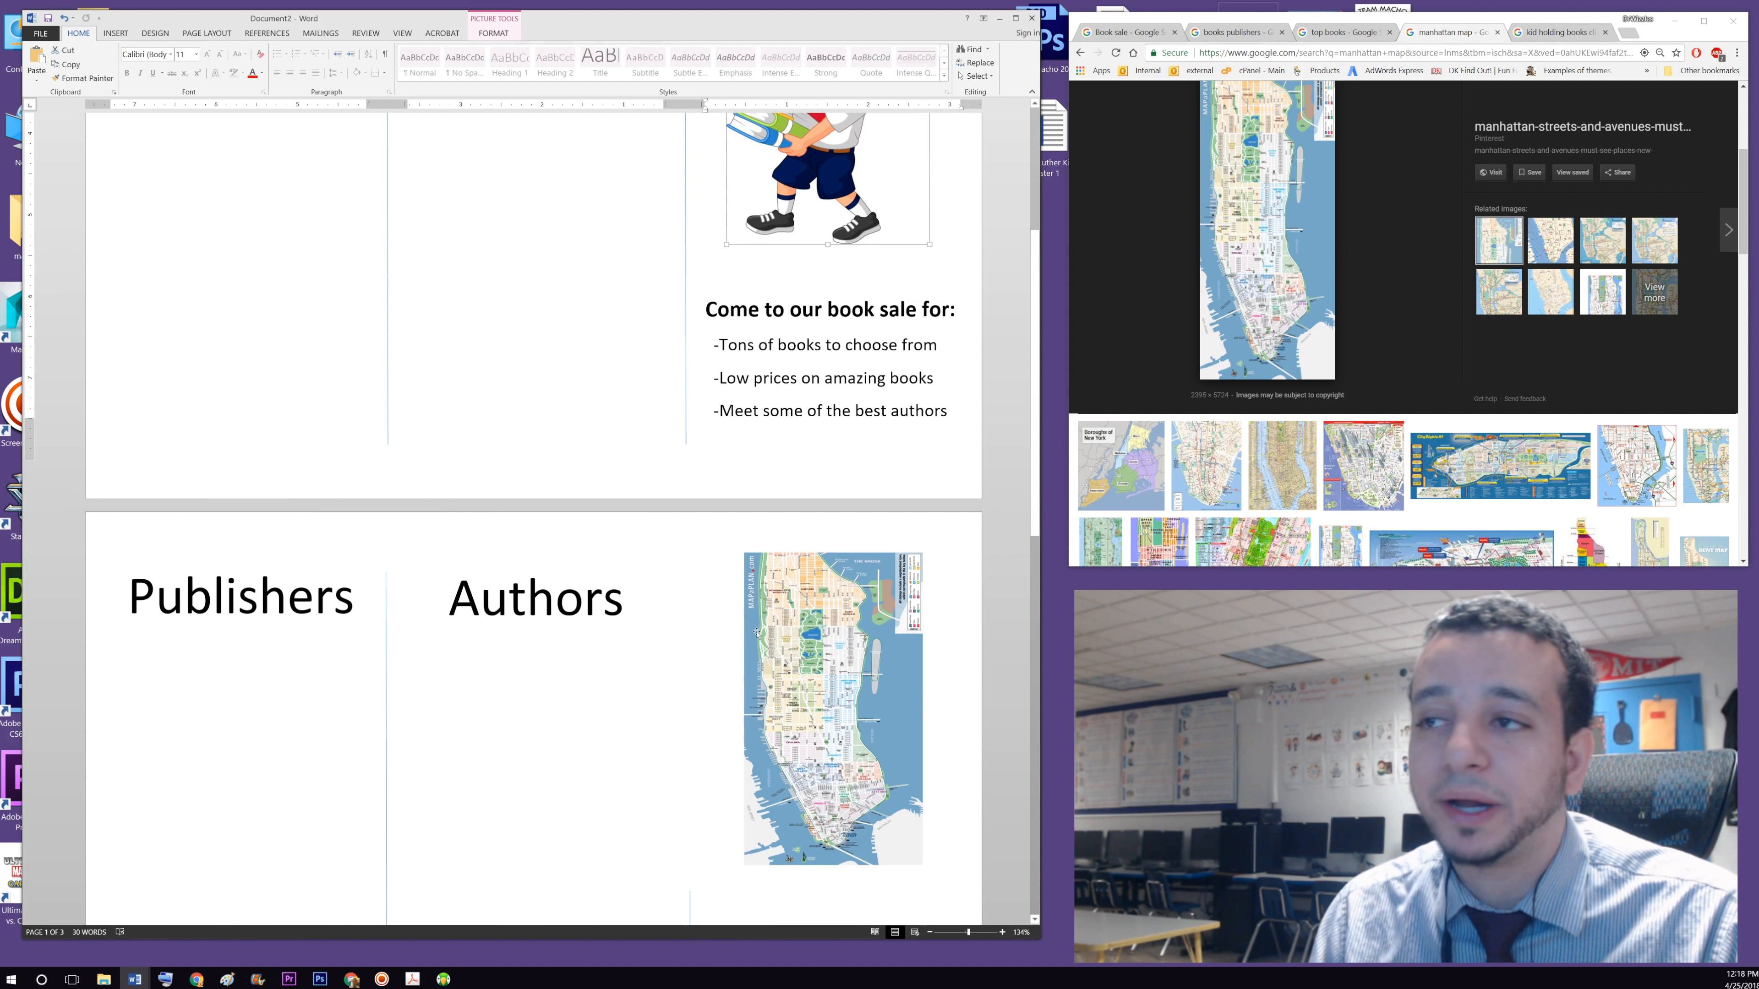
scroll(835, 632, "up", 3)
scroll(835, 632, "up", 1)
left_click_drag(835, 631, 803, 431)
scroll(775, 470, "up", 6)
scroll(776, 470, "down", 6)
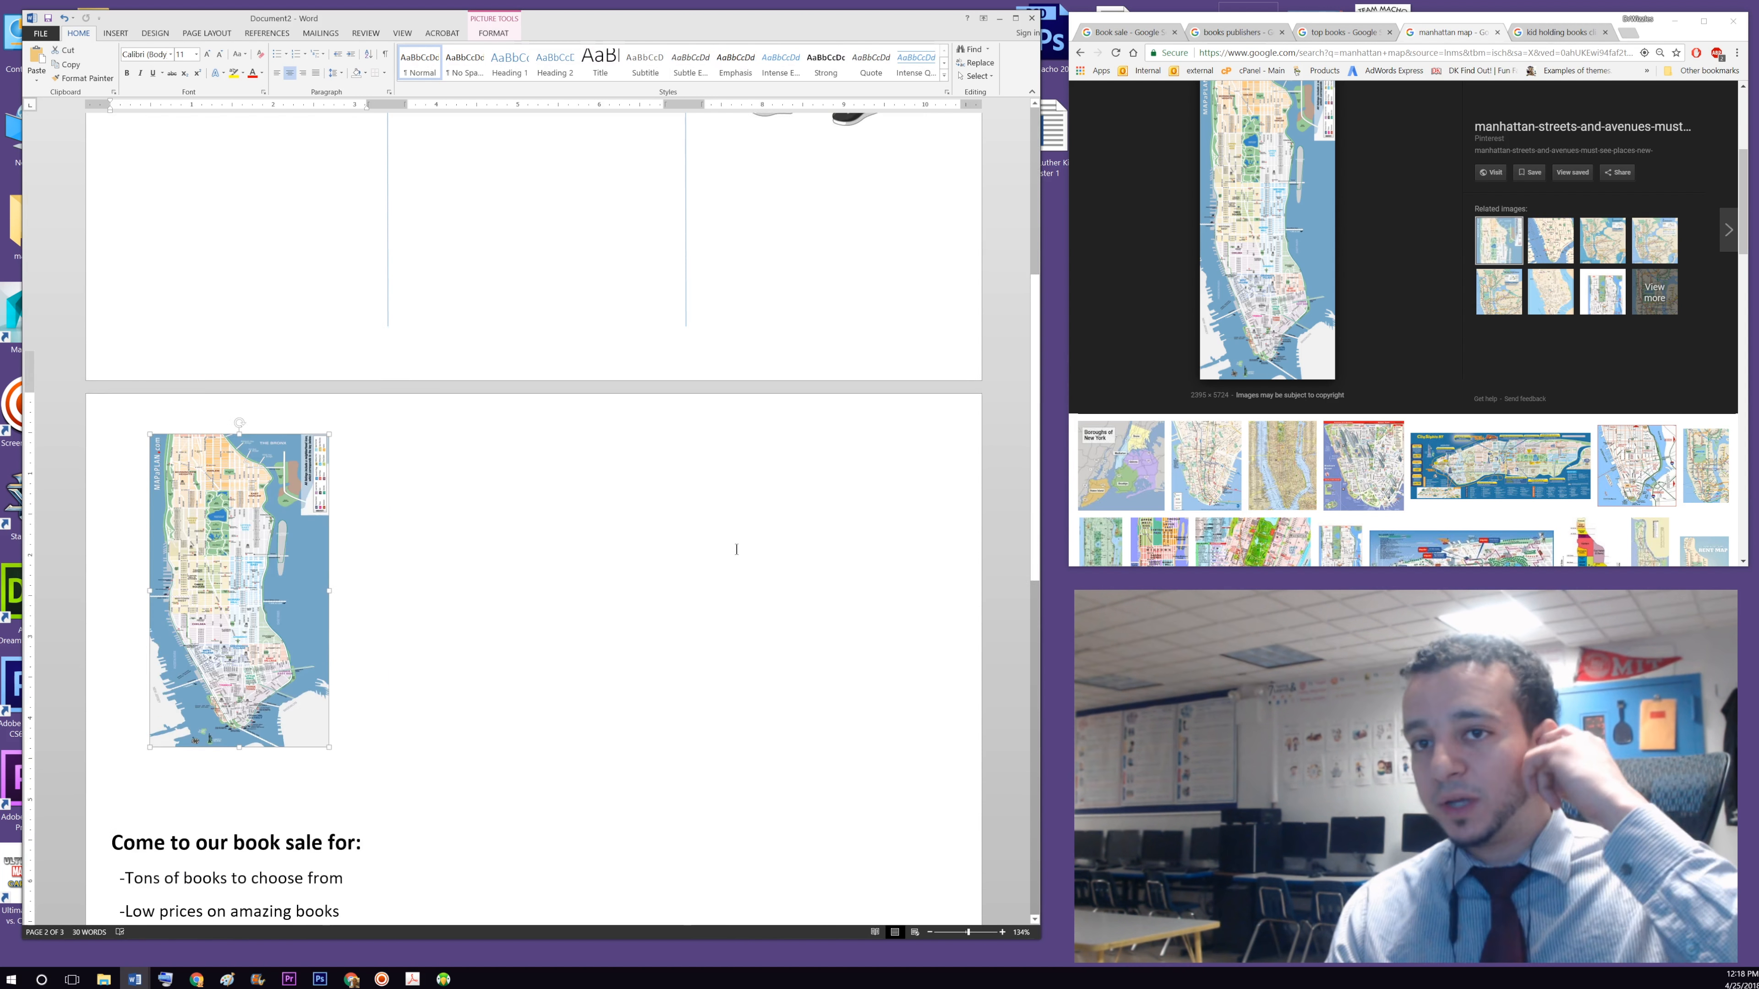
- Set the map picture's text wrapping to In Front of Text
scroll(776, 470, "down", 5)
scroll(487, 573, "up", 4)
left_click(353, 237)
left_click(245, 567)
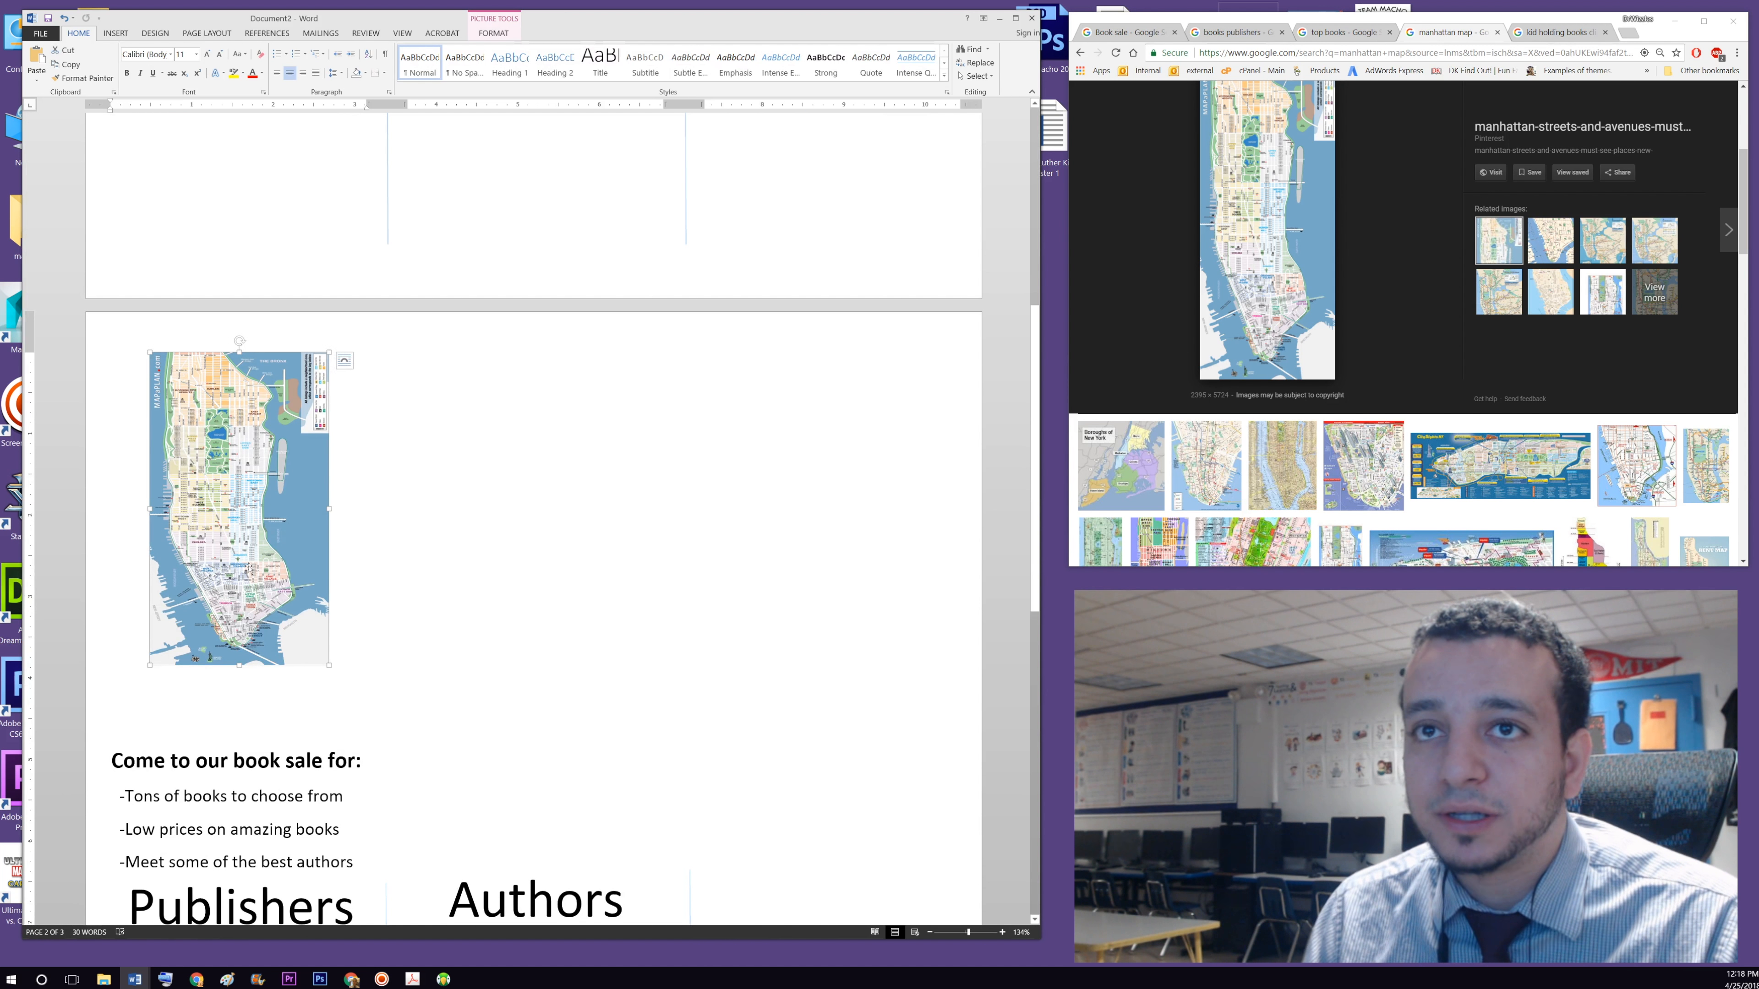
left_click(344, 360)
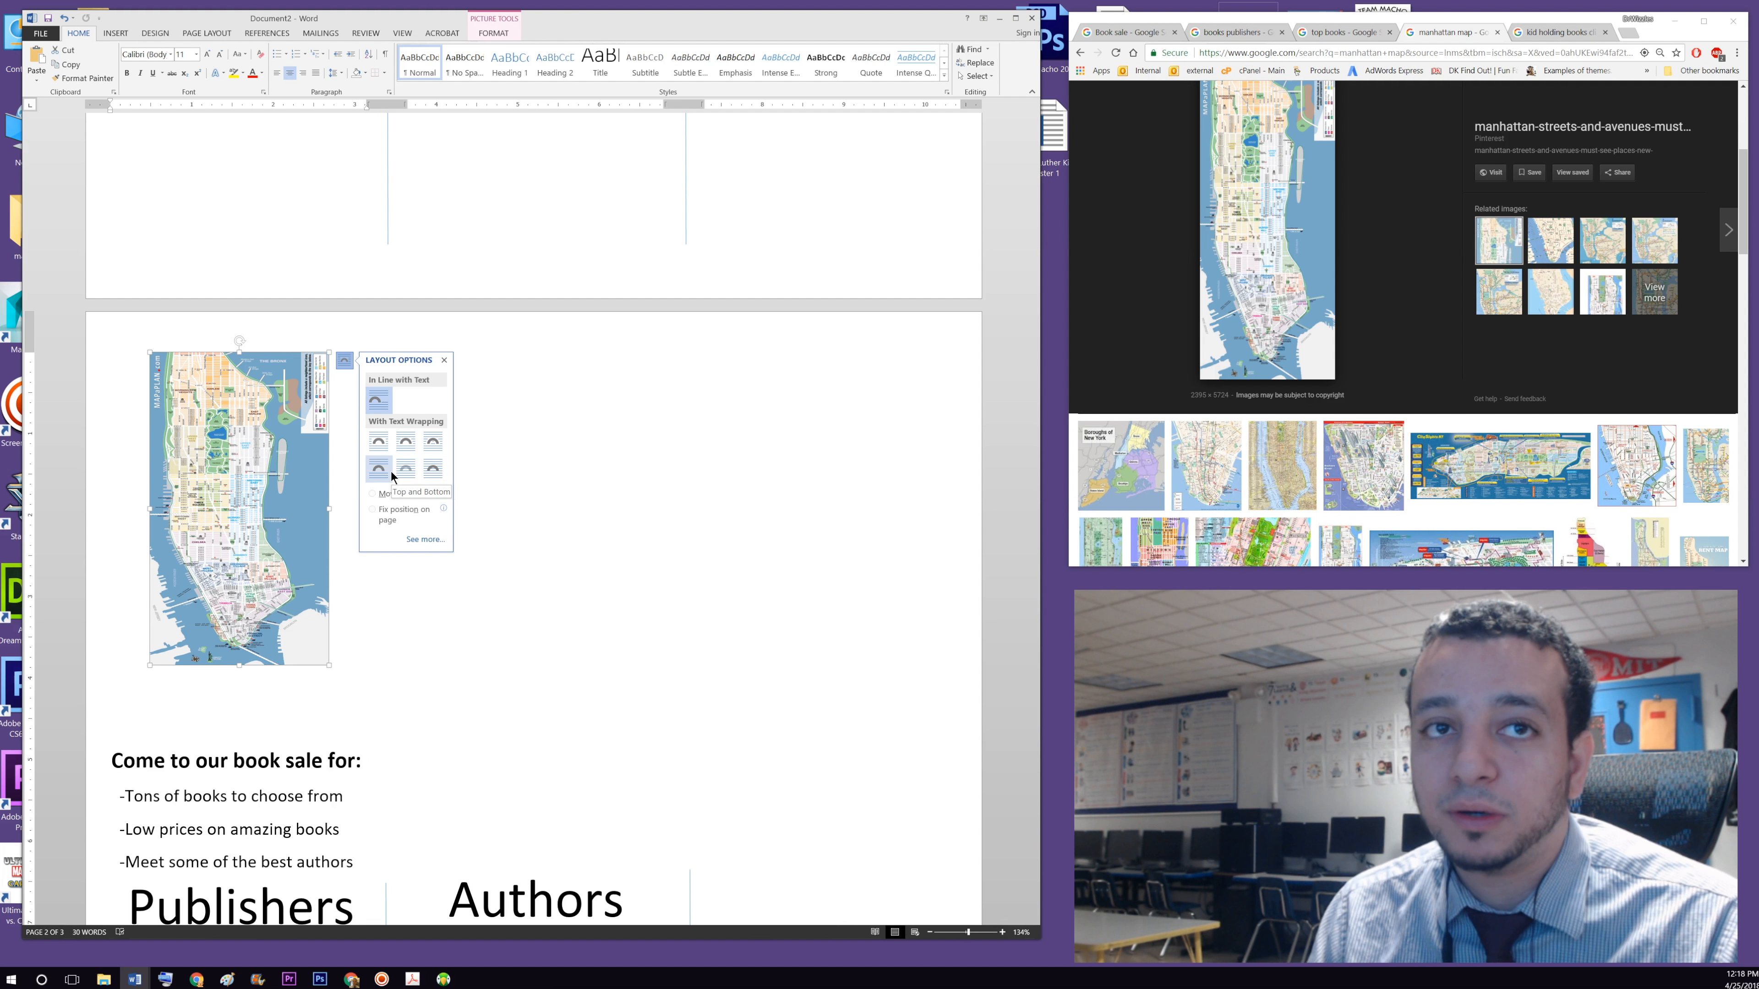
left_click(428, 476)
- Move the map into the third column of page two, leaving room above it for a heading
left_click_drag(897, 380, 814, 538)
left_click(829, 568)
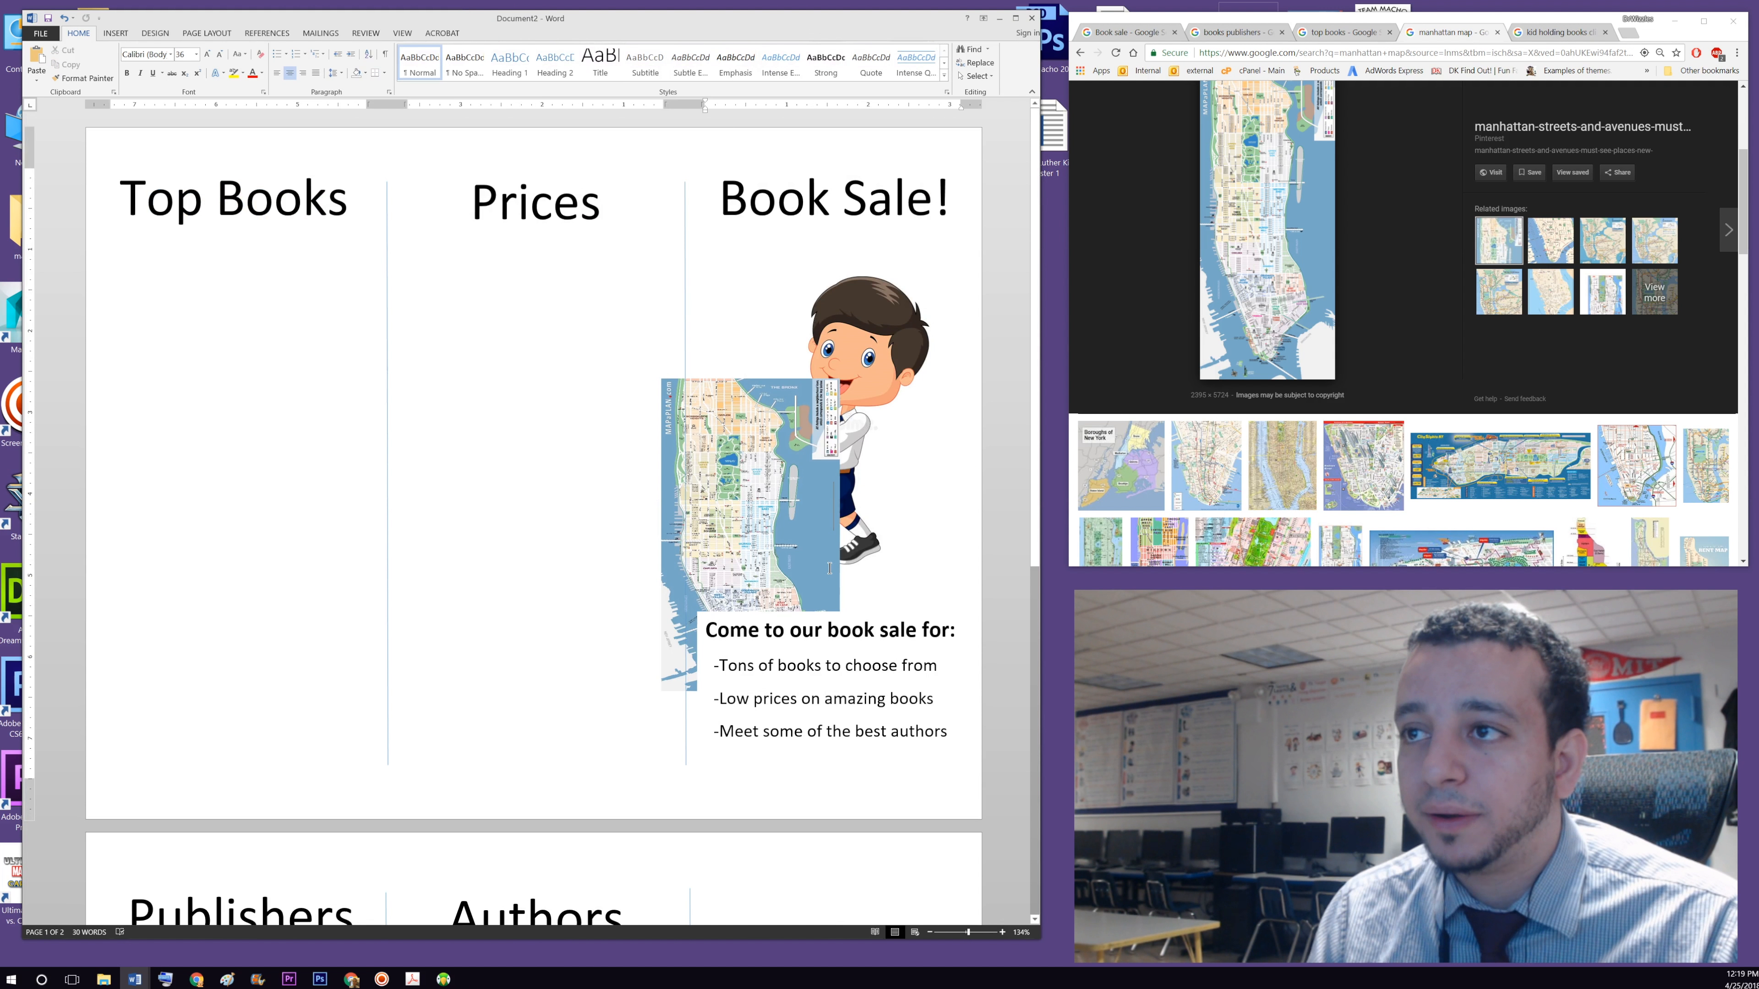
left_click_drag(686, 610, 503, 736)
scroll(475, 688, "down", 5)
left_click_drag(576, 444, 774, 762)
key("ctrl+z")
key("ctrl+y")
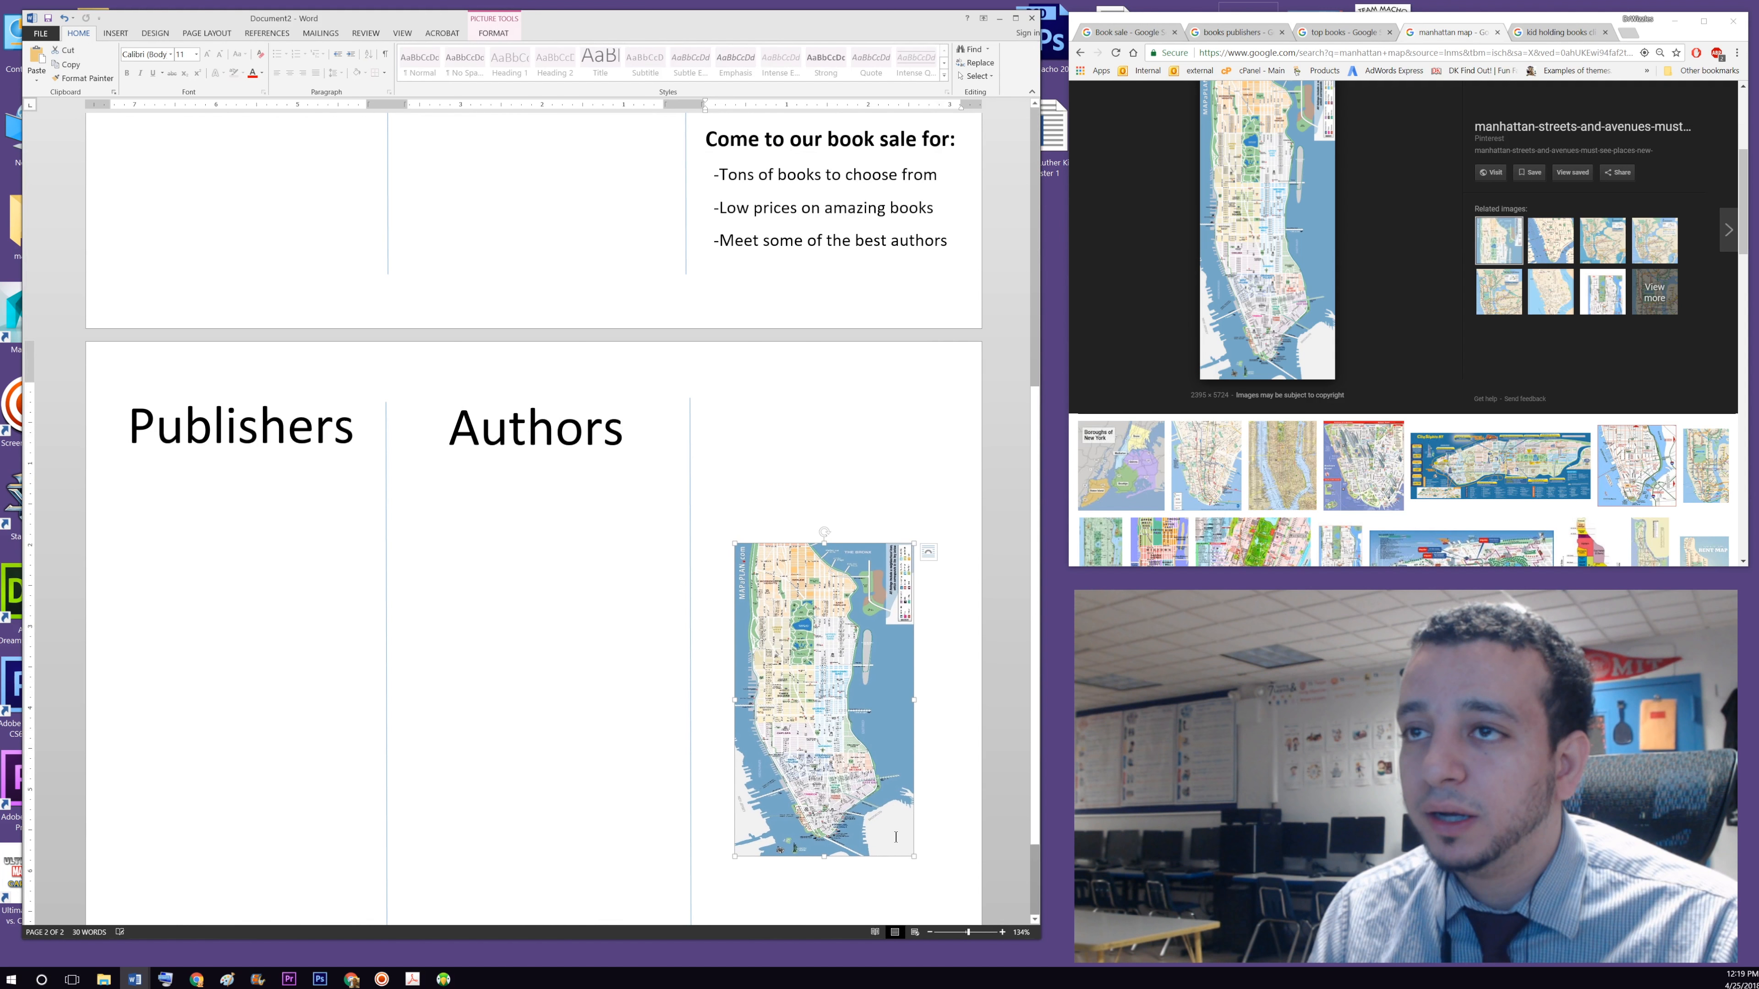
scroll(866, 693, "down", 2)
scroll(837, 631, "up", 4)
- Duplicate the "Authors" heading box into the third column above the map and align it with the other headings
left_click(835, 629)
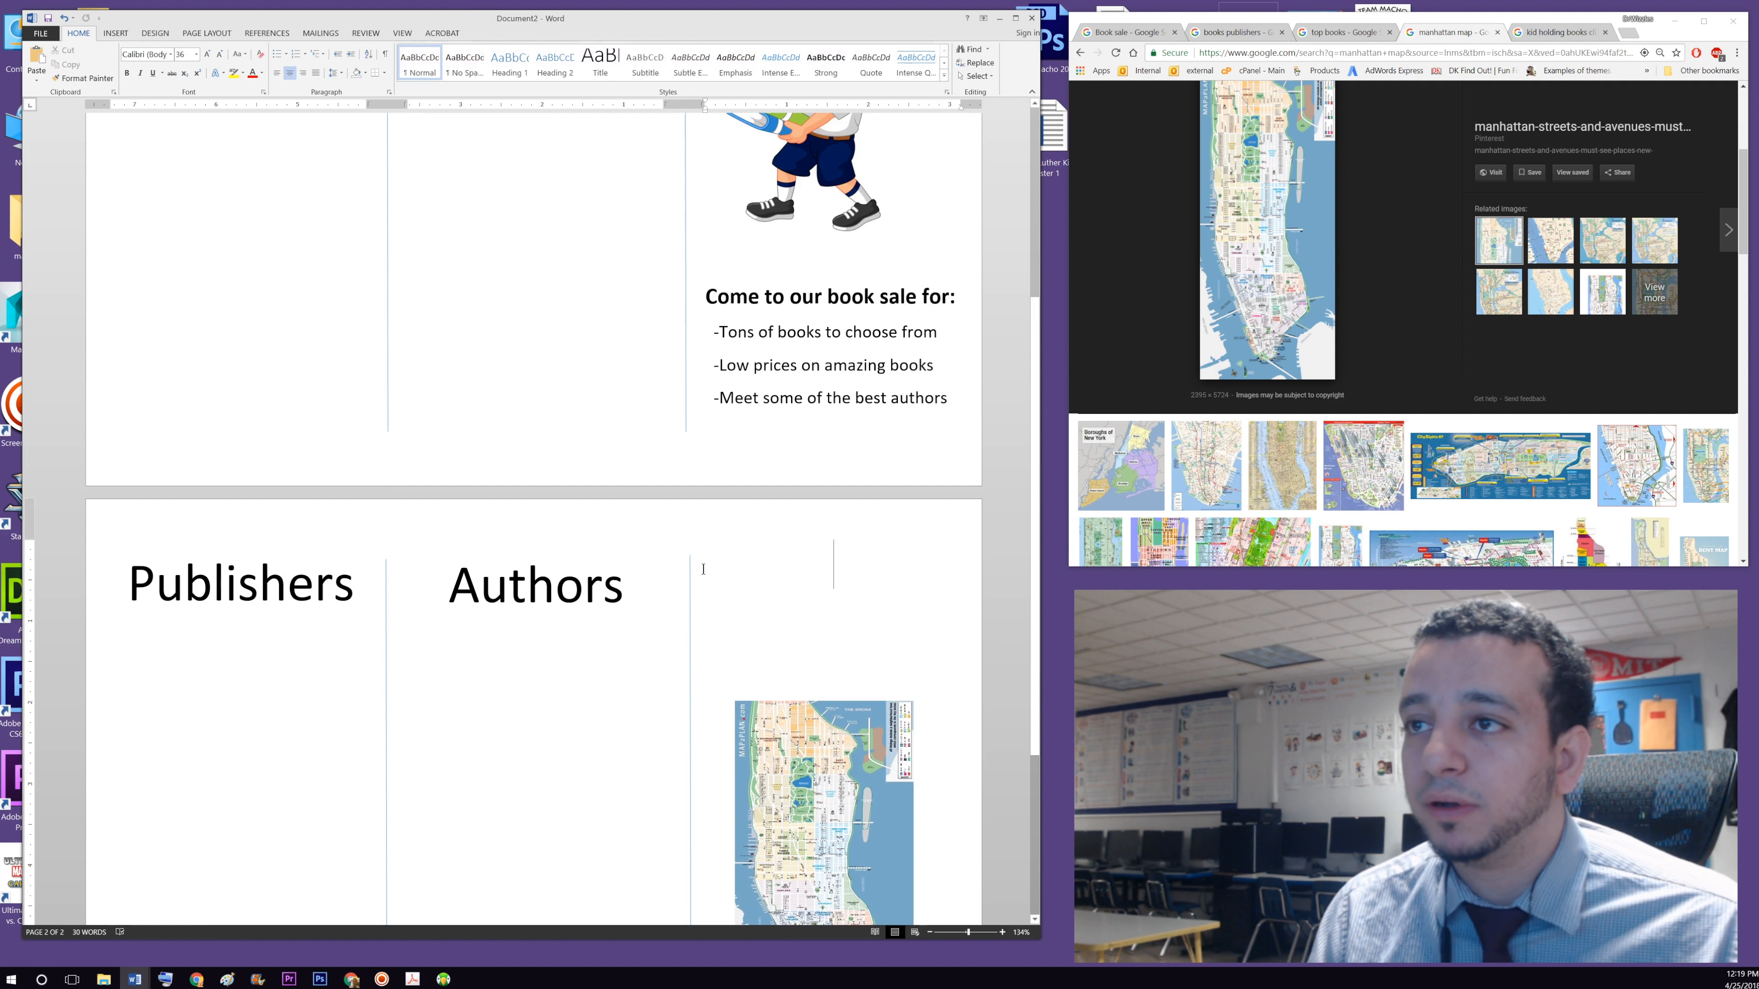
left_click(558, 594)
left_click(600, 618)
left_click(603, 599)
left_click(602, 621)
left_click(603, 601)
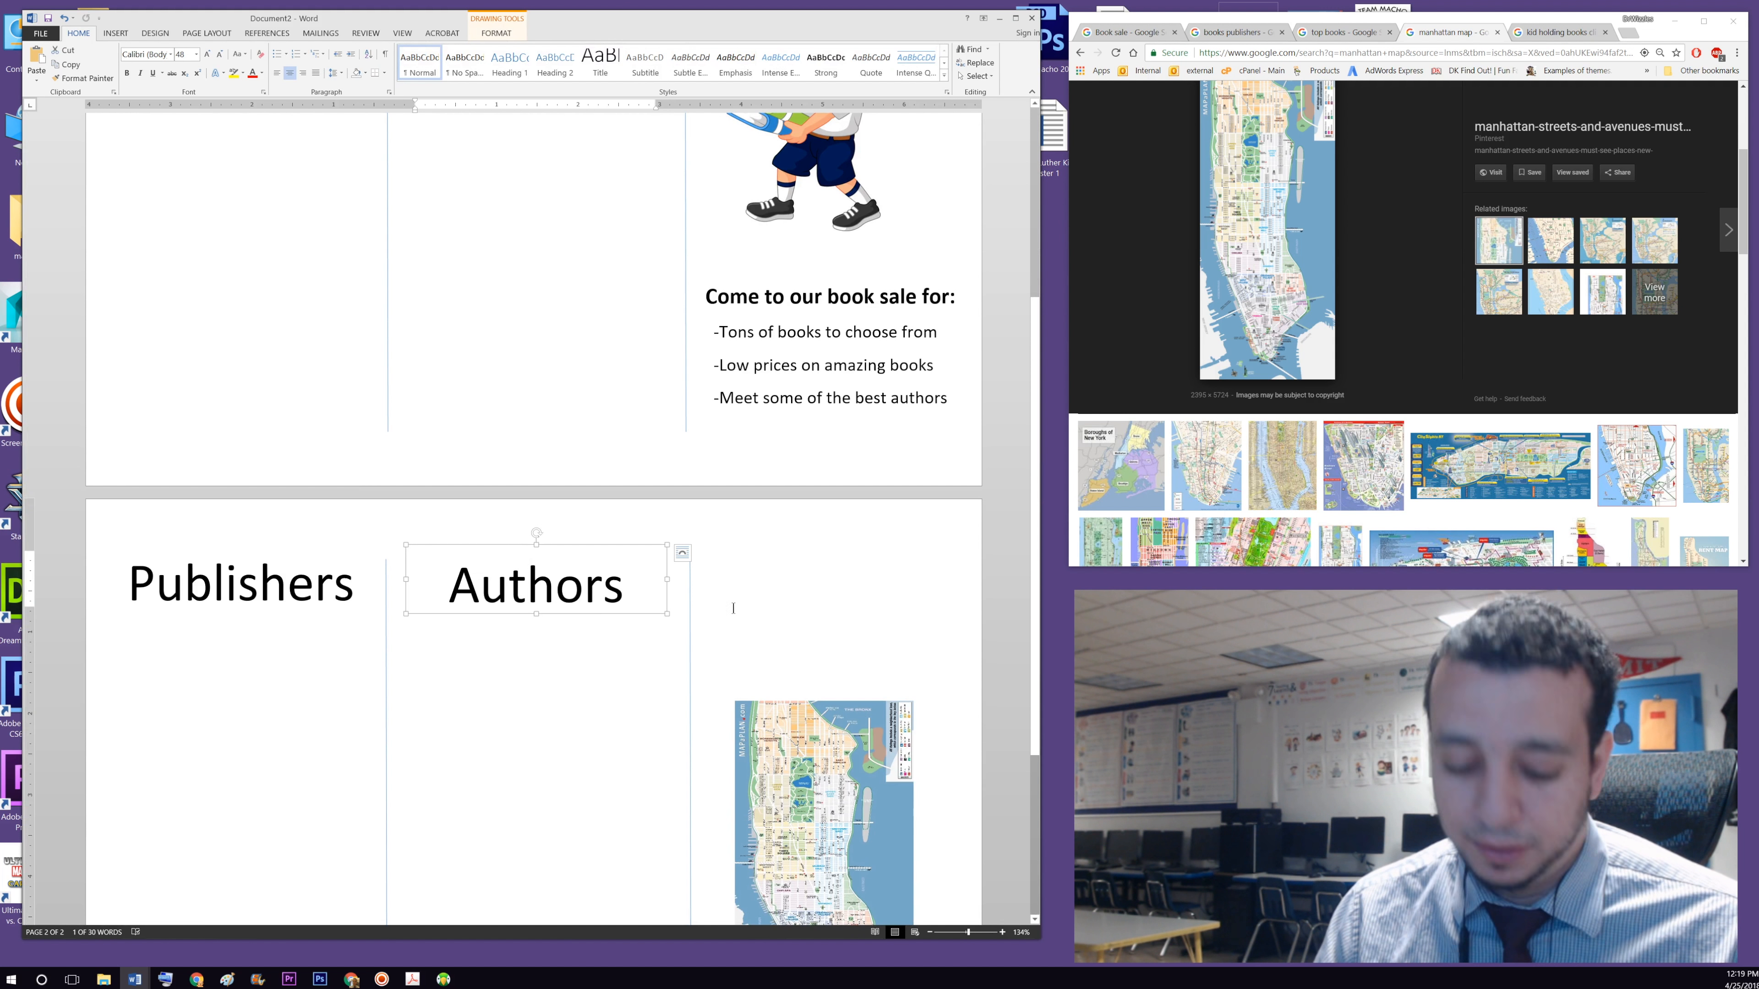
left_click(792, 572)
key("ctrl+v")
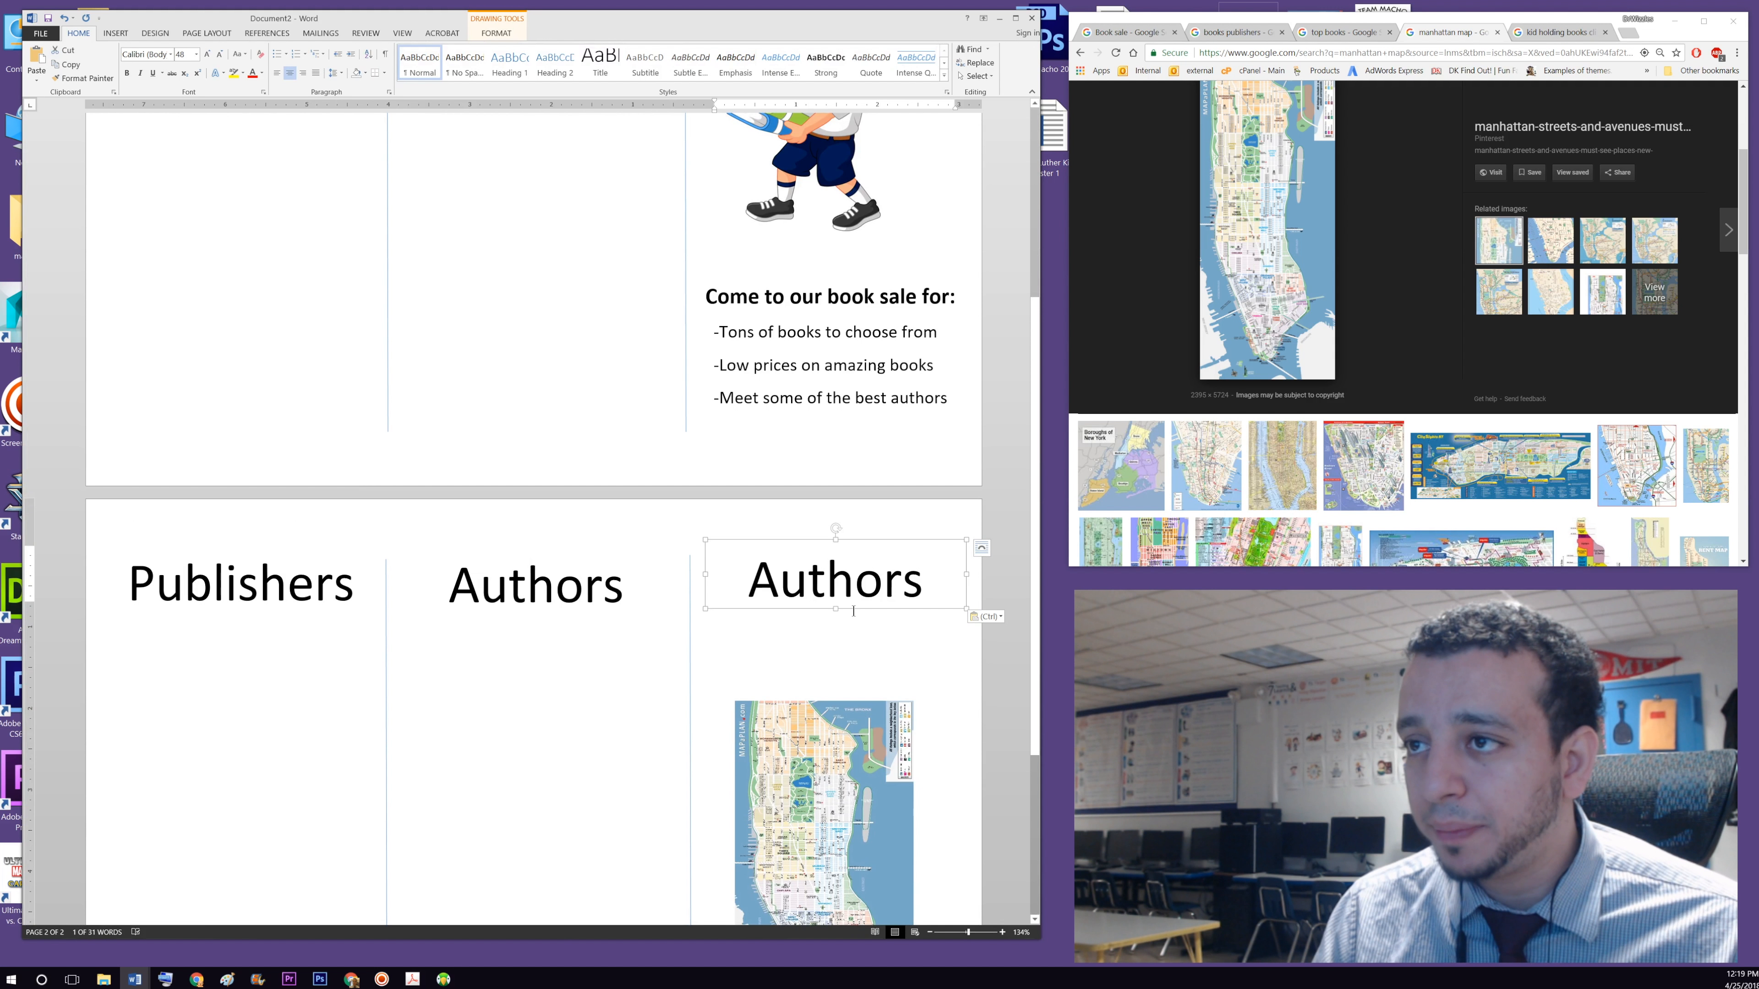
left_click_drag(858, 611, 853, 617)
- Change the duplicated heading's text to "Location" and nudge its box slightly left
double_click(851, 589)
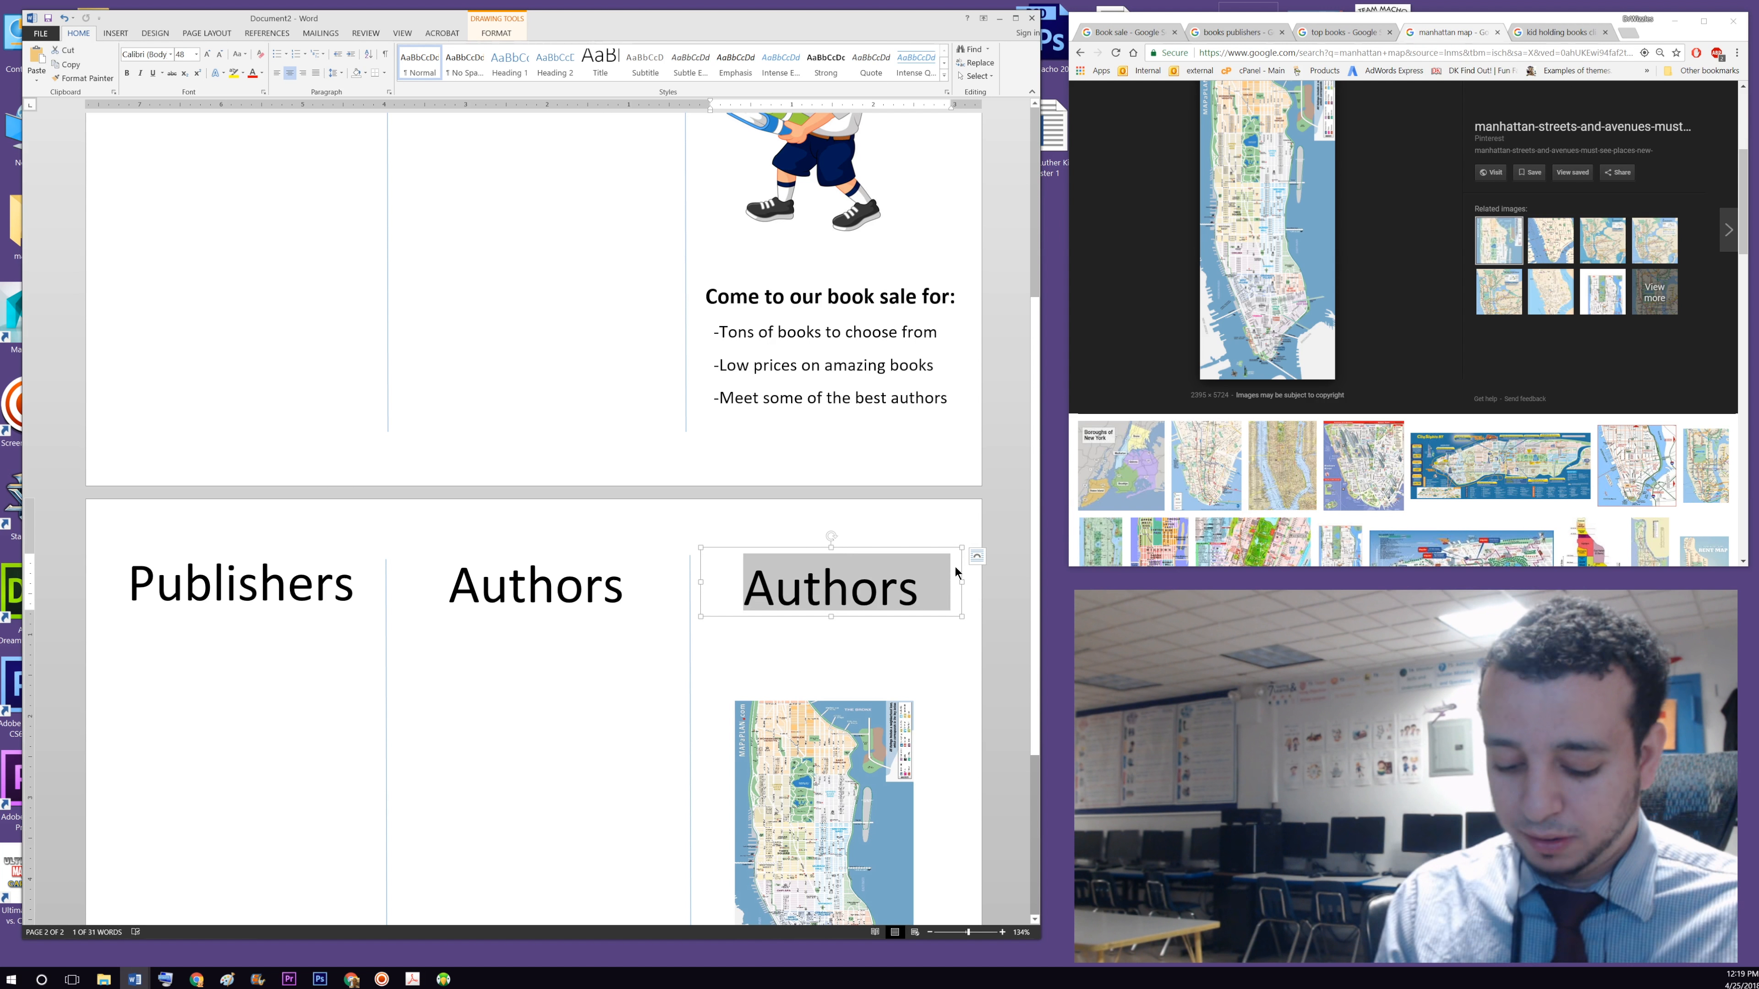
type("Location")
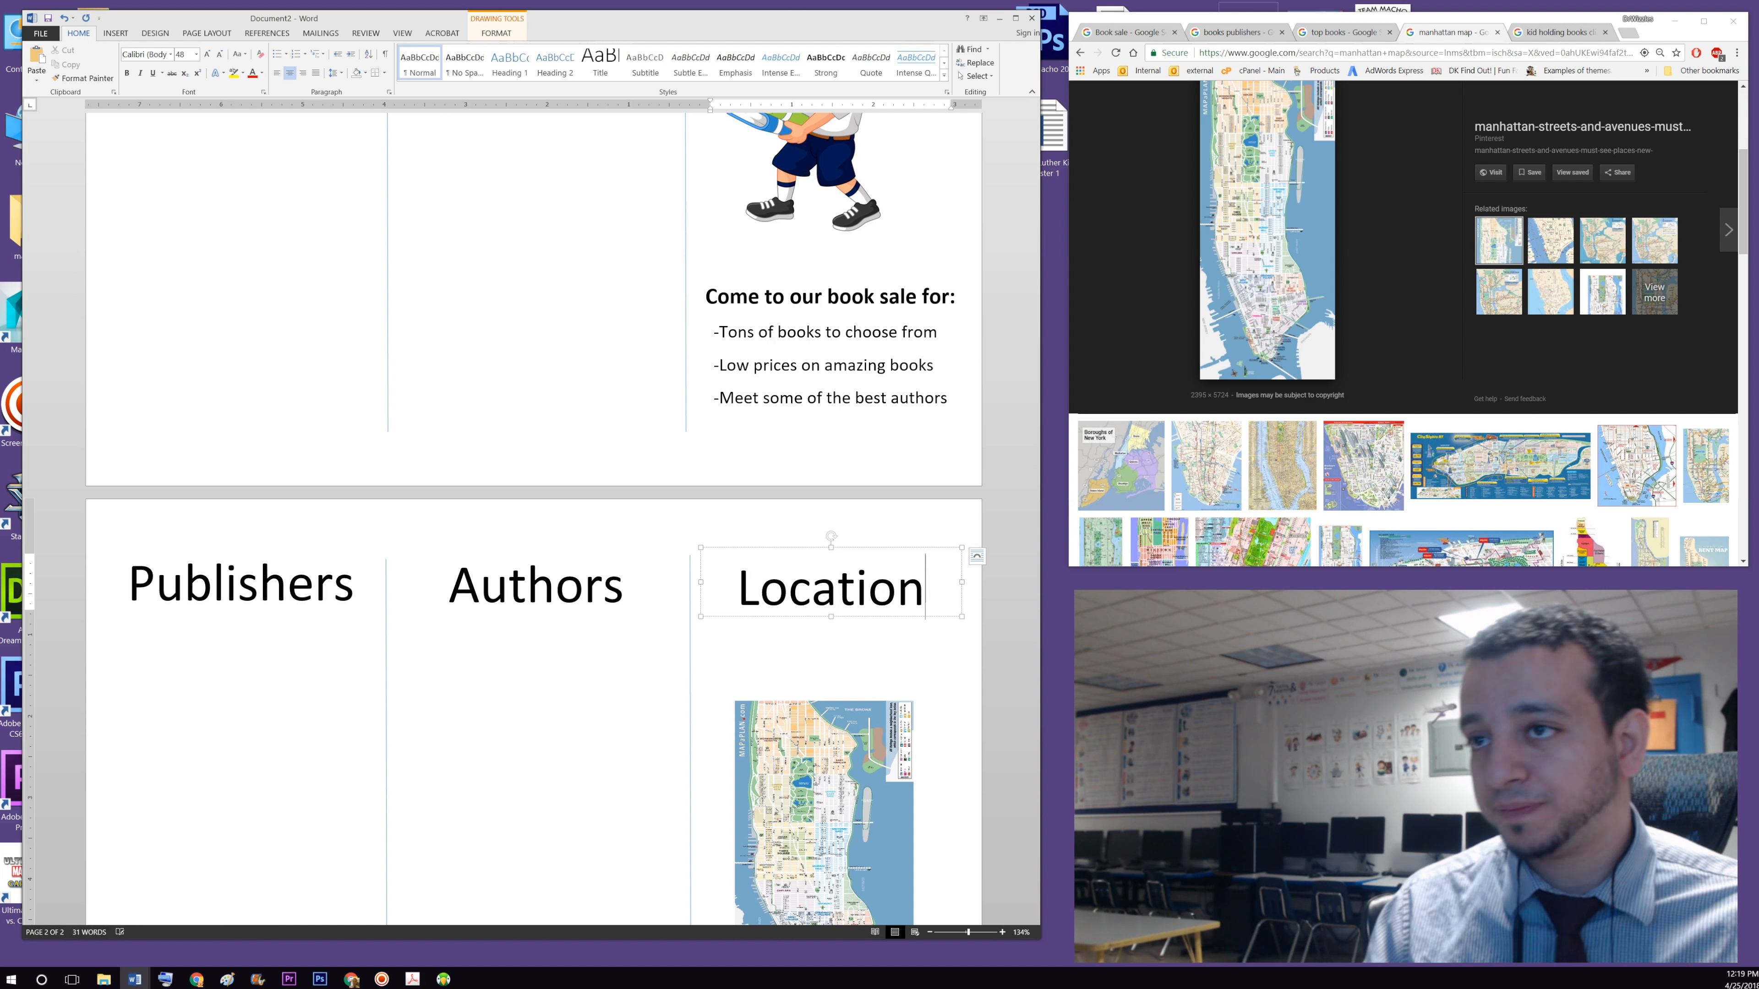
left_click_drag(942, 615, 940, 618)
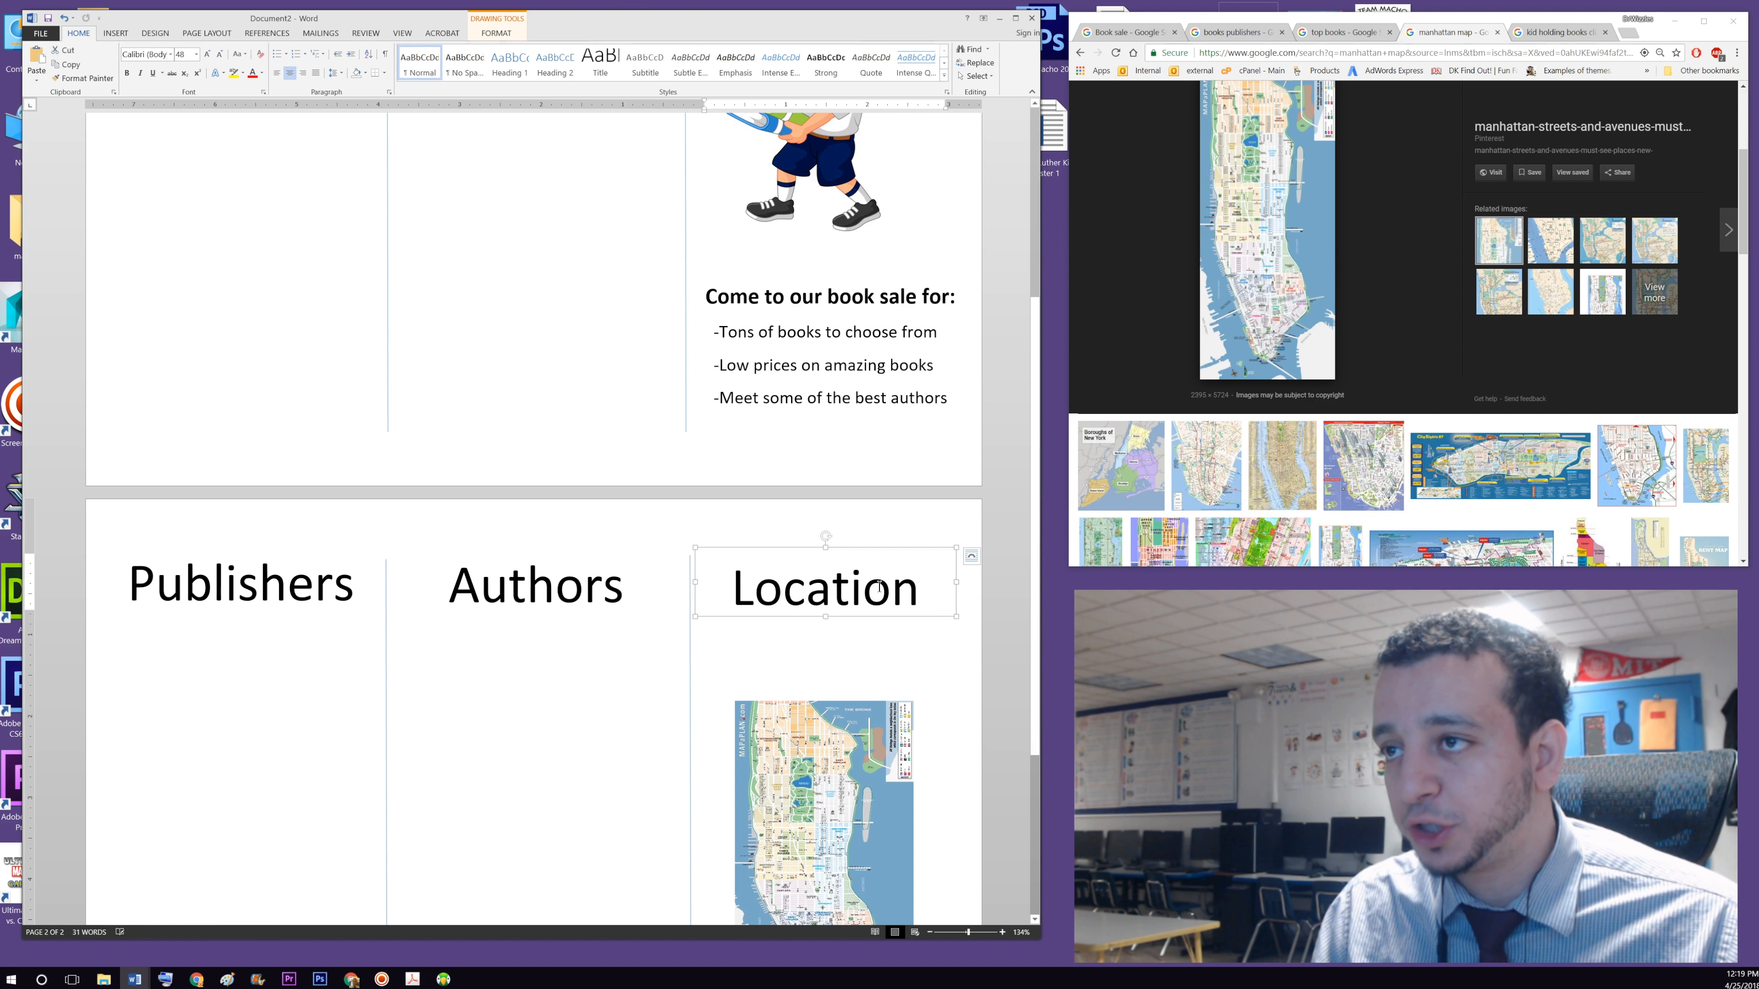
- Change the third column's heading text to "Details" and nudge the map slightly down beneath it
double_click(934, 597)
type("De")
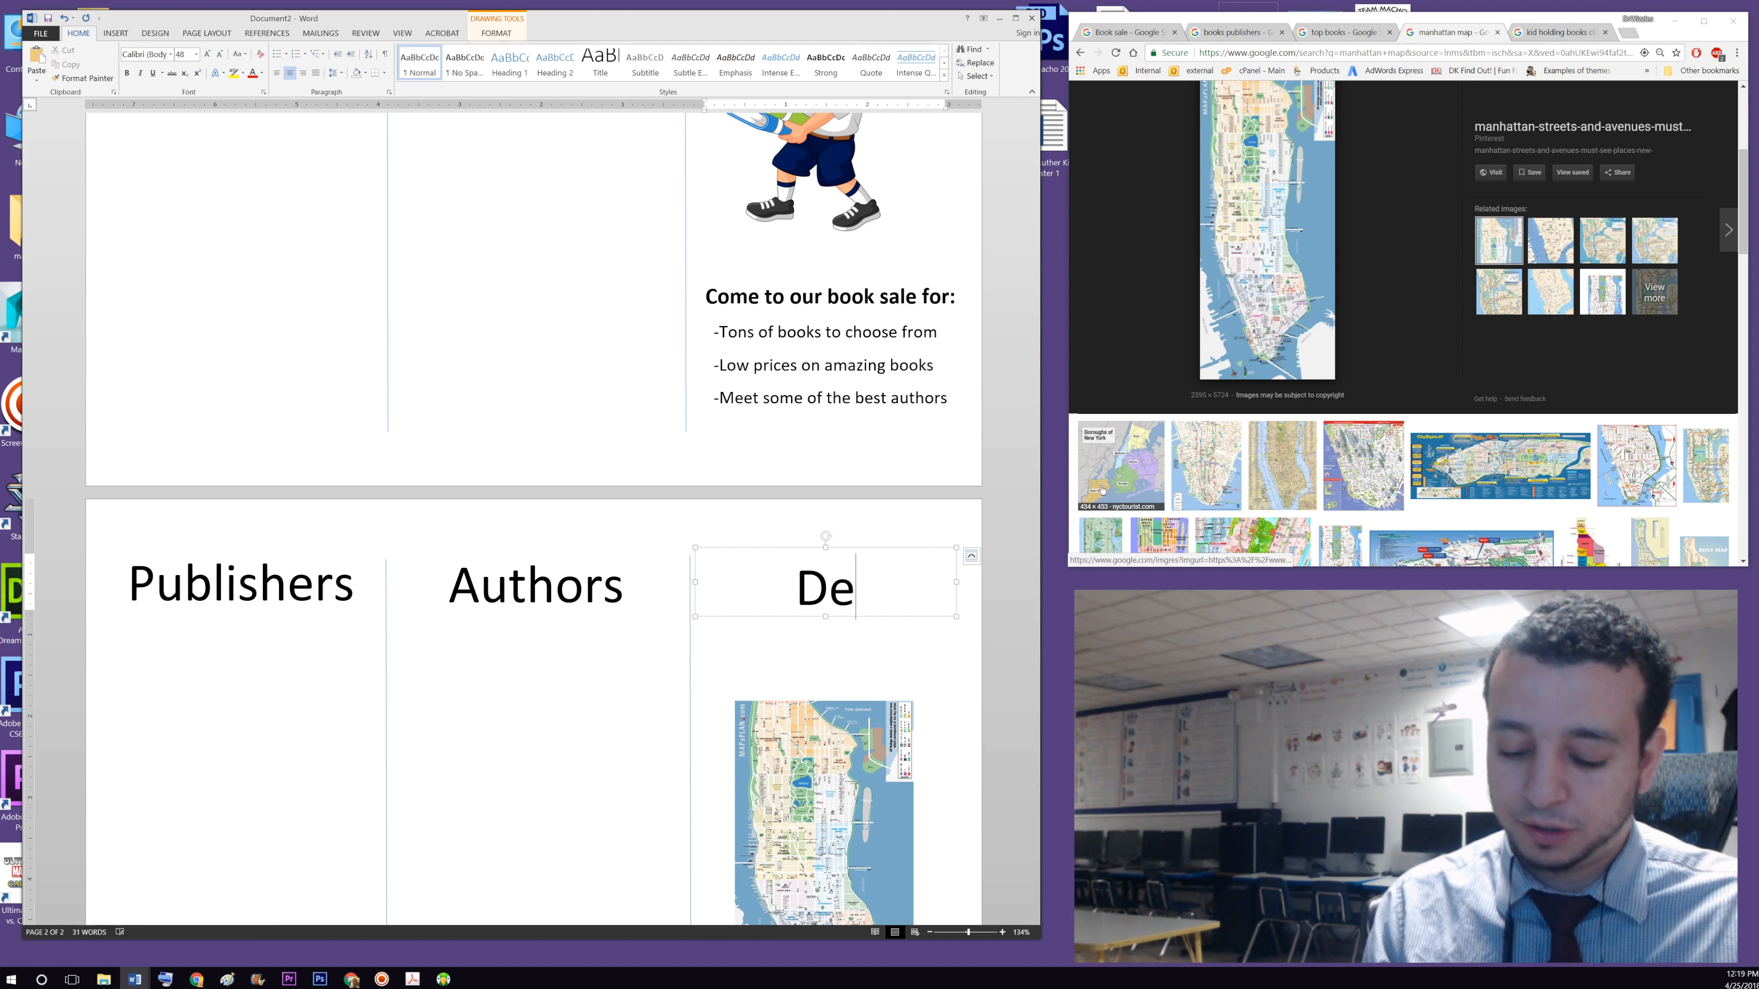
type("tails")
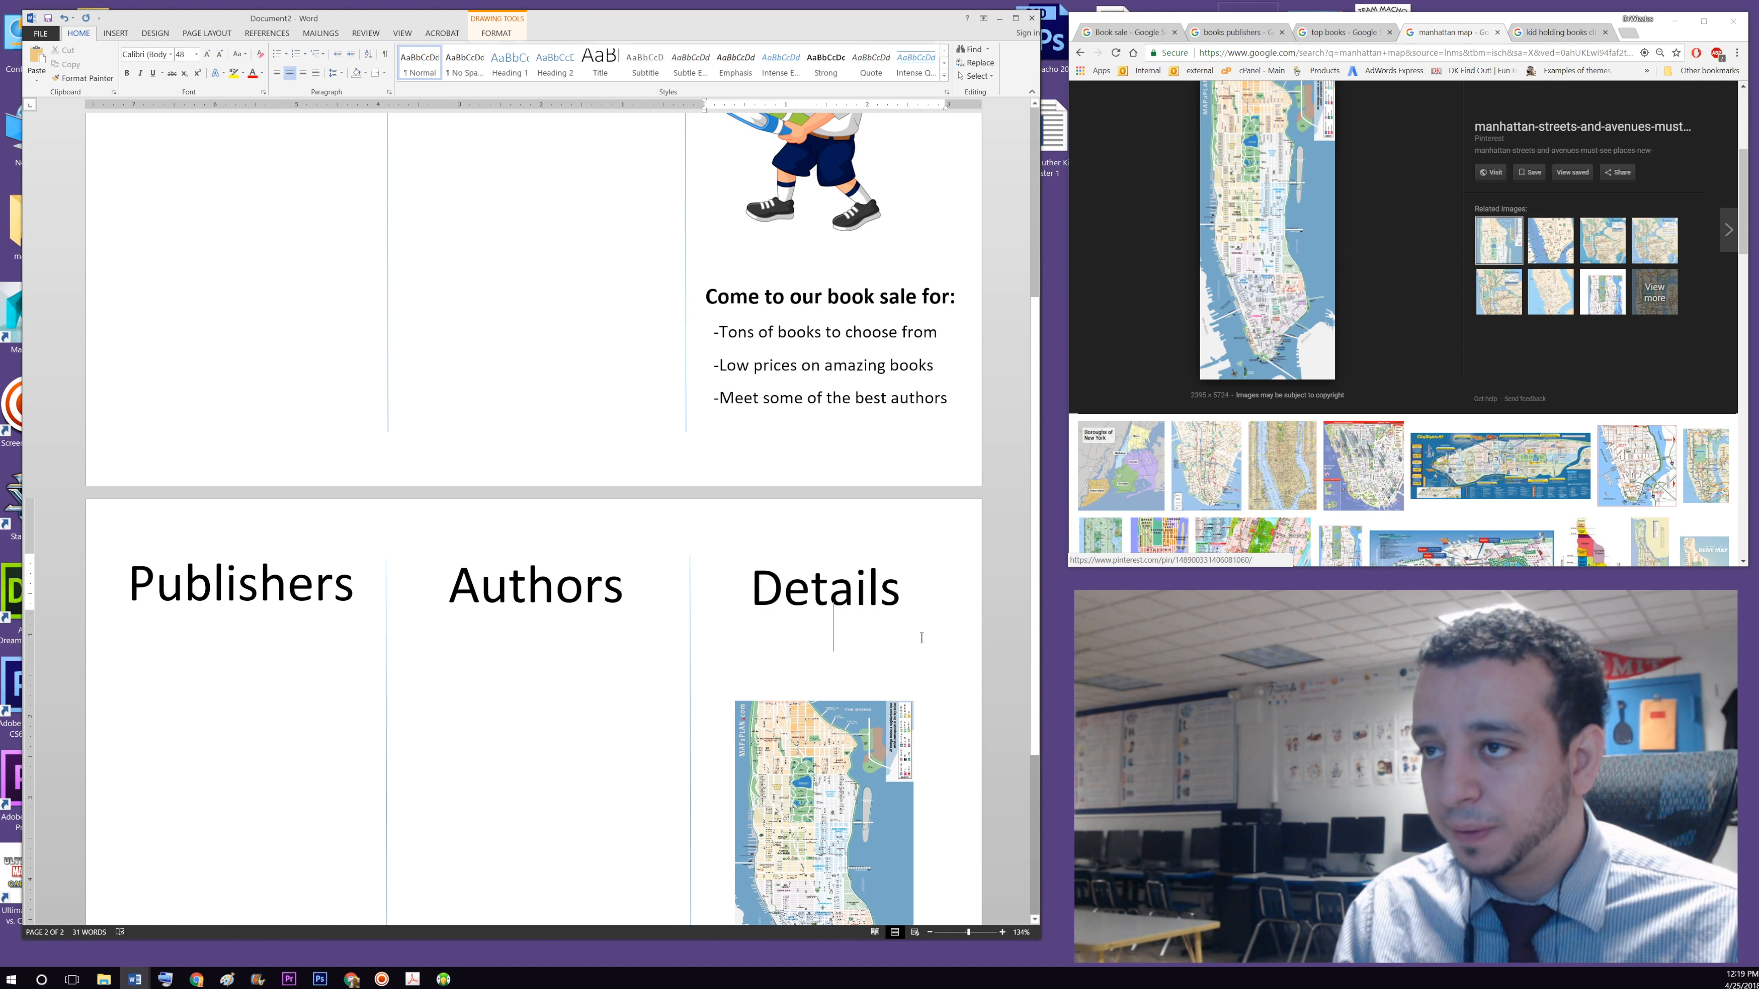
left_click(903, 636)
scroll(903, 636, "down", 3)
left_click_drag(902, 637, 907, 653)
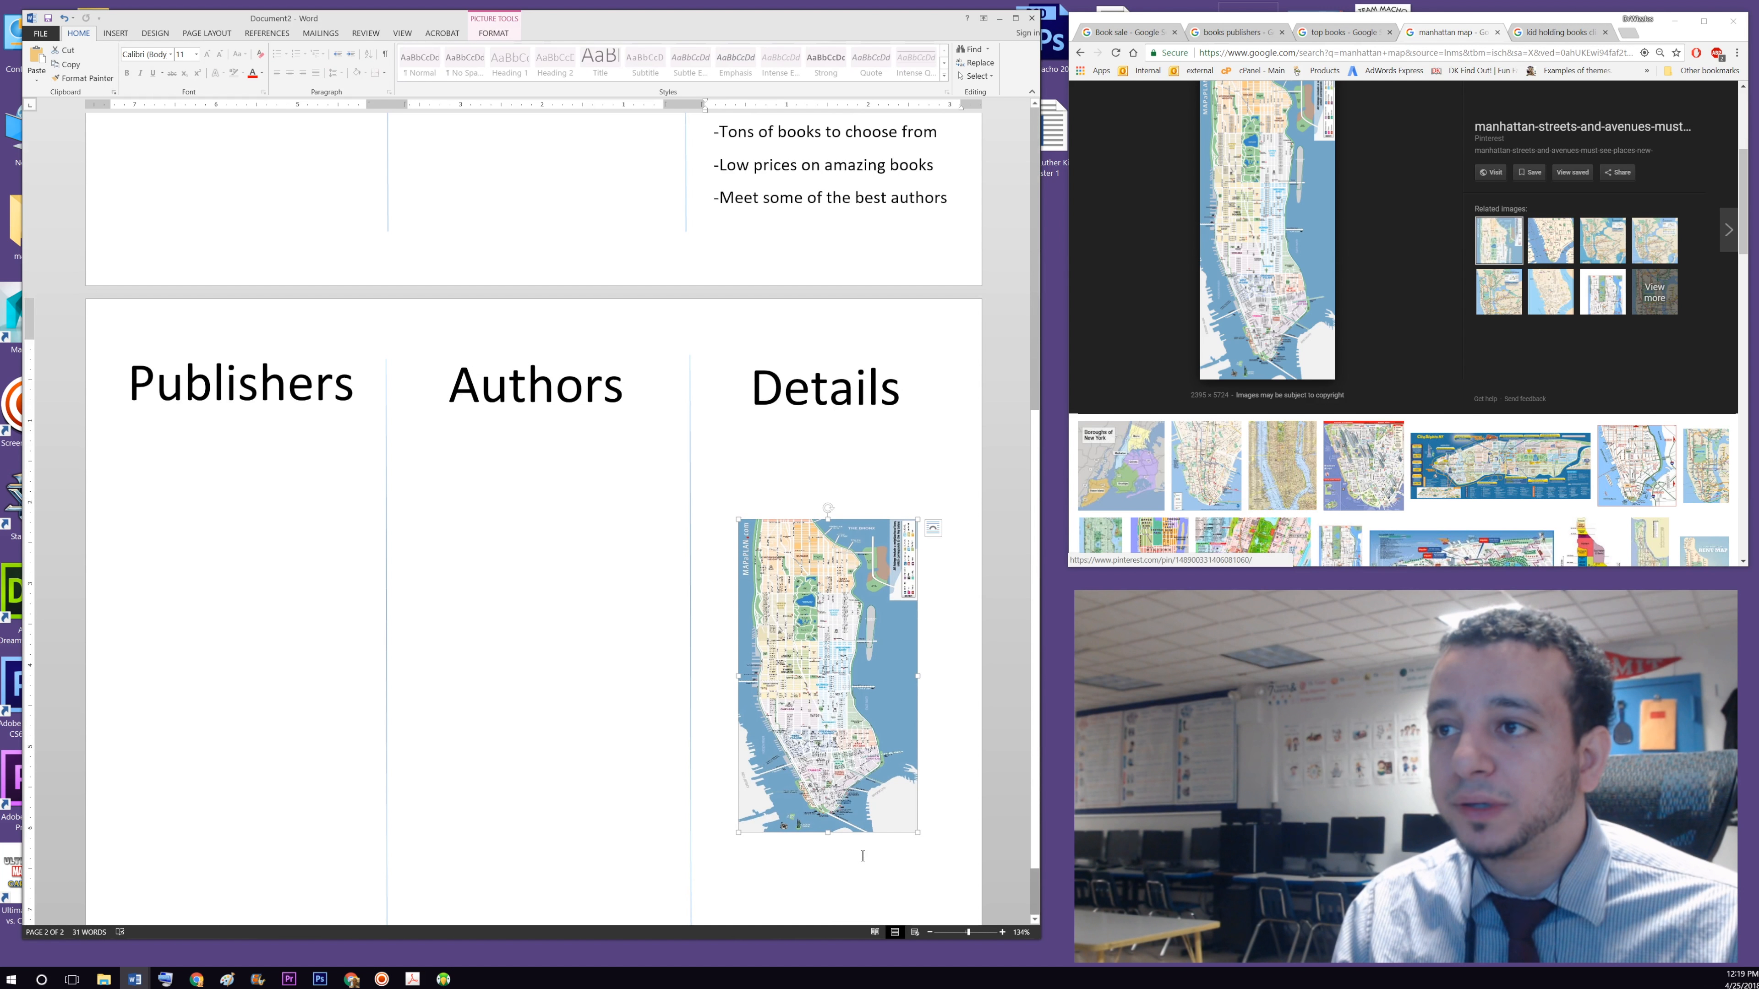
- Draw a down block arrow about 1.57" tall and 0.84" wide, pointing to the upper part of the map
left_click(130, 38)
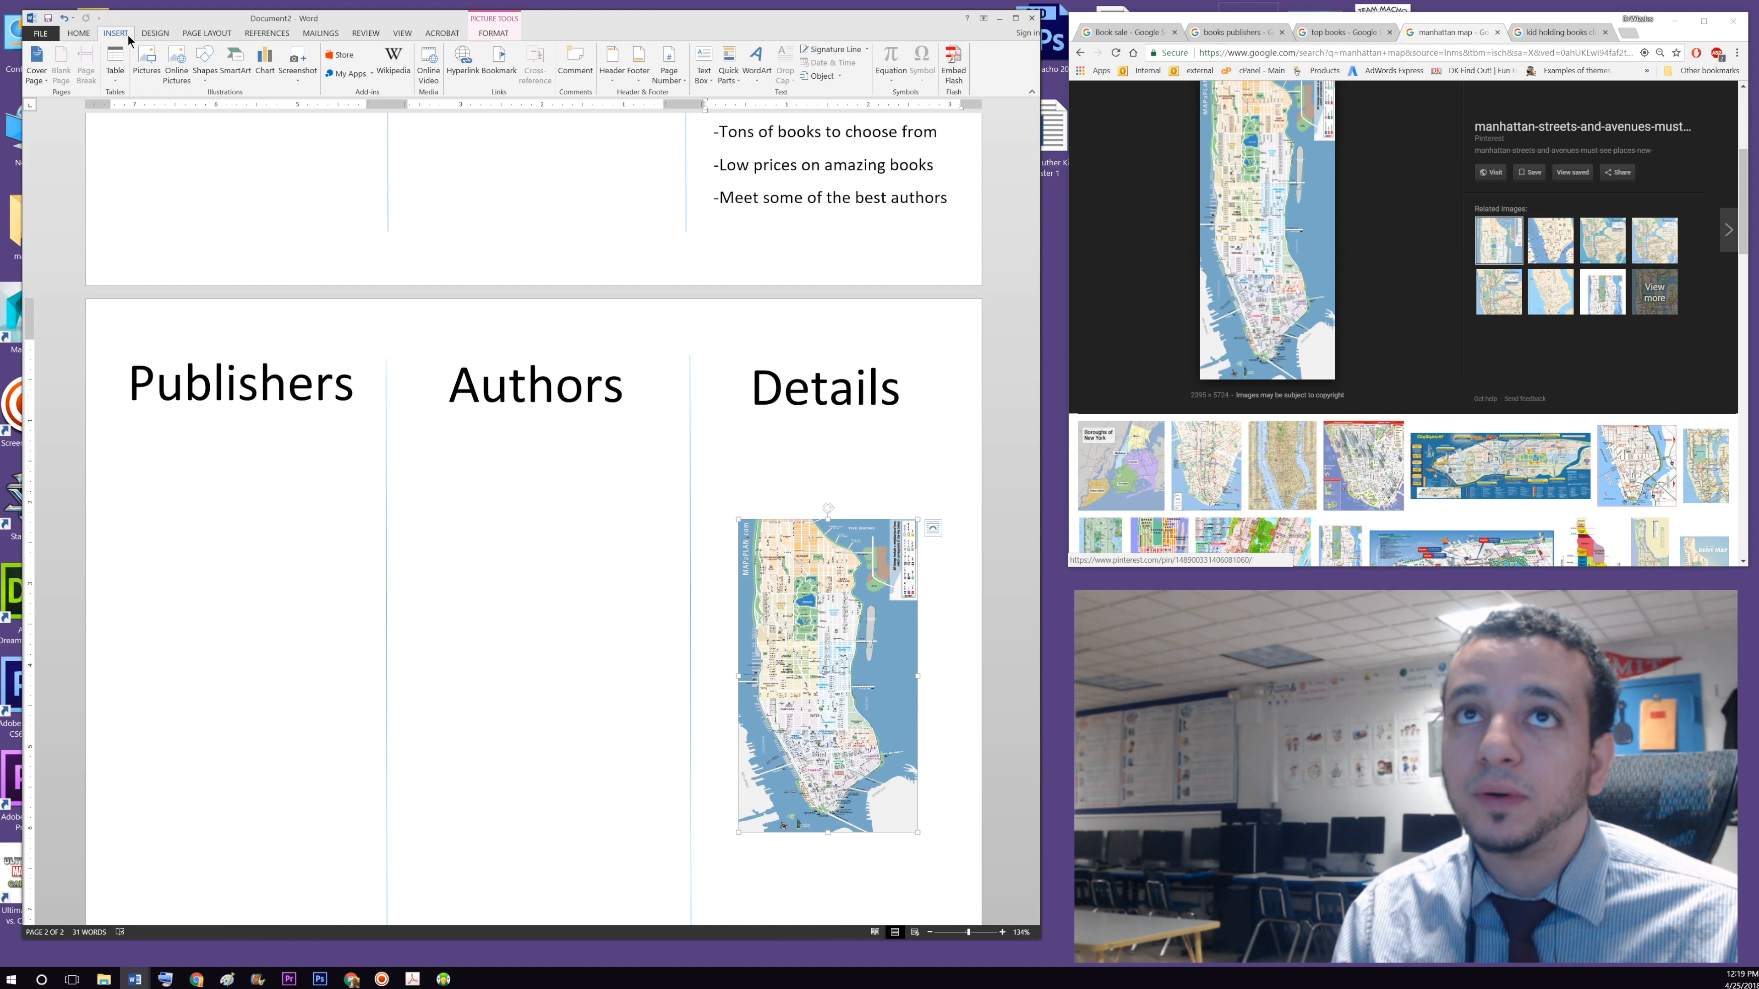
left_click(202, 66)
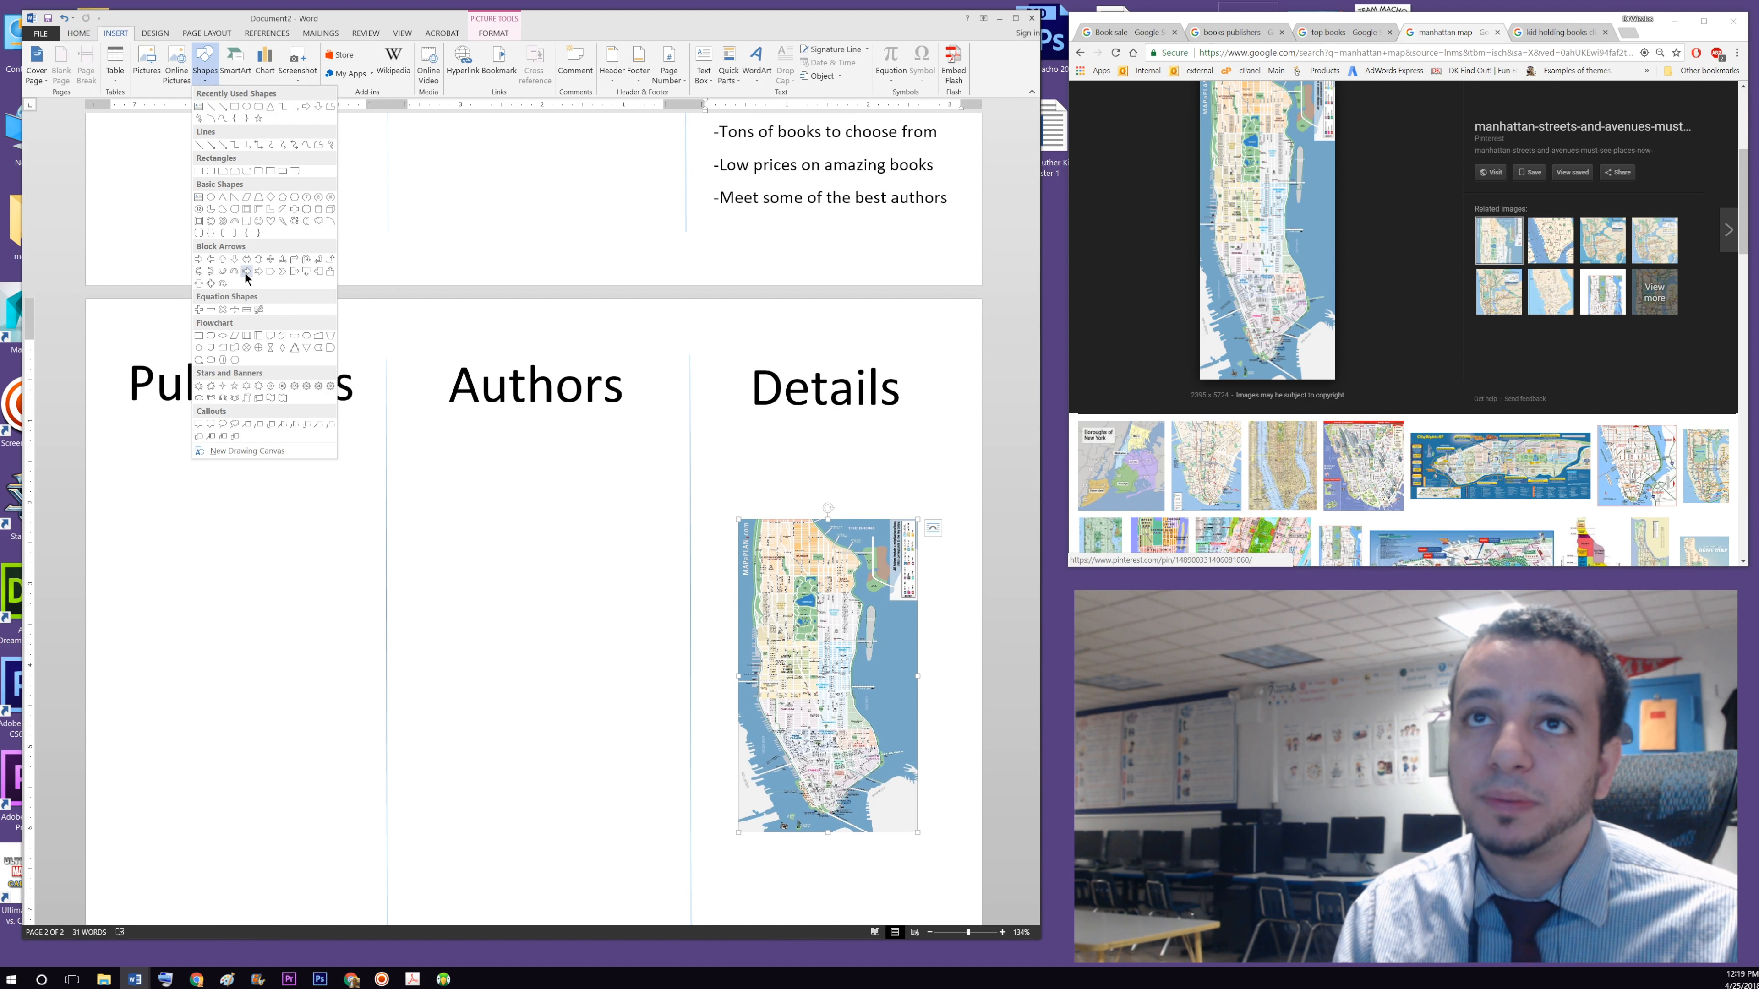
left_click(235, 261)
mouse_move(825, 468)
left_mouse_down()
mouse_move(871, 514)
mouse_move(874, 582)
mouse_move(893, 596)
left_mouse_up()
left_click_drag(864, 504, 845, 571)
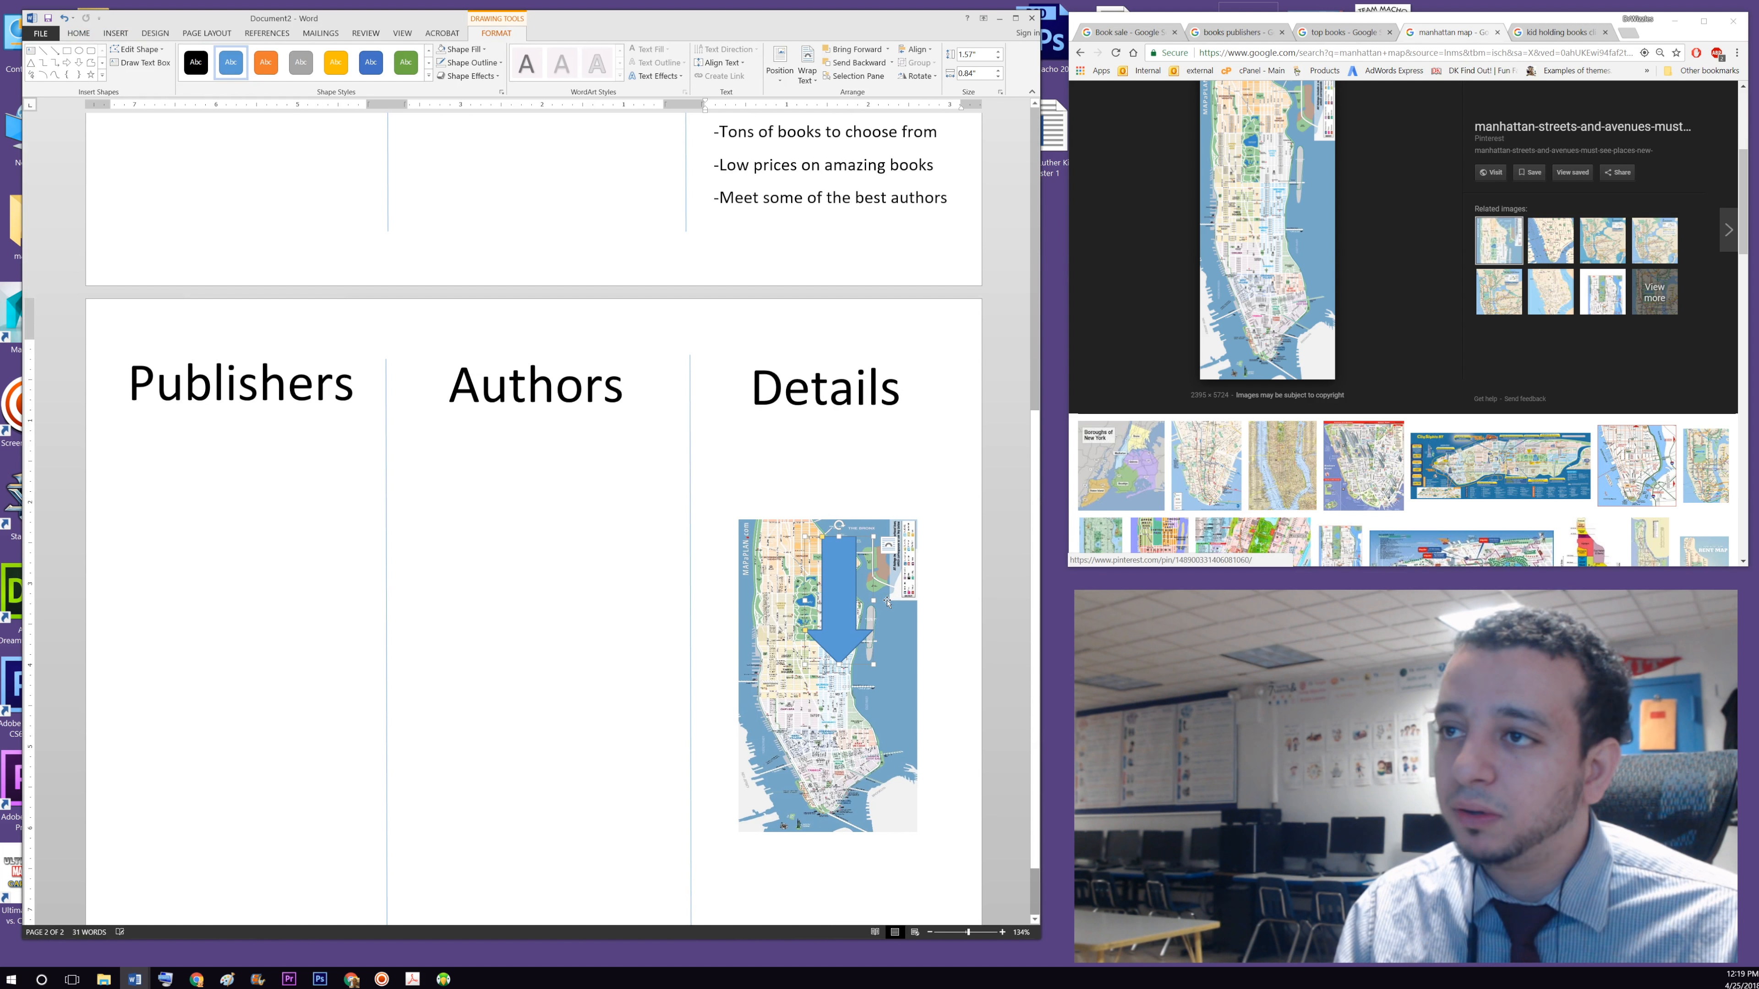
left_click_drag(842, 579, 843, 496)
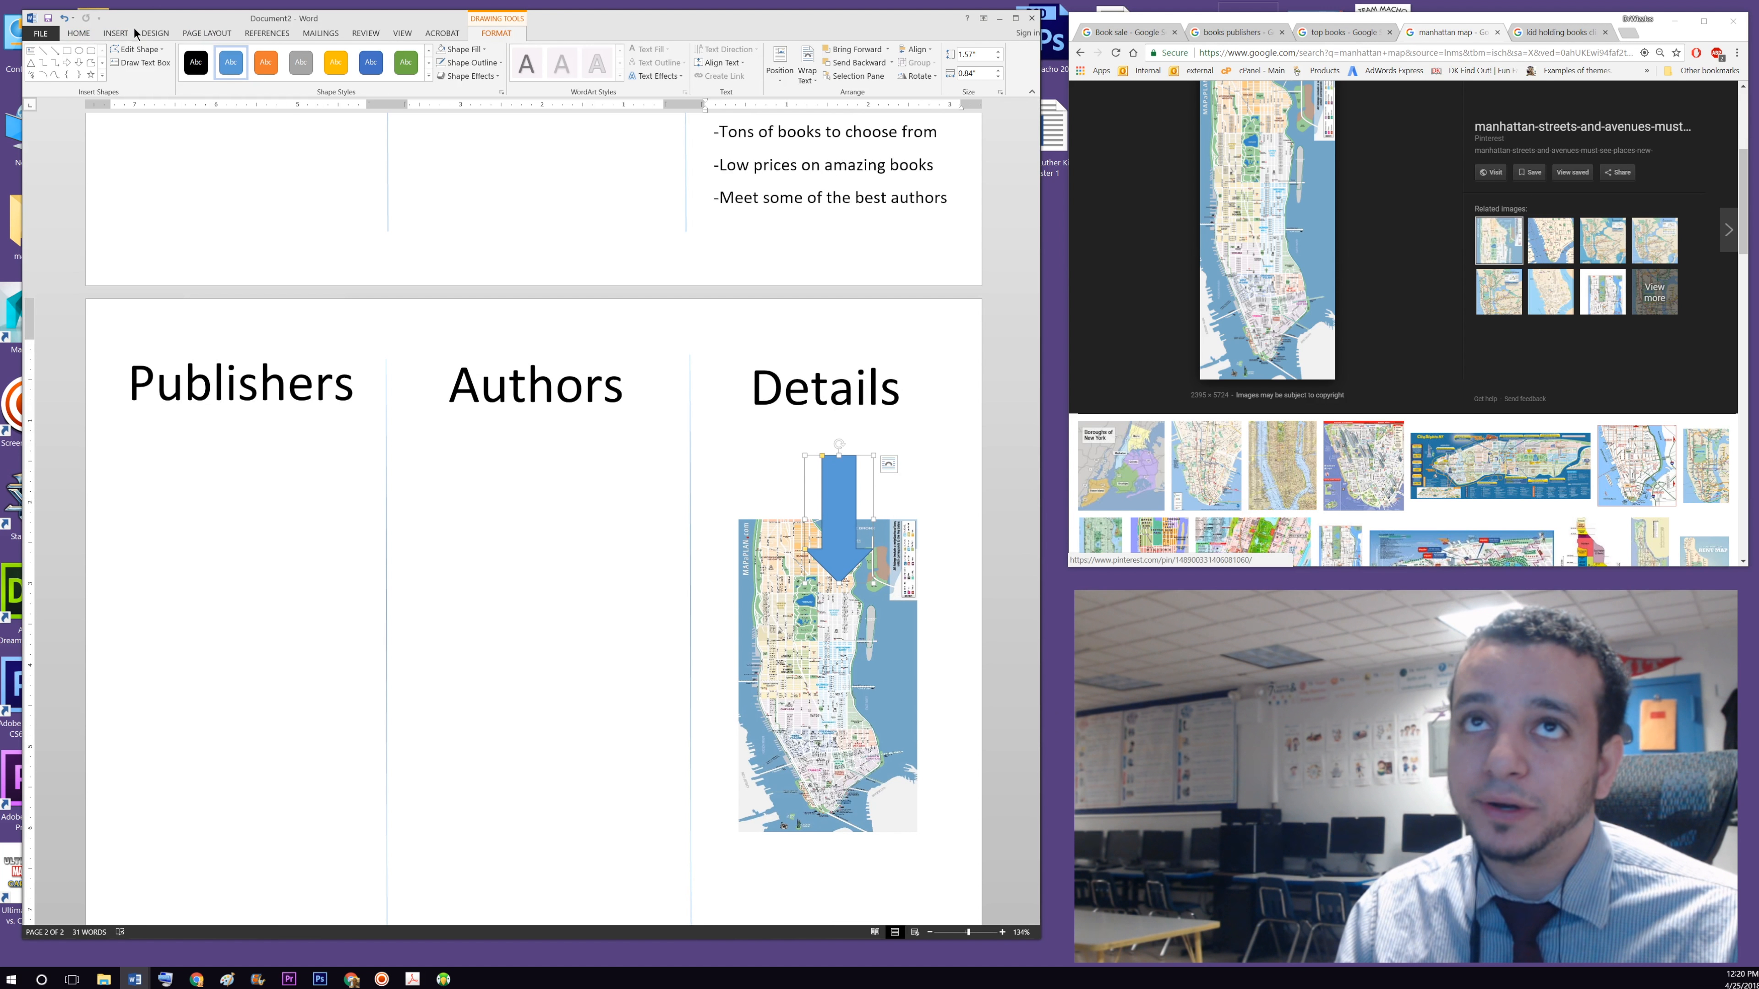
- Set the down arrow's fill colour to the standard bright red
left_click(471, 52)
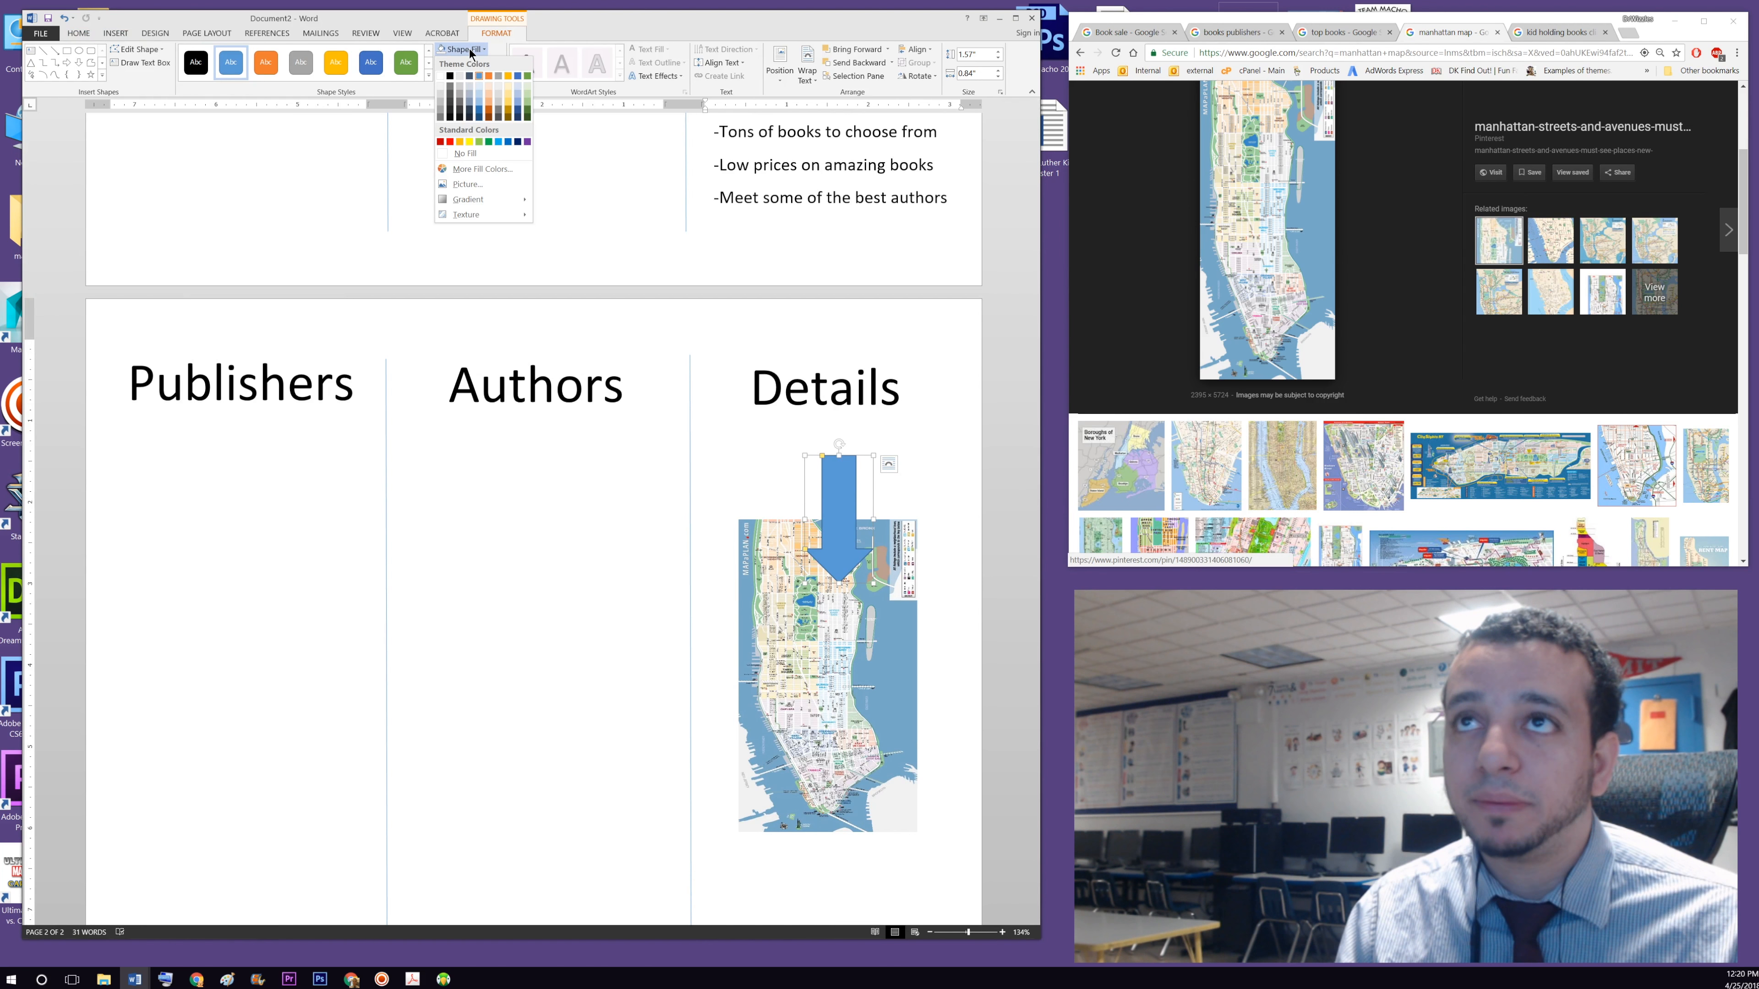
left_click(440, 142)
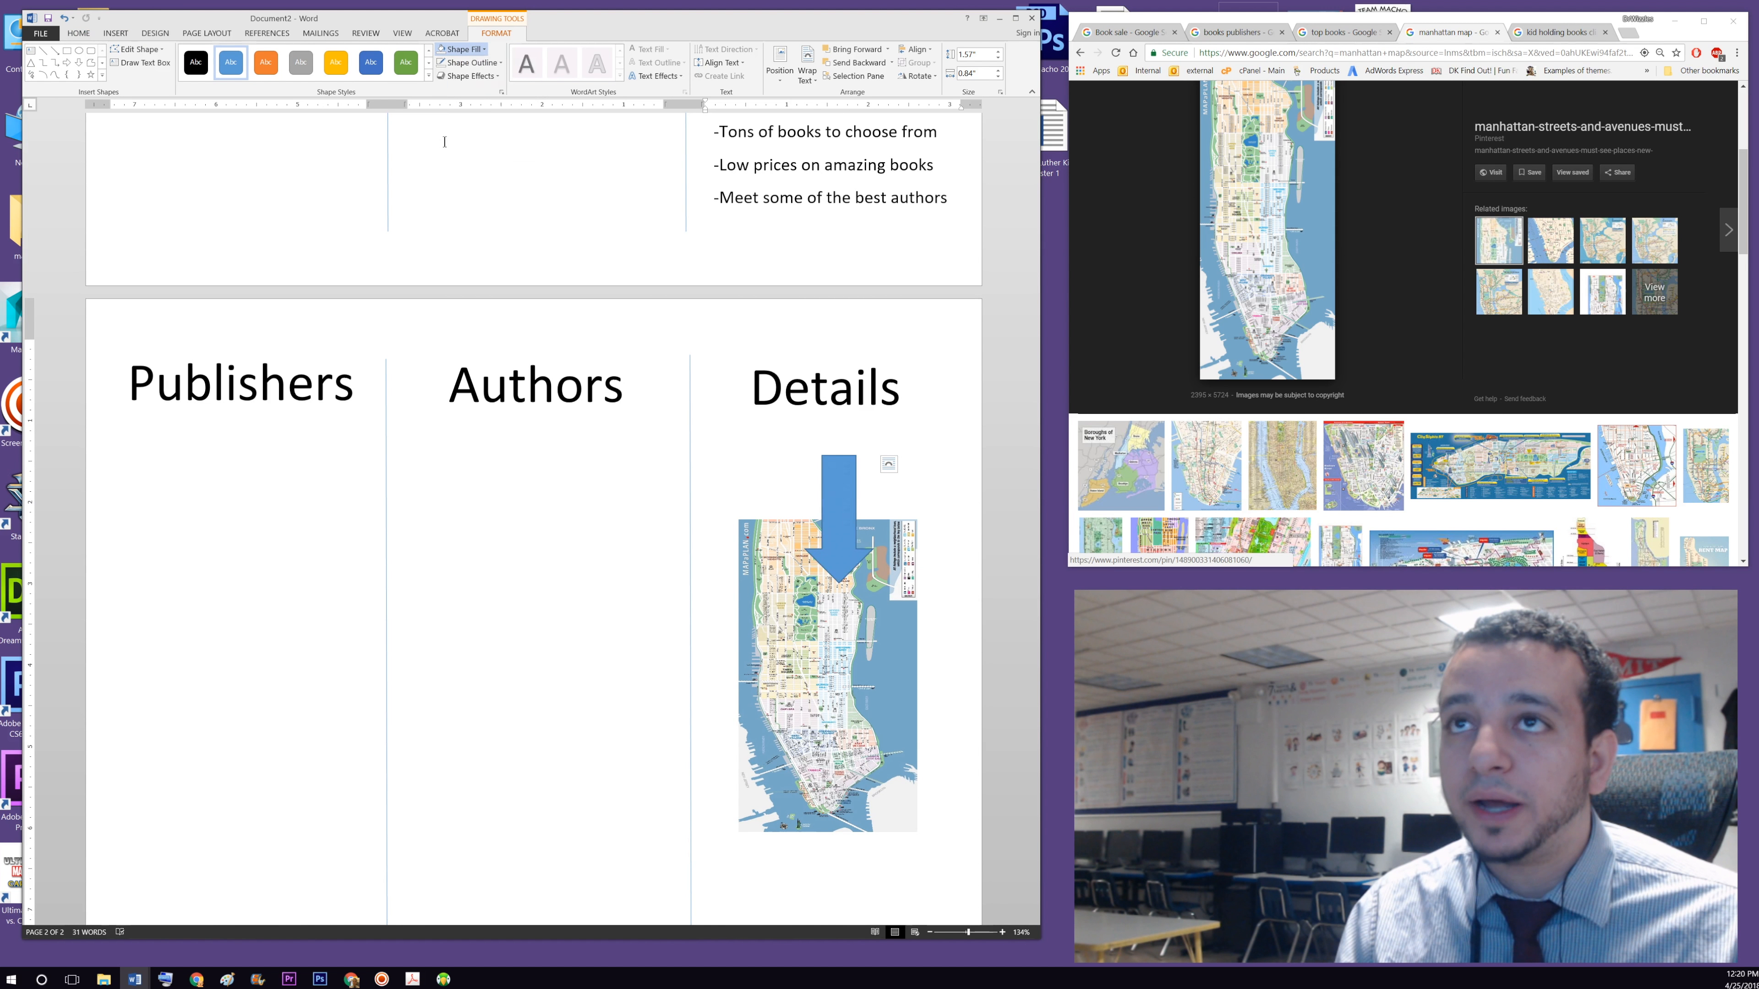
left_click(463, 49)
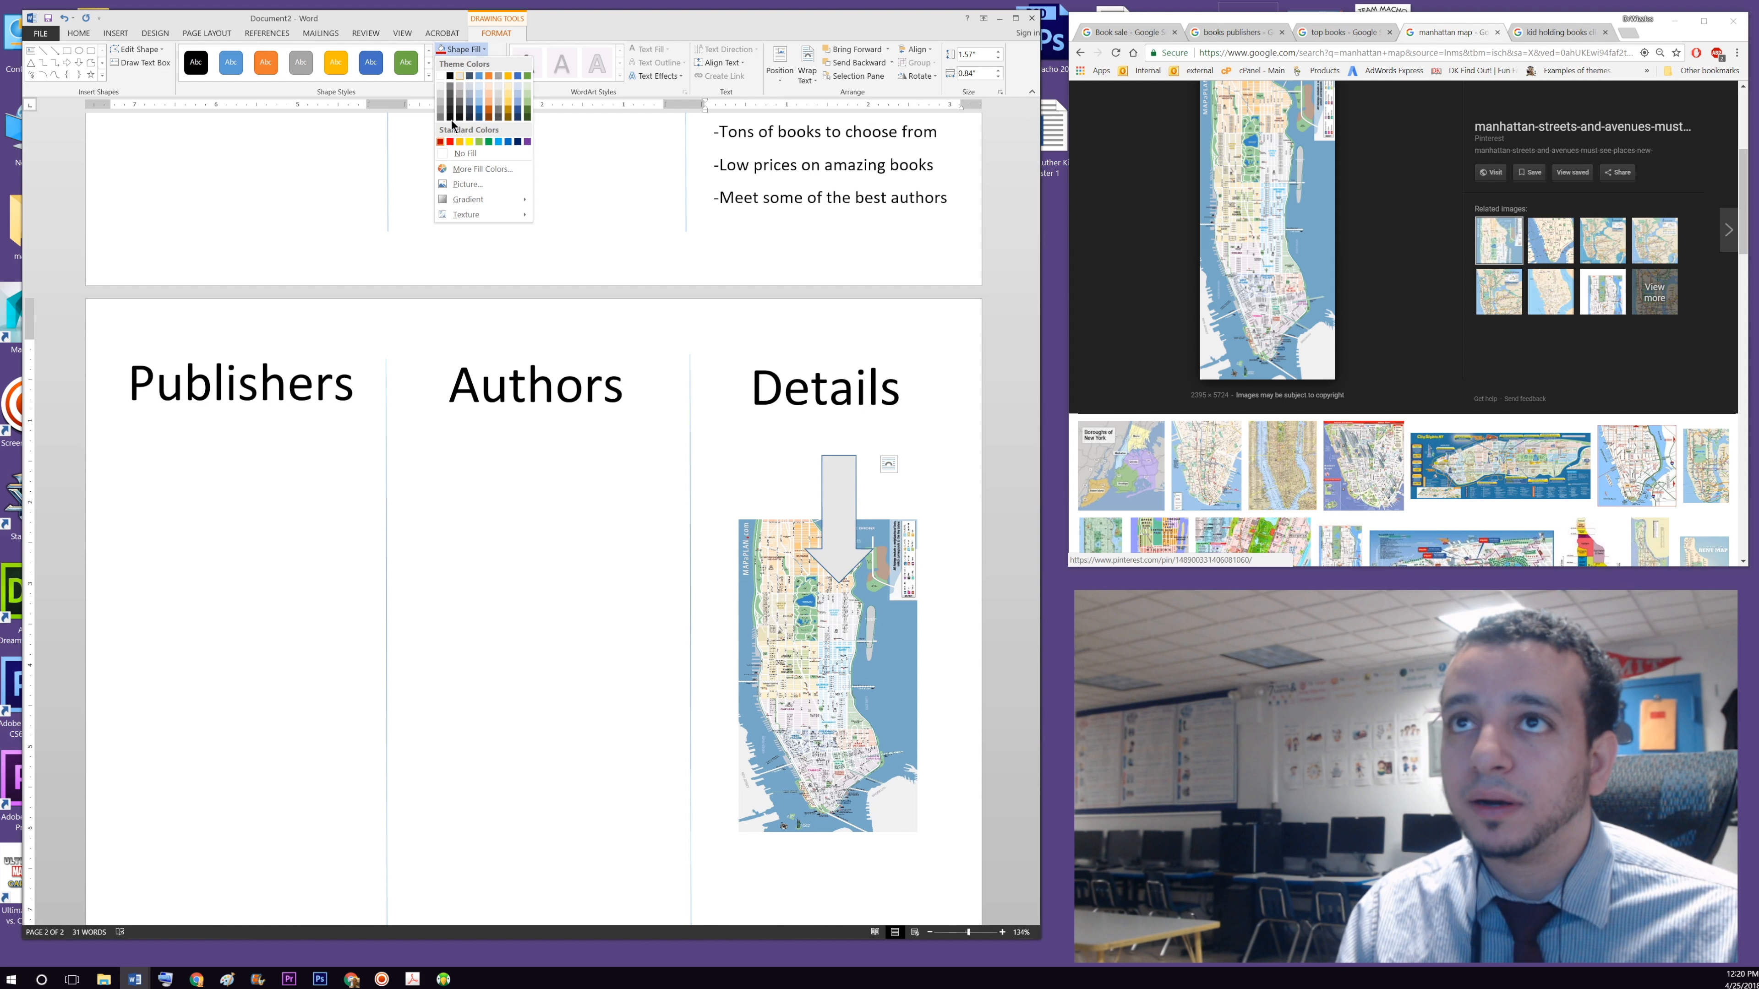
left_click(449, 142)
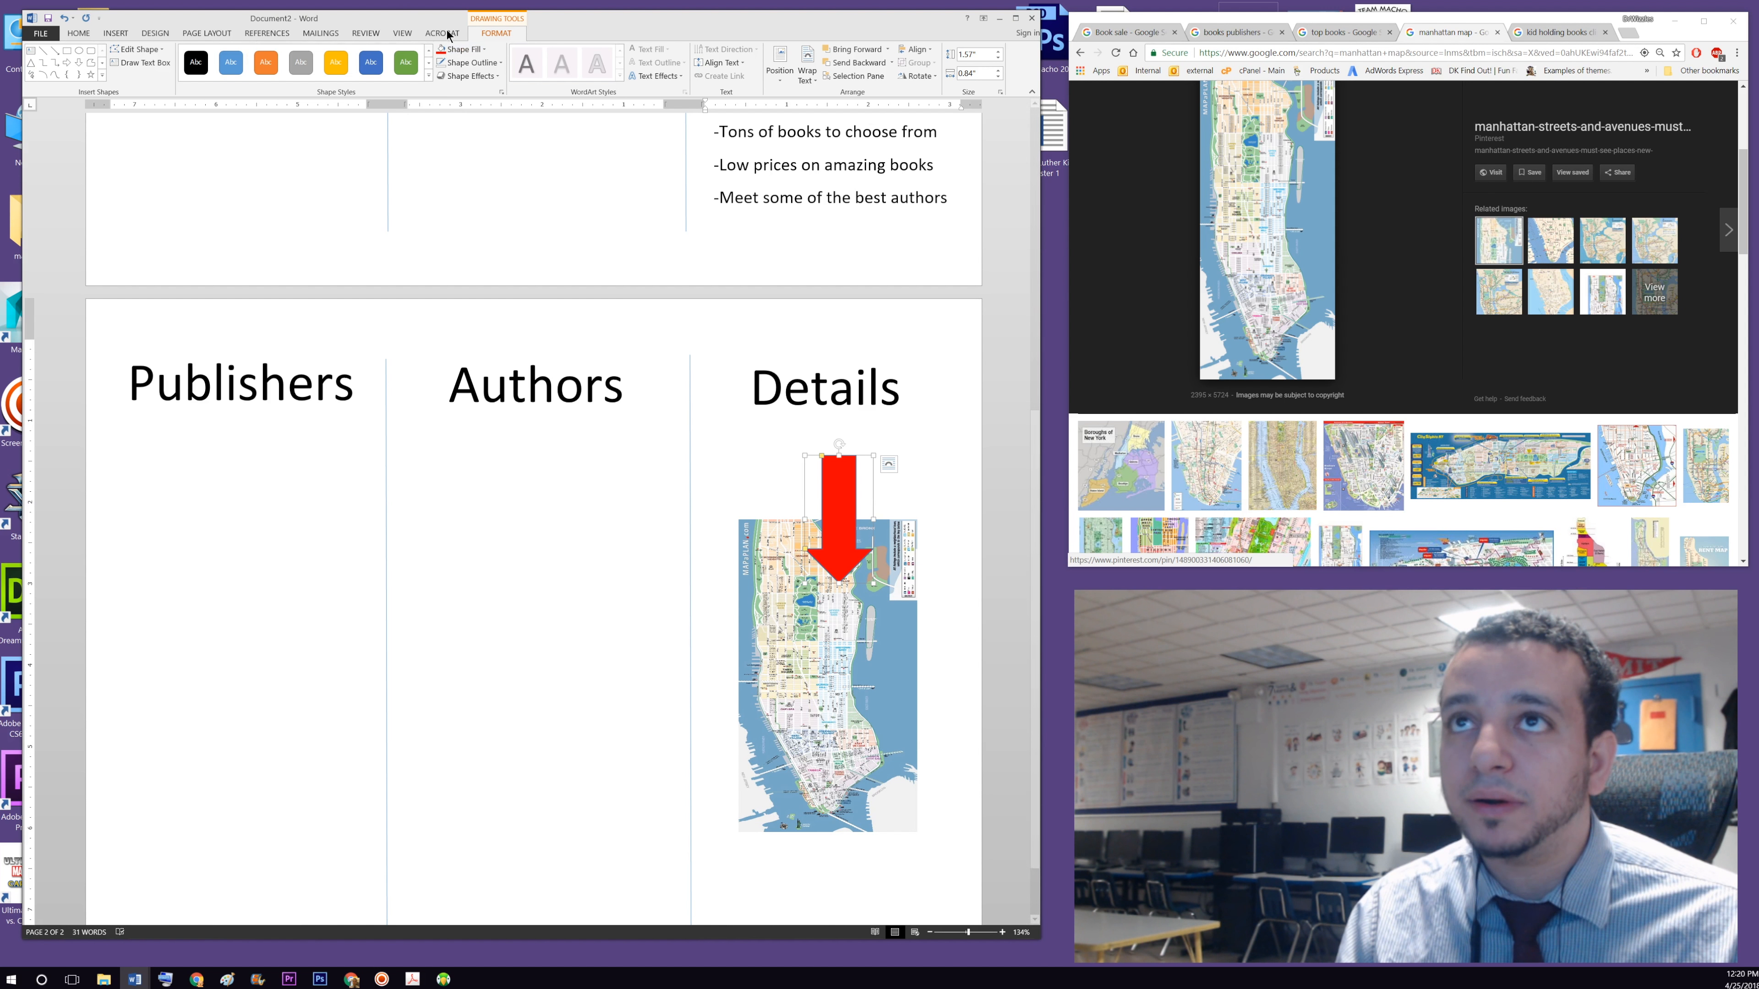
- Give the arrow a standard red fill and a standard yellow outline
left_click(462, 49)
left_click(450, 142)
left_click(471, 62)
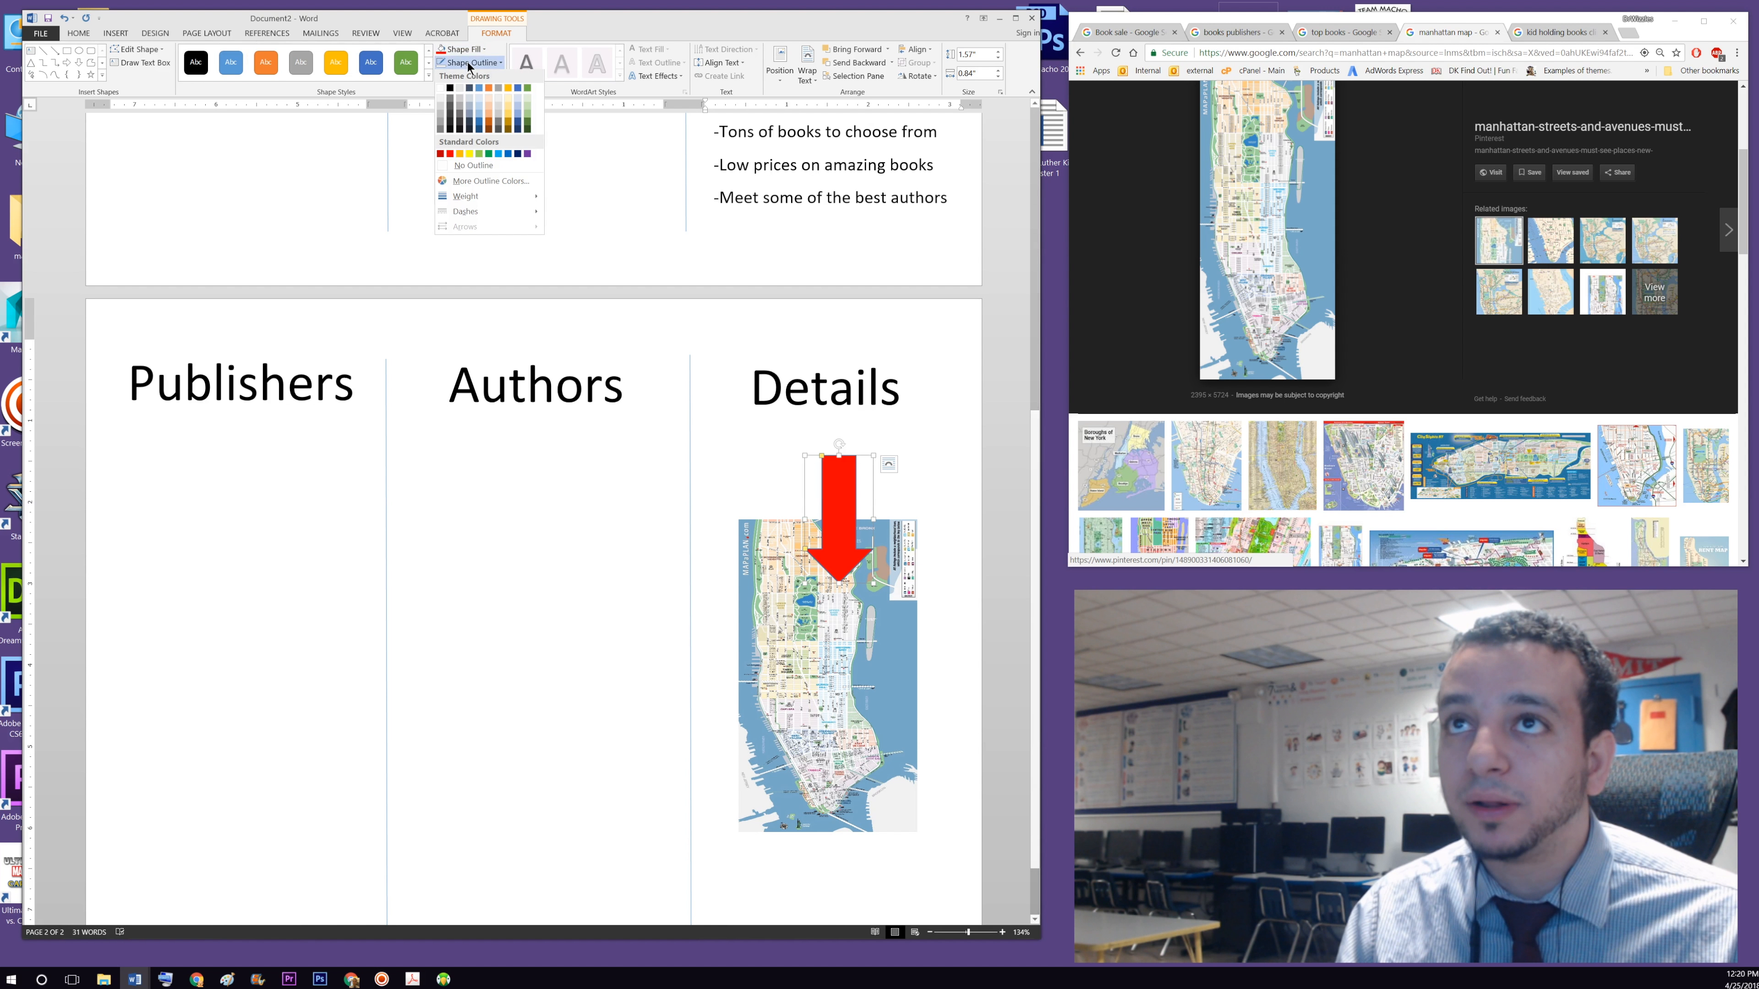
left_click(470, 154)
- Rotate the arrow to point diagonally down-left at the middle of the map, adjust its head, and enlarge it to about 2.01" by 1.09"
left_click_drag(839, 444, 890, 588)
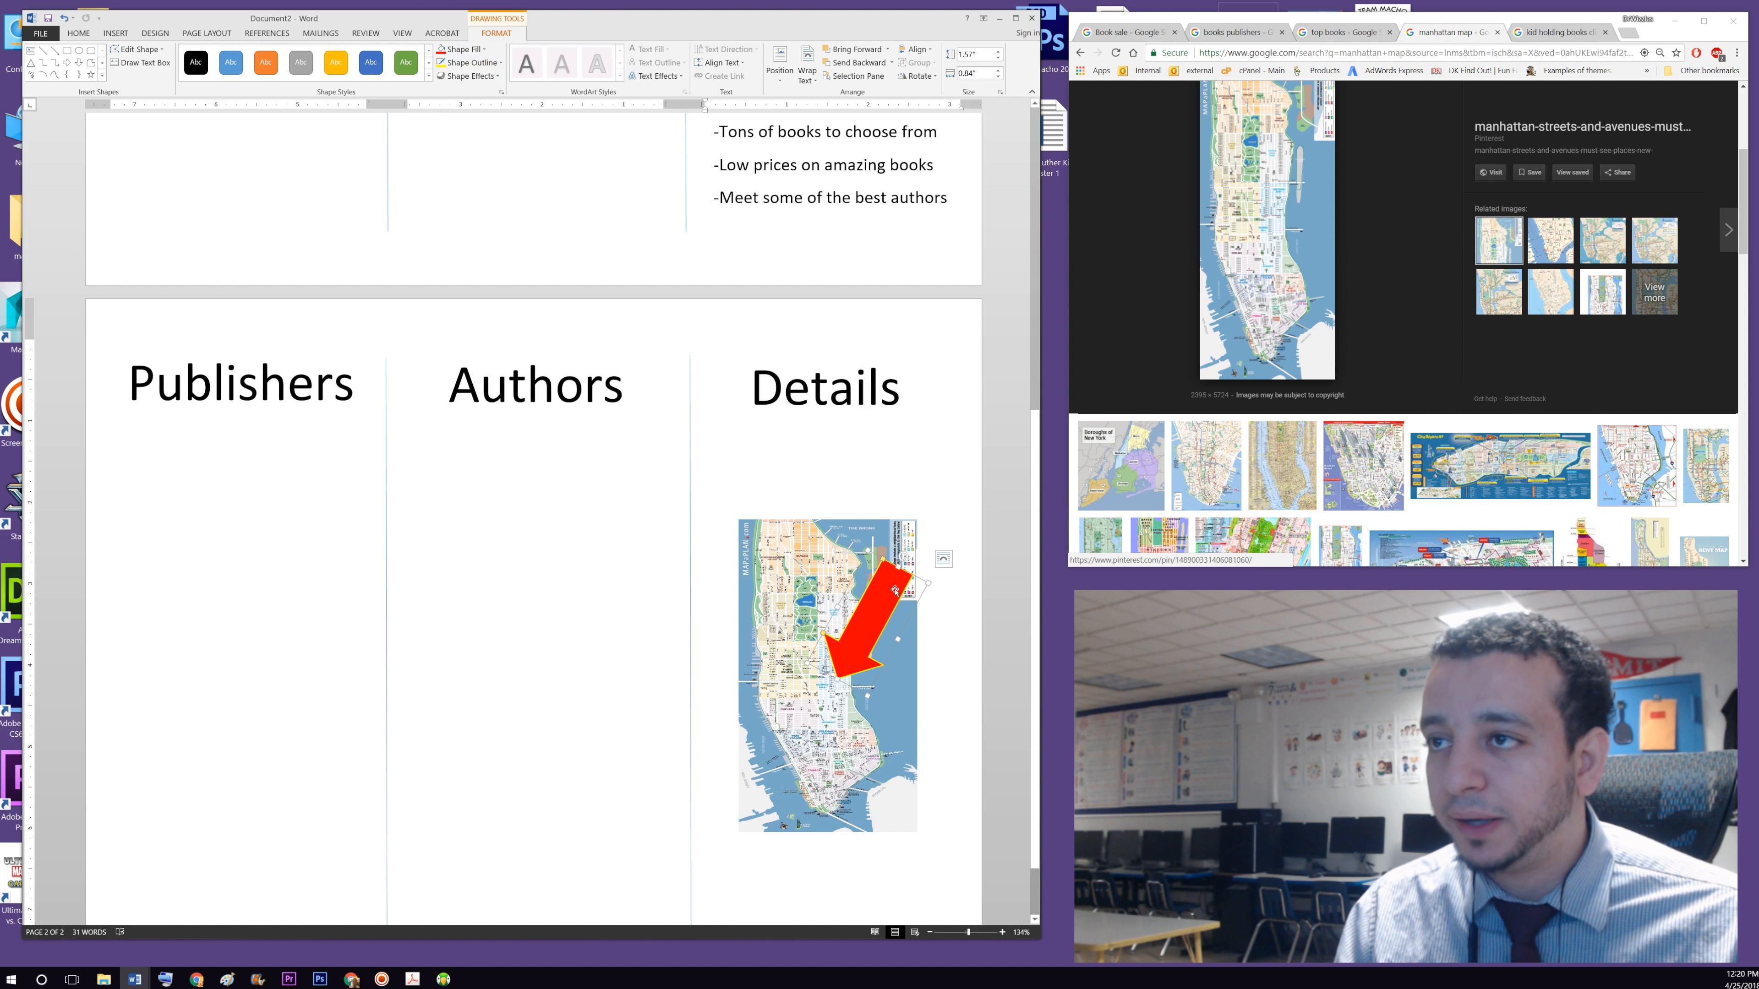
mouse_move(883, 561)
left_mouse_down()
mouse_move(845, 551)
mouse_move(878, 559)
mouse_move(847, 552)
mouse_move(877, 576)
left_mouse_up()
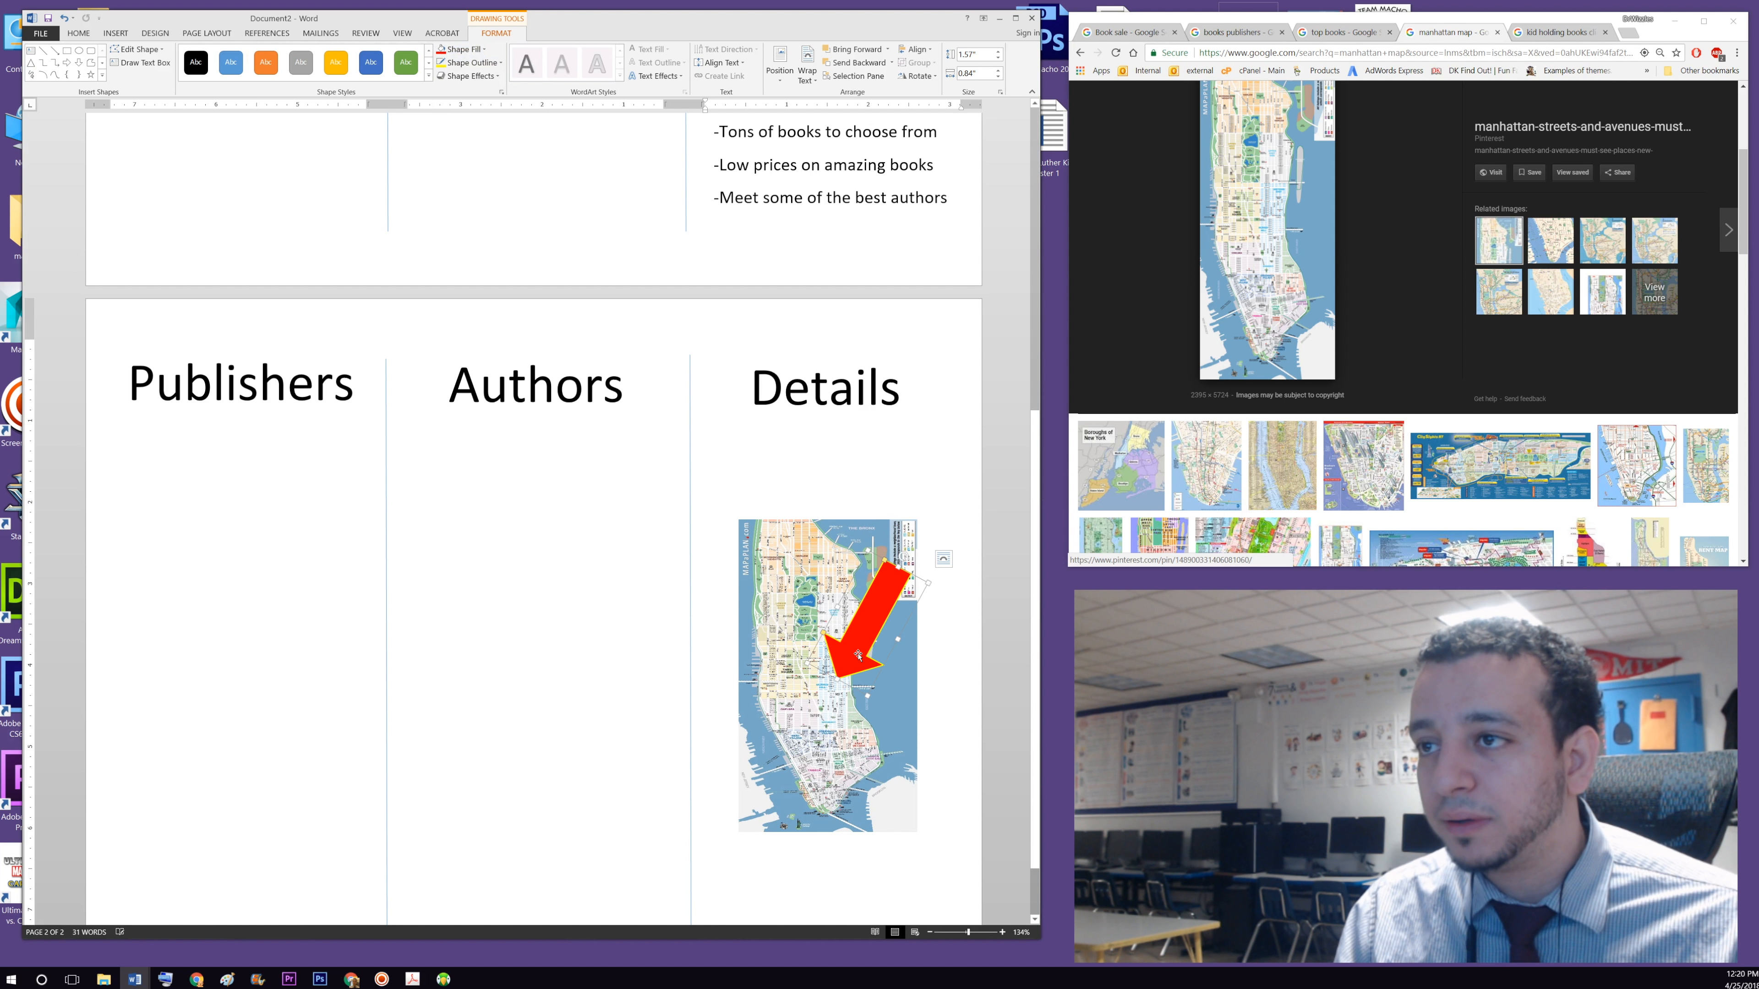
left_click_drag(823, 632, 849, 619)
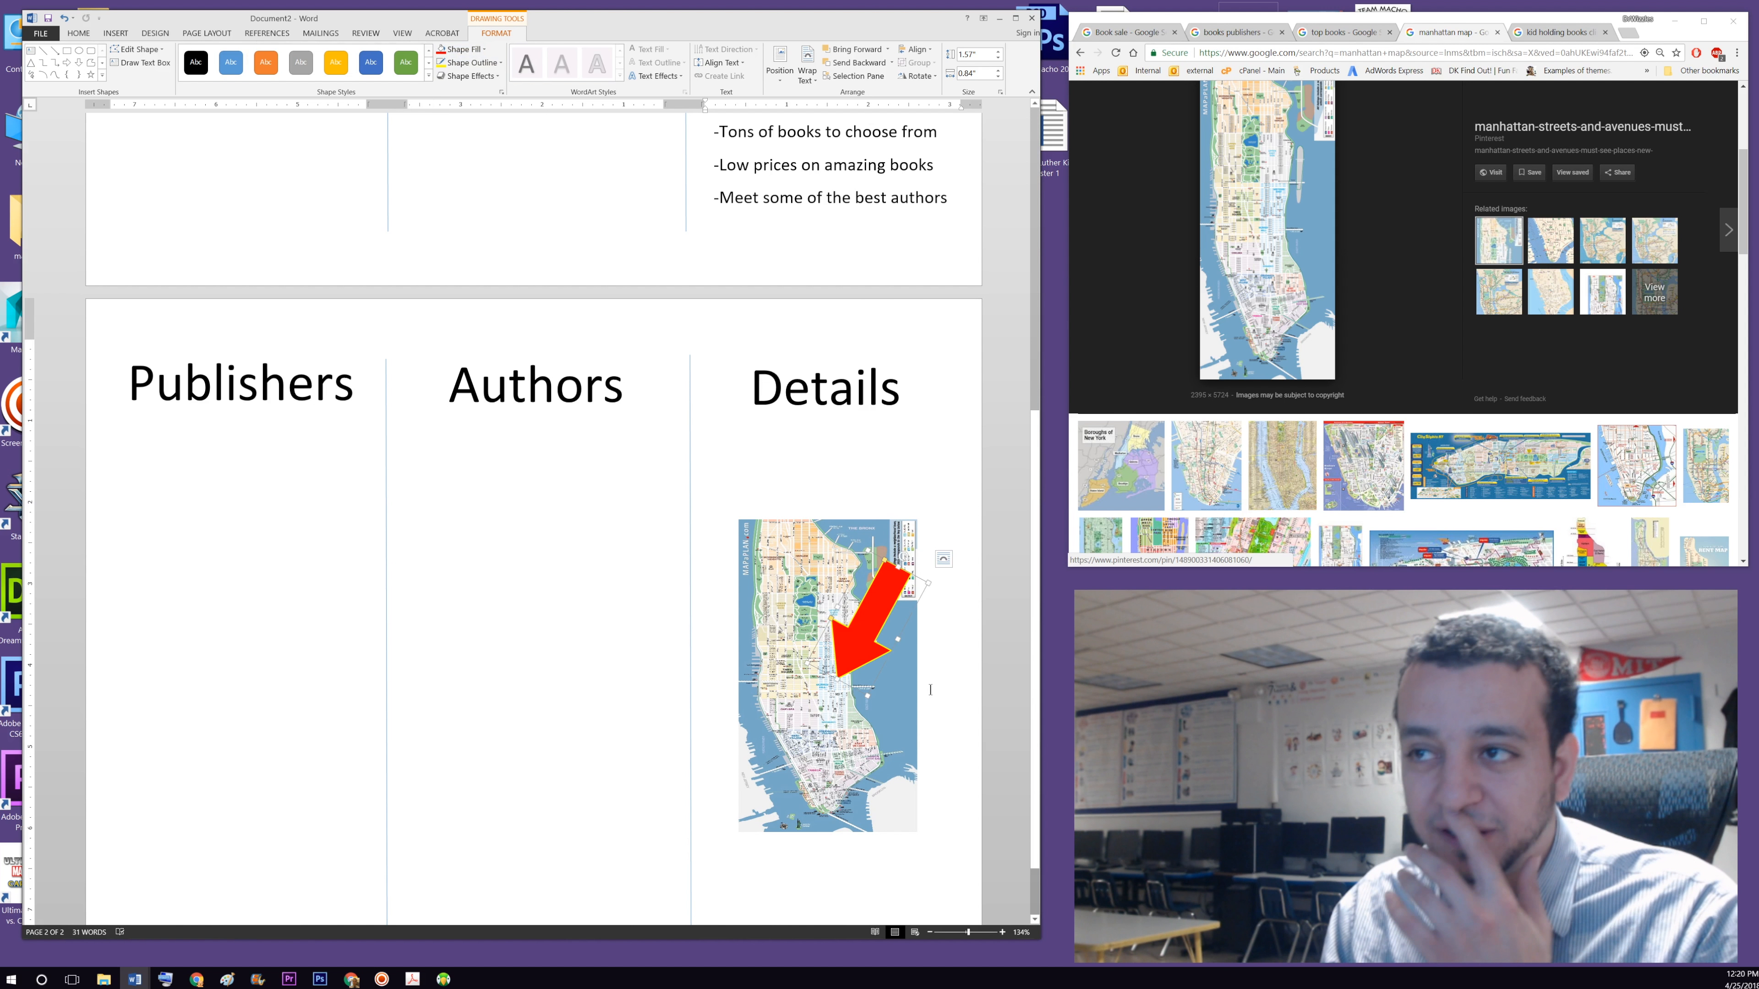
mouse_move(927, 580)
left_mouse_down()
mouse_move(963, 551)
mouse_move(918, 584)
left_mouse_up()
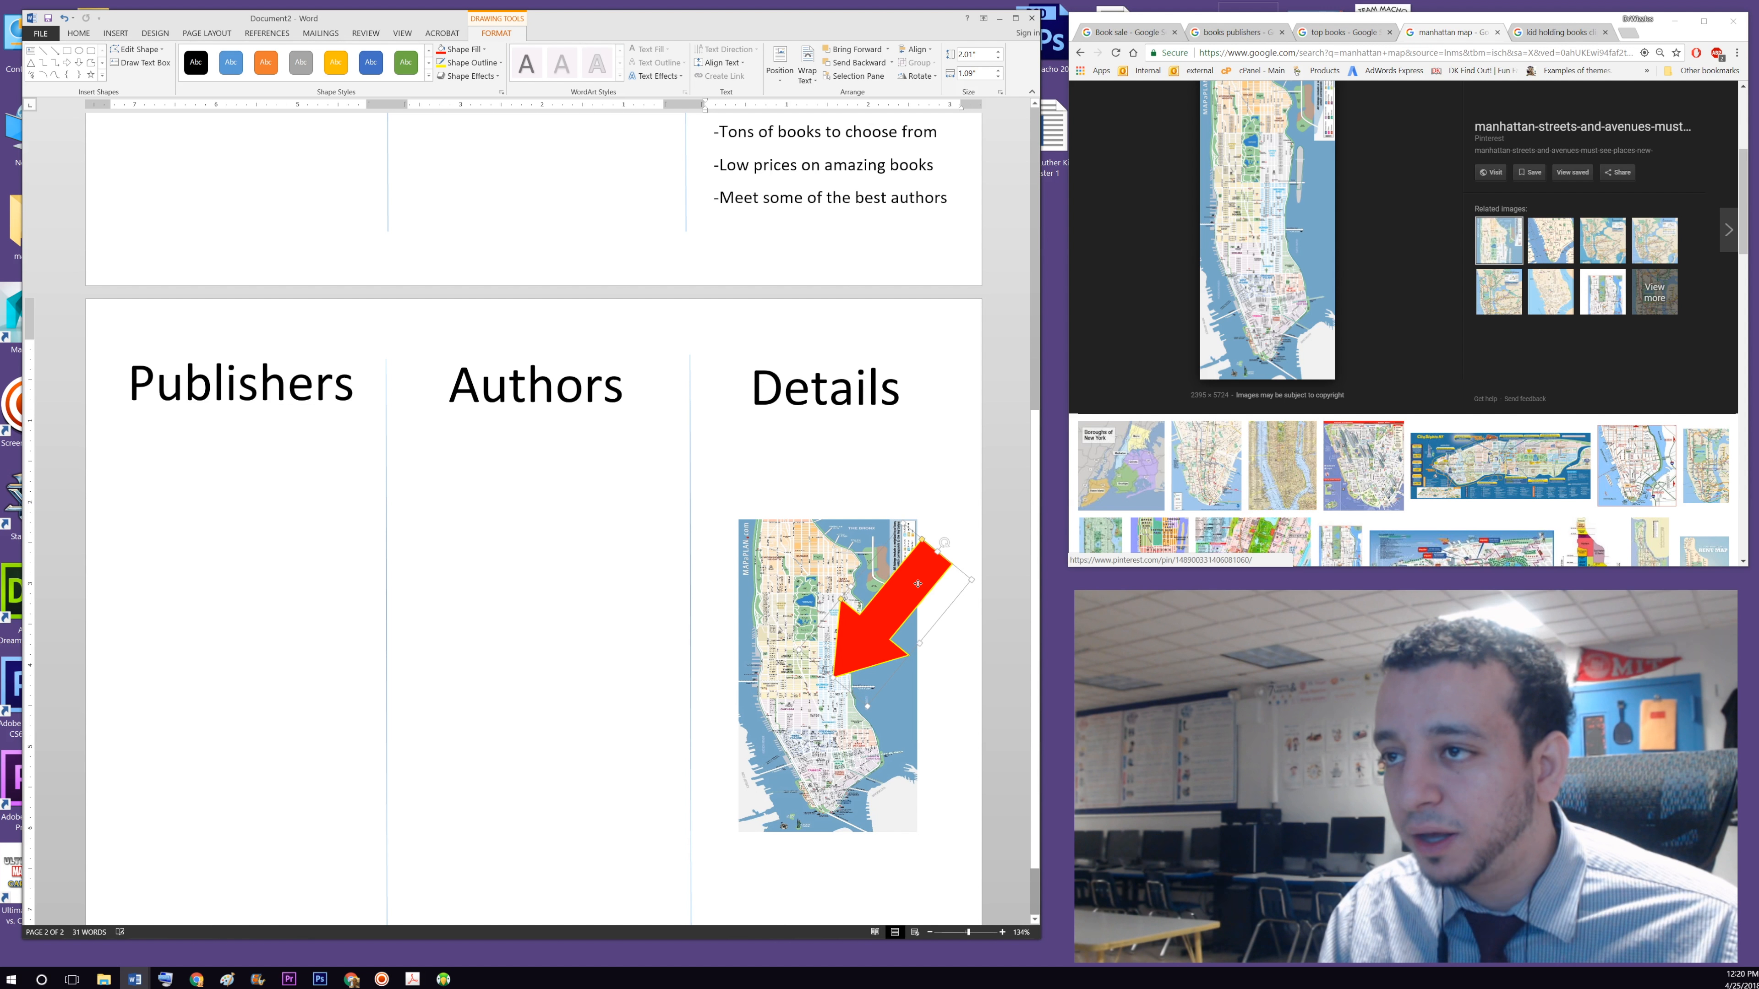
left_click(873, 544)
left_click(908, 576)
left_click(822, 558, "ctrl")
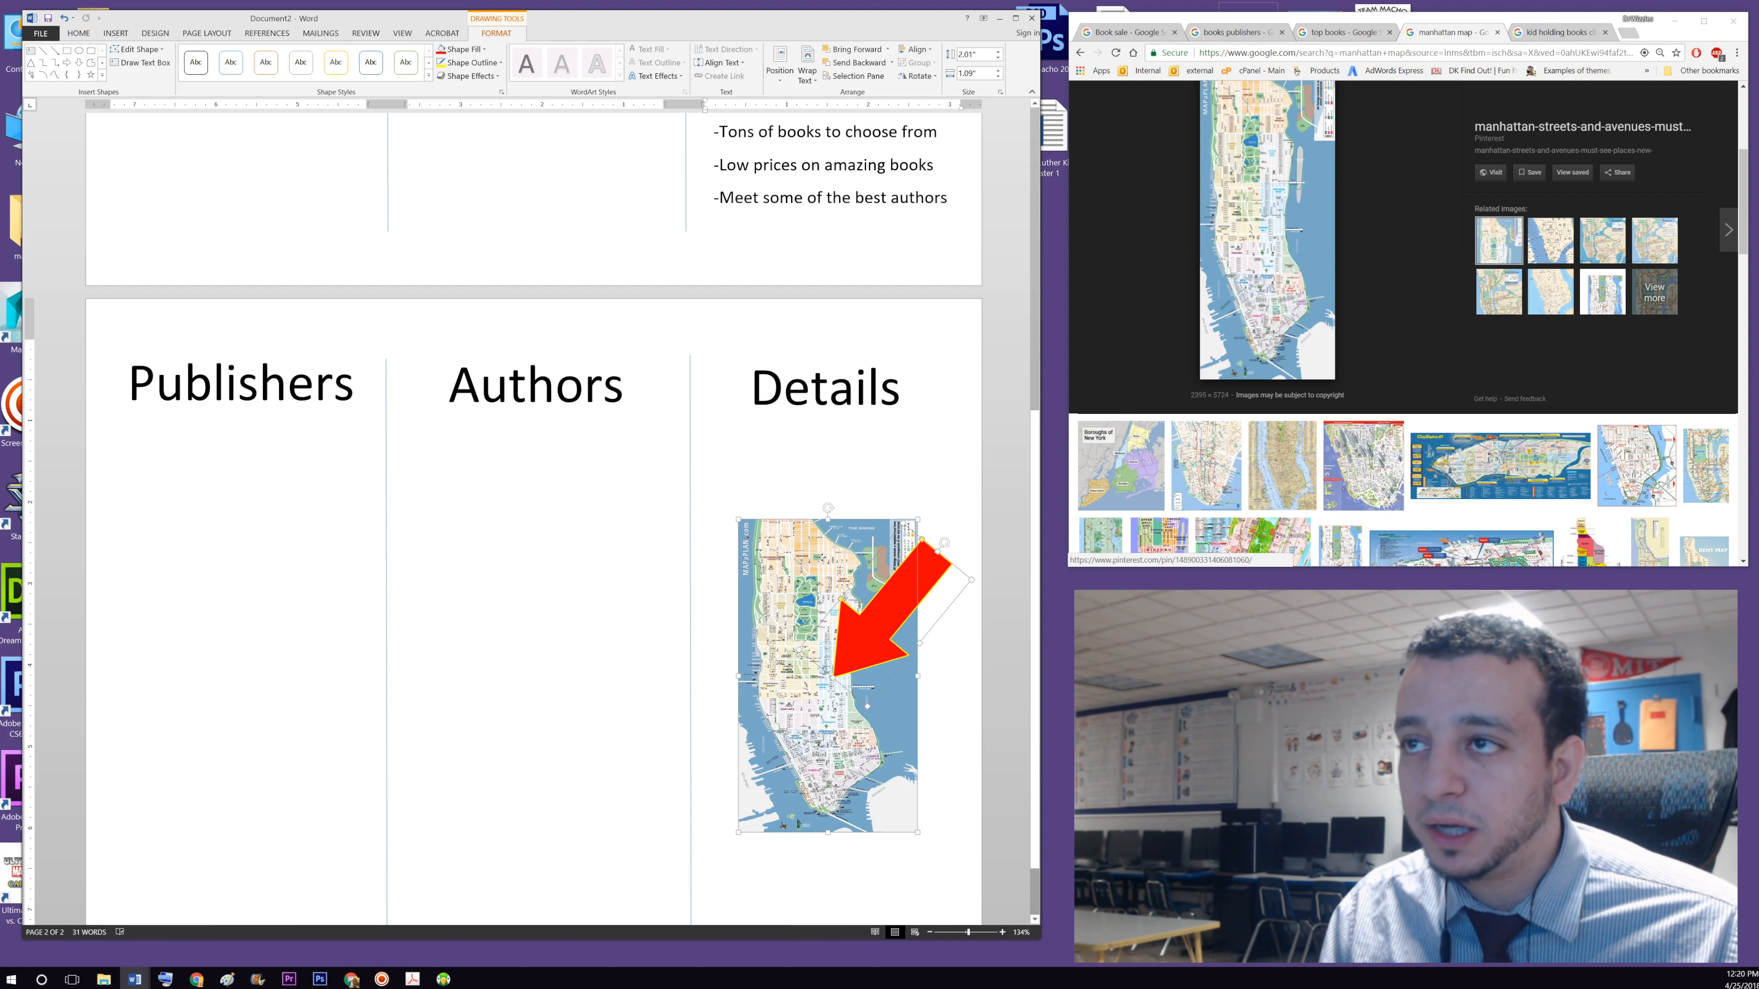
left_click(917, 575)
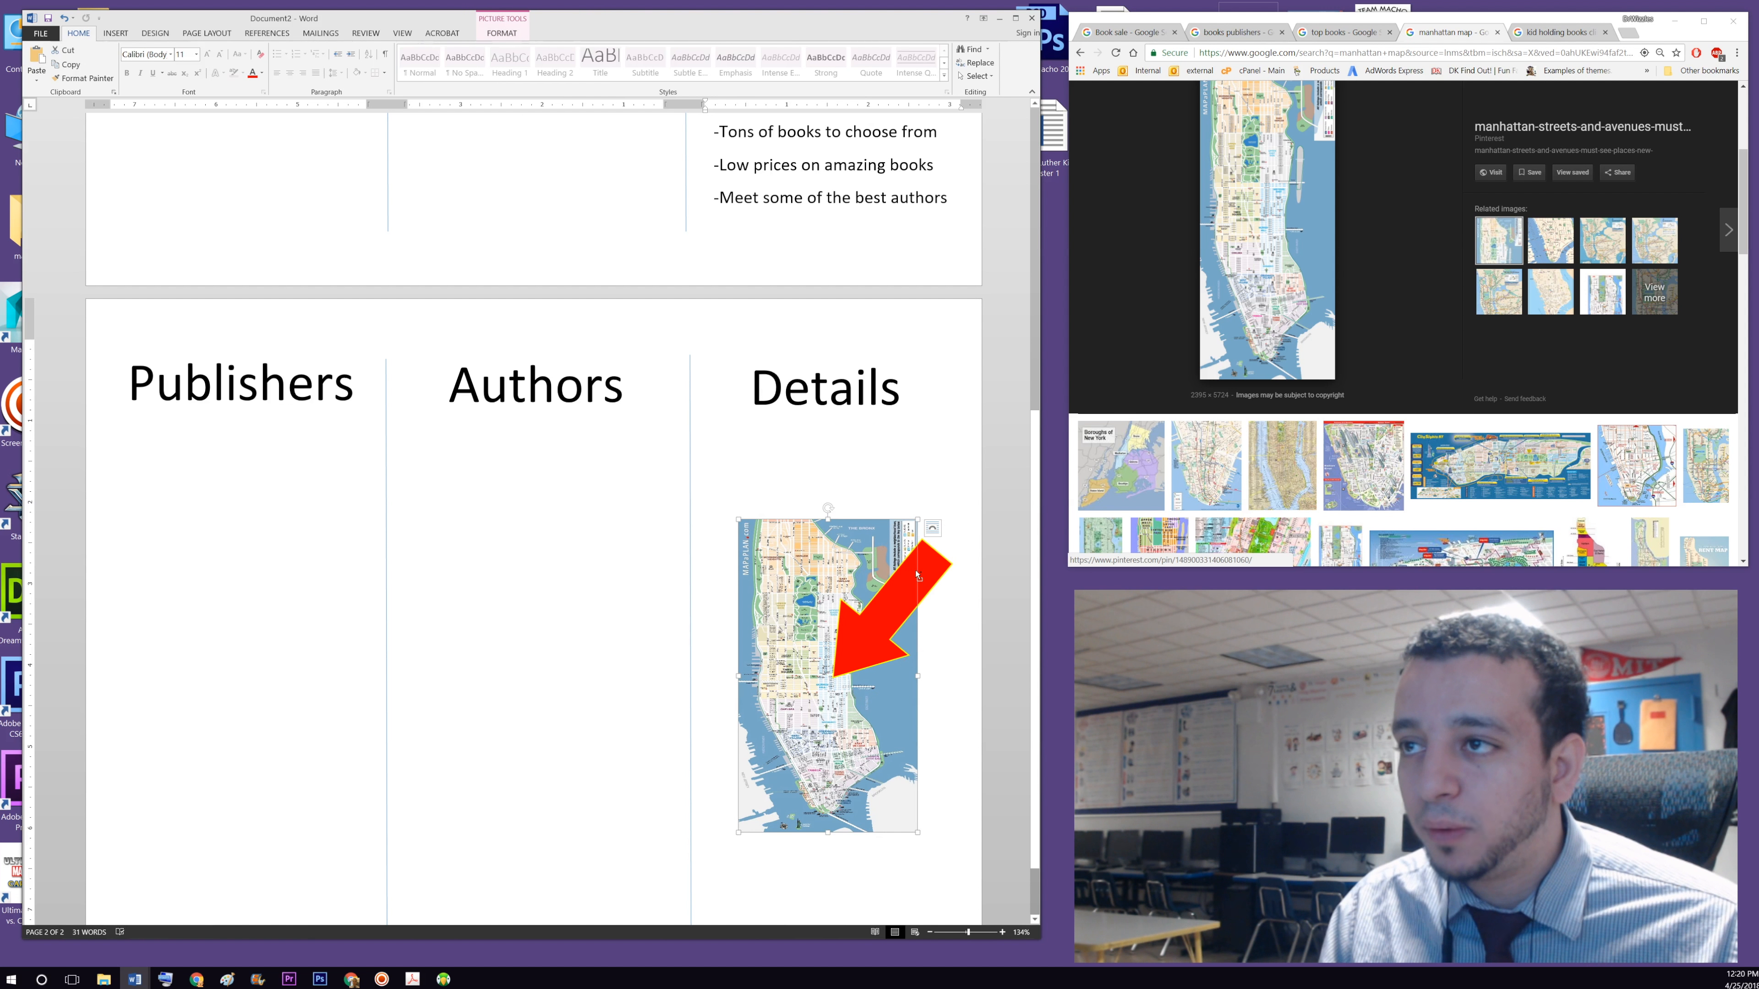
left_click(920, 576)
left_click(920, 577)
left_click(839, 532)
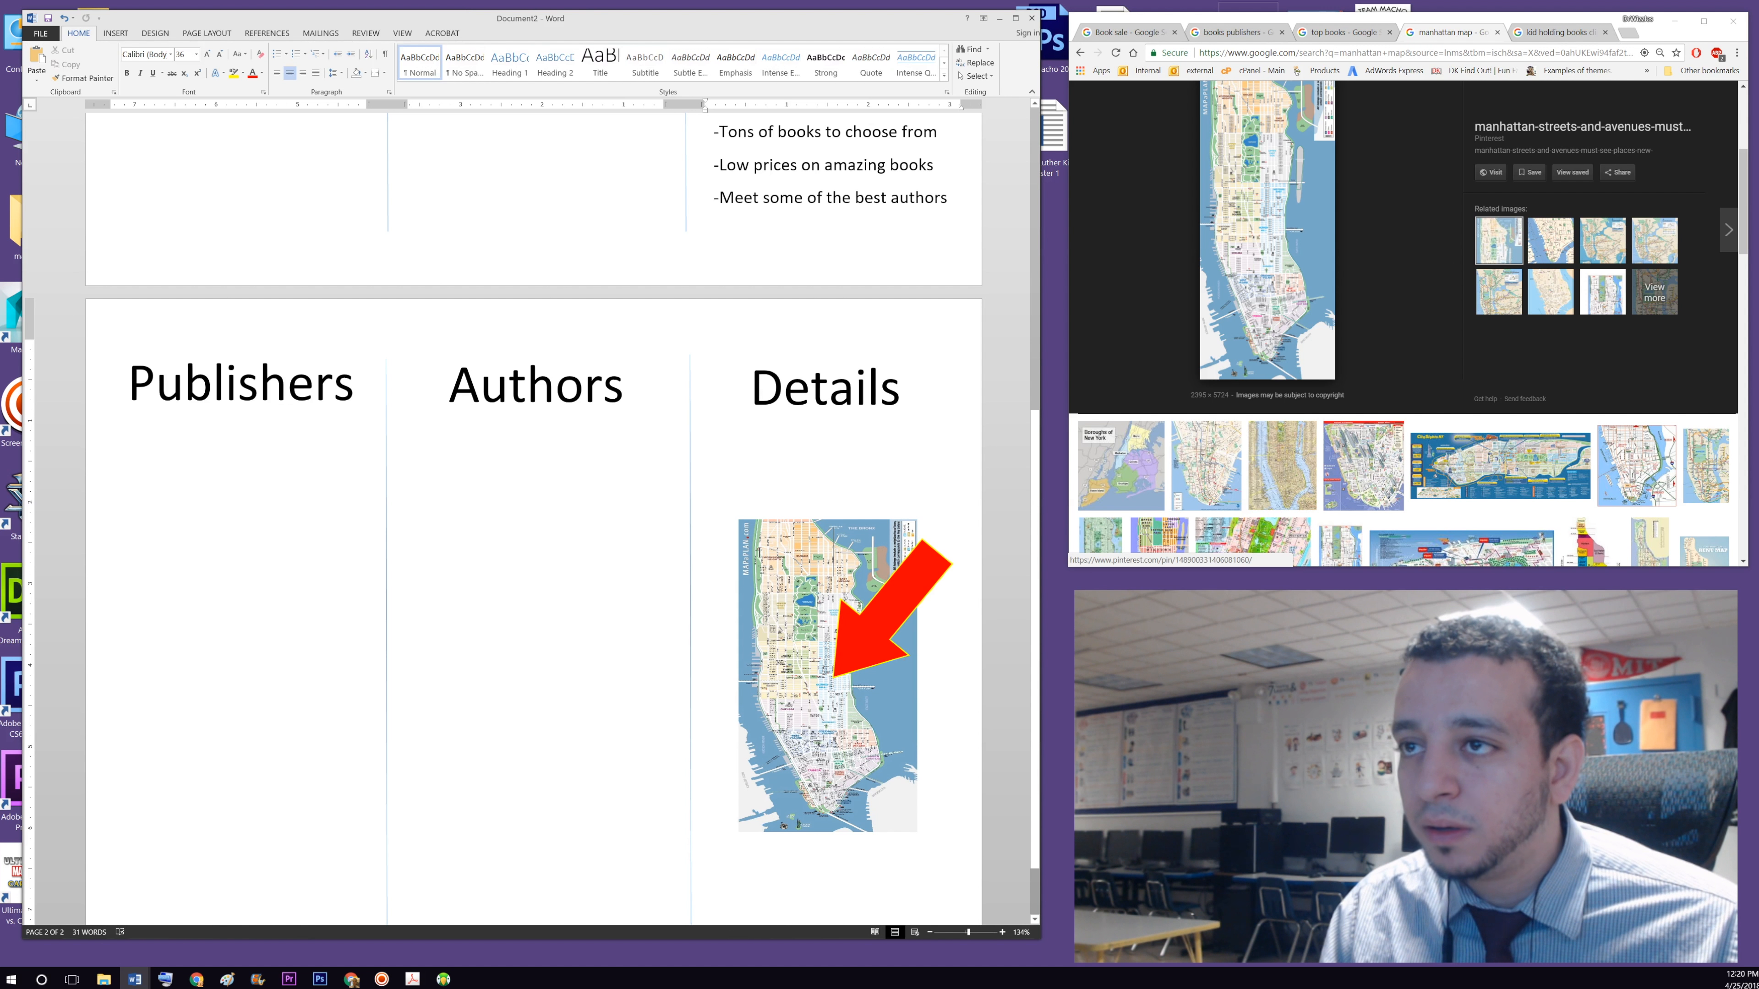
left_click(801, 741)
left_click(934, 575, "ctrl")
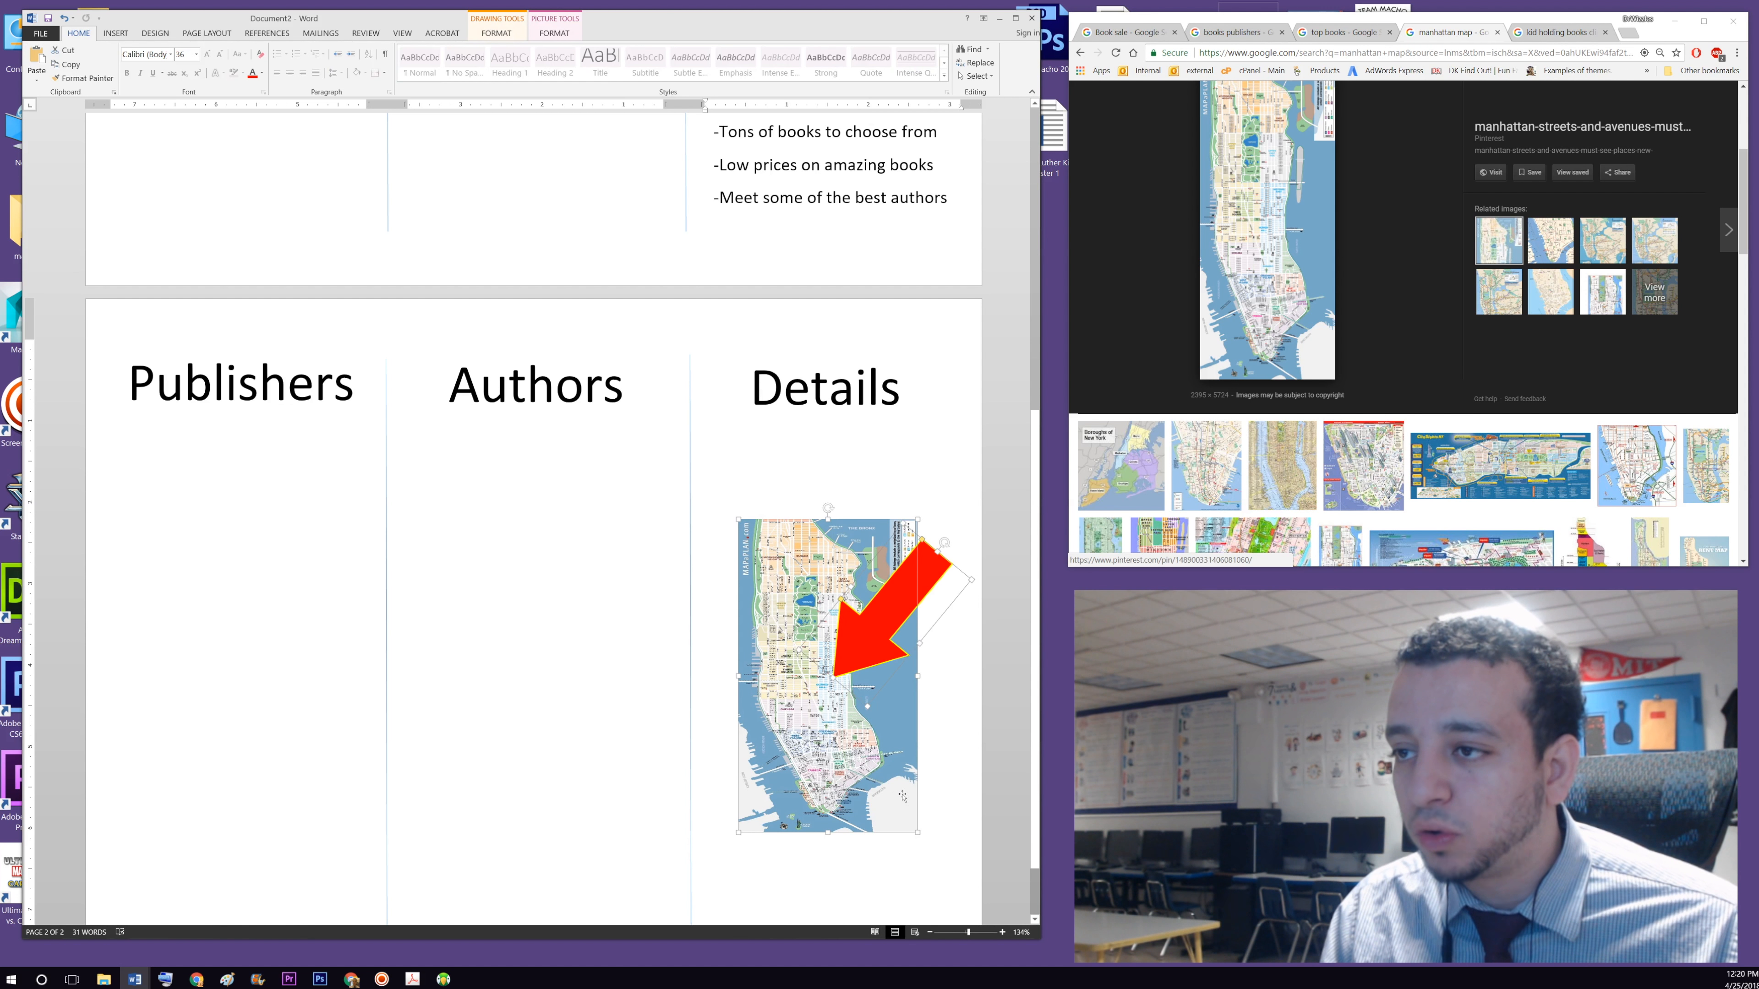
left_click(935, 800)
- Select the map and arrow together, move them up beneath the "Details" heading, and scale both down slightly
left_click(906, 804)
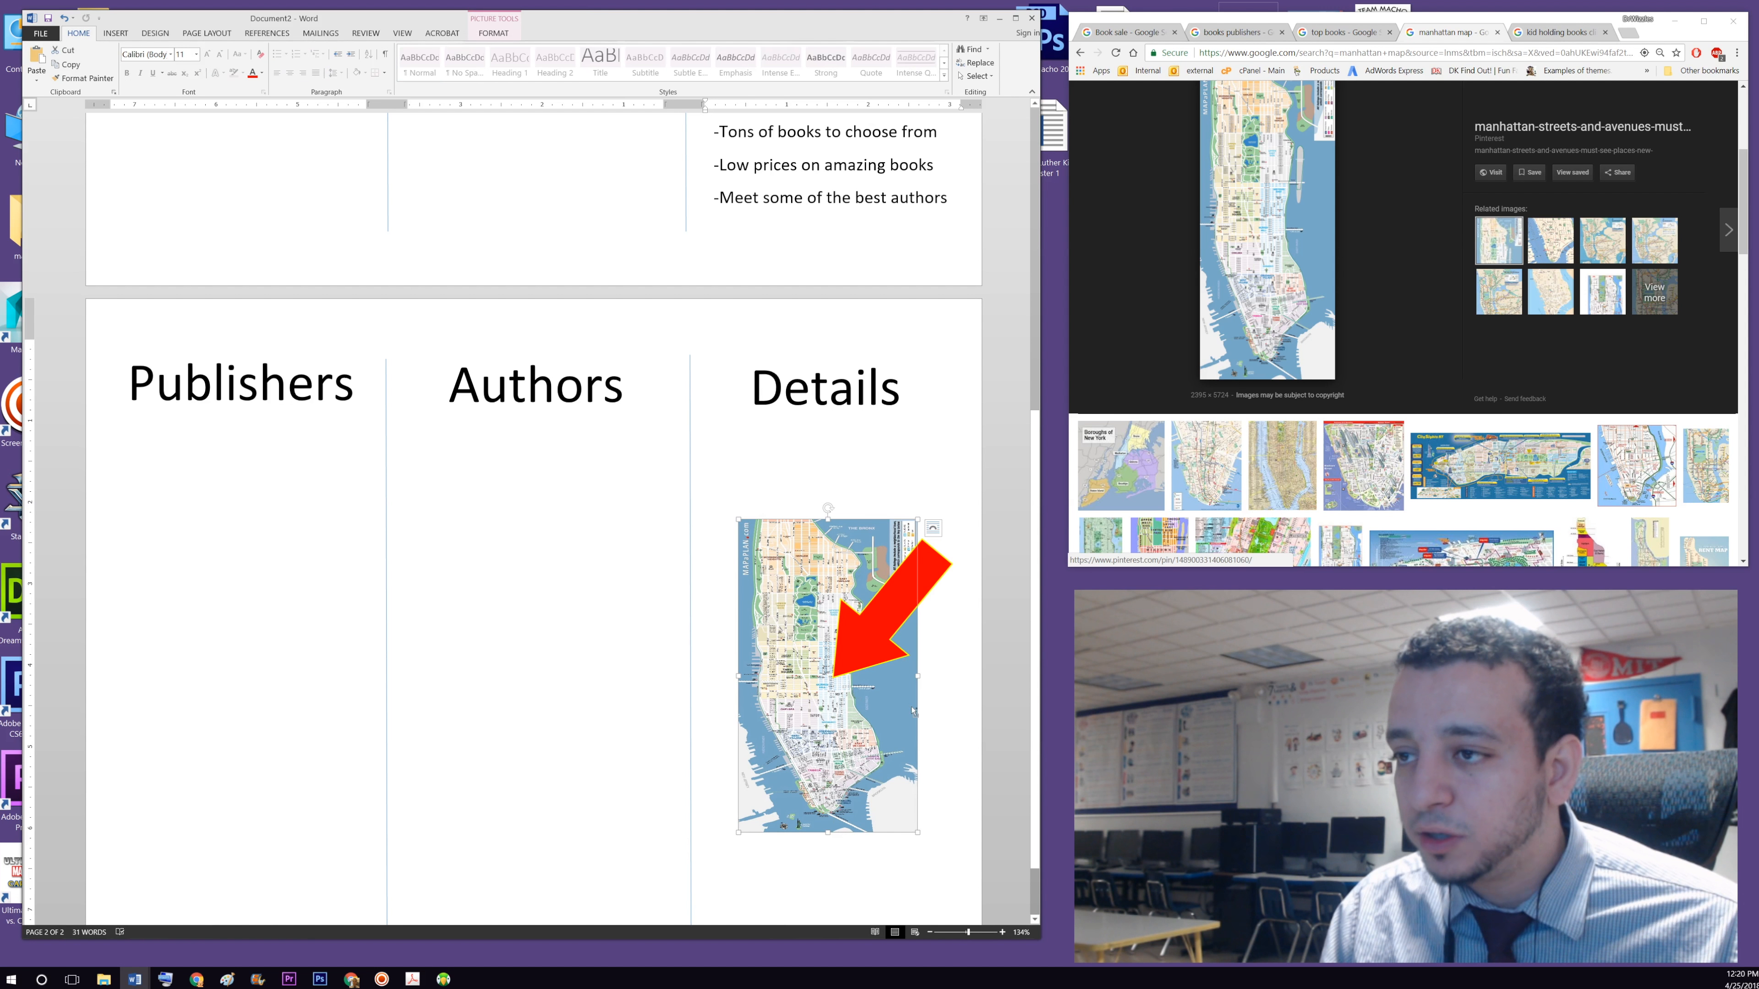
left_click(936, 575, "ctrl")
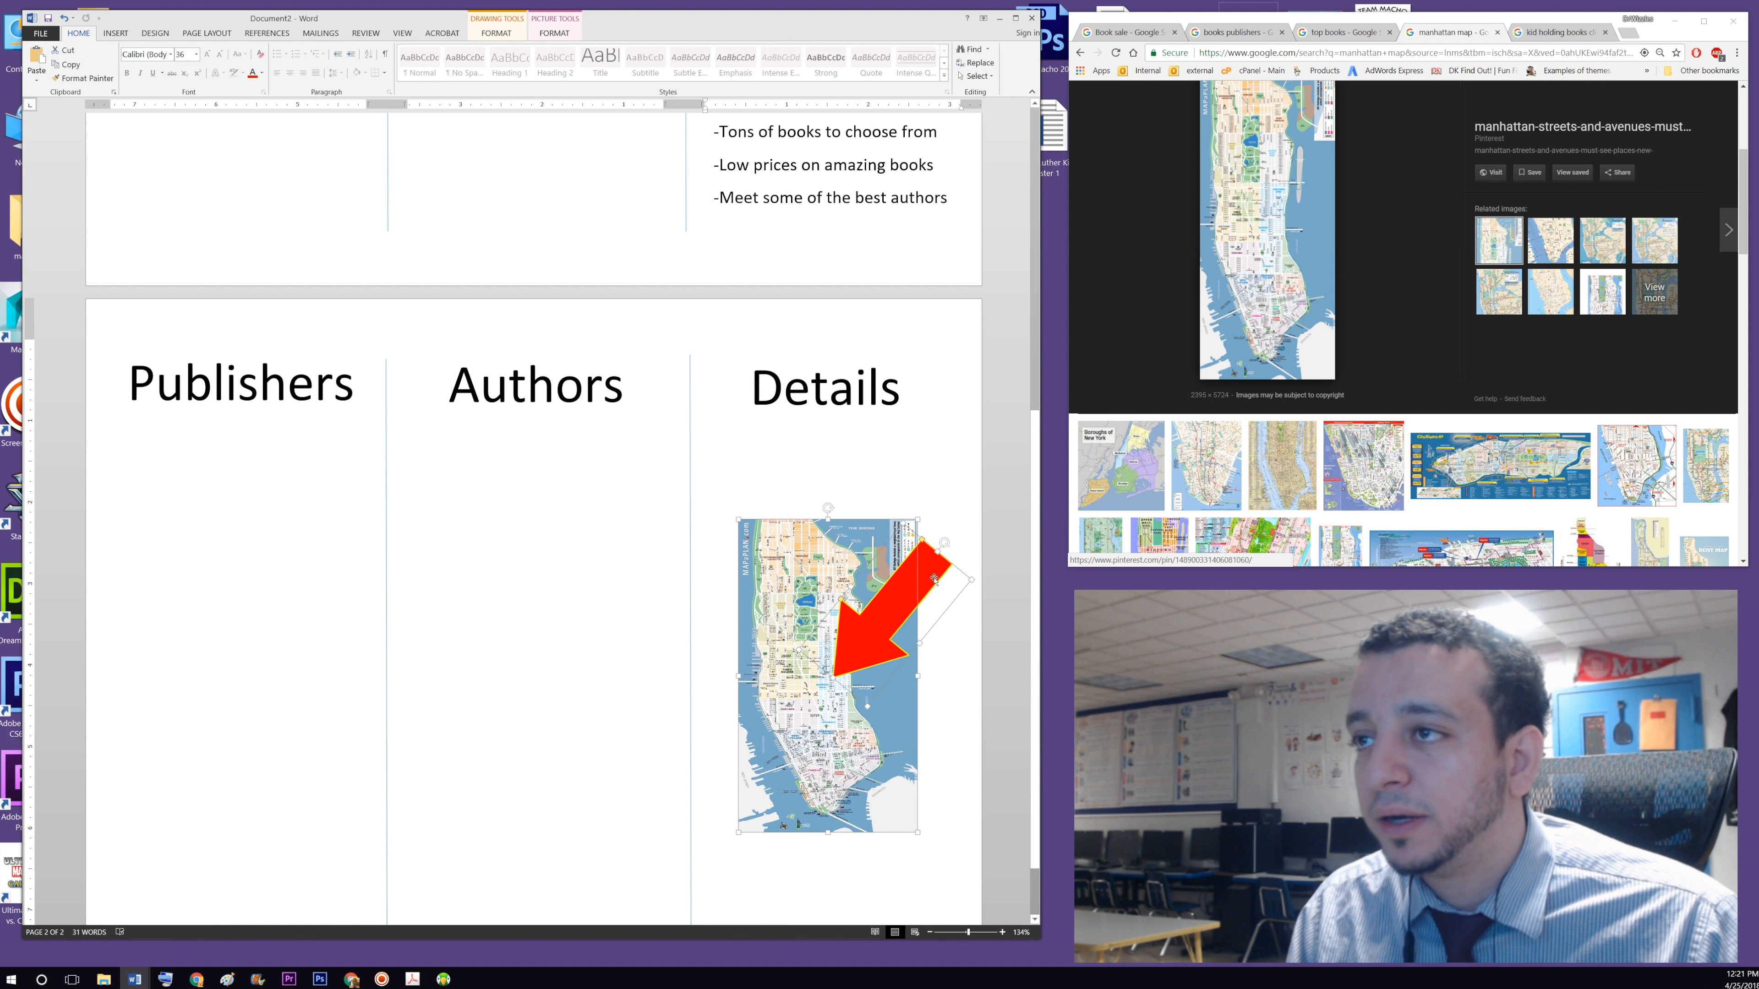
left_click_drag(943, 564, 944, 497)
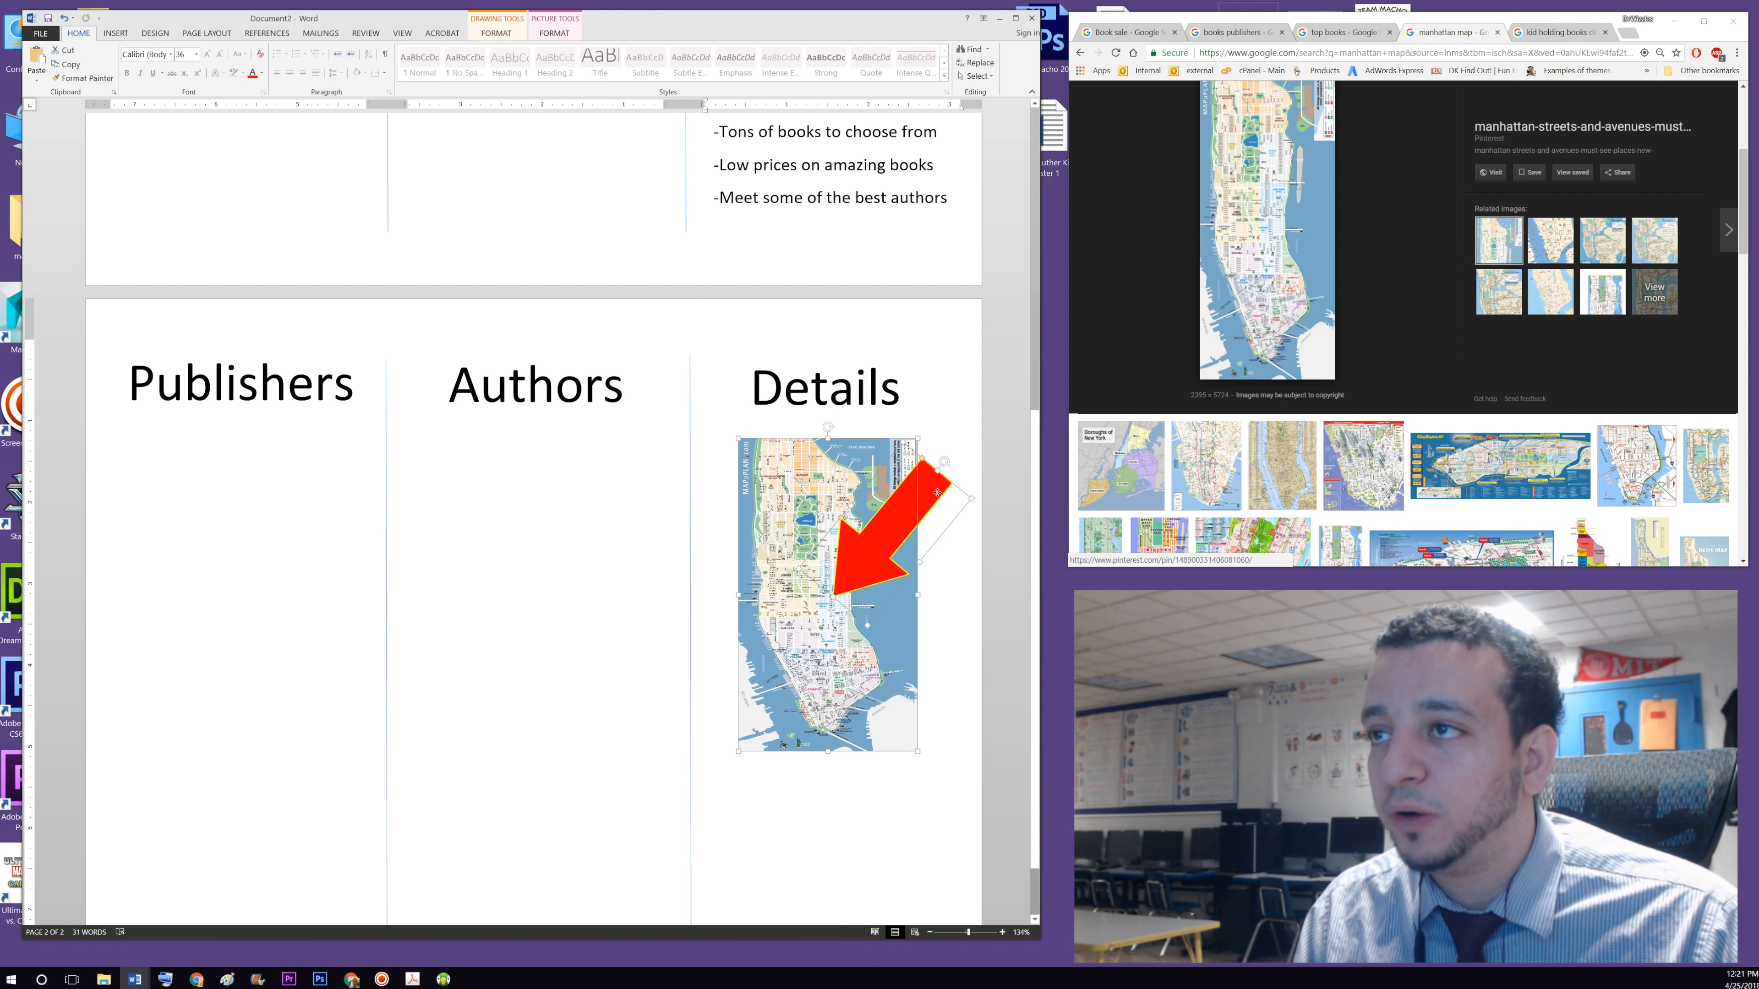
left_click_drag(916, 748, 880, 698)
left_click(940, 582)
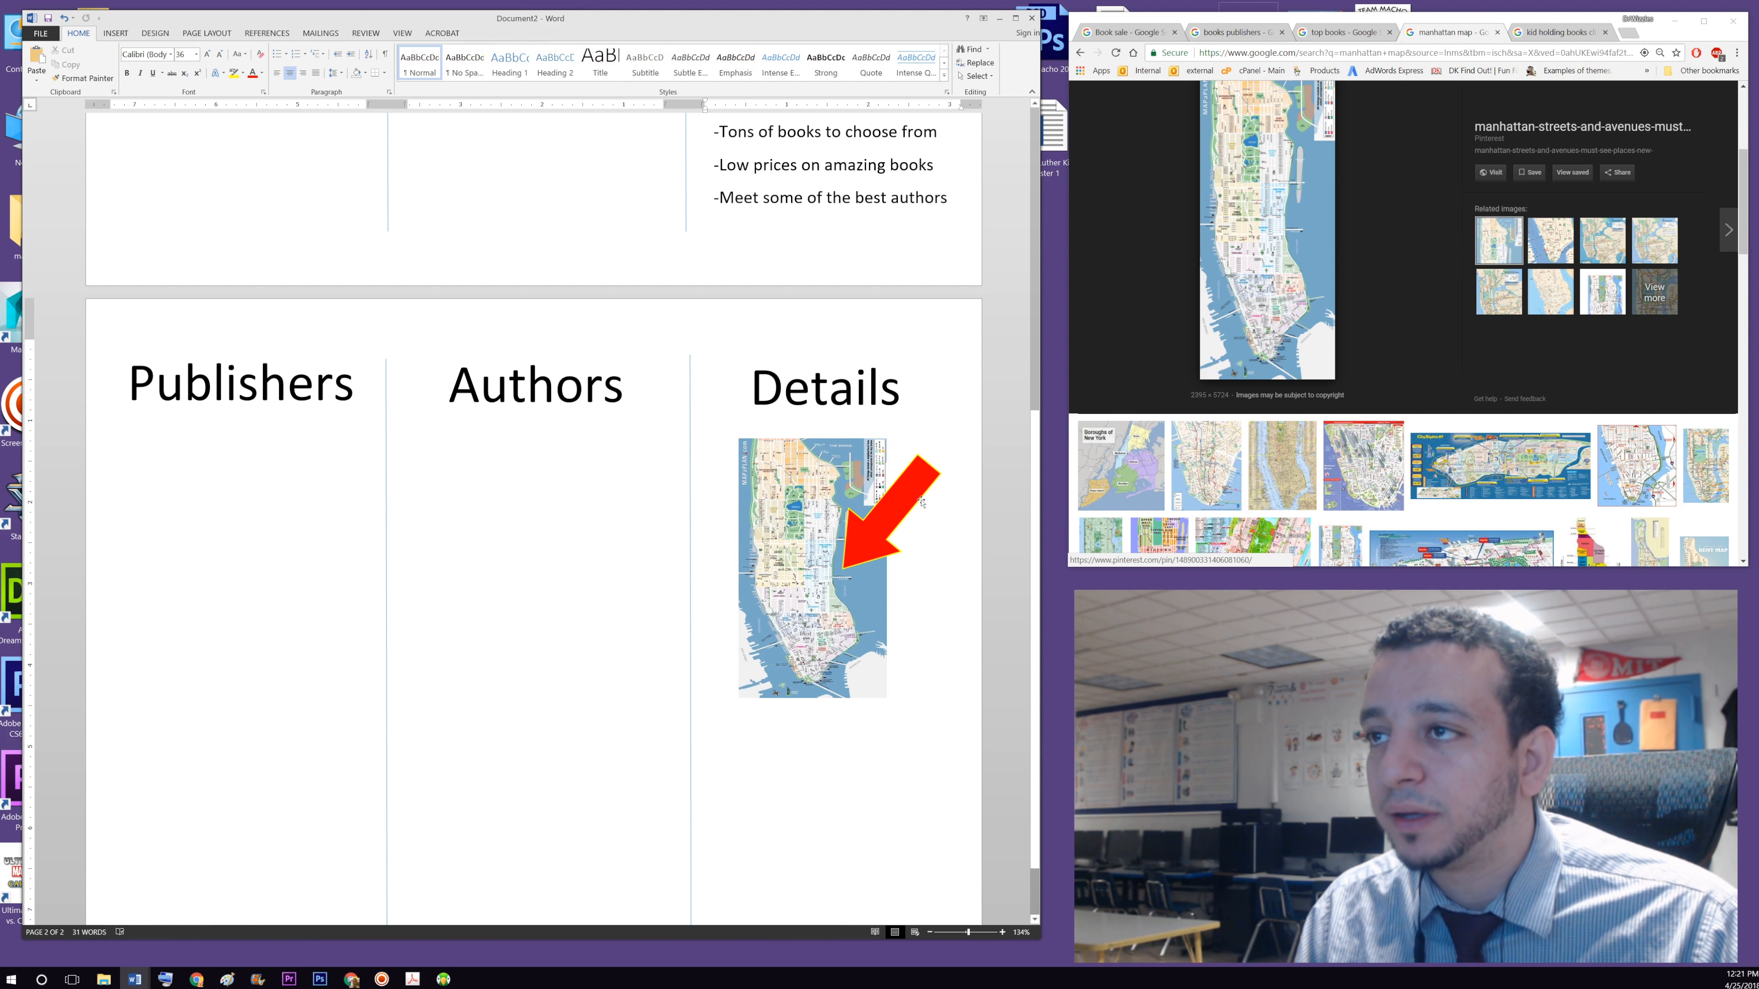
- Tilt the red arrow to a flatter angle and reposition it so its tip points at the middle of Manhattan
mouse_move(915, 478)
left_mouse_down()
mouse_move(900, 473)
mouse_move(942, 465)
left_mouse_up()
left_click(954, 584)
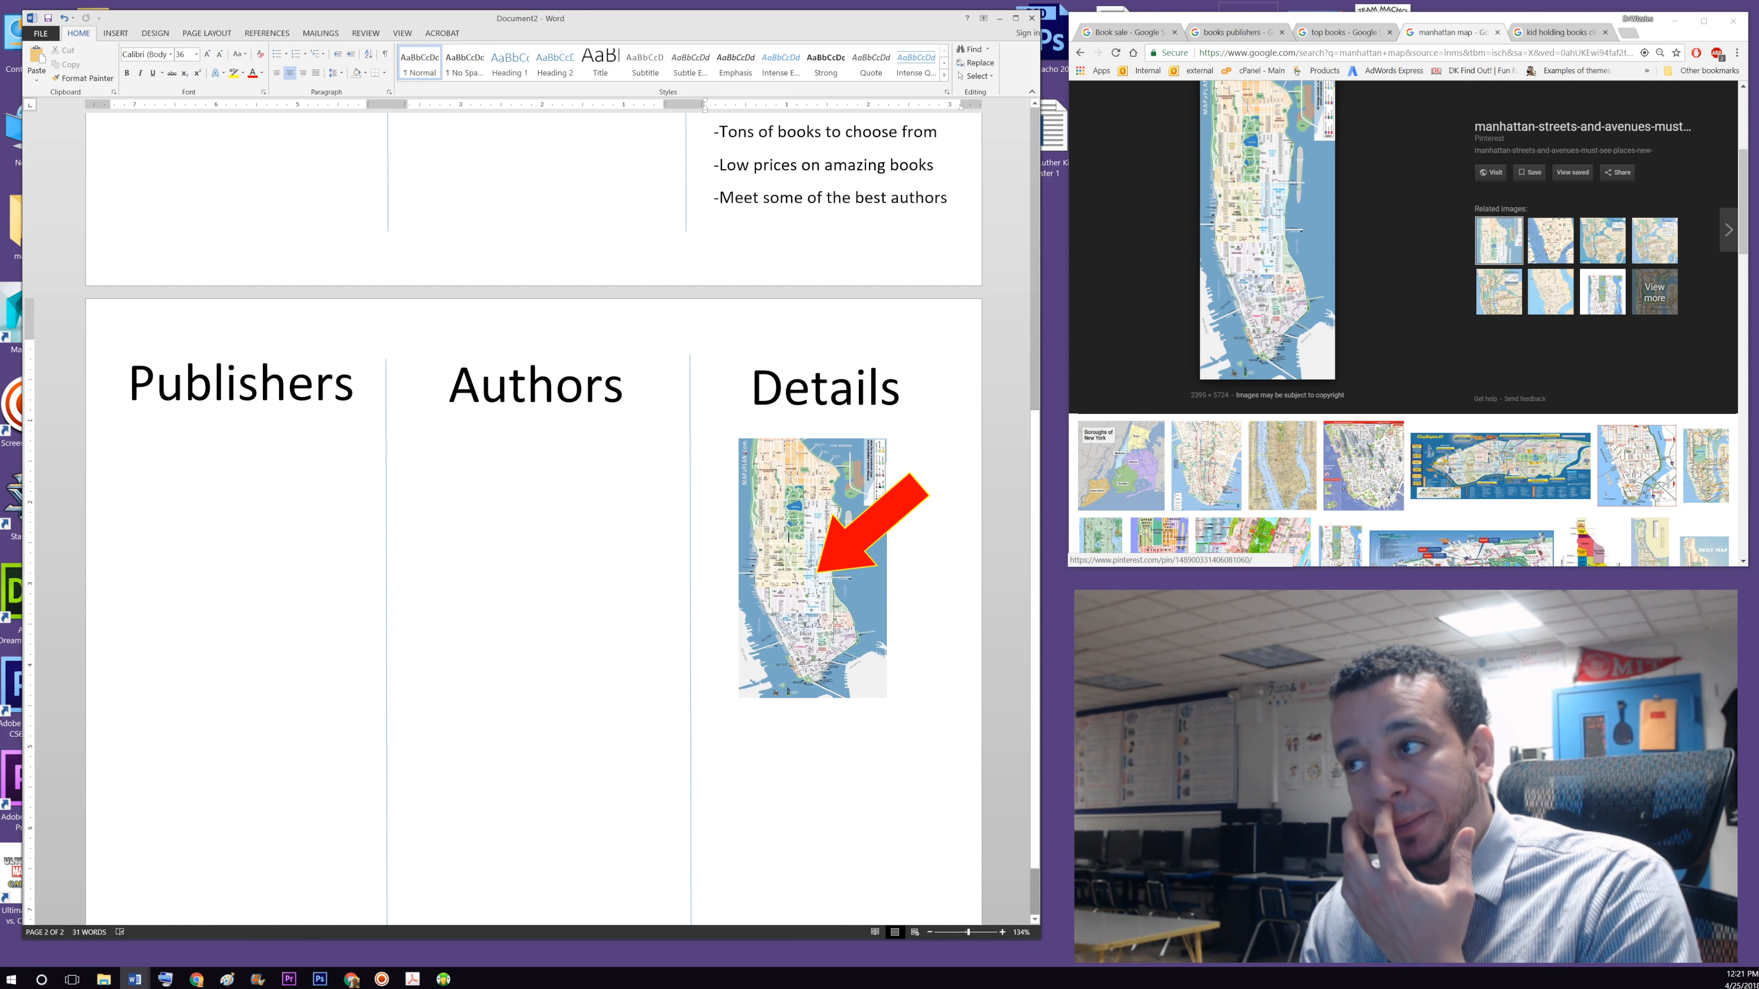
scroll(796, 553, "down", 1)
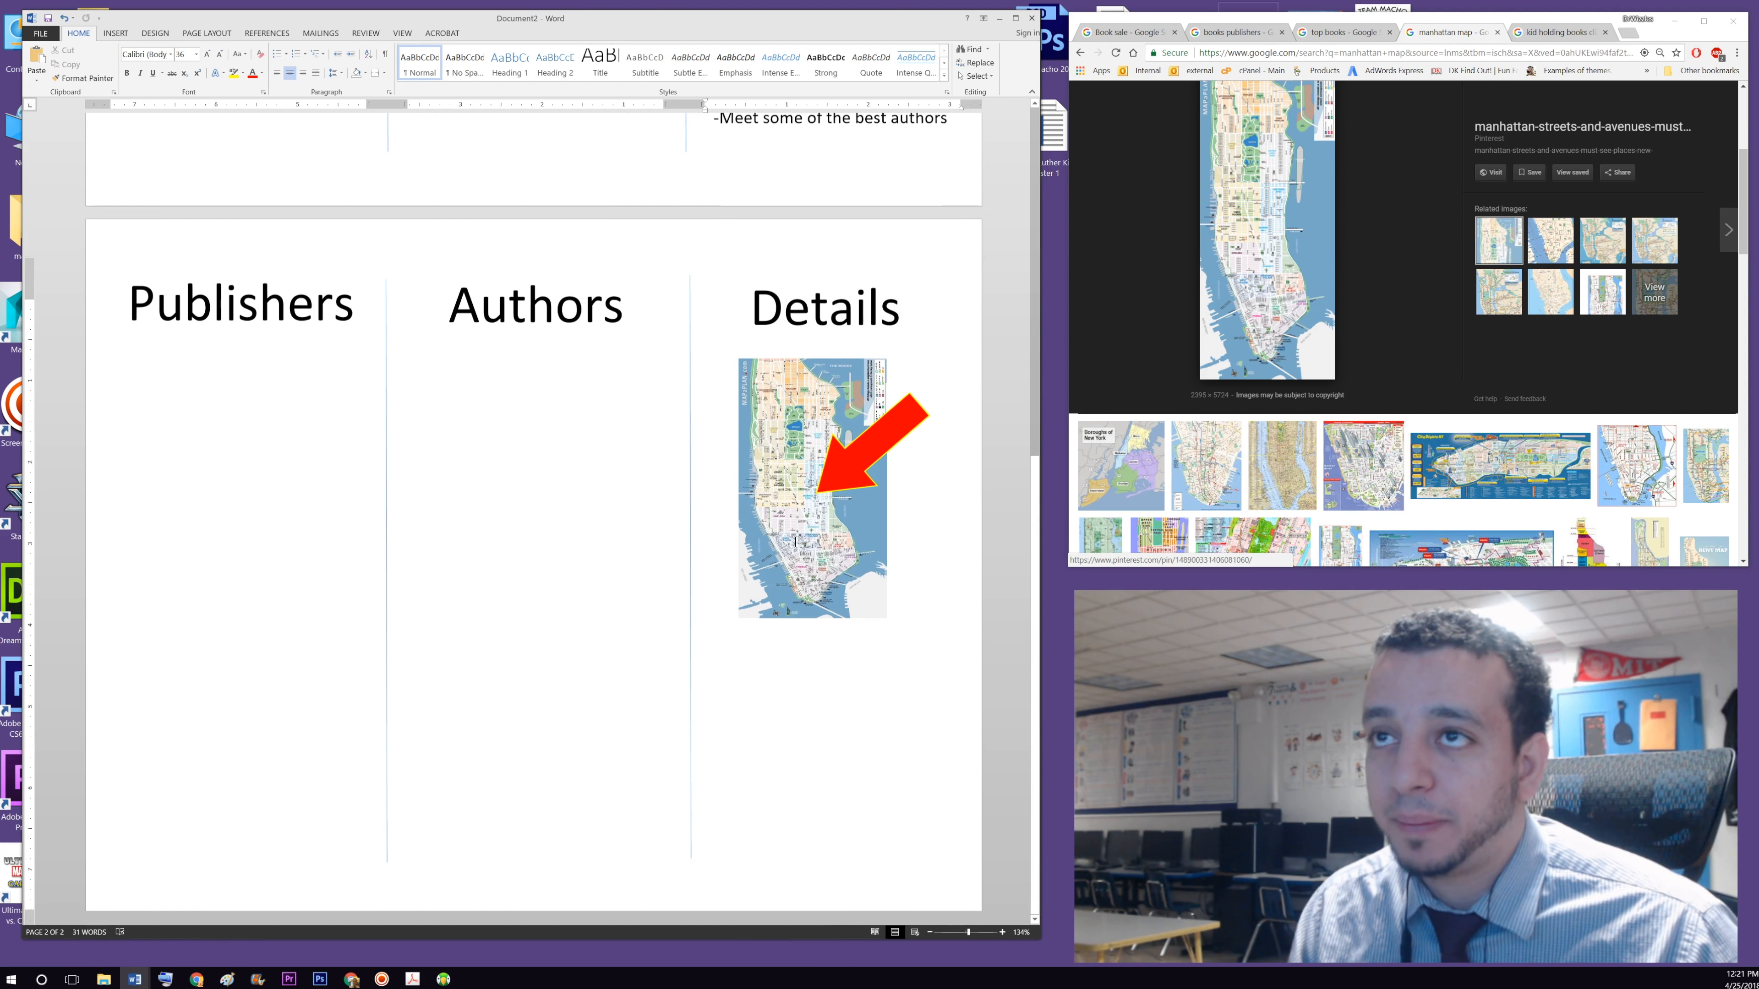
scroll(797, 547, "up", 5)
scroll(796, 542, "down", 5)
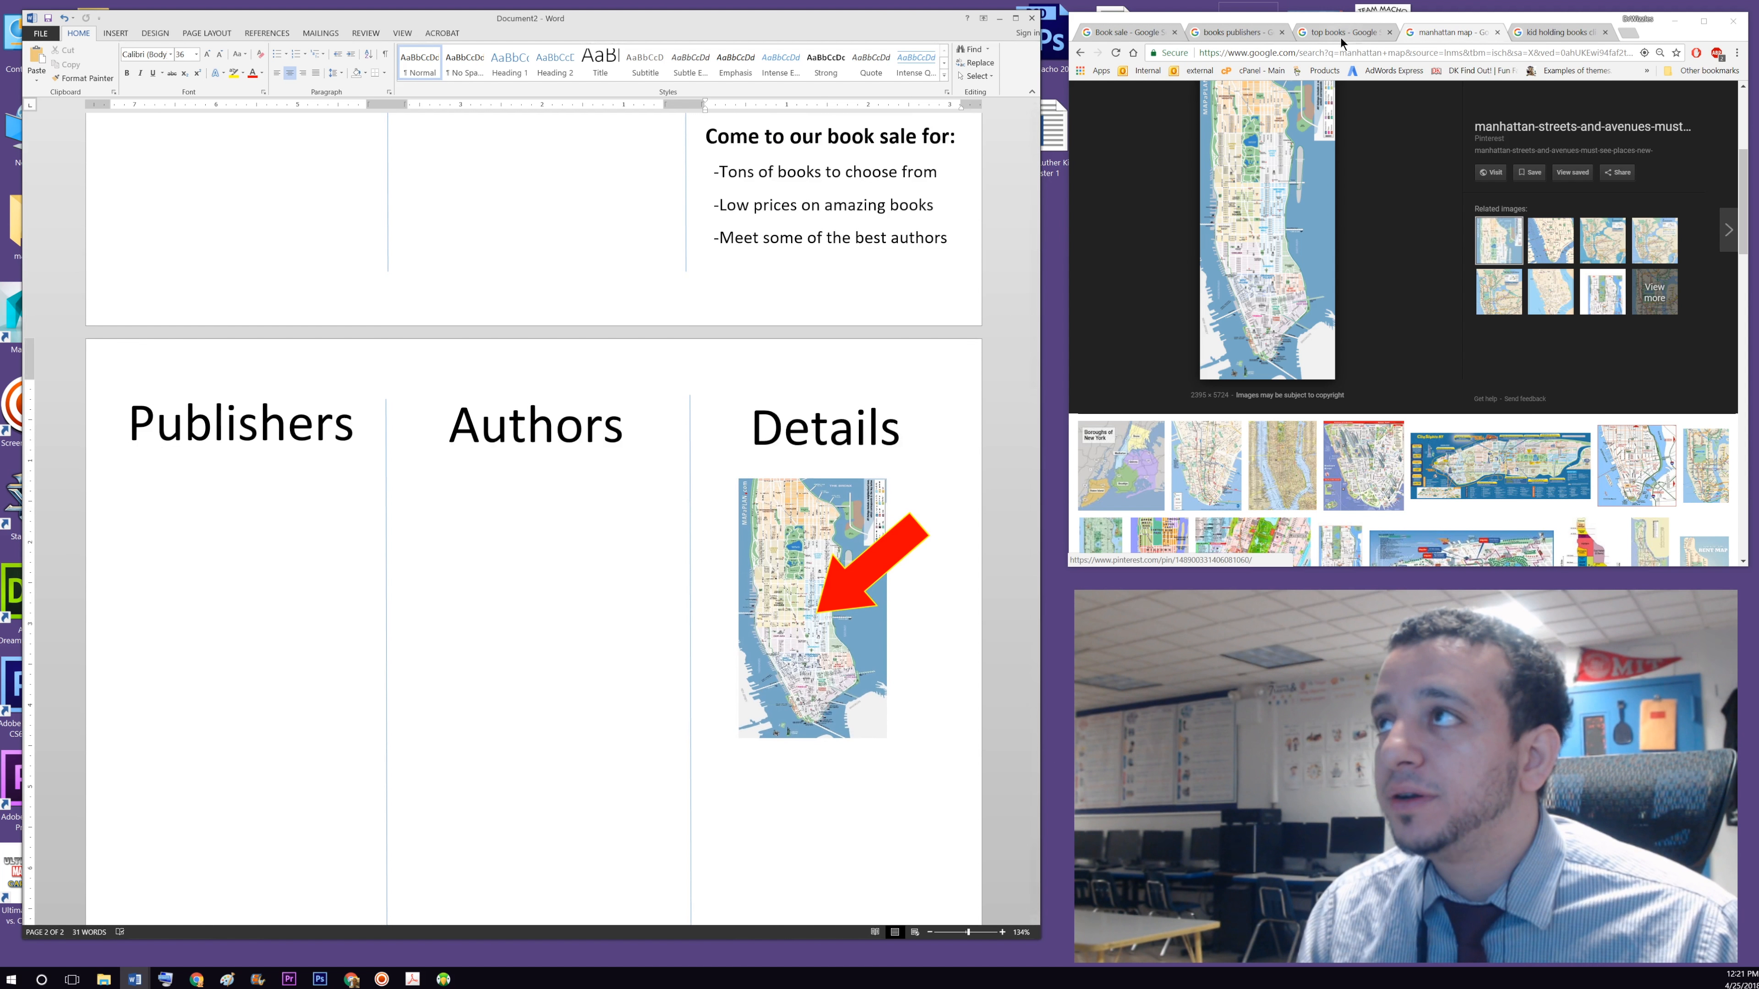
- Switch to the browser's top books image results and copy the "20 of the best books" cover collage
left_click(1343, 33)
scroll(1315, 295, "down", 6)
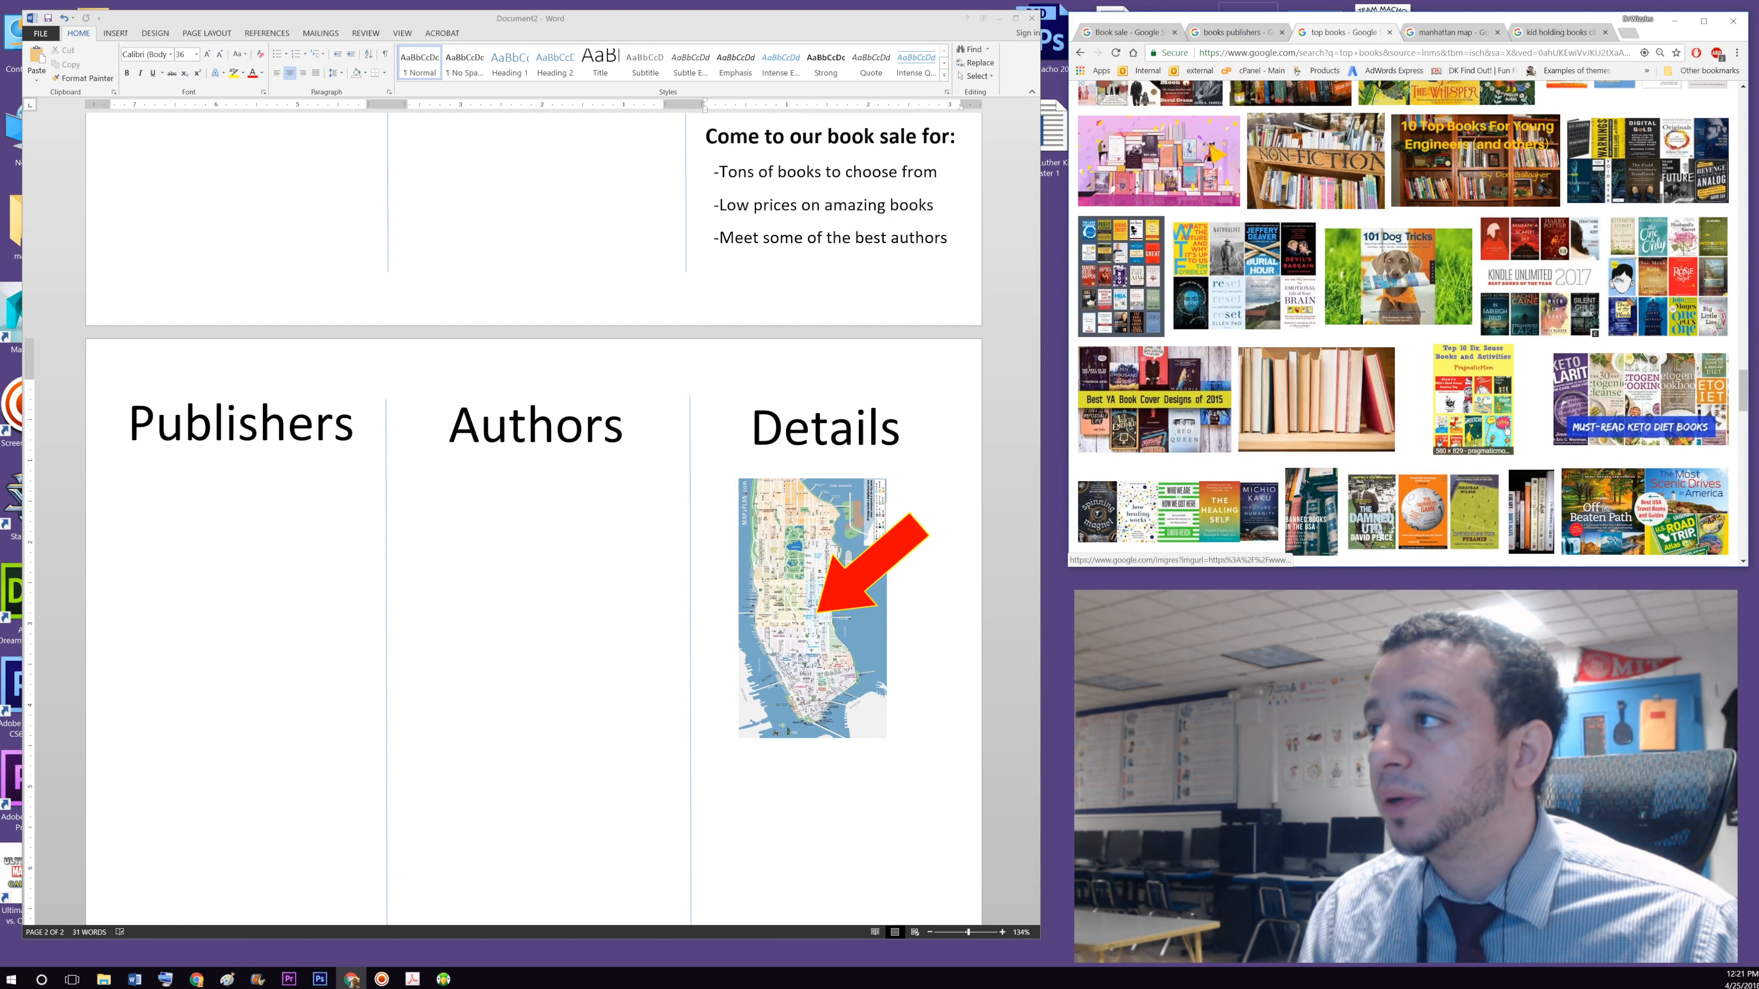
scroll(1498, 427, "down", 10)
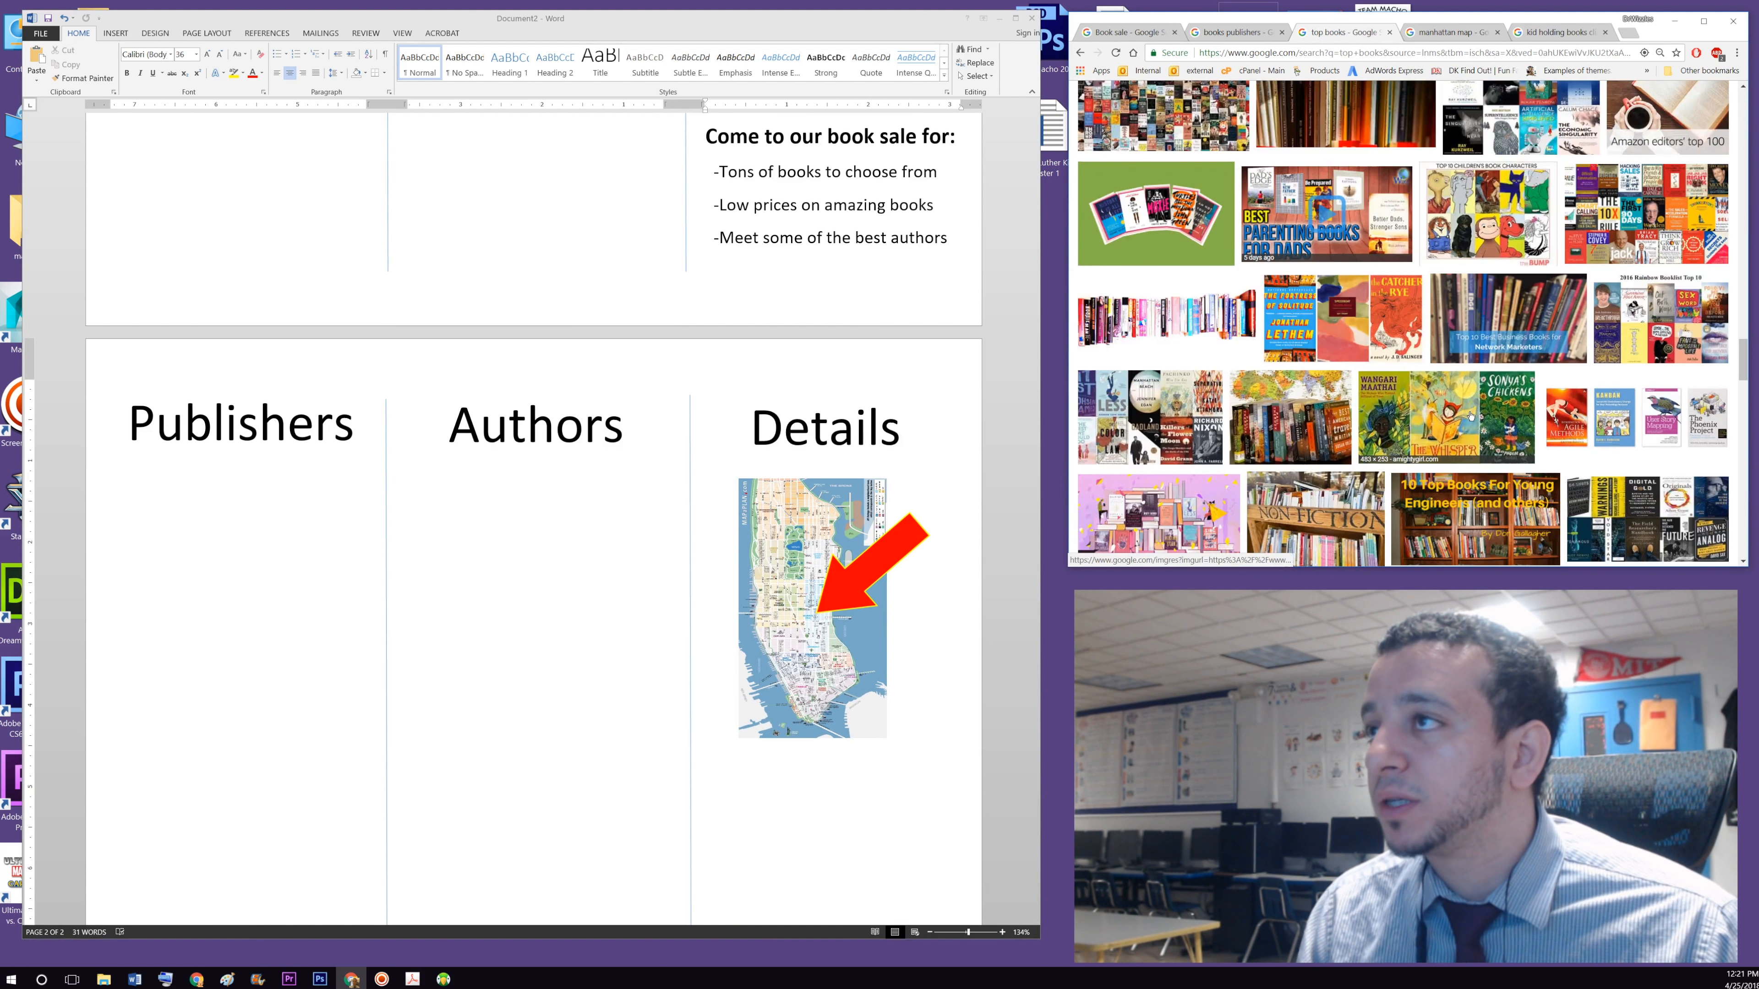
scroll(1461, 413, "up", 5)
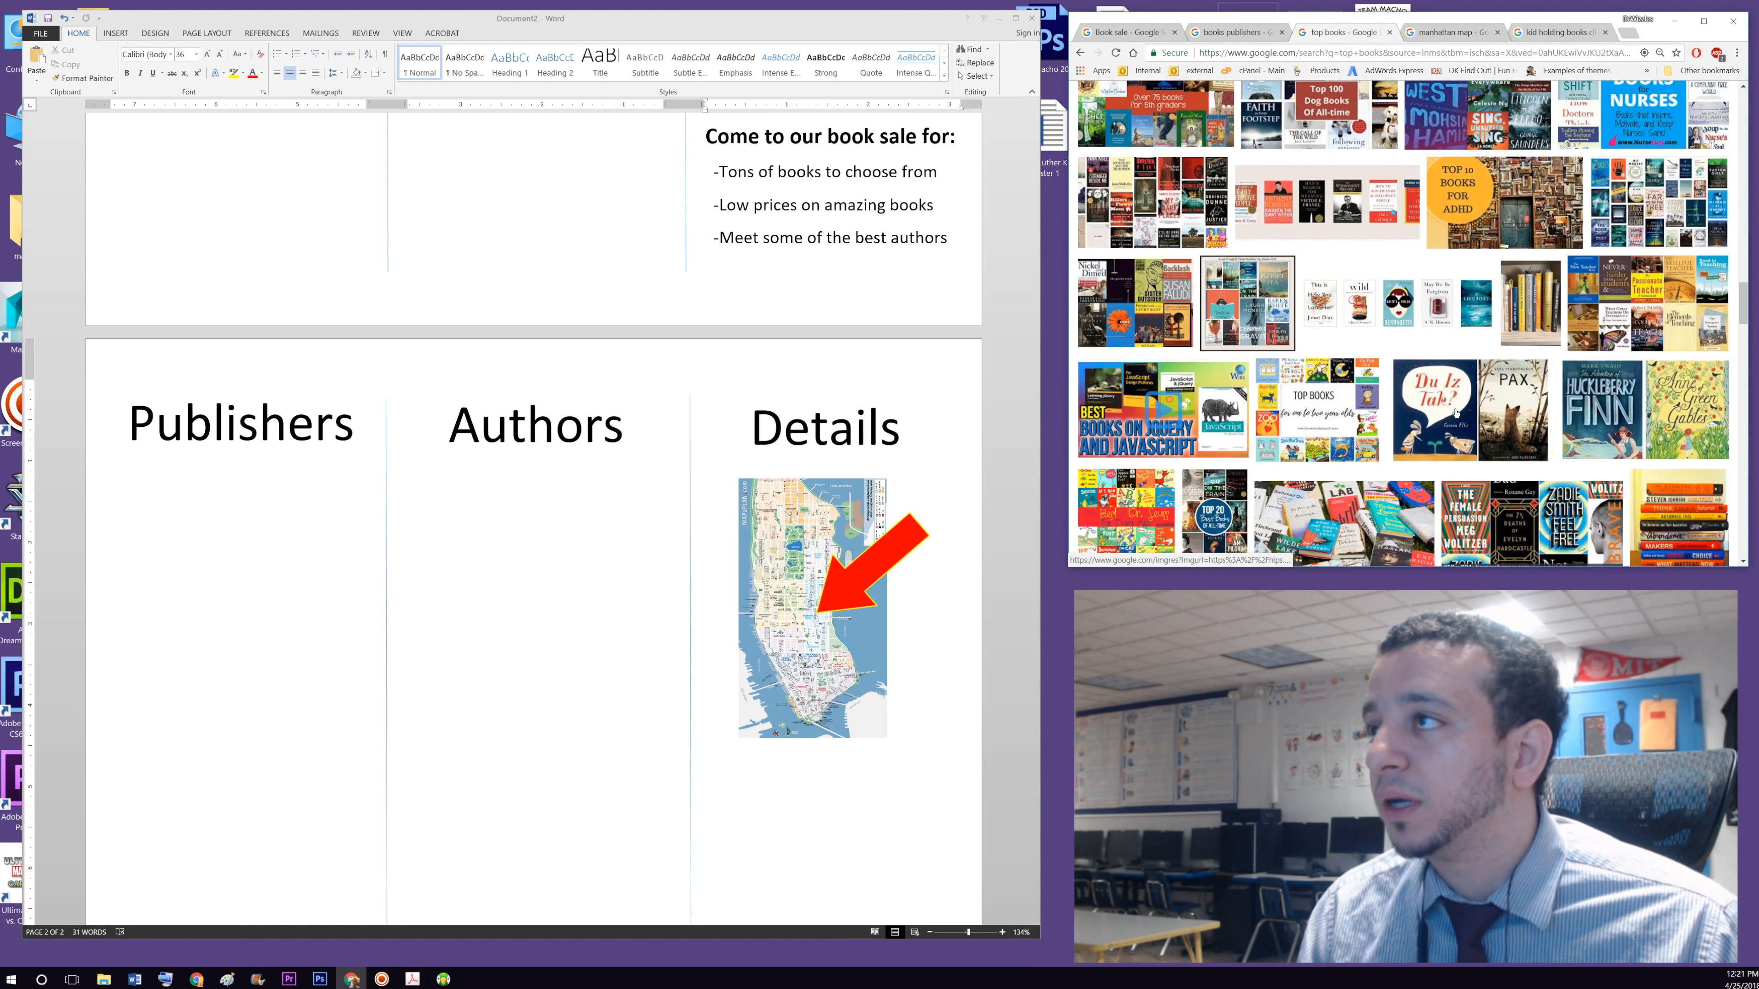
scroll(1369, 427, "up", 10)
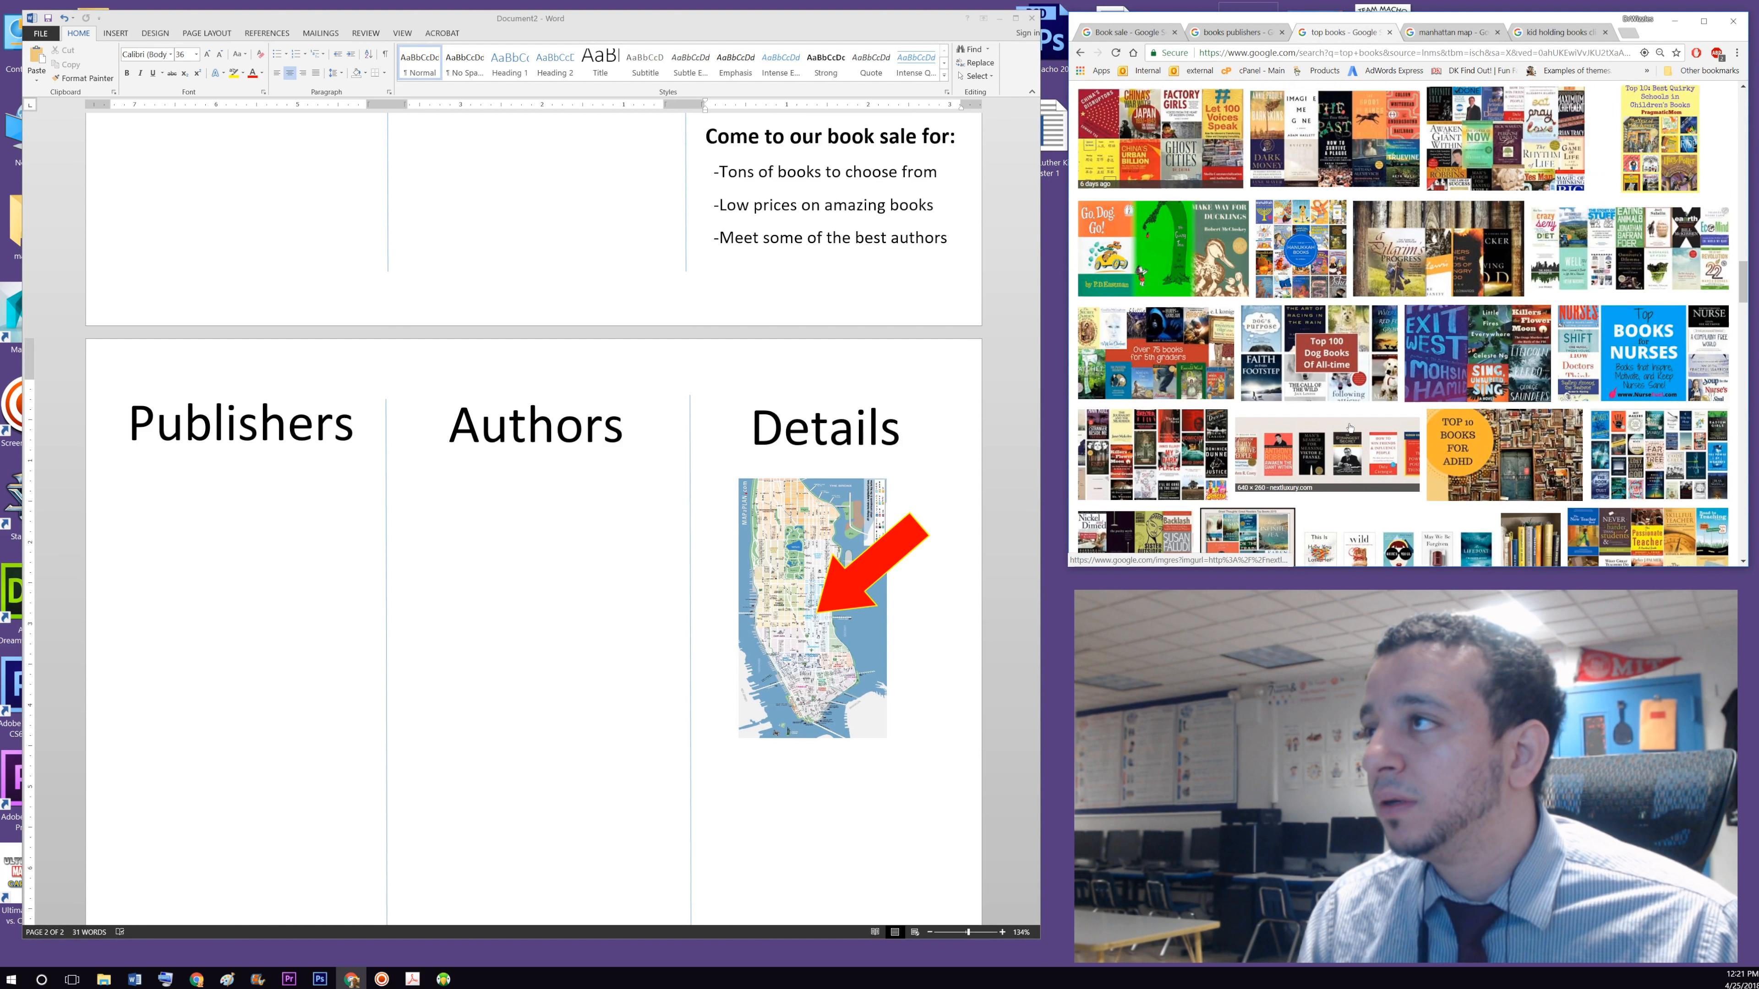
scroll(1344, 426, "up", 6)
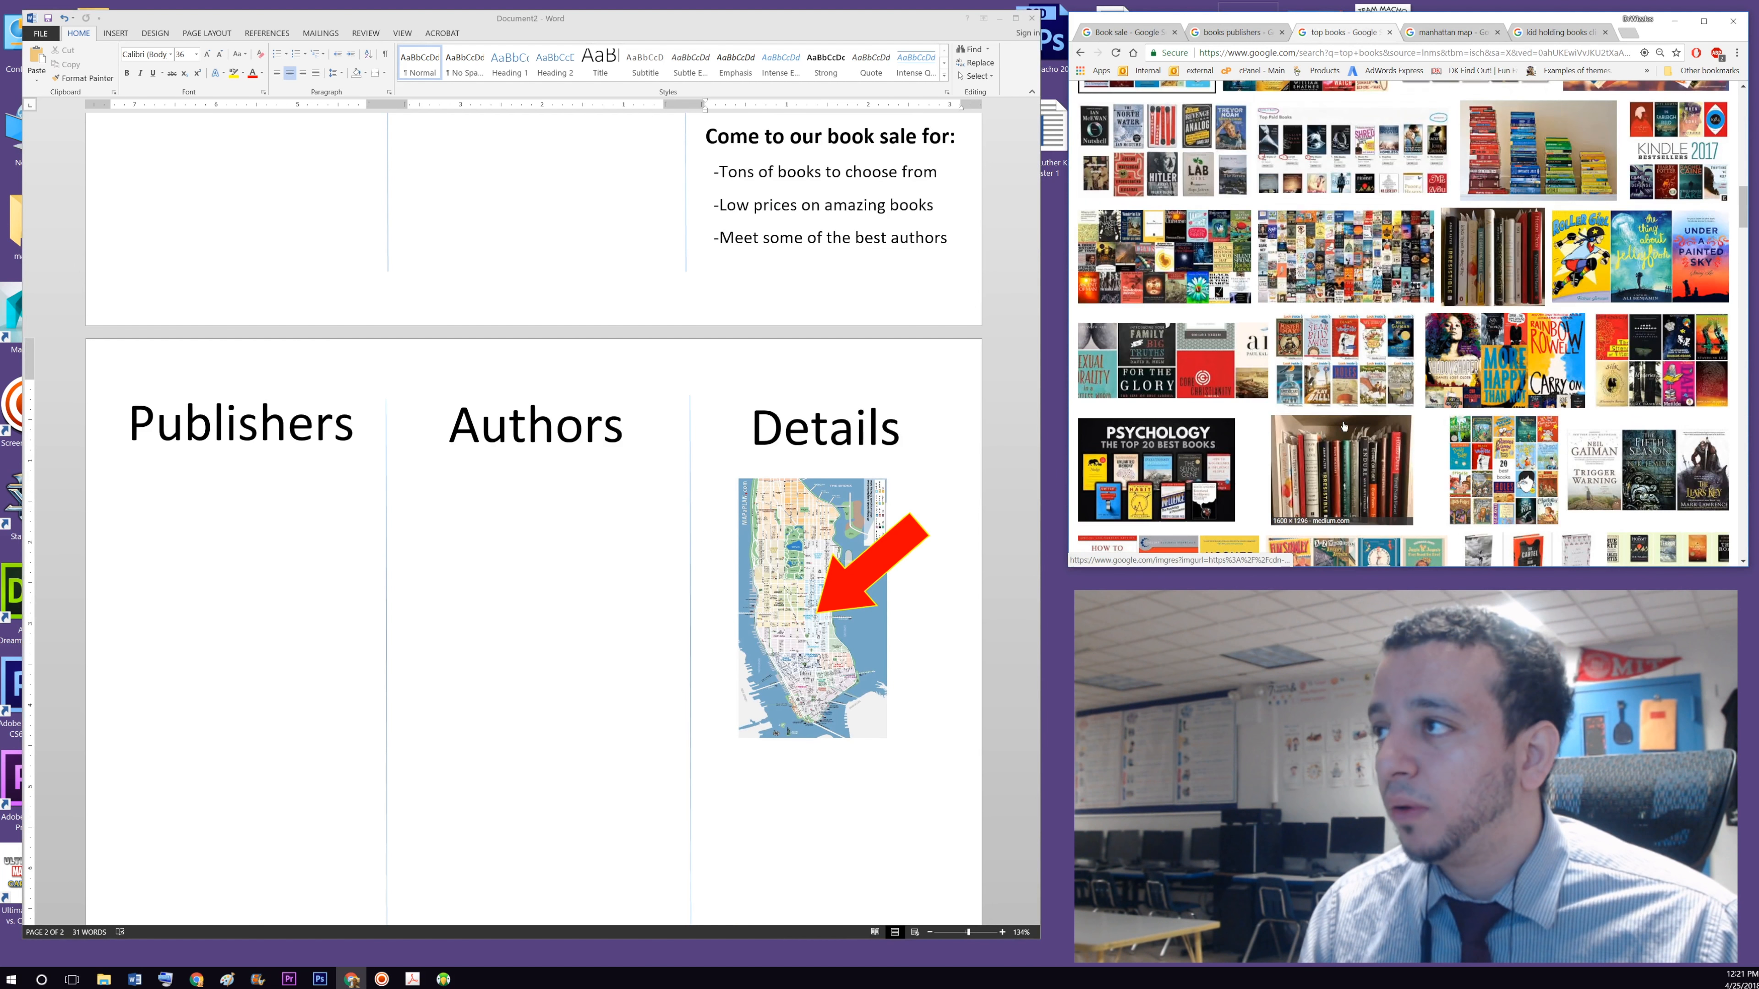
left_click(1483, 497)
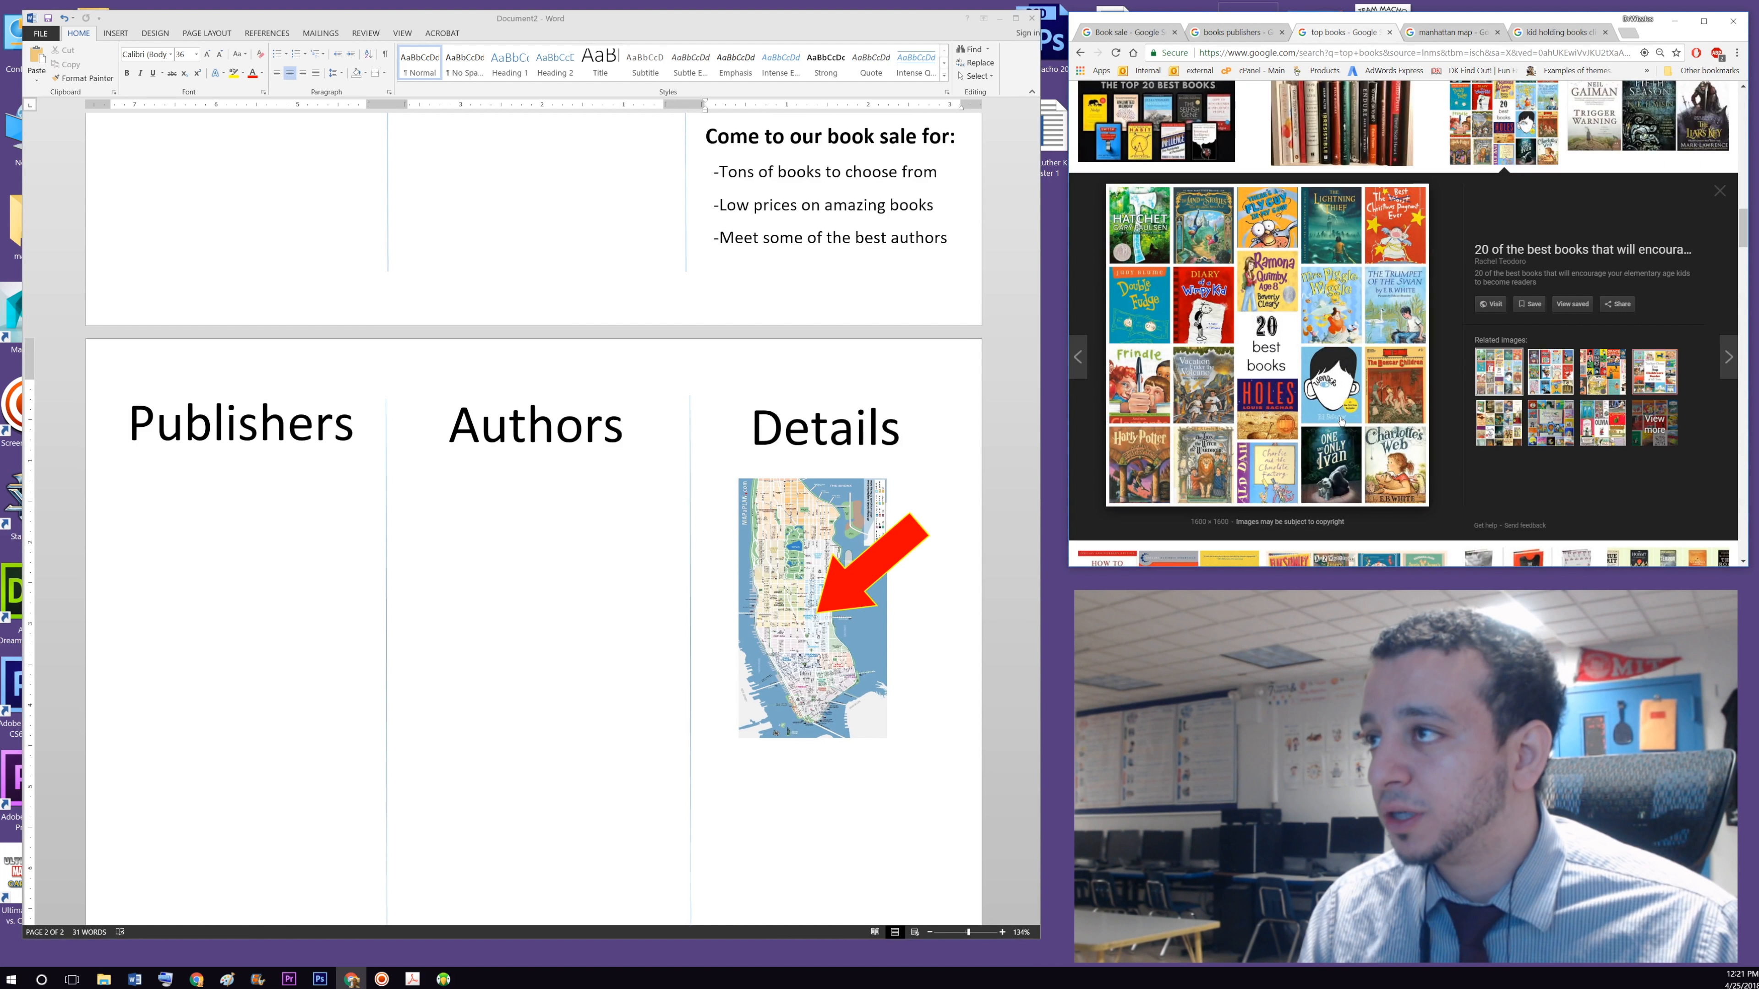
right_click(1325, 365)
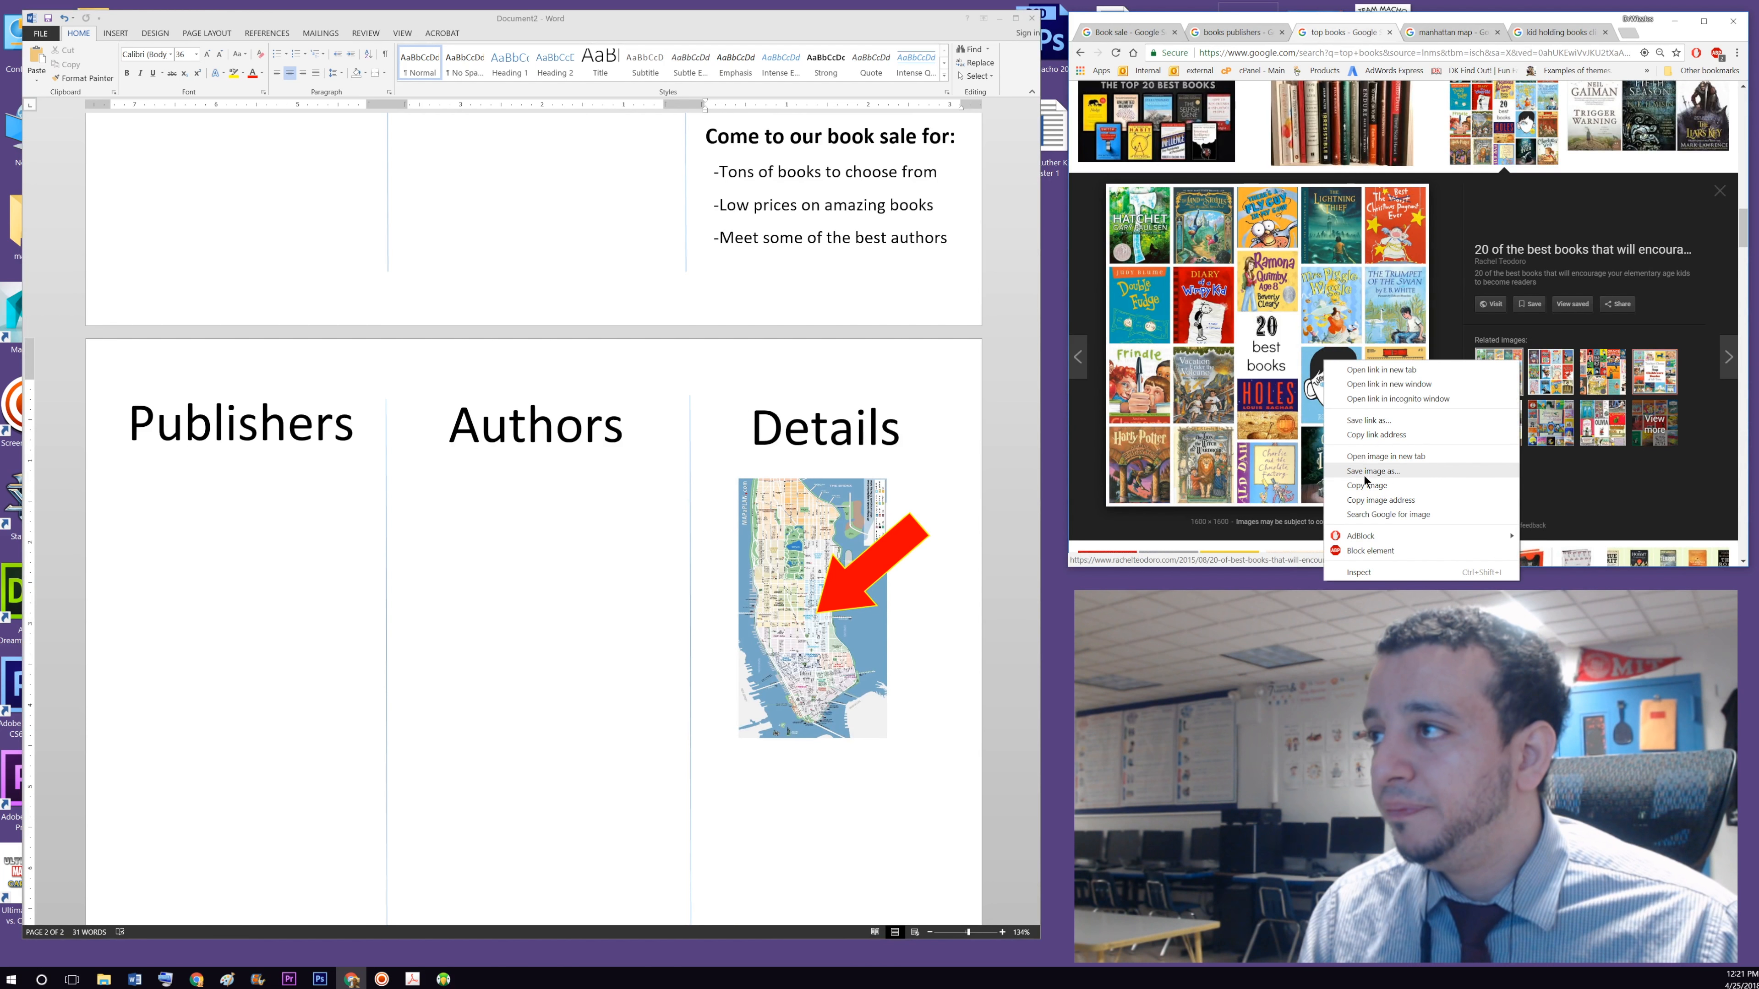
left_click(1352, 489)
- Try pasting the copied book collage under the "Top Books" heading in Word, and undo the paste
left_click(243, 513)
scroll(299, 514, "up", 6)
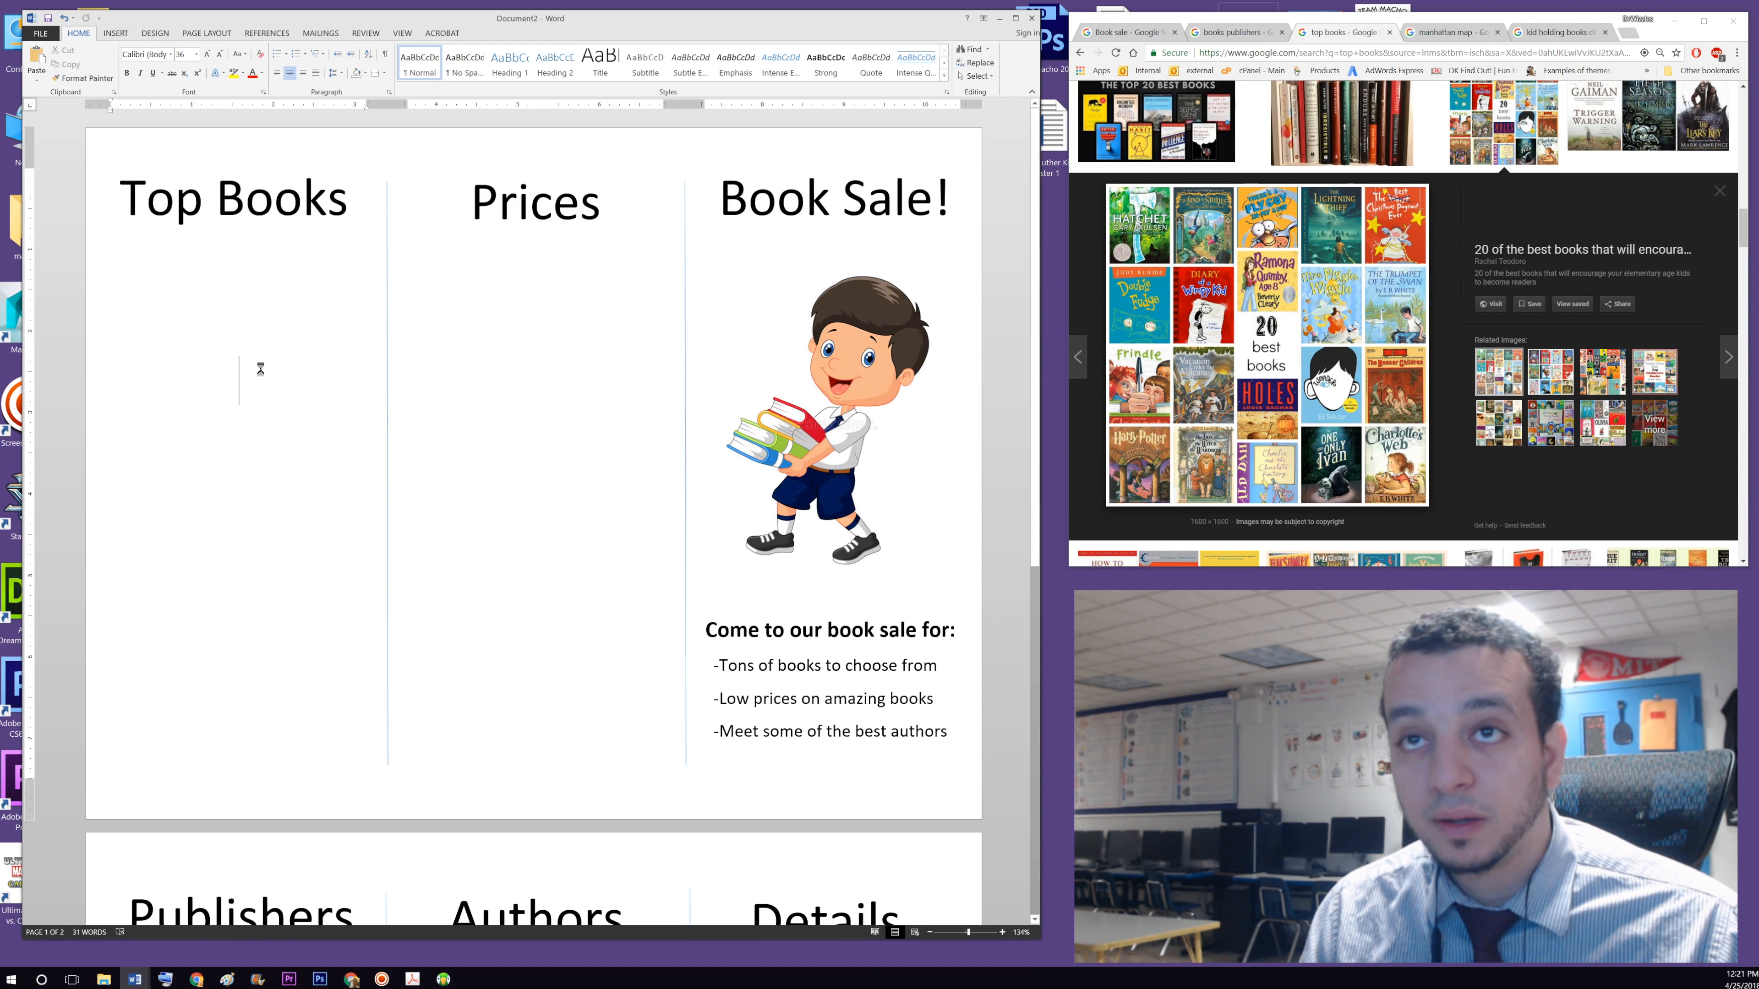
key("ctrl+v")
scroll(446, 461, "down", 7)
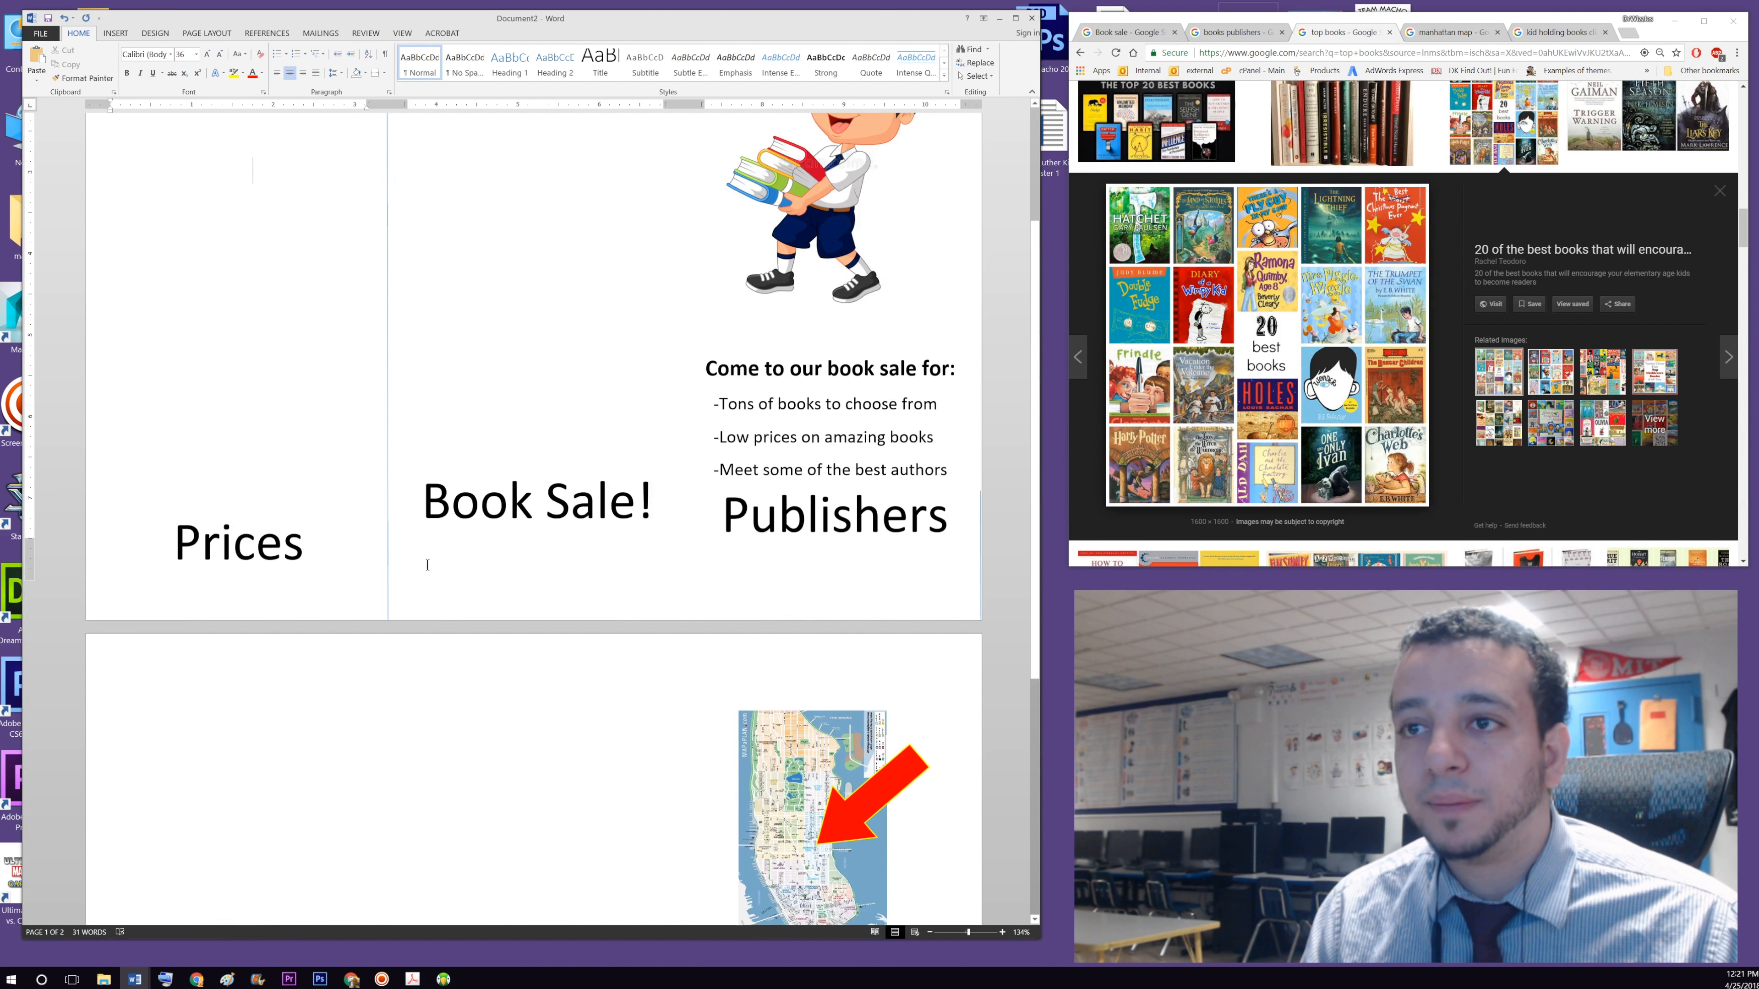
key("ctrl+z")
key("ctrl+z")
key("ctrl+z")
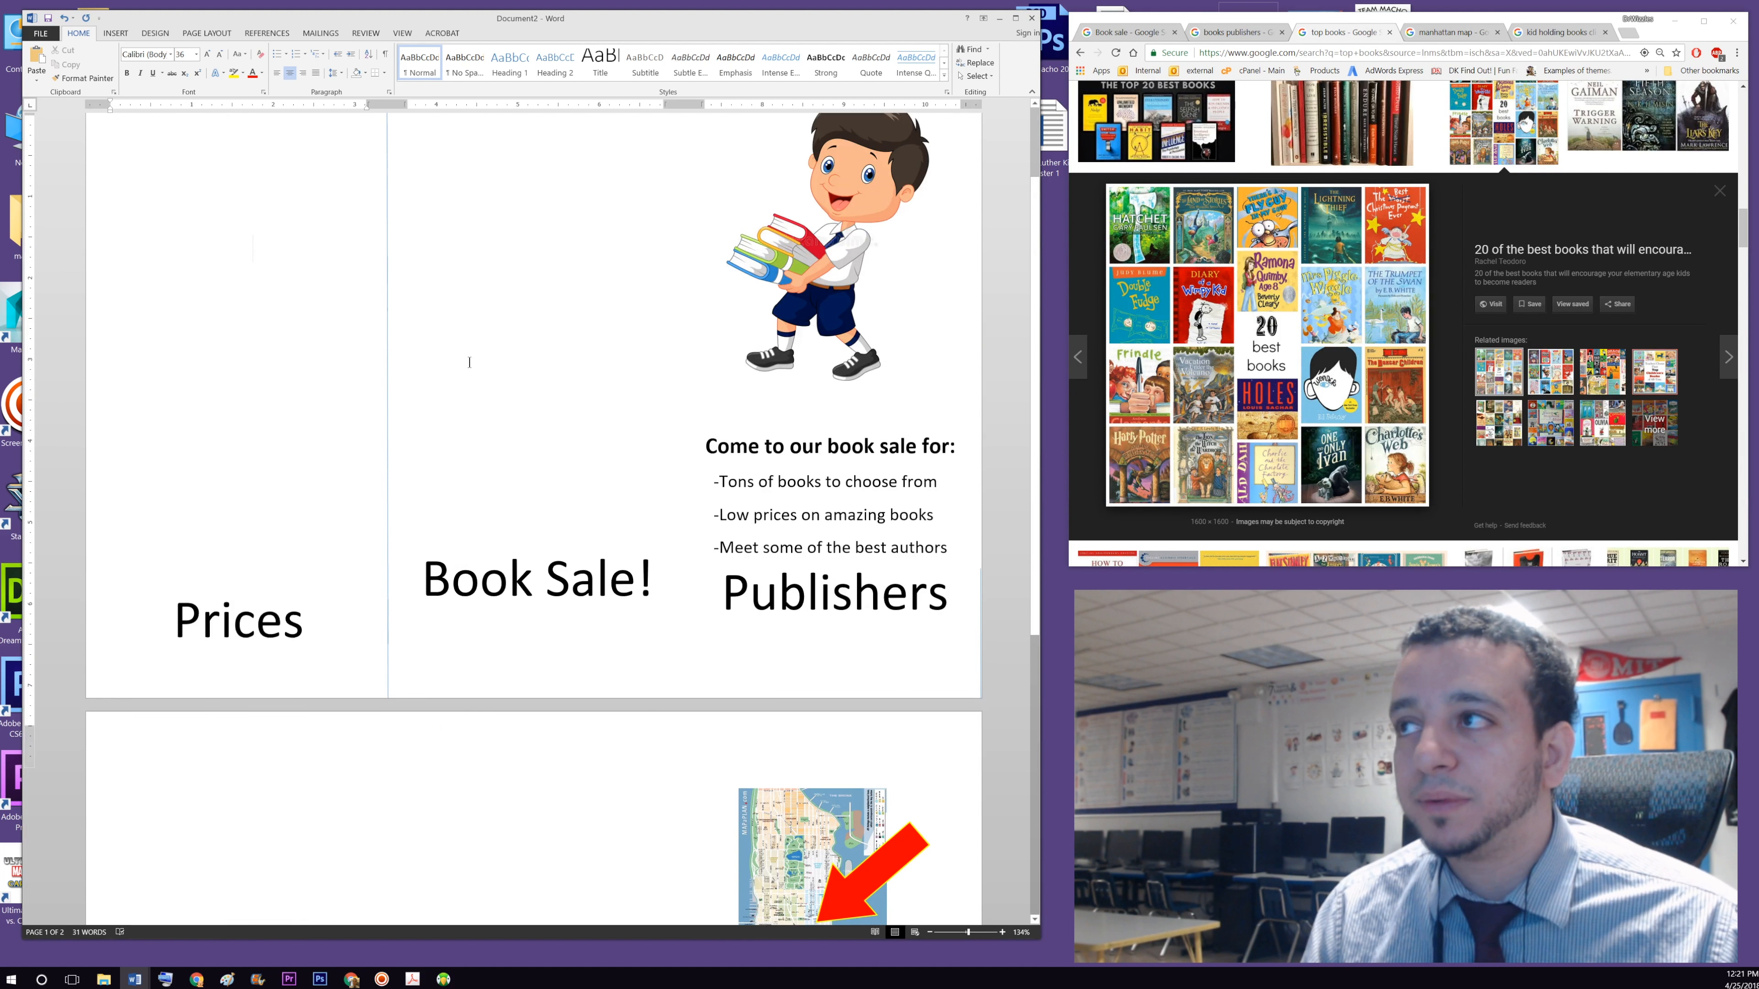
- Preview the "Top 10 (or so) Chapter Books" and "Top 10 Kindle Chapter Books for Boys" cover collages in the image results
left_click(1552, 374)
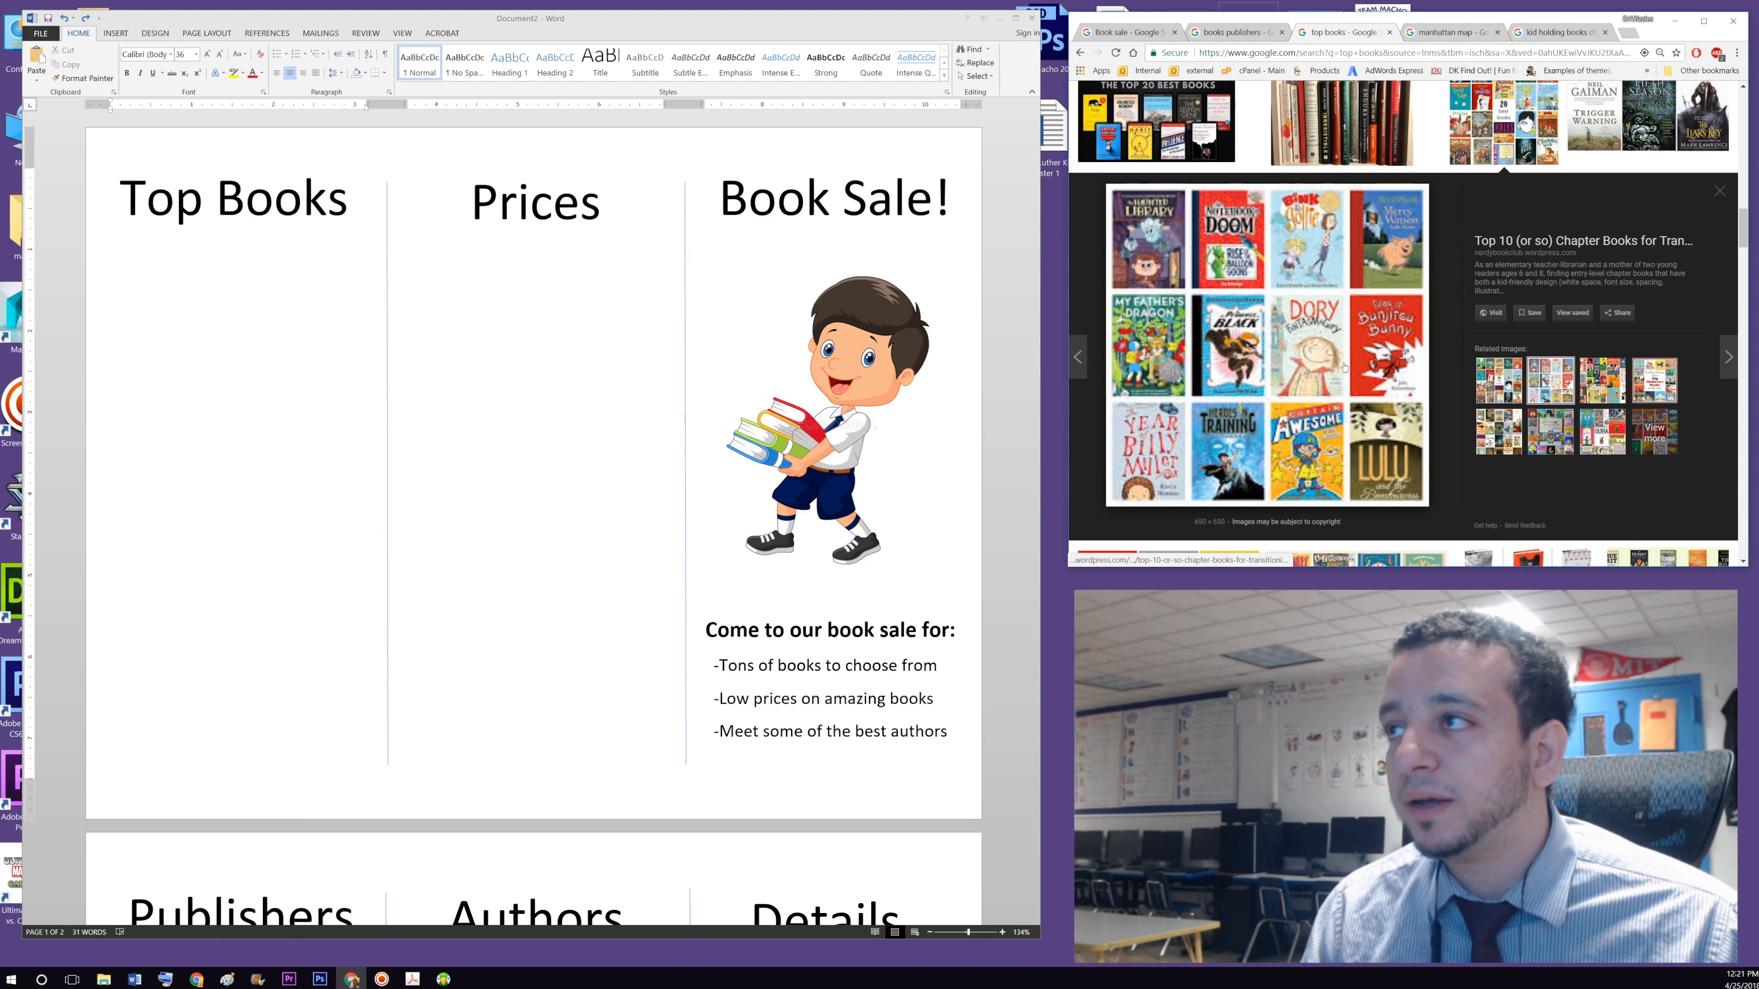
scroll(1288, 365, "up", 4)
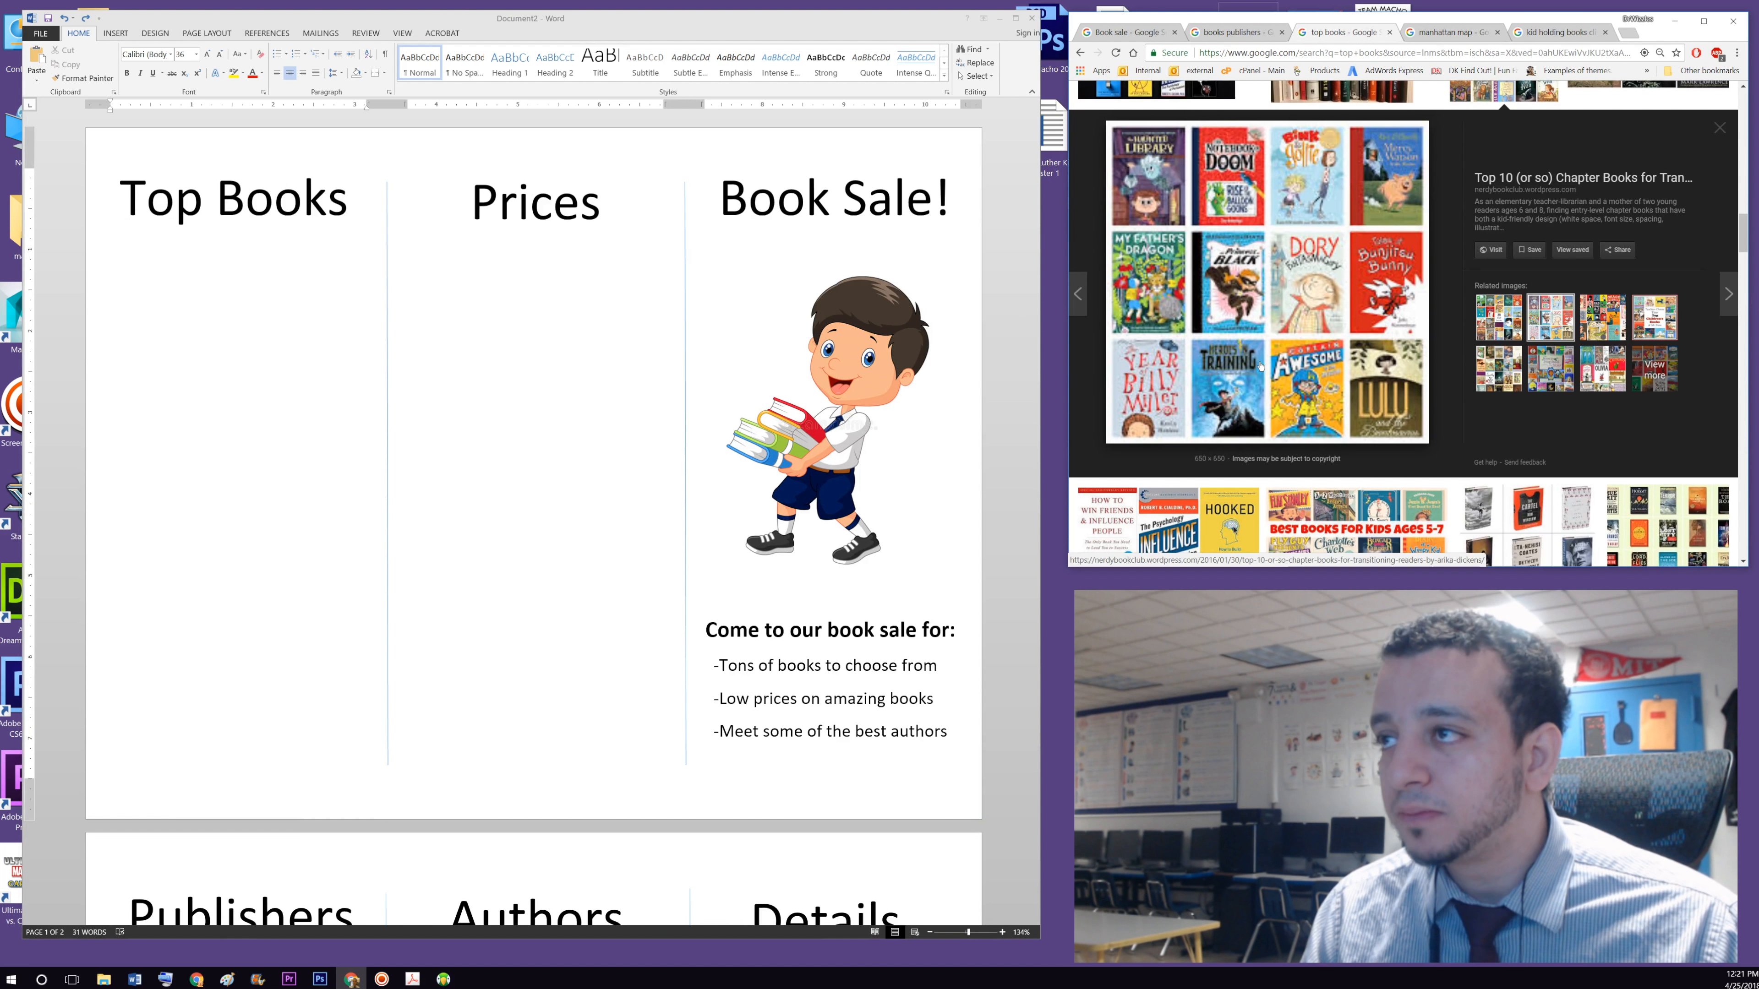
scroll(1258, 369, "up", 2)
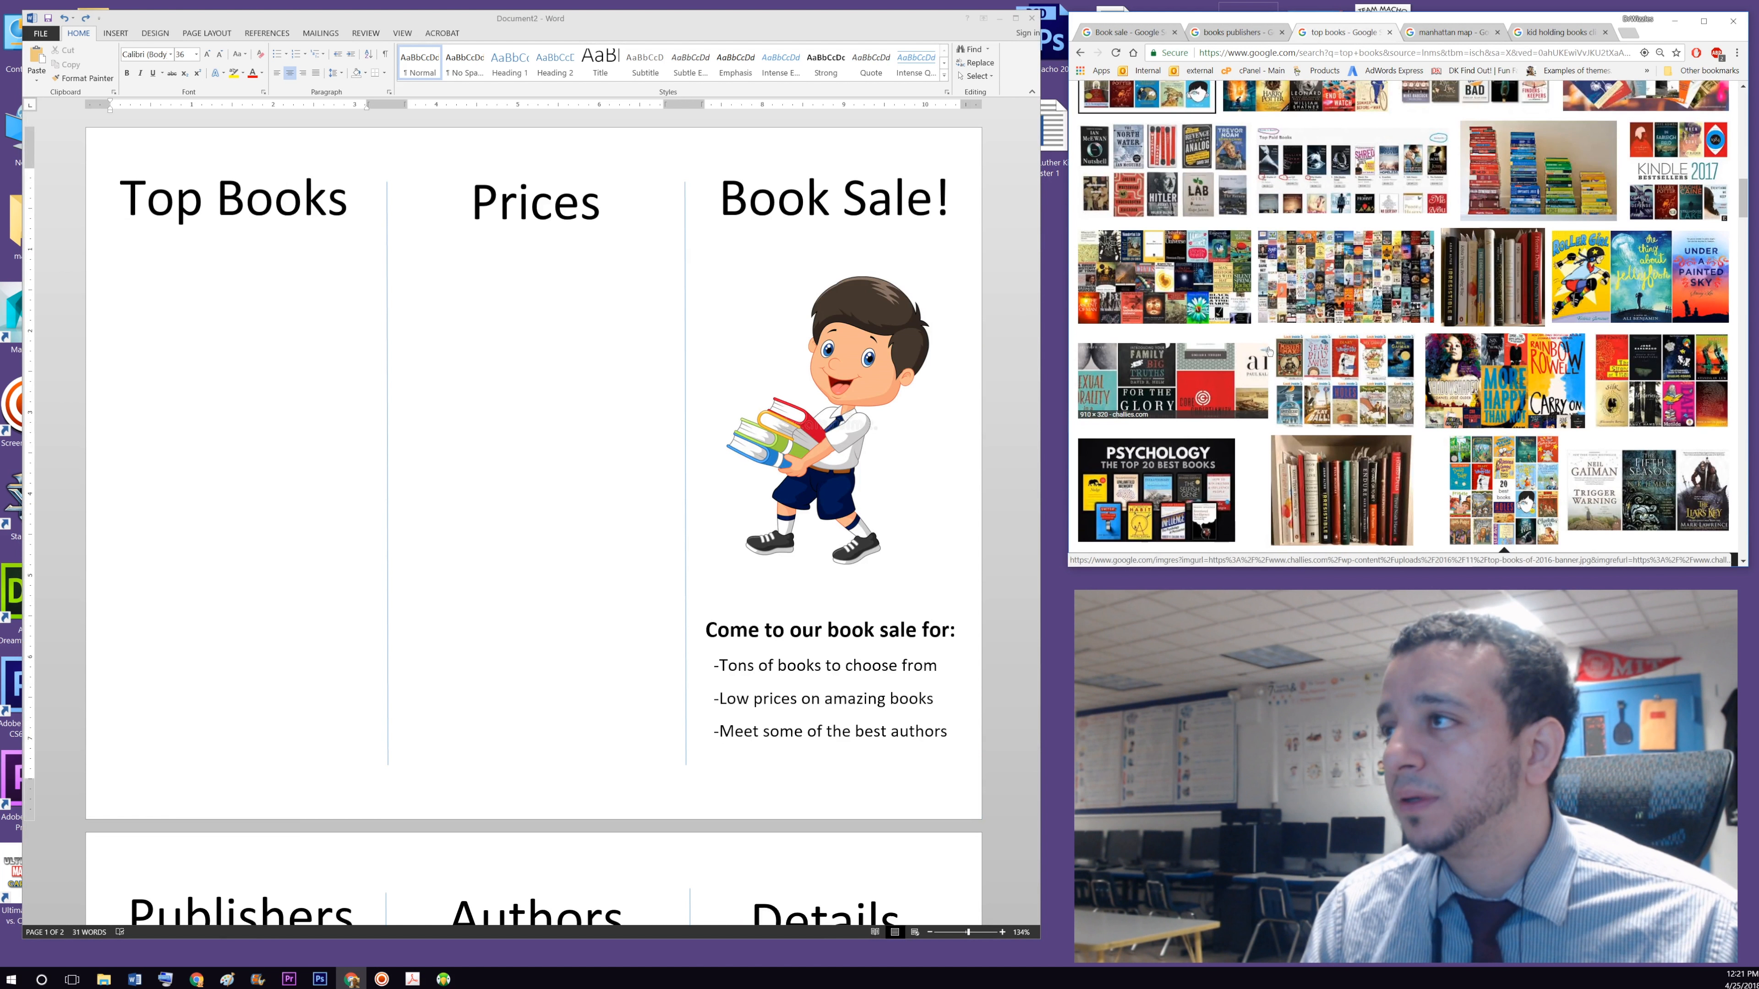
left_click(1327, 358)
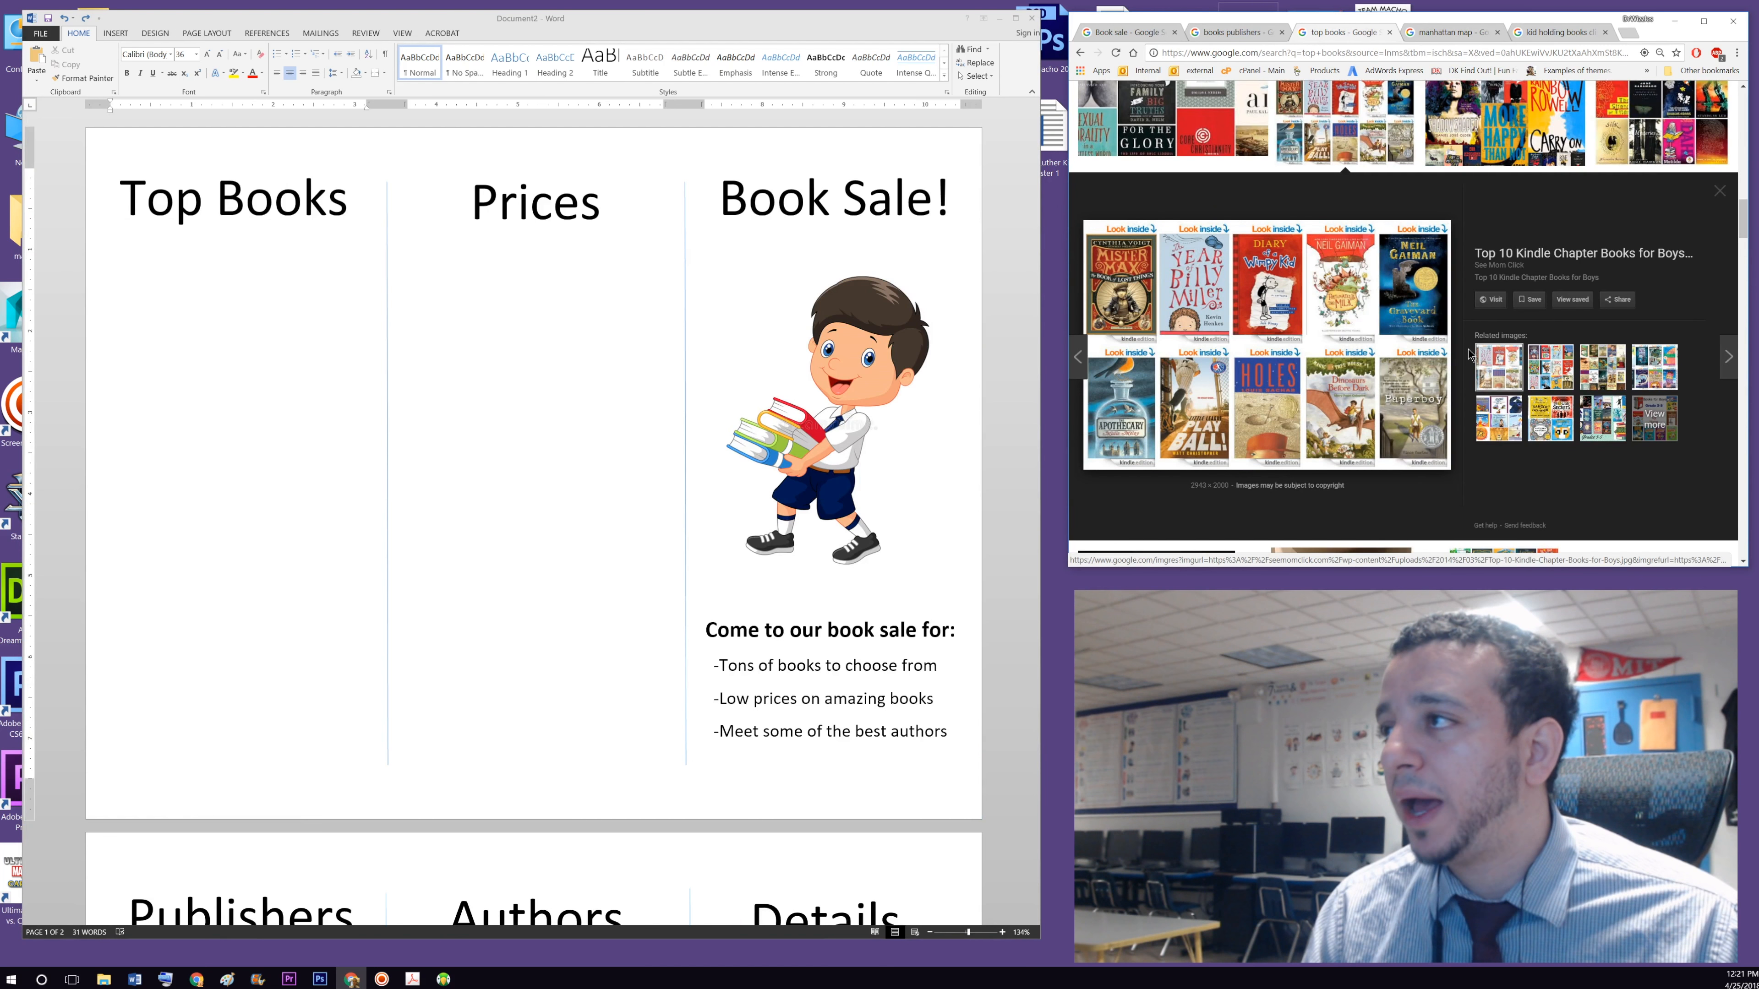
left_click(1551, 369)
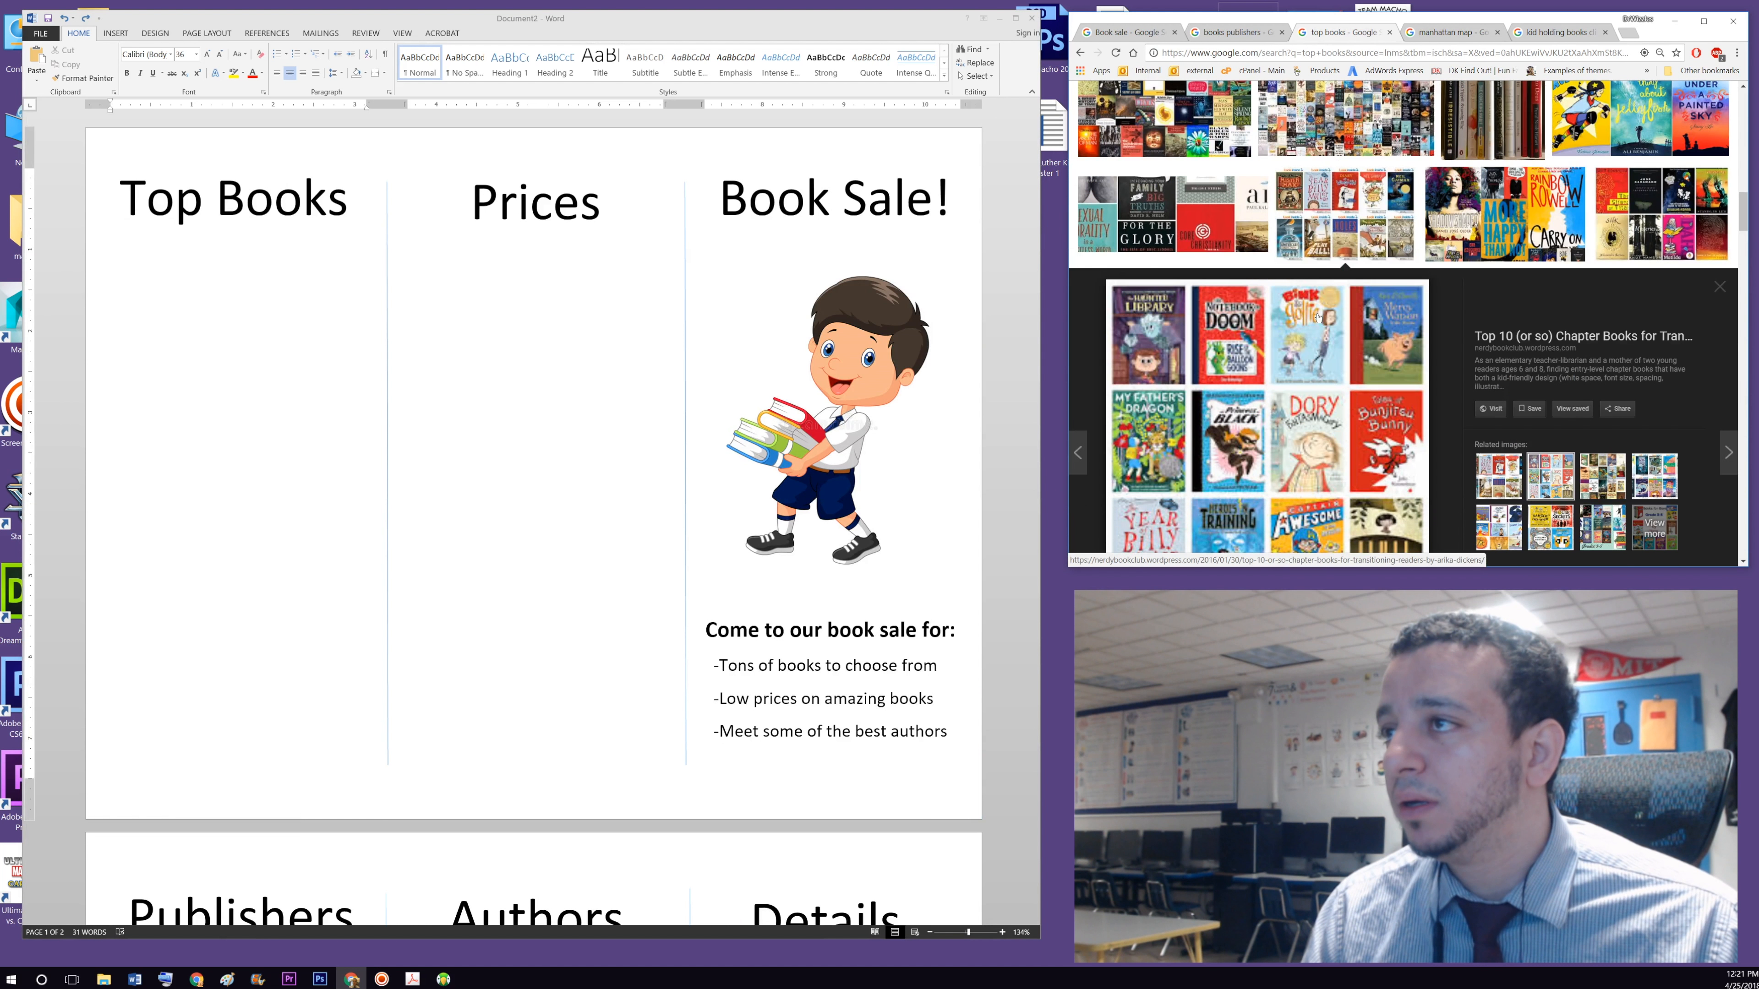
scroll(1300, 347, "down", 10)
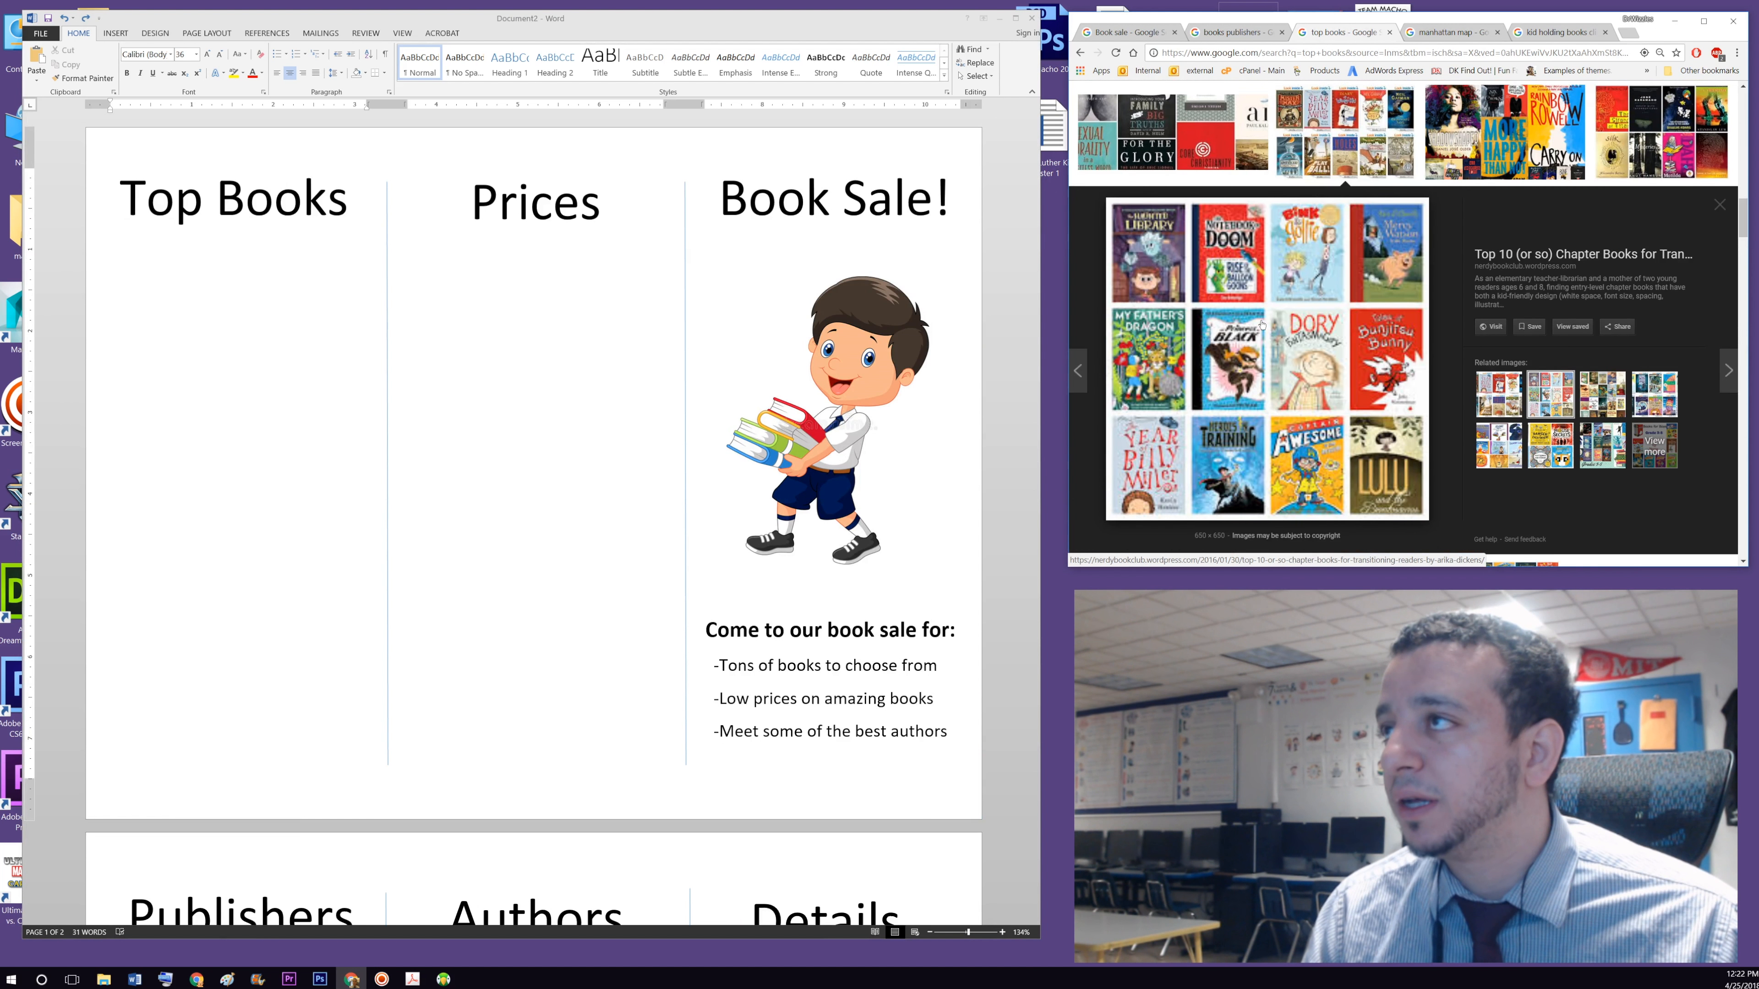
scroll(1377, 299, "up", 10)
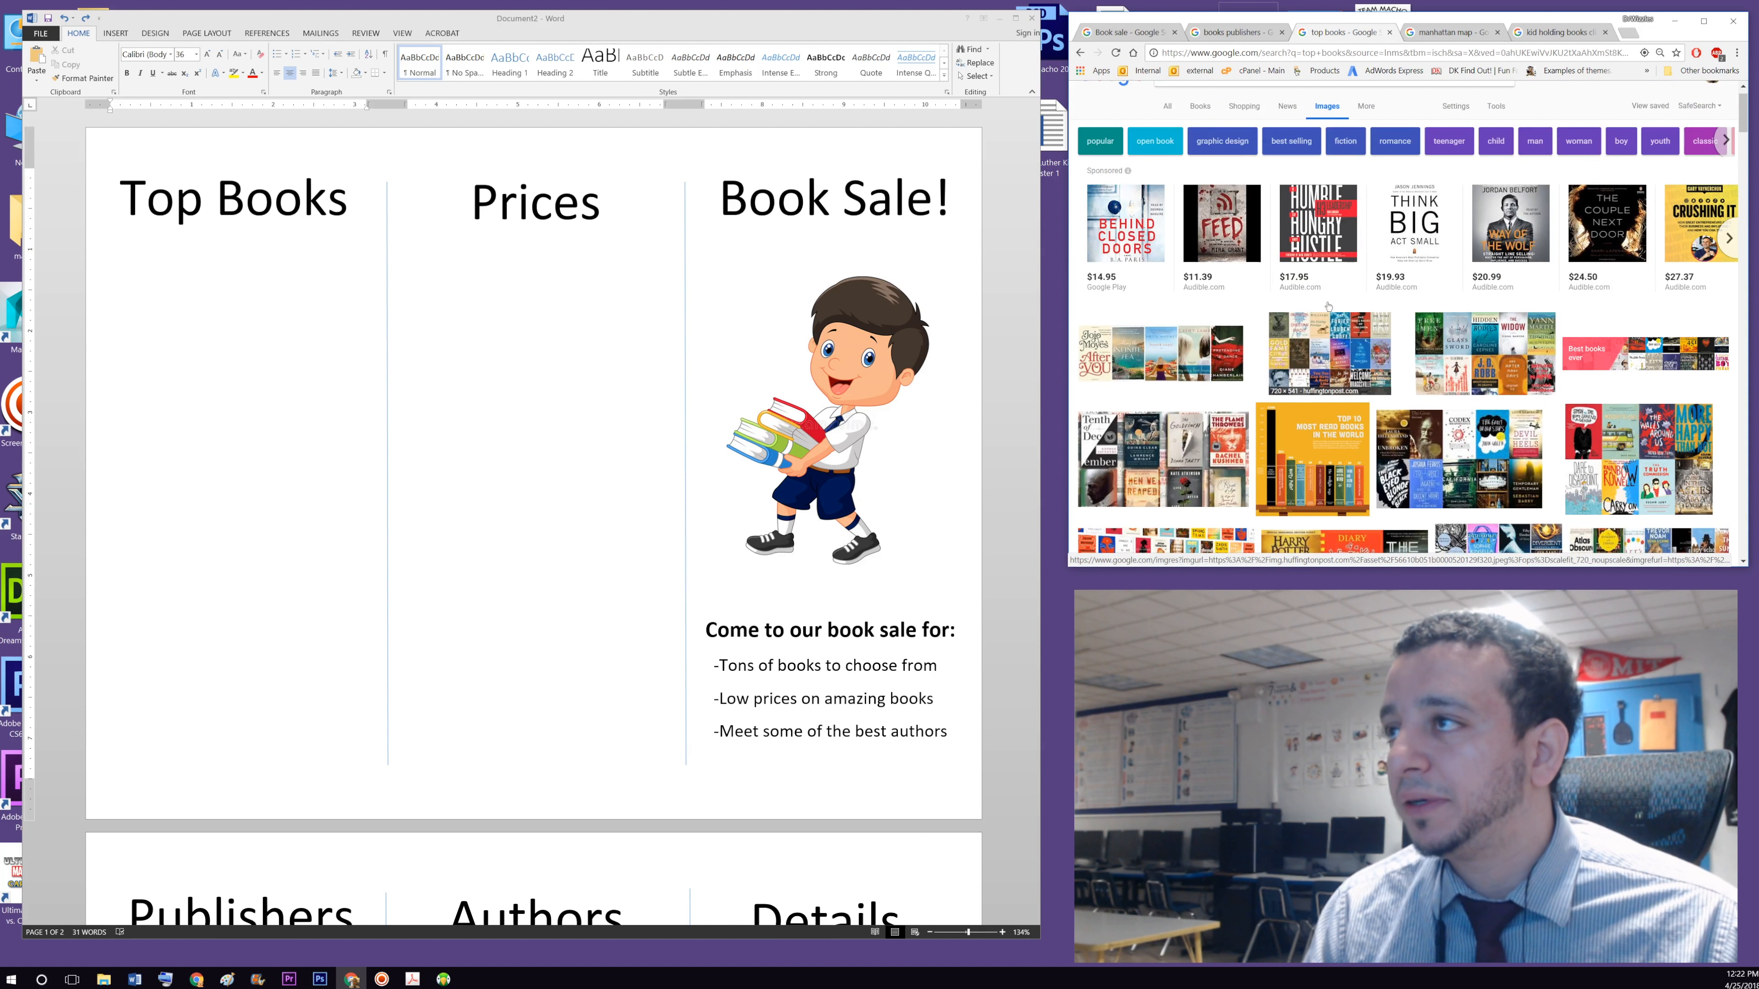
- Preview other cover collages from the top books results, including "Best books to give (and get)", "Top Books of 2016 in Fairfax County" and "Best Books of 2014"
scroll(1327, 303, "down", 2)
left_click(1617, 330)
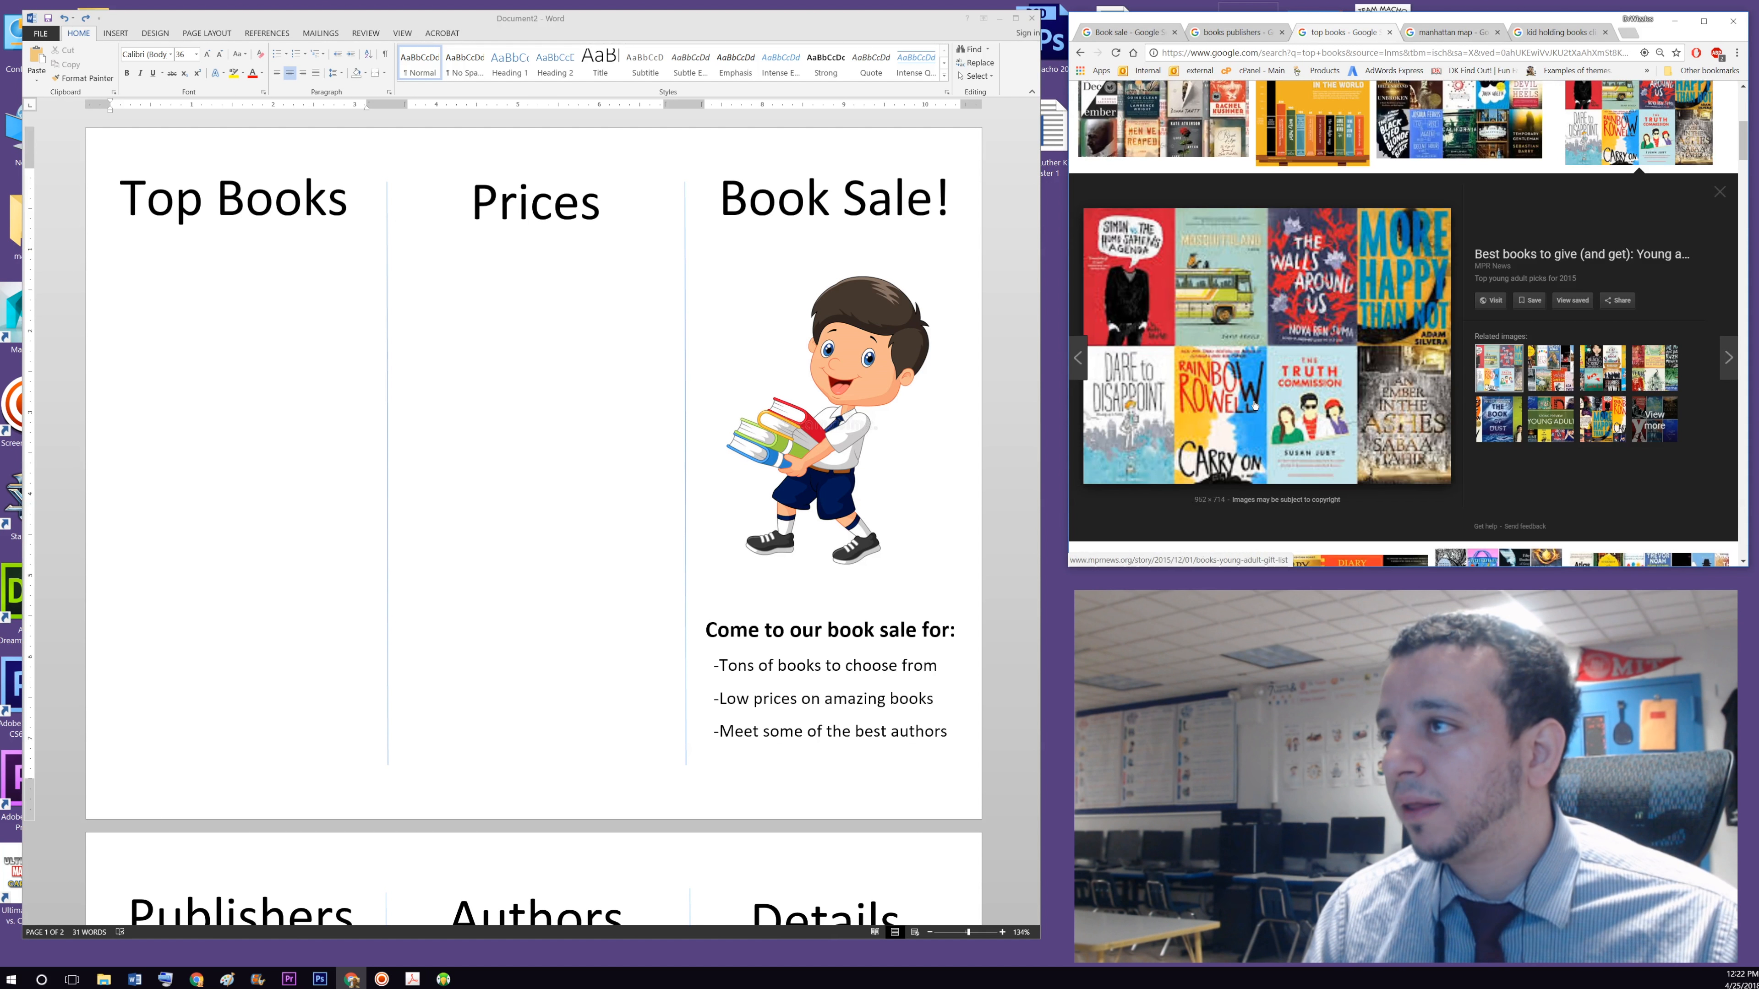
left_click(1531, 390)
scroll(1475, 301, "up", 5)
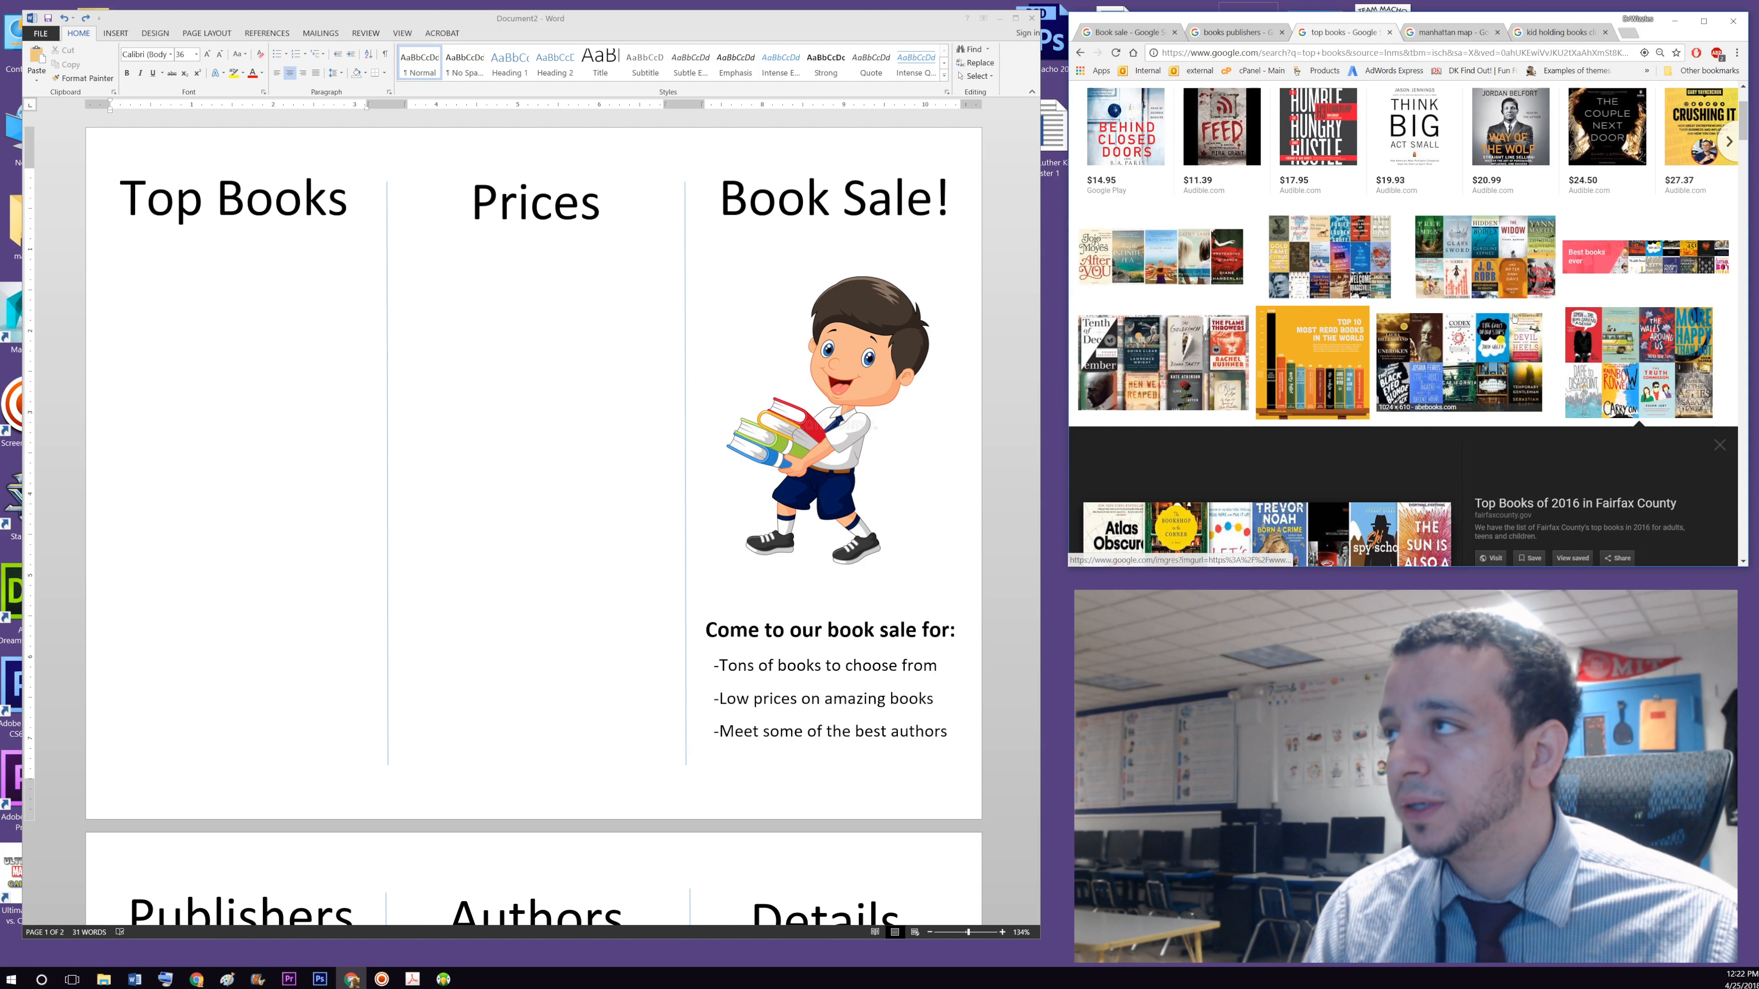
scroll(1456, 385, "down", 6)
scroll(1455, 386, "down", 5)
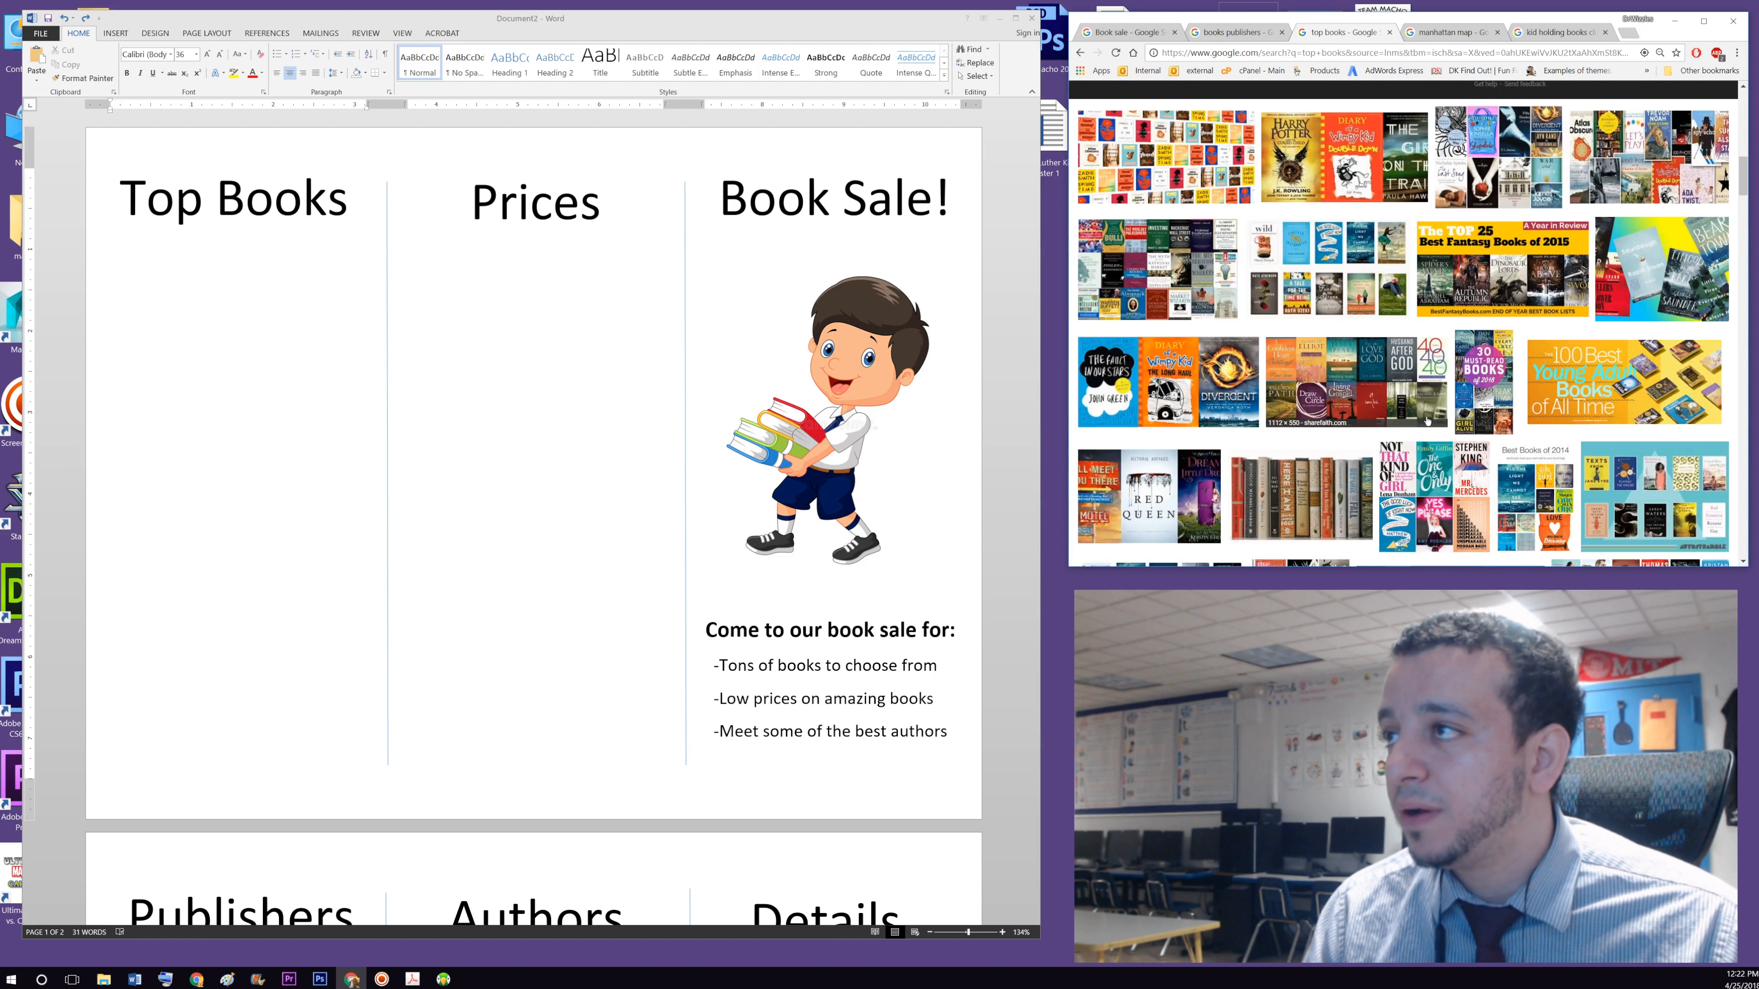
scroll(1578, 338, "down", 4)
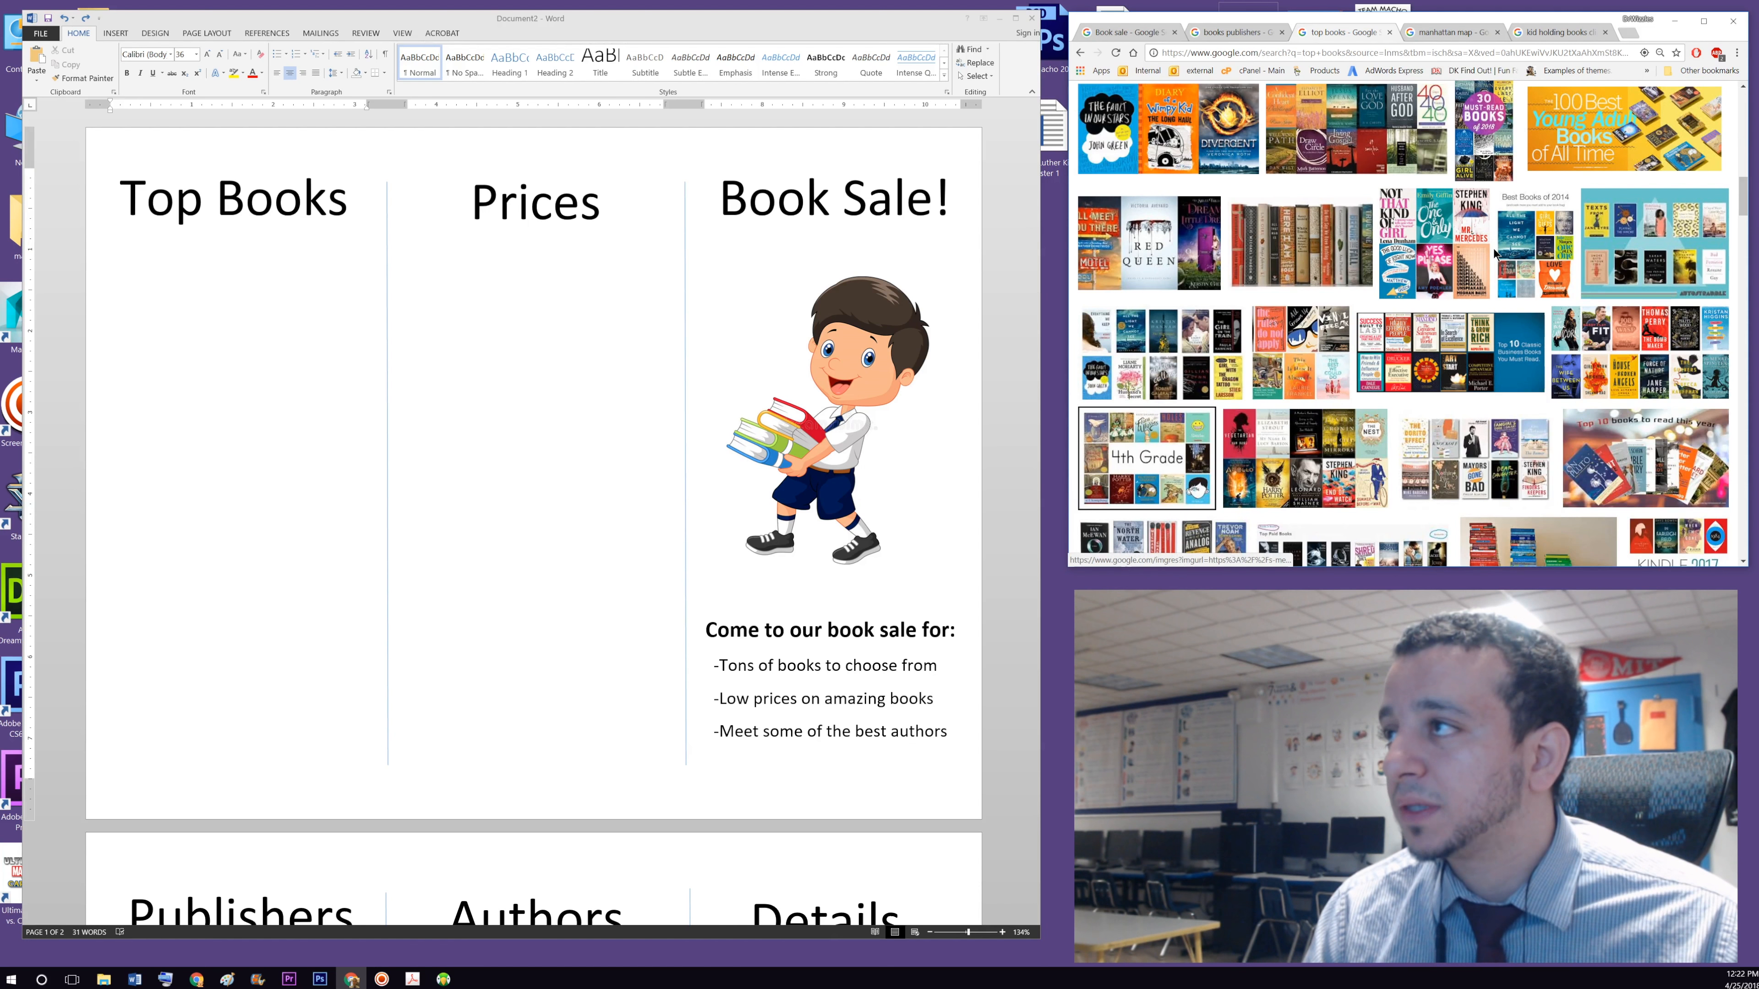
left_click(1417, 241)
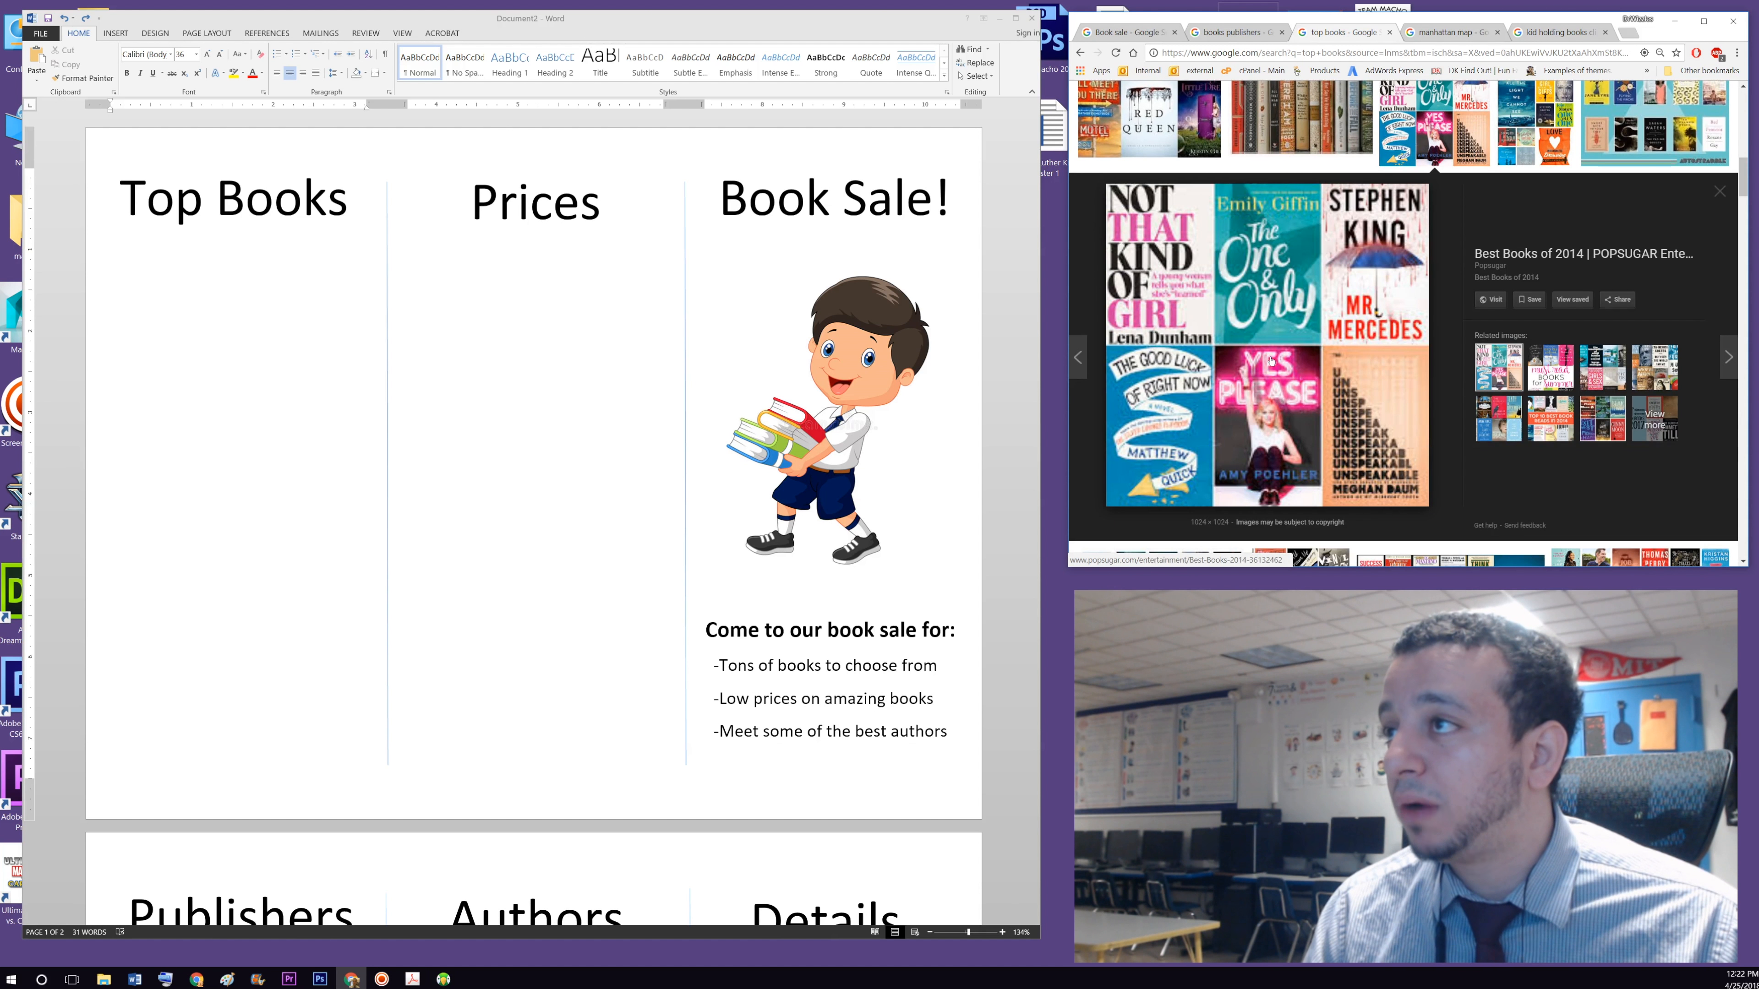
- Open the "20 Best Hanukkah Children's Books" cover collage and save it to the Desktop as a JPEG image
scroll(1369, 361, "down", 5)
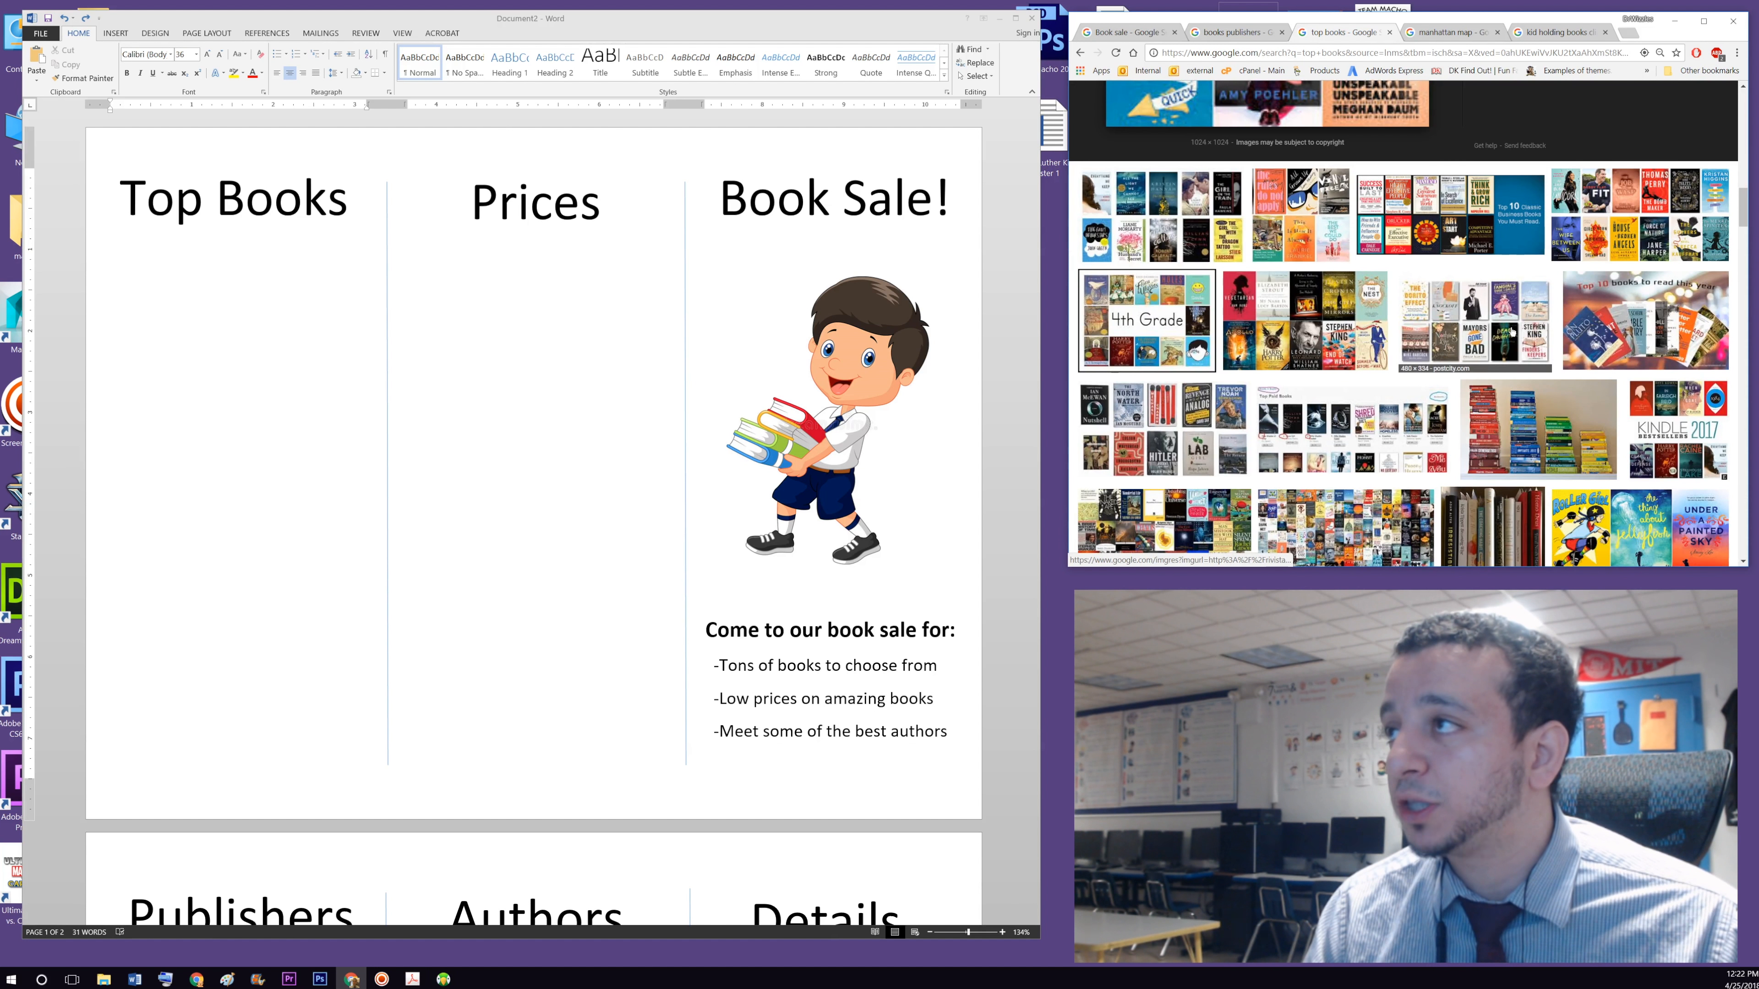
scroll(1515, 261, "down", 3)
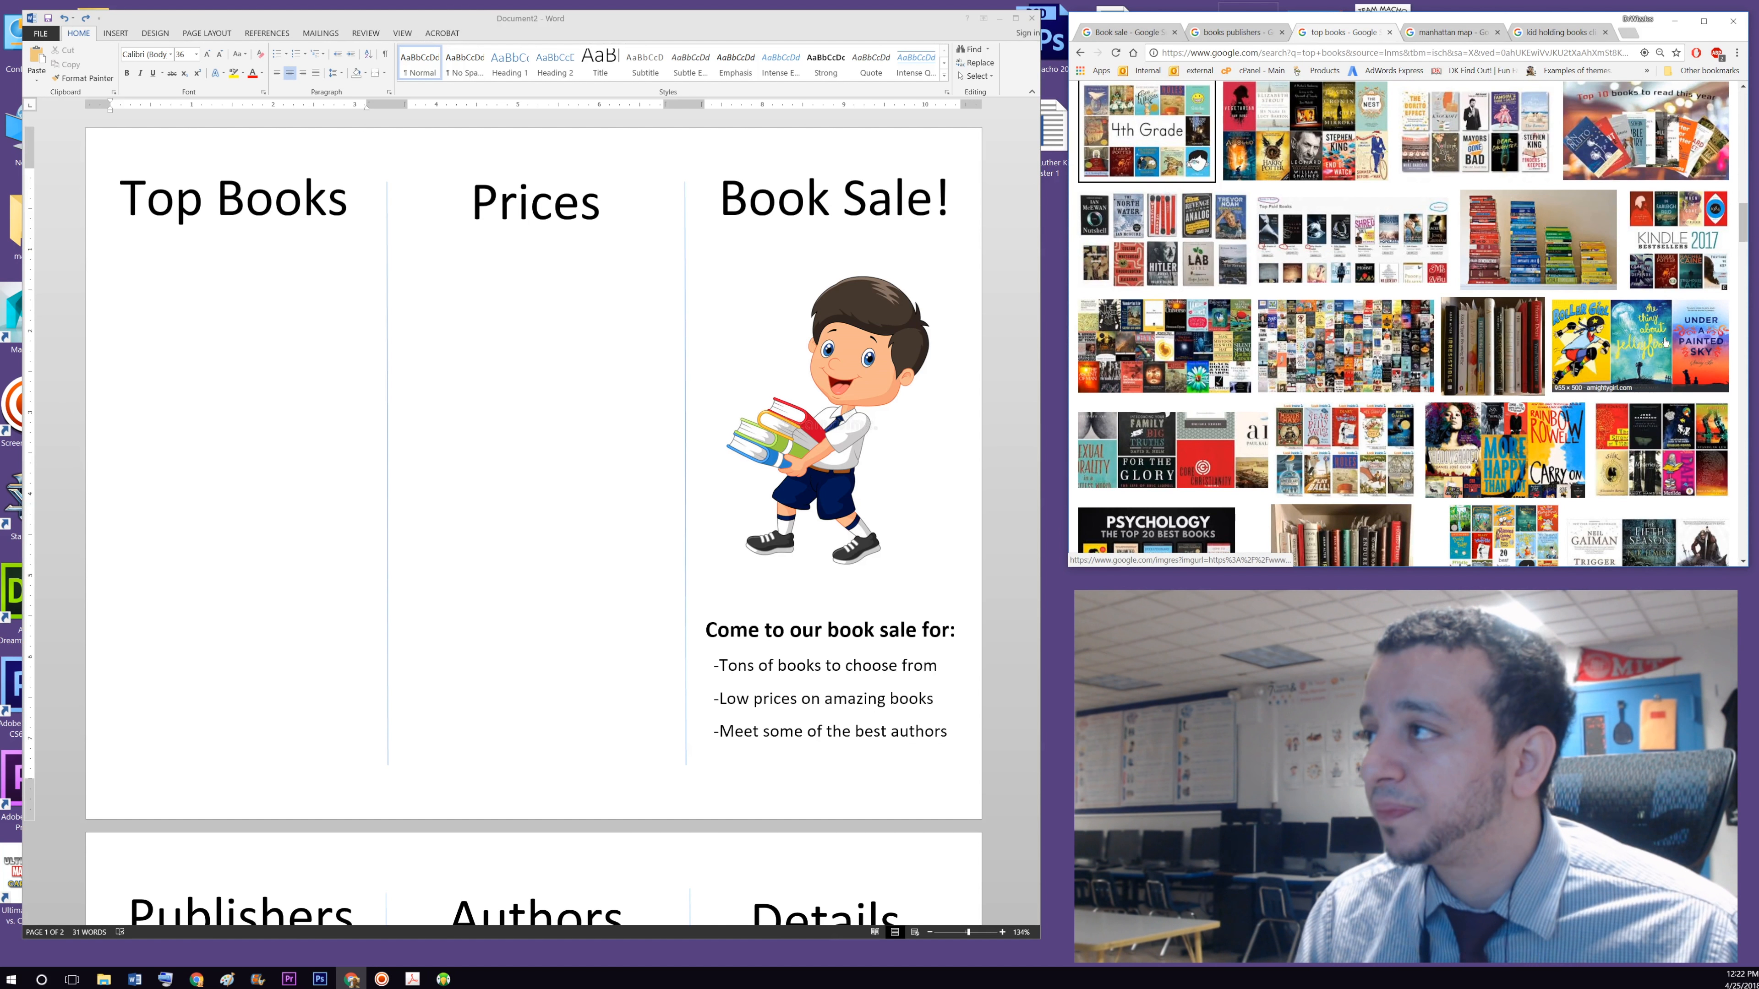
scroll(1655, 388, "down", 1)
scroll(1665, 341, "down", 8)
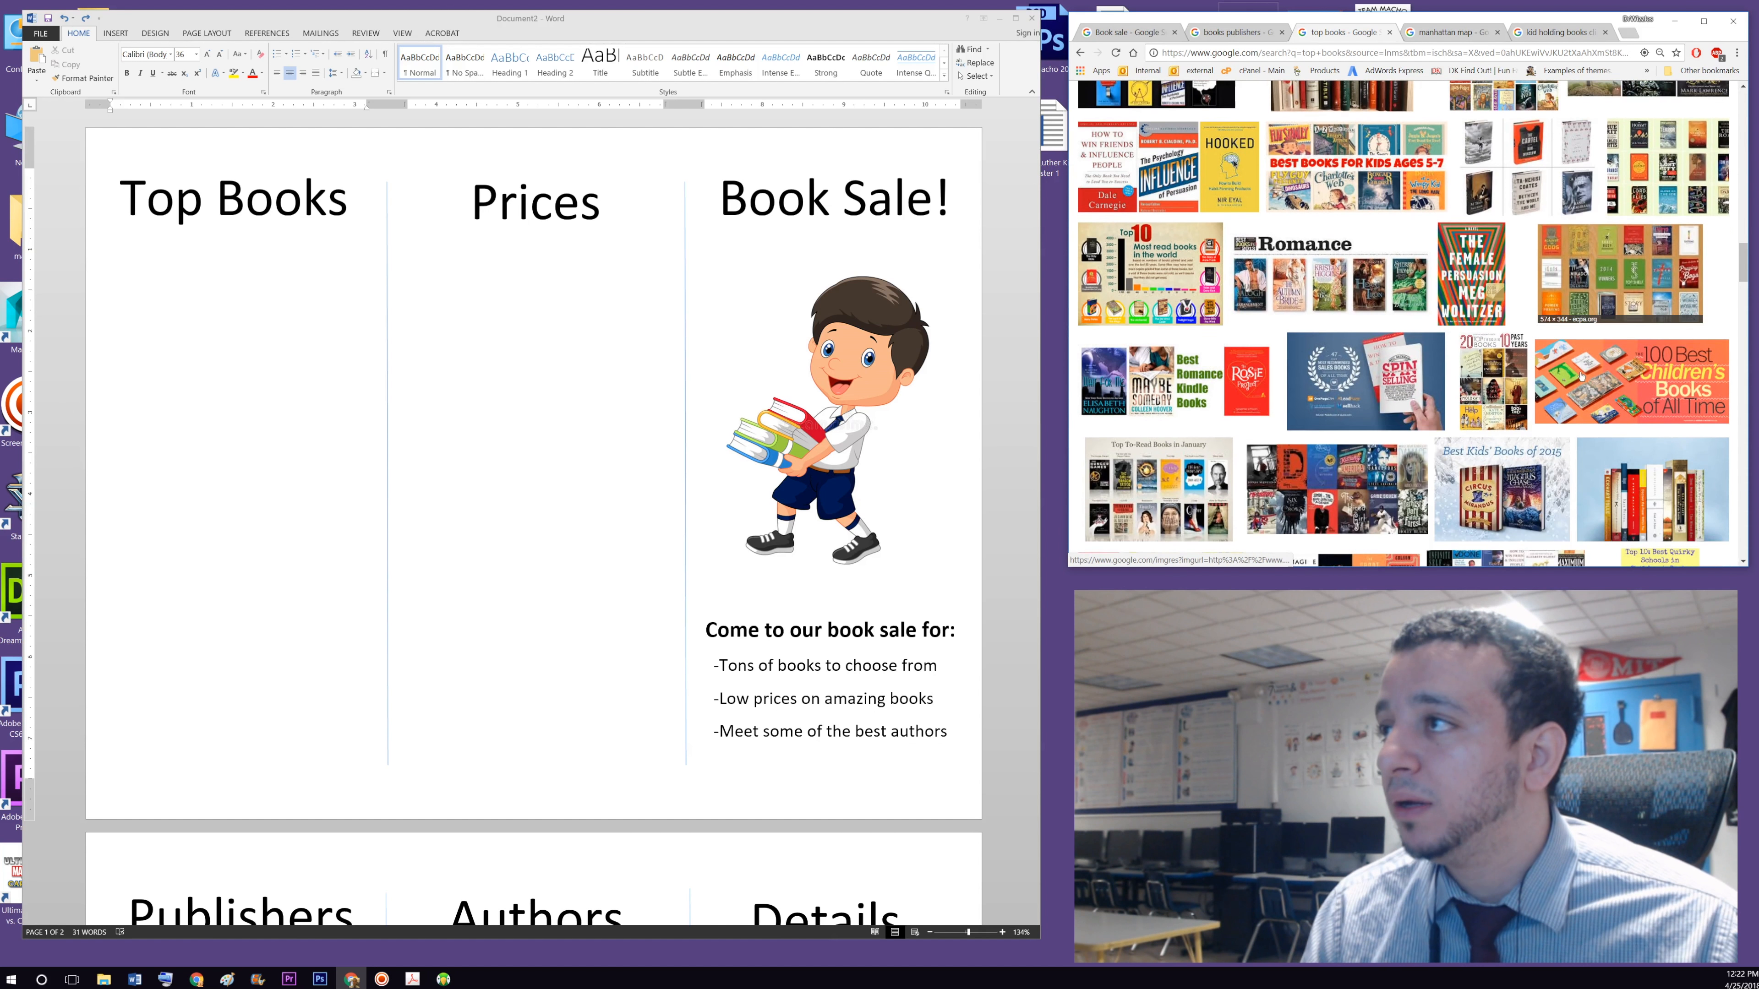
scroll(1296, 404, "down", 2)
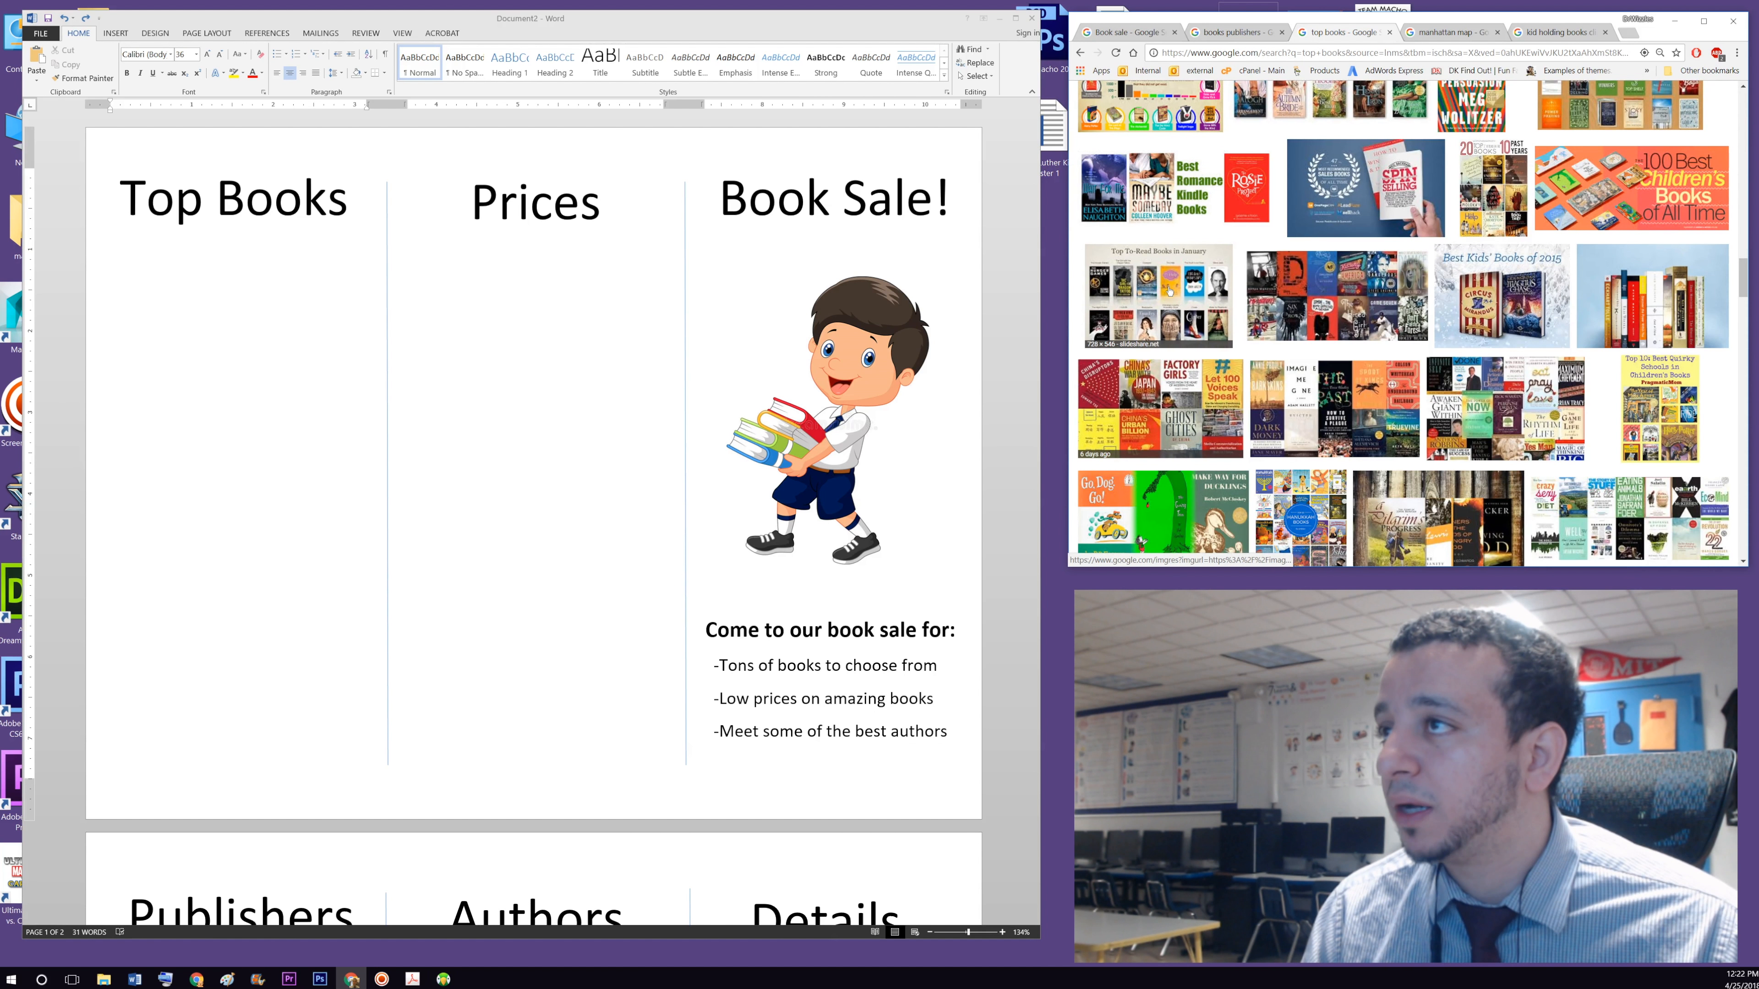
scroll(1186, 292, "down", 3)
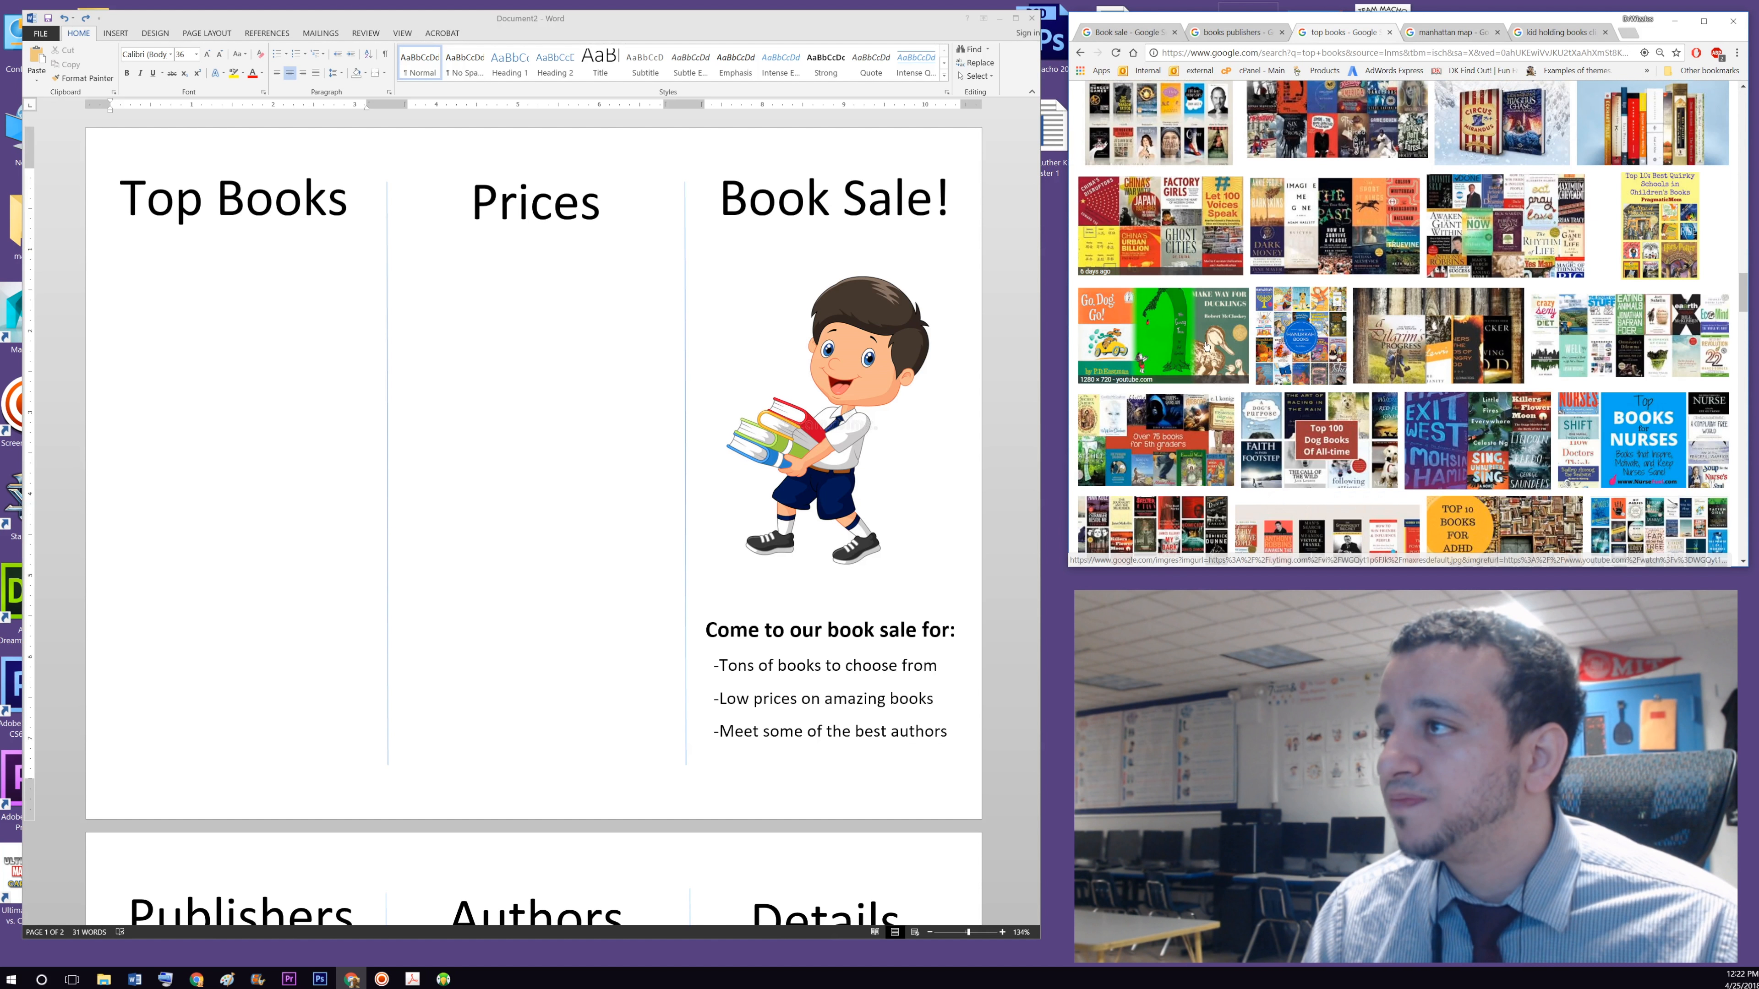
left_click(1314, 332)
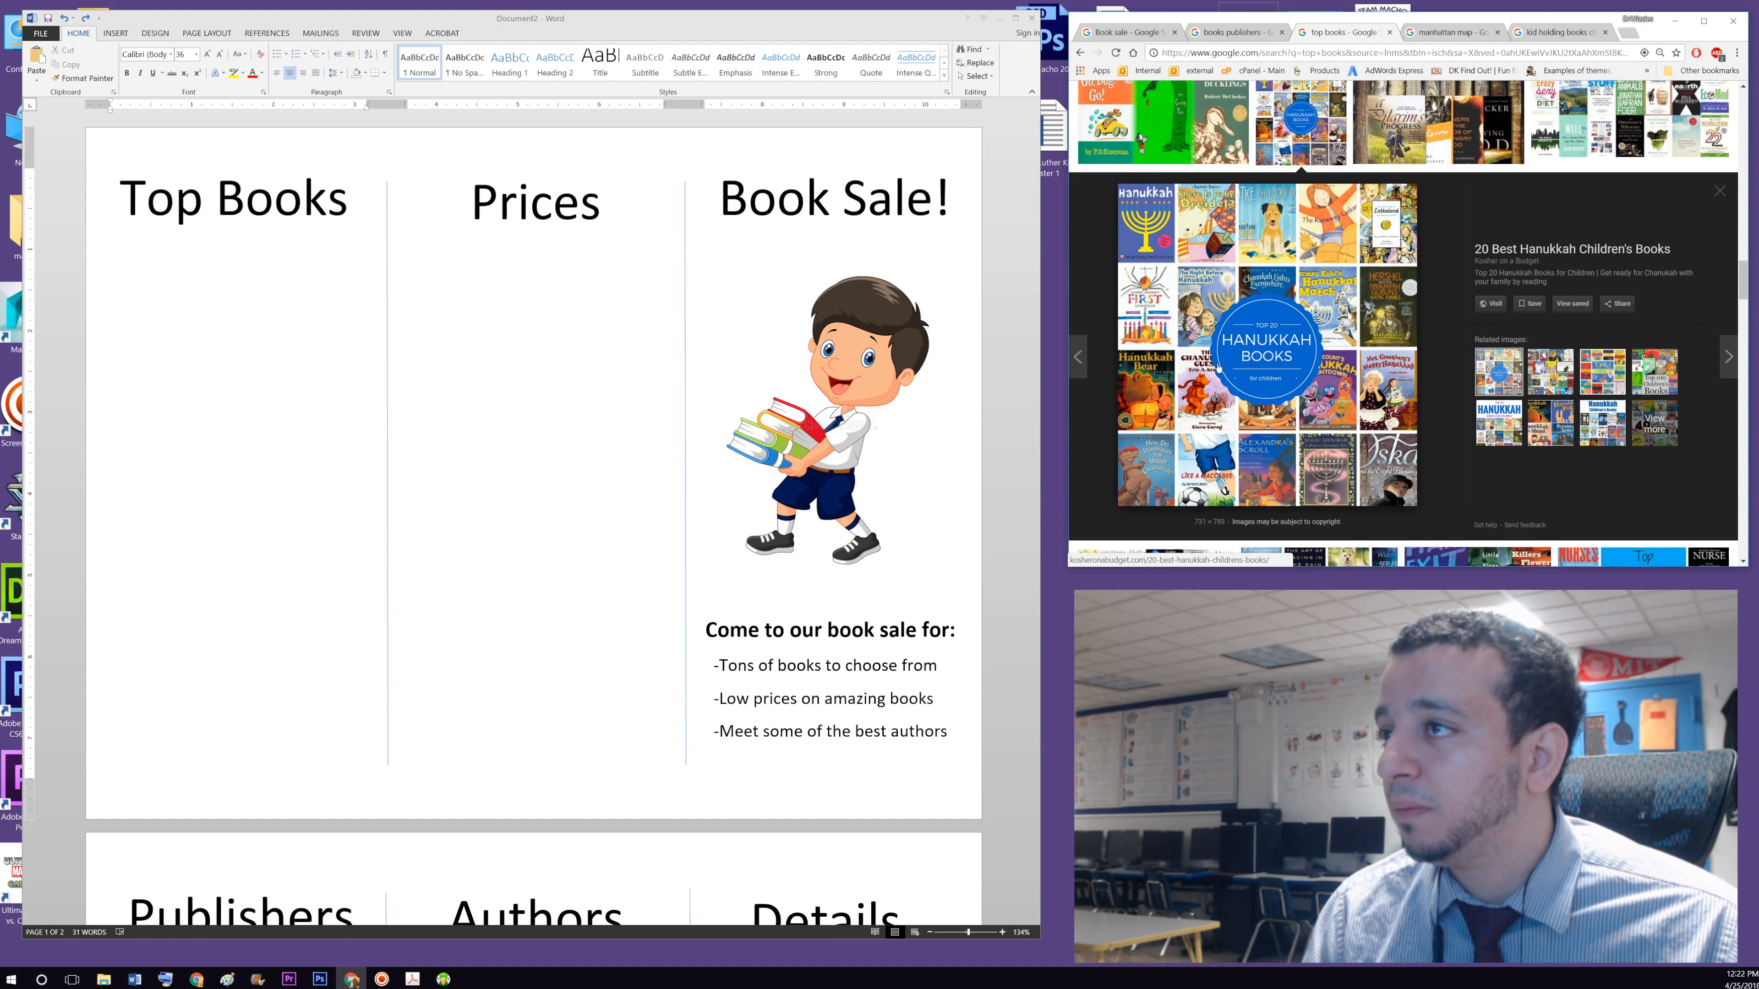
right_click(1240, 303)
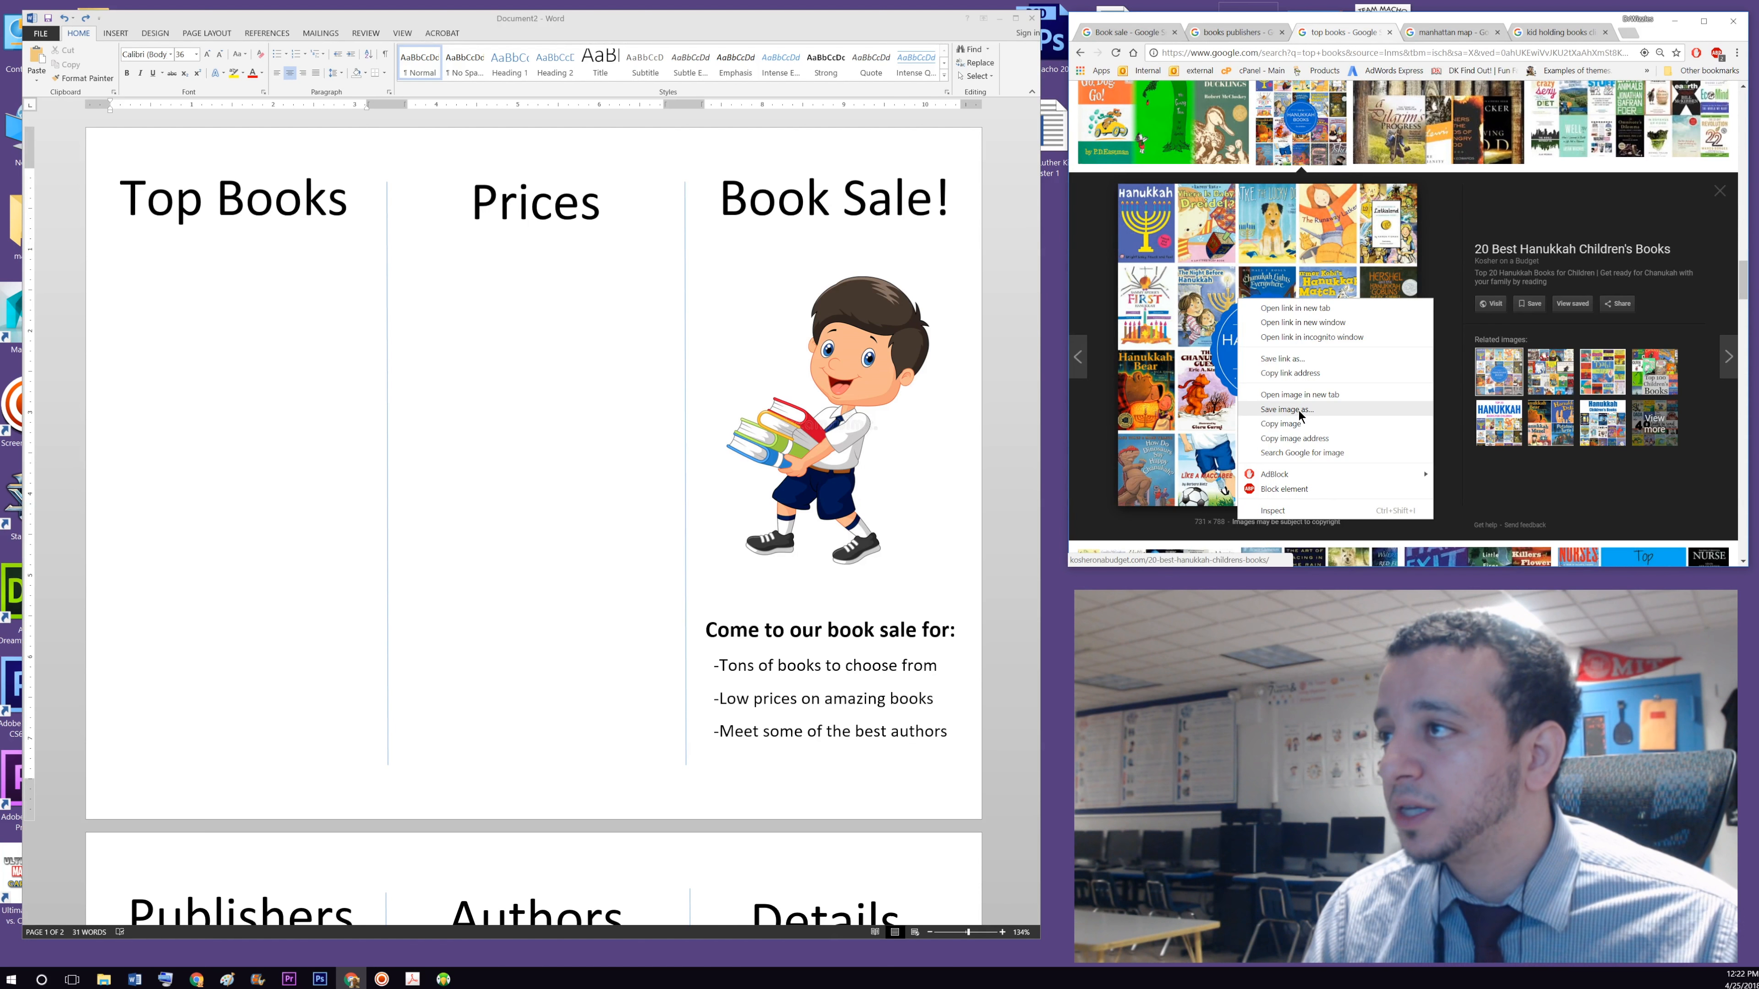
left_click(1272, 422)
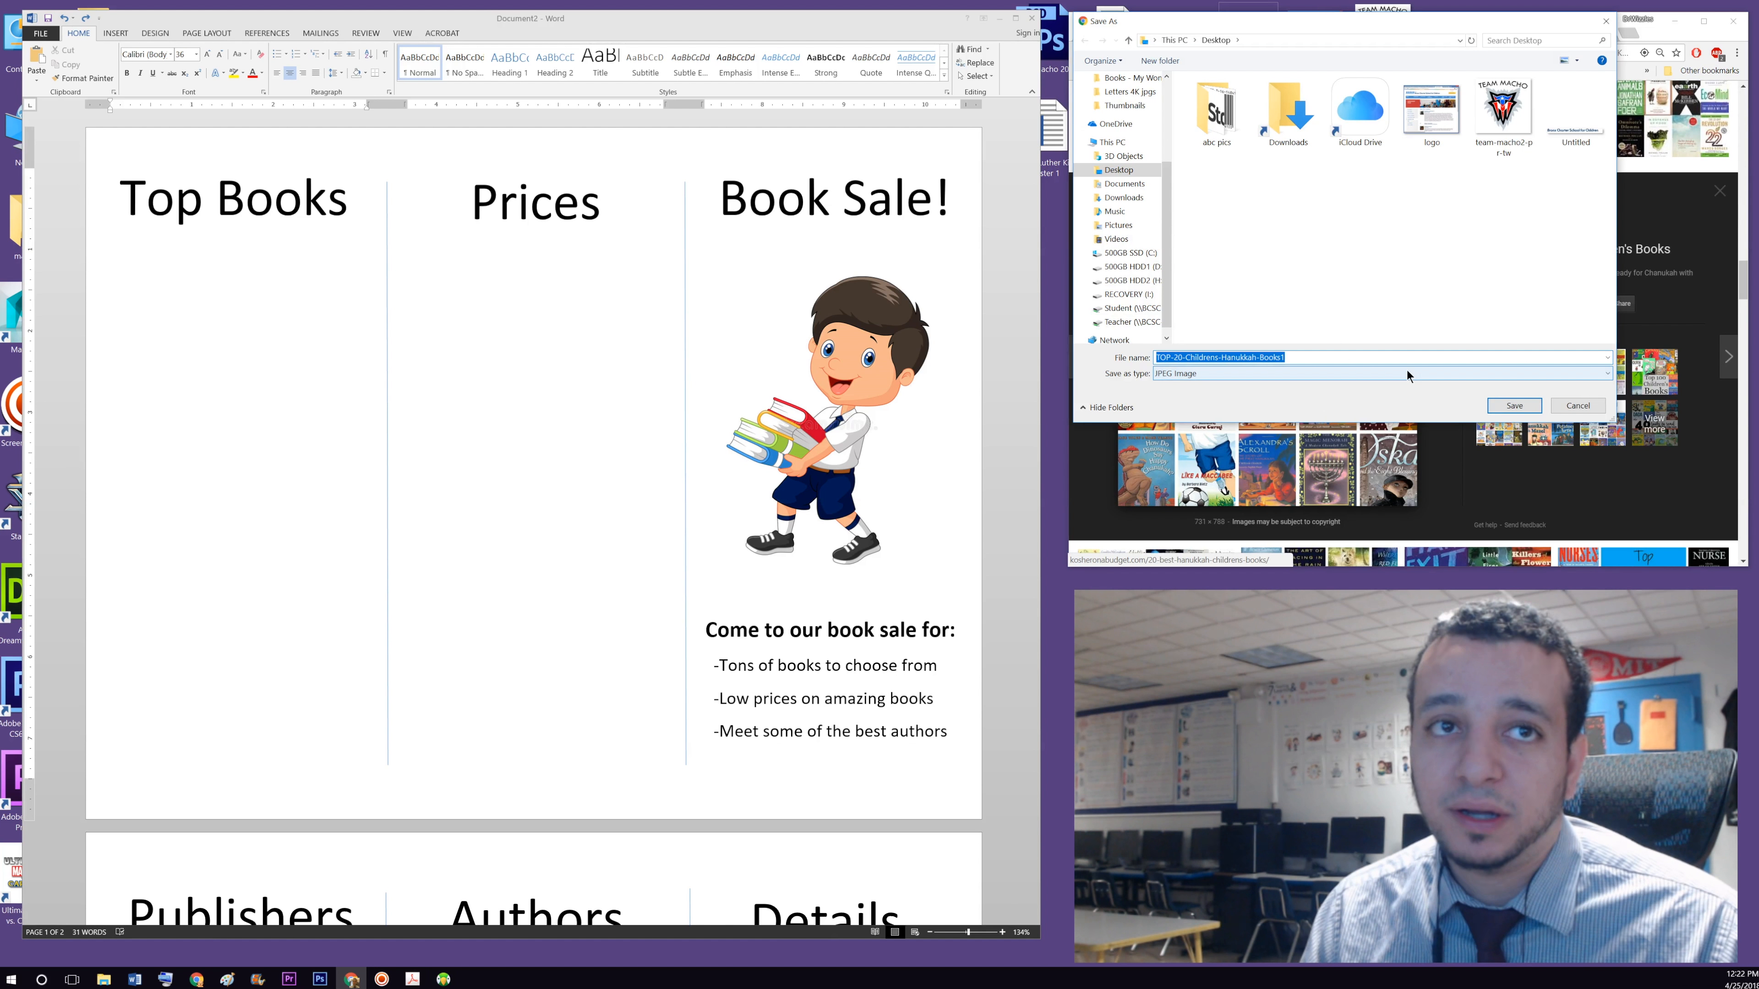
left_click(1524, 408)
right_click(1289, 380)
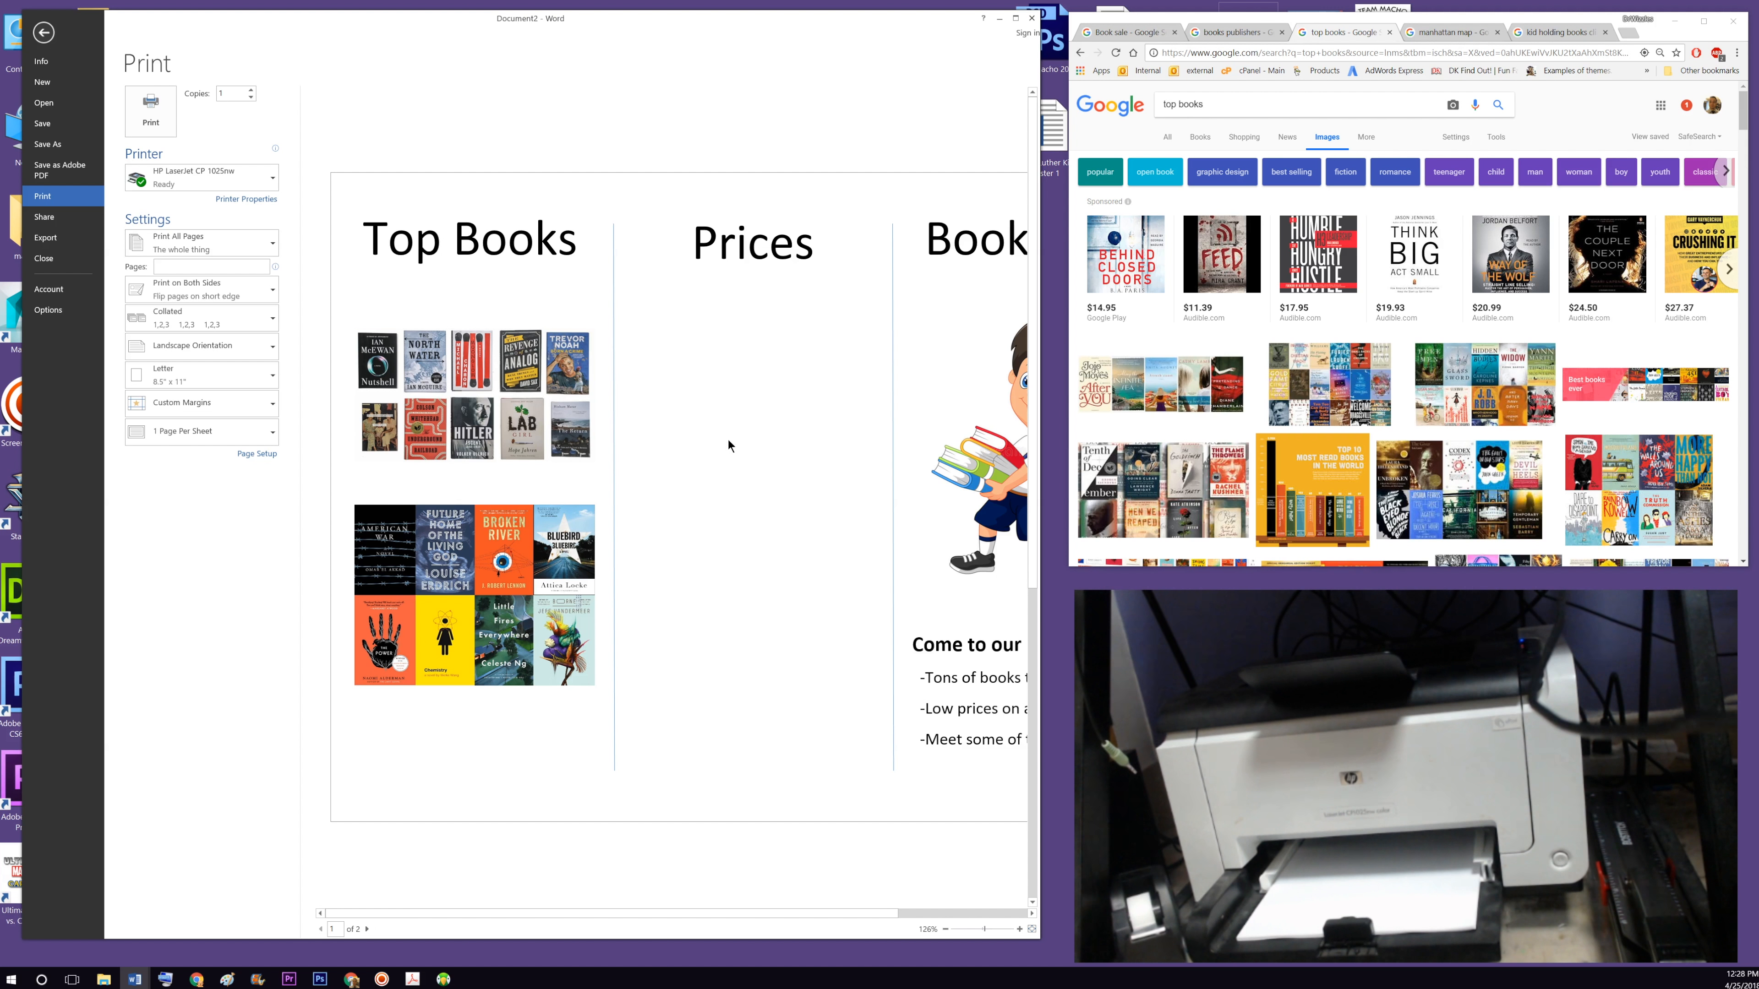
- Print all pages of the landscape brochure on both sides, flipping on the short edge, on the HP LaserJet
left_click(152, 109)
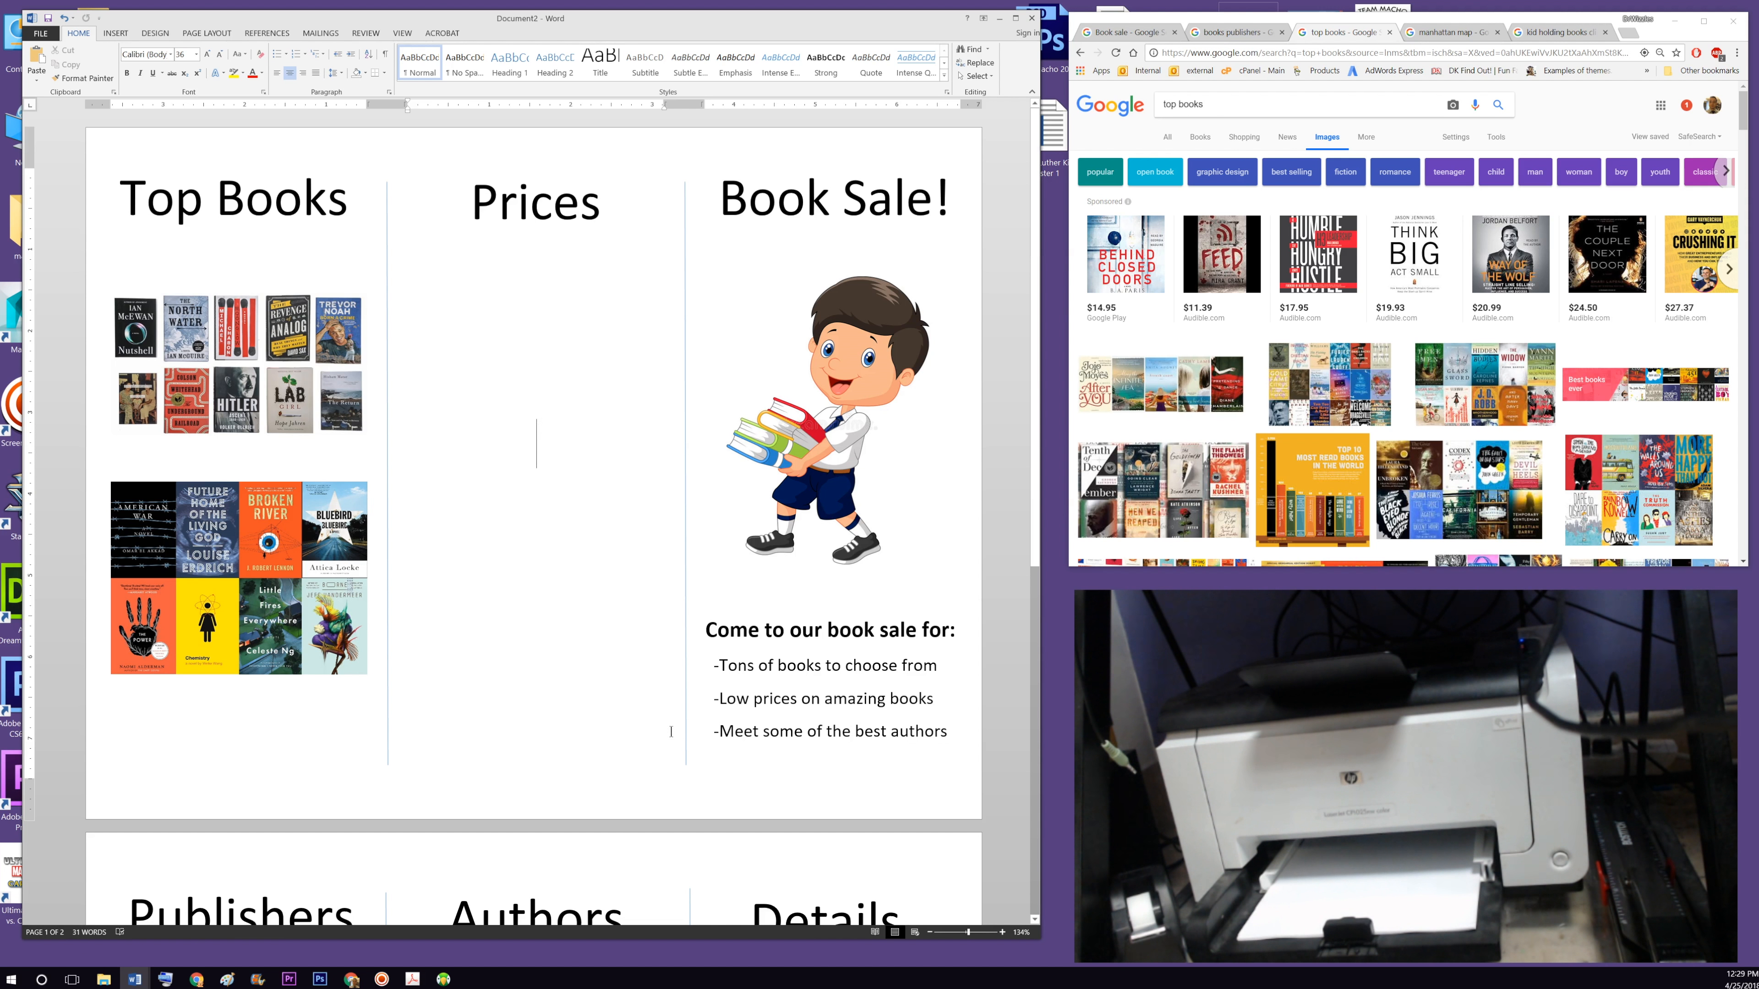
- Review both brochure pages, checking the column layout of the front page against the back page
scroll(585, 555, "down", 1)
scroll(591, 579, "down", 2)
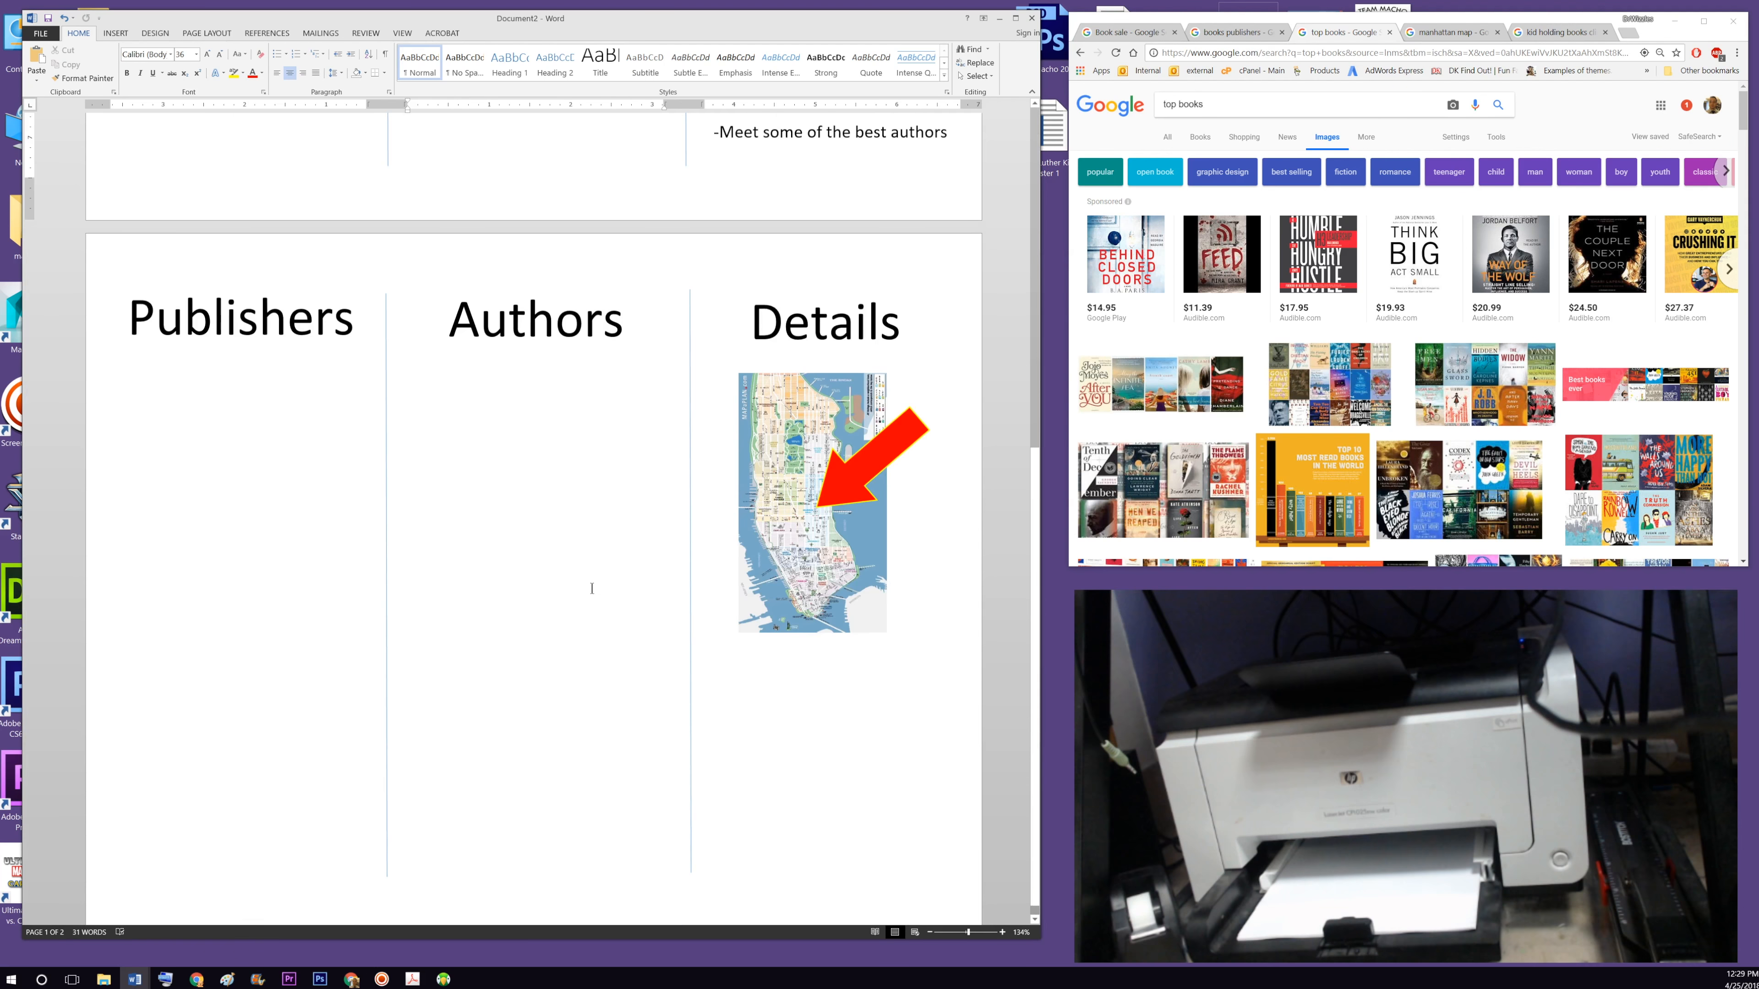
scroll(429, 609, "up", 4)
scroll(268, 643, "down", 2)
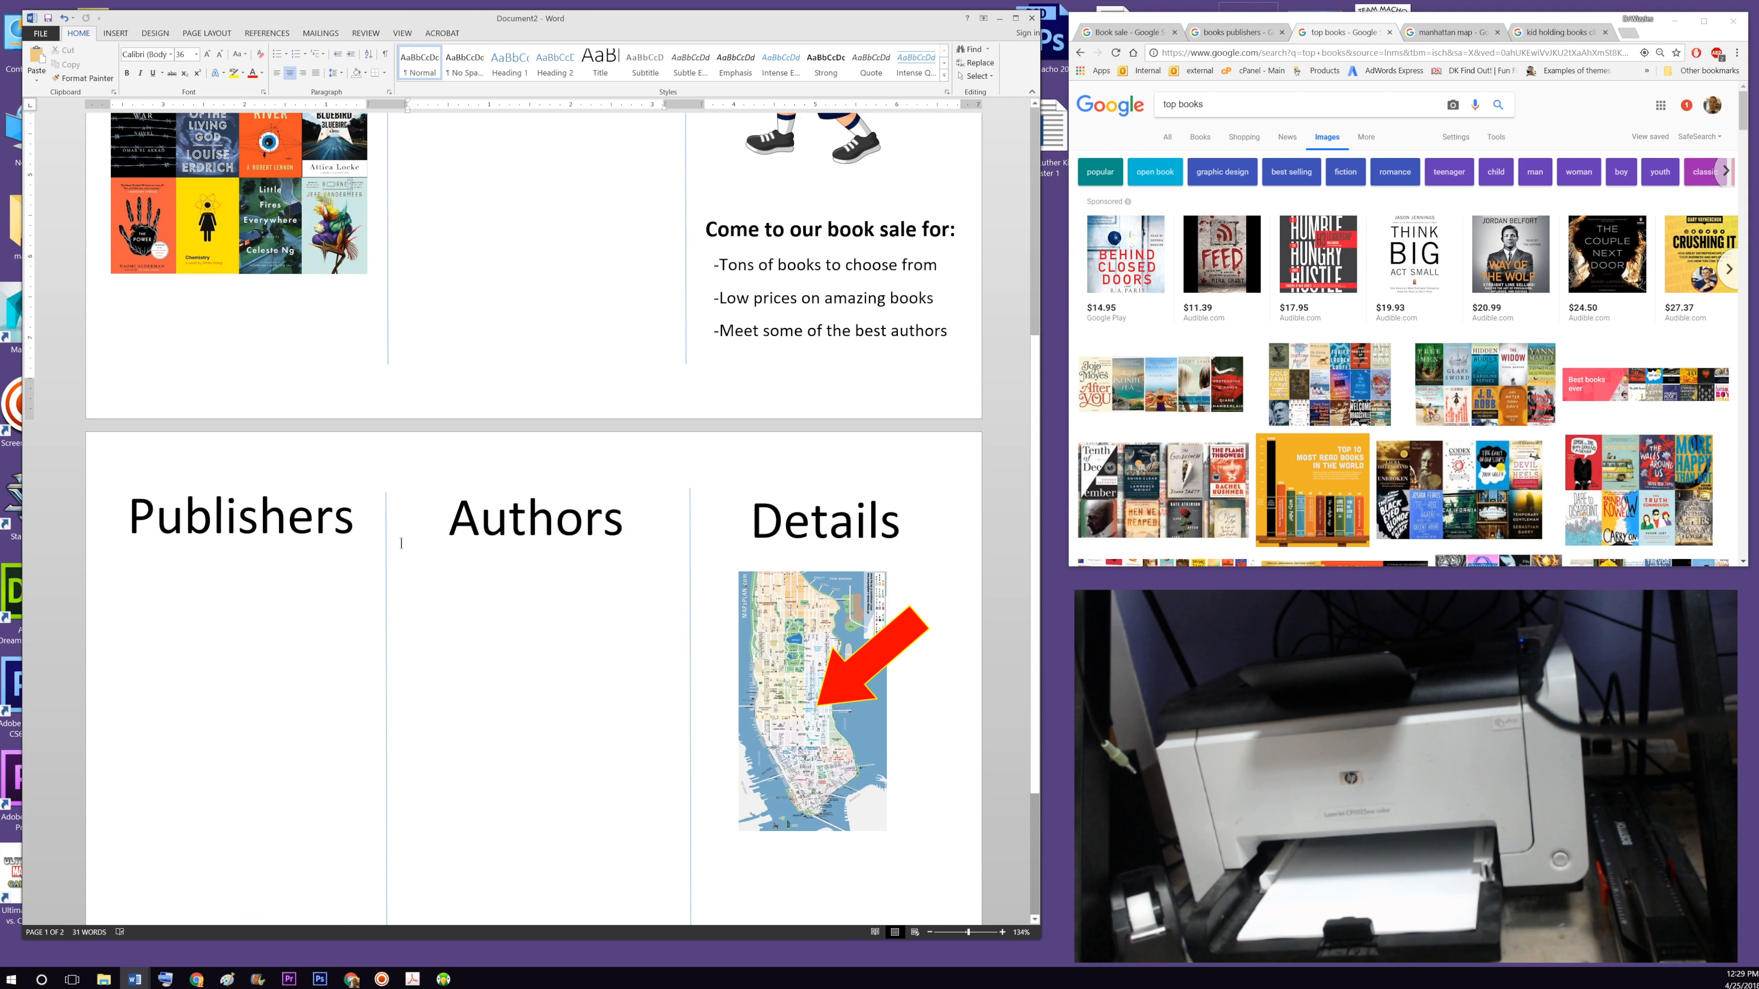
scroll(504, 664, "up", 3)
scroll(484, 659, "down", 6)
scroll(575, 555, "up", 3)
scroll(563, 519, "up", 6)
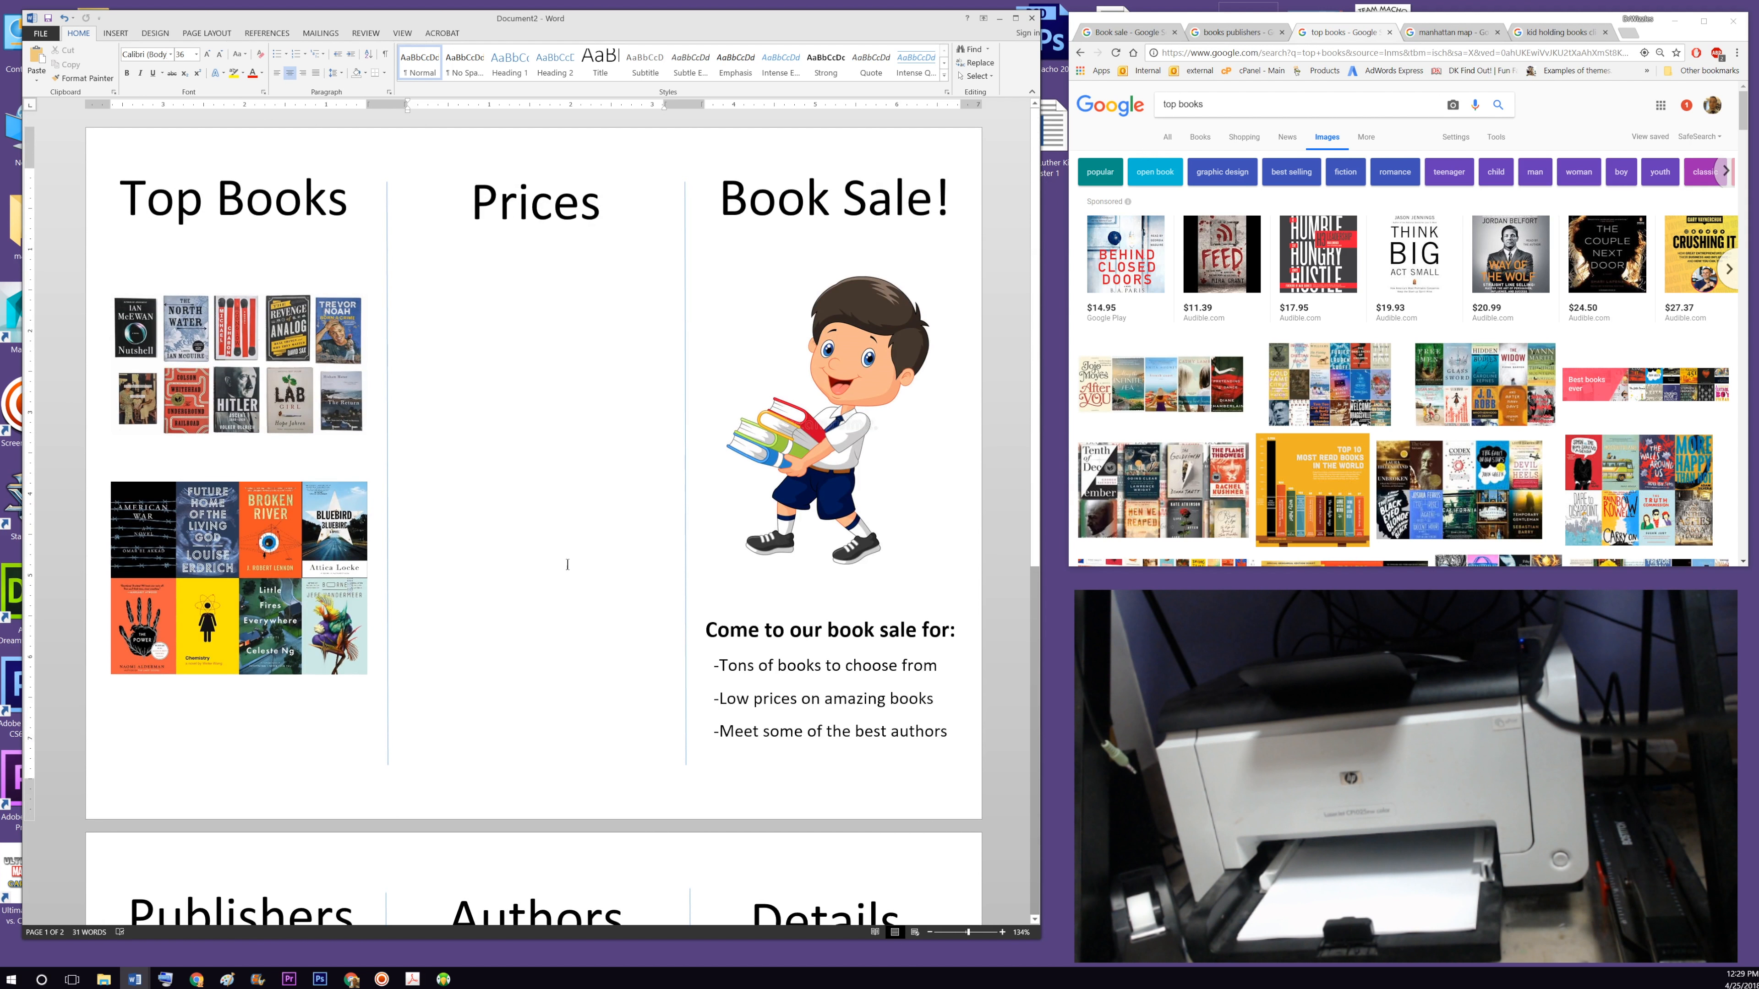
scroll(527, 568, "down", 8)
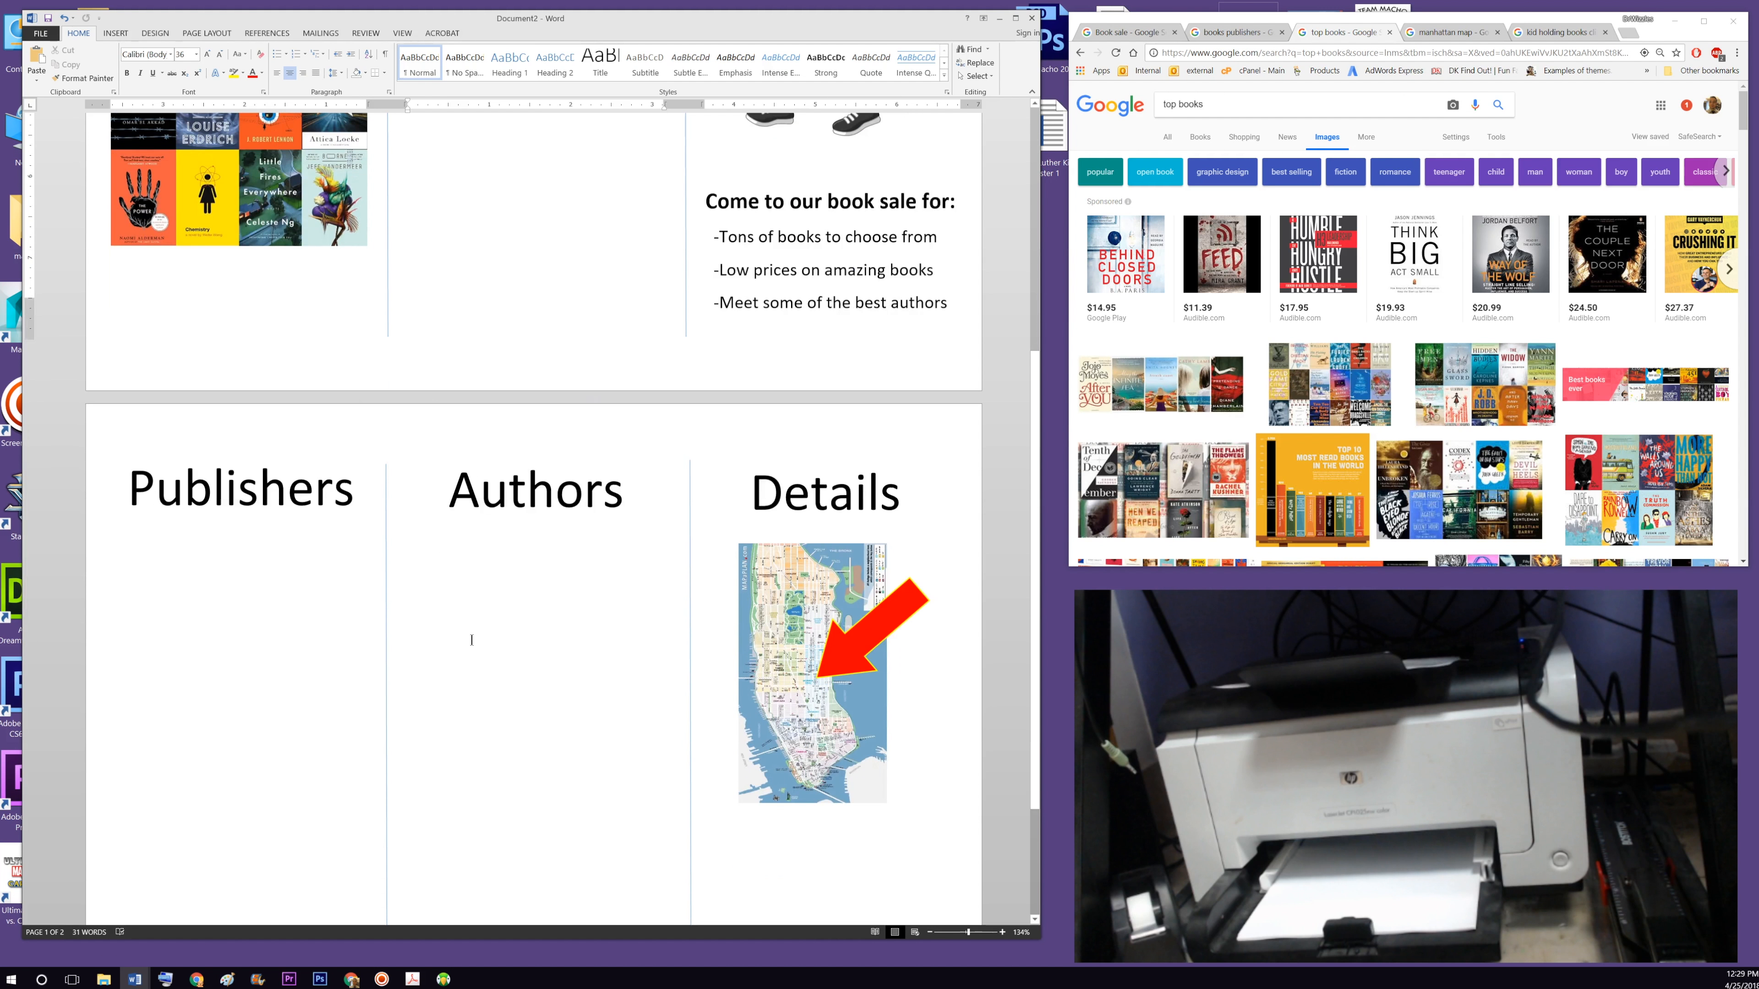
scroll(475, 658, "down", 1)
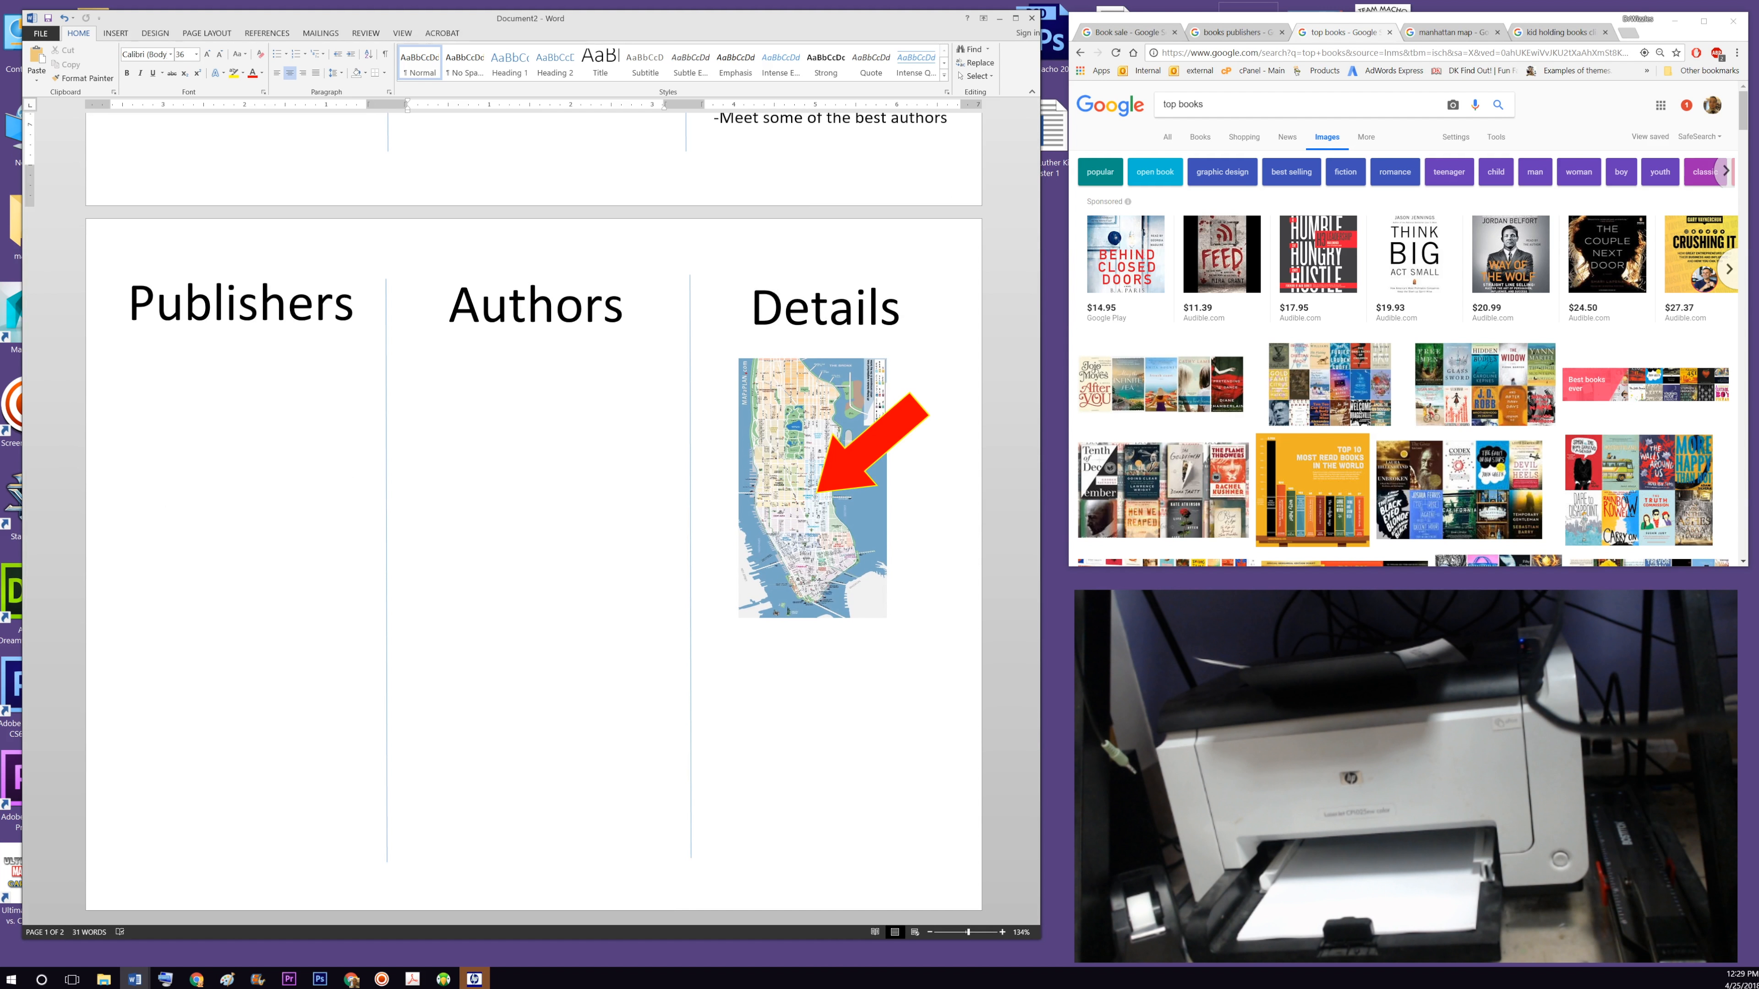
- Move the HP LaserJet two-sided printing alert aside and resume the job to print the odd-numbered pages
left_click_drag(441, 278, 668, 385)
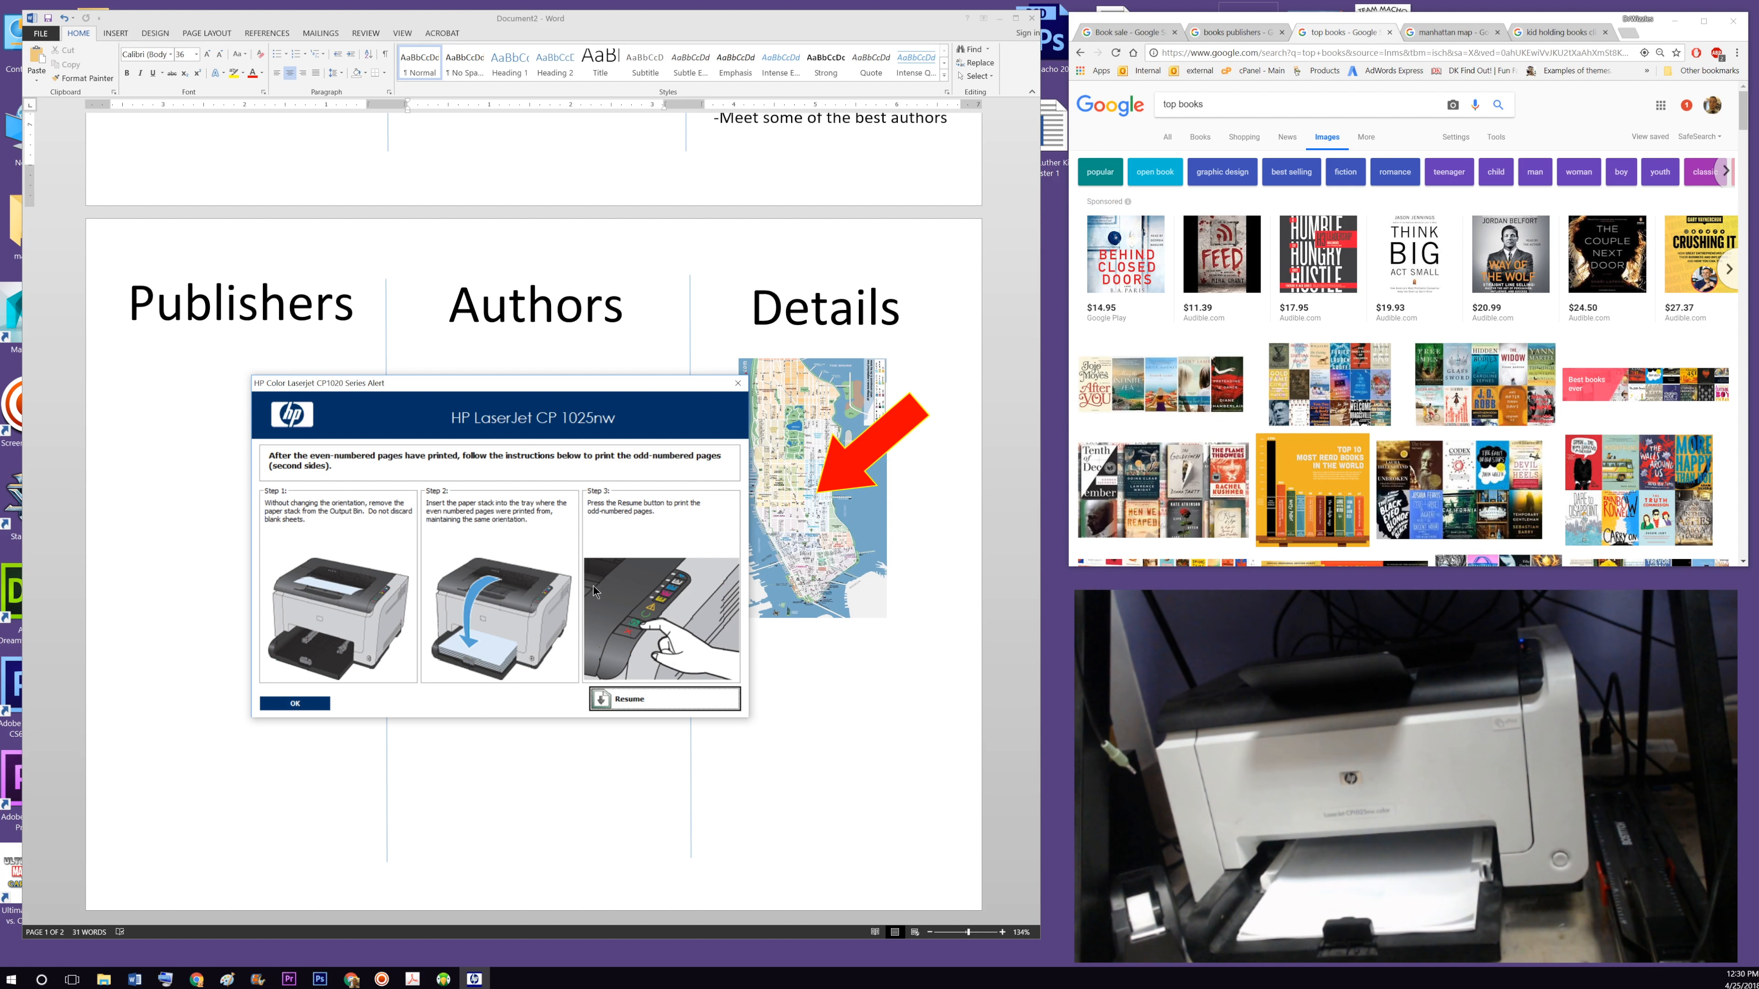
left_click_drag(466, 392, 353, 418)
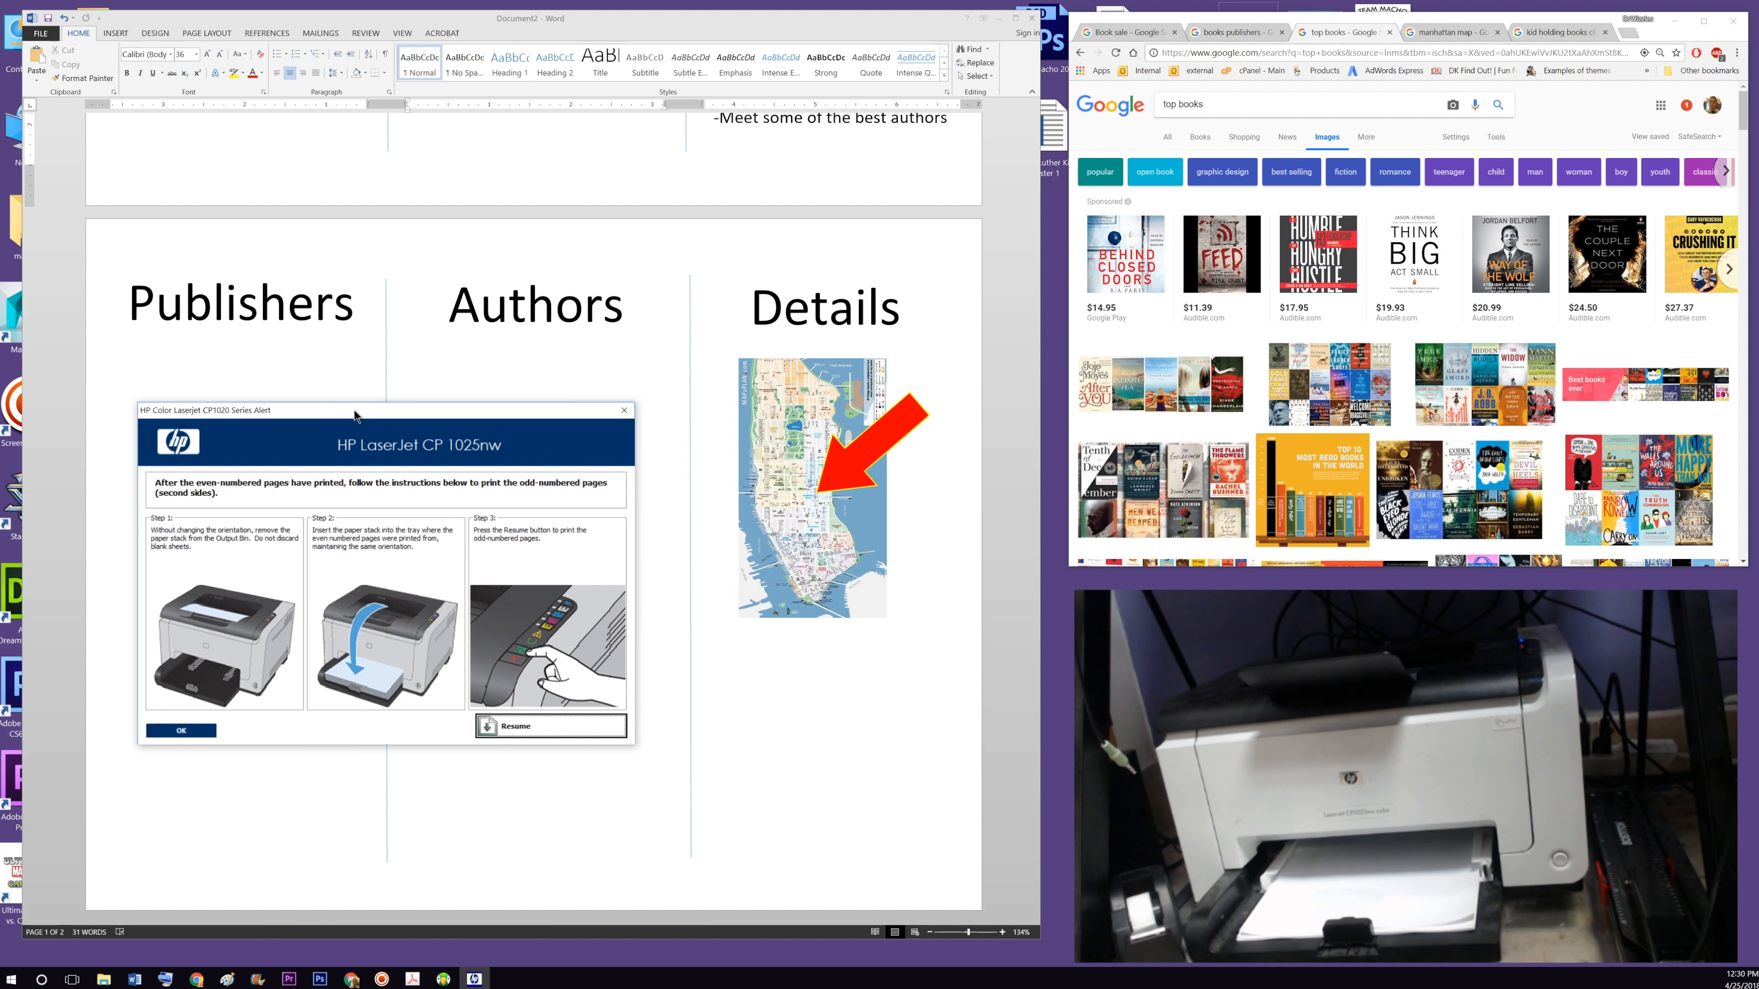
left_click(544, 727)
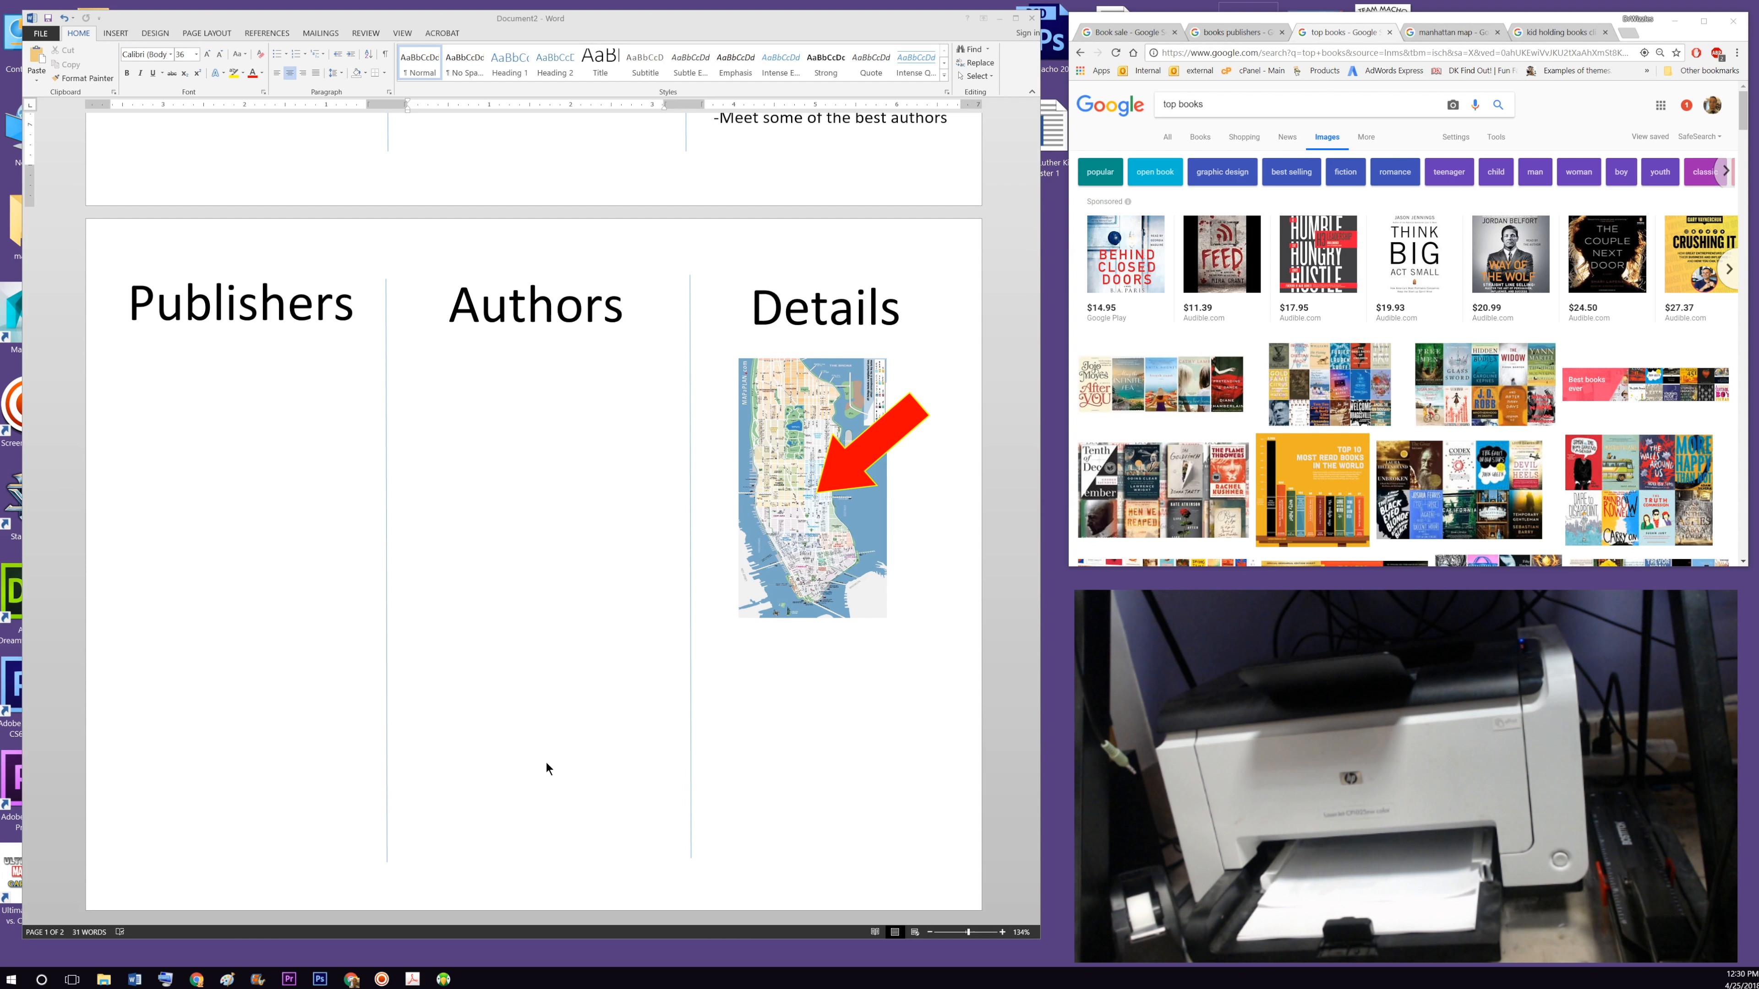
scroll(480, 204, "up", 3)
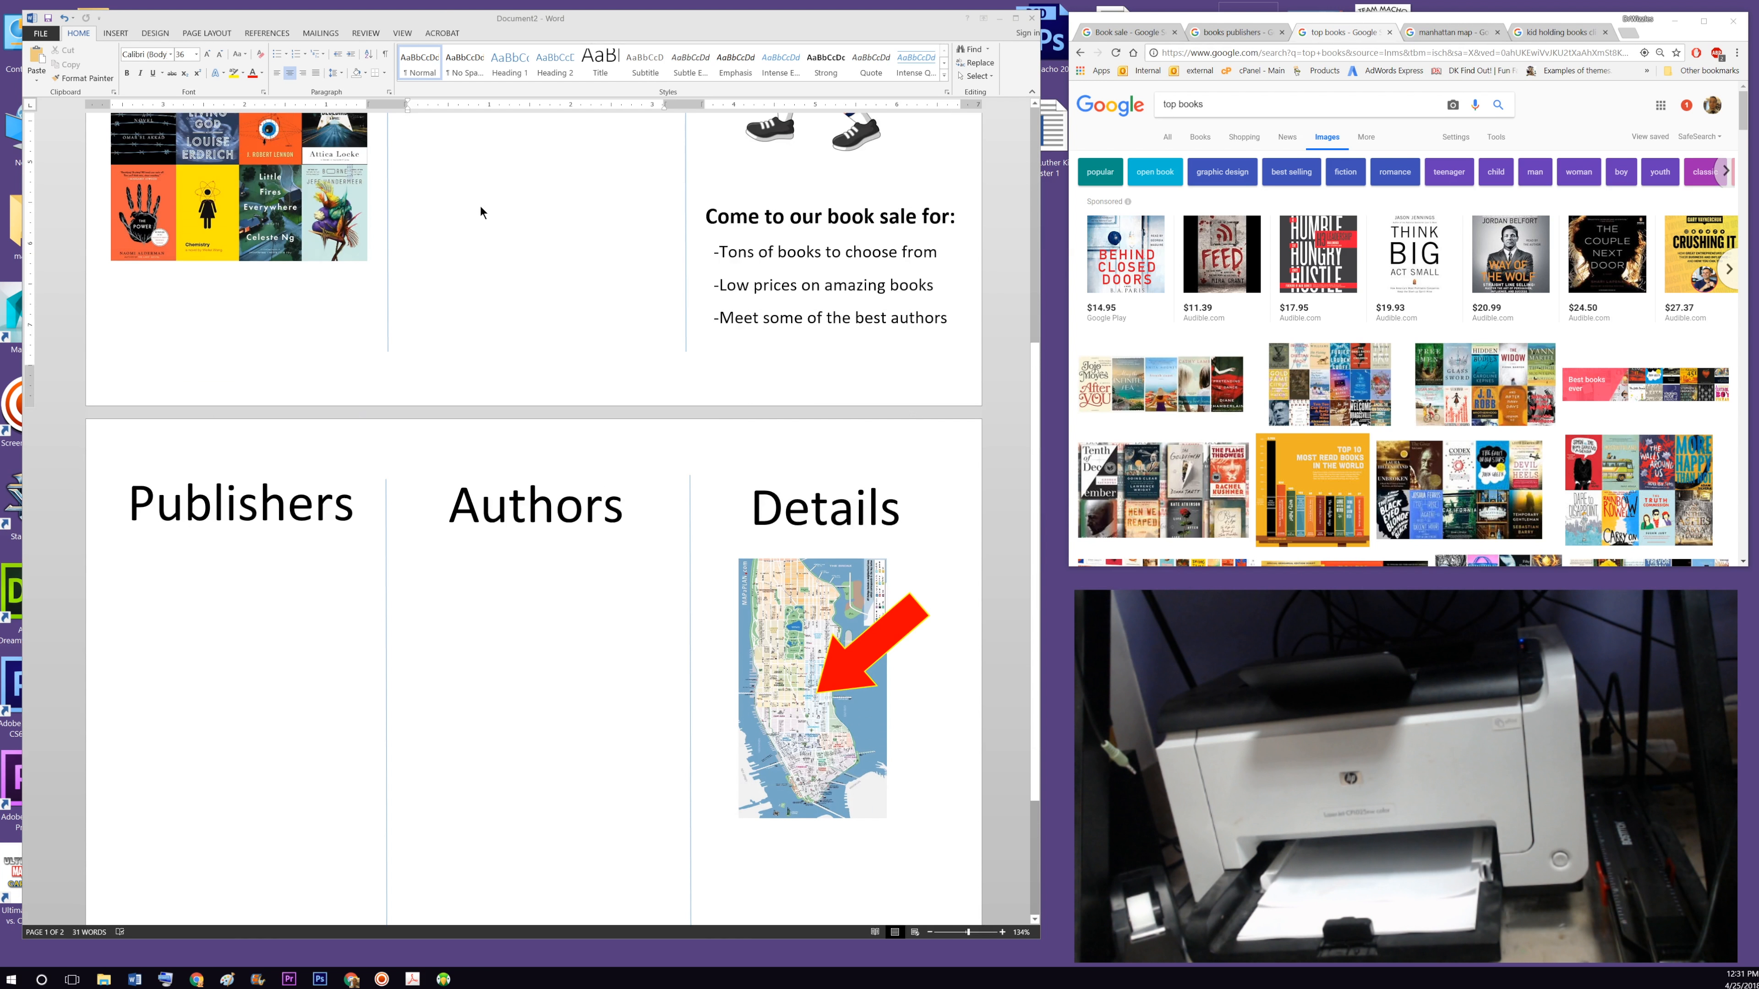
scroll(480, 207, "up", 4)
scroll(475, 249, "down", 2)
scroll(475, 322, "up", 4)
scroll(483, 338, "down", 3)
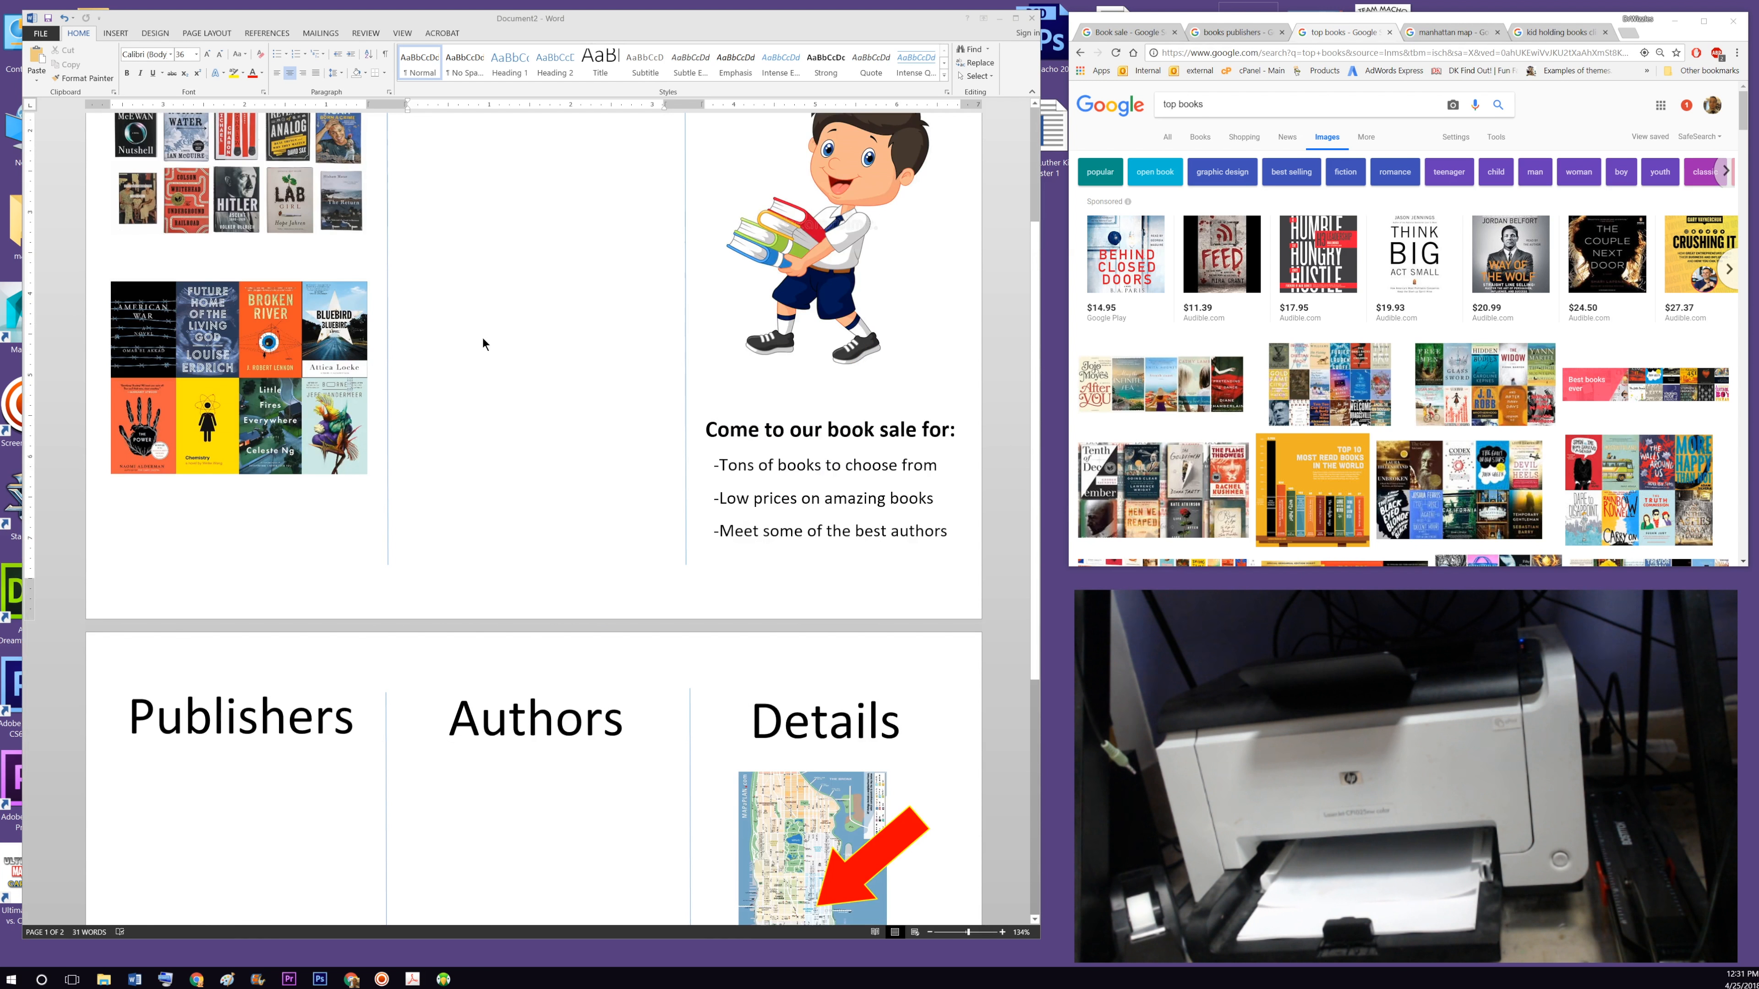
scroll(483, 338, "down", 6)
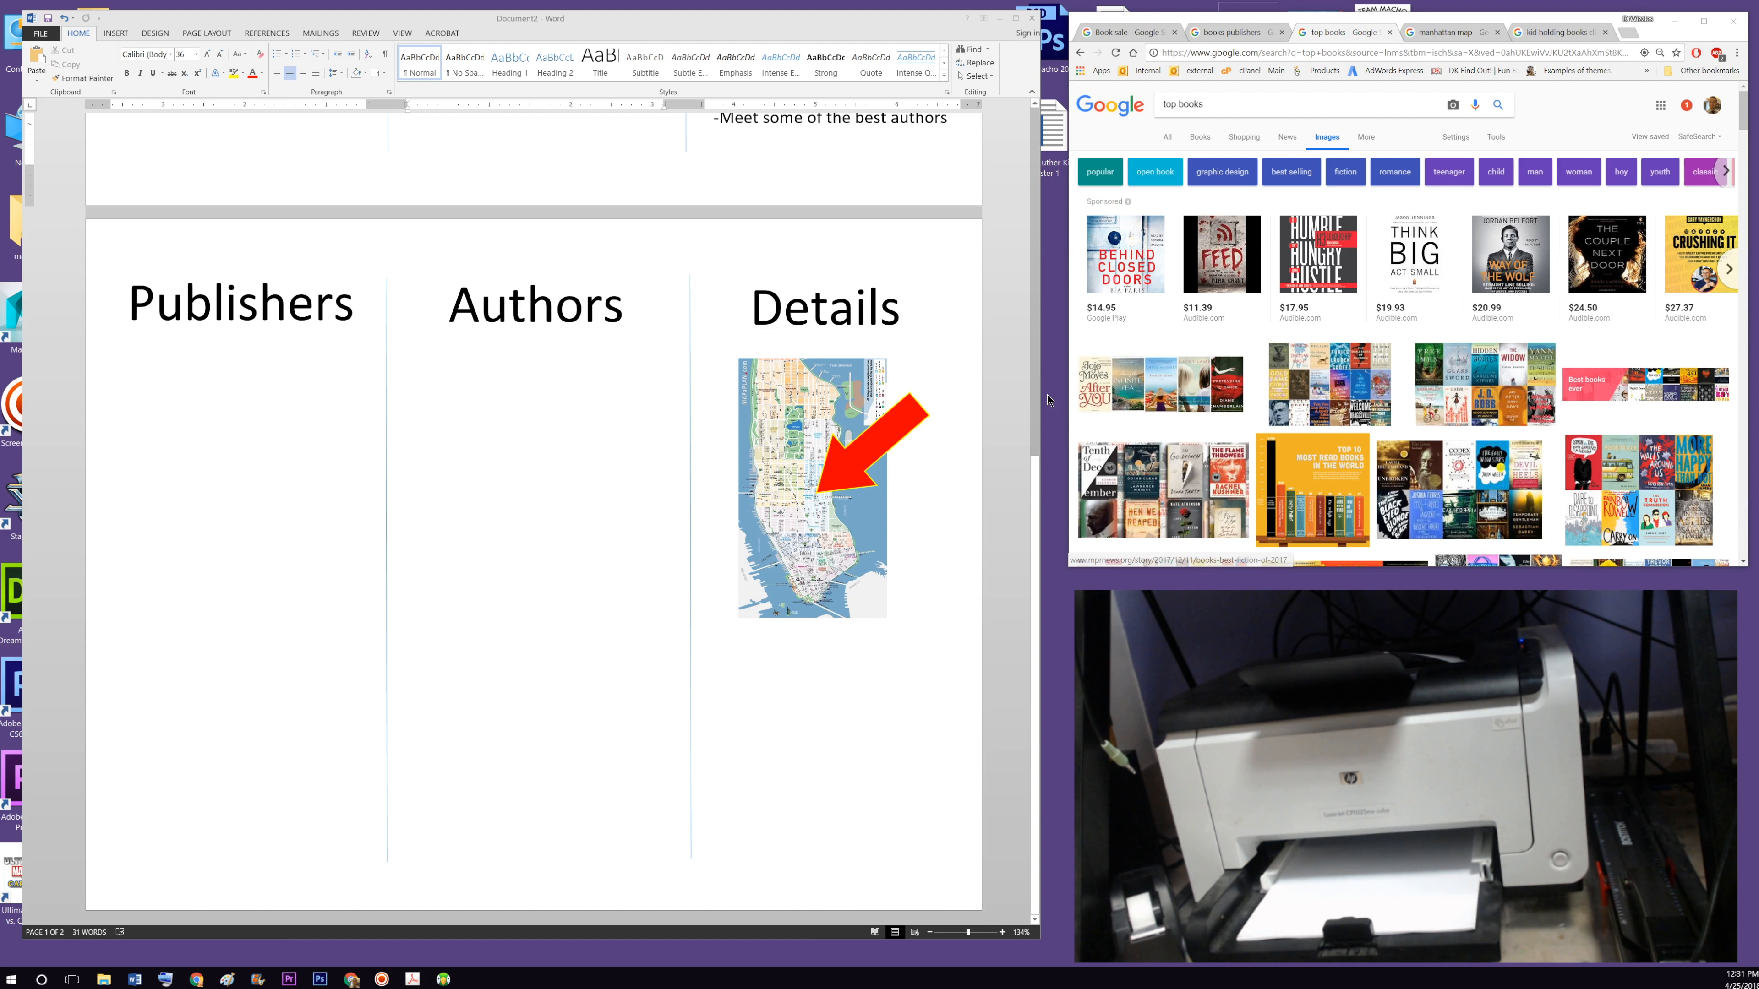
scroll(1034, 387, "up", 9)
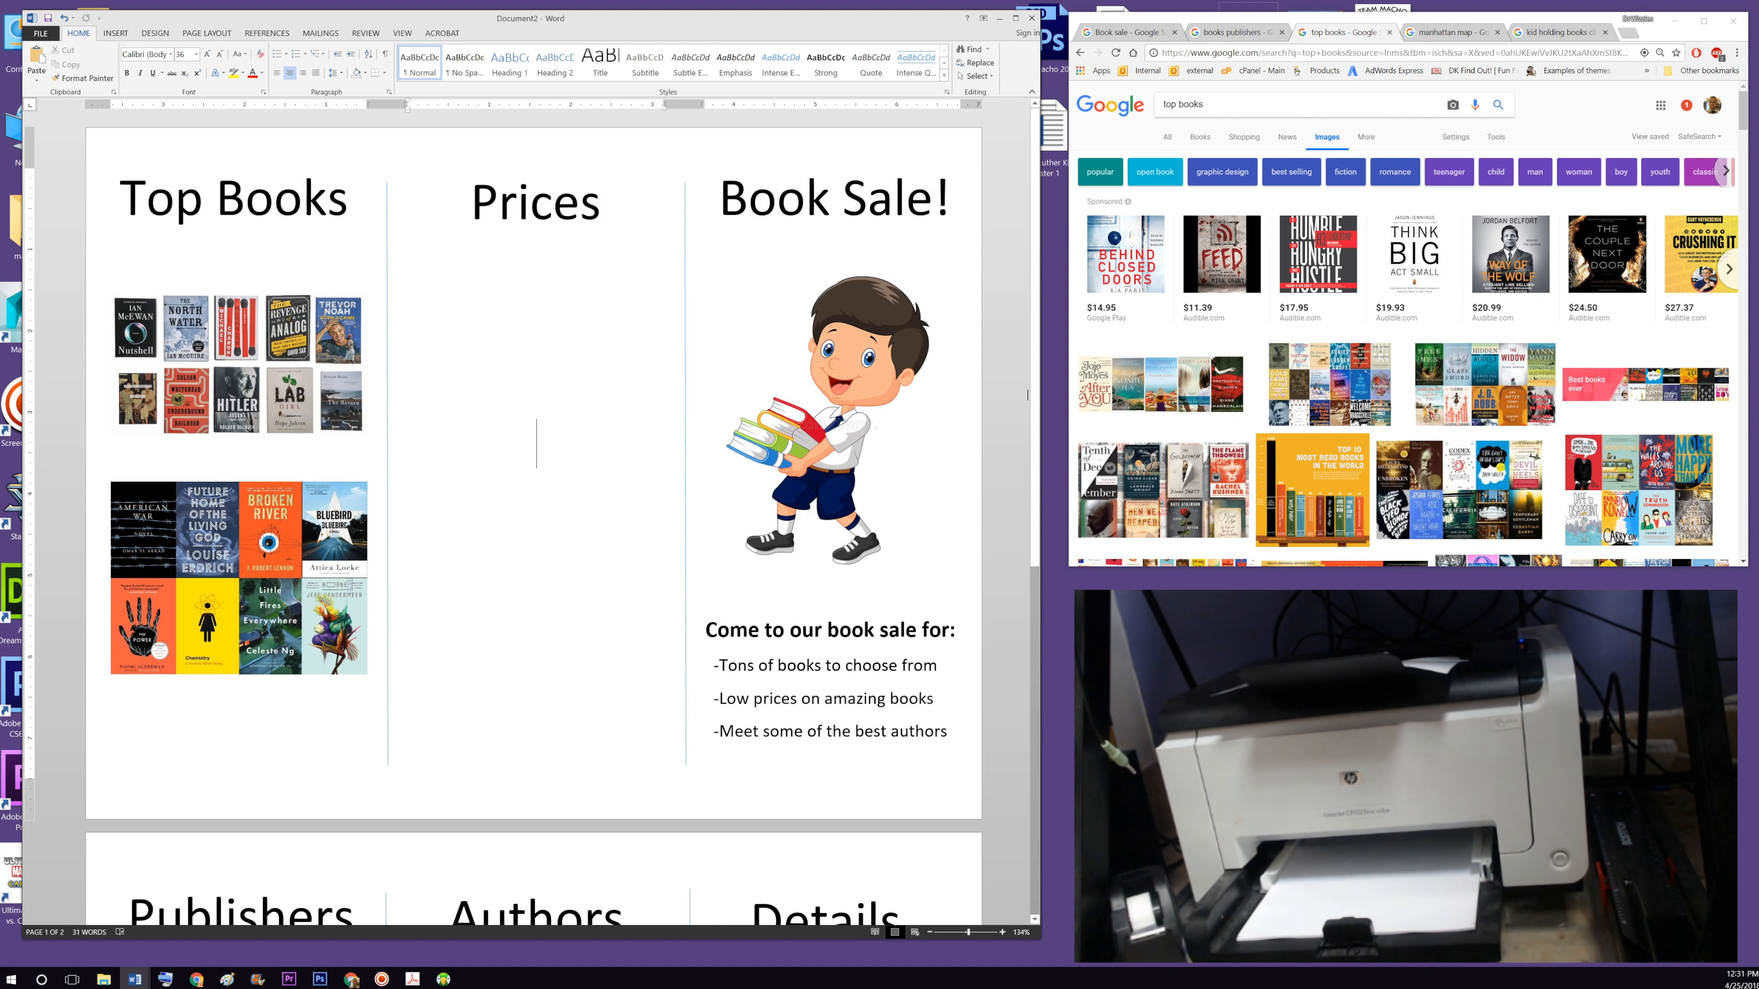